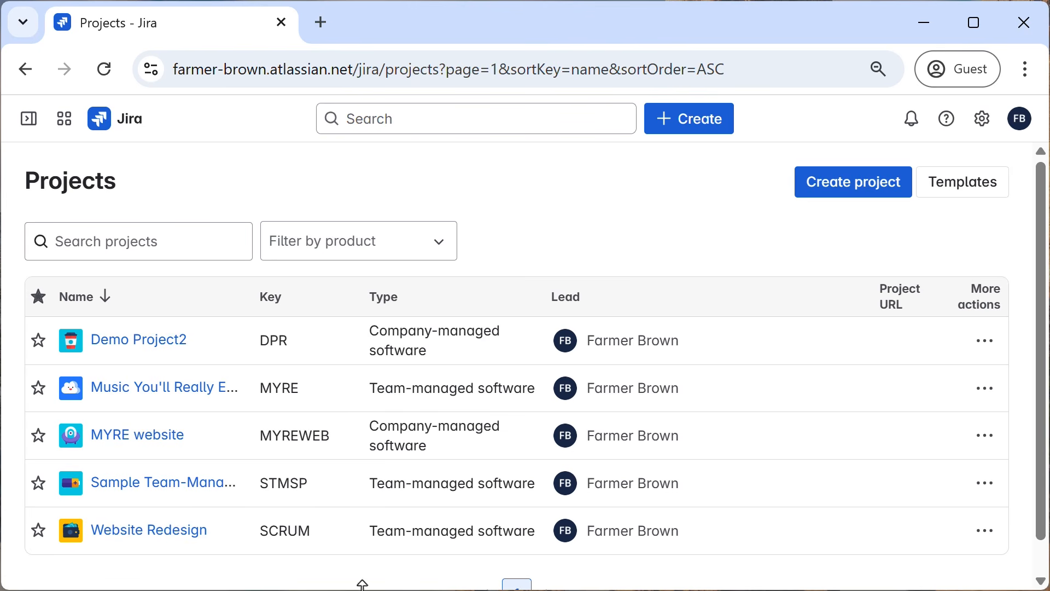
View the Sample Team-Managed Scrum Project board, and review the story swimlanes on Demo Project2's Demo Kanban Board.
{"action": "left_click", "coordinate": [168, 481]}
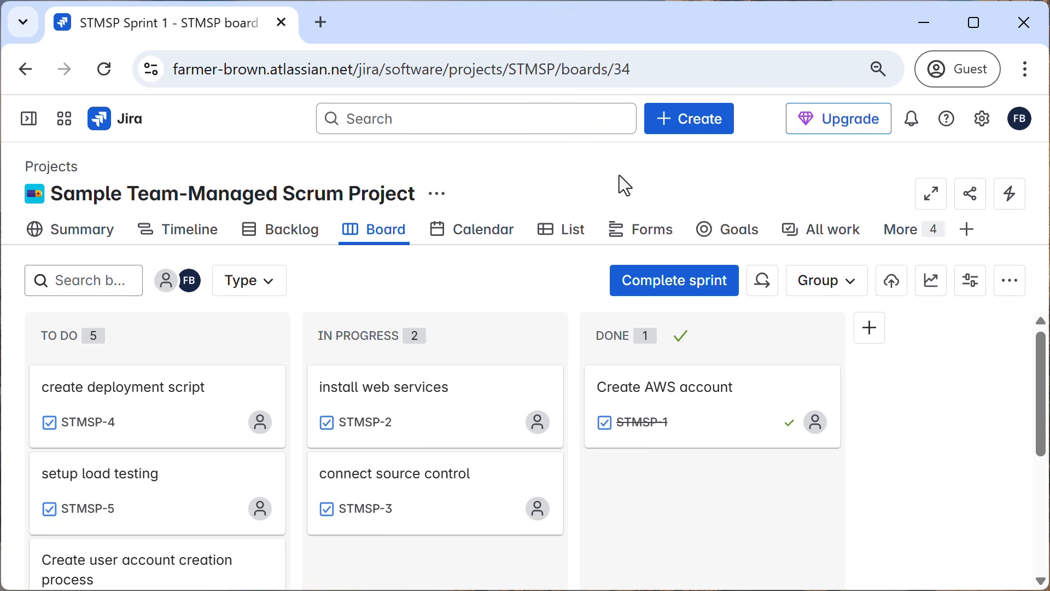
{"action": "left_click", "coordinate": [27, 118]}
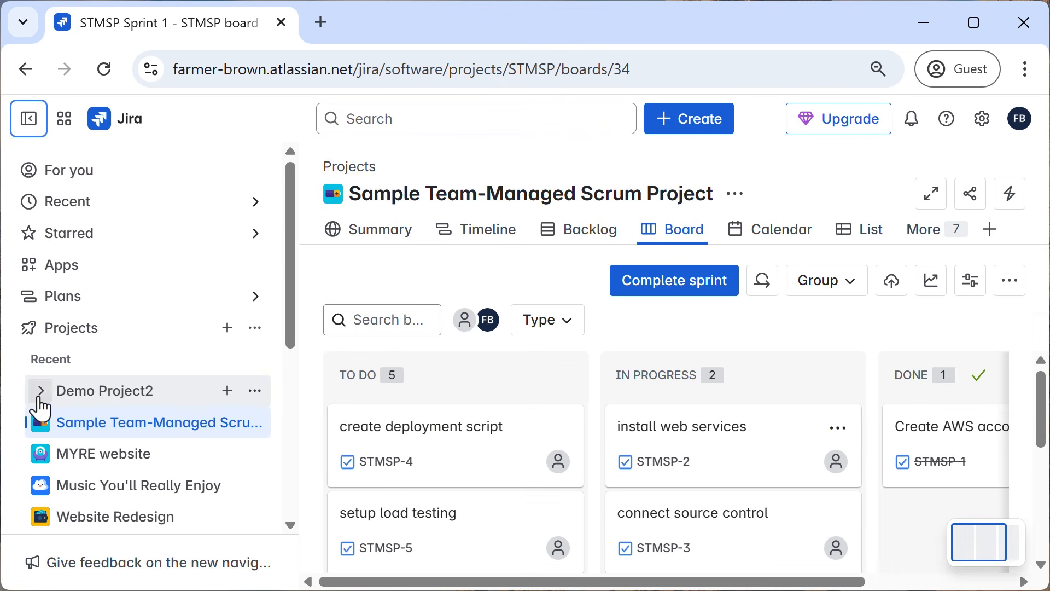
{"action": "left_click", "coordinate": [41, 391]}
{"action": "left_click", "coordinate": [94, 428]}
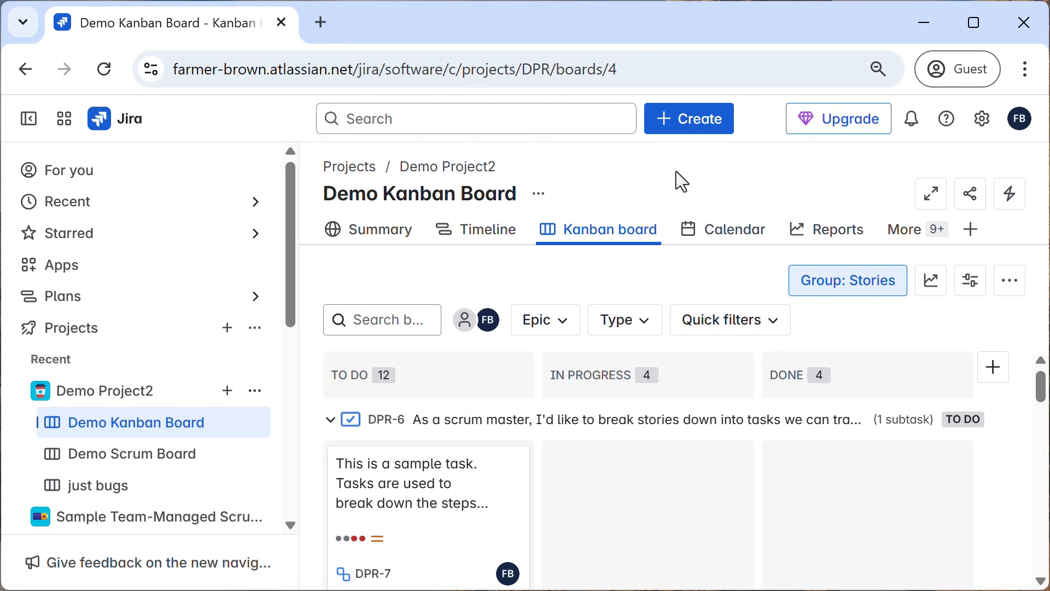
{"action": "left_click", "coordinate": [27, 128]}
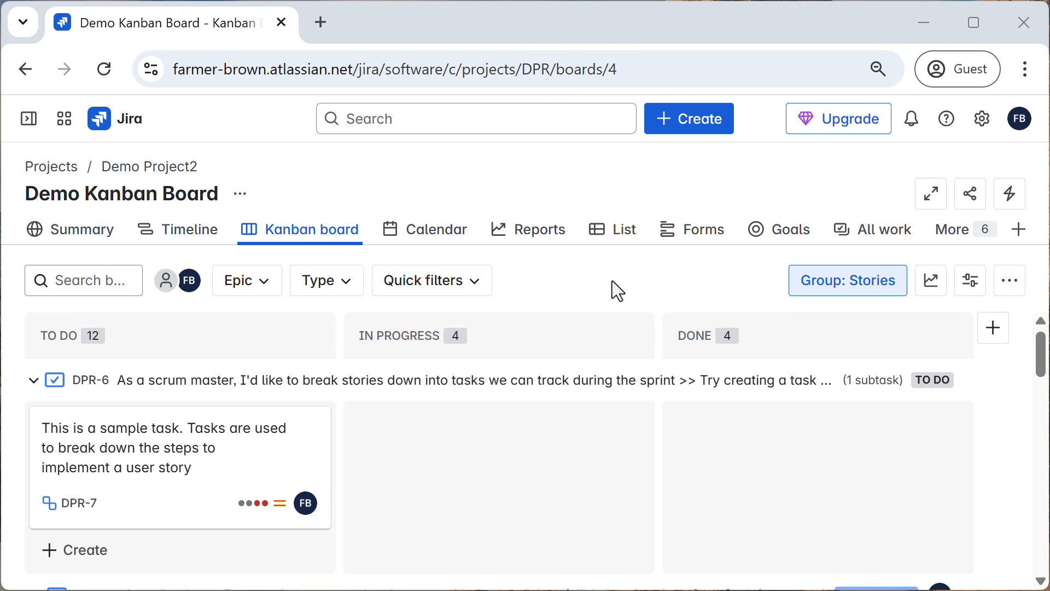
{"action": "scroll", "coordinate": [514, 421], "scroll_direction": "down", "scroll_amount": 5}
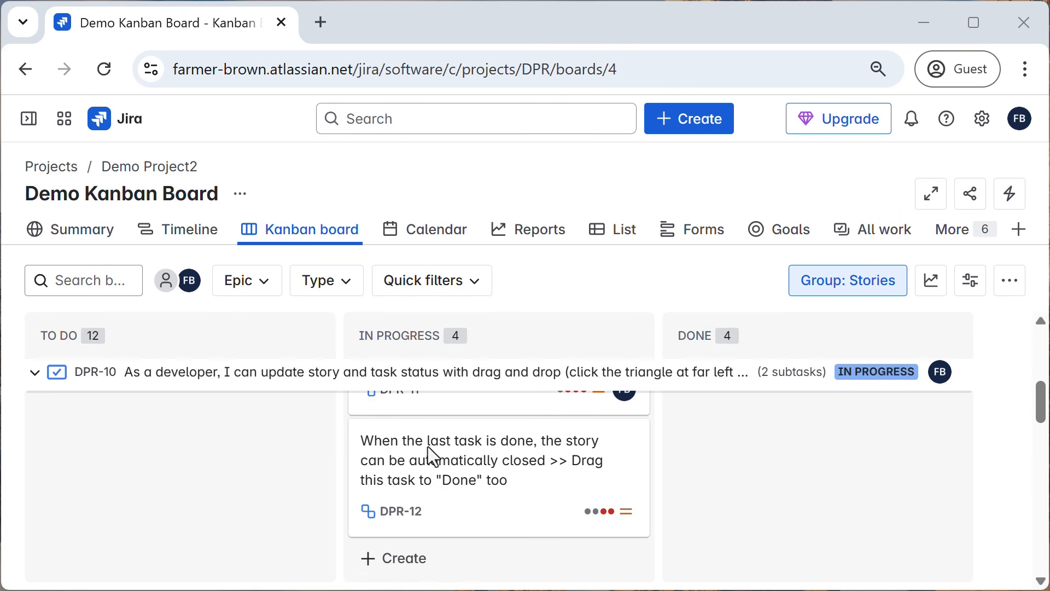
{"action": "scroll", "coordinate": [427, 453], "scroll_direction": "down", "scroll_amount": 5}
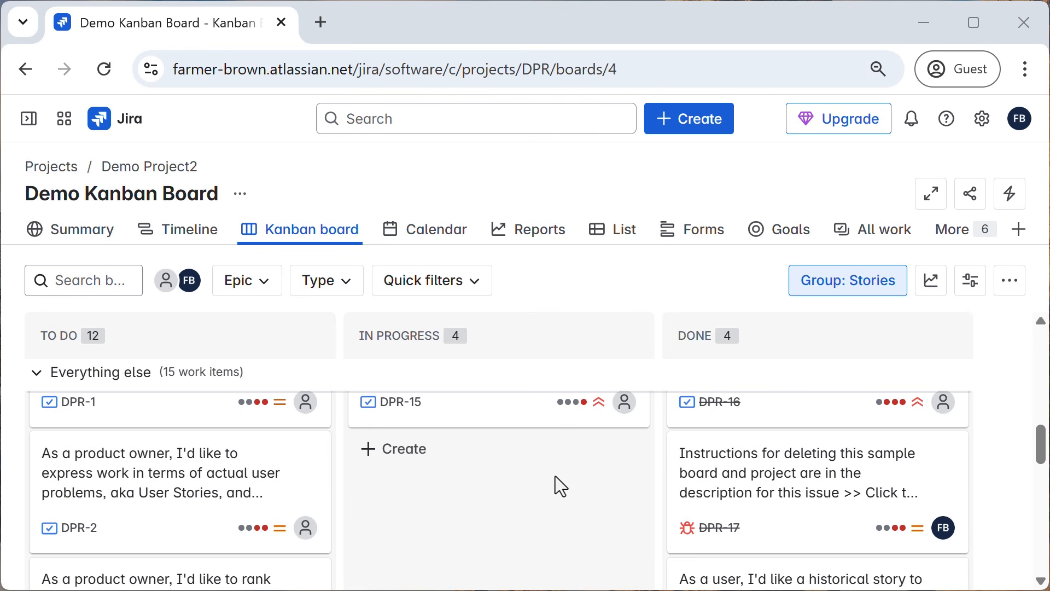
{"action": "scroll", "coordinate": [555, 476], "scroll_direction": "up", "scroll_amount": 10}
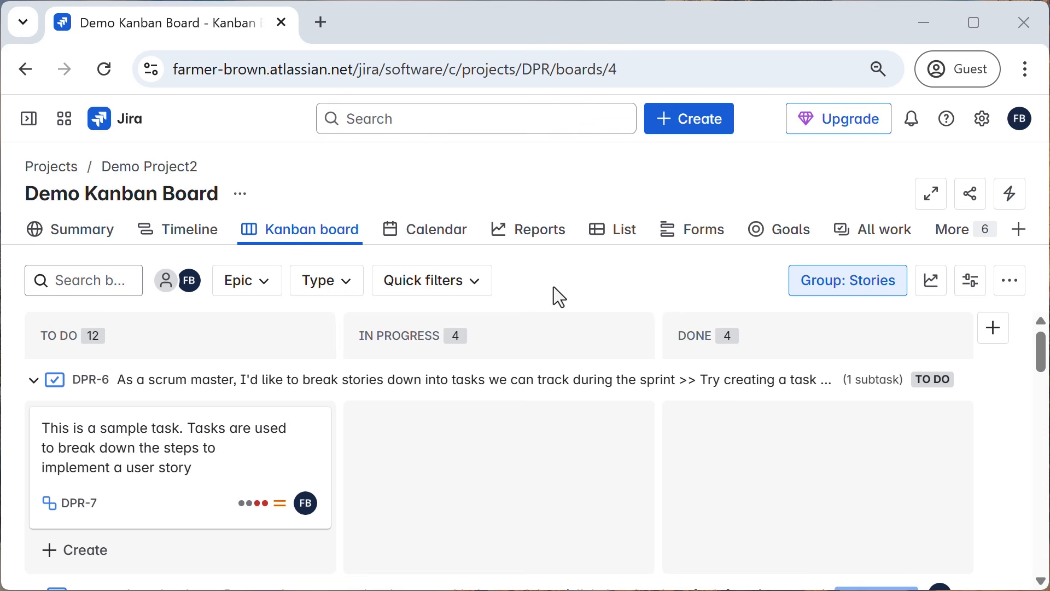
Start a new project from the projects list and choose the Kanban template among the Jira product templates.
{"action": "left_click", "coordinate": [53, 166]}
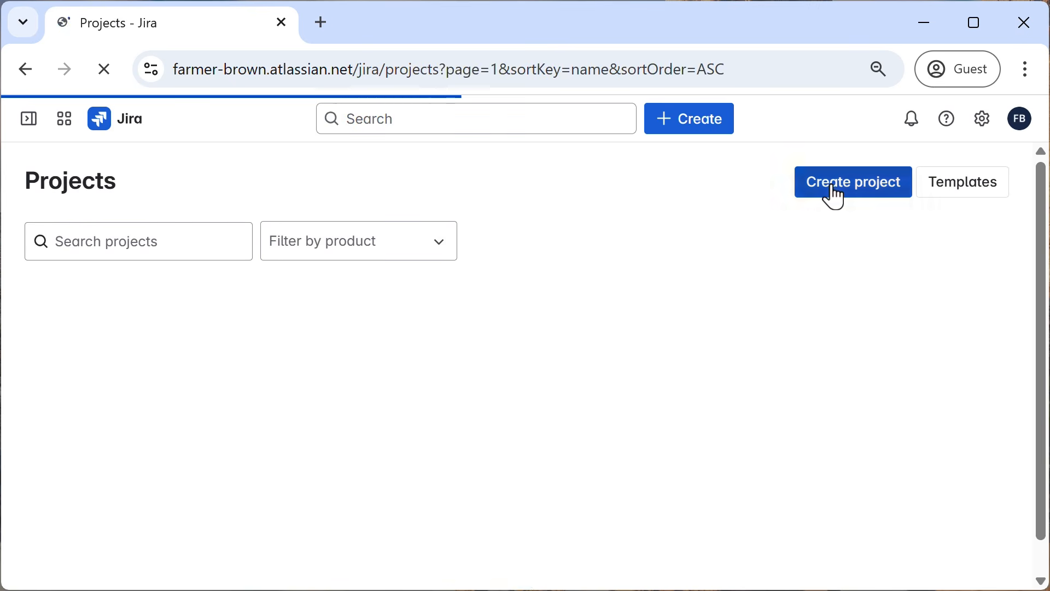
{"action": "left_click", "coordinate": [833, 196]}
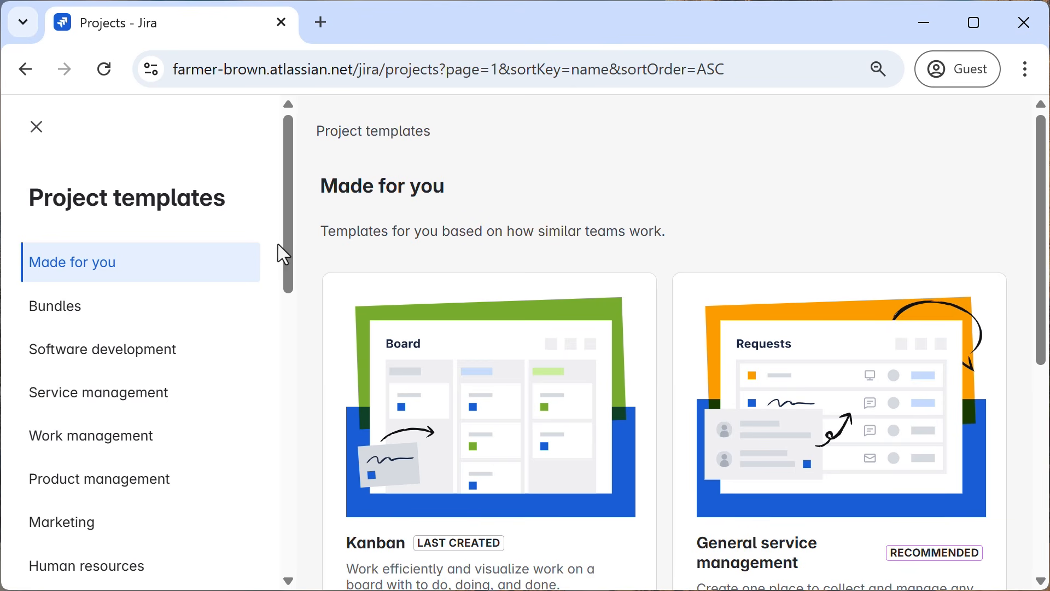
{"action": "left_click_drag", "start_coordinate": [287, 221], "coordinate": [281, 499]}
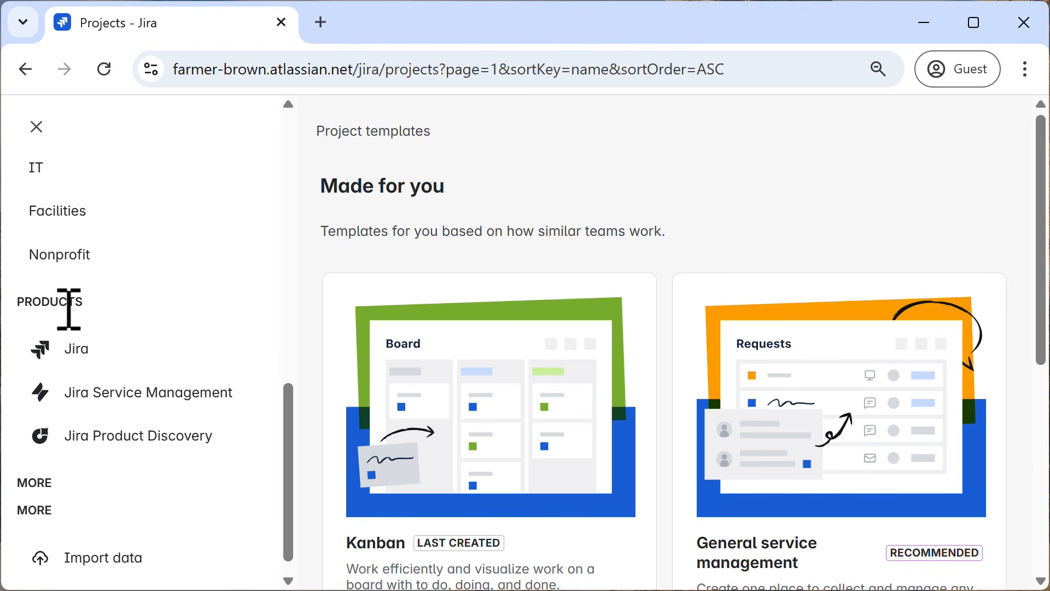
{"action": "left_click", "coordinate": [82, 358]}
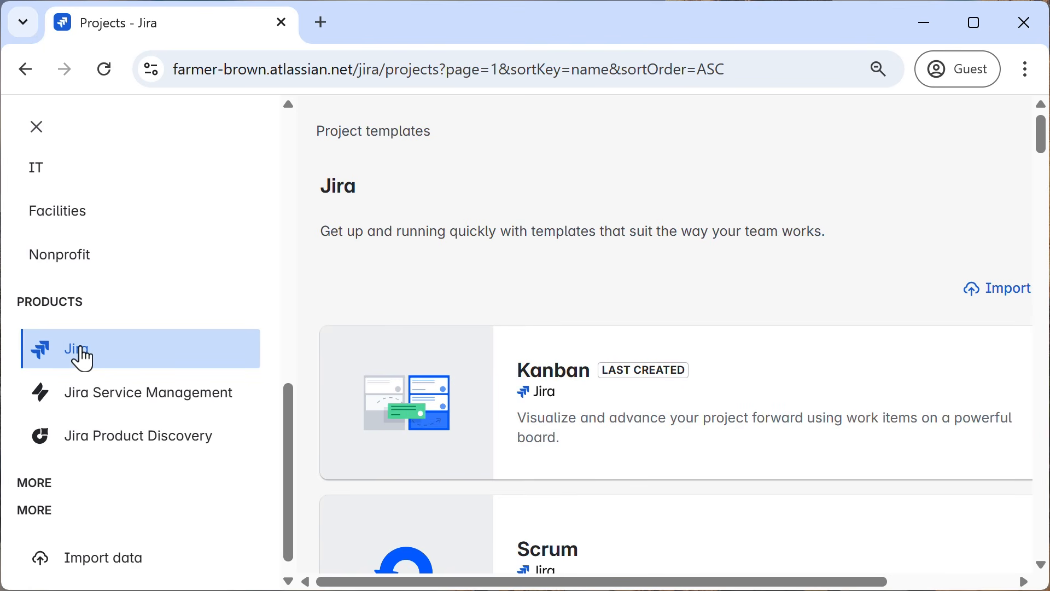
{"action": "left_click", "coordinate": [561, 390]}
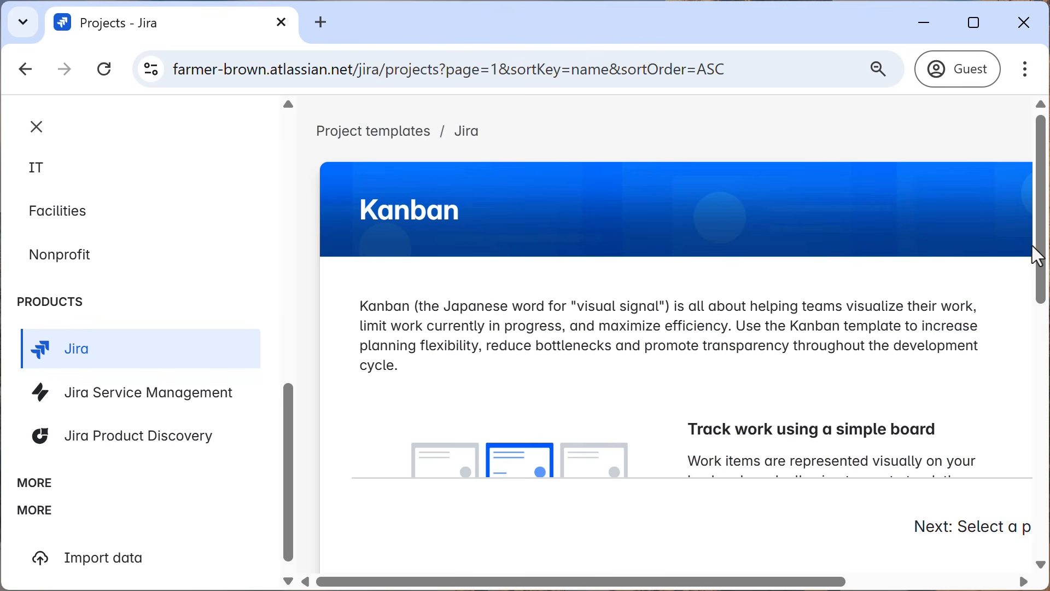
Use the Kanban template and select a team-managed project as the project type.
{"action": "left_click_drag", "start_coordinate": [1038, 249], "coordinate": [1019, 500]}
{"action": "left_click_drag", "start_coordinate": [808, 587], "coordinate": [975, 586]}
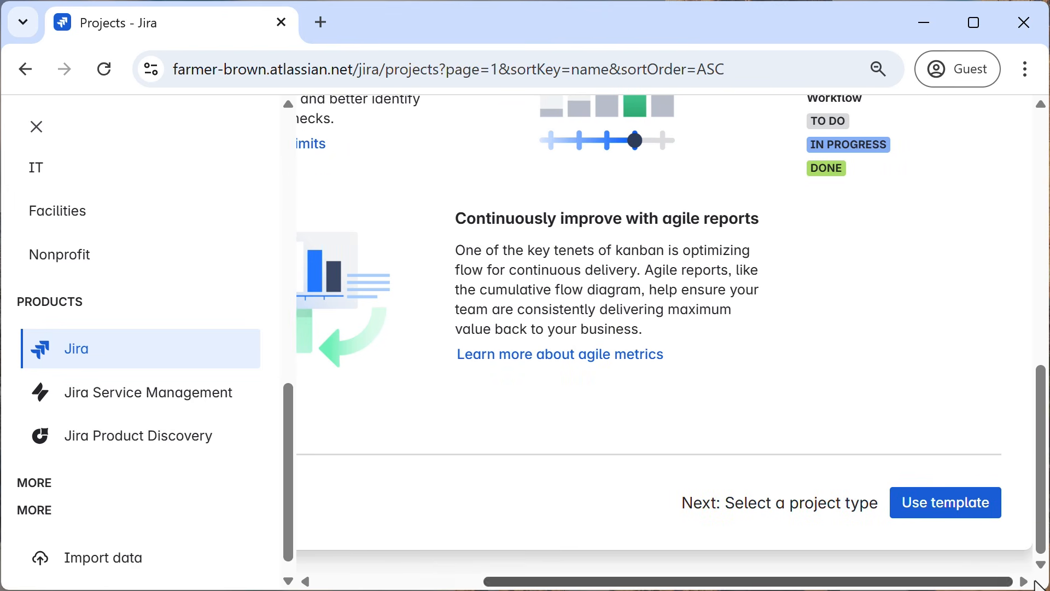
{"action": "left_click", "coordinate": [946, 512]}
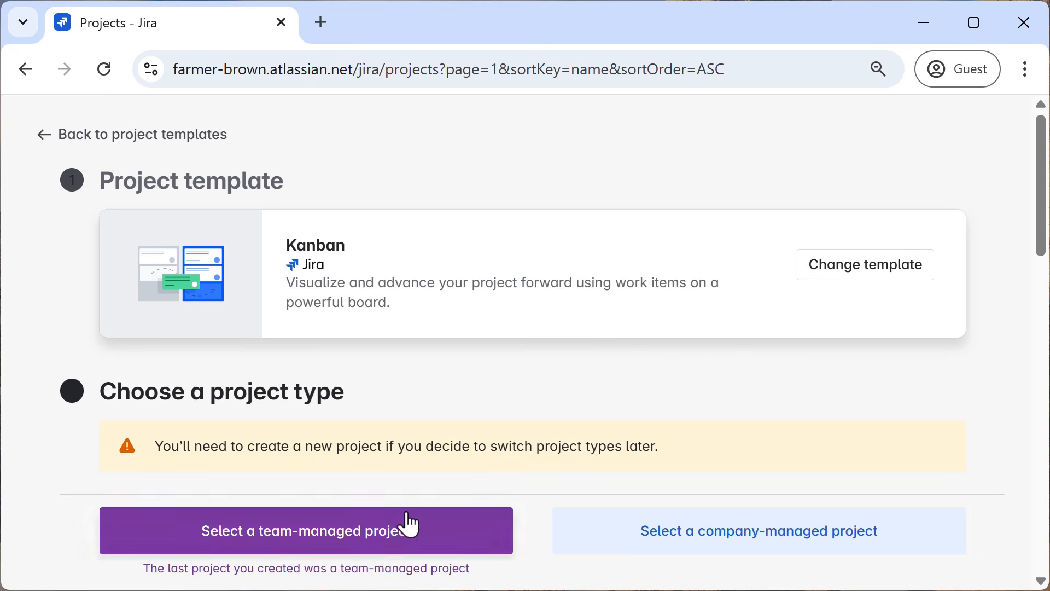
{"action": "left_click", "coordinate": [364, 547]}
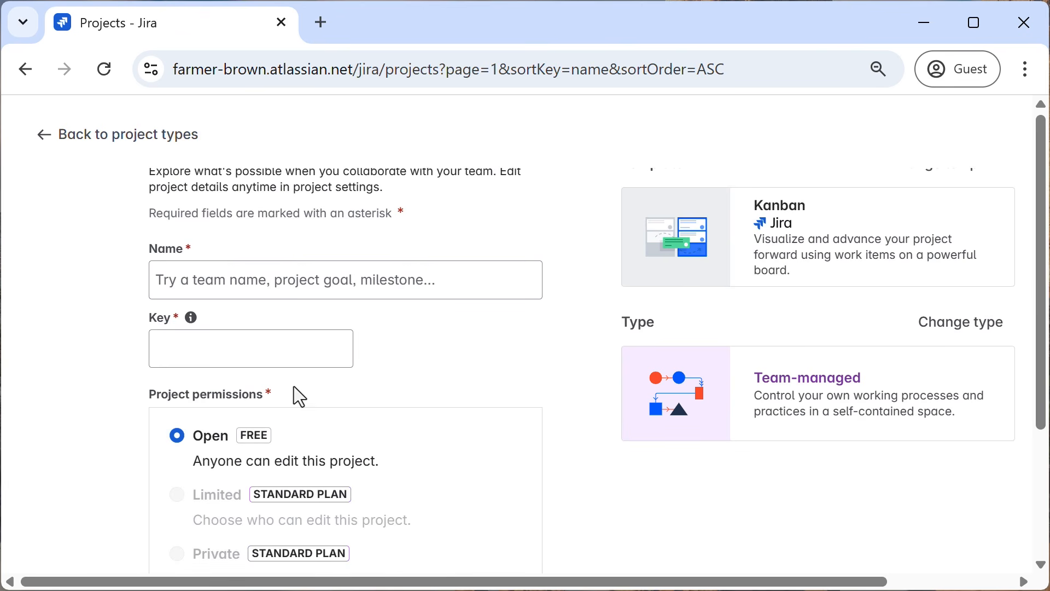
Name the new project "Marketing Launch Plan" and keep the suggested project key.
{"action": "left_click", "coordinate": [268, 282]}
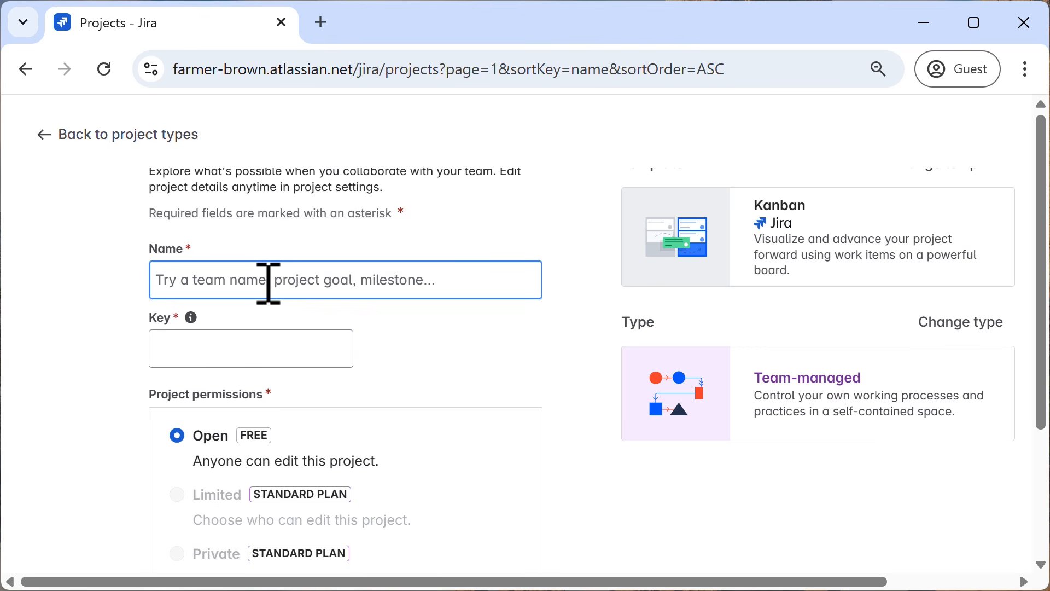
{"action": "type", "text": "Marketi"}
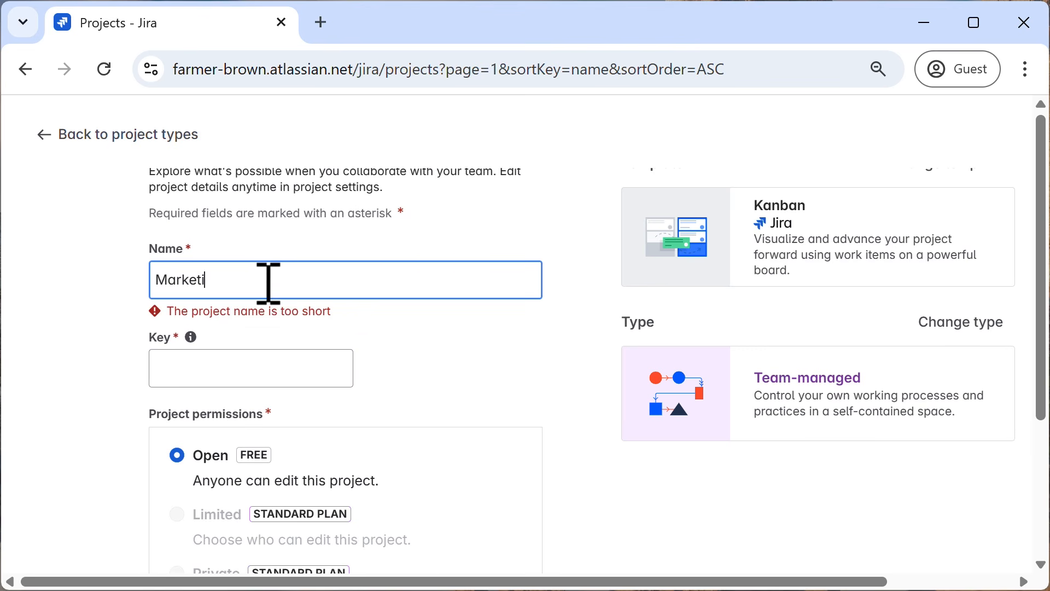
{"action": "type", "text": "ng Lau"}
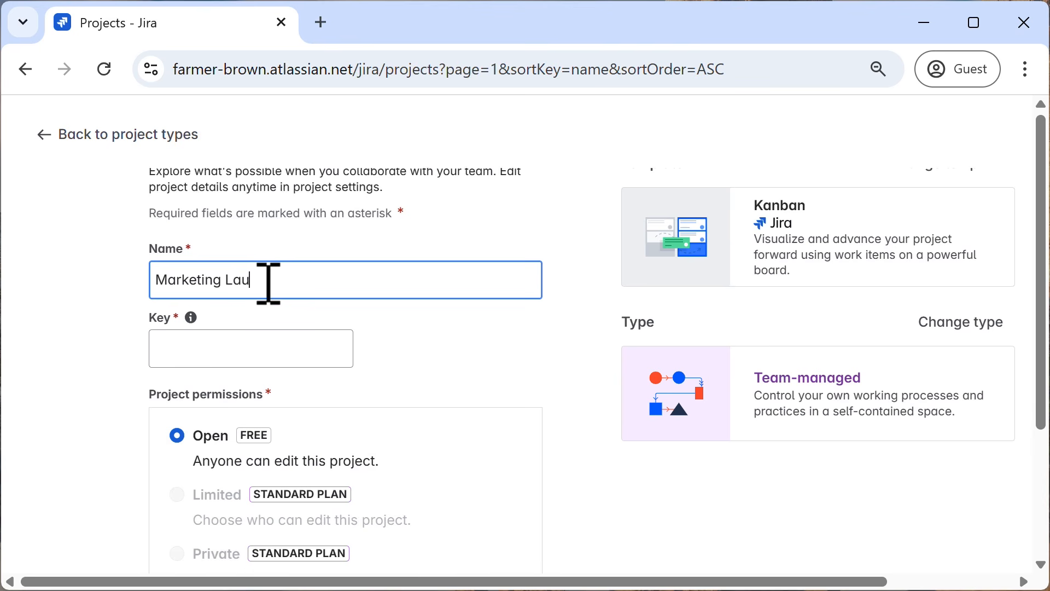
{"action": "type", "text": "nch Plan"}
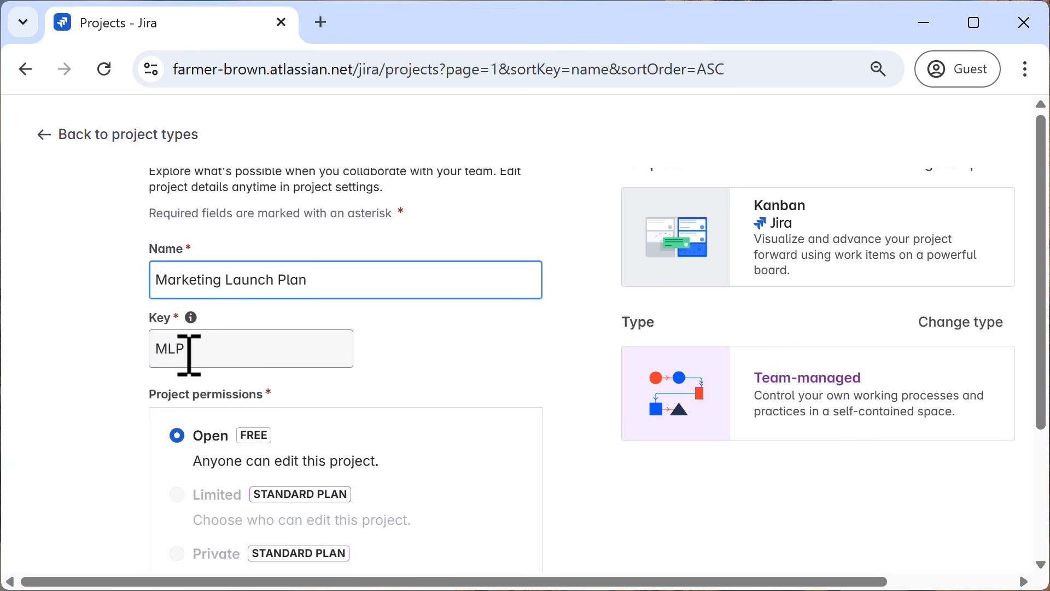
{"action": "left_click", "coordinate": [189, 351]}
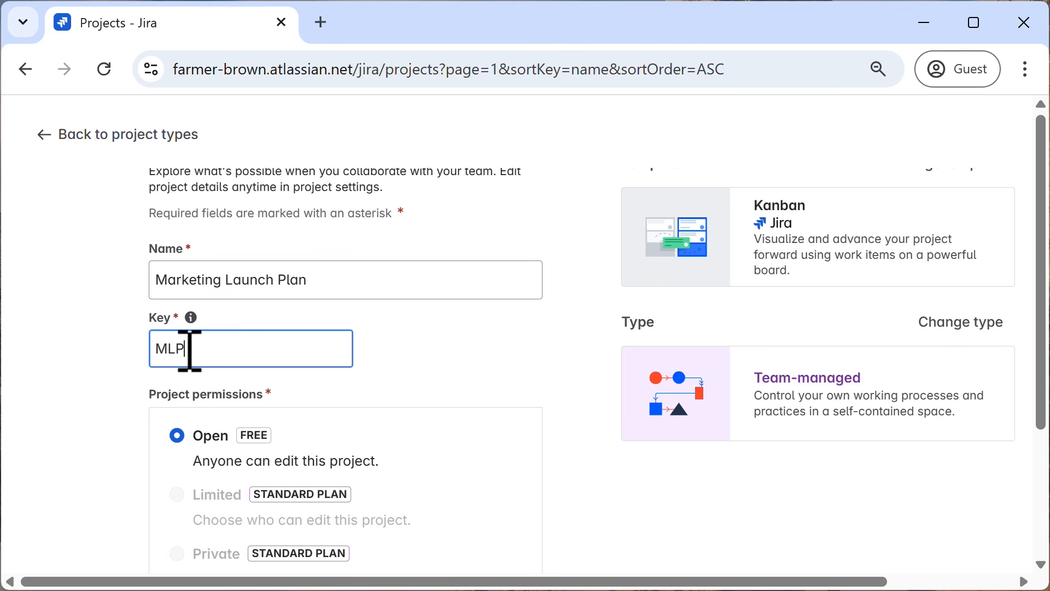
{"action": "left_click", "coordinate": [431, 366]}
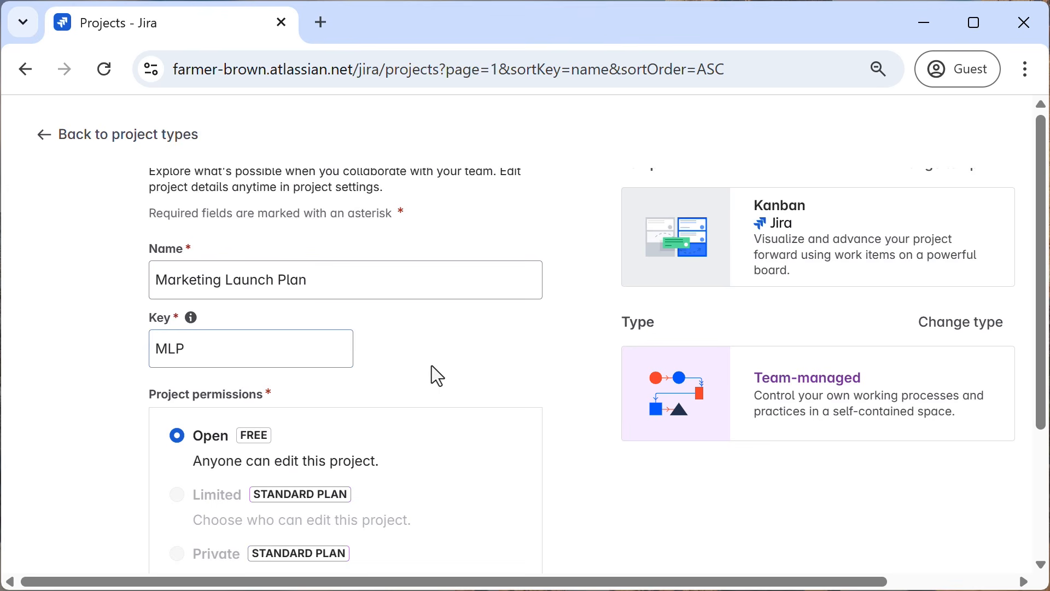
Create the project with Open permissions and skip inviting teammates.
{"action": "scroll", "coordinate": [431, 369], "scroll_direction": "down", "scroll_amount": 2}
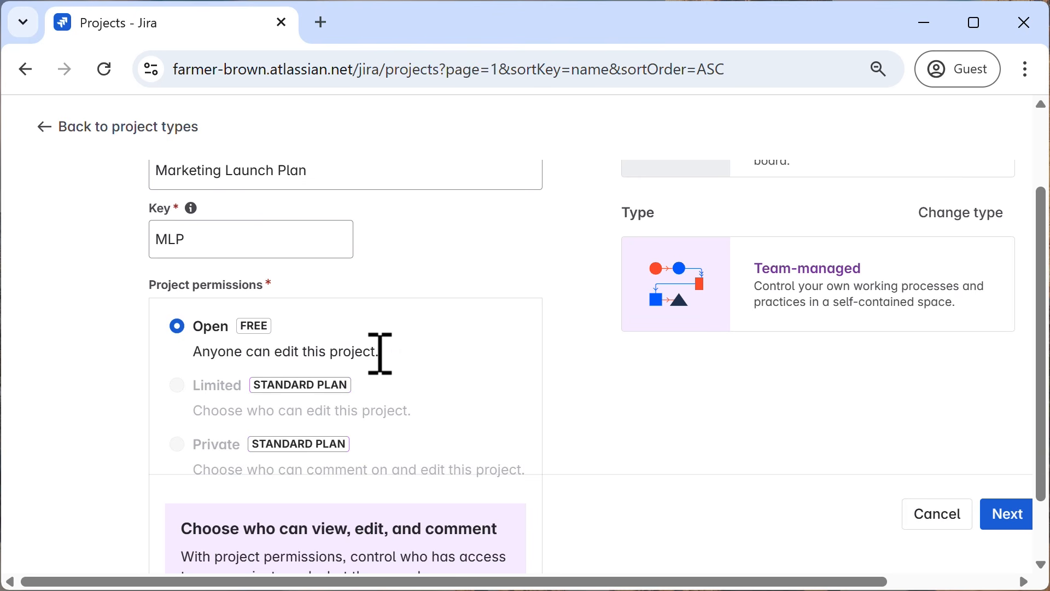
{"action": "scroll", "coordinate": [438, 344], "scroll_direction": "down", "scroll_amount": 1}
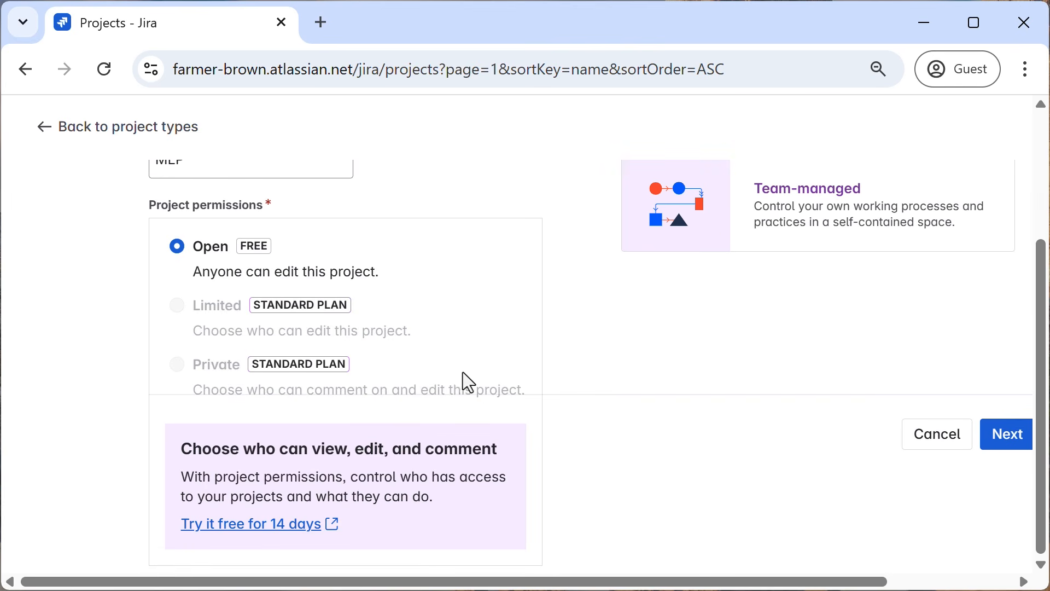
{"action": "left_click", "coordinate": [1003, 436]}
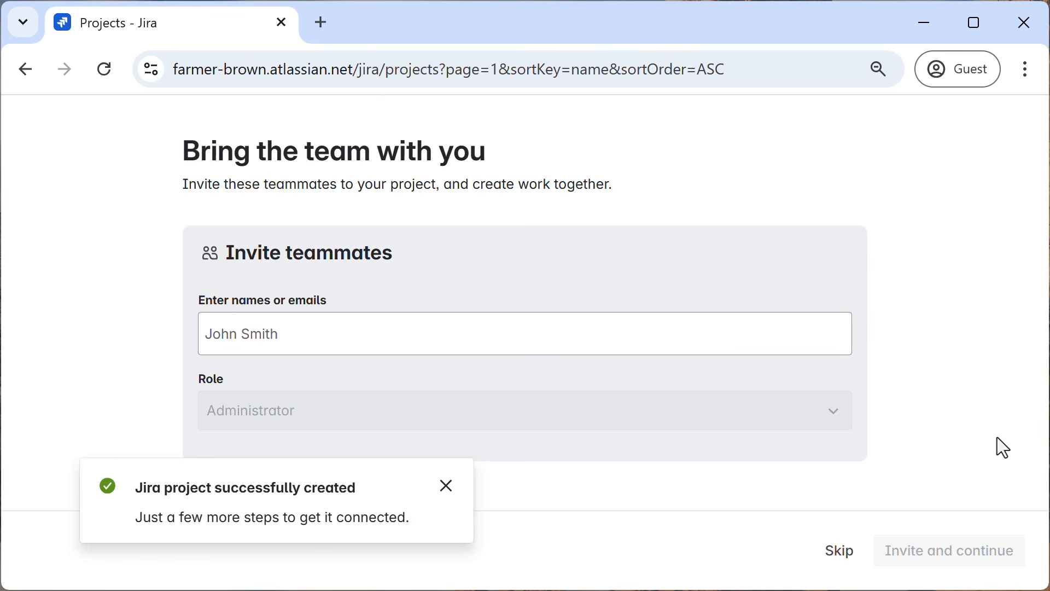
{"action": "left_click", "coordinate": [446, 488]}
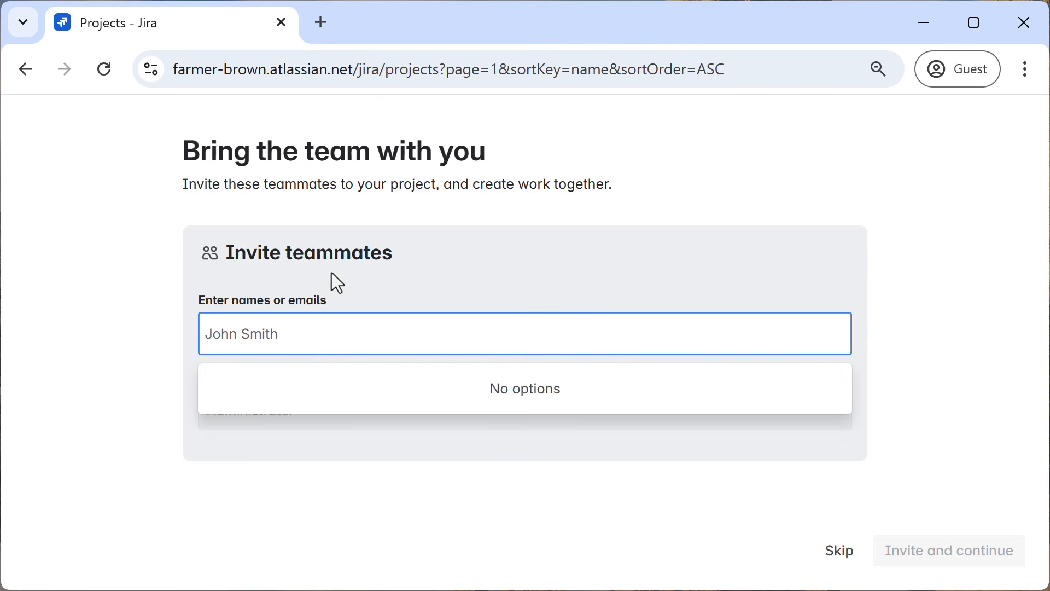
{"action": "left_click", "coordinate": [842, 563]}
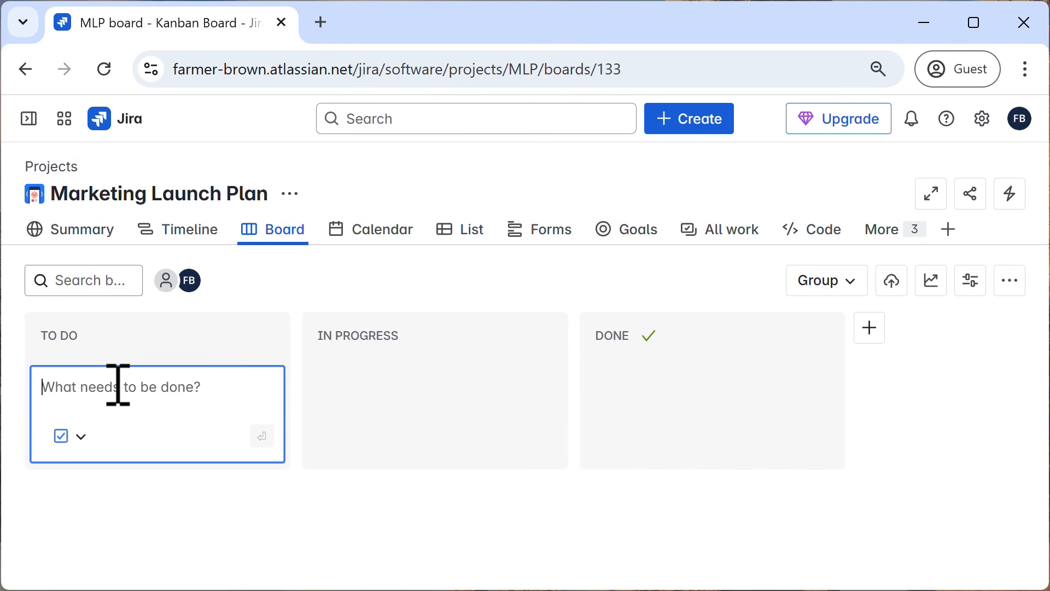
Add a task card "Create social media calendar" to the board's To Do column.
{"action": "type", "text": "Crea"}
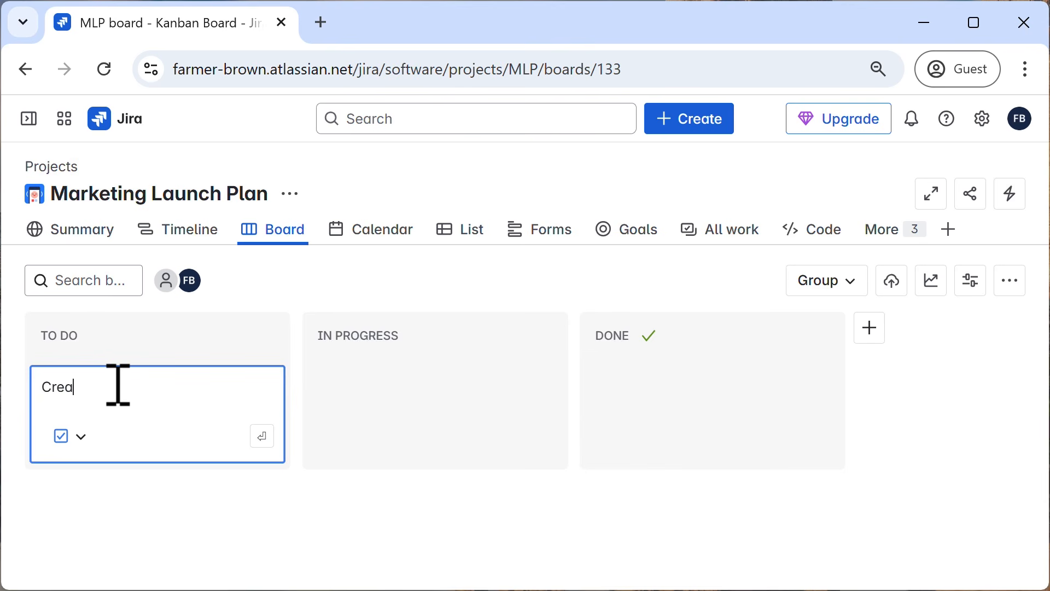
{"action": "type", "text": "te social media calen"}
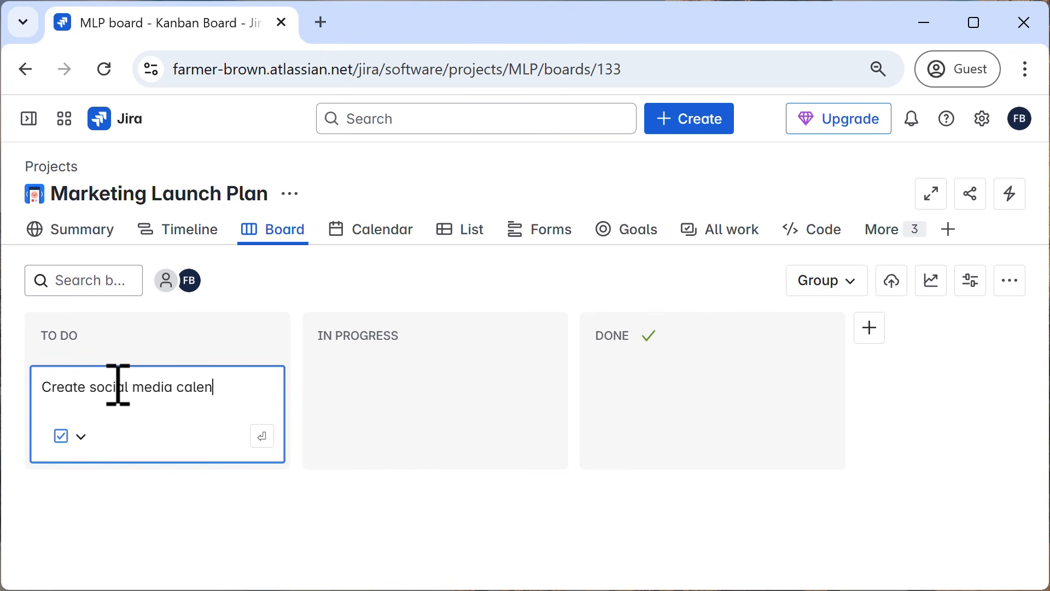
{"action": "type", "text": "dar"}
{"action": "key", "text": "Return"}
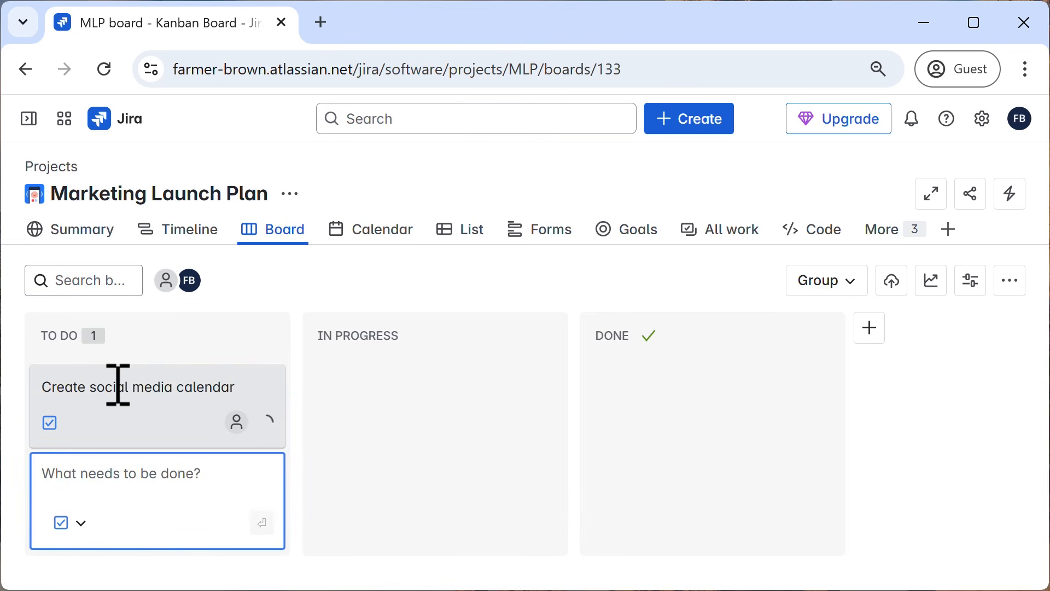
Add a second task card "design graphics" to the To Do column.
{"action": "type", "text": "design "}
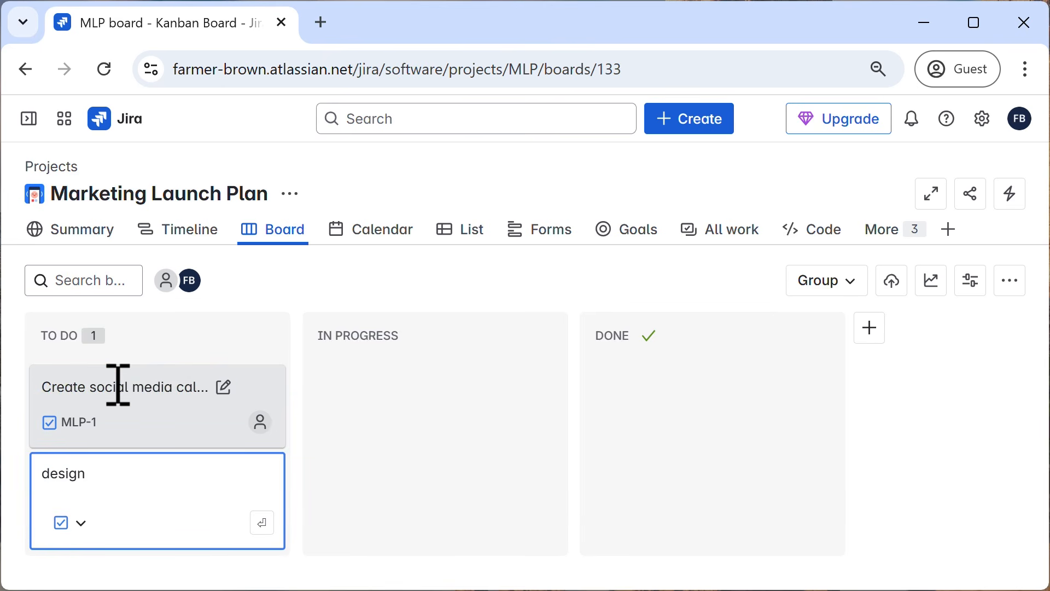
{"action": "type", "text": "graphics"}
{"action": "key", "text": "Return"}
Add a third task card "write press release" to the To Do column.
{"action": "type", "text": "wr"}
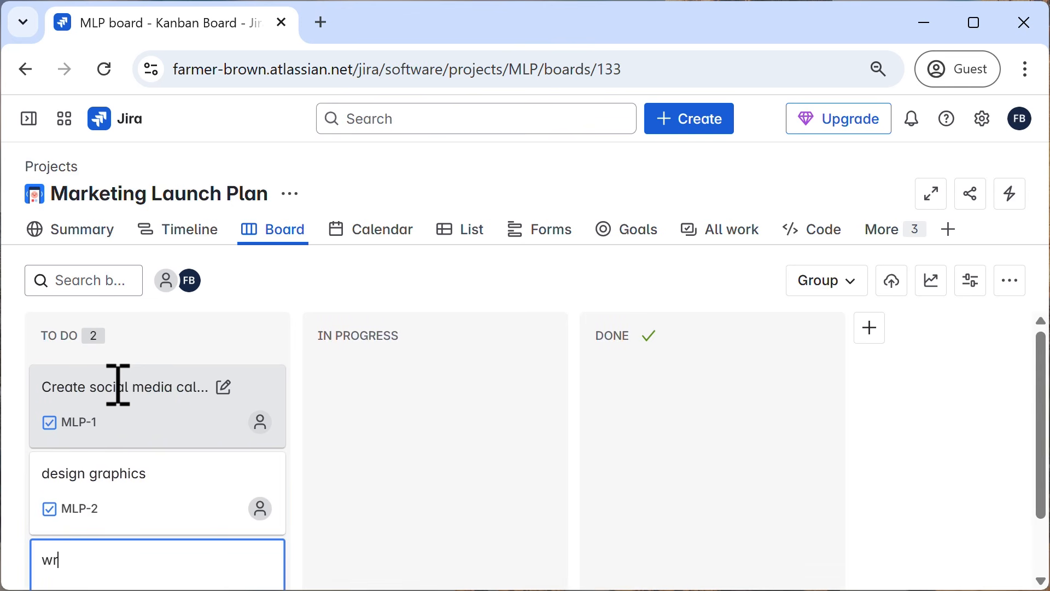
{"action": "type", "text": "ite press release"}
{"action": "key", "text": "Return"}
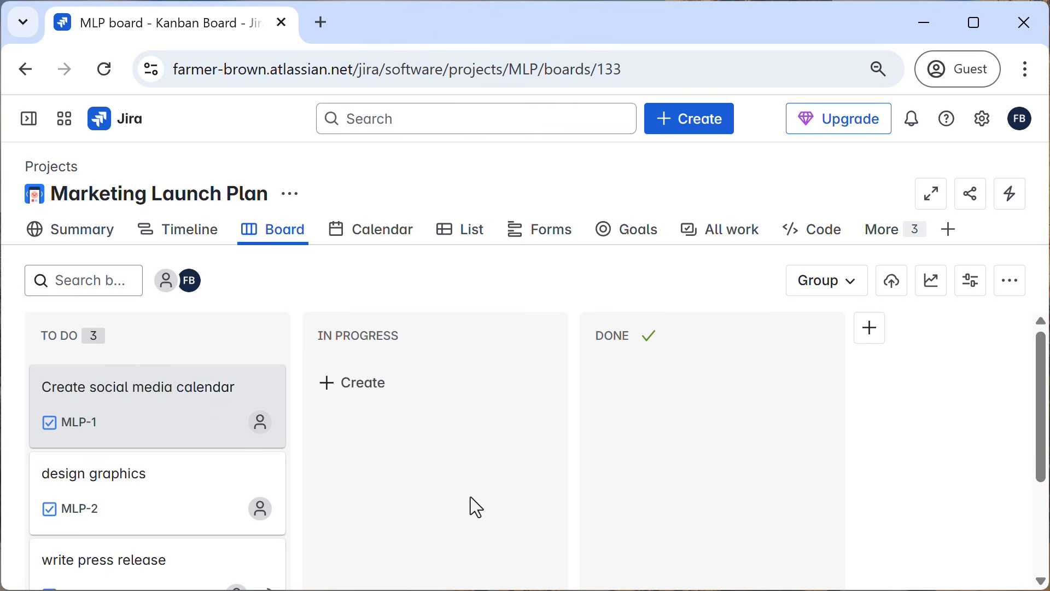
{"action": "scroll", "coordinate": [442, 452], "scroll_direction": "up", "scroll_amount": 2}
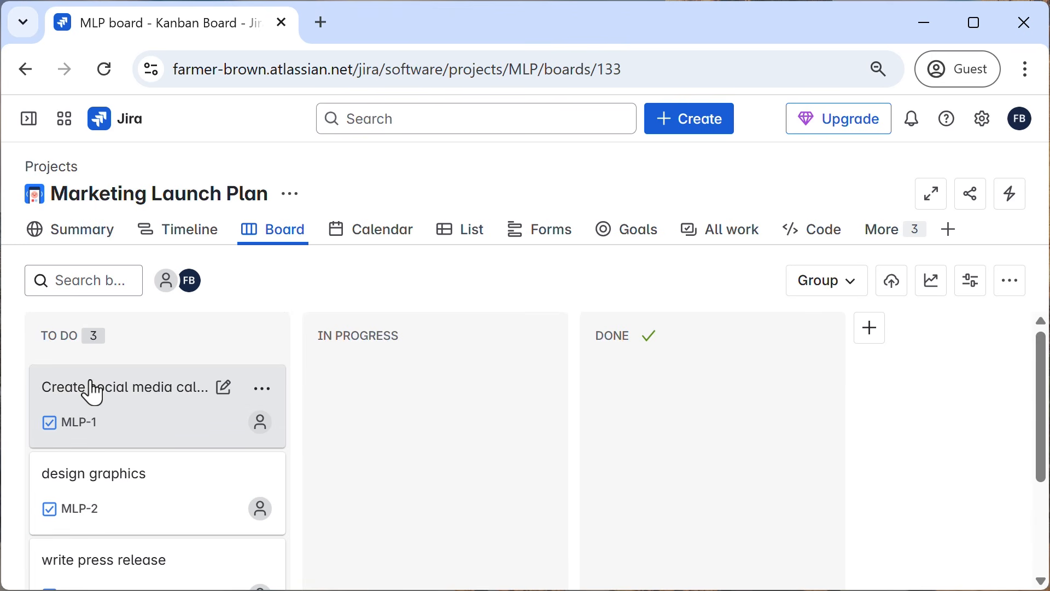
{"action": "left_click_drag", "start_coordinate": [97, 394], "coordinate": [127, 374]}
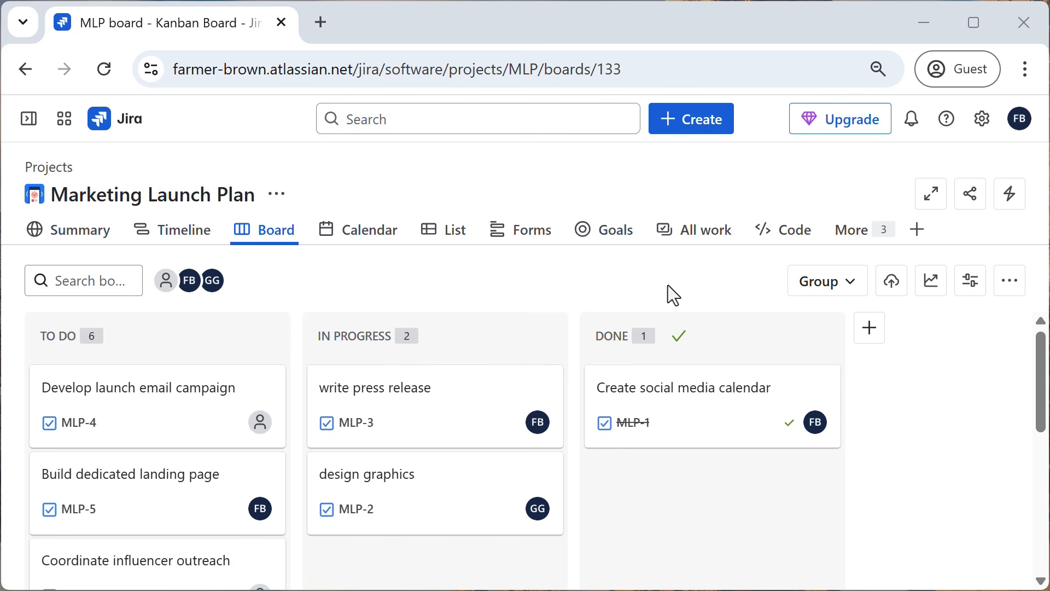
View the details of the "write press release" card, close them and move the card from In Progress to Done.
{"action": "left_click", "coordinate": [450, 416]}
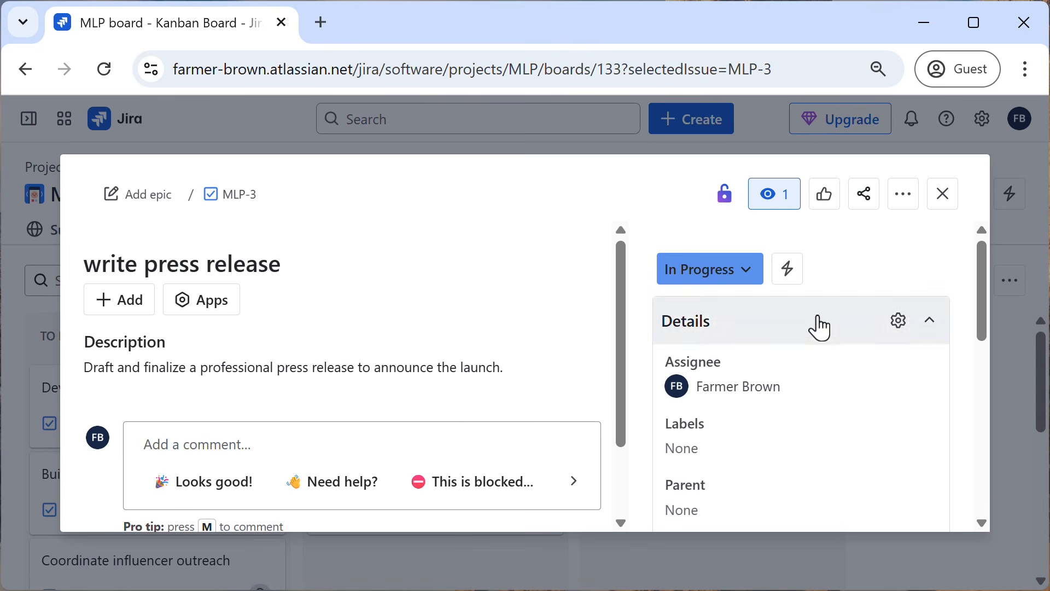
{"action": "left_click", "coordinate": [947, 198]}
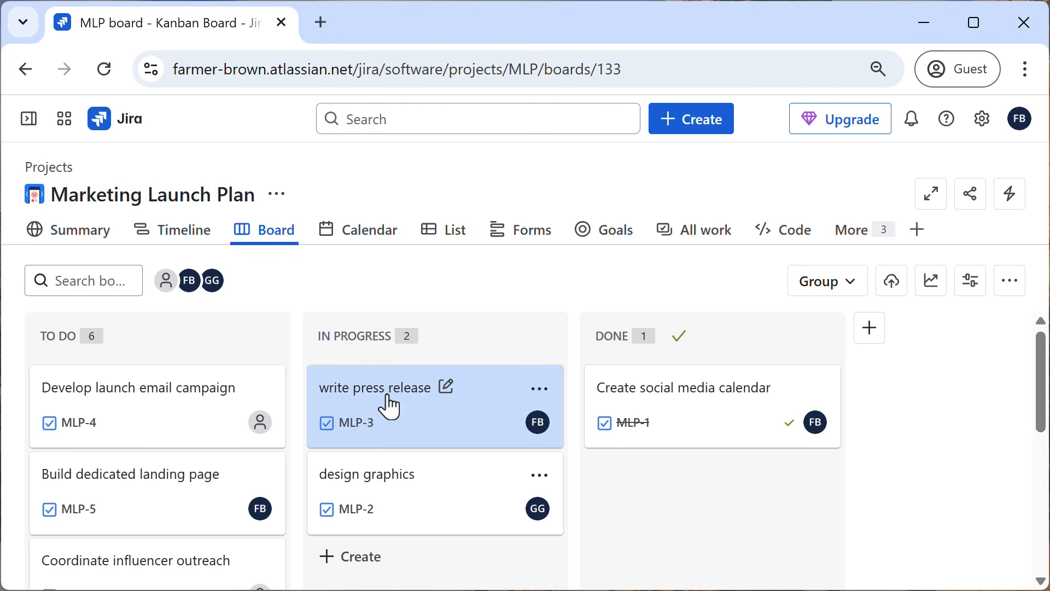
{"action": "left_click_drag", "start_coordinate": [386, 403], "coordinate": [638, 370]}
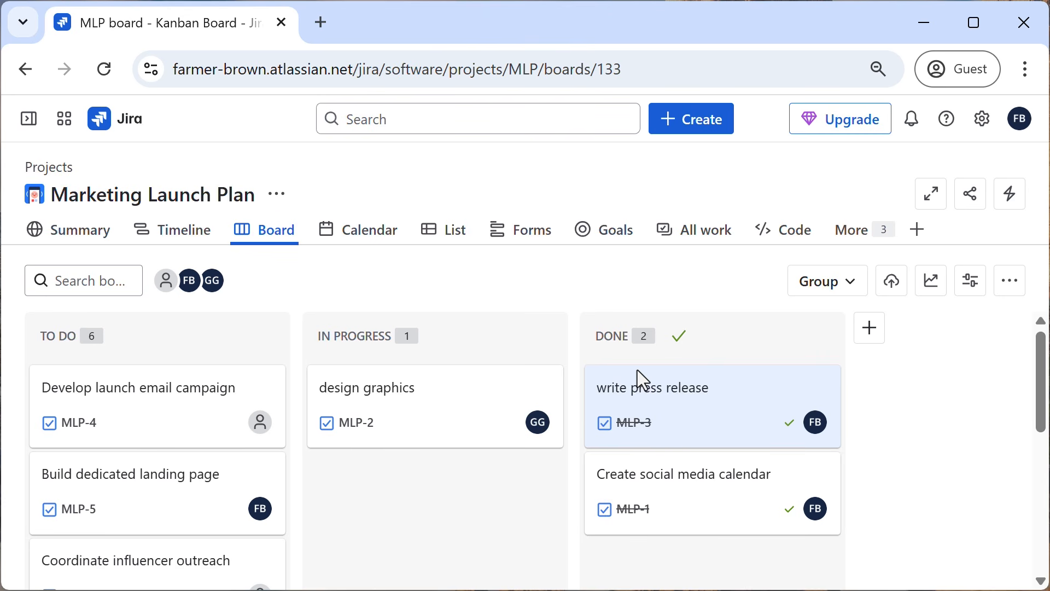
Group the board by Assignee, then collapse and expand the assignee groups.
{"action": "left_click", "coordinate": [852, 287]}
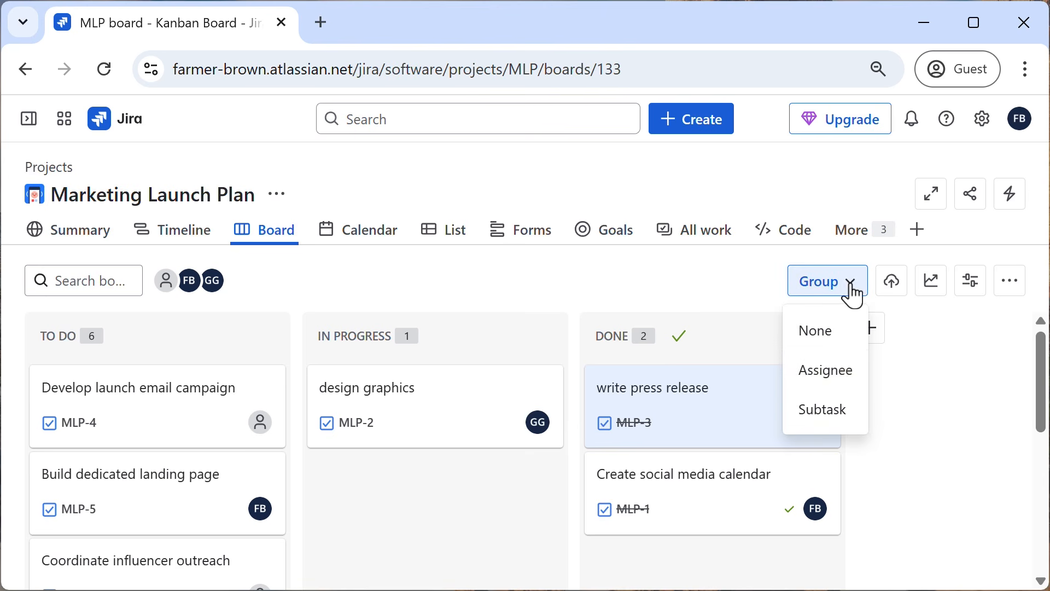
{"action": "left_click", "coordinate": [831, 377]}
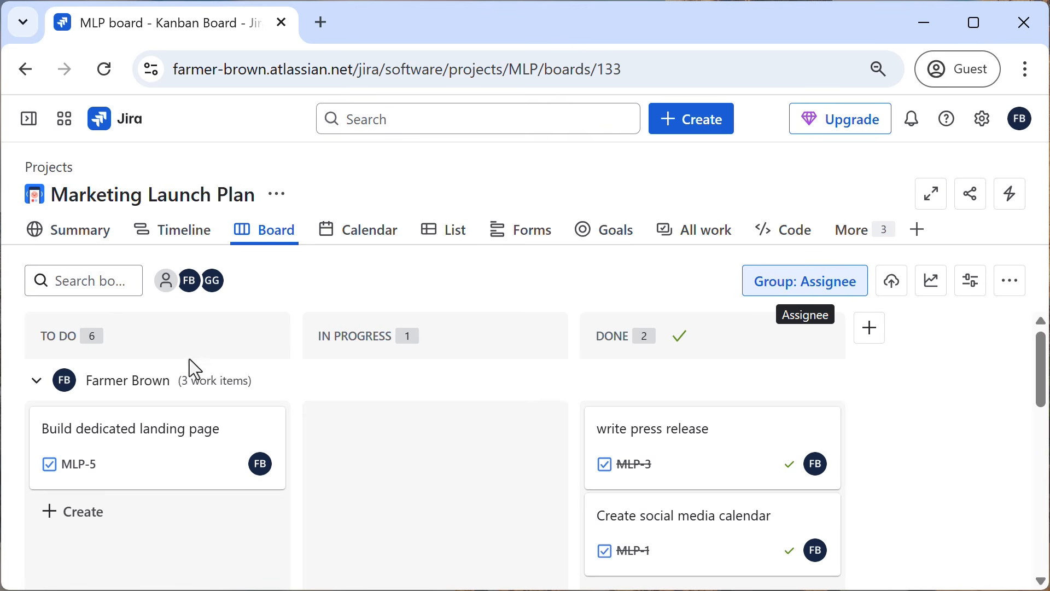
{"action": "left_click", "coordinate": [36, 381]}
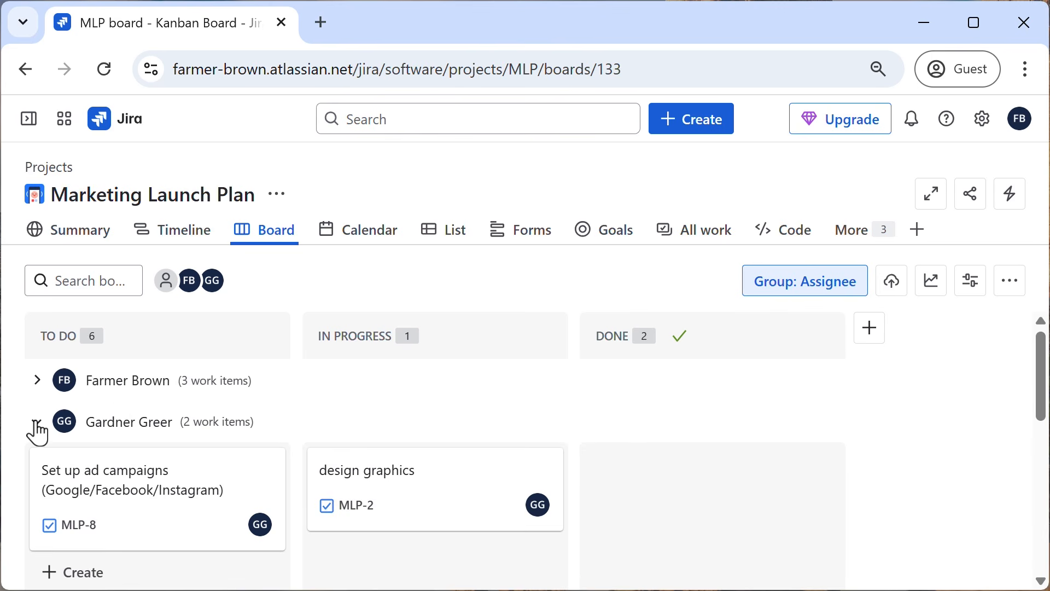
{"action": "left_click", "coordinate": [36, 421]}
{"action": "left_click", "coordinate": [36, 382]}
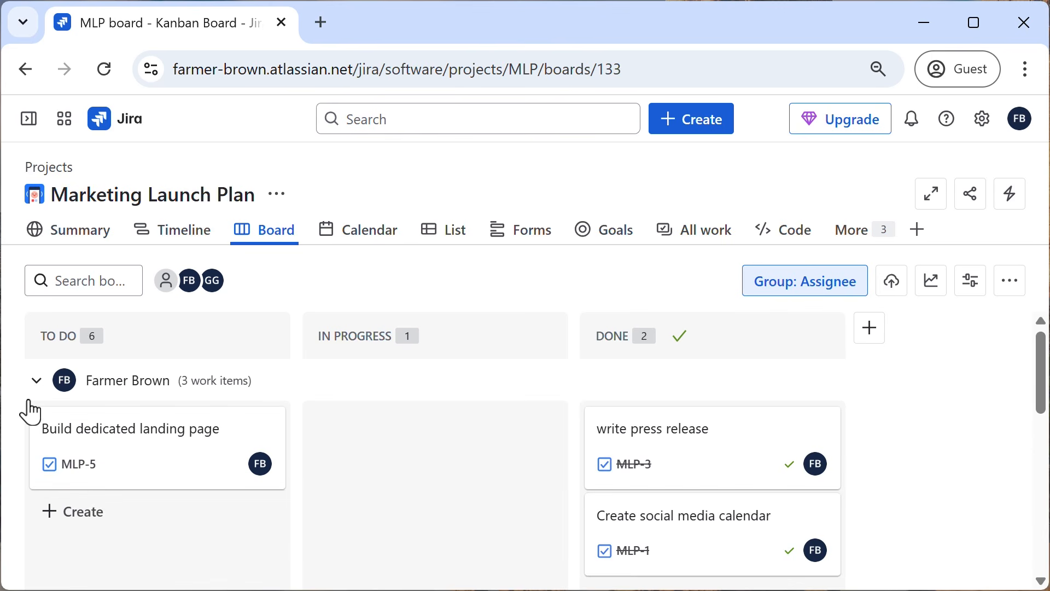
{"action": "left_click", "coordinate": [29, 404]}
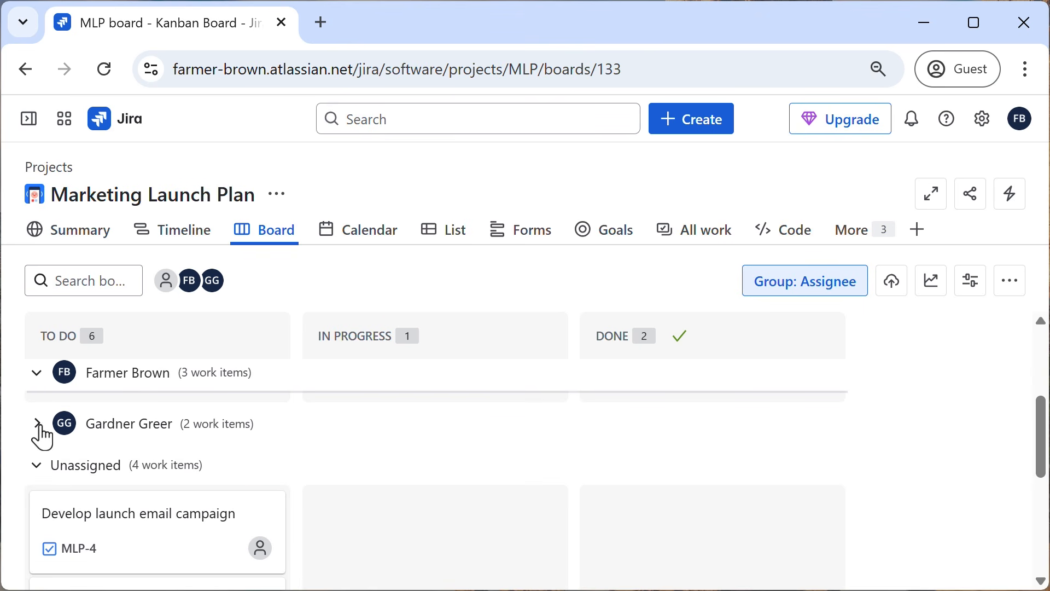
{"action": "left_click", "coordinate": [37, 423]}
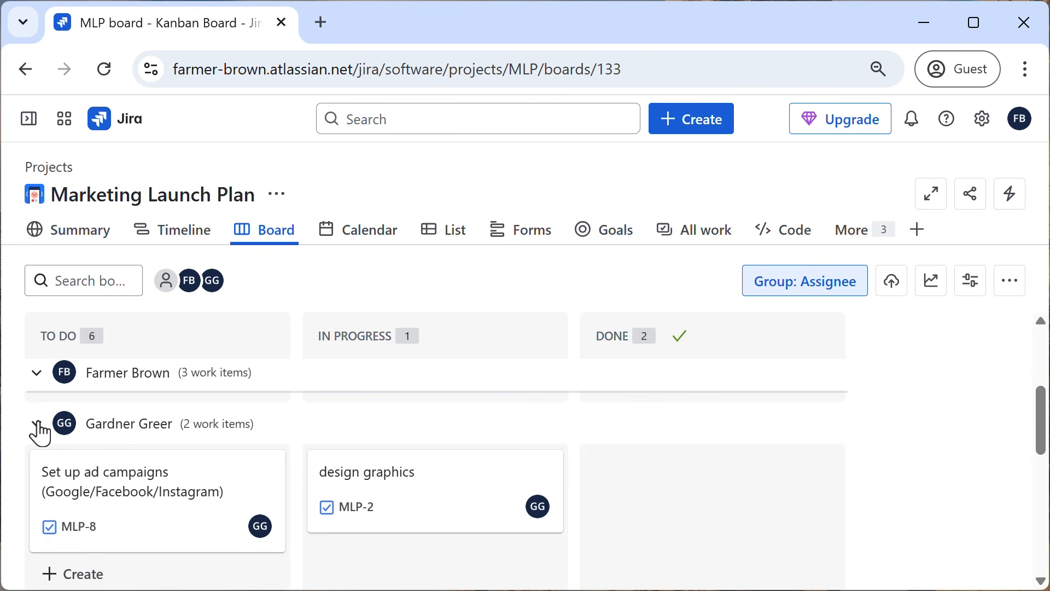
Set the board's grouping back to None.
{"action": "left_click", "coordinate": [796, 283]}
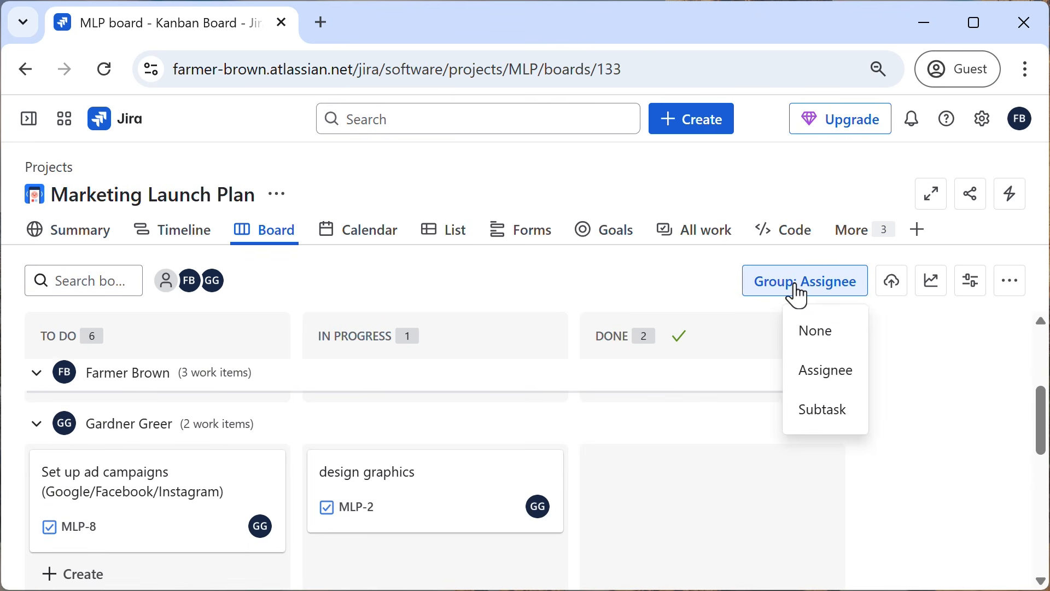
{"action": "left_click", "coordinate": [819, 339]}
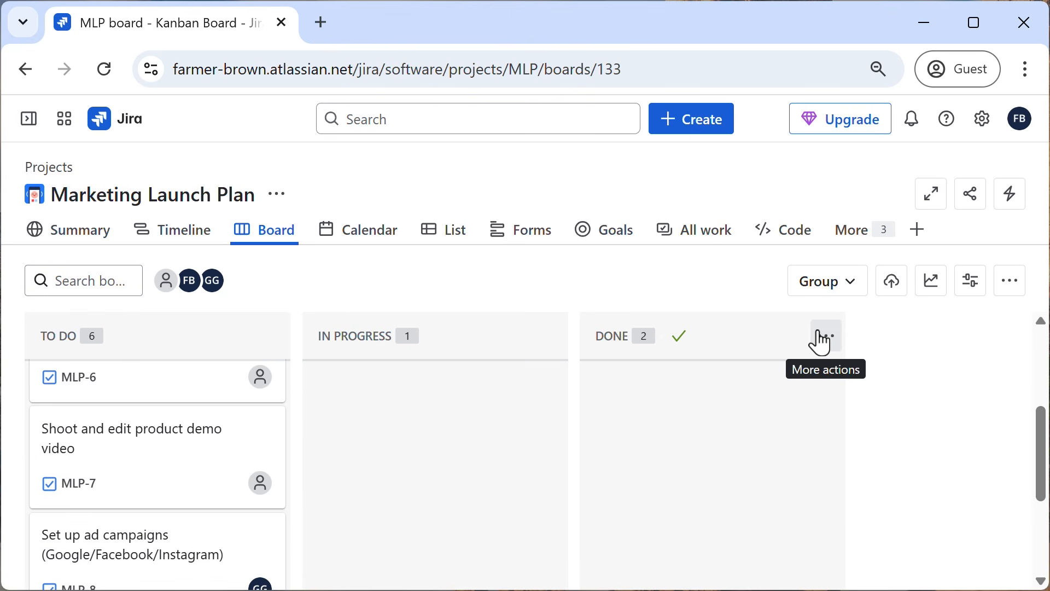
{"action": "scroll", "coordinate": [747, 378], "scroll_direction": "up", "scroll_amount": 4}
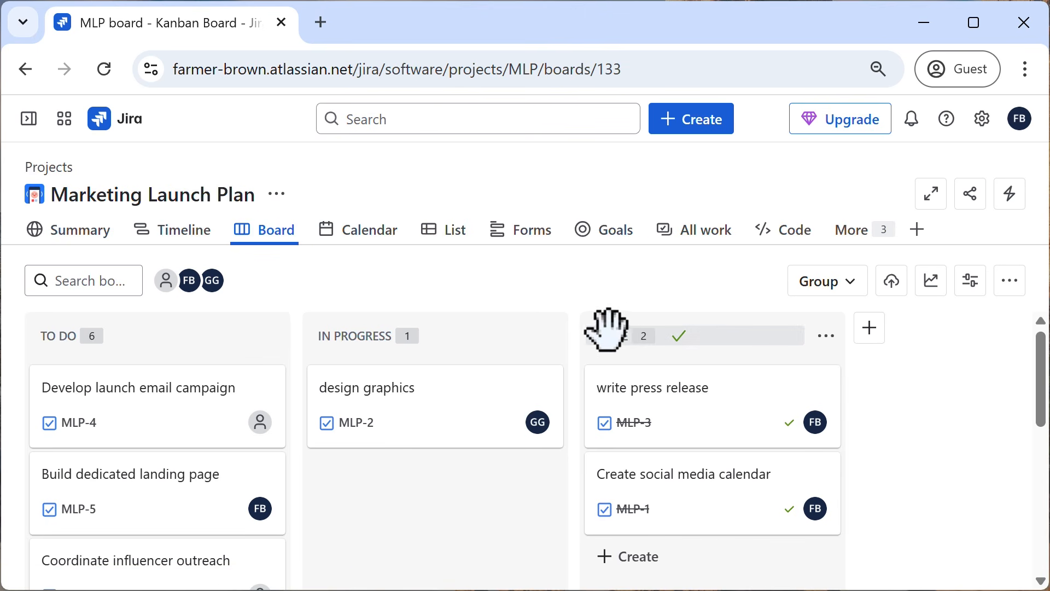
Add the Backlog view to the project navigation and decline moving the first column's work items to the backlog.
{"action": "left_click", "coordinate": [879, 244]}
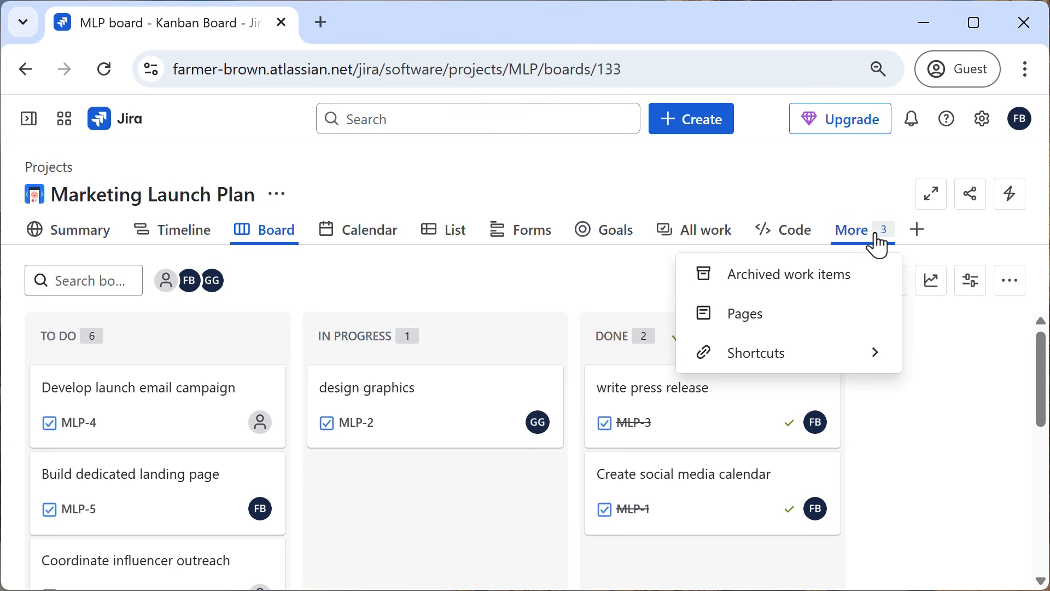
{"action": "left_click", "coordinate": [918, 229]}
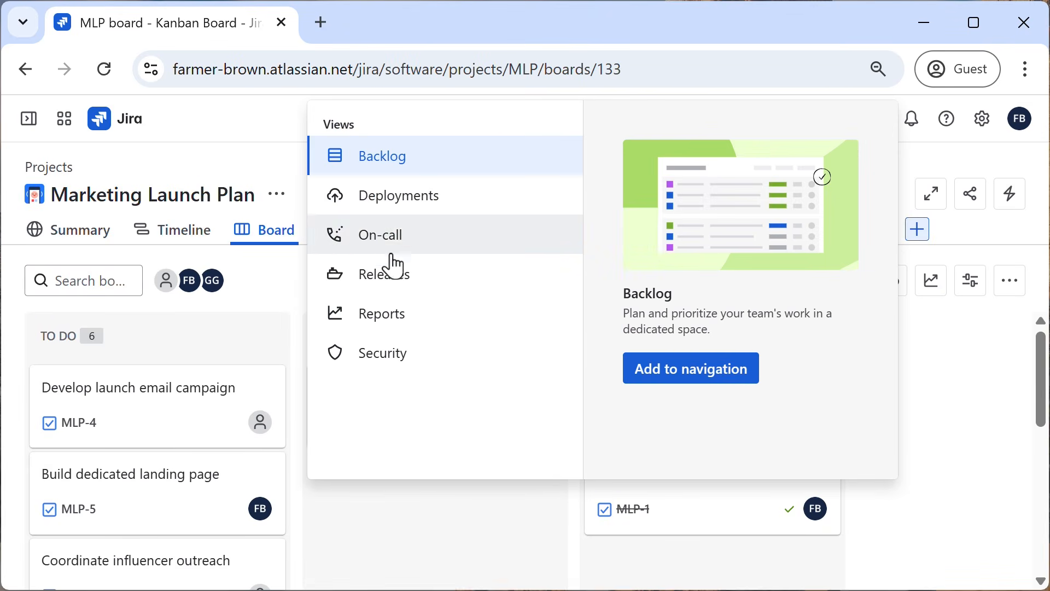
{"action": "left_click", "coordinate": [699, 375]}
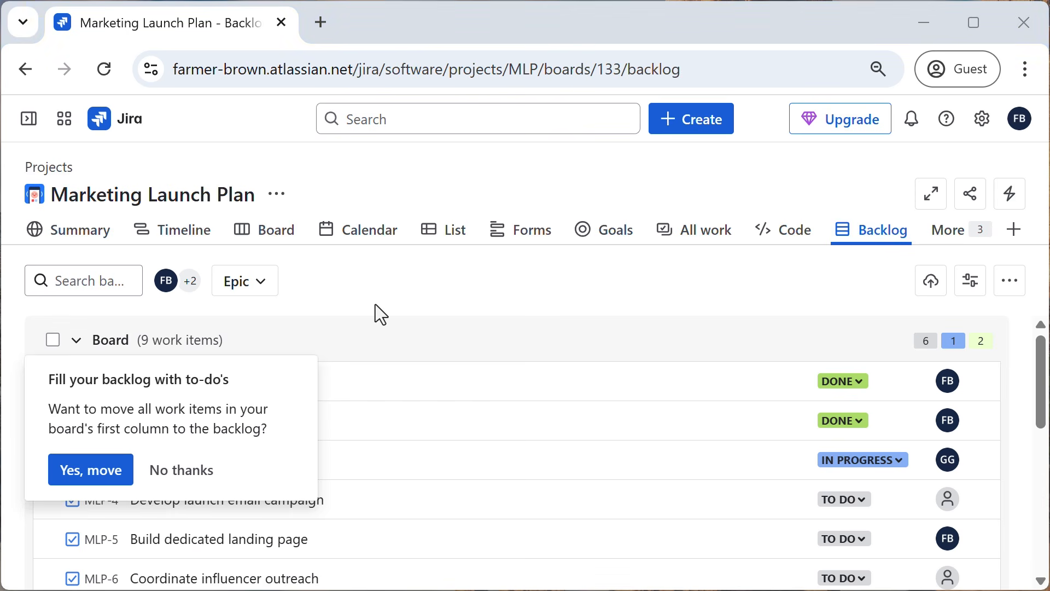
{"action": "left_click", "coordinate": [169, 477]}
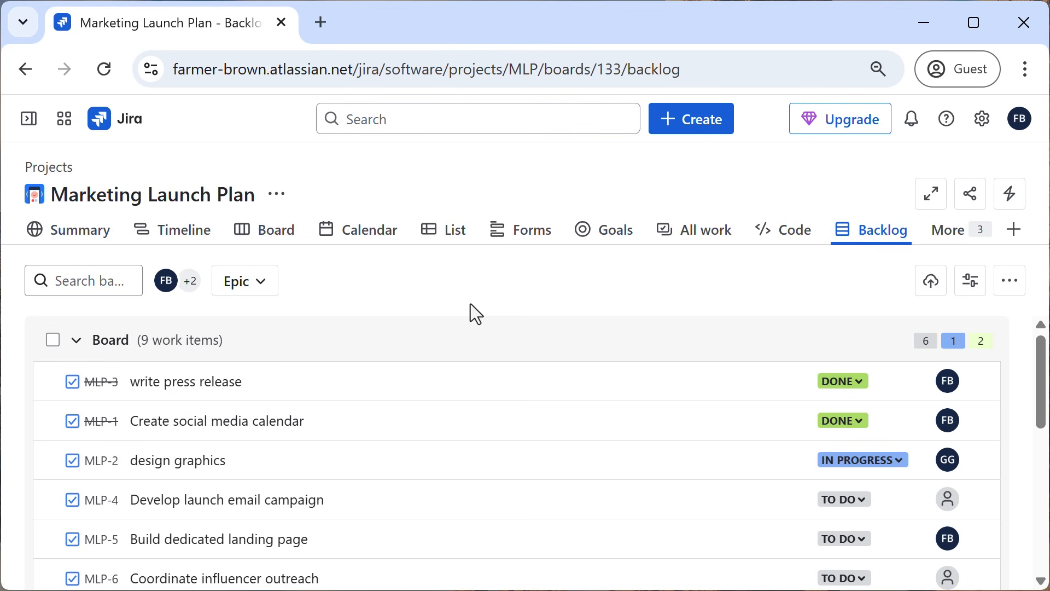
Return to the board and look over the cards in its columns.
{"action": "left_click", "coordinate": [288, 240]}
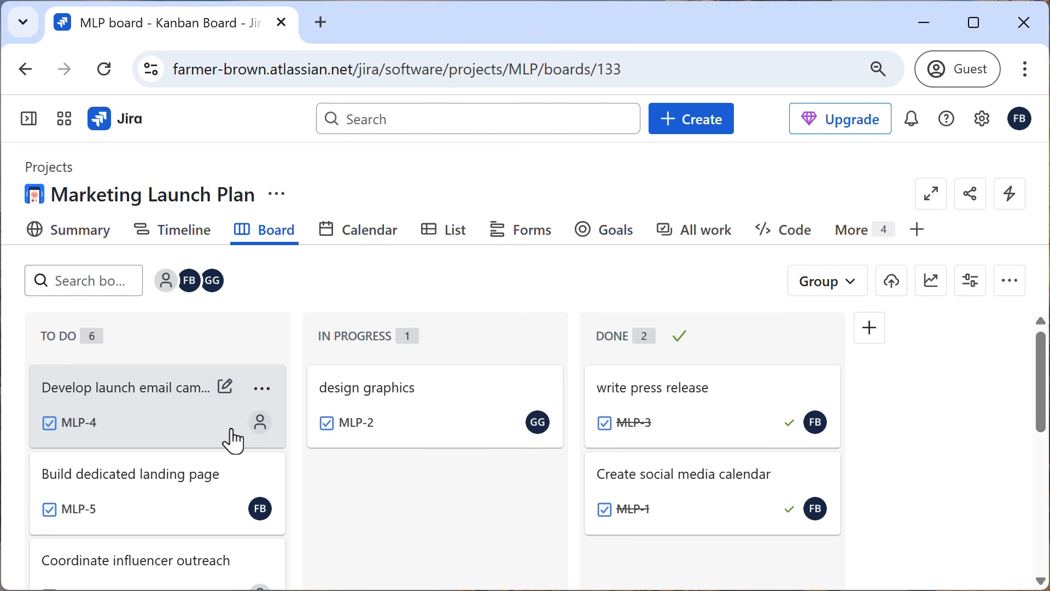
{"action": "scroll", "coordinate": [268, 490], "scroll_direction": "down", "scroll_amount": 5}
{"action": "scroll", "coordinate": [260, 504], "scroll_direction": "up", "scroll_amount": 5}
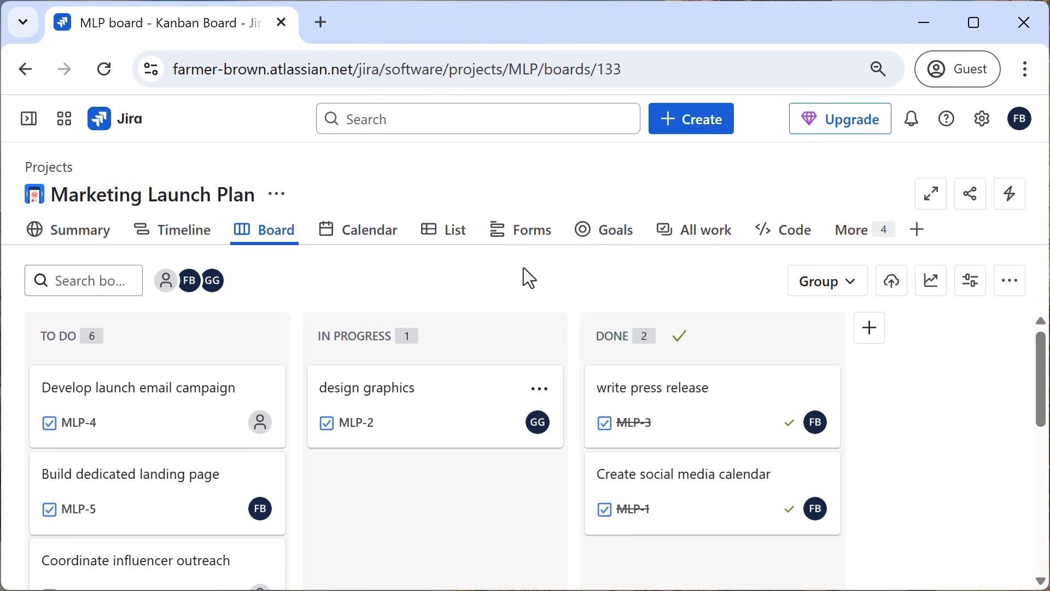
Open the project's Backlog view and create the backlog task "Schecdule product announcement blog post".
{"action": "left_click", "coordinate": [866, 237]}
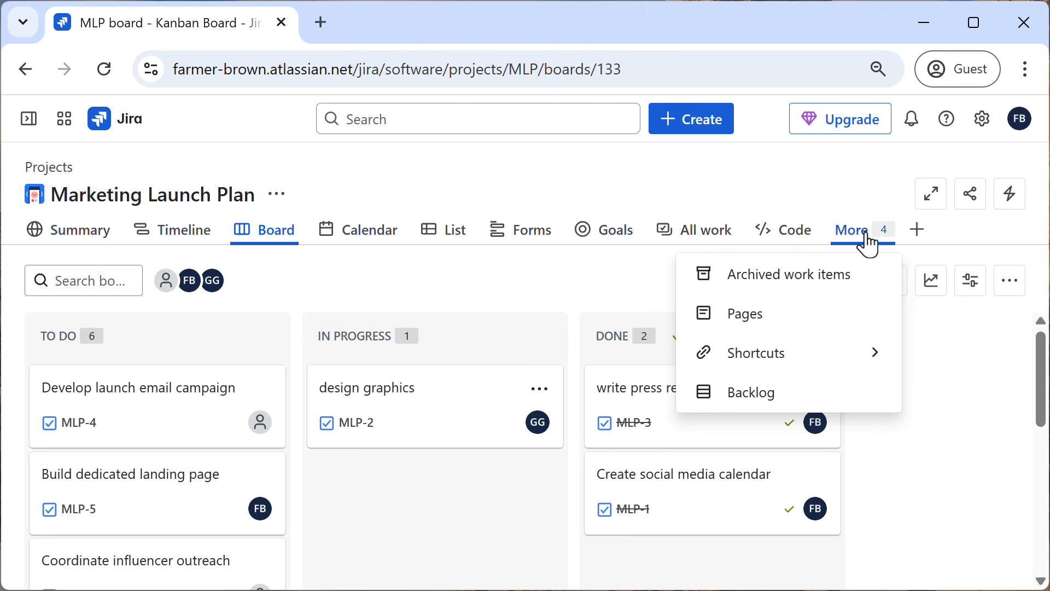
{"action": "left_click", "coordinate": [761, 393]}
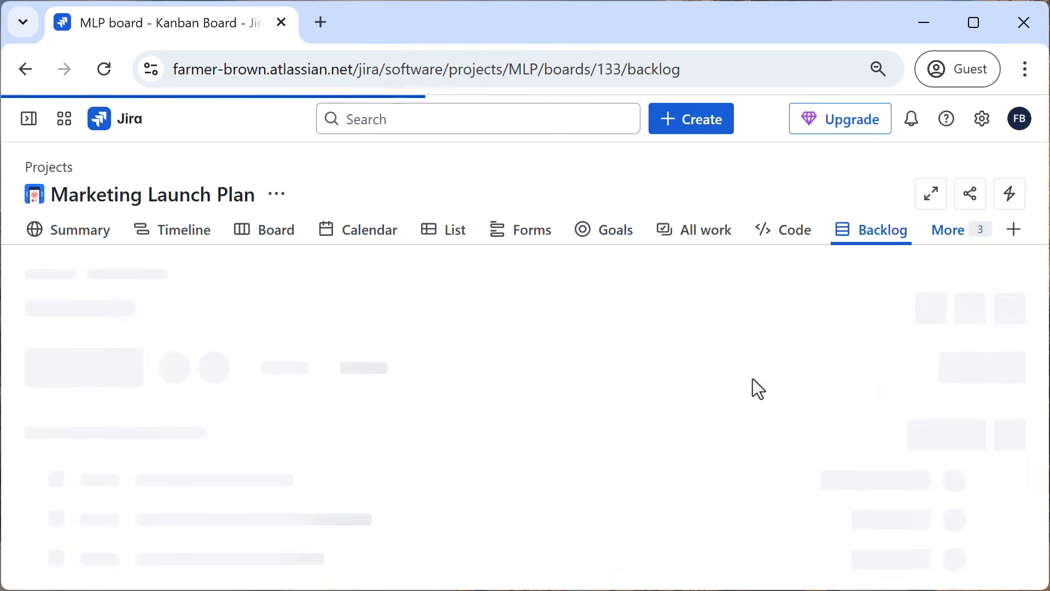
{"action": "scroll", "coordinate": [476, 418], "scroll_direction": "down", "scroll_amount": 5}
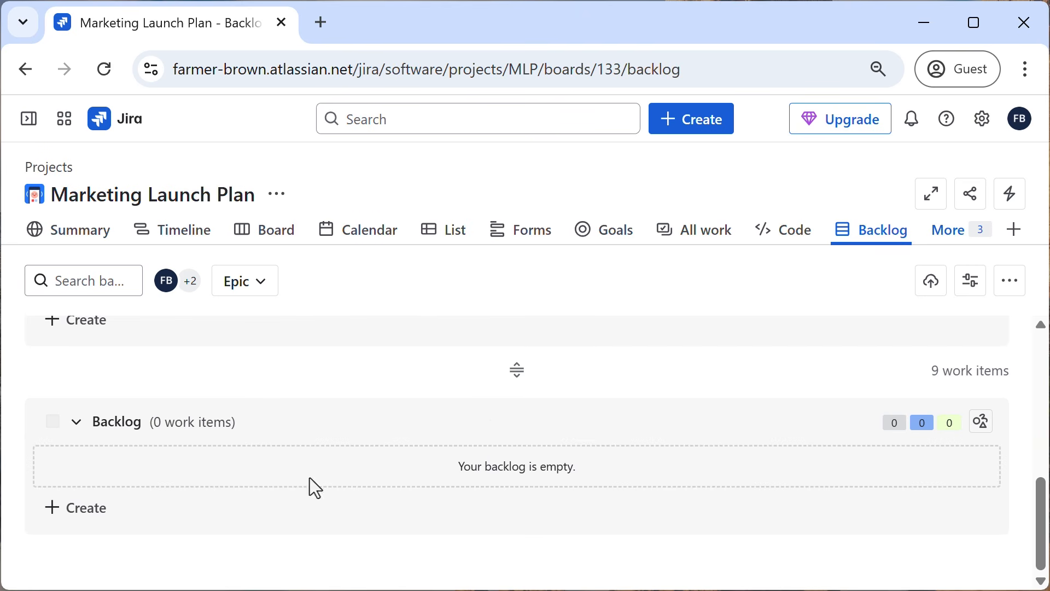
{"action": "left_click", "coordinate": [65, 514]}
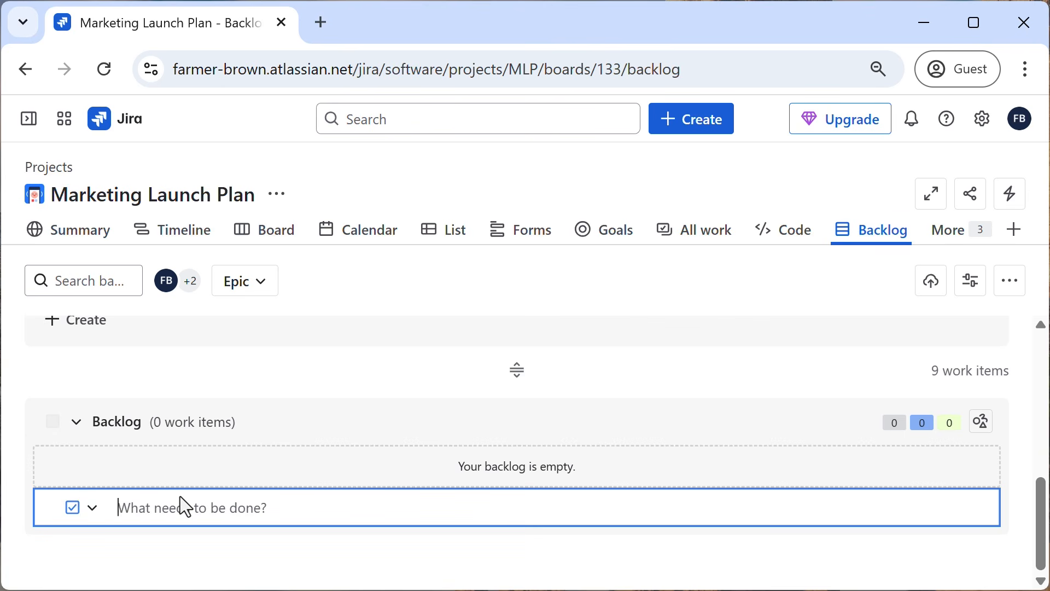
{"action": "type", "text": "Sch"}
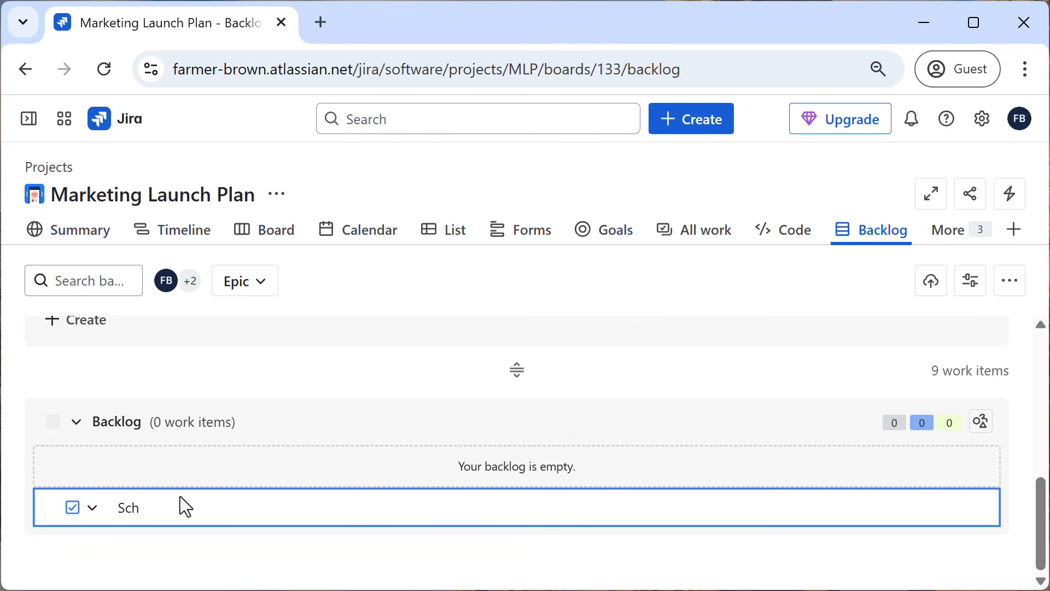
{"action": "type", "text": "ecdule product "}
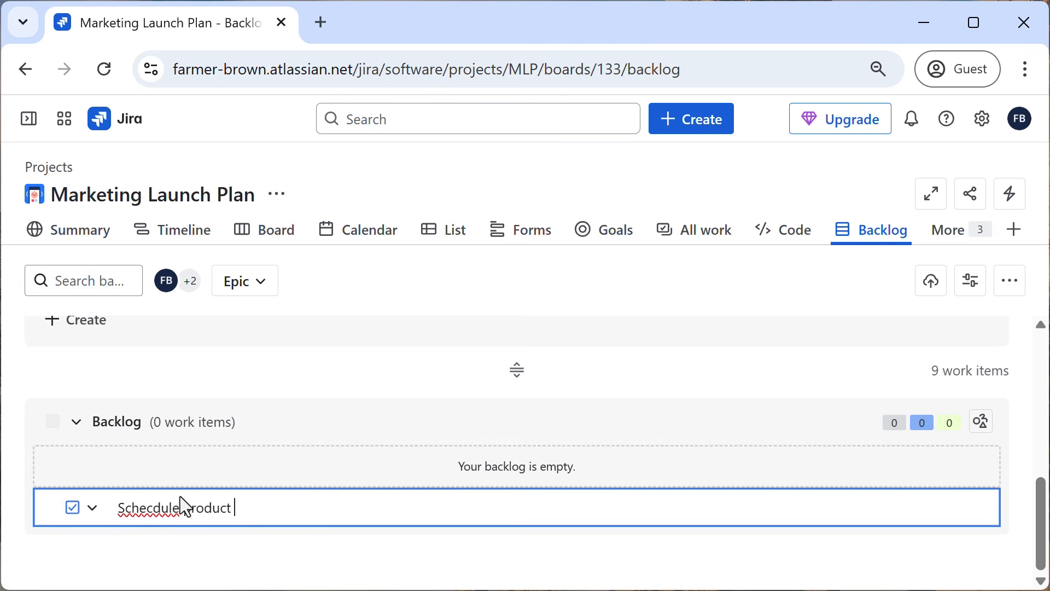
{"action": "type", "text": "announcement blog post"}
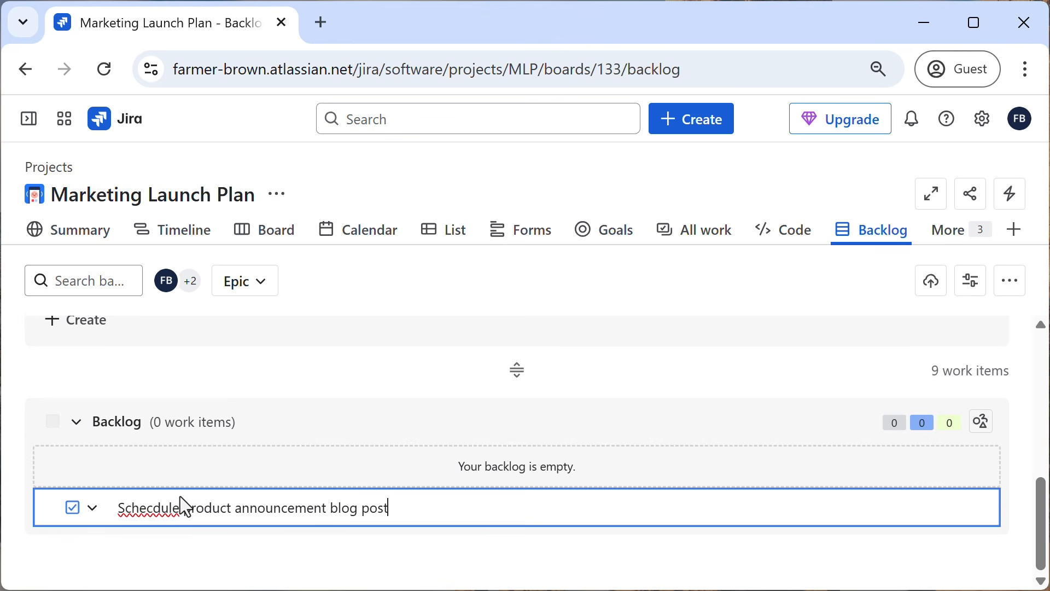
{"action": "key", "text": "Return"}
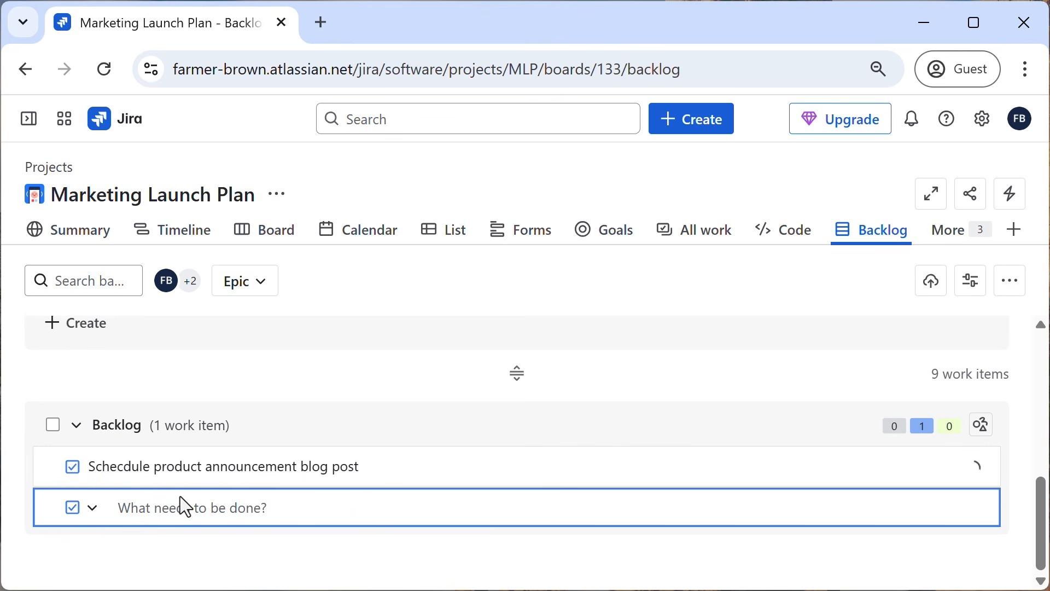
Create a second backlog task named "Monitor launch KPIs".
{"action": "type", "text": "Monitor"}
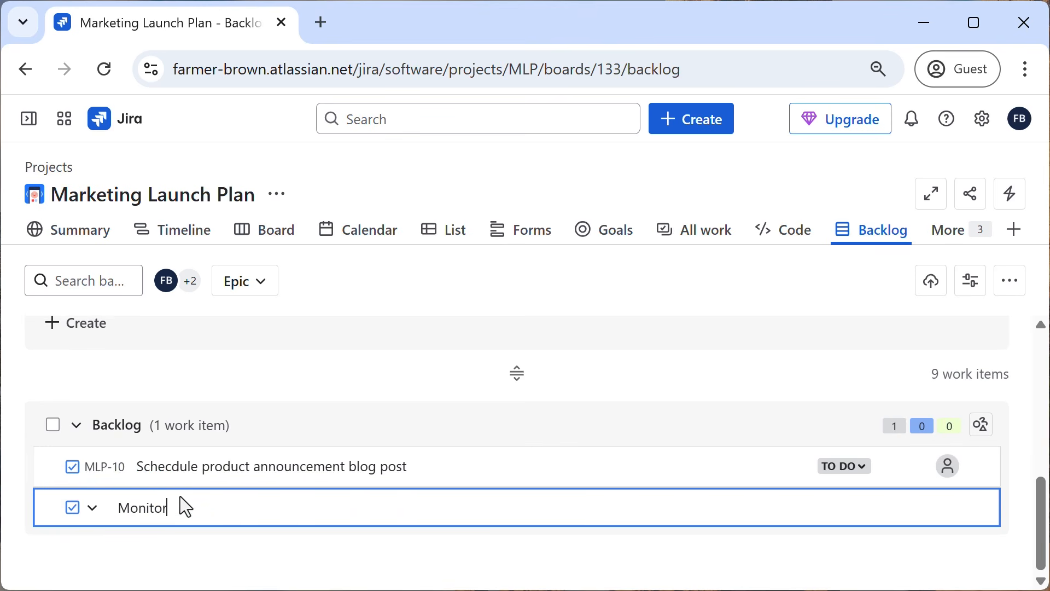
{"action": "type", "text": " launch KPIS"}
{"action": "key", "text": "BackSpace"}
{"action": "type", "text": "s"}
{"action": "key", "text": "BackSpace"}
{"action": "key", "text": "Right"}
{"action": "key", "text": "Left"}
{"action": "key", "text": "Left"}
{"action": "type", "text": "a"}
{"action": "key", "text": "Return"}
Create a third backlog task named "Plan and host virtual launch event" and finish adding items.
{"action": "type", "text": "P"}
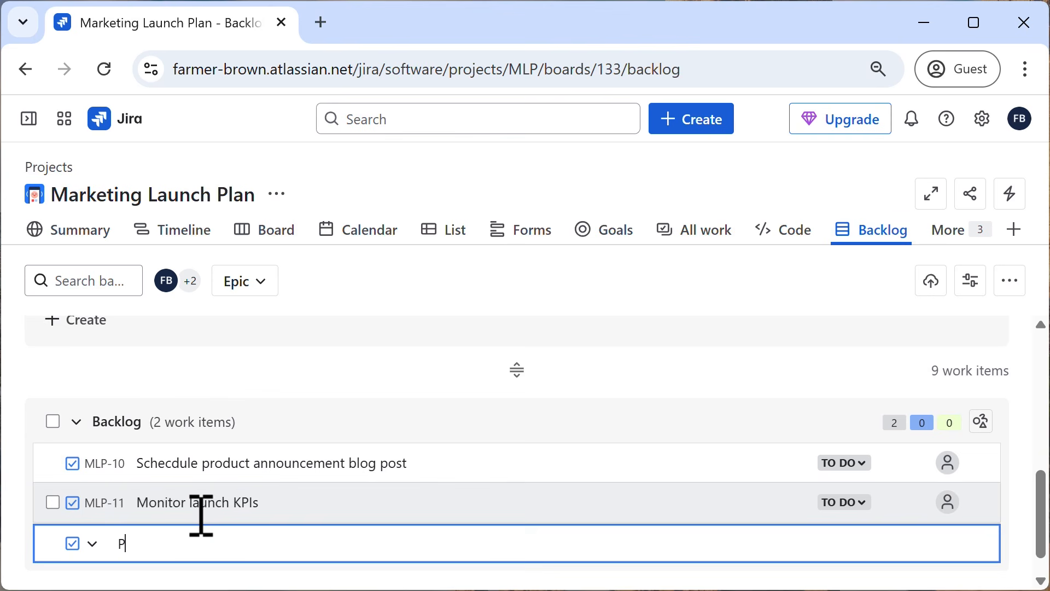
{"action": "type", "text": "lan and host "}
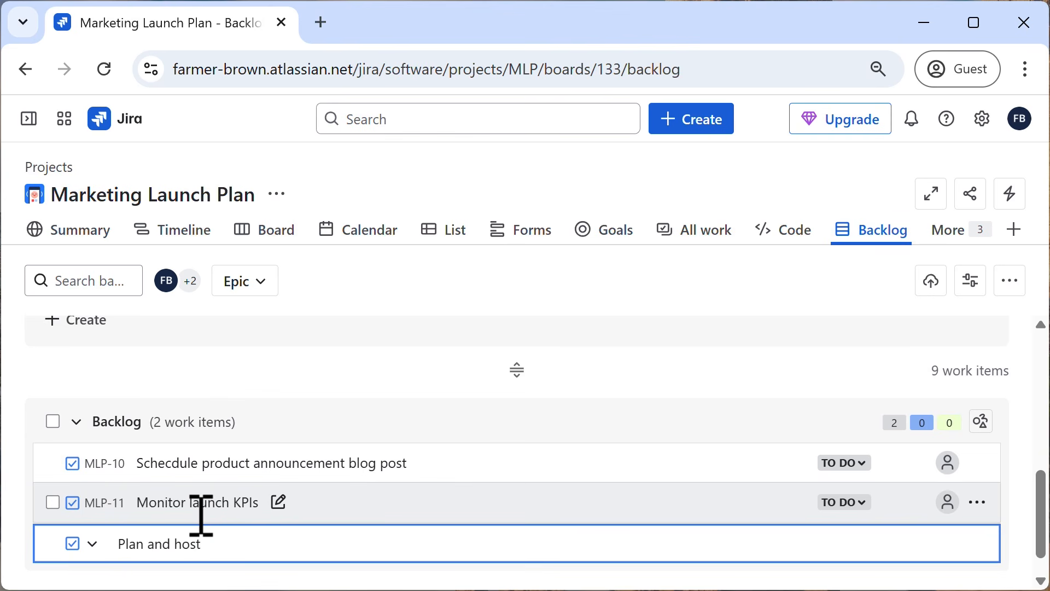
{"action": "type", "text": "virtual launch event"}
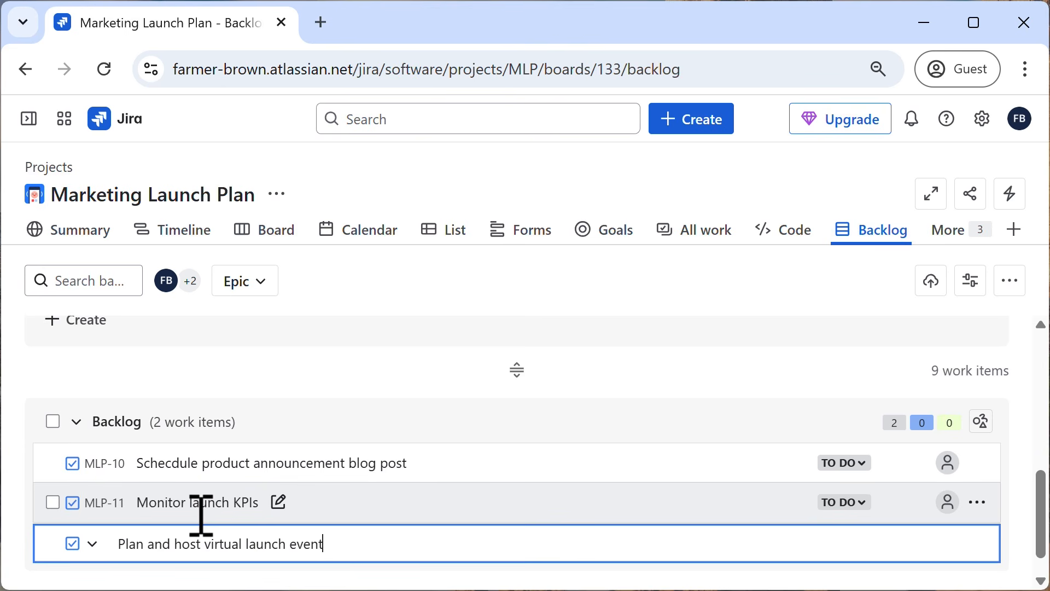
{"action": "key", "text": "Return"}
{"action": "left_click", "coordinate": [320, 368]}
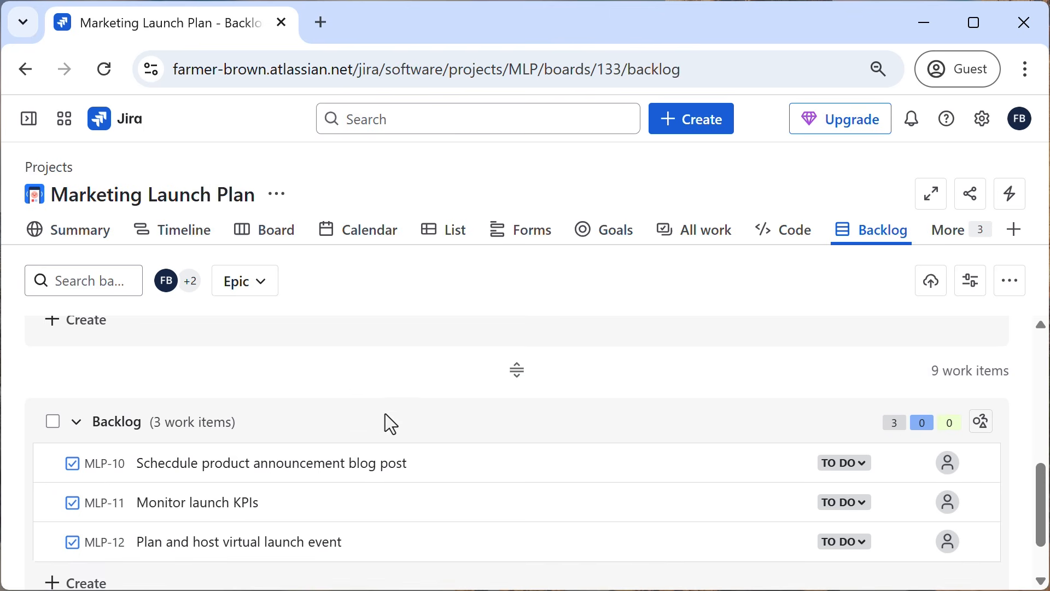
Review the new backlog tasks and the work items listed in the Board section.
{"action": "scroll", "coordinate": [393, 449], "scroll_direction": "down", "scroll_amount": 2}
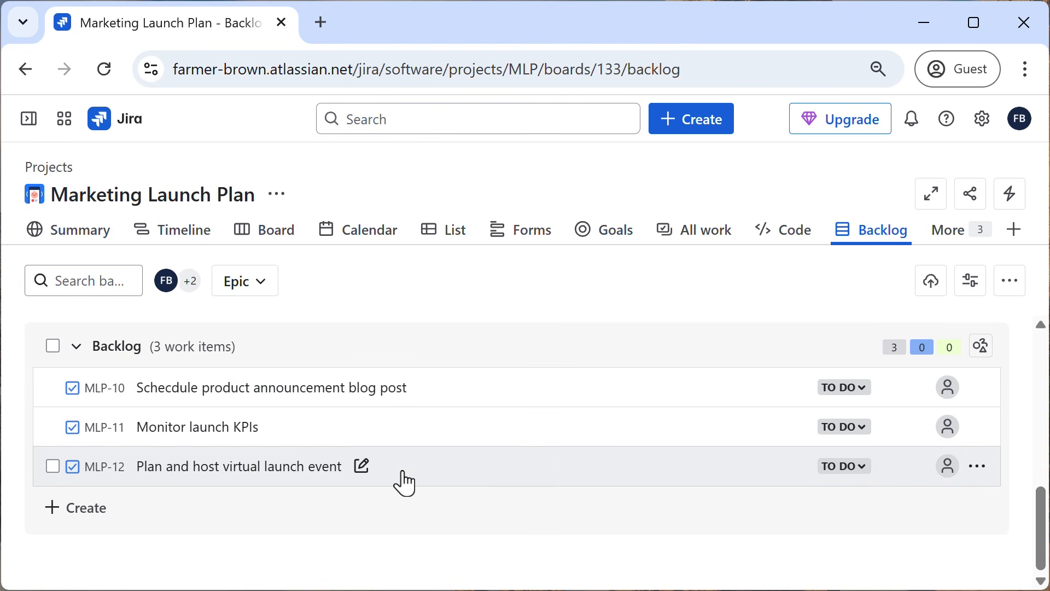
{"action": "scroll", "coordinate": [408, 503], "scroll_direction": "up", "scroll_amount": 2}
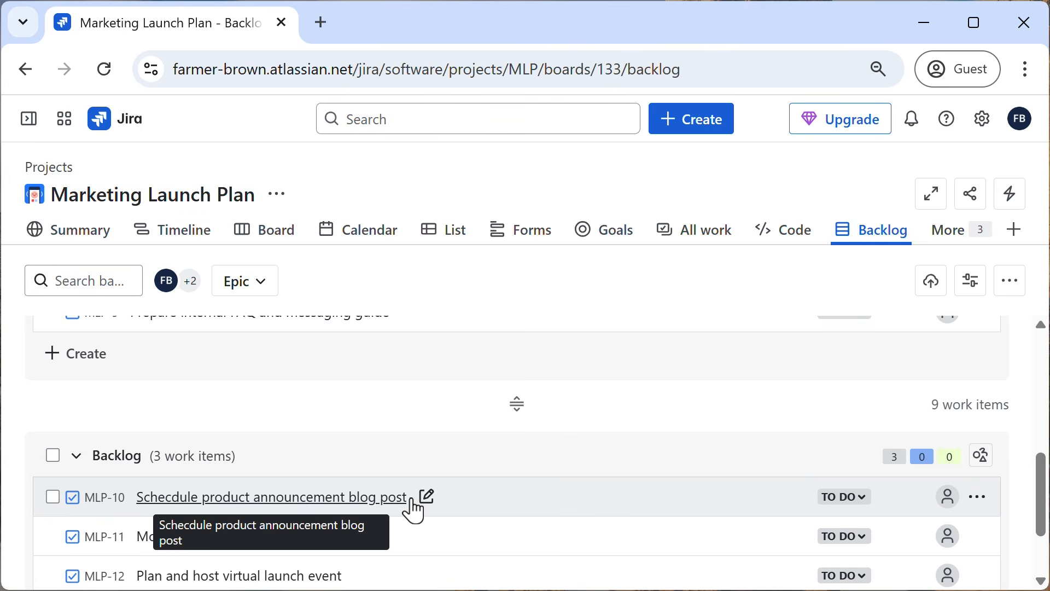
{"action": "scroll", "coordinate": [414, 511], "scroll_direction": "up", "scroll_amount": 2}
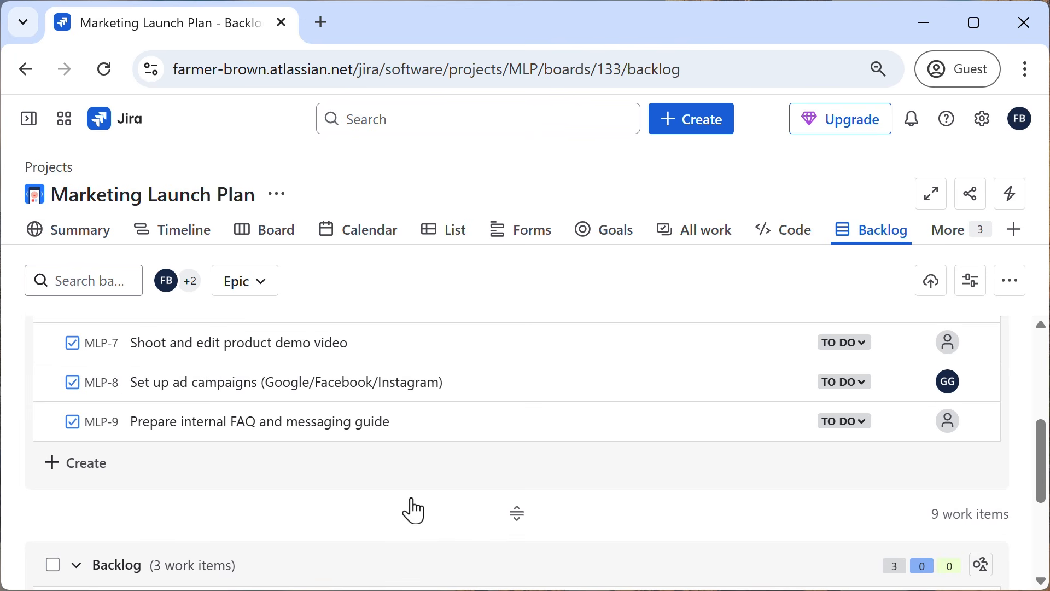
{"action": "scroll", "coordinate": [417, 500], "scroll_direction": "up", "scroll_amount": 5}
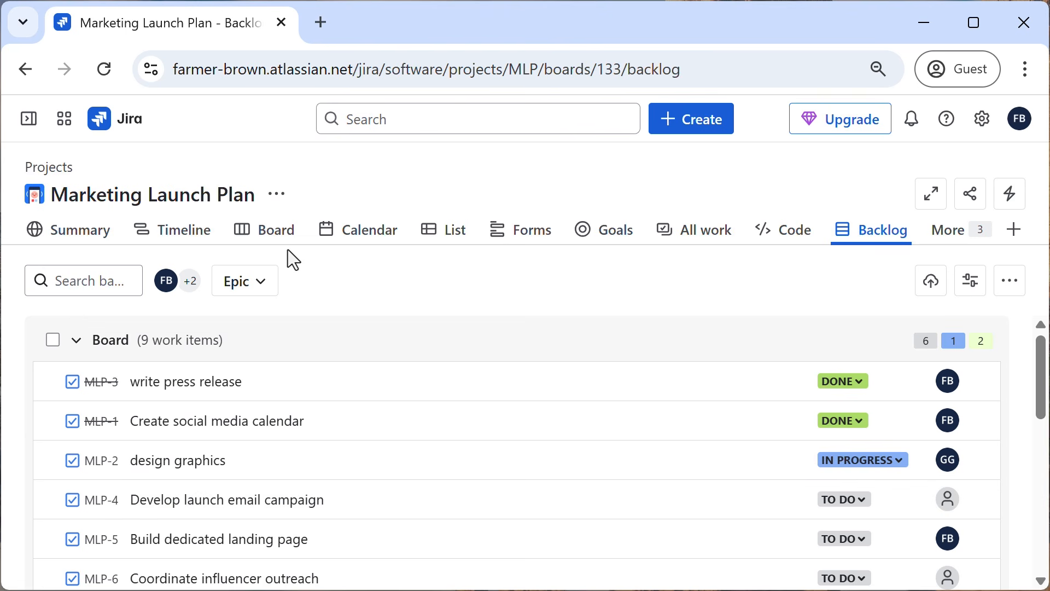
Compare the cards shown on the project board with the work items listed in the backlog's Board section.
{"action": "left_click", "coordinate": [271, 244]}
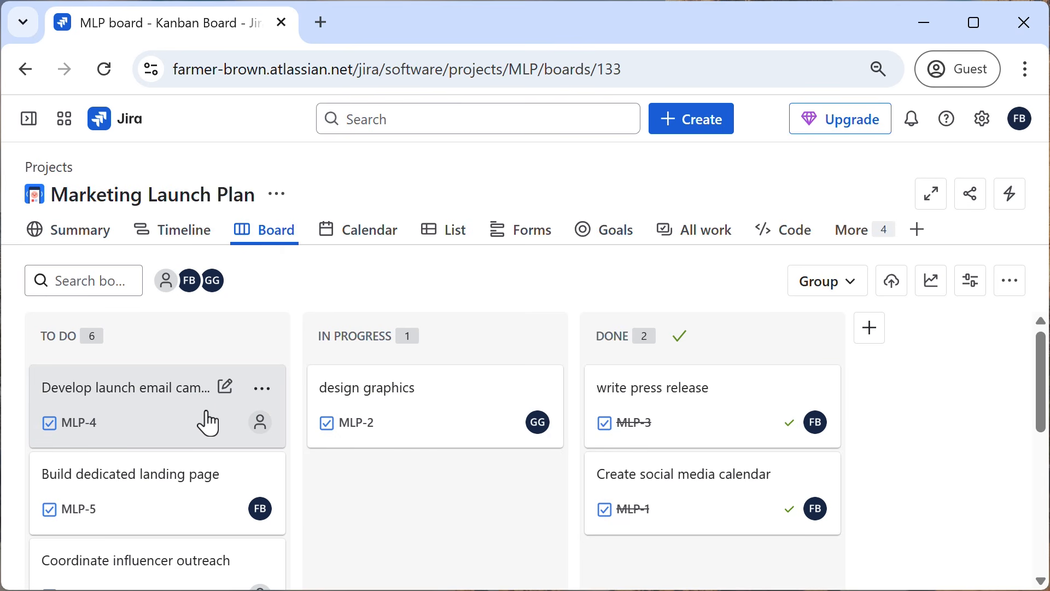
{"action": "scroll", "coordinate": [134, 481], "scroll_direction": "down", "scroll_amount": 4}
{"action": "scroll", "coordinate": [134, 481], "scroll_direction": "up", "scroll_amount": 4}
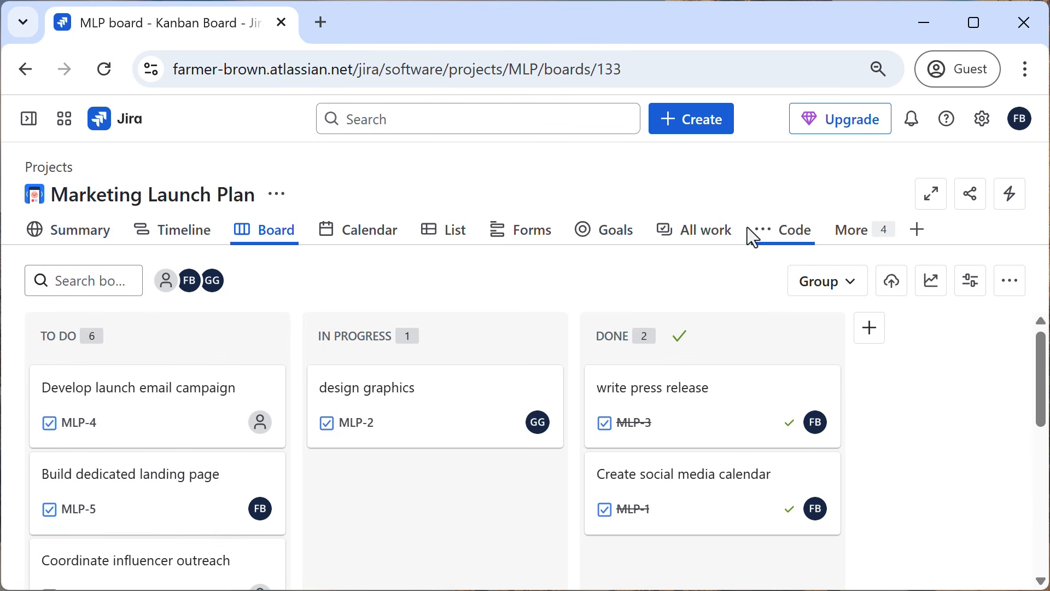
{"action": "left_click", "coordinate": [866, 236]}
{"action": "left_click", "coordinate": [738, 392]}
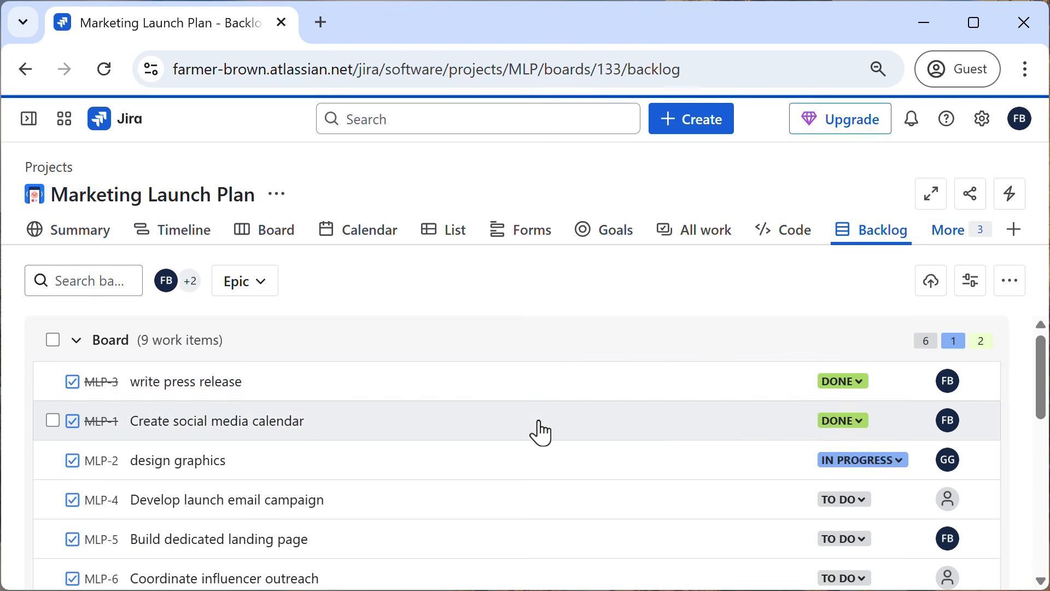
{"action": "scroll", "coordinate": [542, 432], "scroll_direction": "down", "scroll_amount": 9}
{"action": "scroll", "coordinate": [222, 459], "scroll_direction": "up", "scroll_amount": 4}
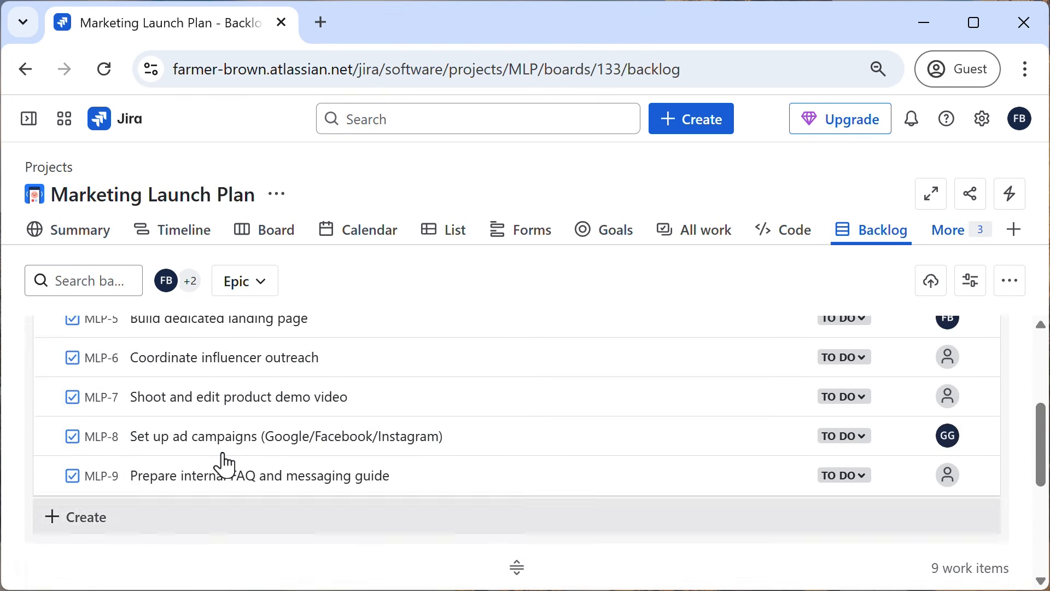
{"action": "scroll", "coordinate": [224, 465], "scroll_direction": "up", "scroll_amount": 4}
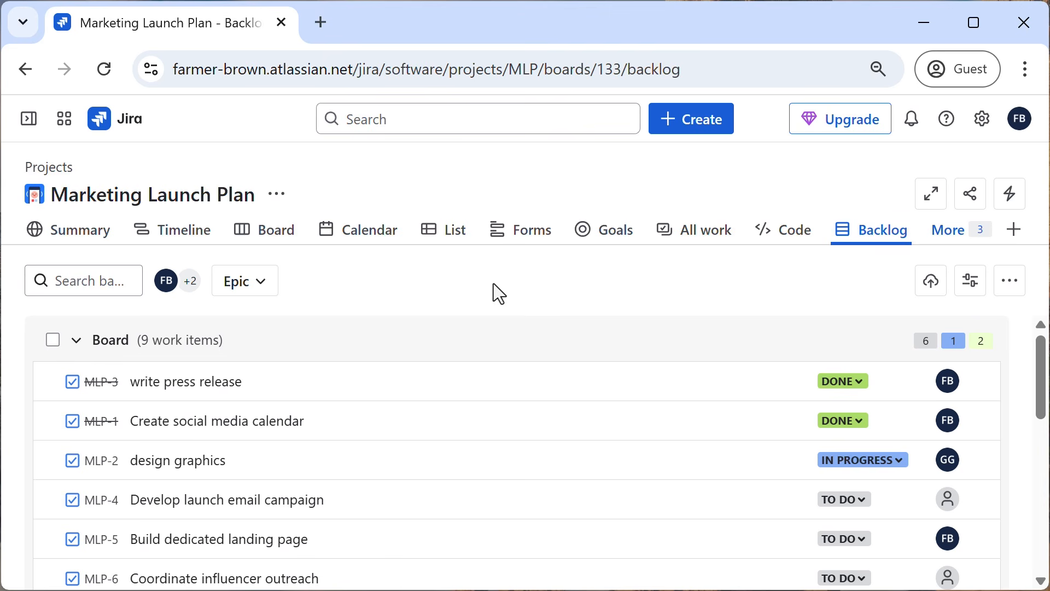
Create a board column named "For Review" and place it between the In Progress and Done columns.
{"action": "left_click", "coordinate": [273, 235]}
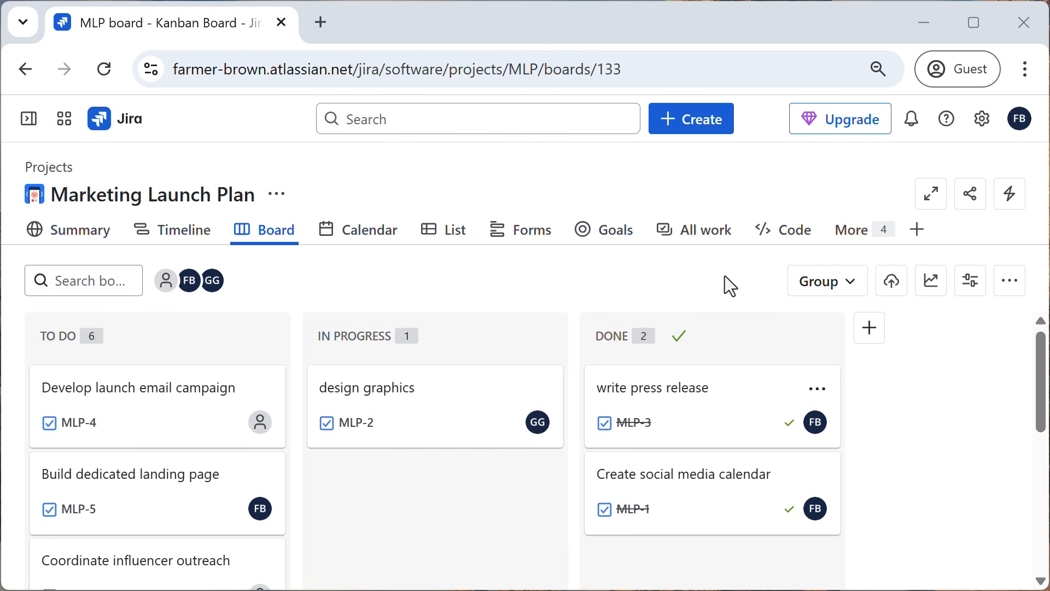
{"action": "left_click", "coordinate": [870, 328]}
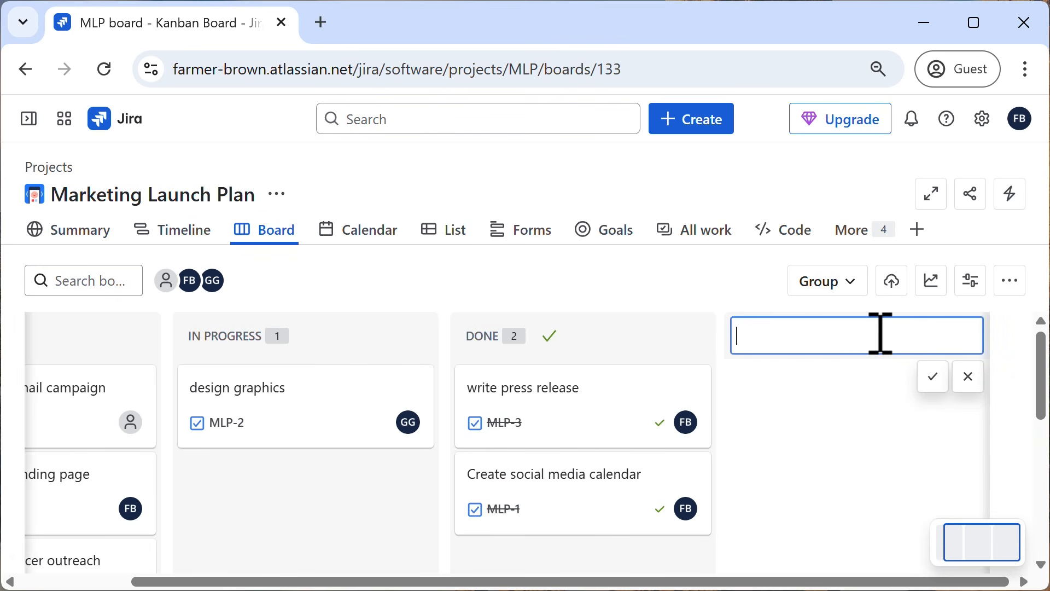
{"action": "type", "text": "For Review"}
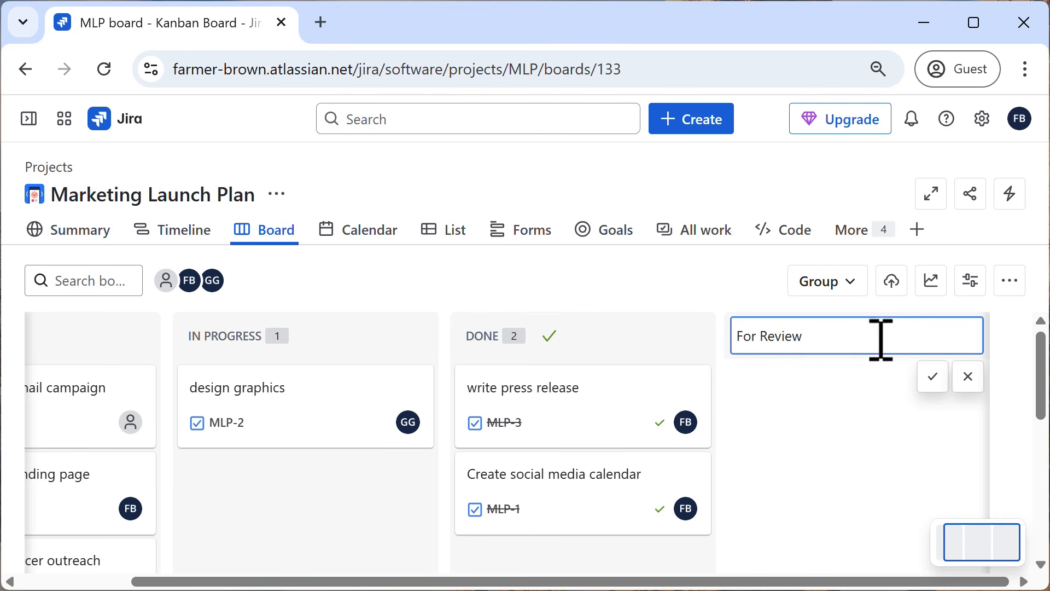
{"action": "left_click", "coordinate": [931, 383]}
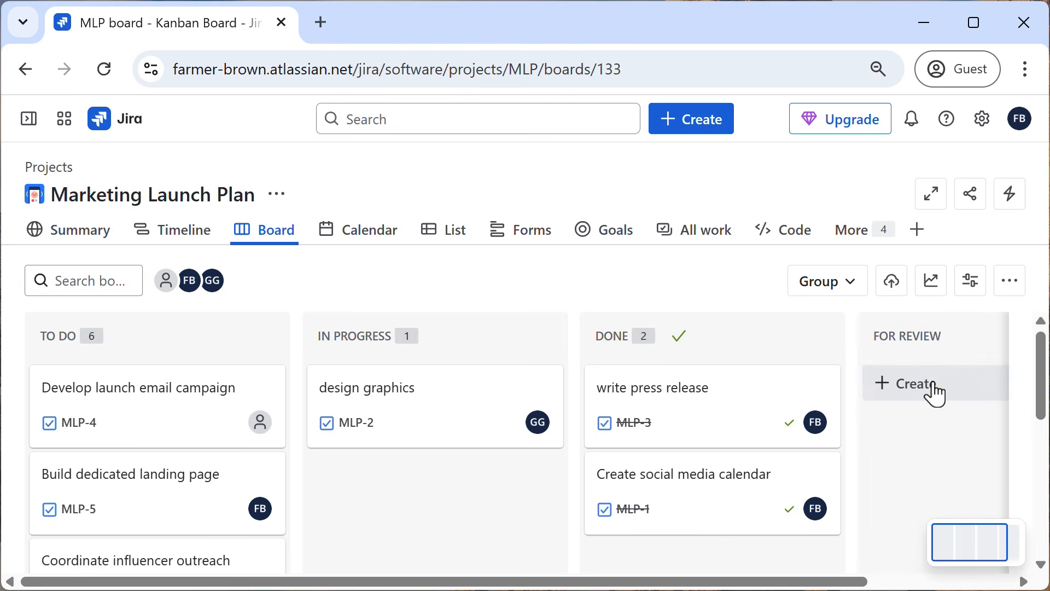
{"action": "left_click_drag", "start_coordinate": [940, 334], "coordinate": [572, 338]}
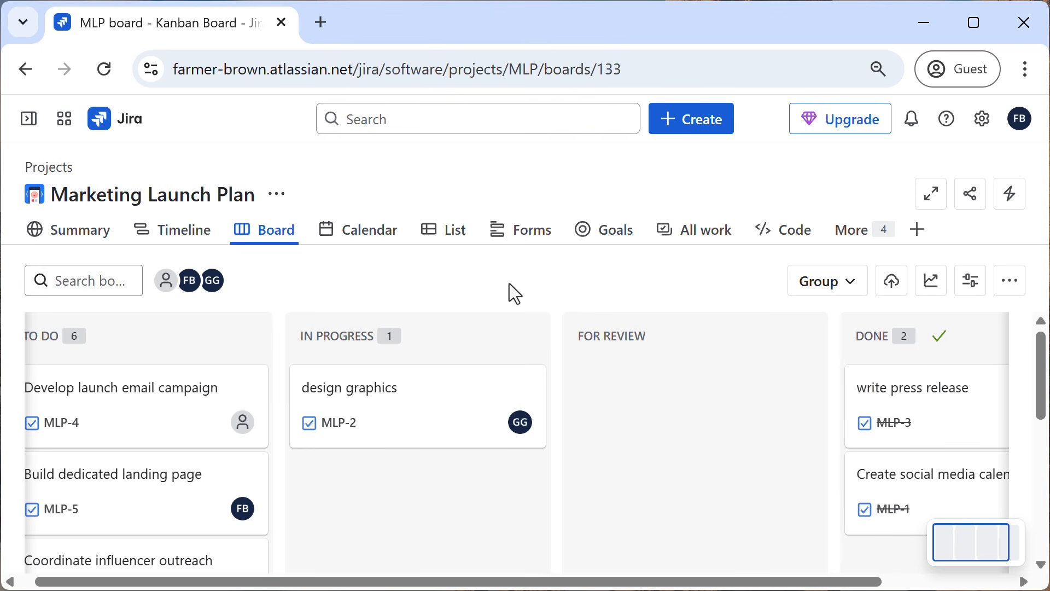
Rename the board's To Do column to "Ready for Work".
{"action": "left_click_drag", "start_coordinate": [368, 581], "coordinate": [286, 581]}
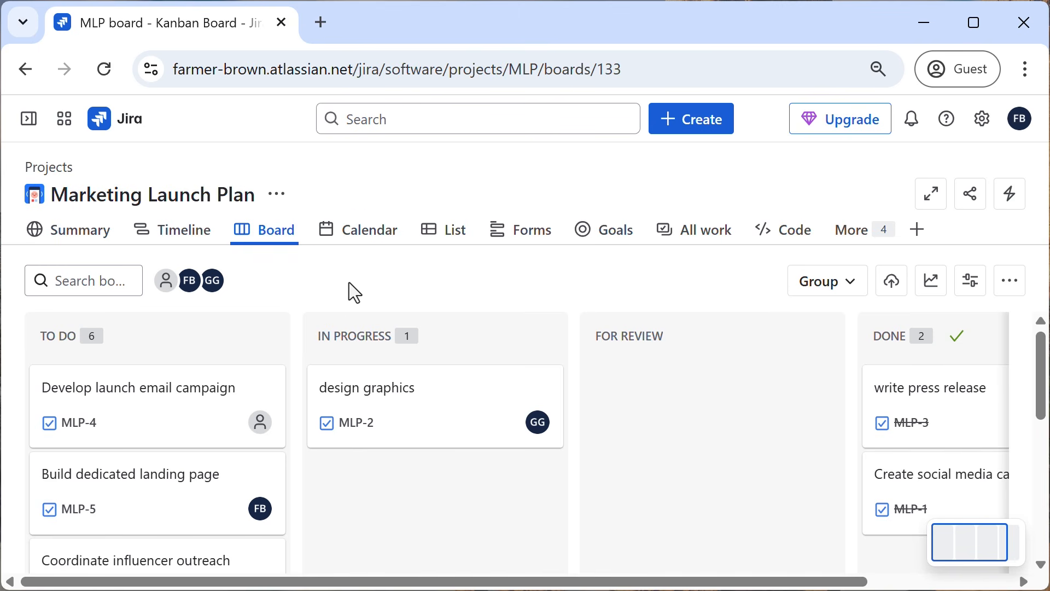
{"action": "left_click", "coordinate": [66, 339]}
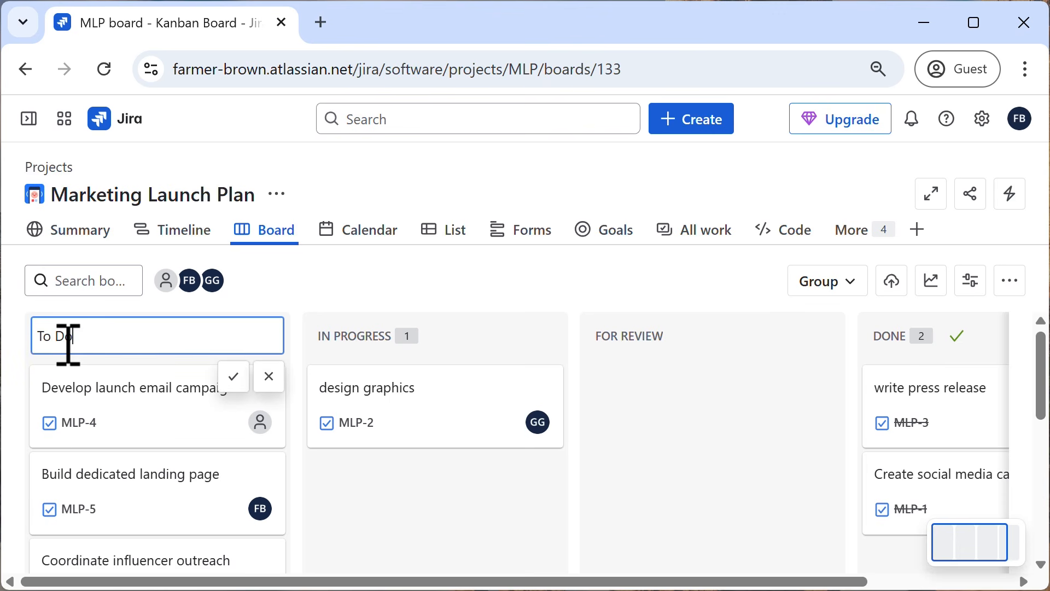
{"action": "left_click_drag", "start_coordinate": [89, 343], "coordinate": [44, 344]}
{"action": "key", "text": "BackSpace"}
{"action": "key", "text": "BackSpace"}
{"action": "key", "text": "BackSpace"}
{"action": "key", "text": "BackSpace"}
{"action": "key", "text": "BackSpace"}
{"action": "type", "text": "Ready for Work"}
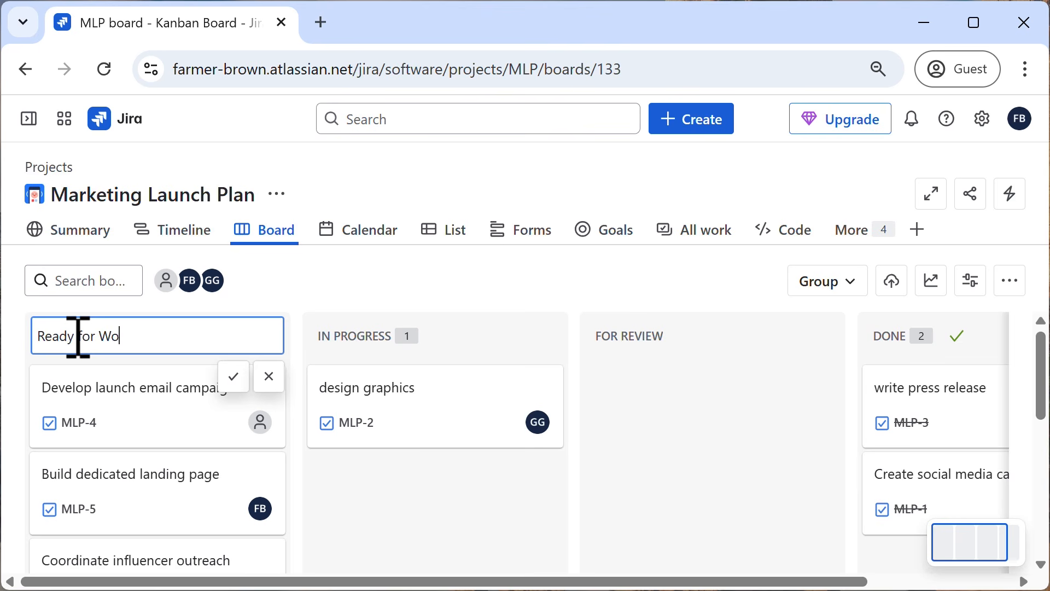
{"action": "left_click", "coordinate": [239, 377]}
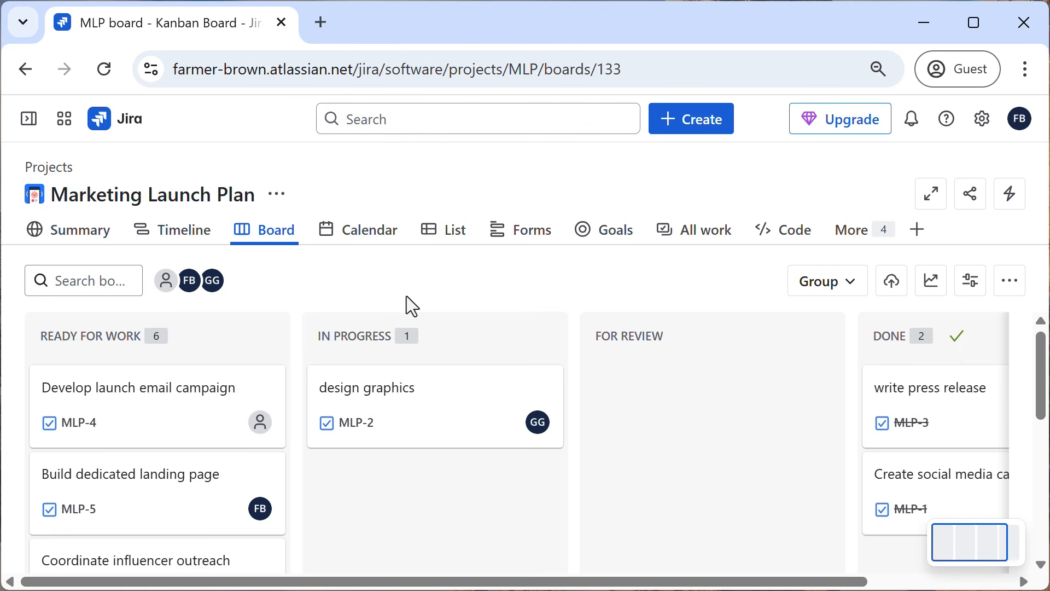
Open the project settings of Marketing Launch Plan and expand the Work types section.
{"action": "mouse_move", "coordinate": [27, 125]}
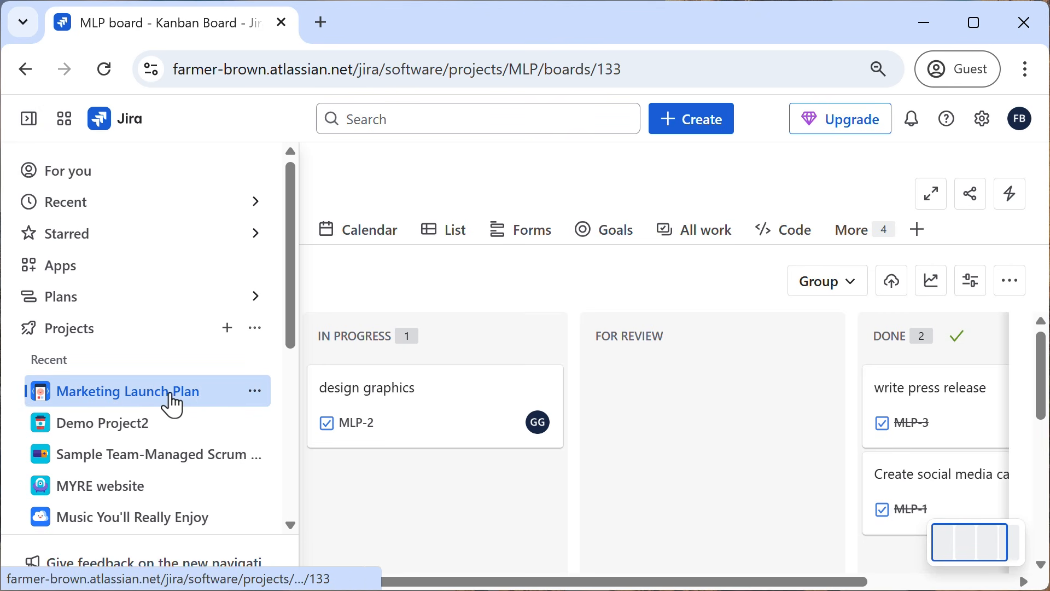
{"action": "left_click", "coordinate": [254, 391]}
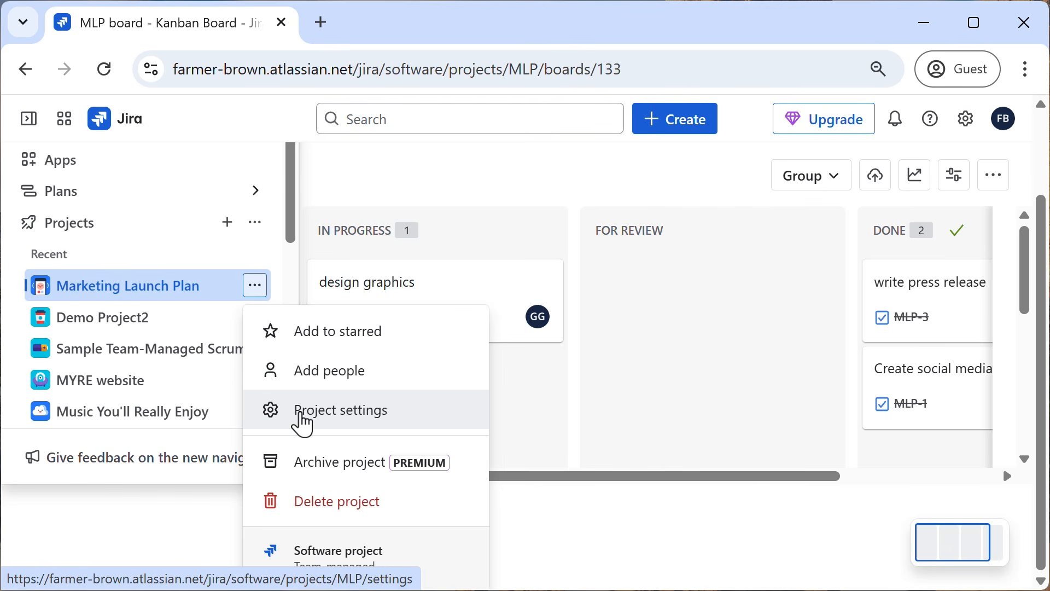
{"action": "left_click", "coordinate": [302, 424]}
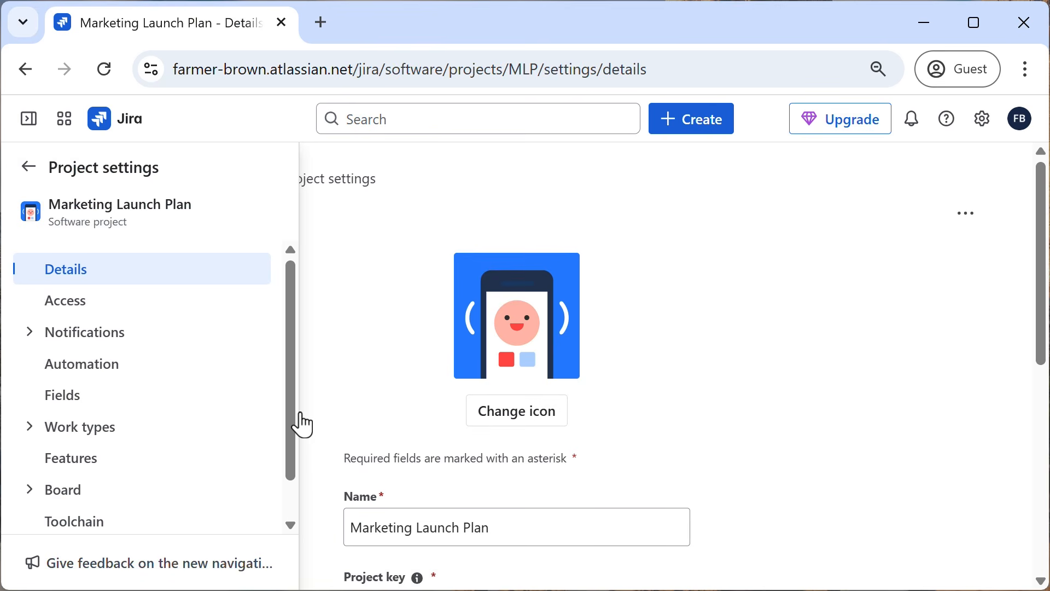
{"action": "left_click_drag", "start_coordinate": [288, 285], "coordinate": [288, 370]}
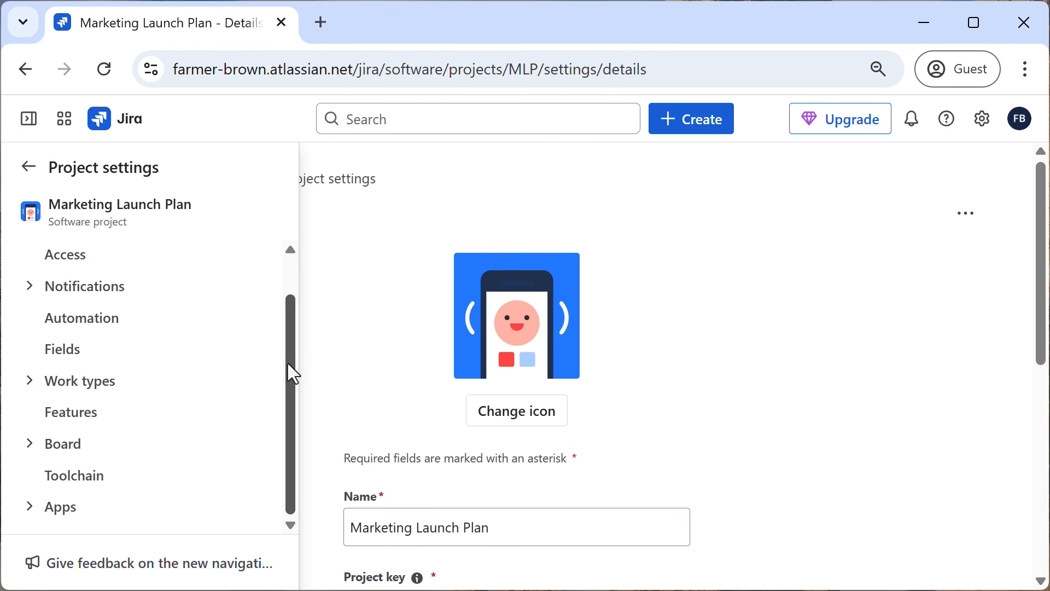
{"action": "left_click", "coordinate": [26, 380]}
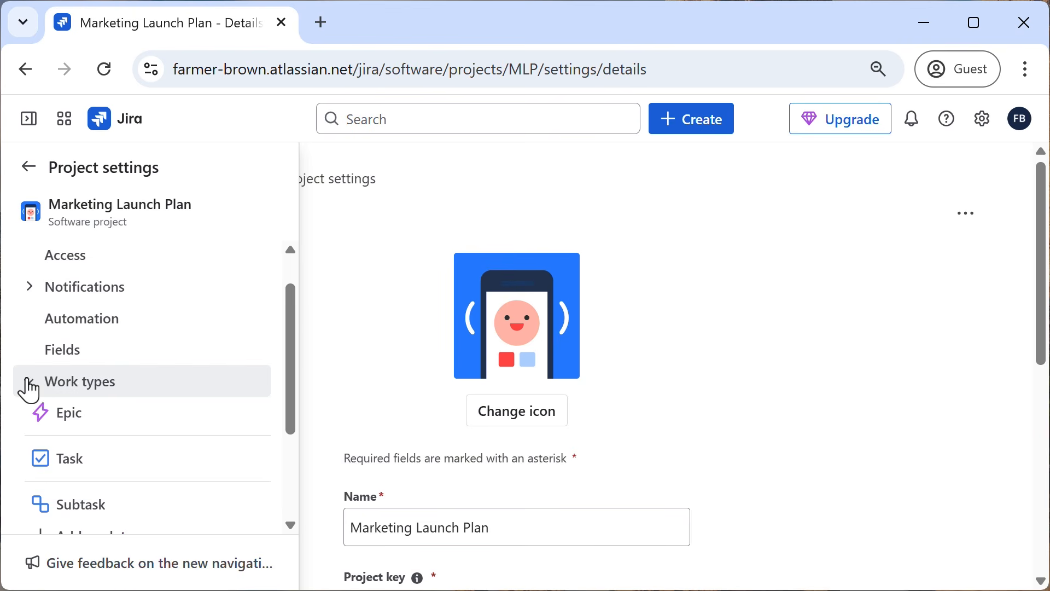
{"action": "left_click_drag", "start_coordinate": [290, 340], "coordinate": [285, 419]}
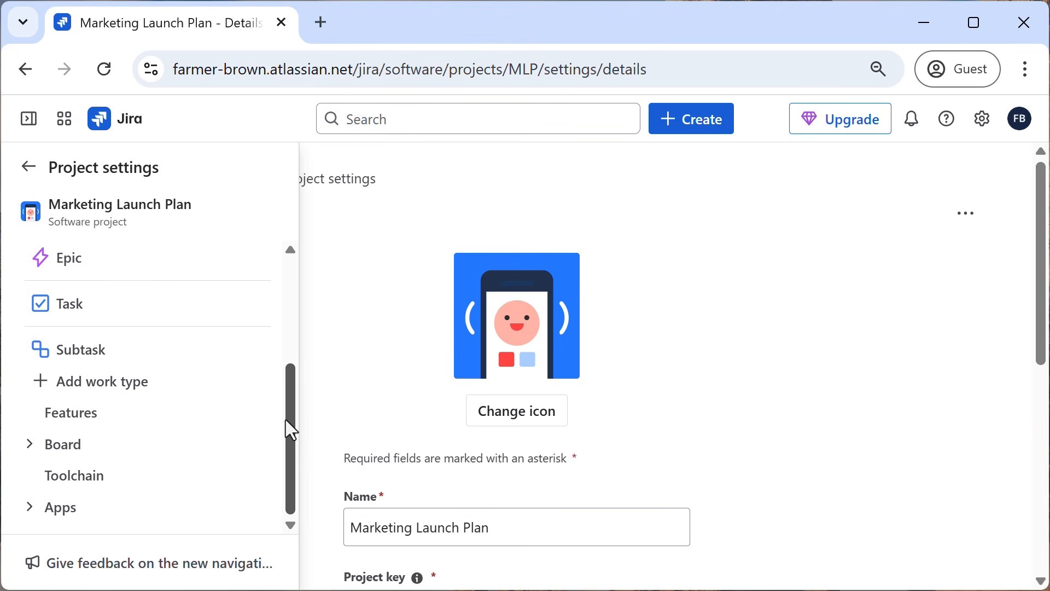
Create a custom work type named "Design Task" instead of adding a suggested one.
{"action": "left_click", "coordinate": [57, 390]}
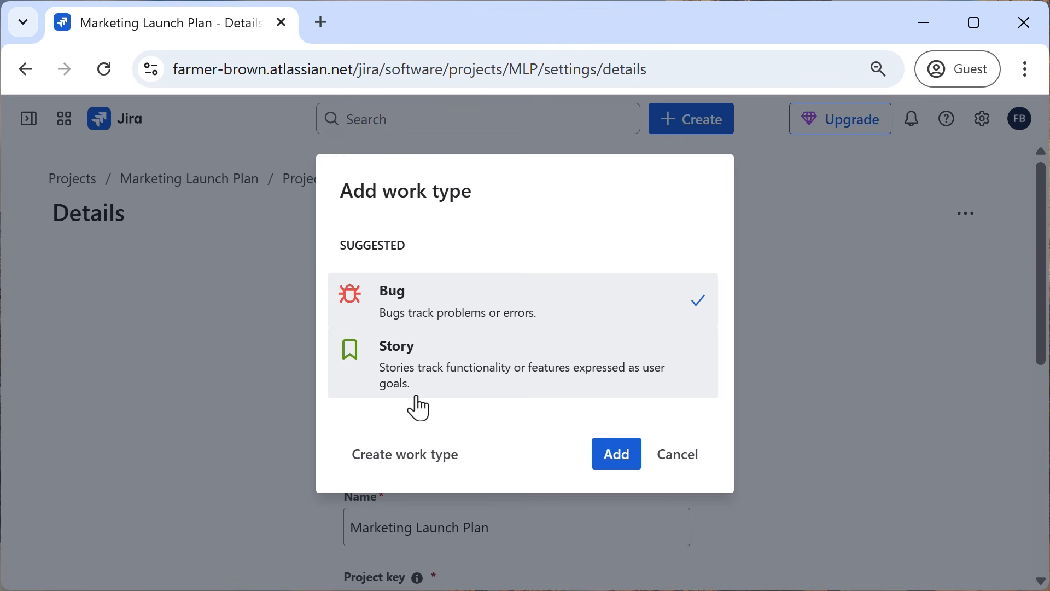
{"action": "left_click", "coordinate": [425, 468]}
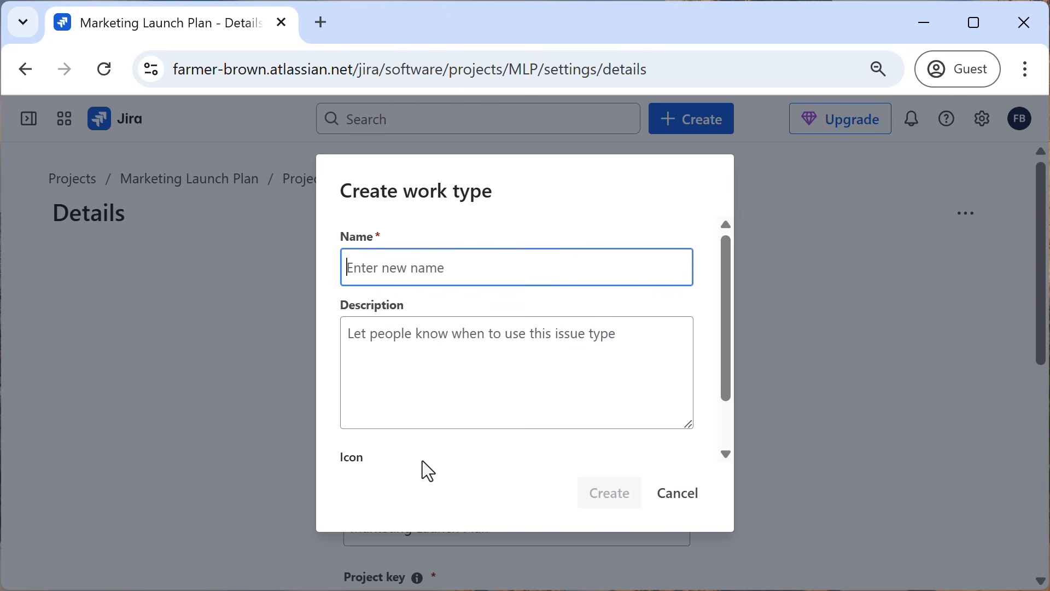
{"action": "type", "text": "Design Task"}
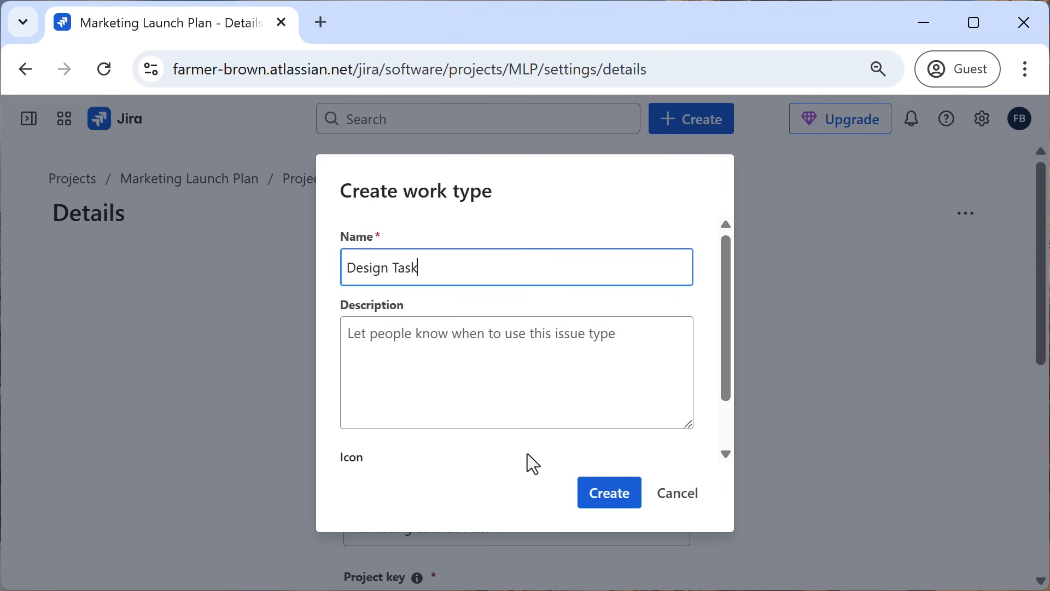
{"action": "left_click", "coordinate": [611, 495]}
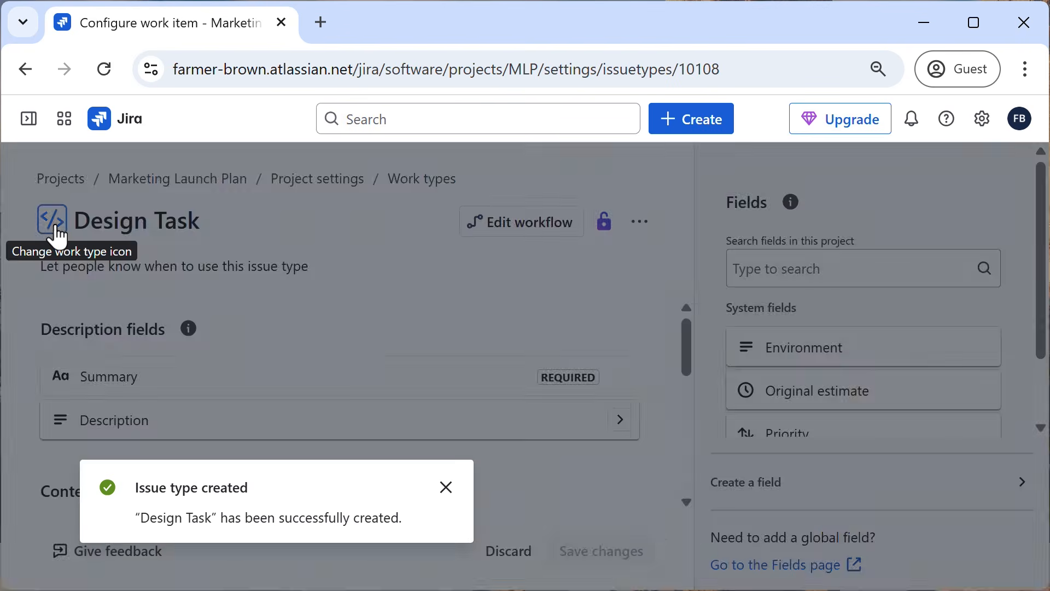
Change the Design Task work type's icon to the blue pen nib from the default icons and dismiss the notification.
{"action": "left_click", "coordinate": [55, 230]}
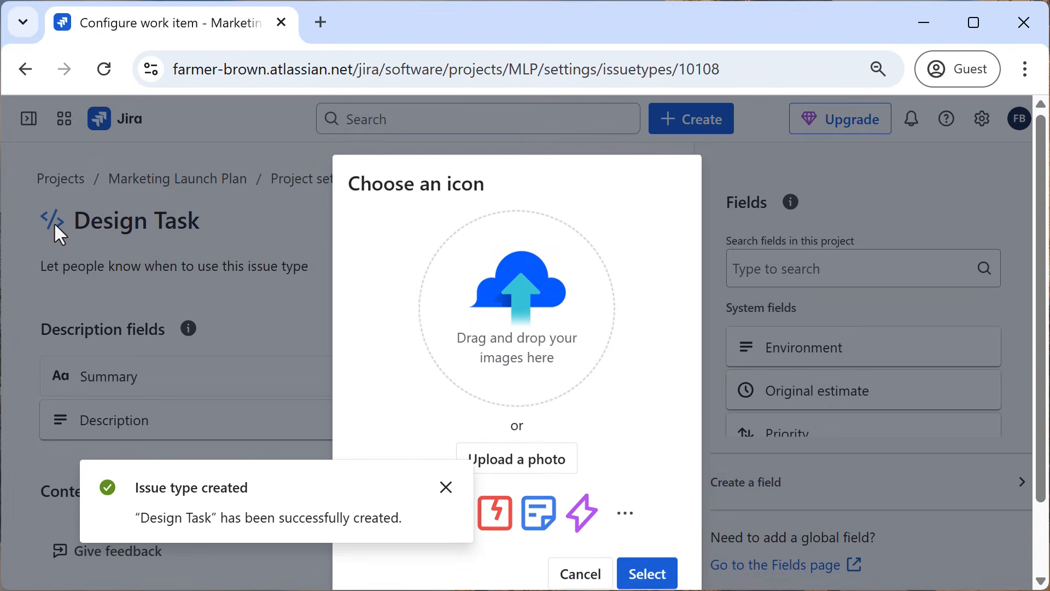
{"action": "scroll", "coordinate": [657, 414], "scroll_direction": "down", "scroll_amount": 2}
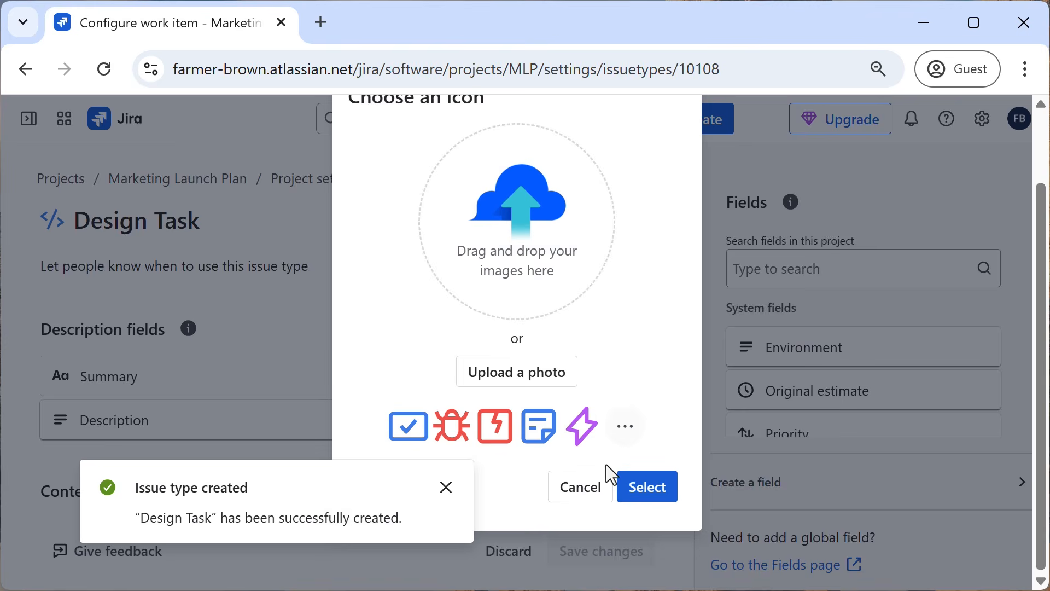
{"action": "left_click", "coordinate": [625, 426]}
{"action": "left_click", "coordinate": [539, 288]}
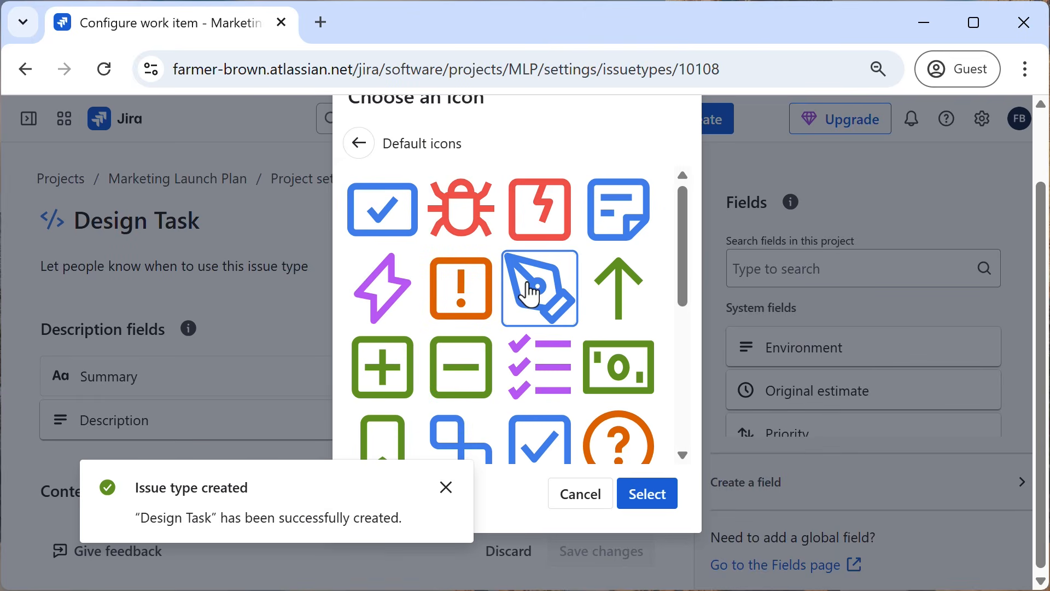
{"action": "left_click", "coordinate": [653, 499]}
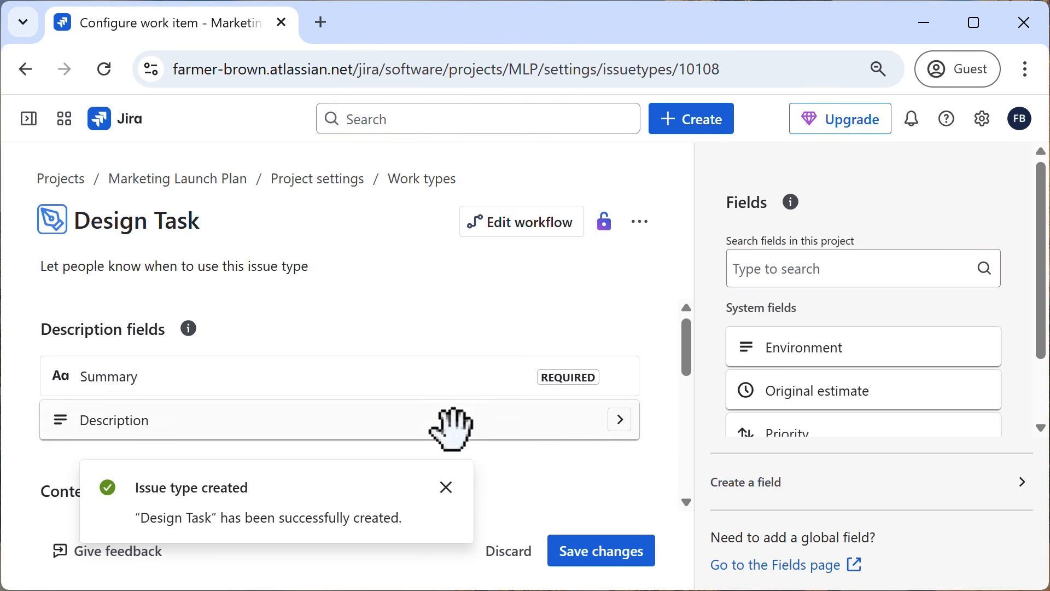
{"action": "left_click", "coordinate": [448, 487]}
Remove the Team field from the Design Task context fields.
{"action": "scroll", "coordinate": [443, 323], "scroll_direction": "down", "scroll_amount": 4}
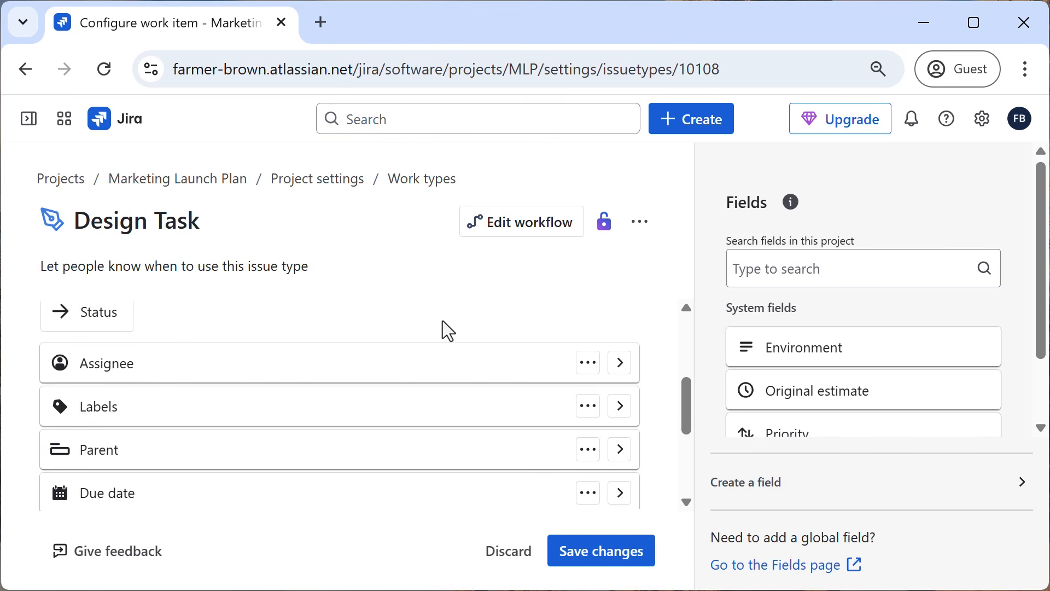
{"action": "scroll", "coordinate": [441, 320], "scroll_direction": "down", "scroll_amount": 2}
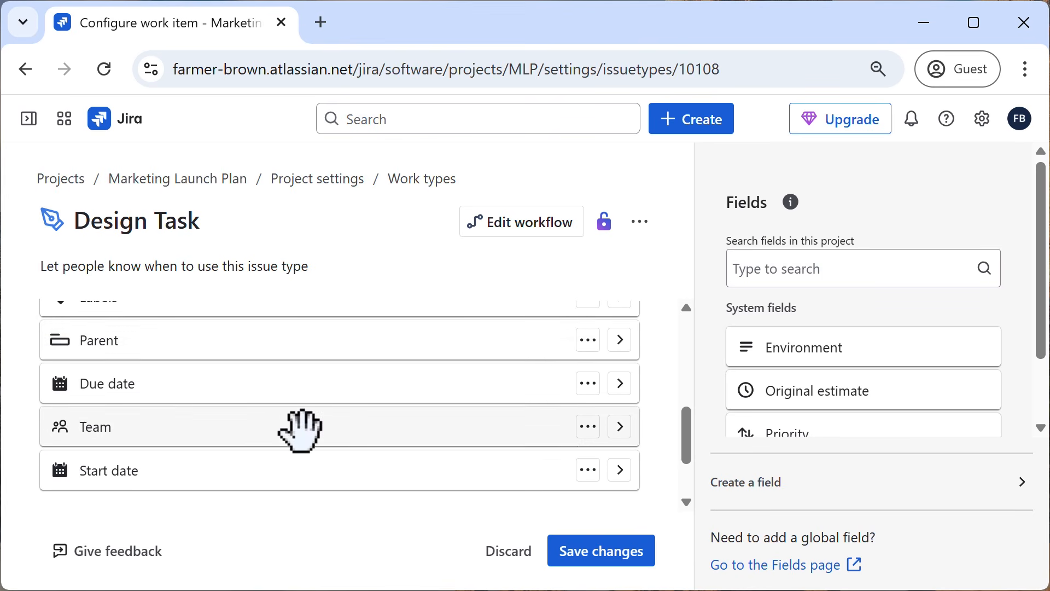
{"action": "left_click_drag", "start_coordinate": [284, 429], "coordinate": [931, 350]}
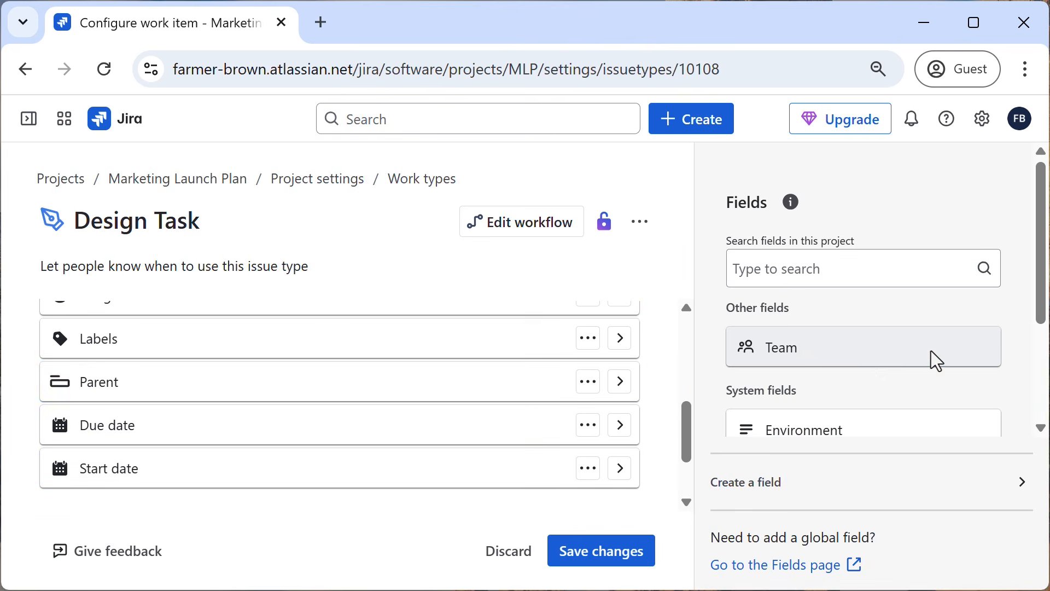
Add the Priority system field to the Design Task description fields, directly below Description.
{"action": "scroll", "coordinate": [569, 379], "scroll_direction": "up", "scroll_amount": 2}
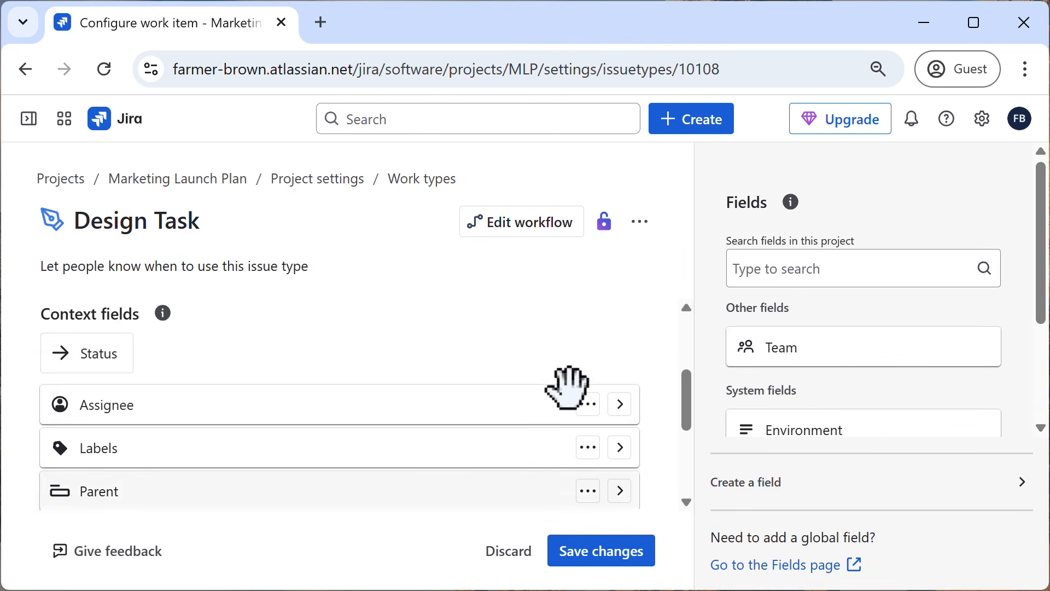
{"action": "scroll", "coordinate": [919, 369], "scroll_direction": "down", "scroll_amount": 2}
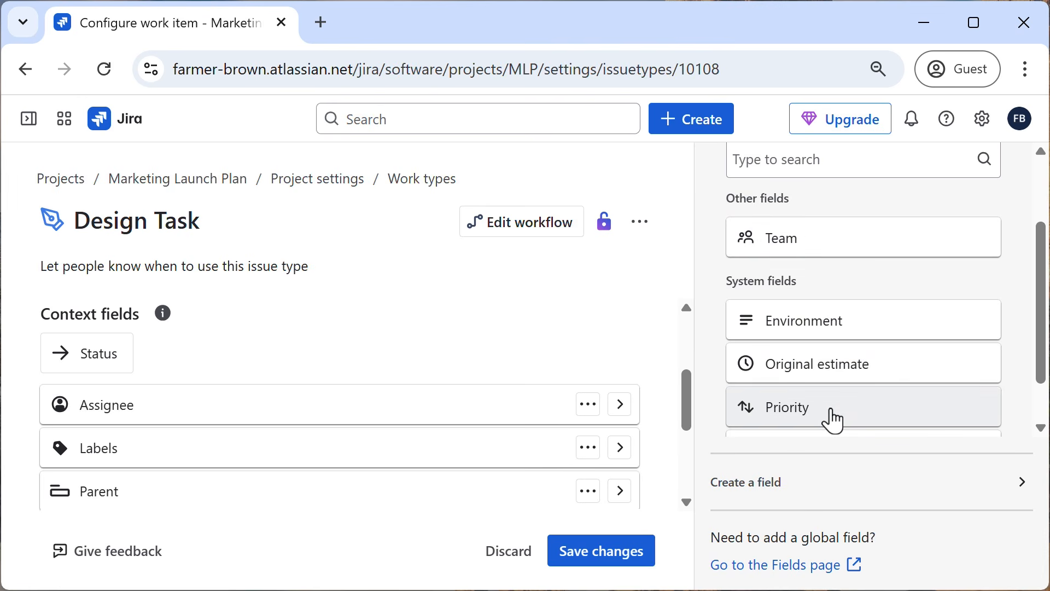
{"action": "left_click_drag", "start_coordinate": [832, 418], "coordinate": [166, 459]}
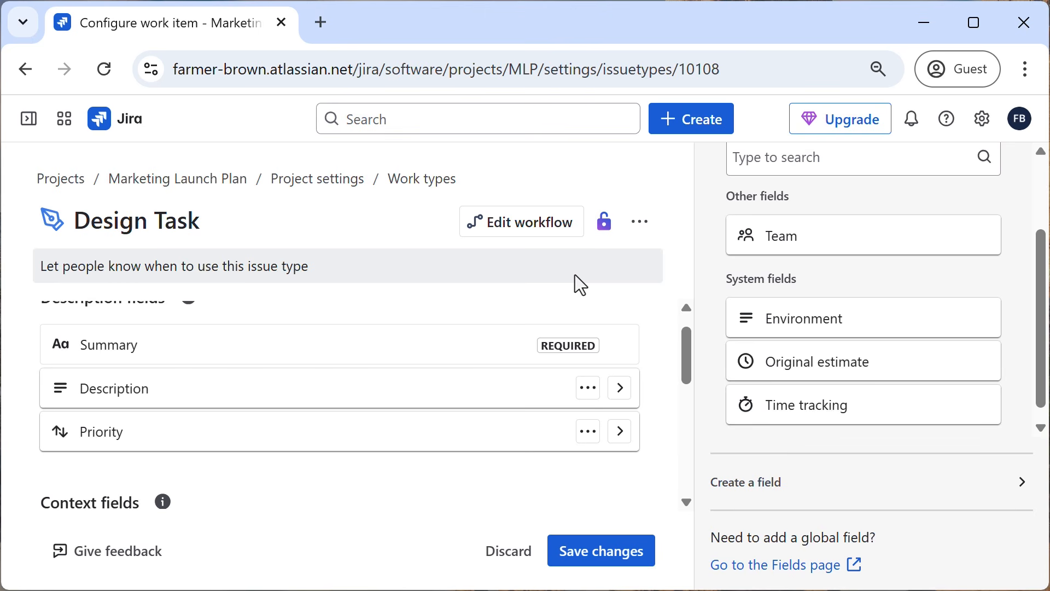
Create a custom Checkbox field named "filetype" in the Design Task description fields, between Summary and Description.
{"action": "left_click", "coordinate": [767, 495]}
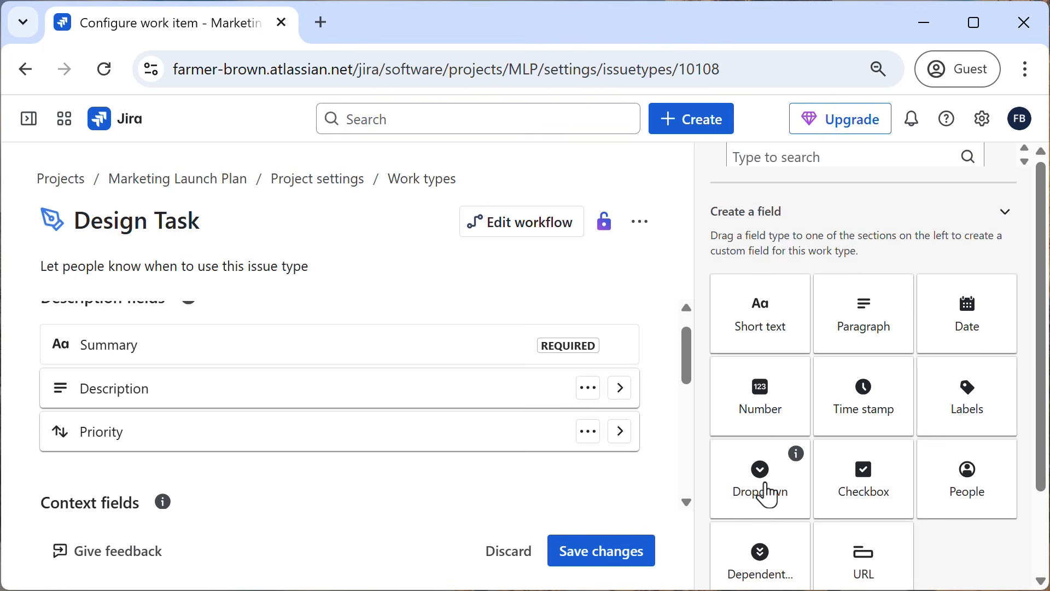
{"action": "left_click", "coordinate": [867, 488]}
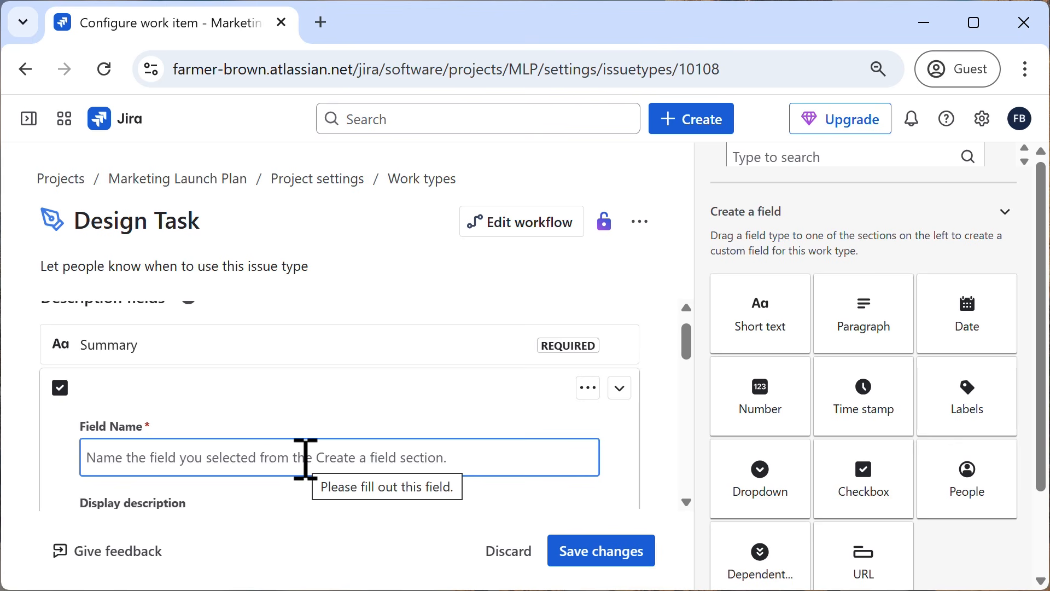
{"action": "type", "text": "filetype"}
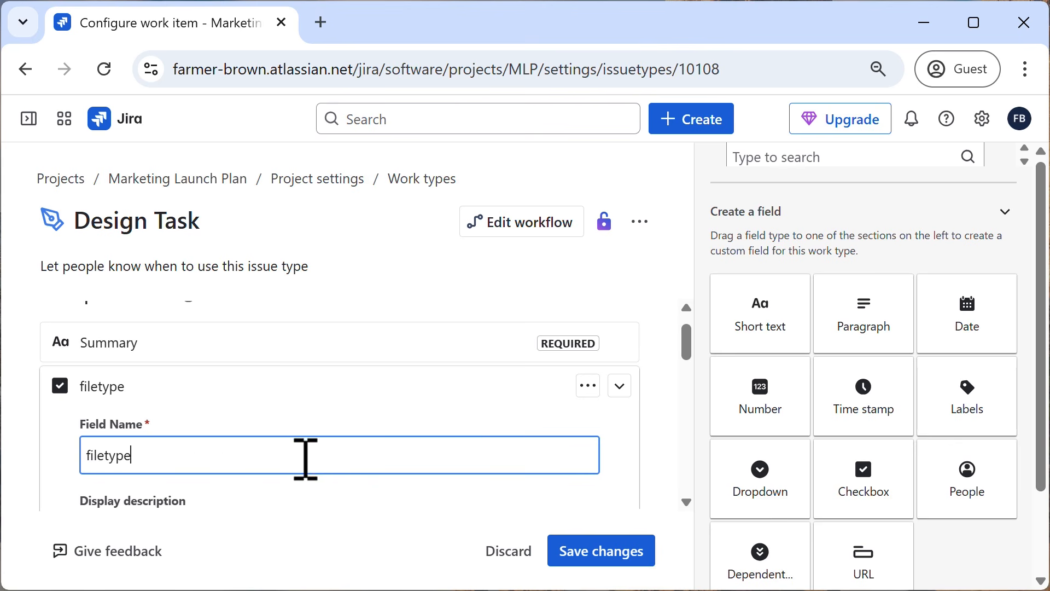
Give the filetype field the options png, jpg and gif, and save the work type changes.
{"action": "scroll", "coordinate": [305, 459], "scroll_direction": "down", "scroll_amount": 4}
{"action": "scroll", "coordinate": [305, 458], "scroll_direction": "up", "scroll_amount": 2}
{"action": "scroll", "coordinate": [305, 459], "scroll_direction": "down", "scroll_amount": 2}
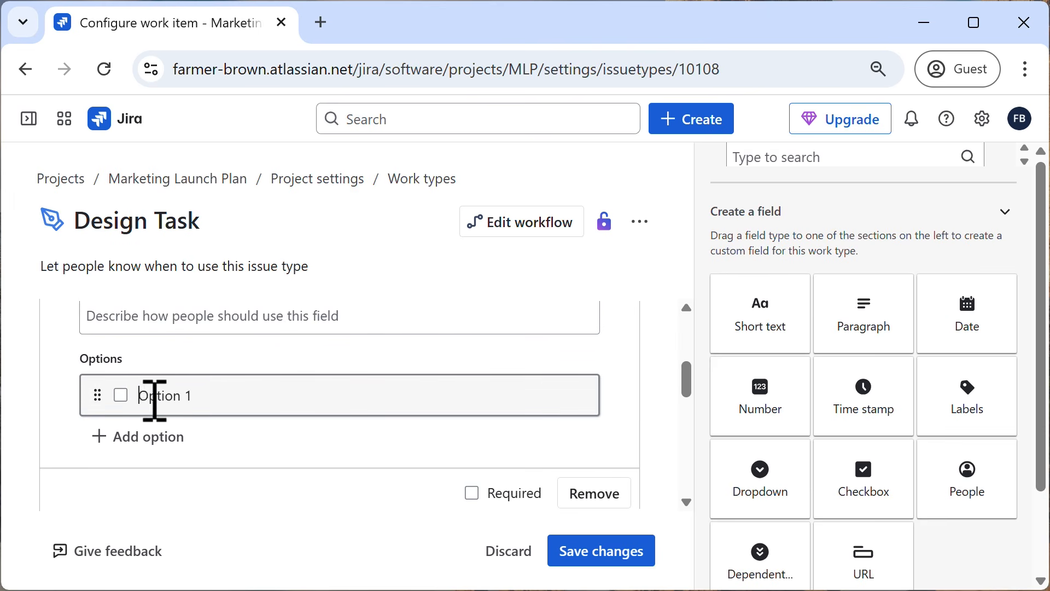
{"action": "left_click_drag", "start_coordinate": [153, 400], "coordinate": [204, 398]}
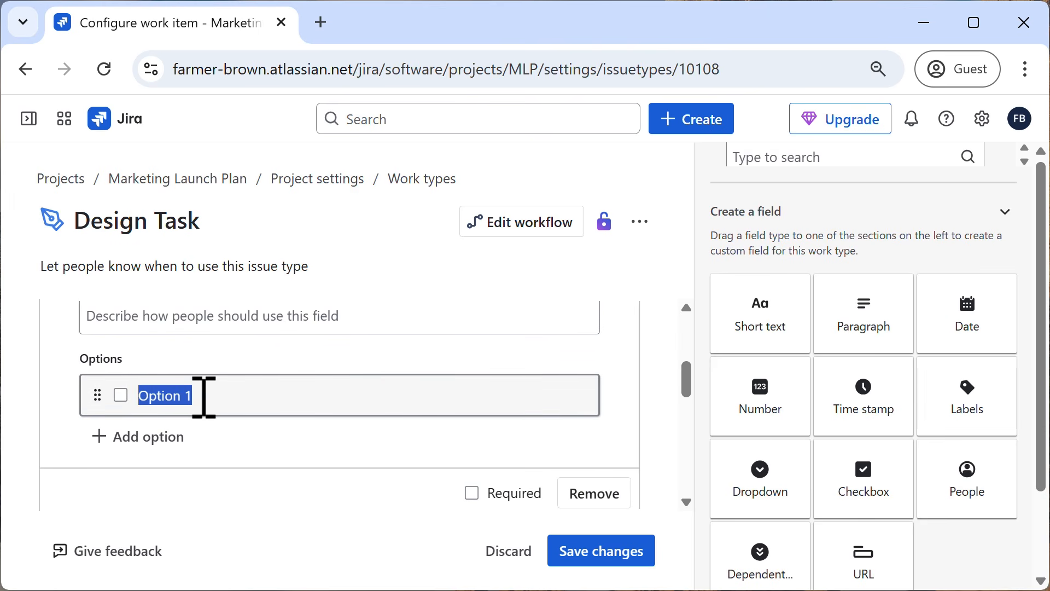
{"action": "type", "text": "png"}
{"action": "key", "text": "Return"}
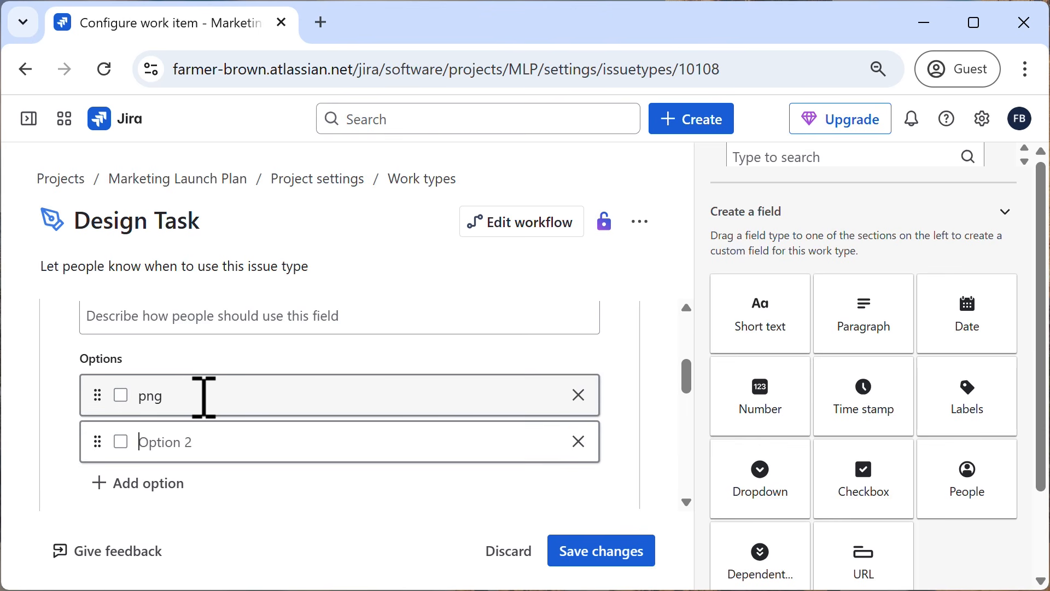
{"action": "type", "text": "jpg"}
{"action": "key", "text": "Return"}
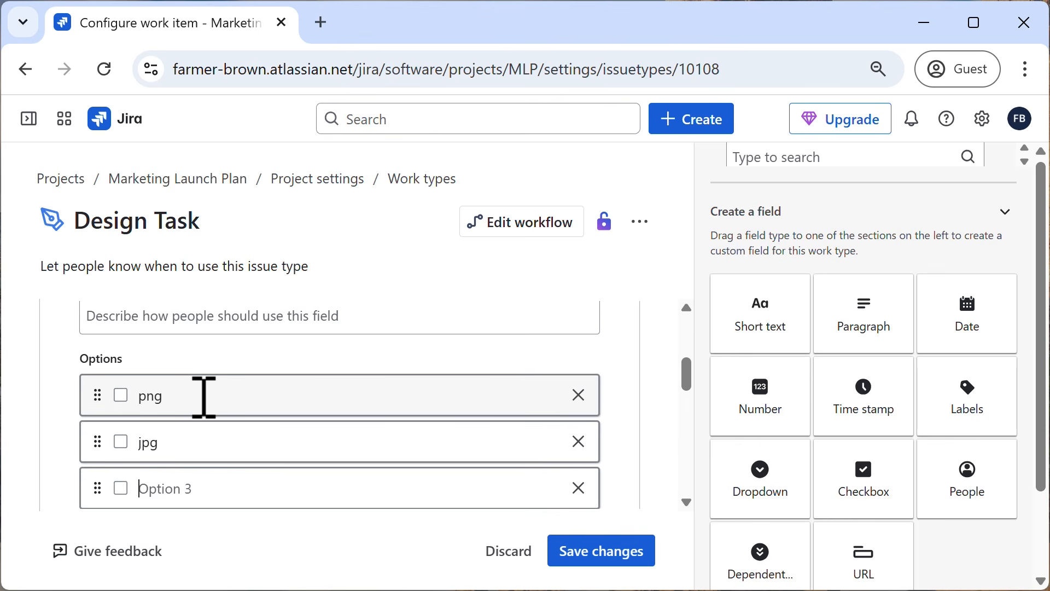
{"action": "type", "text": "gif"}
{"action": "key", "text": "Return"}
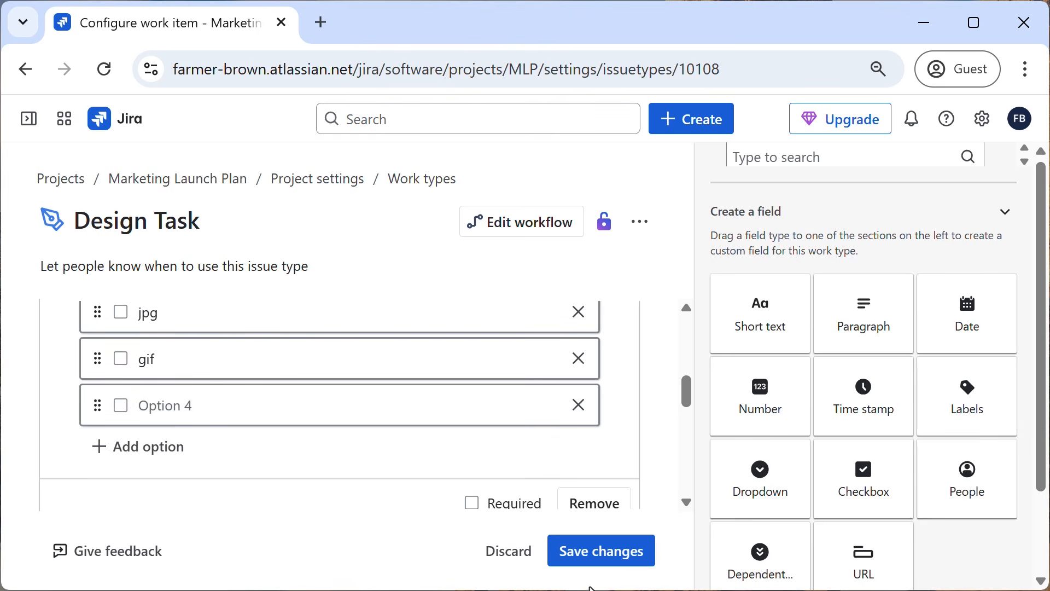
{"action": "left_click", "coordinate": [615, 569]}
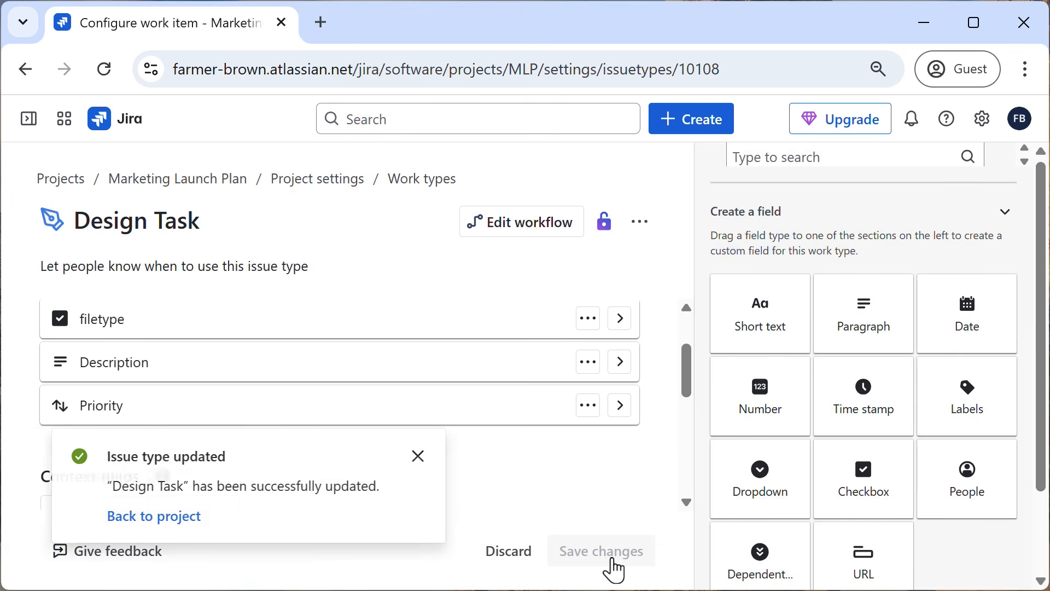
Return to the project board, change the "design graphics" item's work type to Design Task and dismiss the notification.
{"action": "left_click", "coordinate": [182, 516]}
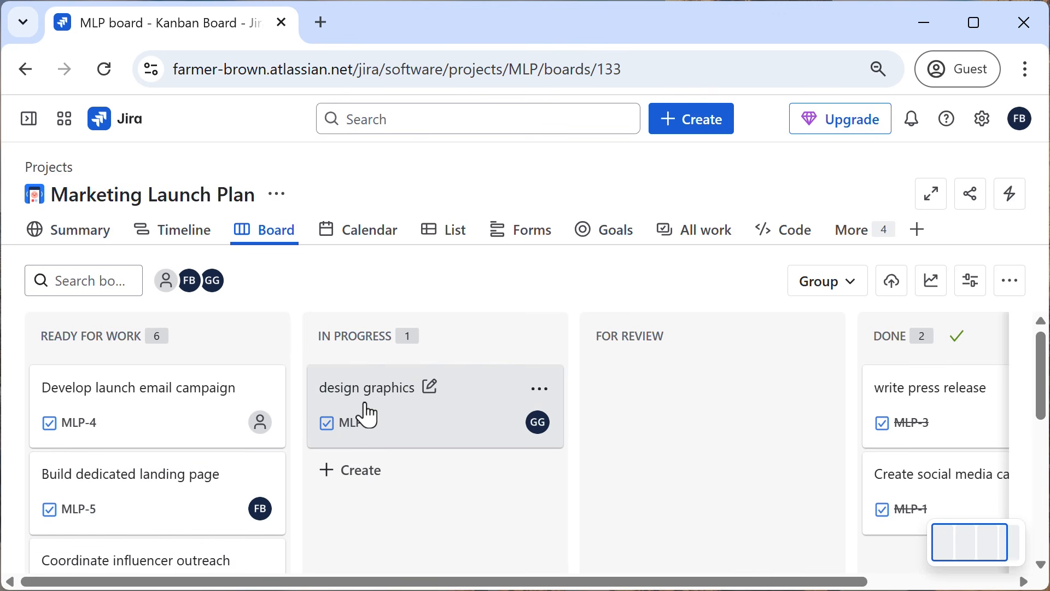
{"action": "left_click", "coordinate": [328, 435]}
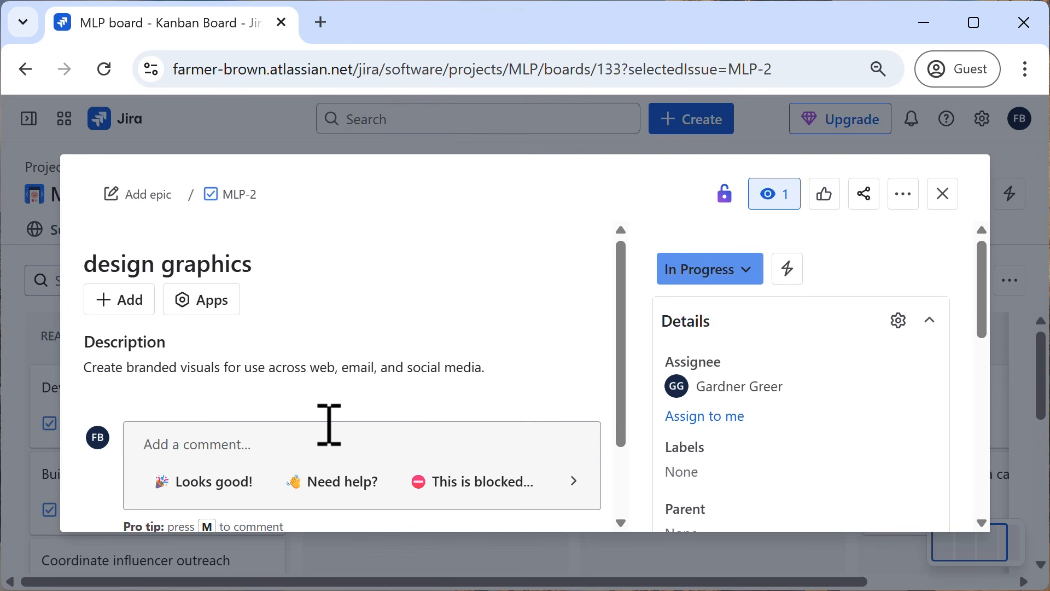
{"action": "left_click", "coordinate": [211, 201]}
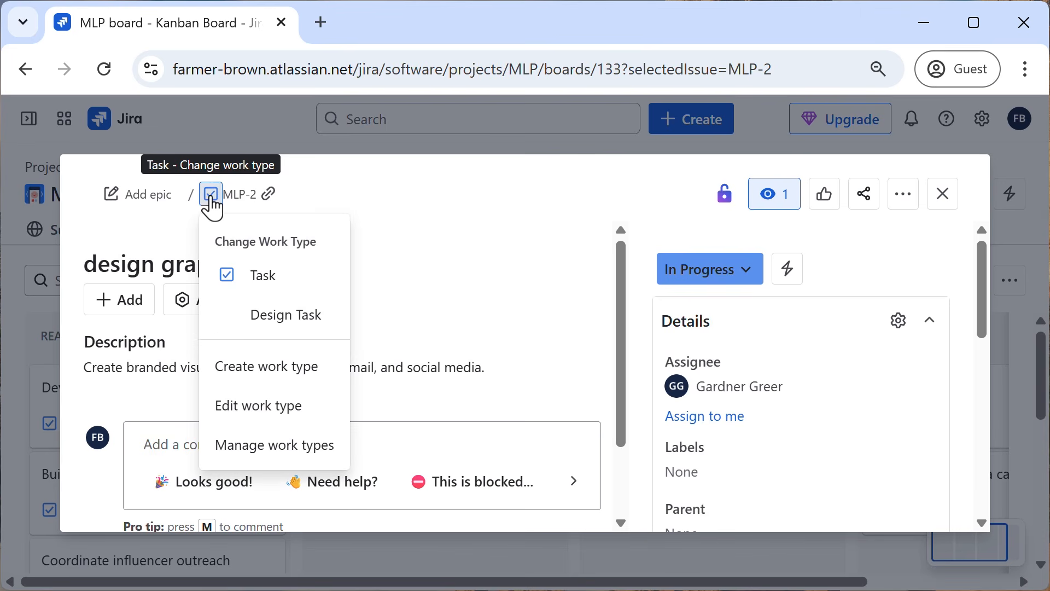
{"action": "left_click", "coordinate": [245, 317]}
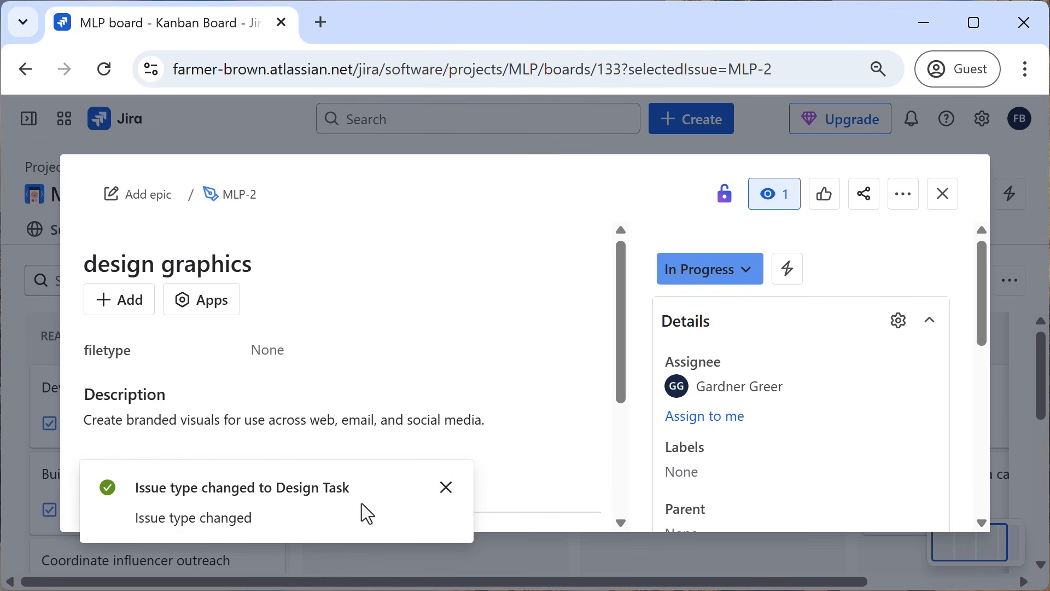
{"action": "left_click", "coordinate": [444, 488]}
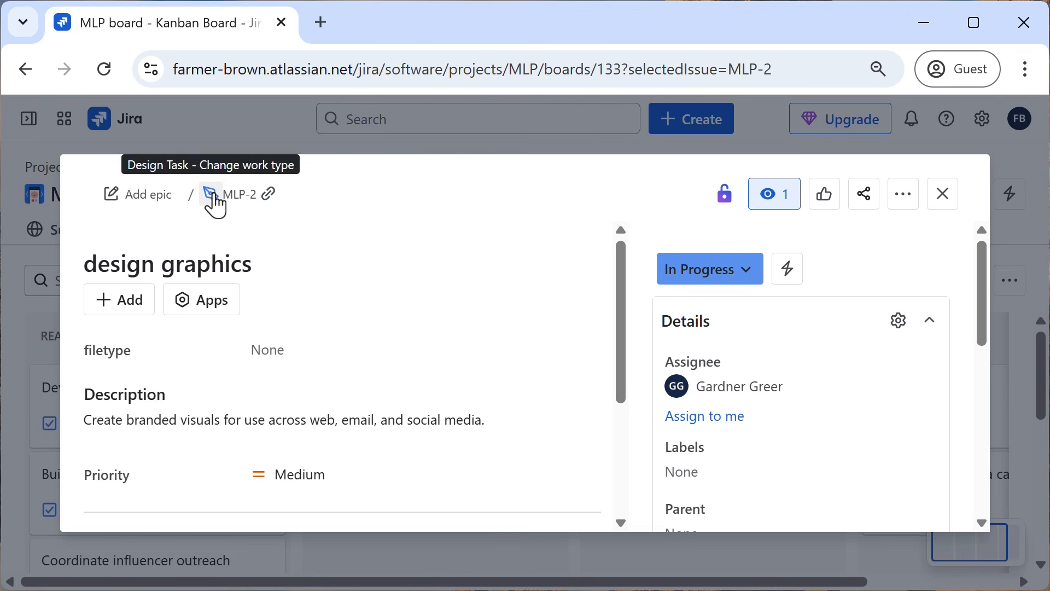
Set the filetype of the "design graphics" item to png, jpg and gif, and close the item.
{"action": "left_click", "coordinate": [278, 346]}
{"action": "left_click", "coordinate": [307, 348]}
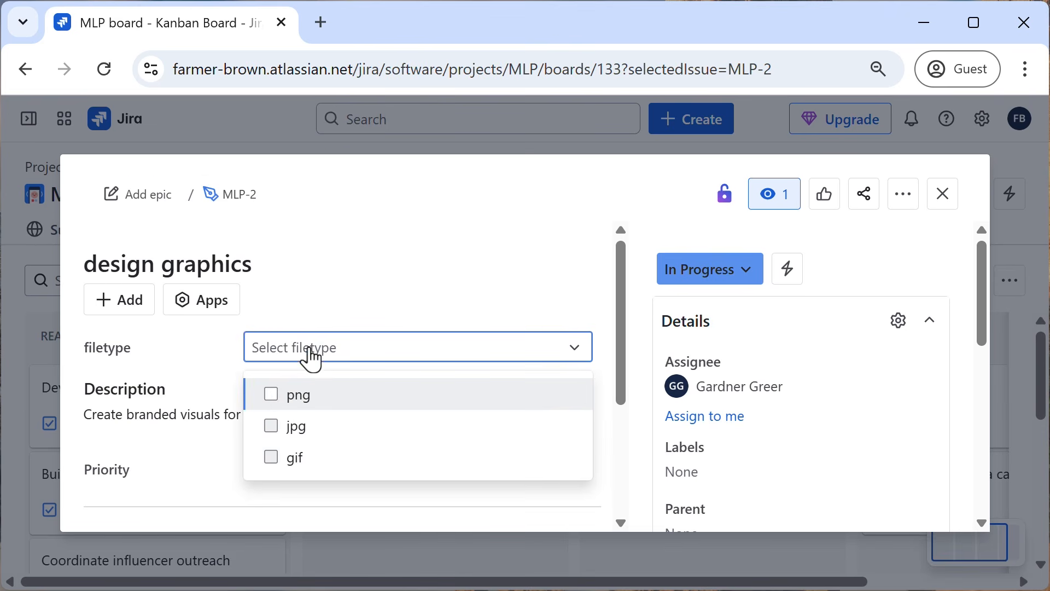
{"action": "left_click", "coordinate": [272, 393]}
{"action": "left_click", "coordinate": [274, 427]}
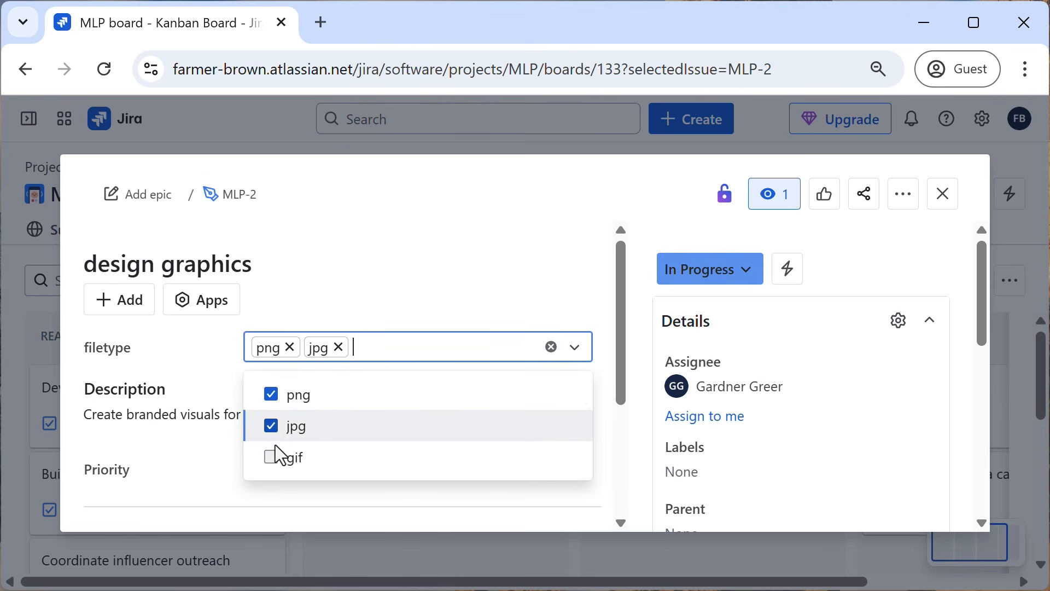
{"action": "left_click", "coordinate": [270, 460]}
{"action": "left_click", "coordinate": [359, 301]}
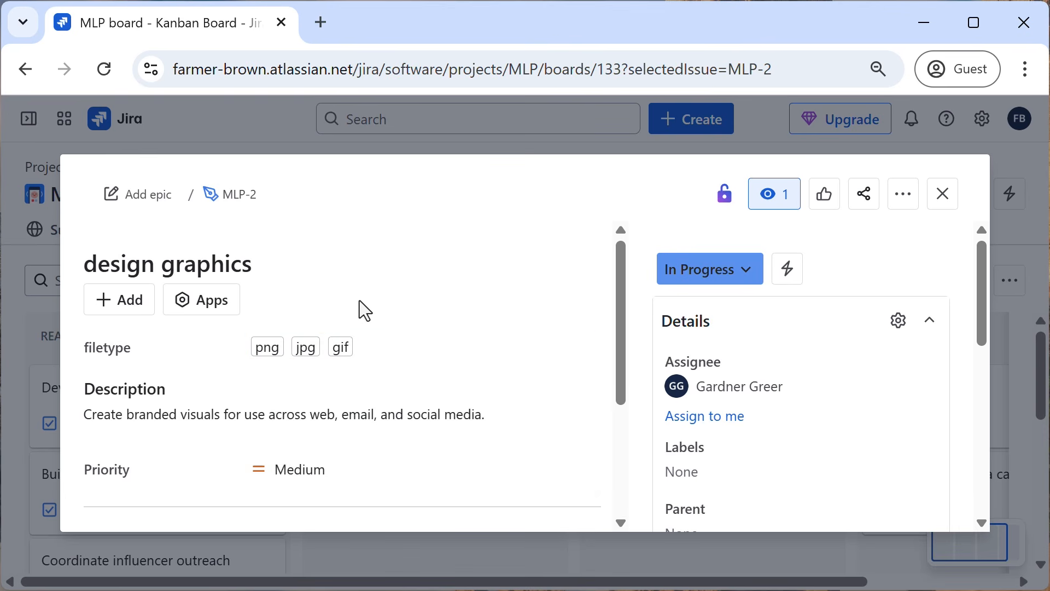
{"action": "left_click", "coordinate": [943, 194]}
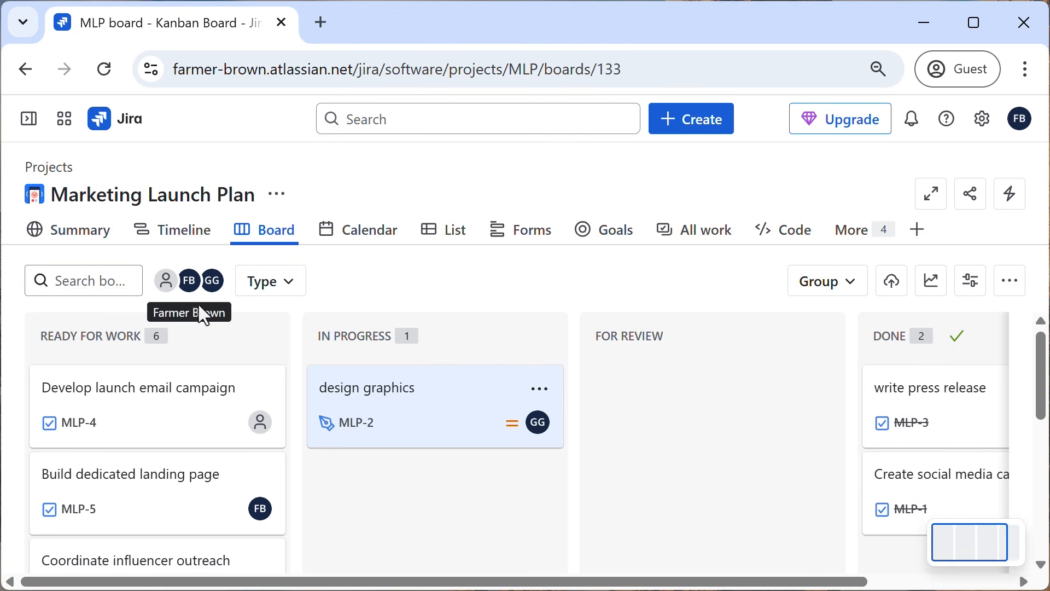
Filter the board by the FB assignee, review that person's work items, and remove the filter.
{"action": "left_click", "coordinate": [191, 281]}
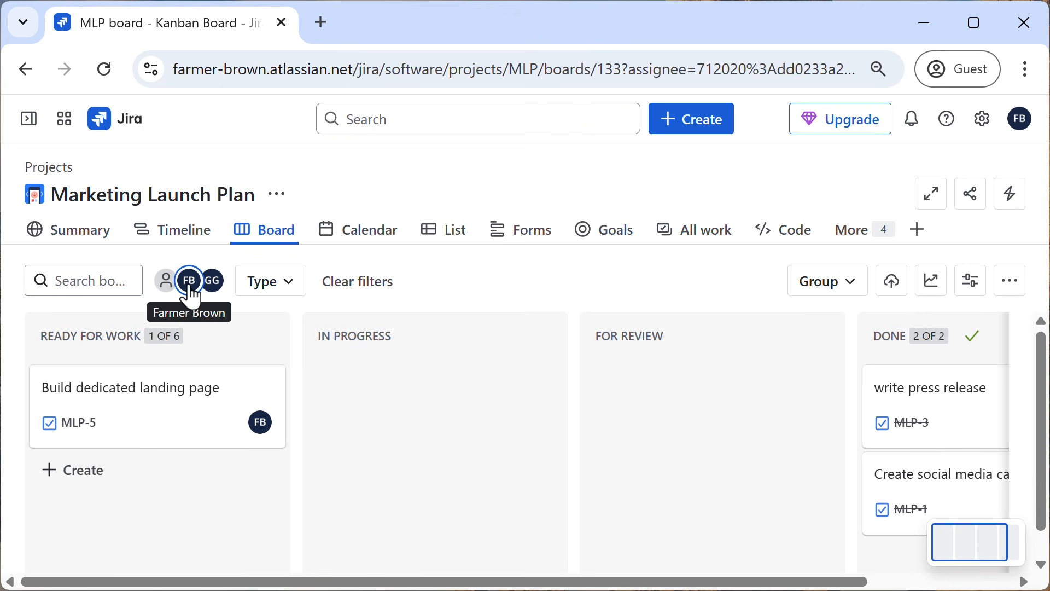
{"action": "scroll", "coordinate": [408, 426], "scroll_direction": "down", "scroll_amount": 1}
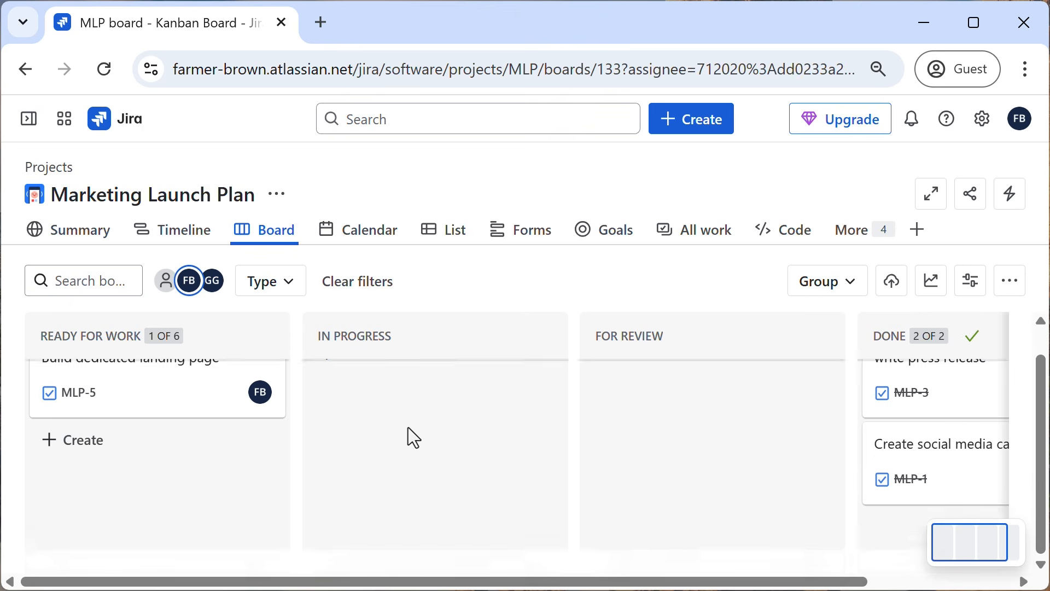
{"action": "scroll", "coordinate": [408, 428], "scroll_direction": "up", "scroll_amount": 1}
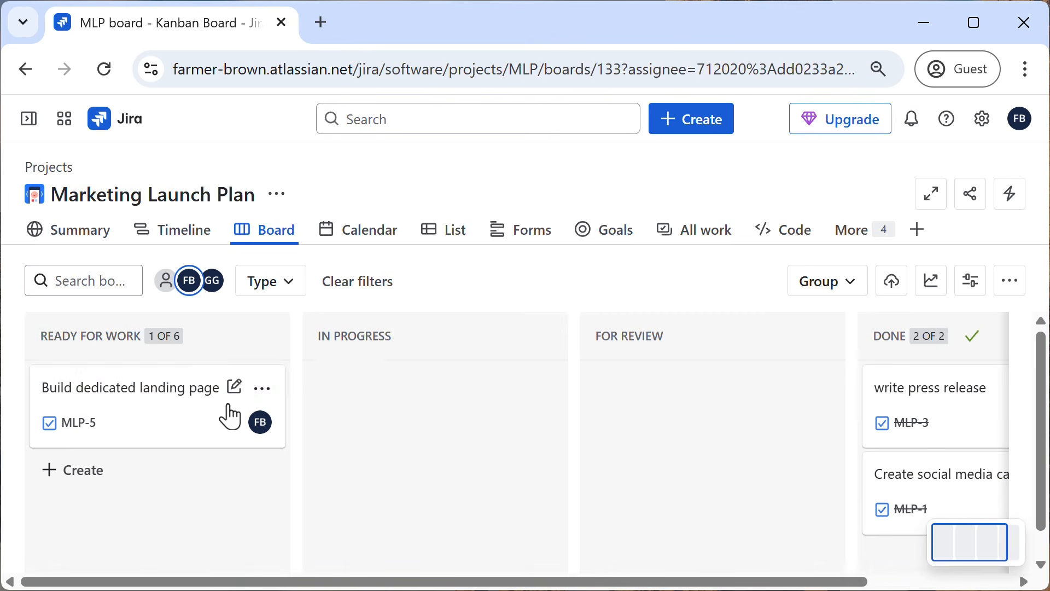
{"action": "left_click", "coordinate": [189, 289]}
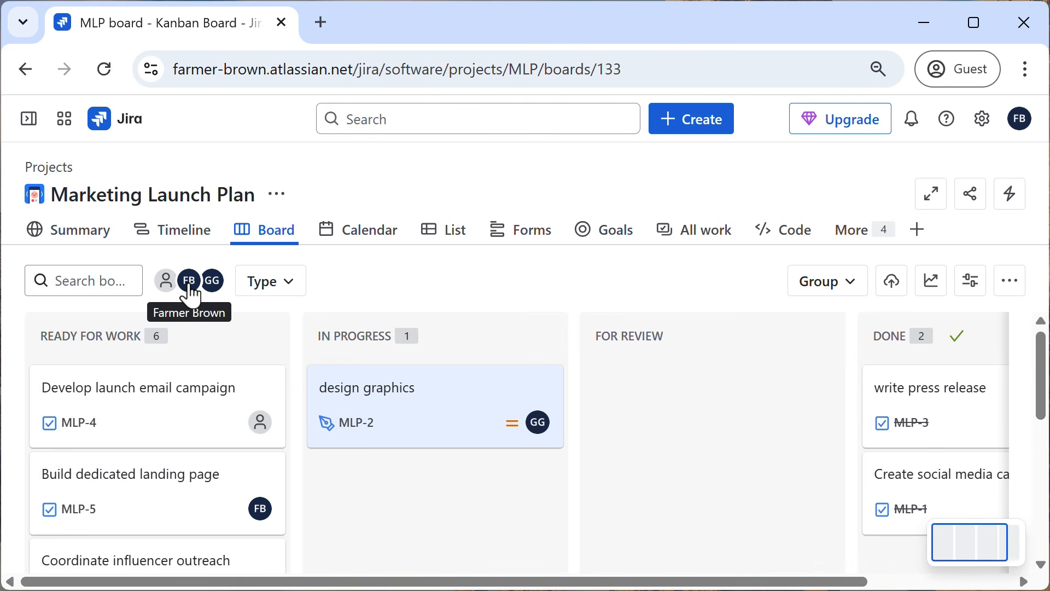
Filter the board by work type to show only Design Task items.
{"action": "left_click", "coordinate": [297, 298]}
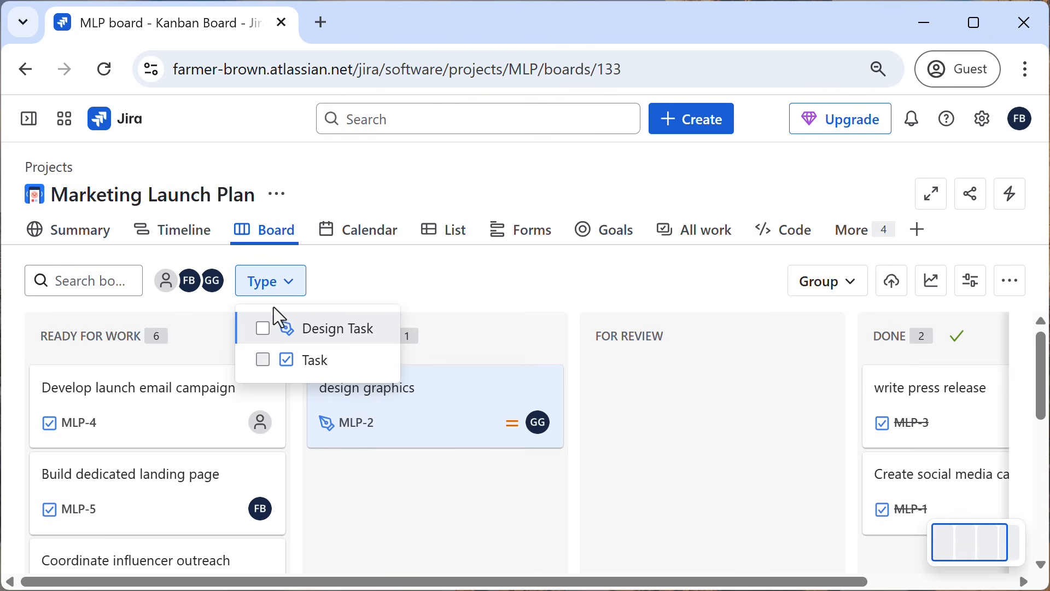
{"action": "left_click", "coordinate": [263, 328]}
{"action": "left_click", "coordinate": [455, 294]}
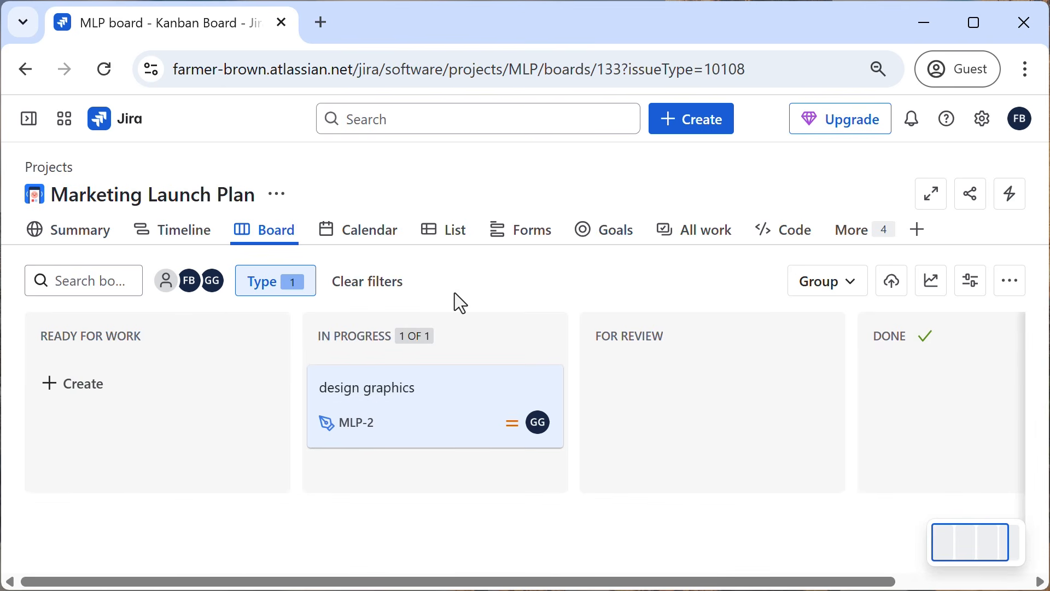
Switch the work type filter from Design Task to Task to view those items, and clear all filters.
{"action": "left_click", "coordinate": [295, 298]}
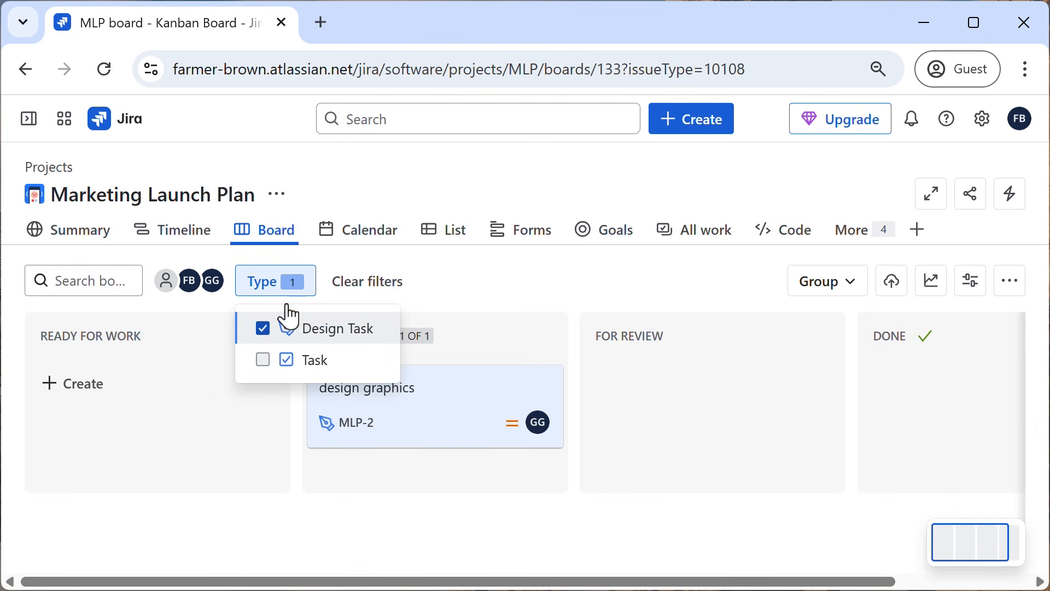
{"action": "left_click", "coordinate": [263, 359]}
{"action": "left_click", "coordinate": [263, 329]}
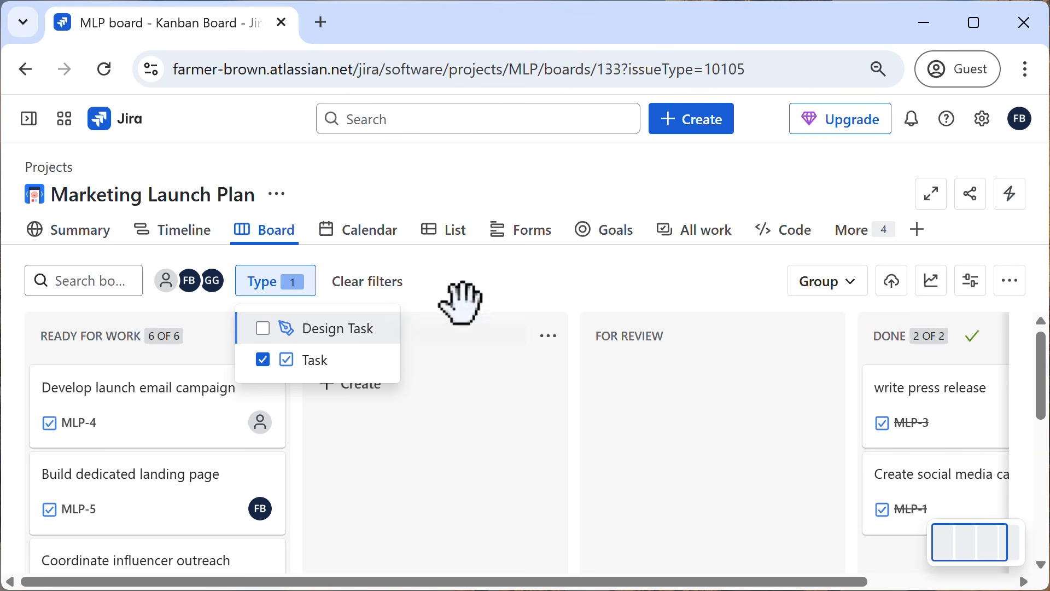
{"action": "left_click", "coordinate": [491, 295]}
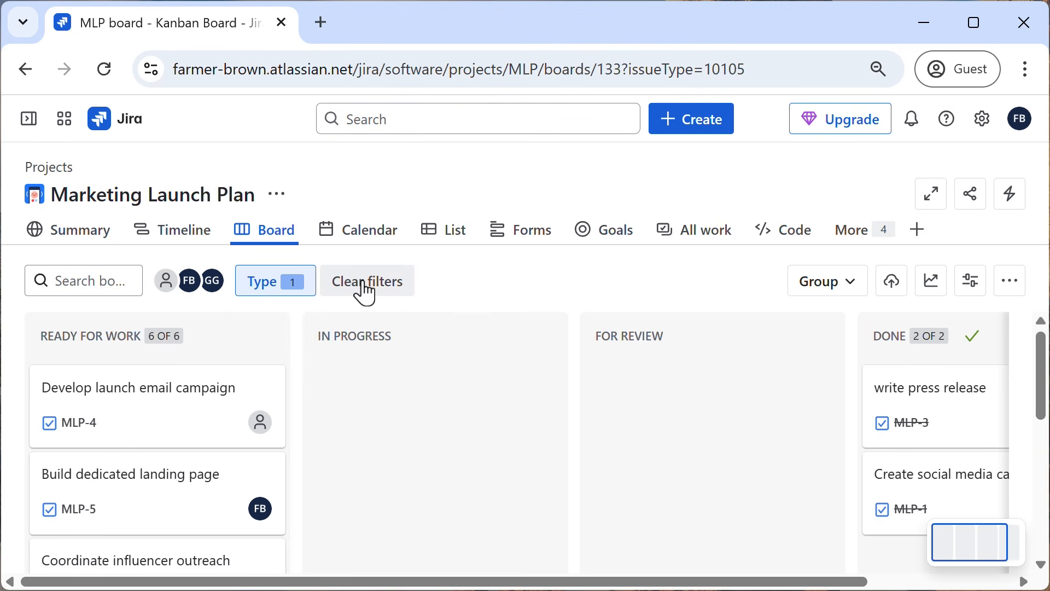
{"action": "left_click", "coordinate": [361, 291]}
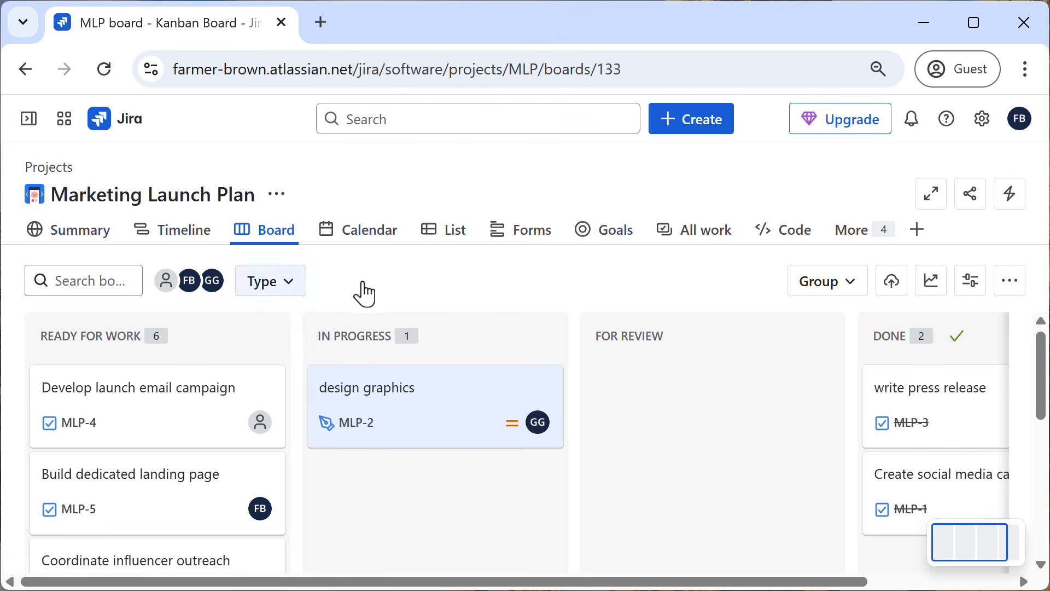
Group the board by Assignee, and switch the grouping to Subtask.
{"action": "left_click", "coordinate": [848, 301]}
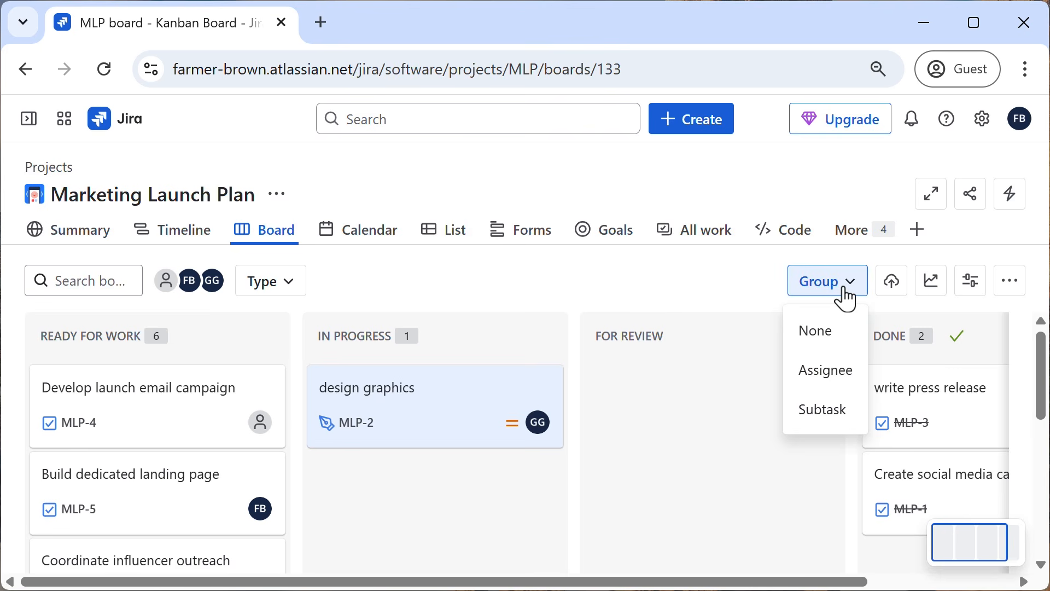
{"action": "left_click", "coordinate": [815, 377]}
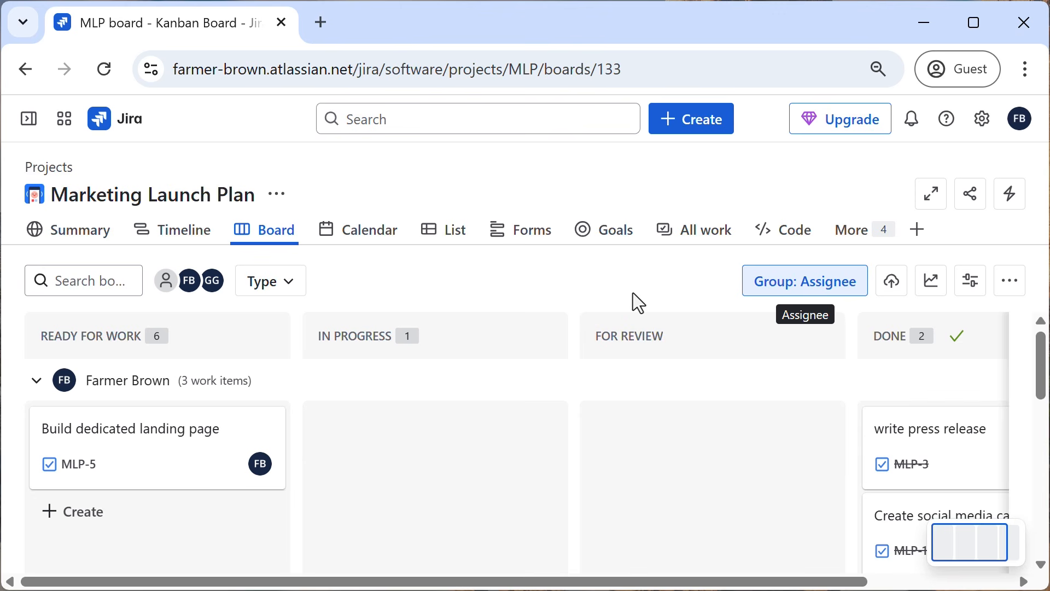
{"action": "left_click", "coordinate": [818, 282]}
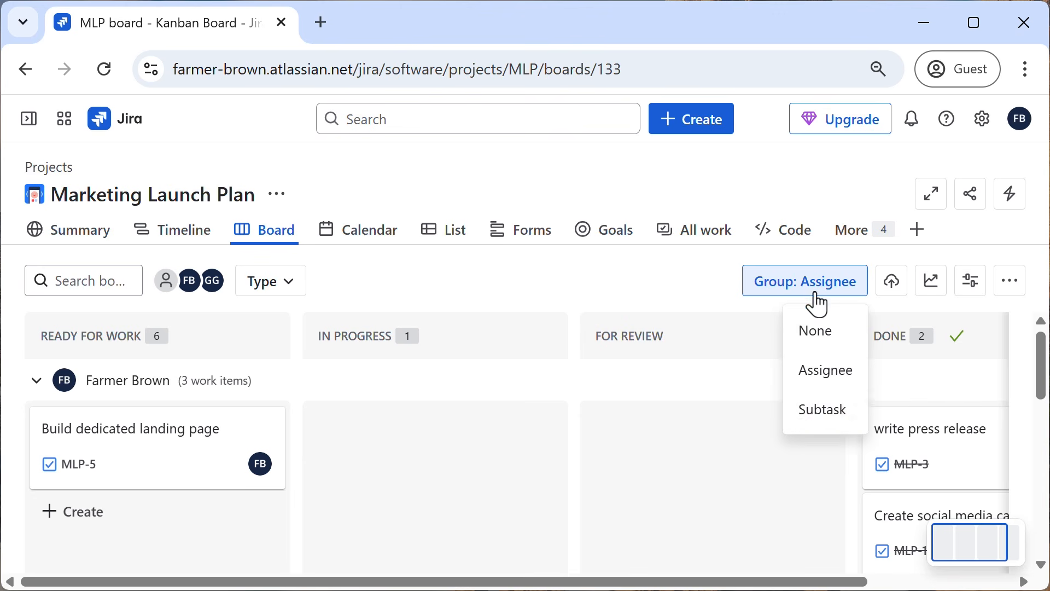
{"action": "left_click", "coordinate": [827, 405]}
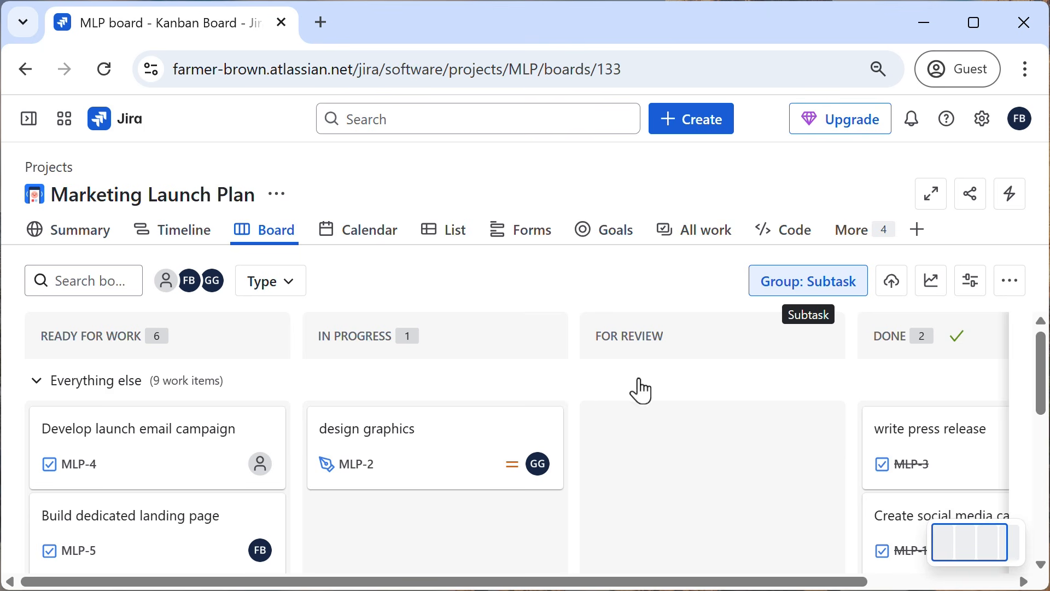
Collapse and re-expand the "Everything else" group and look through its work items.
{"action": "left_click", "coordinate": [36, 380]}
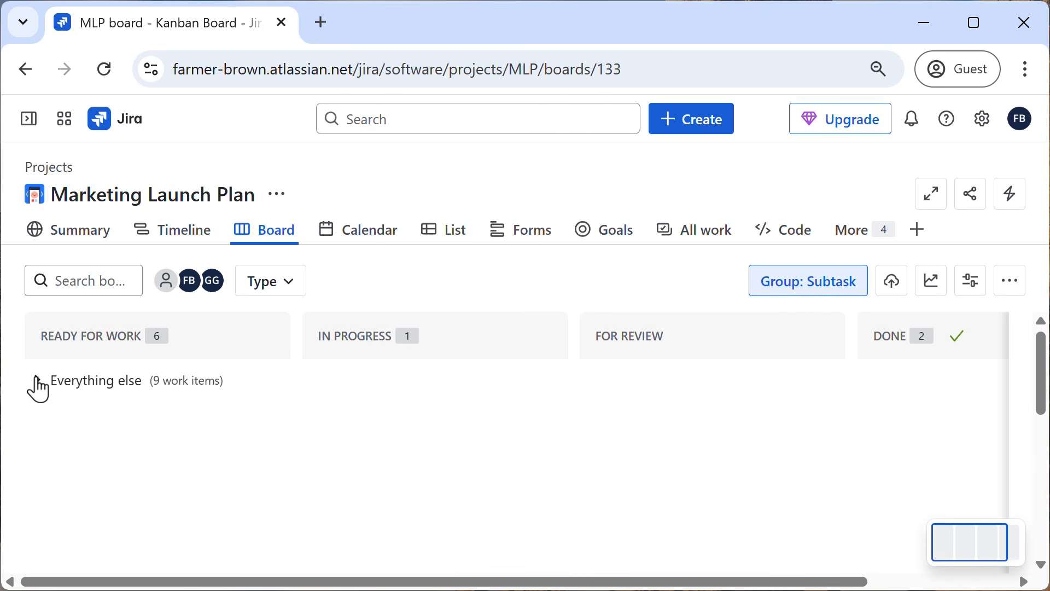
{"action": "left_click", "coordinate": [36, 379]}
{"action": "mouse_move", "coordinate": [704, 429]}
{"action": "scroll", "coordinate": [704, 429], "scroll_direction": "down", "scroll_amount": 5}
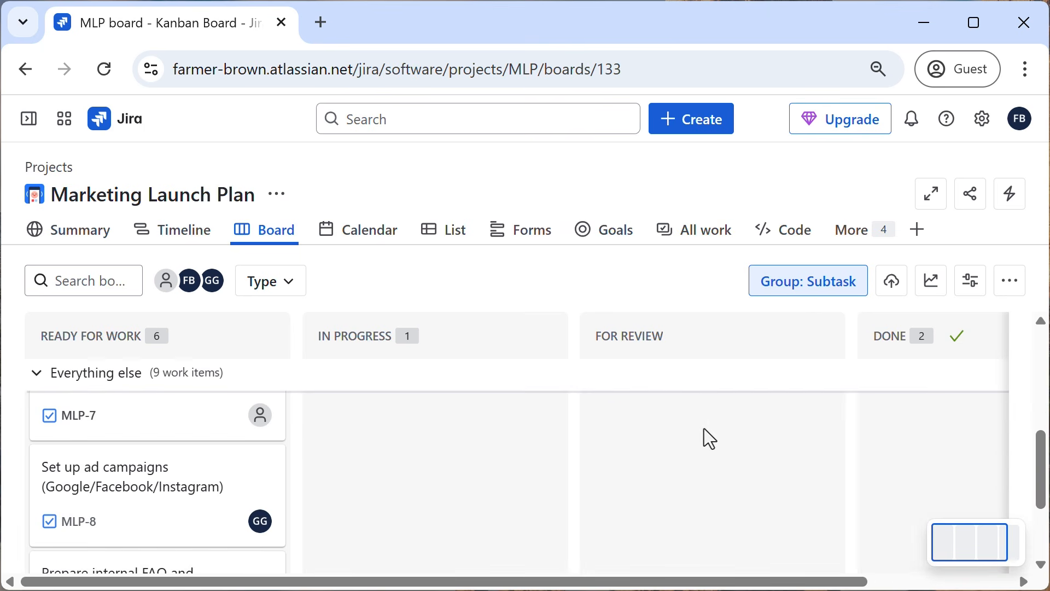
{"action": "scroll", "coordinate": [704, 428], "scroll_direction": "up", "scroll_amount": 5}
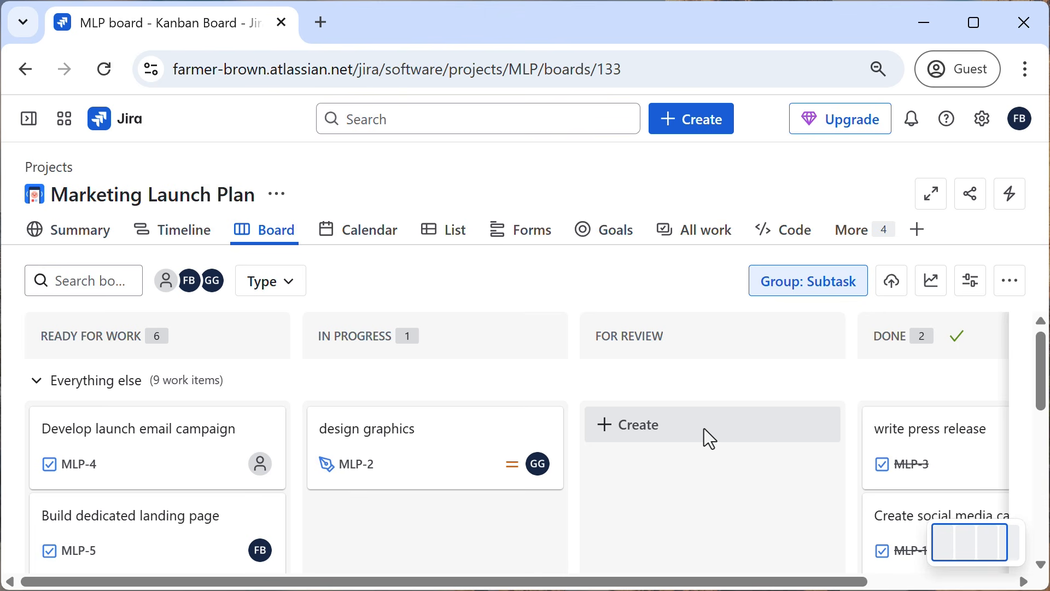
Remove the Subtask grouping from the board by setting it to None, and review the available grouping options.
{"action": "left_click", "coordinate": [820, 290]}
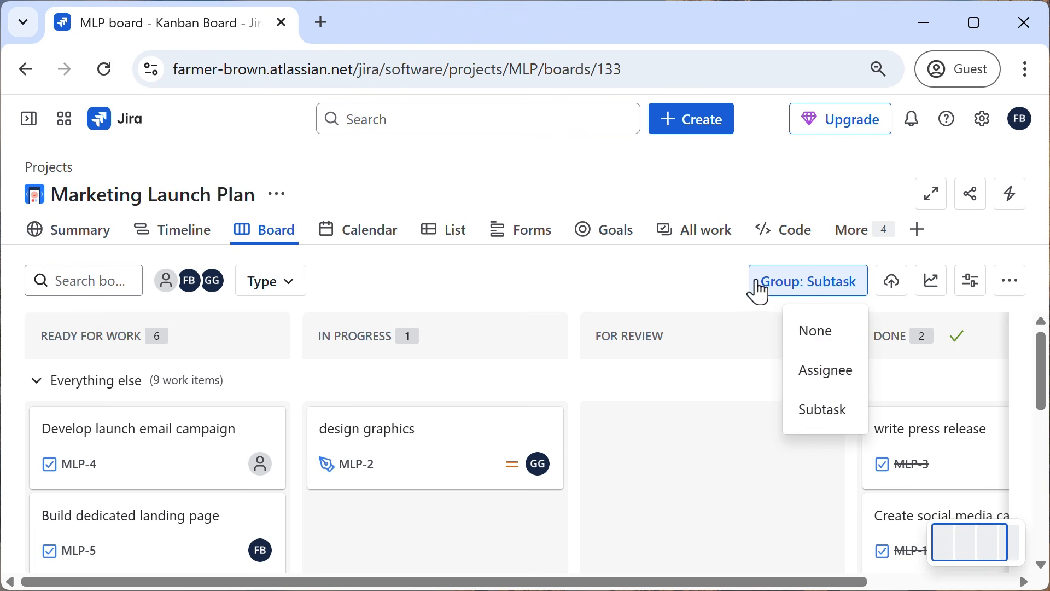
{"action": "left_click", "coordinate": [808, 335]}
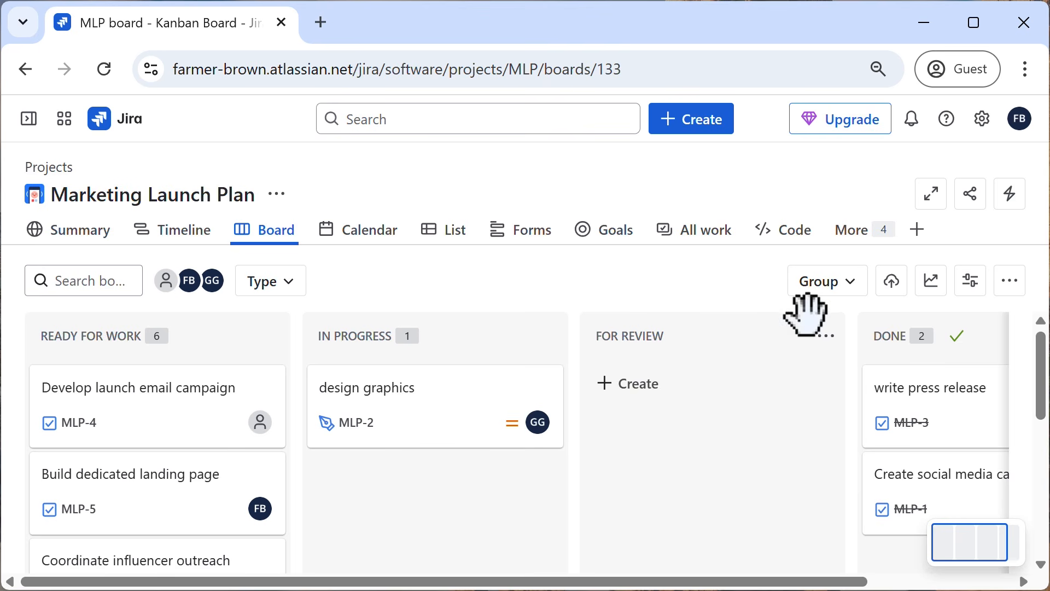
{"action": "left_click", "coordinate": [854, 295]}
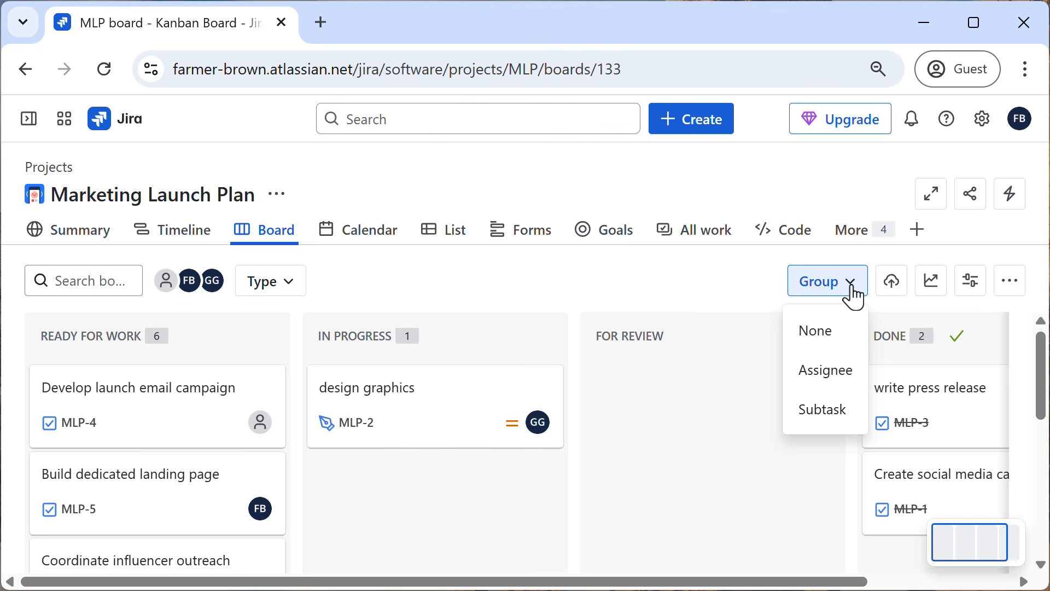
{"action": "left_click", "coordinate": [733, 295]}
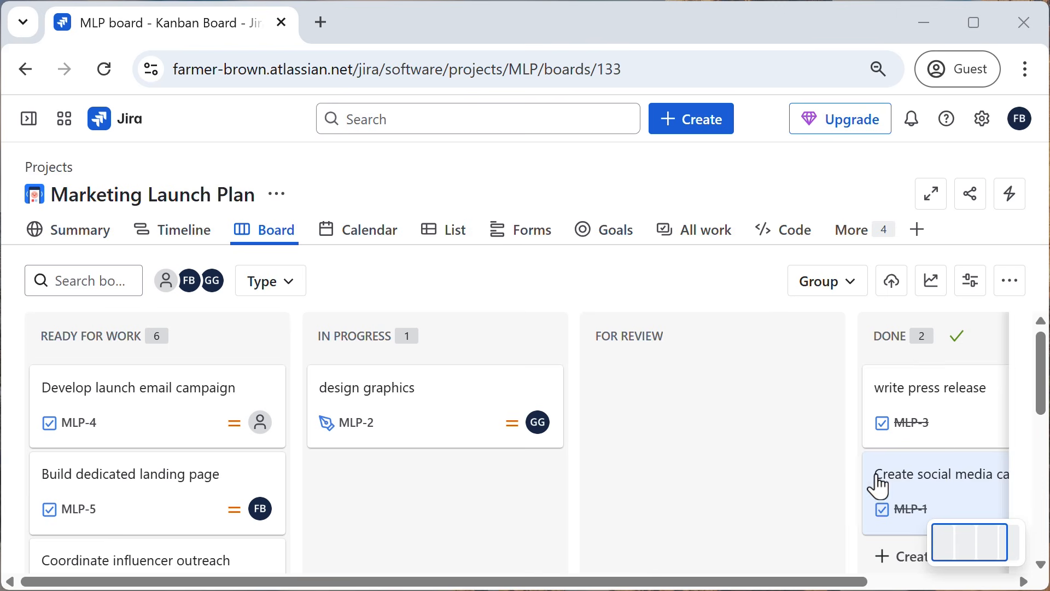
Open the "Create social media calendar" work item to view its details, and close it.
{"action": "left_click", "coordinate": [897, 484]}
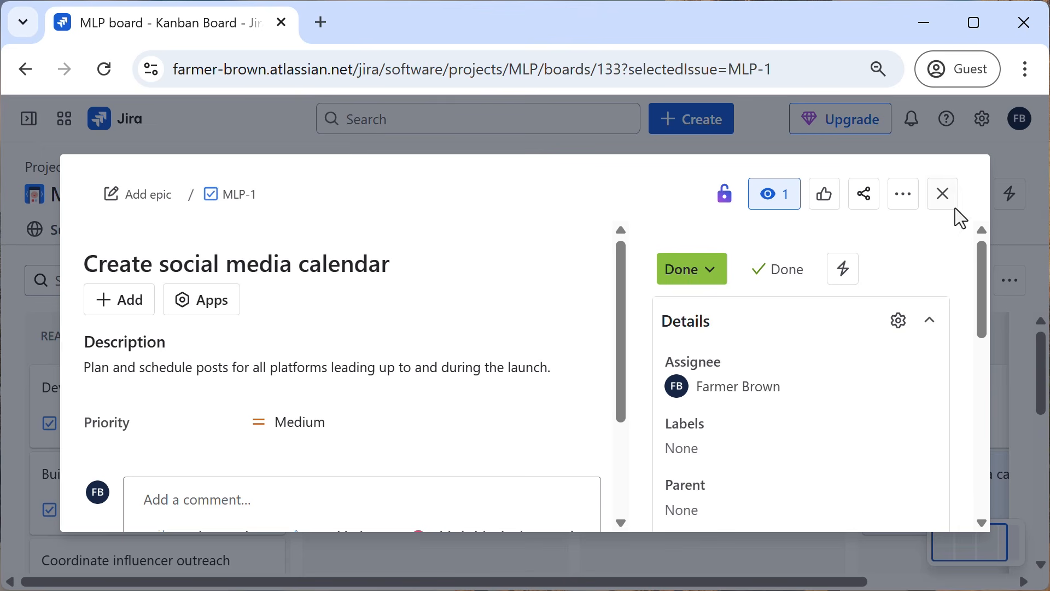
{"action": "left_click", "coordinate": [942, 195]}
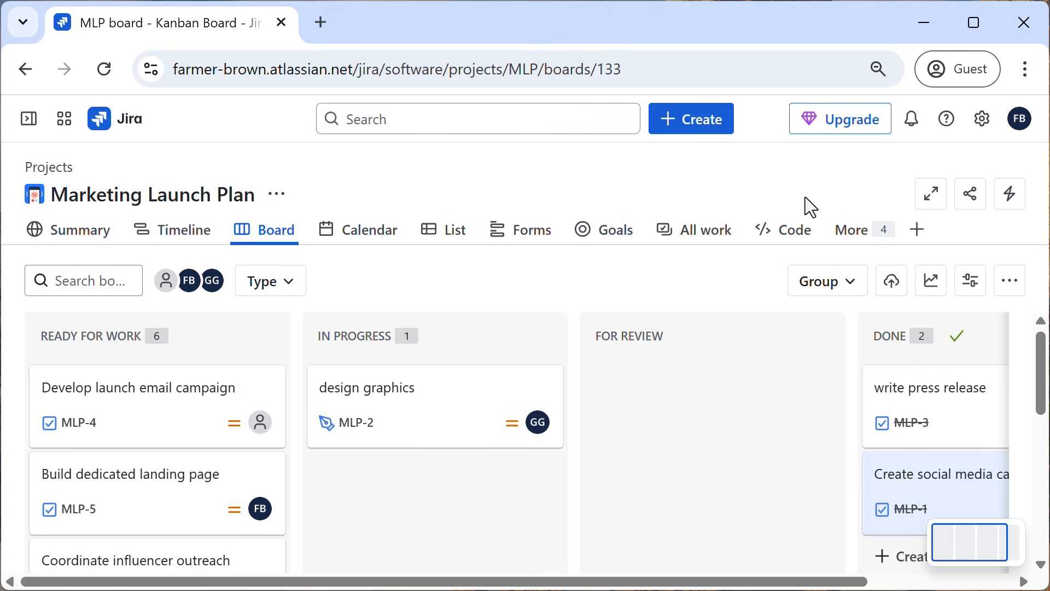
Create a Task named "Localize content for international audiences" at the end of the Ready for Work column.
{"action": "scroll", "coordinate": [113, 425], "scroll_direction": "down", "scroll_amount": 6}
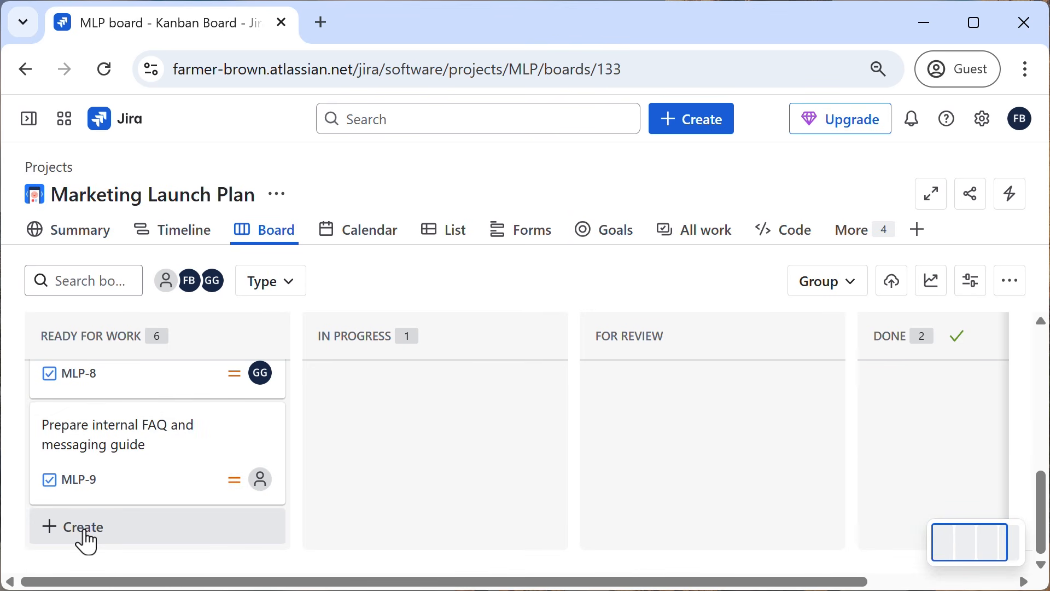
{"action": "left_click", "coordinate": [84, 534]}
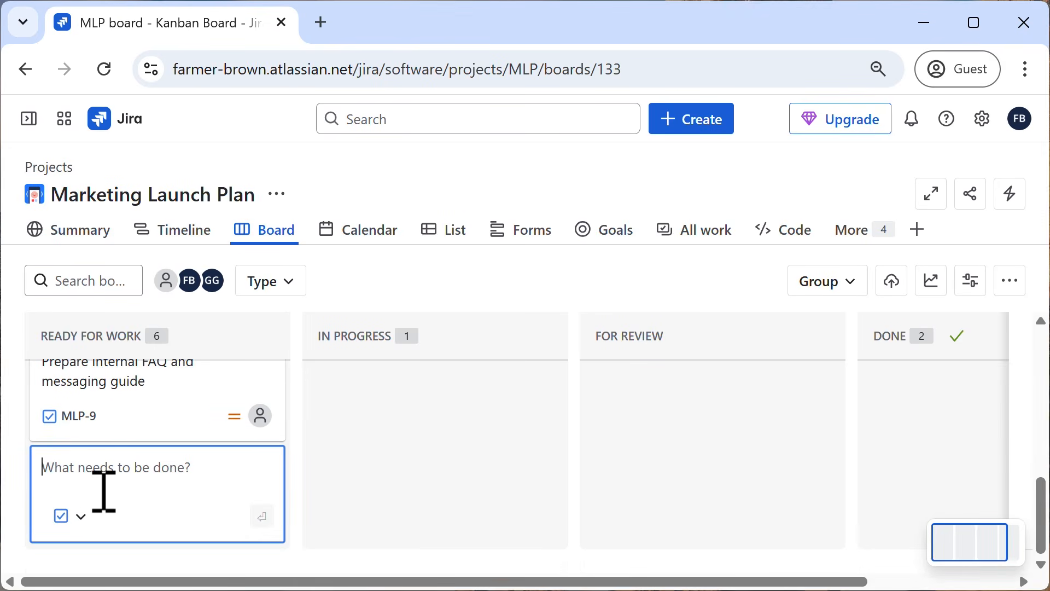
{"action": "type", "text": "L"}
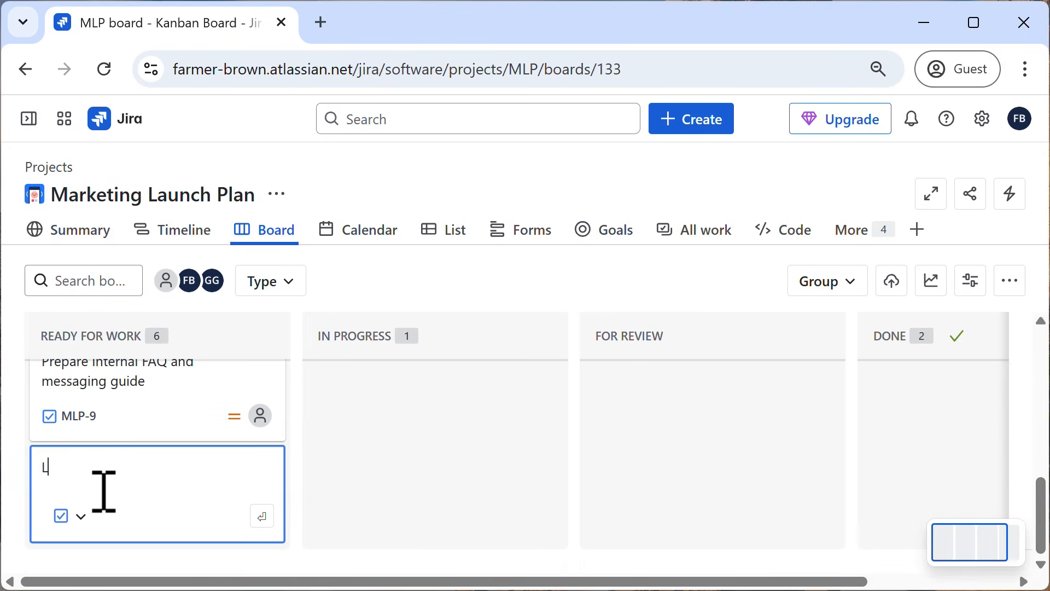
{"action": "type", "text": "ocalize content for internat"}
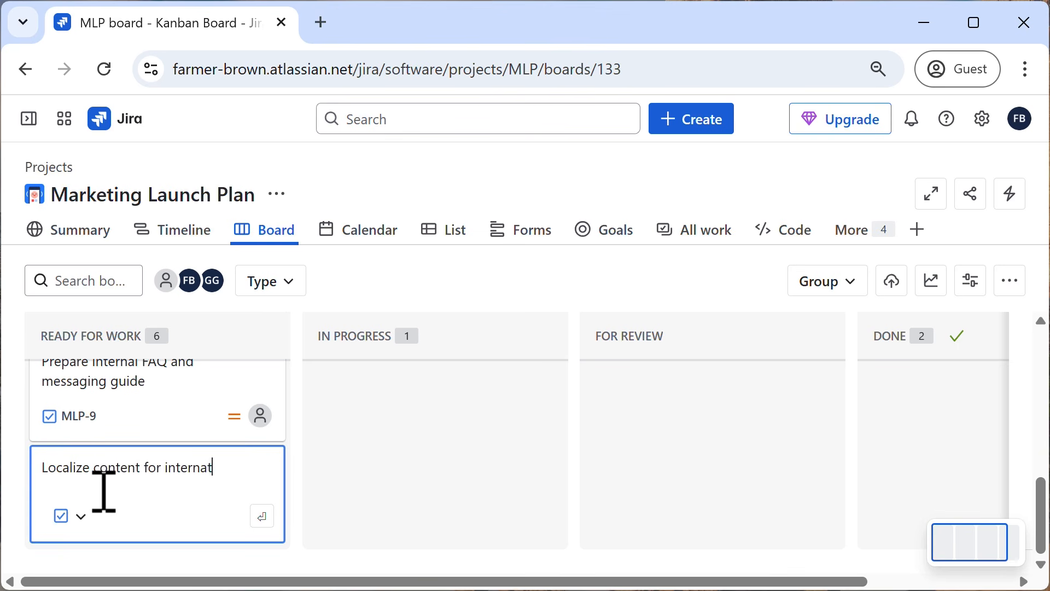
{"action": "type", "text": "ional audiences"}
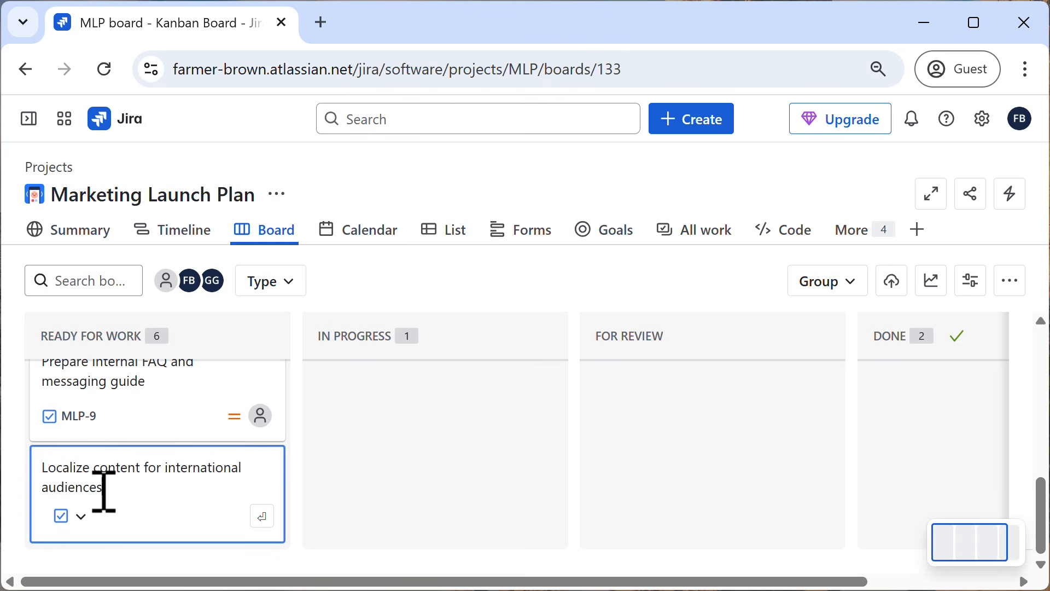
{"action": "left_click", "coordinate": [83, 526]}
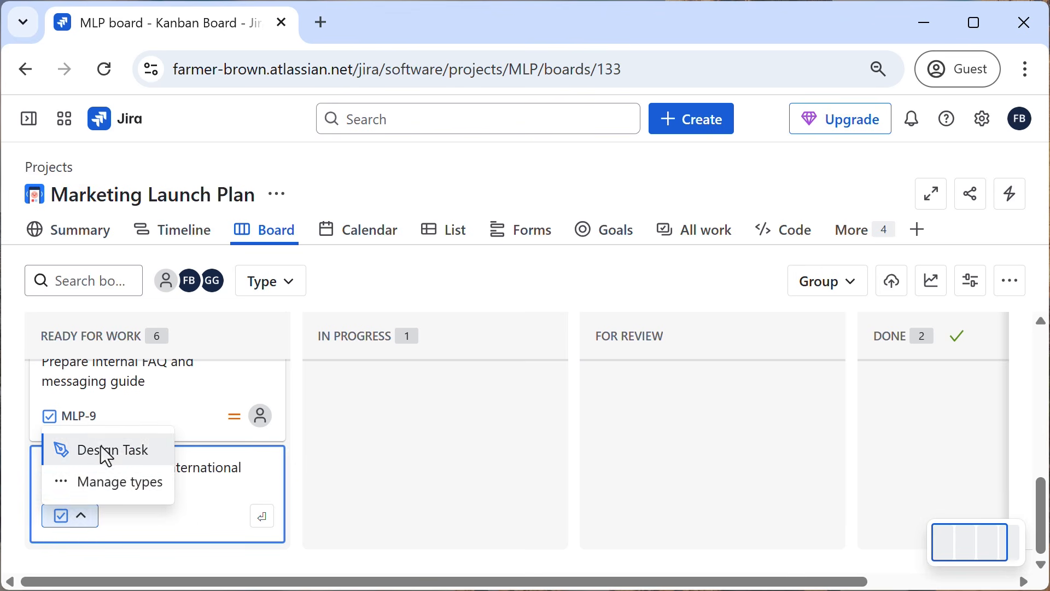
{"action": "left_click", "coordinate": [110, 516]}
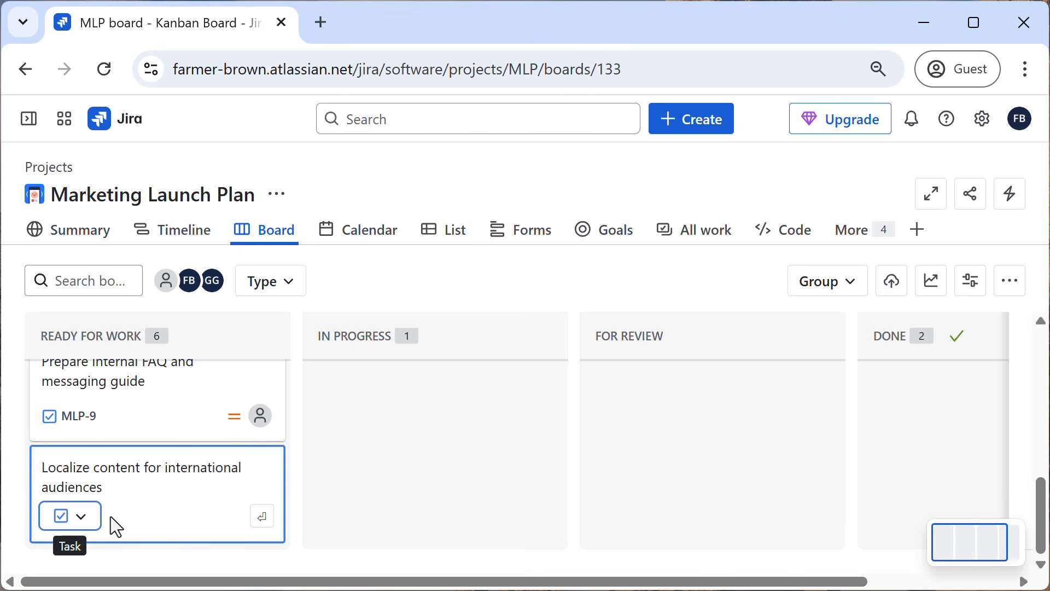
{"action": "left_click", "coordinate": [264, 517]}
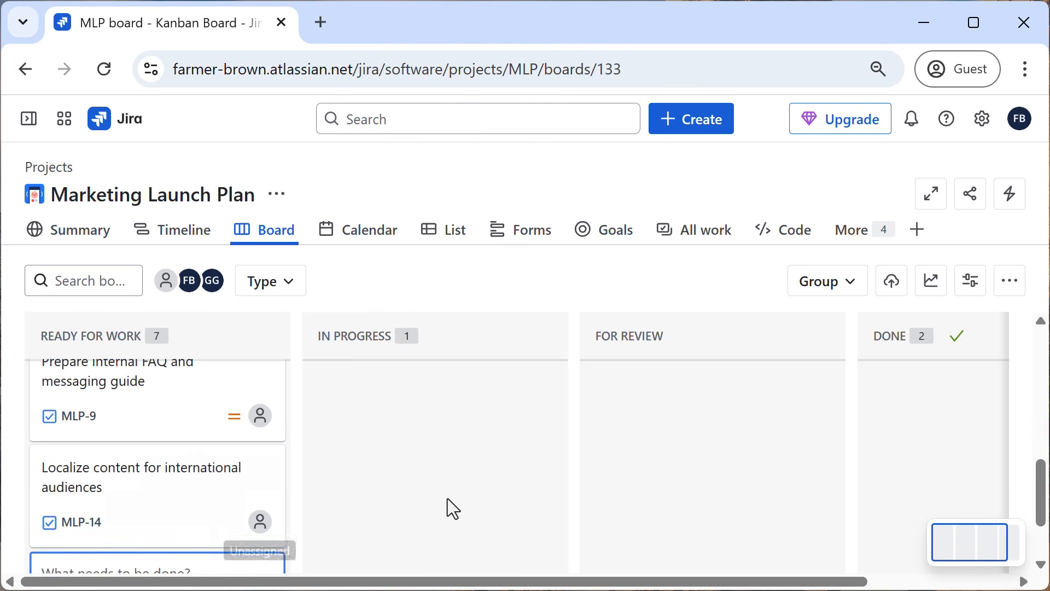
Start creating a new work item, search its work types for "bug", and add the suggested Bug work type to the project.
{"action": "scroll", "coordinate": [491, 487], "scroll_direction": "up", "scroll_amount": 3}
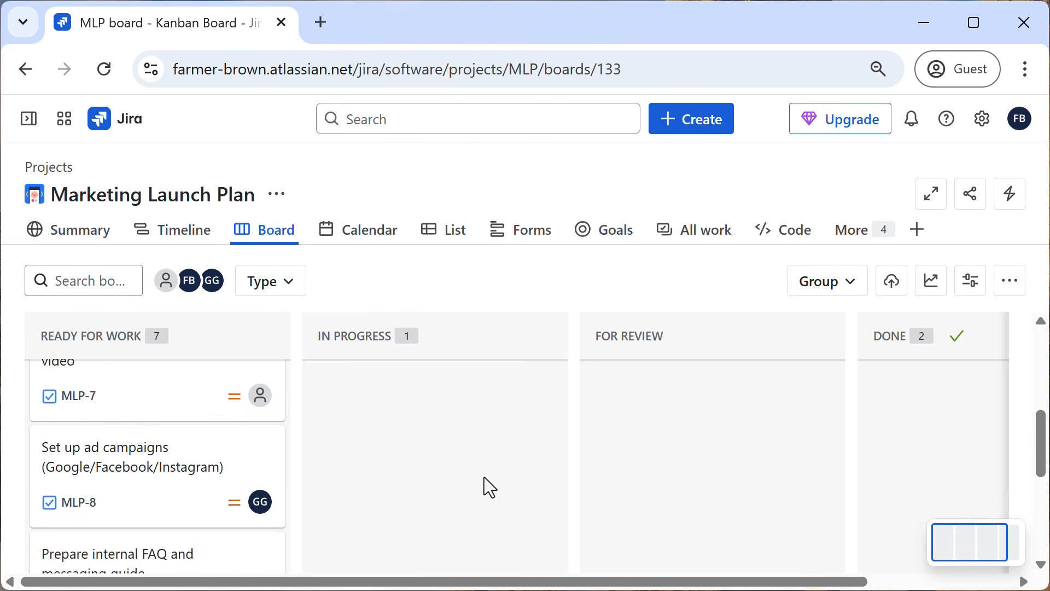
{"action": "left_click", "coordinate": [692, 134]}
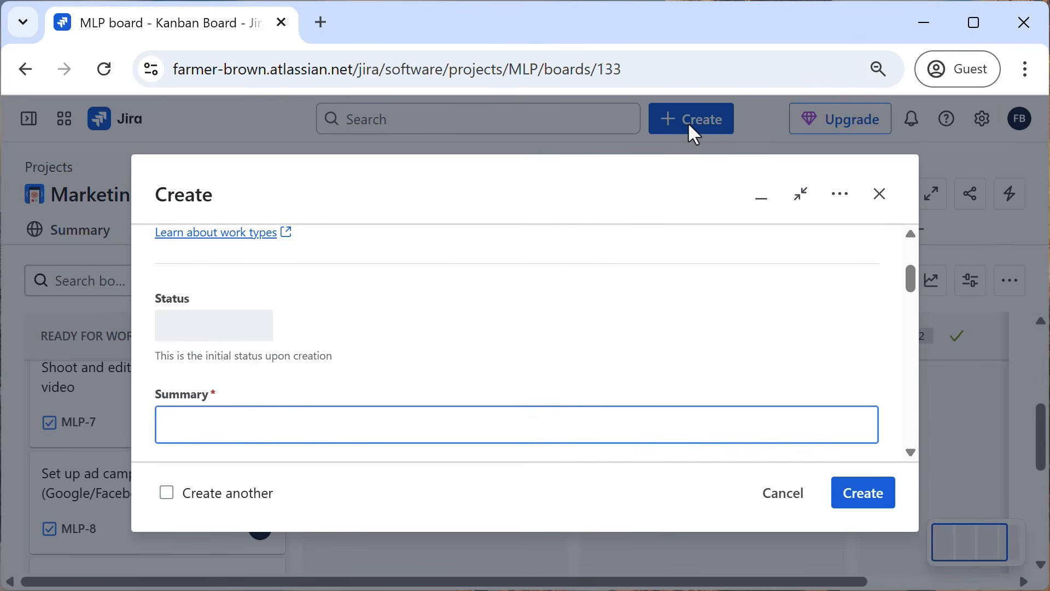
{"action": "scroll", "coordinate": [579, 310], "scroll_direction": "up", "scroll_amount": 3}
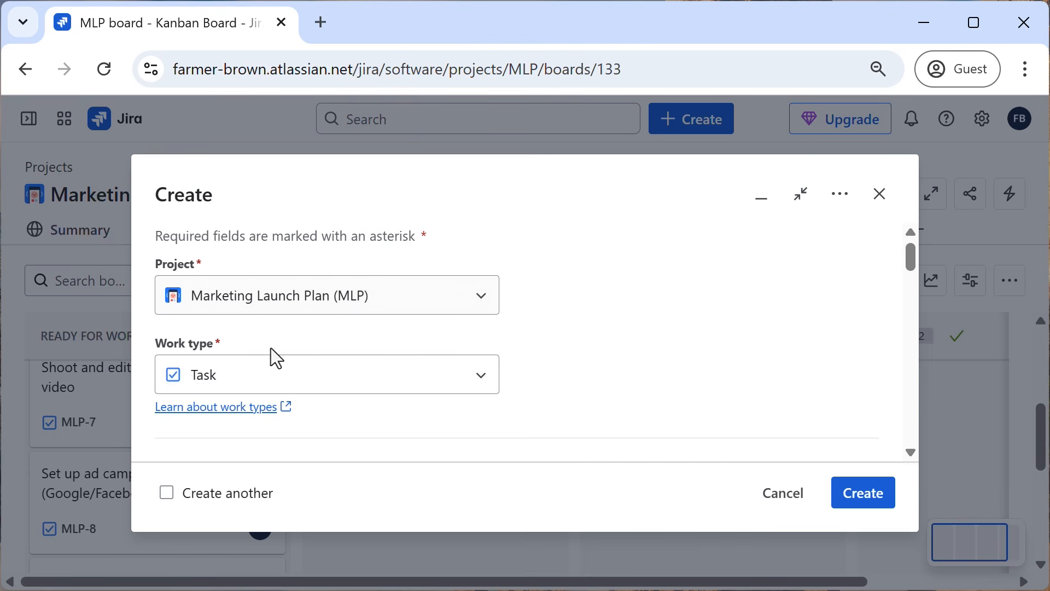
{"action": "left_click", "coordinate": [479, 392]}
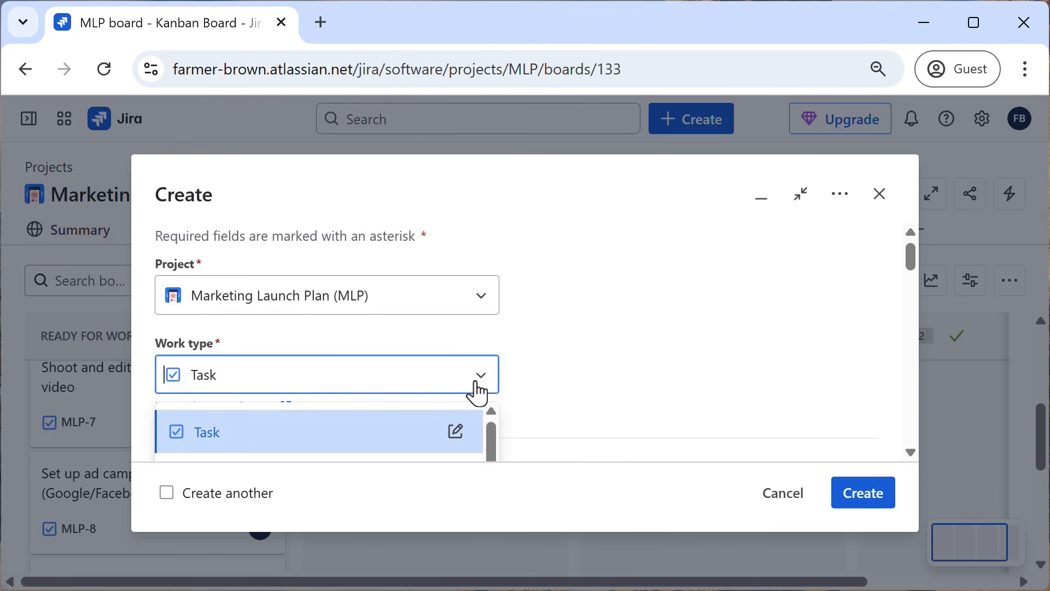
{"action": "scroll", "coordinate": [479, 386], "scroll_direction": "down", "scroll_amount": 2}
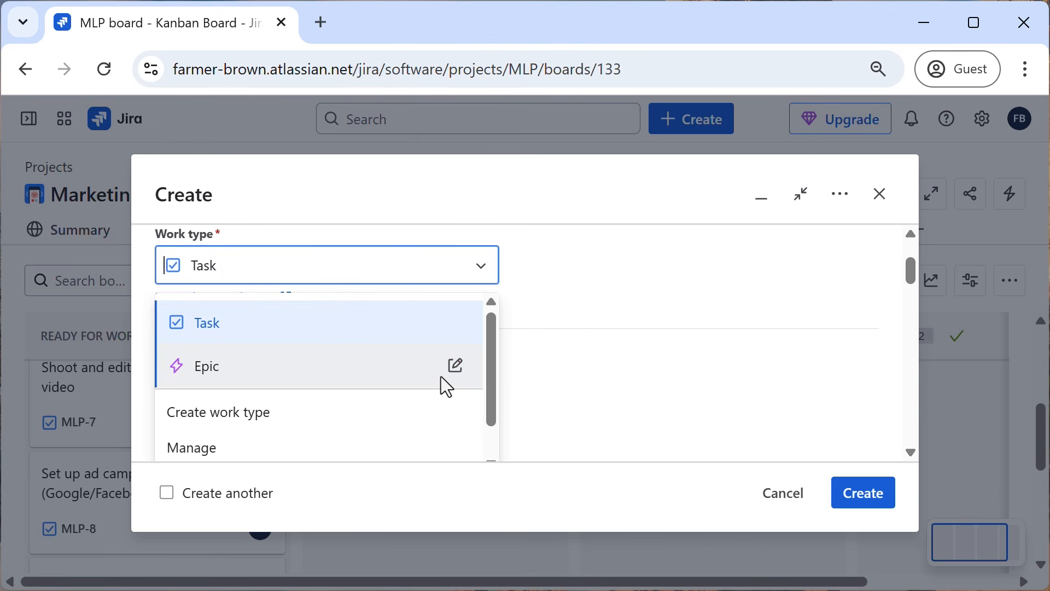
{"action": "scroll", "coordinate": [338, 332], "scroll_direction": "down", "scroll_amount": 1}
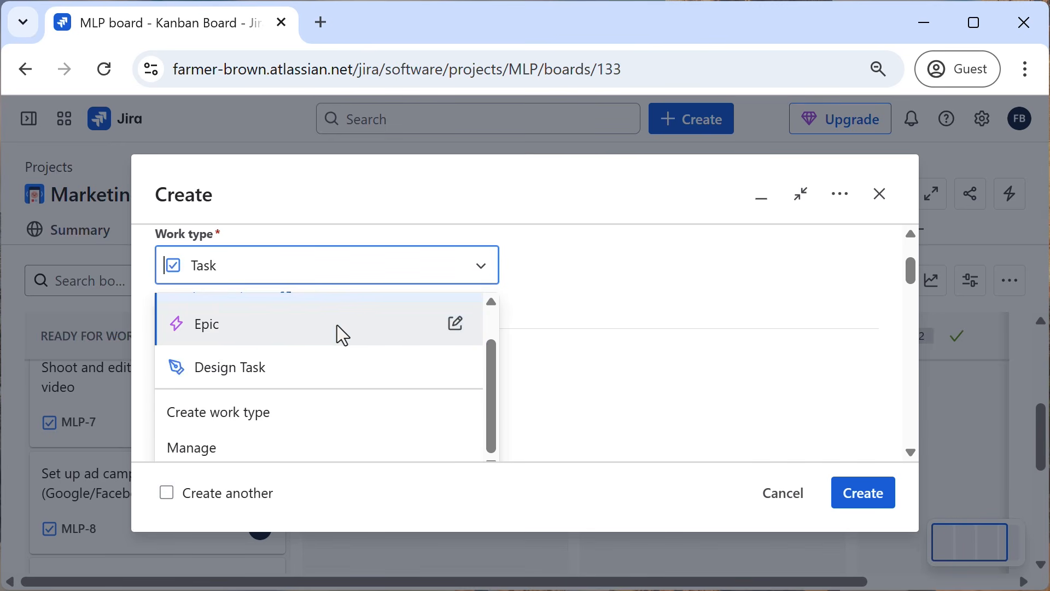
{"action": "scroll", "coordinate": [335, 346], "scroll_direction": "up", "scroll_amount": 1}
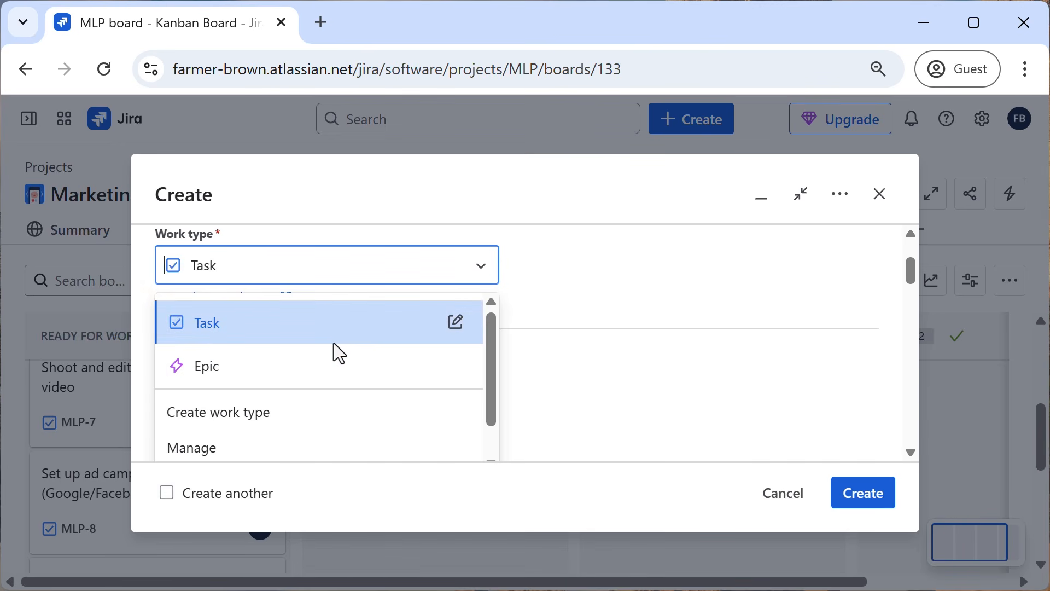
{"action": "type", "text": "bug"}
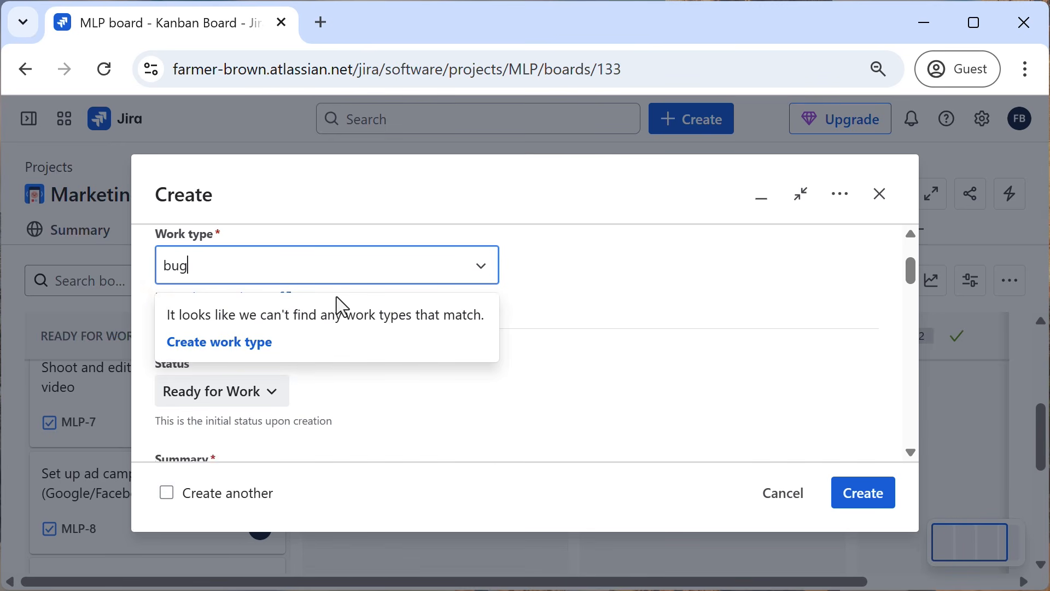
{"action": "left_click", "coordinate": [228, 343]}
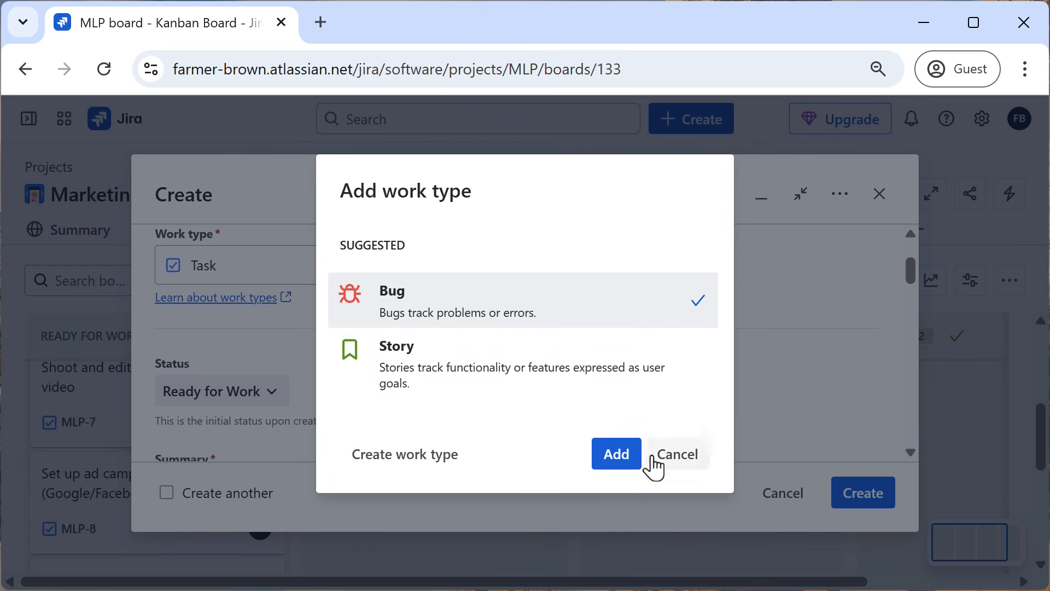
{"action": "left_click", "coordinate": [623, 465]}
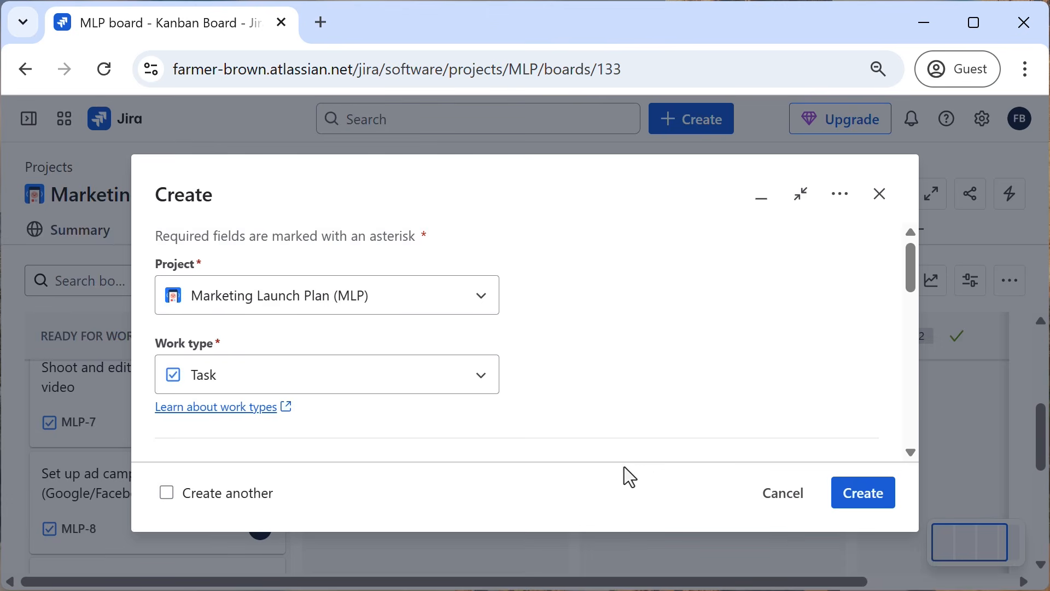
Set the new work item's type to Bug.
{"action": "left_click", "coordinate": [484, 358]}
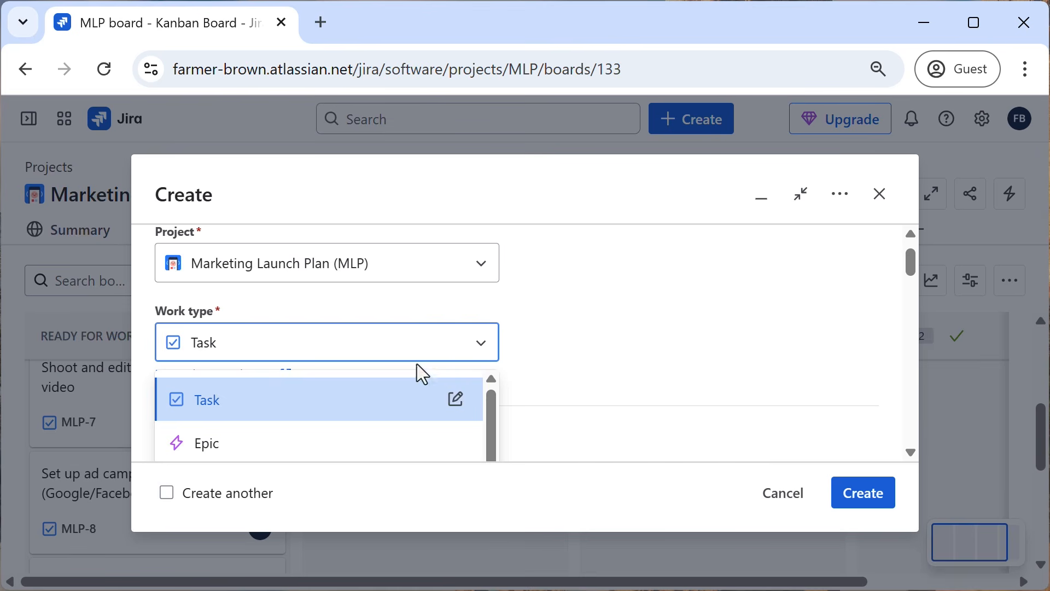
{"action": "scroll", "coordinate": [363, 388], "scroll_direction": "down", "scroll_amount": 1}
{"action": "scroll", "coordinate": [346, 408], "scroll_direction": "up", "scroll_amount": 1}
{"action": "left_click", "coordinate": [303, 358]}
{"action": "type", "text": "bug"}
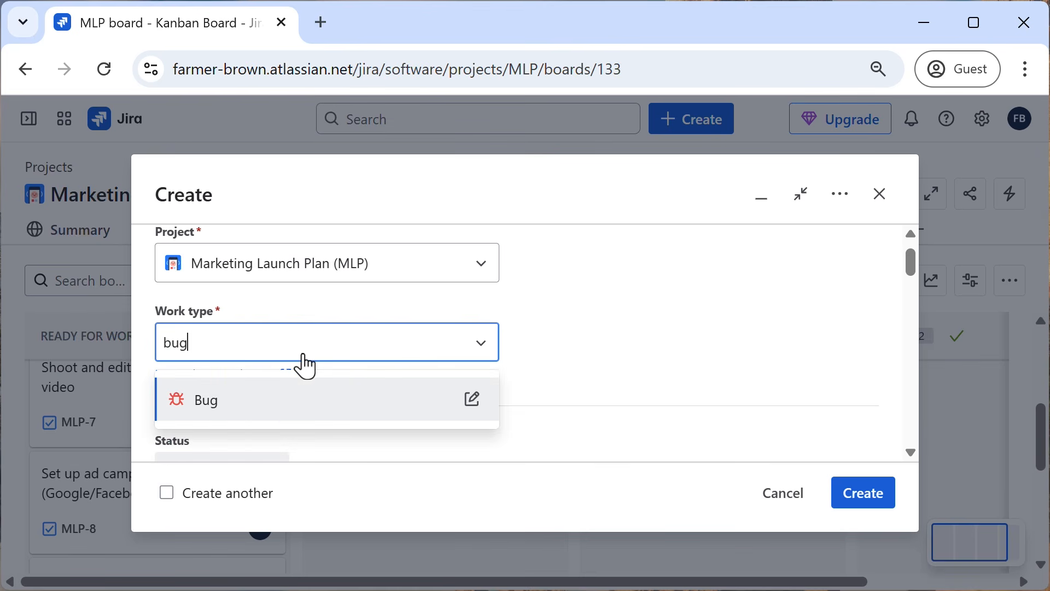
{"action": "left_click", "coordinate": [261, 405]}
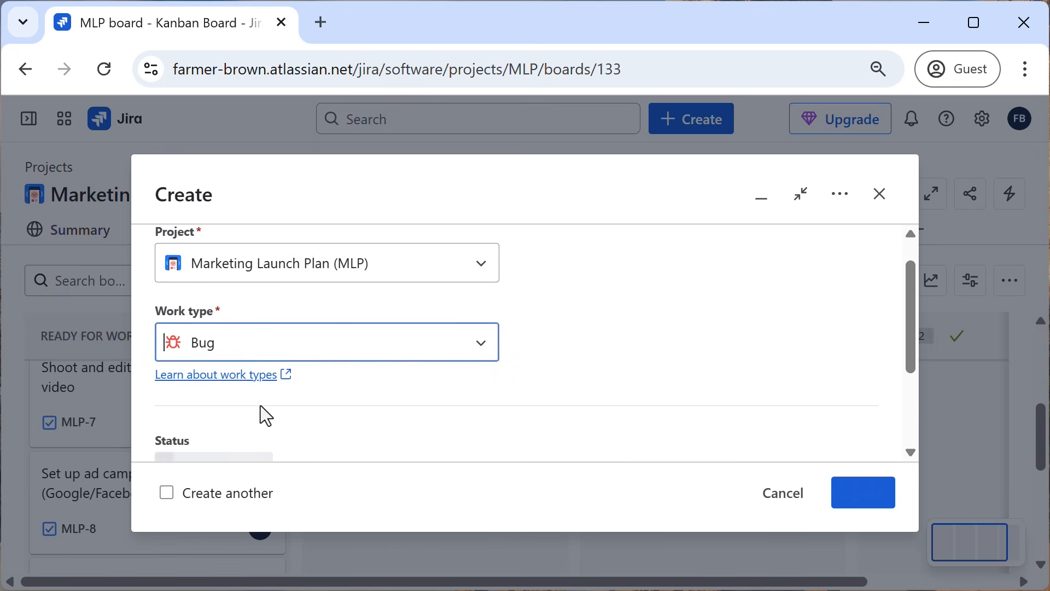
Enter "fix typo in IG post" as the bug's summary and create the work item.
{"action": "scroll", "coordinate": [579, 328], "scroll_direction": "down", "scroll_amount": 4}
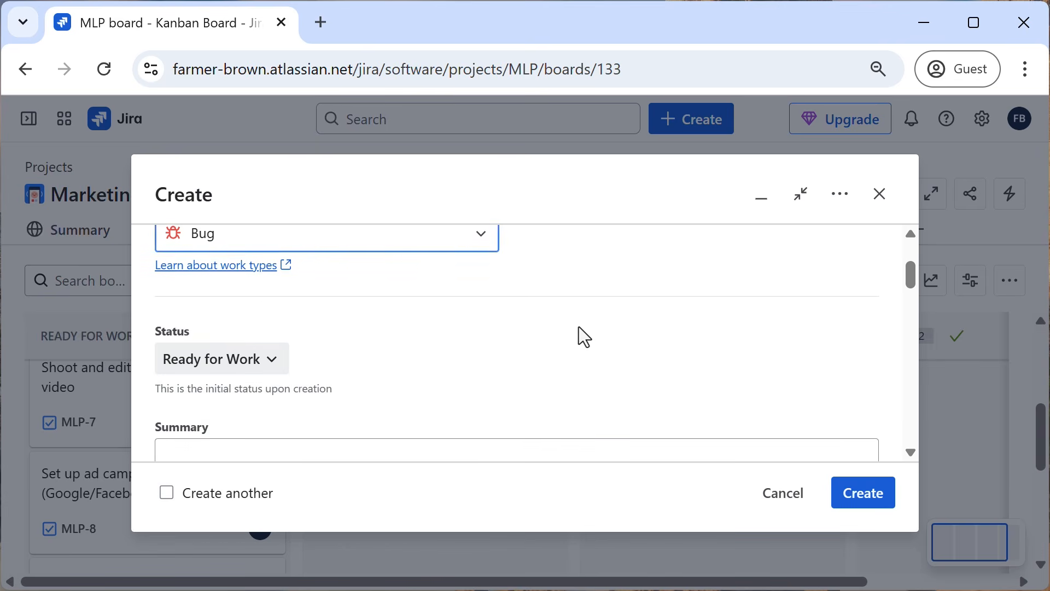
{"action": "left_click", "coordinate": [418, 348]}
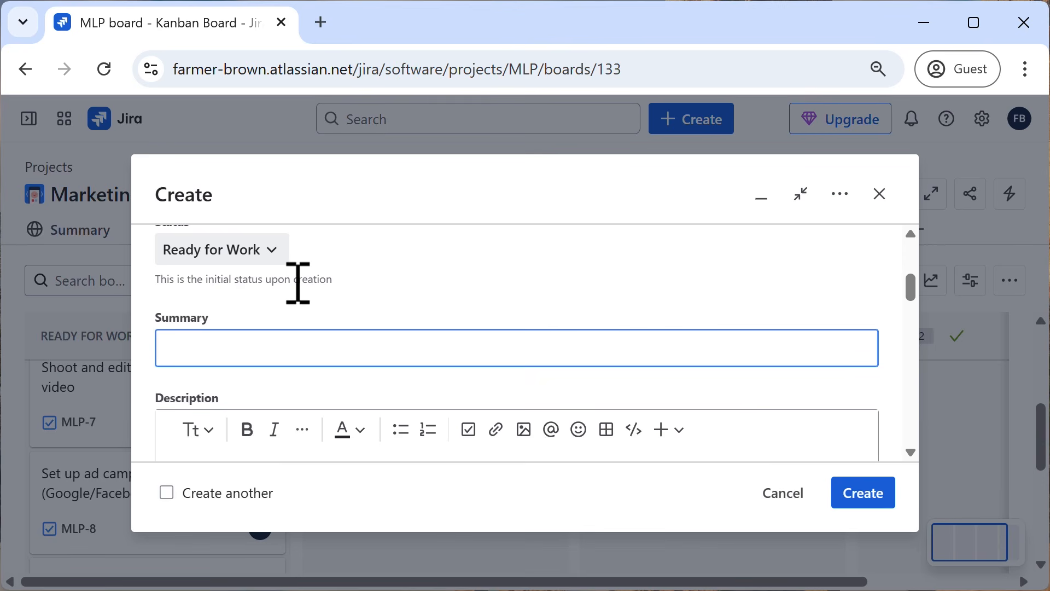
{"action": "type", "text": "fix typo in IG post"}
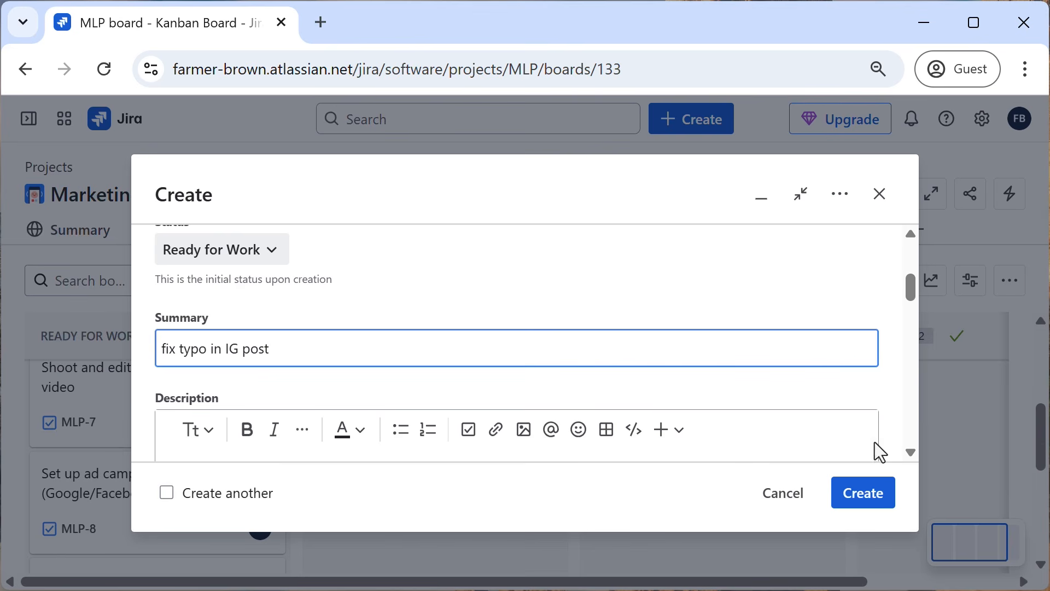
{"action": "left_click", "coordinate": [870, 495]}
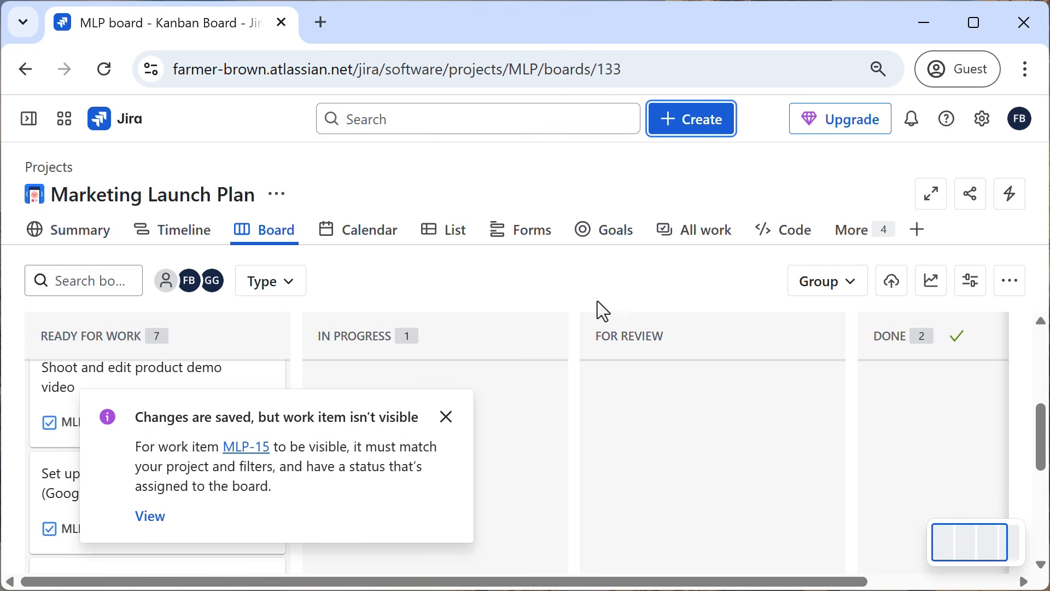
Open the project's Backlog, dismiss the notification, and locate the "fix typo in IG post" bug in the list.
{"action": "left_click", "coordinate": [872, 240]}
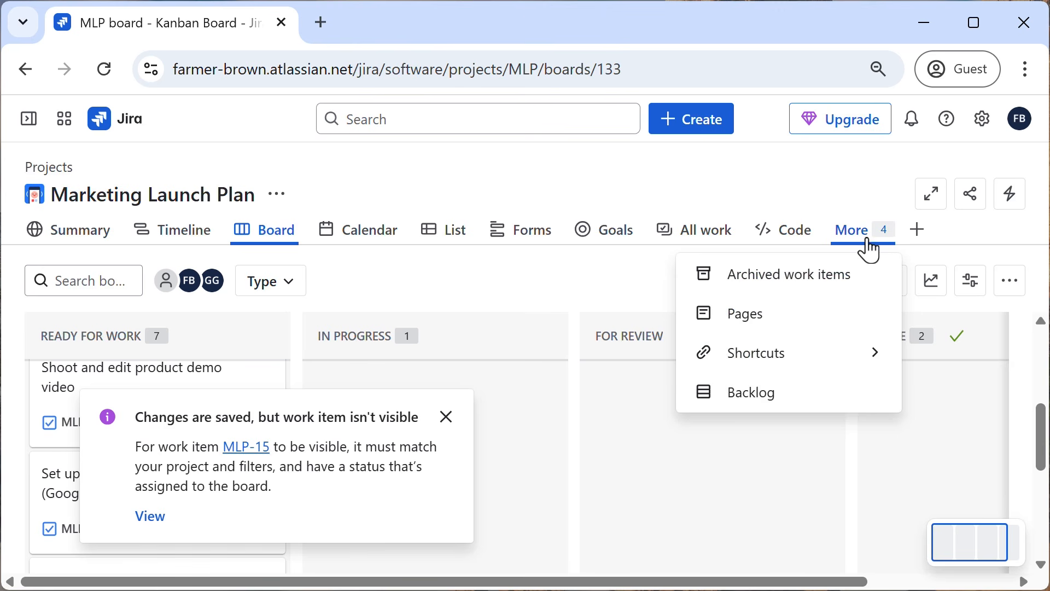
{"action": "left_click", "coordinate": [771, 405]}
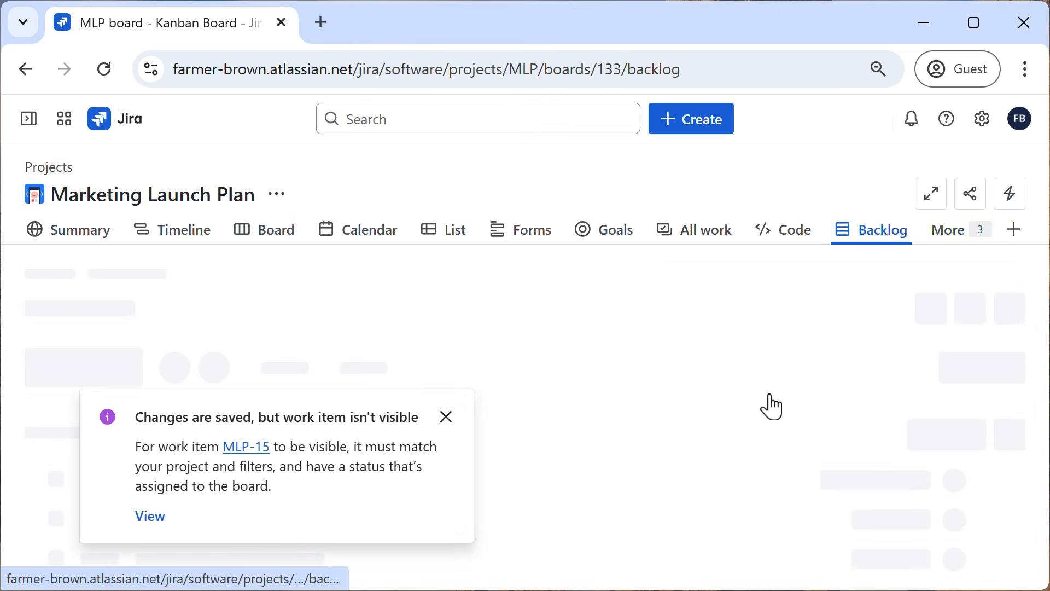
{"action": "left_click", "coordinate": [446, 420]}
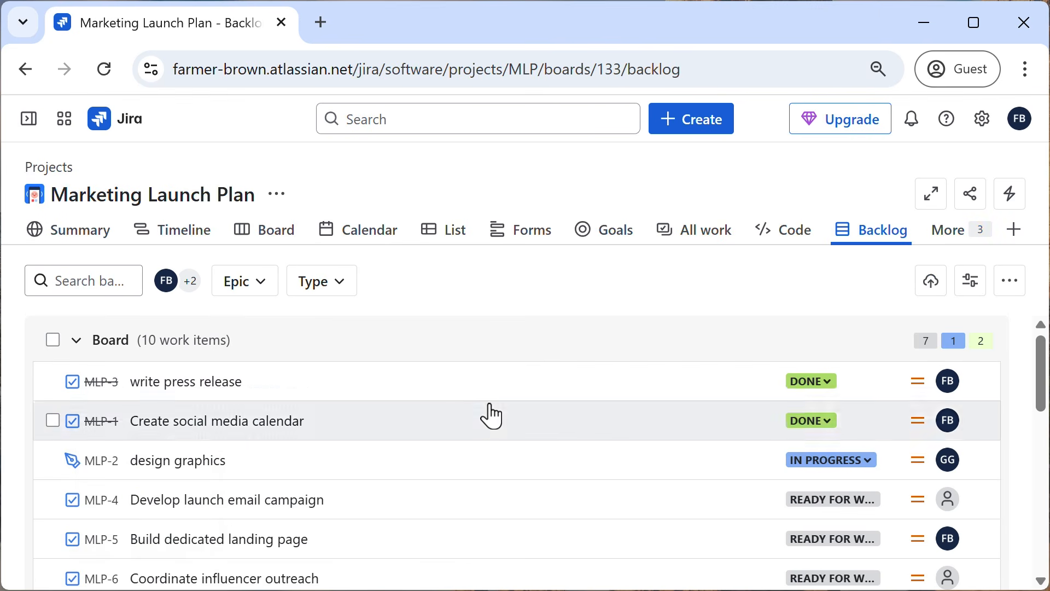
{"action": "scroll", "coordinate": [485, 419], "scroll_direction": "down", "scroll_amount": 10}
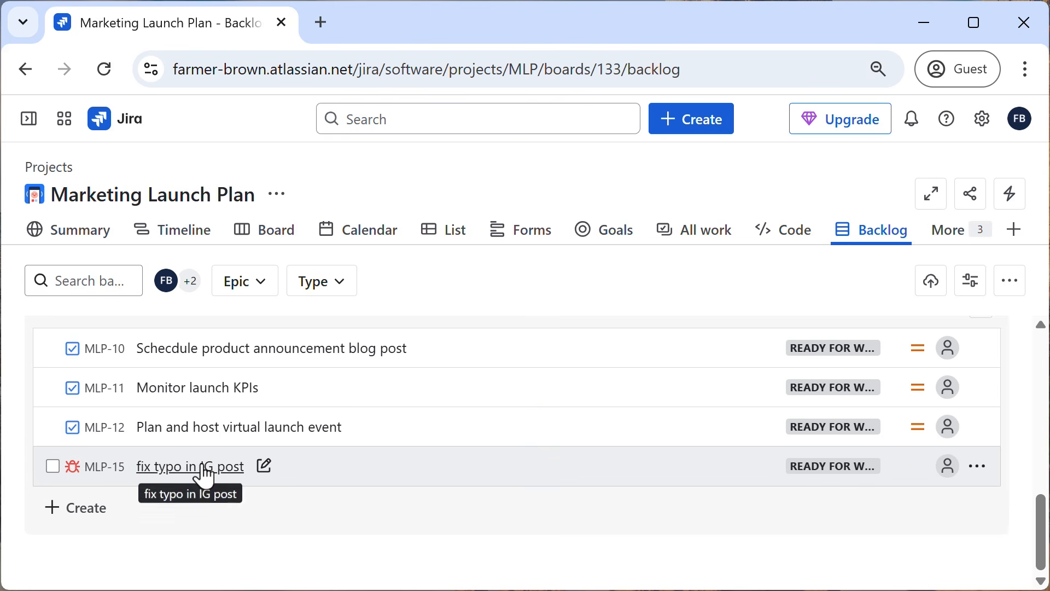
Reorder the project's views so that Backlog comes directly before Board.
{"action": "scroll", "coordinate": [622, 405], "scroll_direction": "up", "scroll_amount": 4}
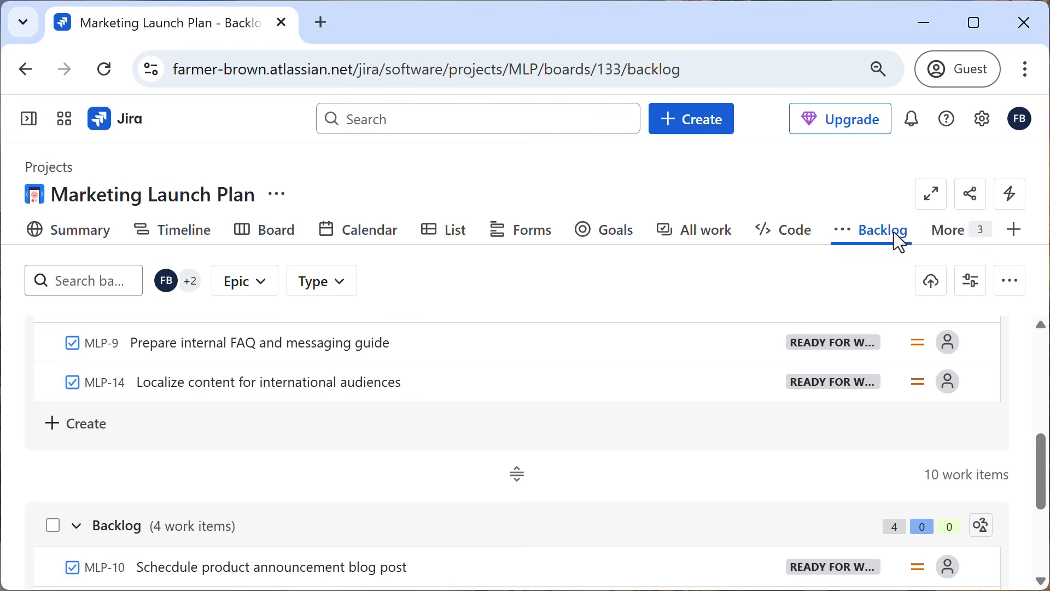
{"action": "left_click_drag", "start_coordinate": [872, 231], "coordinate": [229, 241]}
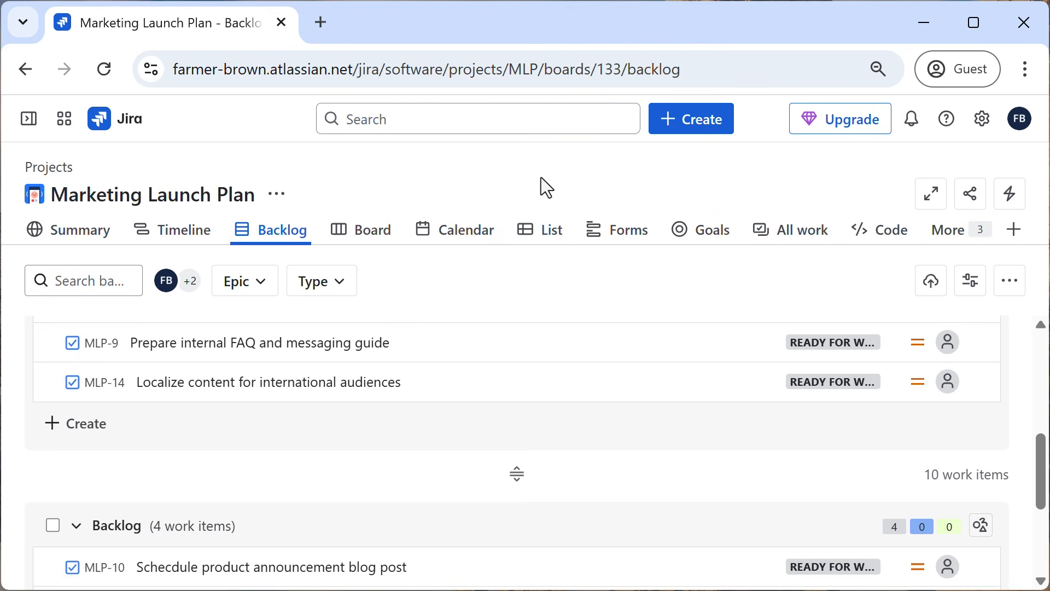
Move the "fix typo in IG post" bug from the backlog to the end of the Board section, below "Localize content for international audiences".
{"action": "scroll", "coordinate": [581, 412], "scroll_direction": "up", "scroll_amount": 5}
{"action": "mouse_move", "coordinate": [587, 410]}
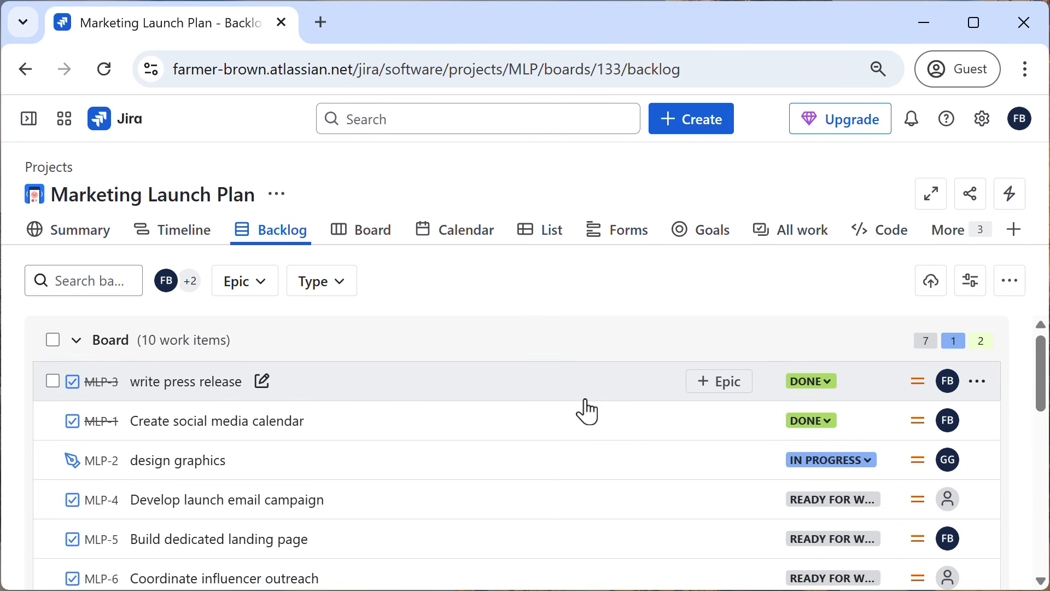
{"action": "scroll", "coordinate": [582, 410], "scroll_direction": "down", "scroll_amount": 6}
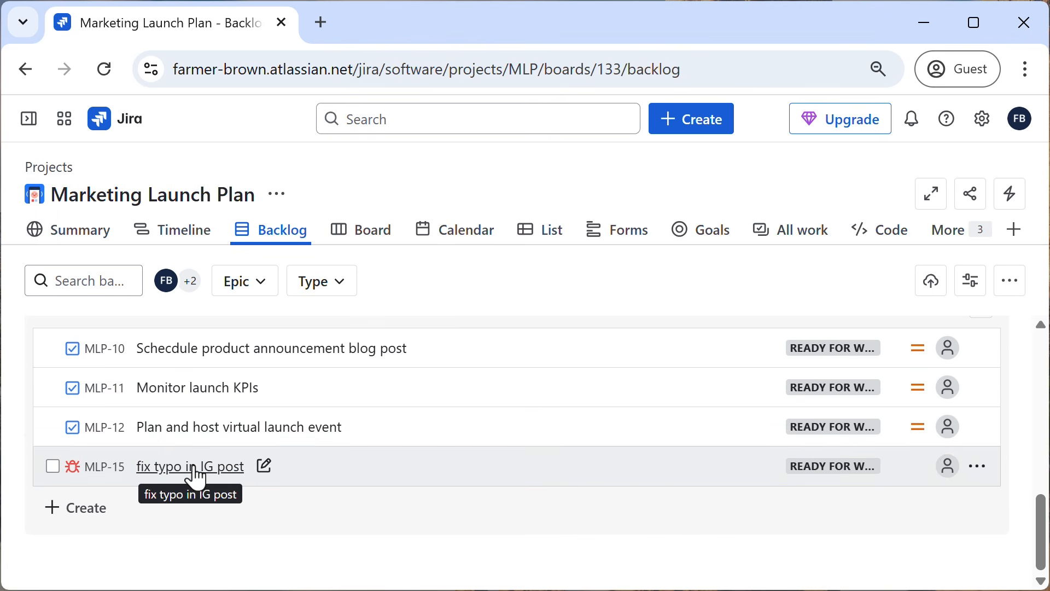
{"action": "left_click_drag", "start_coordinate": [195, 477], "coordinate": [150, 511]}
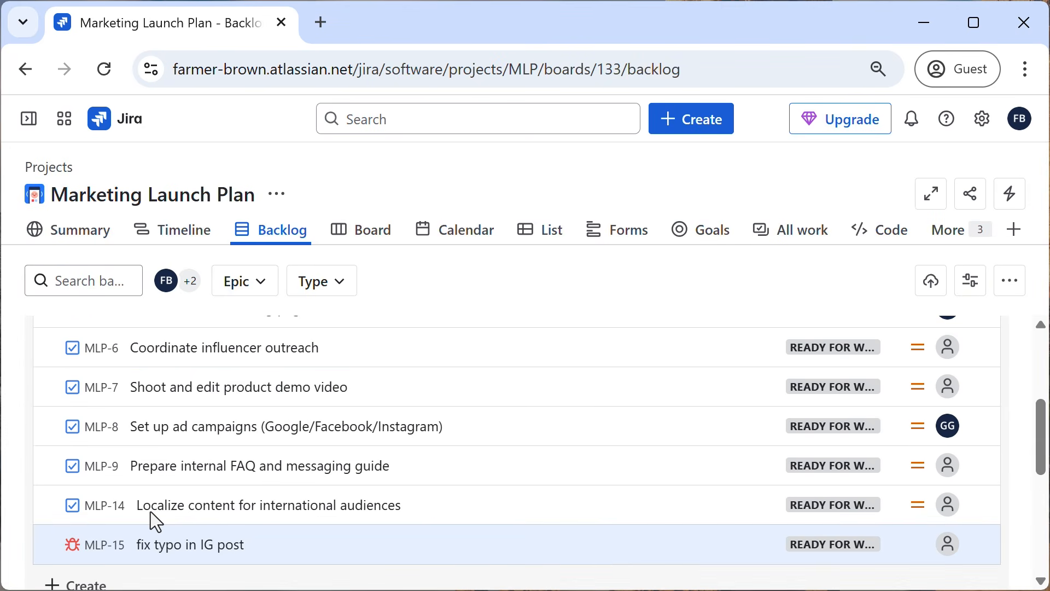
Open the project's Board and locate the "fix typo in IG post" bug in the Ready for Work column.
{"action": "left_click", "coordinate": [362, 230]}
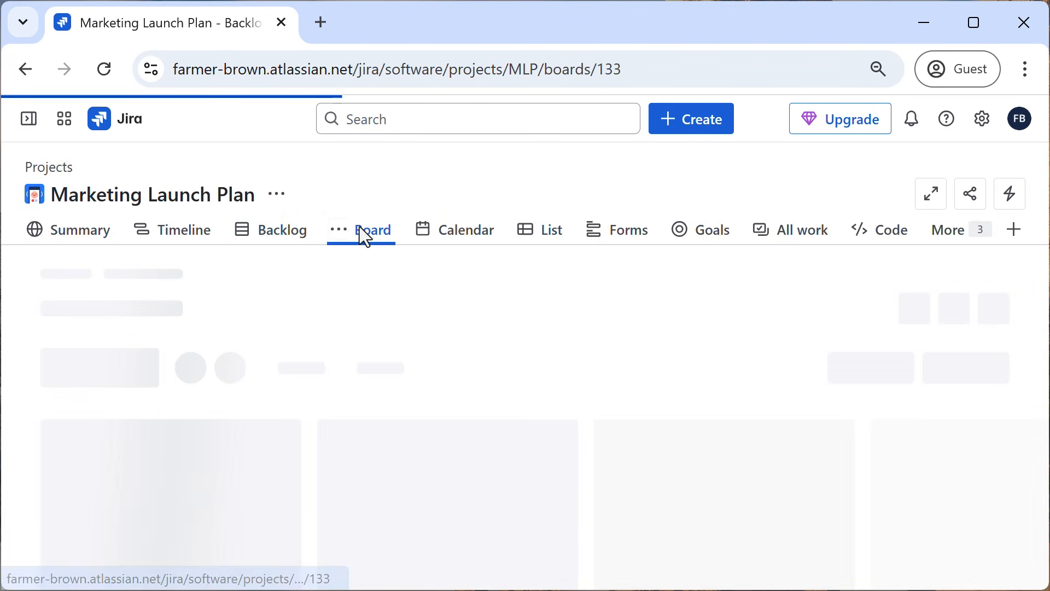
{"action": "scroll", "coordinate": [149, 461], "scroll_direction": "down", "scroll_amount": 10}
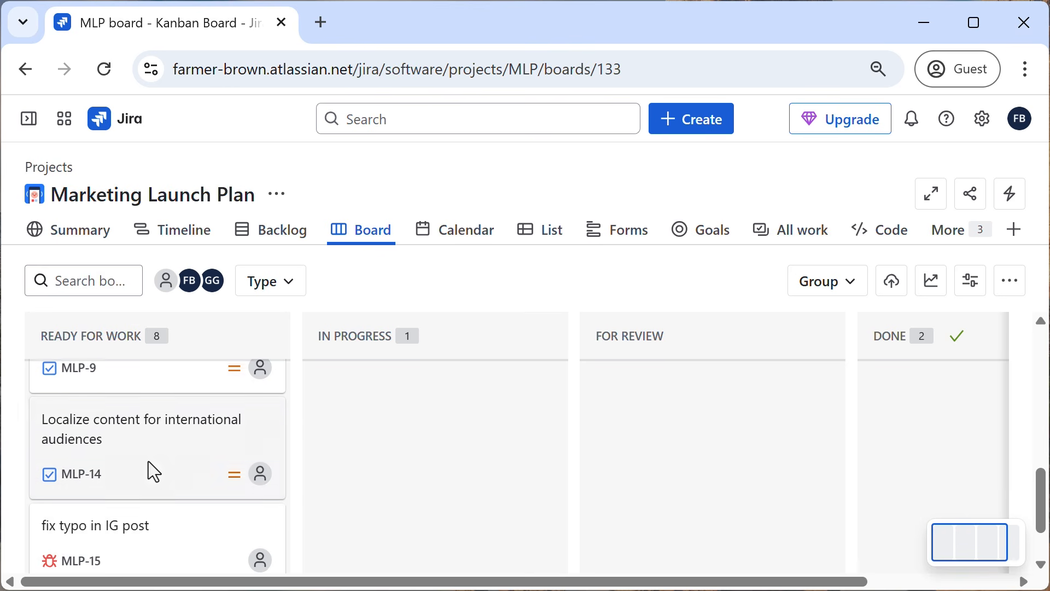
{"action": "scroll", "coordinate": [148, 461], "scroll_direction": "down", "scroll_amount": 2}
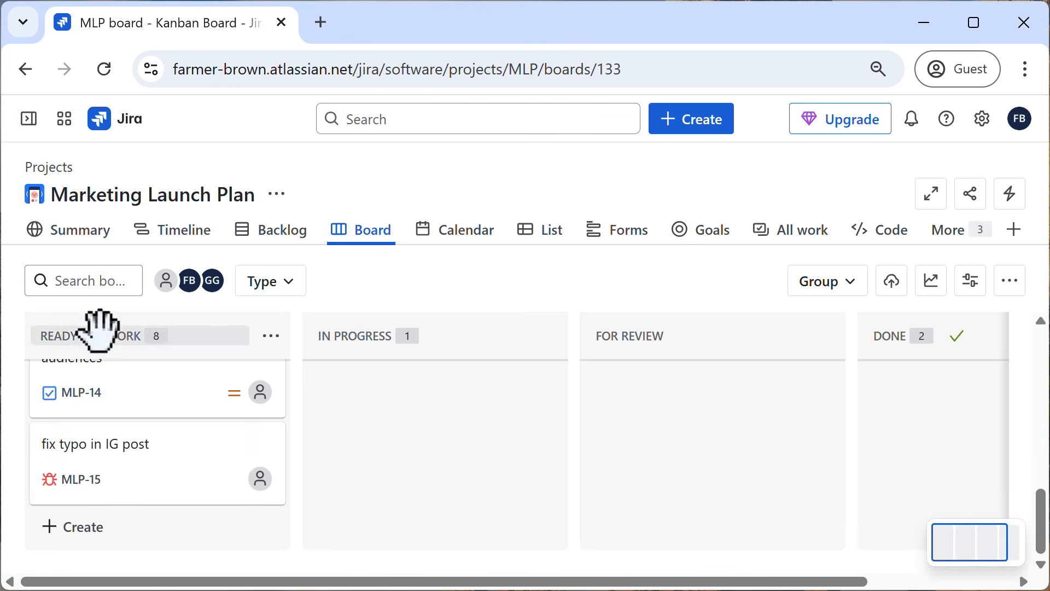
Return to the project's Backlog and start a new work item in the Backlog section with the summary "Update brand assets".
{"action": "left_click", "coordinate": [283, 241]}
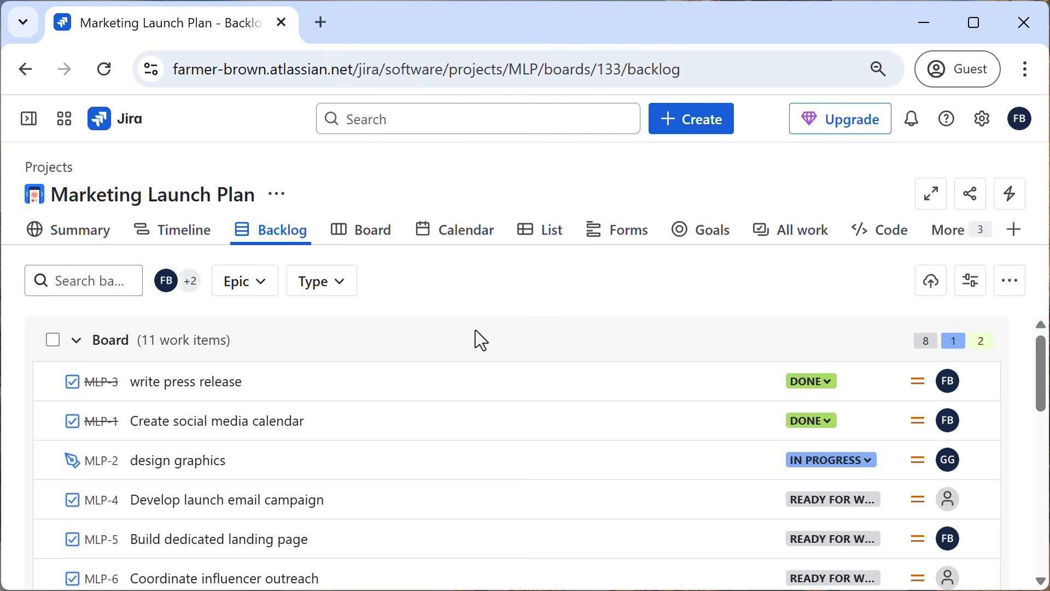
{"action": "scroll", "coordinate": [475, 336], "scroll_direction": "down", "scroll_amount": 10}
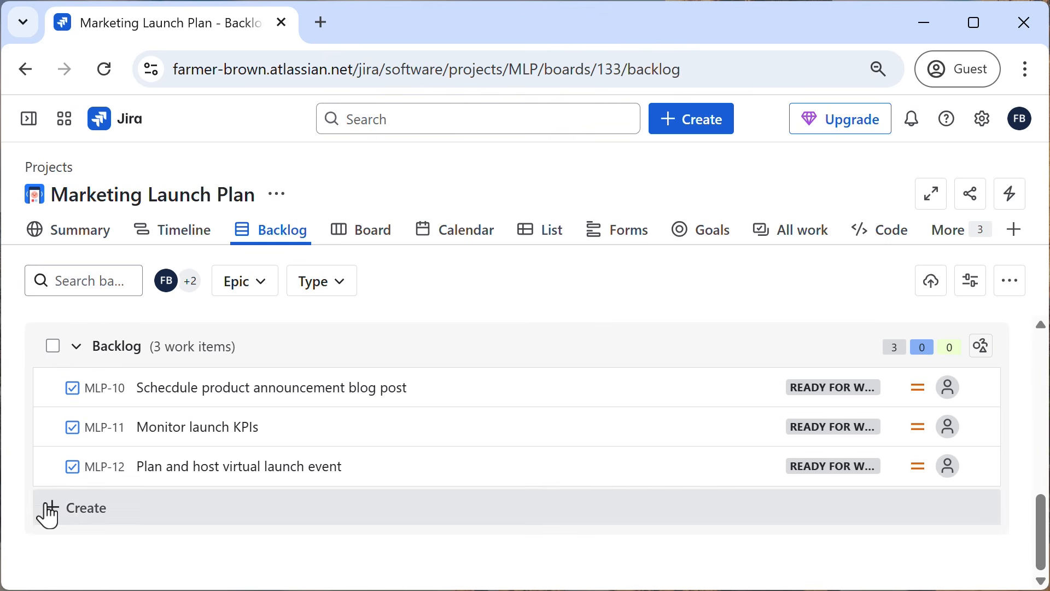
{"action": "left_click", "coordinate": [68, 522]}
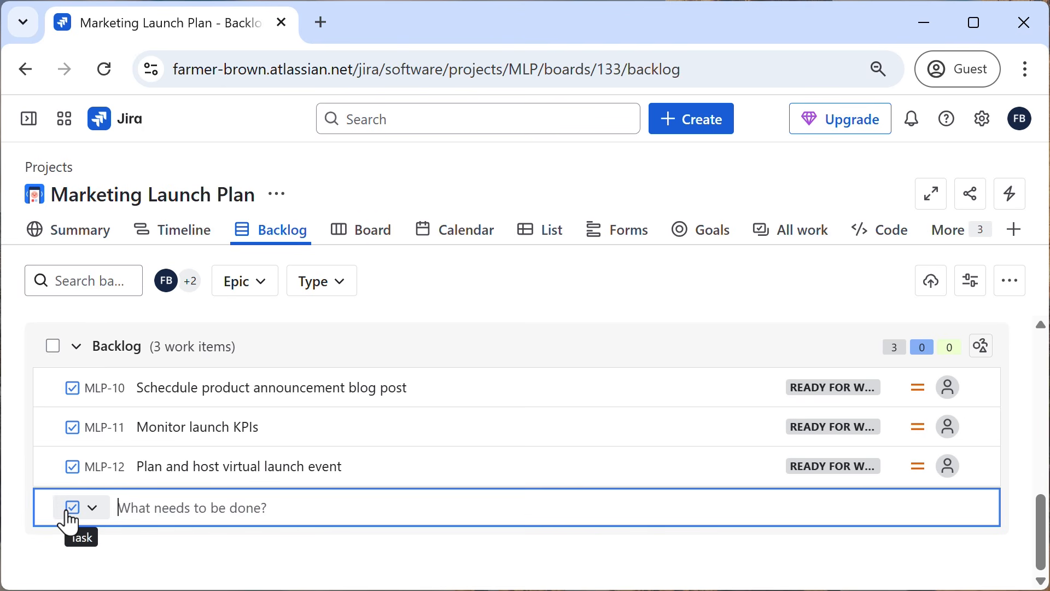
{"action": "type", "text": "UPdate"}
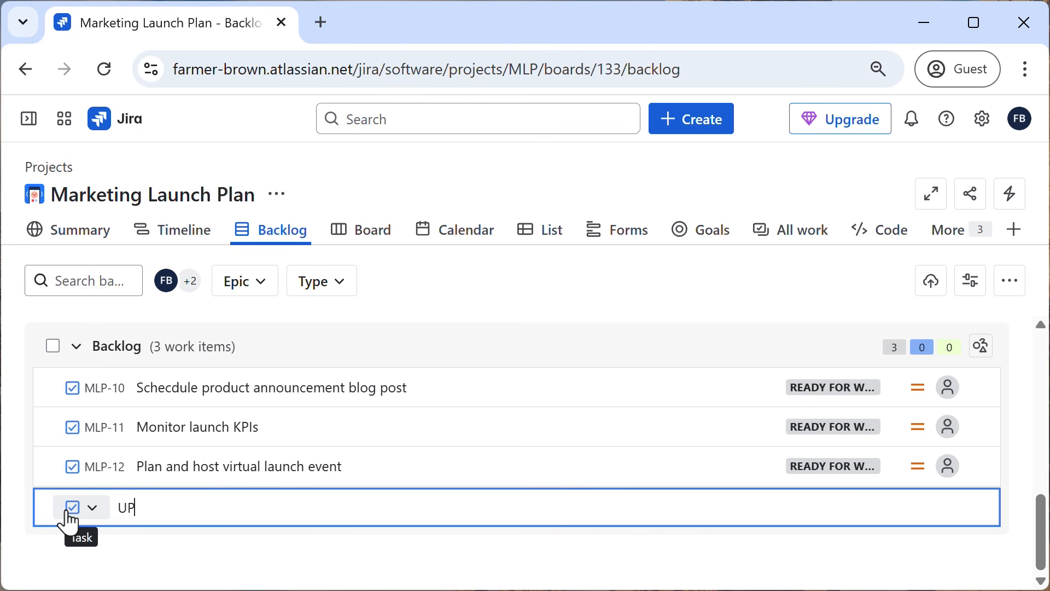
{"action": "key", "text": "BackSpace"}
{"action": "key", "text": "BackSpace"}
{"action": "key", "text": "BackSpace"}
{"action": "key", "text": "BackSpace"}
{"action": "key", "text": "BackSpace"}
{"action": "key", "text": "BackSpace"}
{"action": "type", "text": "pdate brand asset"}
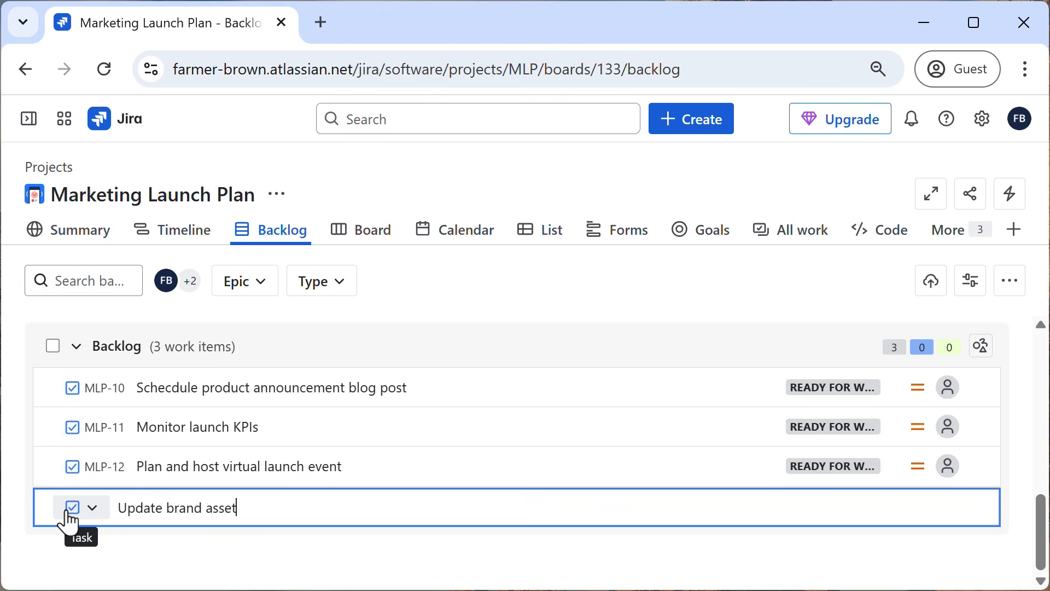
{"action": "type", "text": "s"}
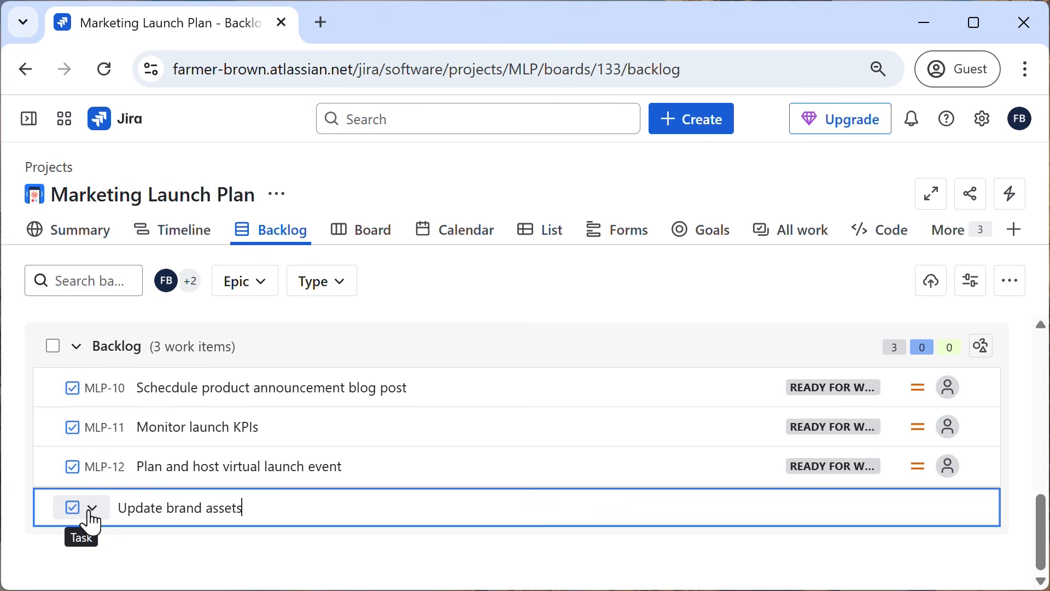
Set the "Update brand assets" work item's type to Design Task and create it.
{"action": "left_click", "coordinate": [92, 508]}
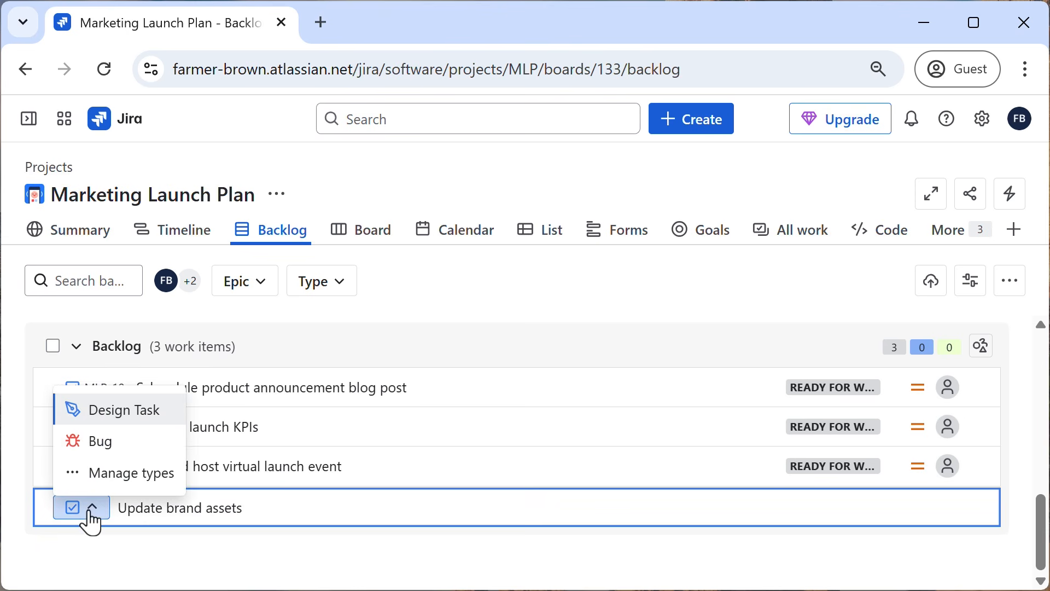
{"action": "left_click", "coordinate": [99, 423]}
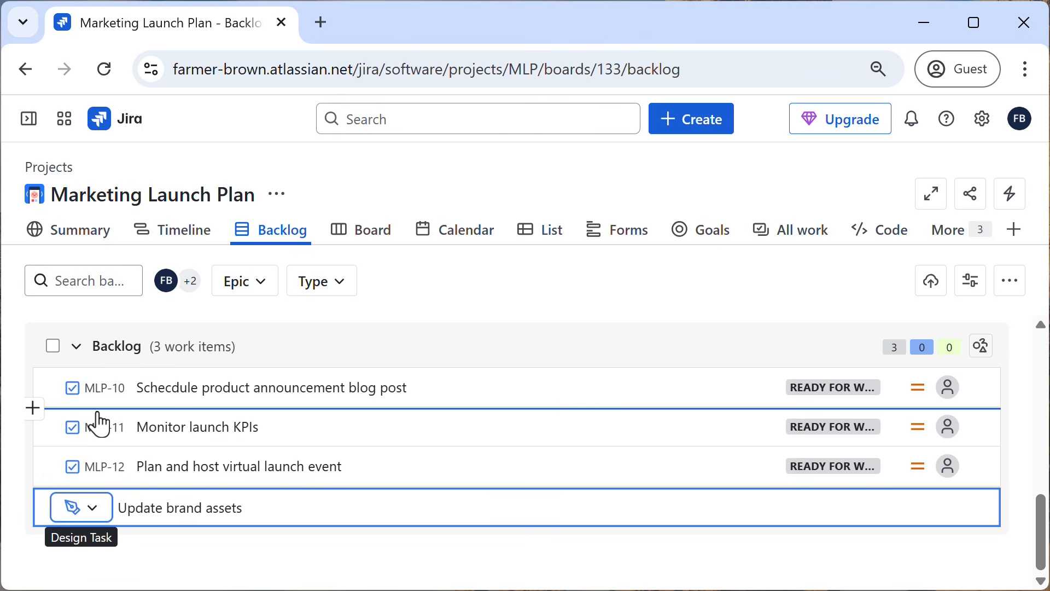
{"action": "left_click", "coordinate": [273, 513]}
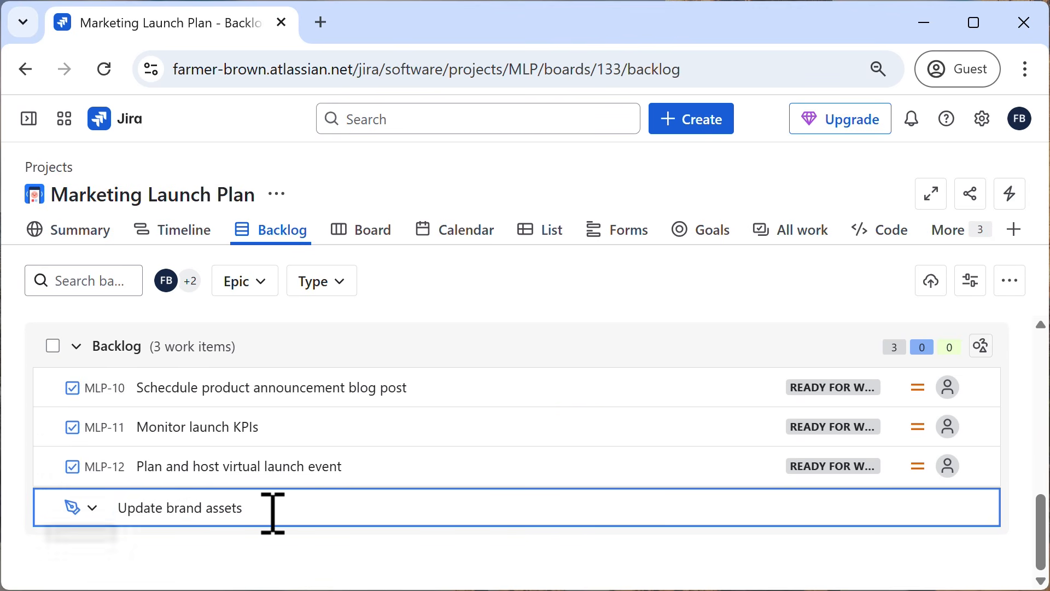
{"action": "key", "text": "Return"}
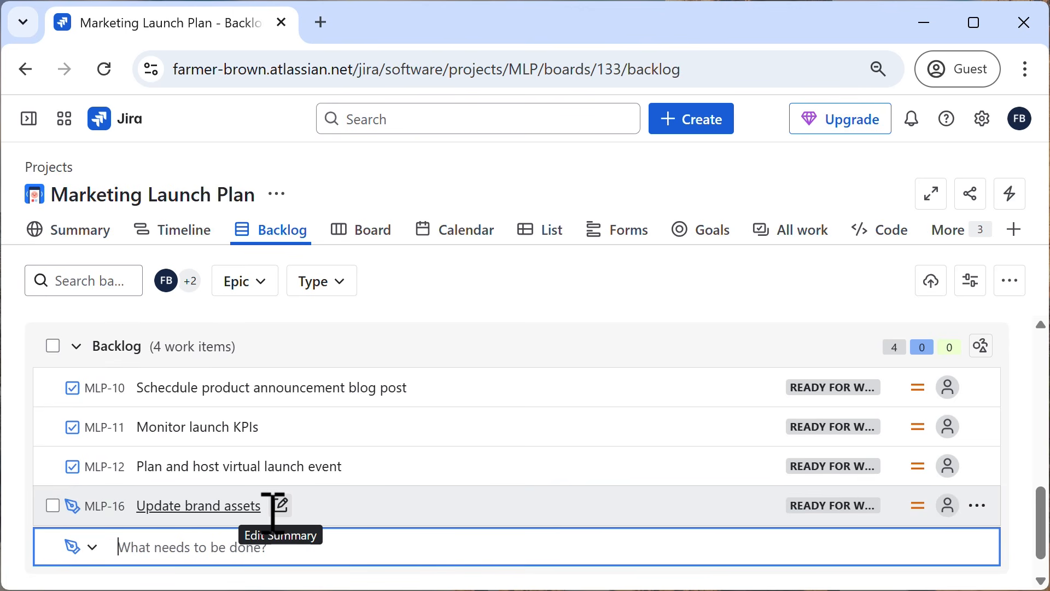
Add a work item of type Task with the summary "set up tracking links" to the backlog.
{"action": "type", "text": "set up"}
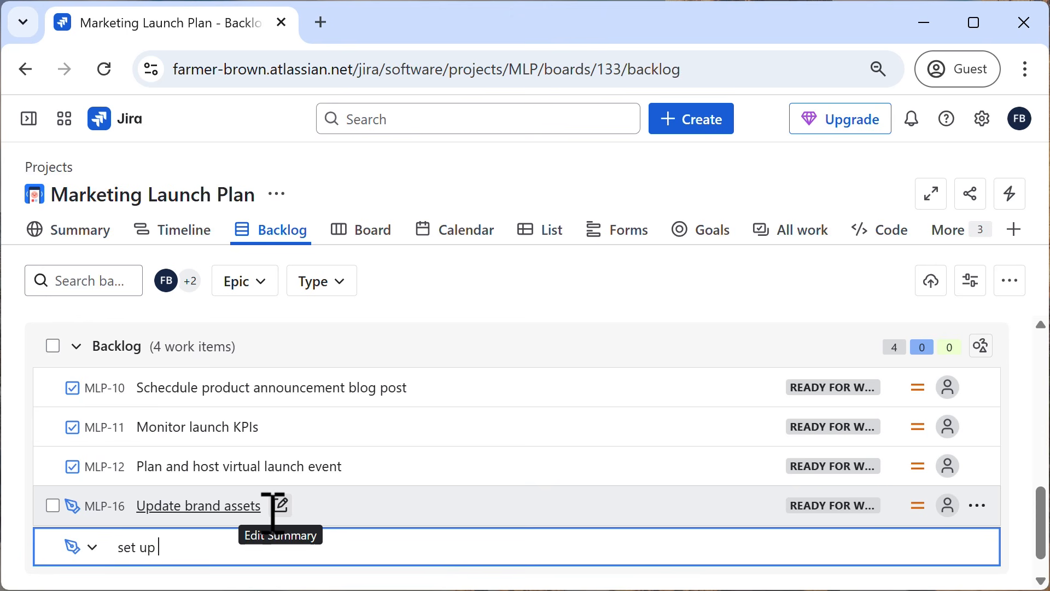
{"action": "type", "text": " tracking links"}
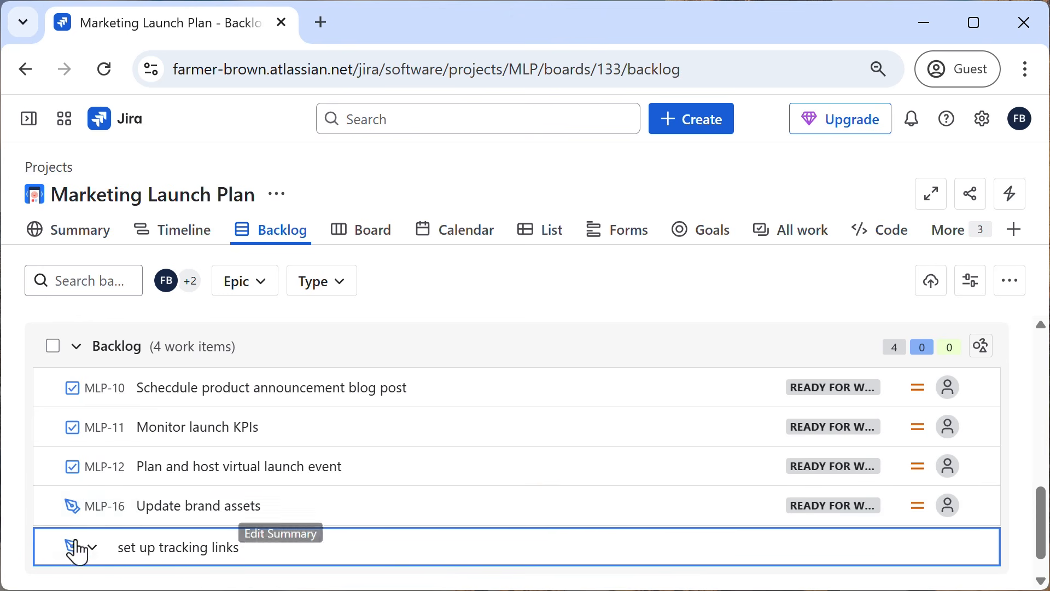
{"action": "left_click", "coordinate": [84, 550]}
{"action": "left_click", "coordinate": [101, 465]}
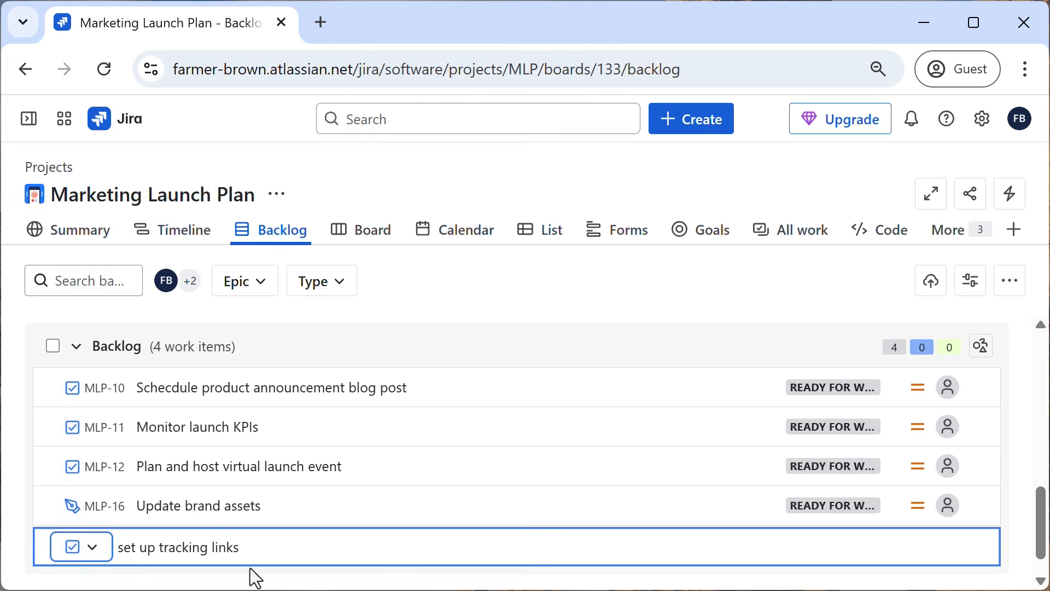
{"action": "left_click", "coordinate": [271, 555]}
{"action": "key", "text": "Return"}
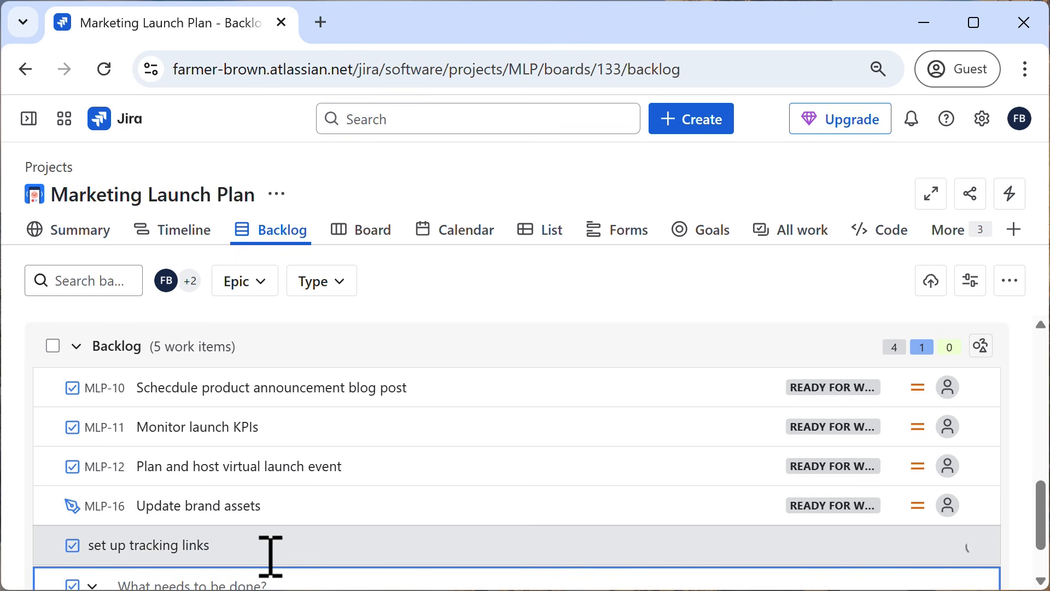
Add a task with the summary "update style guide" to the backlog.
{"action": "type", "text": "update "}
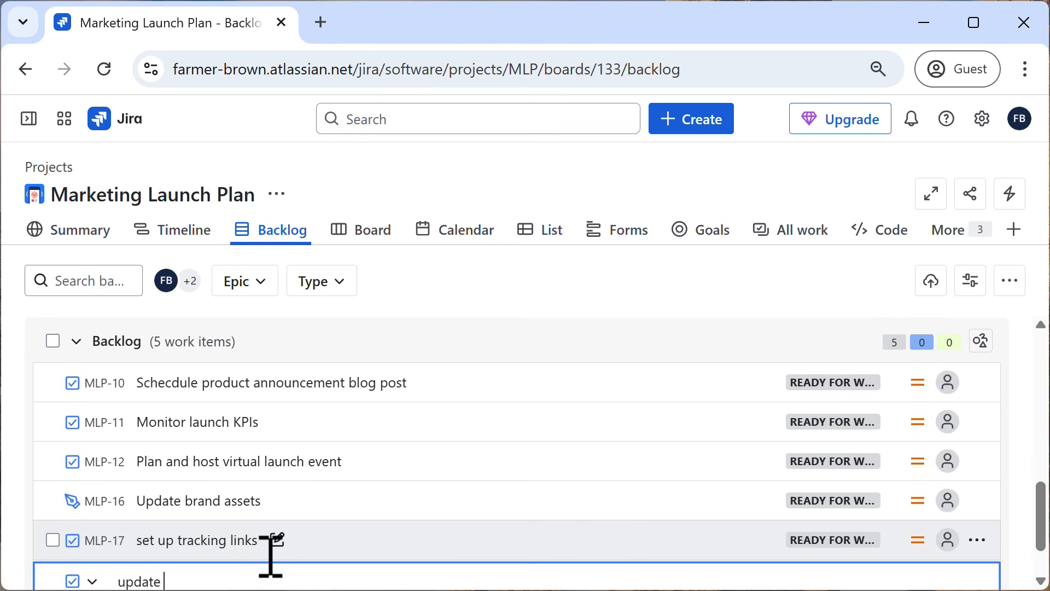
{"action": "type", "text": "style guide"}
{"action": "key", "text": "Return"}
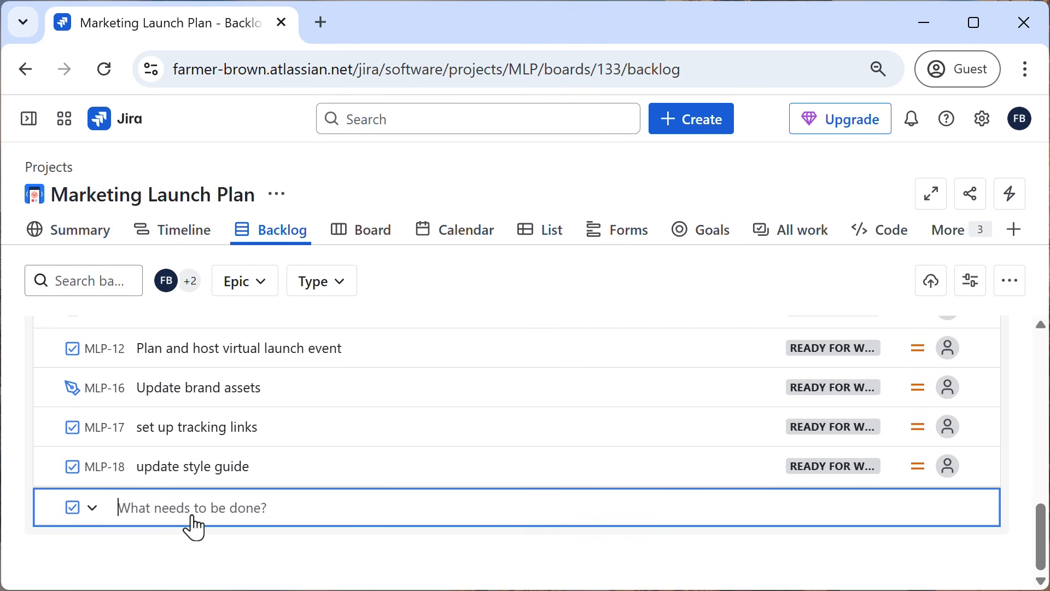
Add a task with the summary "coordinate with Sales on launch timing" to the backlog.
{"action": "type", "text": "coordinate with "}
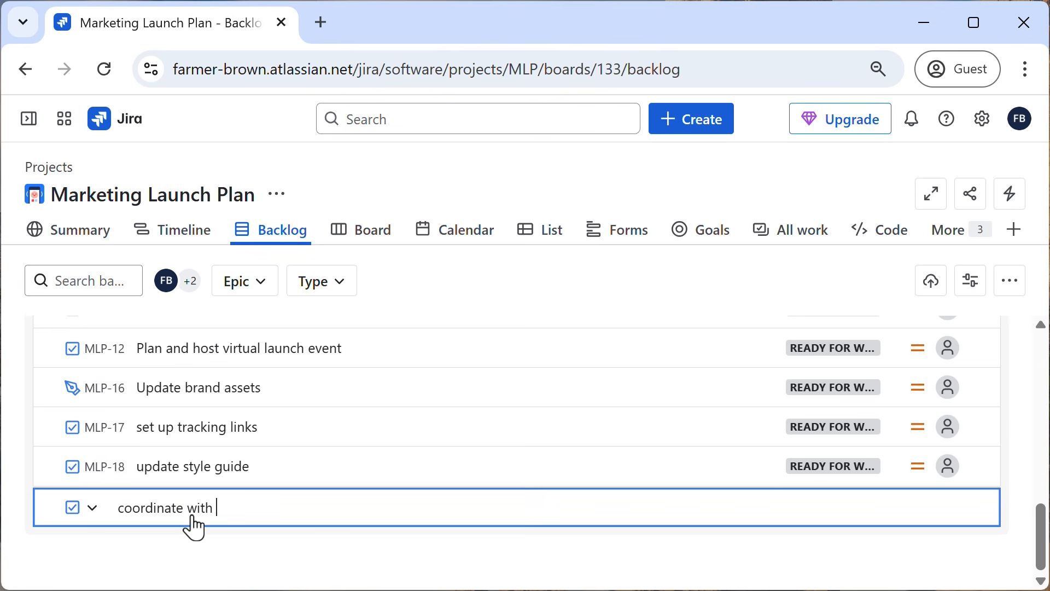
{"action": "type", "text": "Sales on launch tim"}
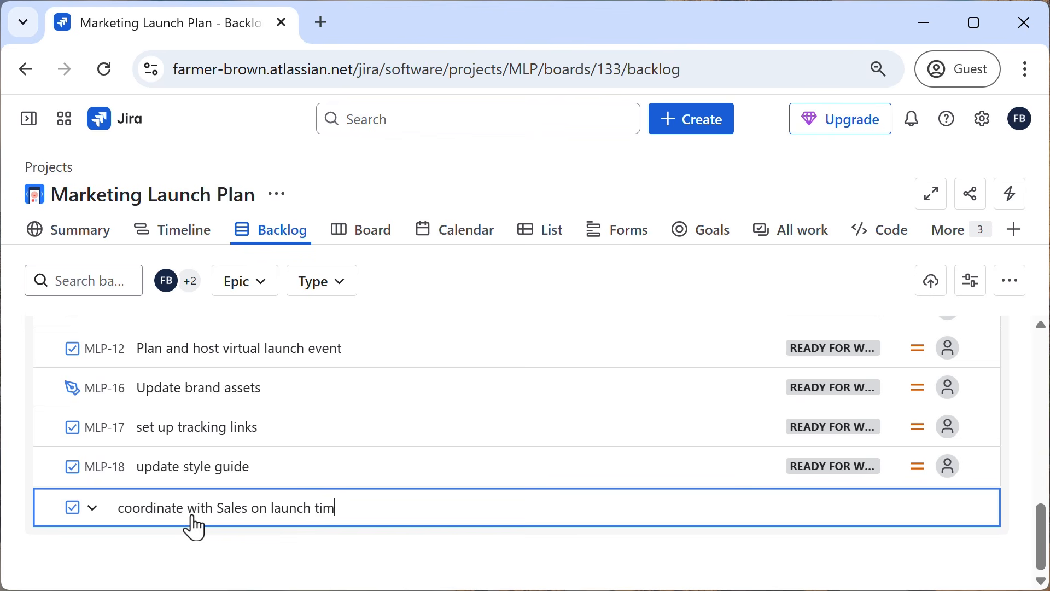
{"action": "type", "text": "ing"}
{"action": "key", "text": "Return"}
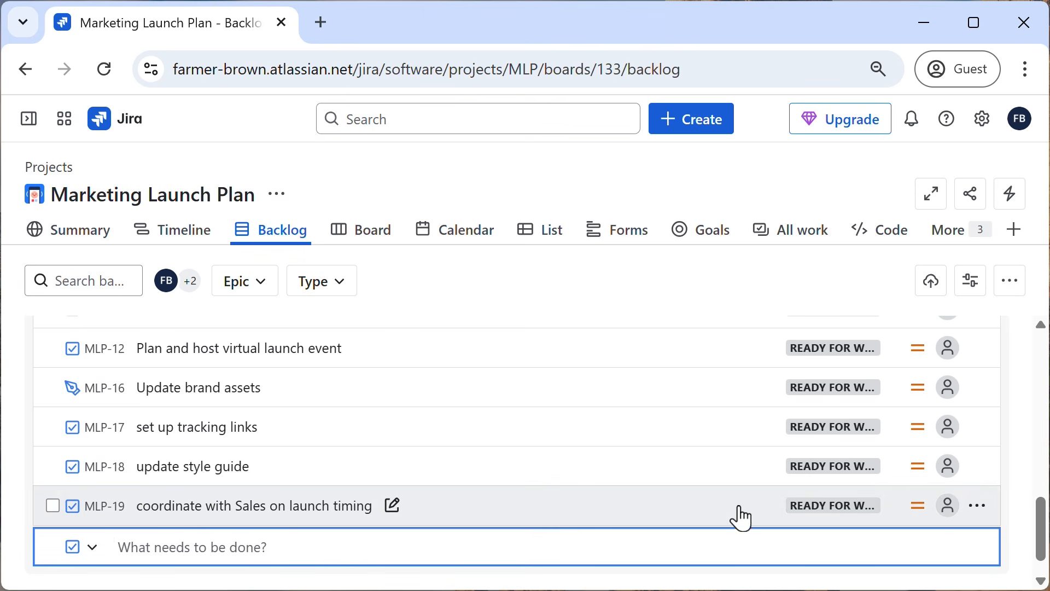
Set the priority of "coordinate with Sales on launch timing" to Highest and assign it to the member with initials FB.
{"action": "left_click", "coordinate": [919, 506]}
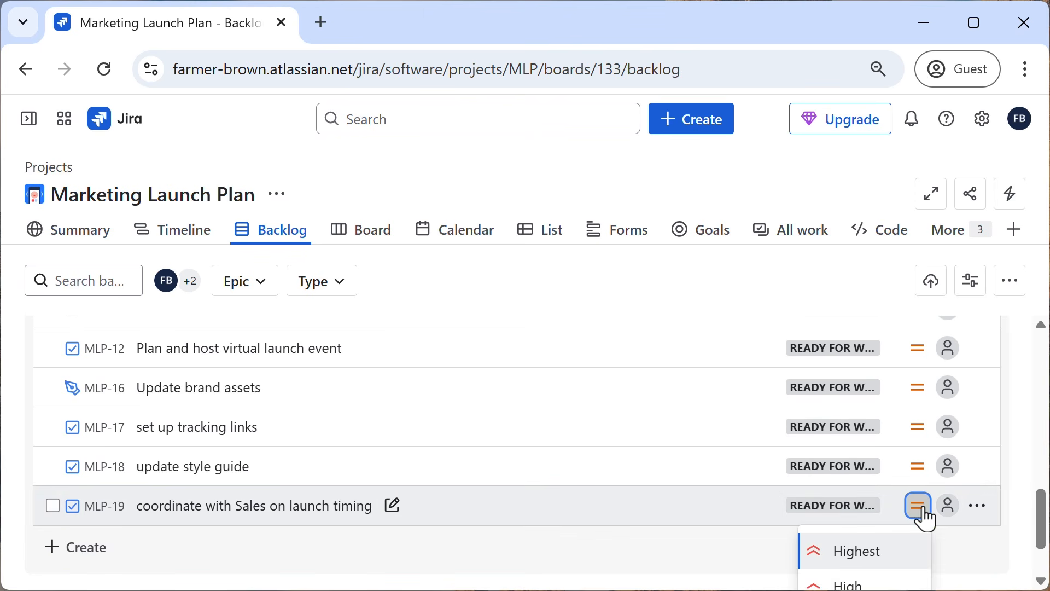
{"action": "left_click", "coordinate": [853, 553]}
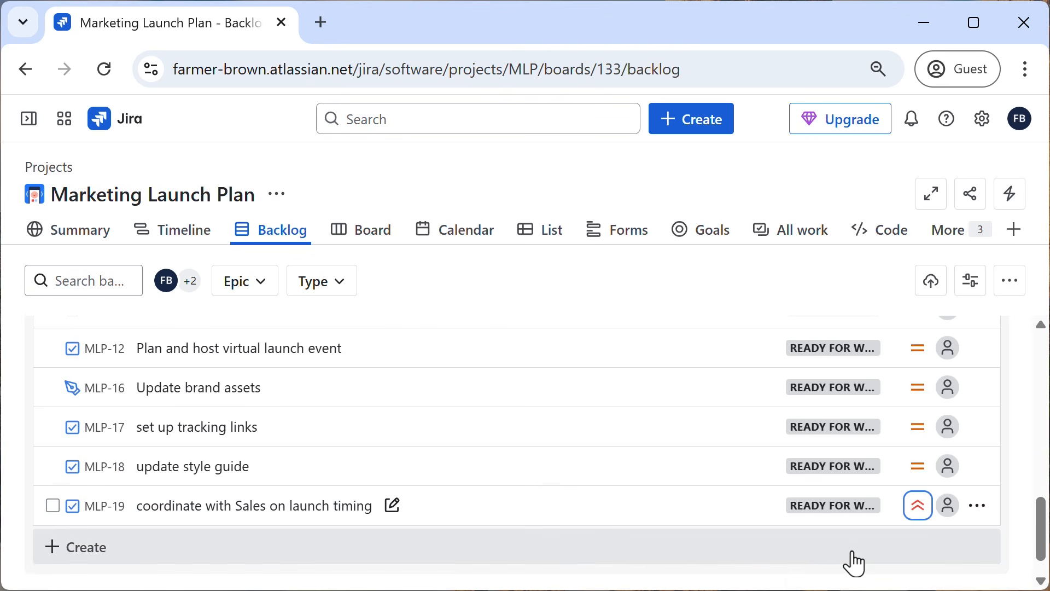
{"action": "left_click", "coordinate": [949, 506]}
{"action": "left_click", "coordinate": [754, 522]}
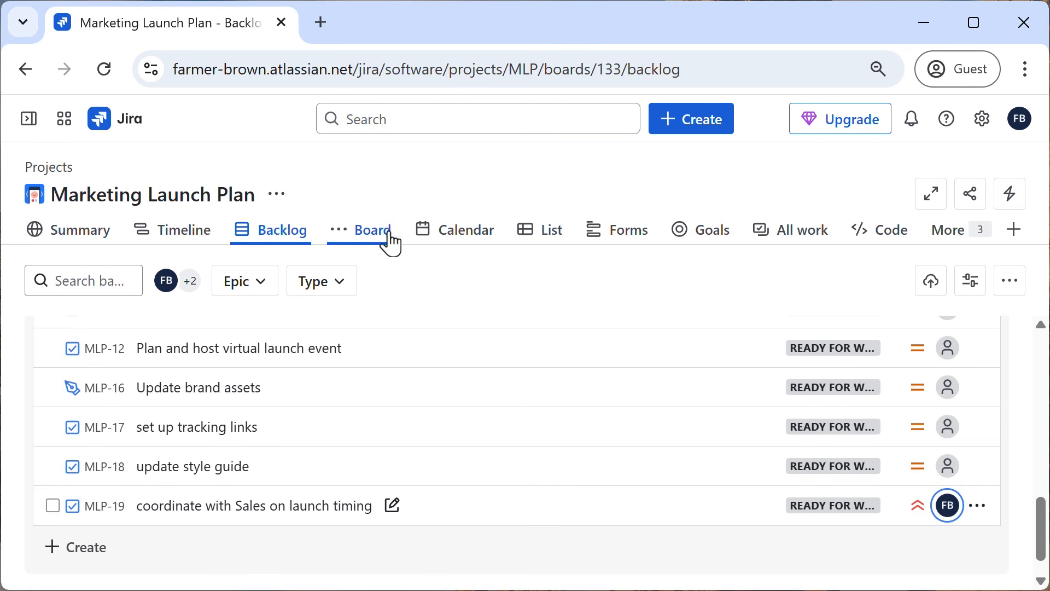
Switch from the backlog to the project's Board.
{"action": "left_click", "coordinate": [373, 232]}
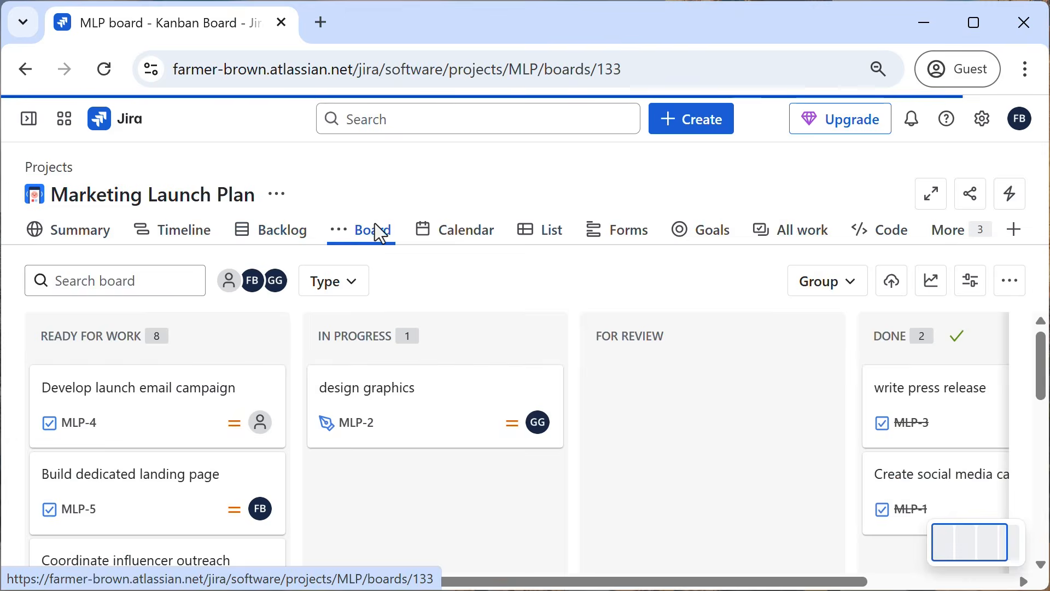
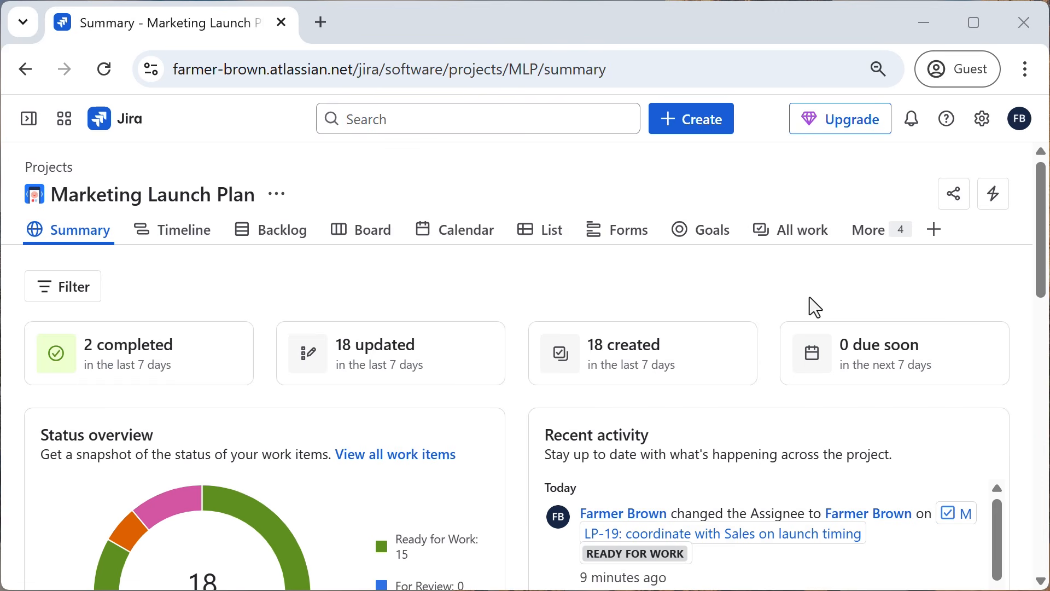
View the project's Board and Backlog and open its List view of all work items.
{"action": "left_click", "coordinate": [373, 231]}
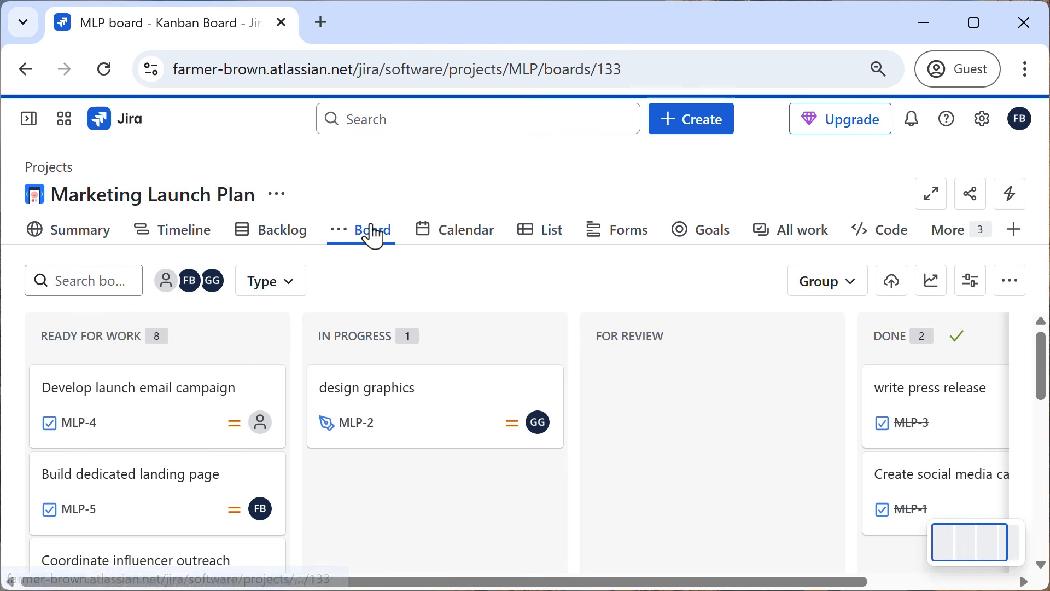
{"action": "left_click", "coordinate": [284, 241]}
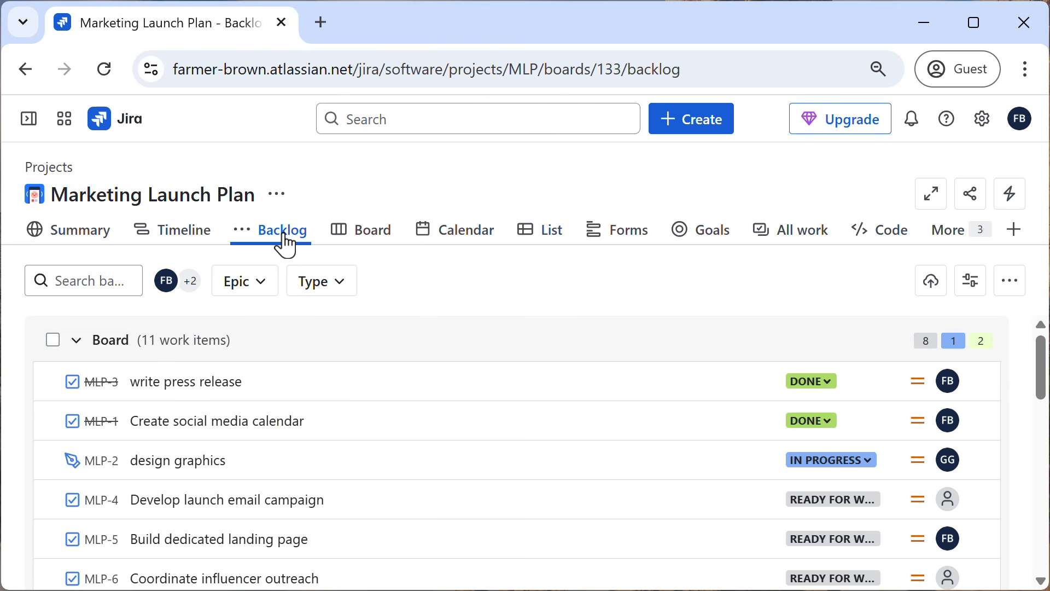
{"action": "left_click", "coordinate": [546, 239]}
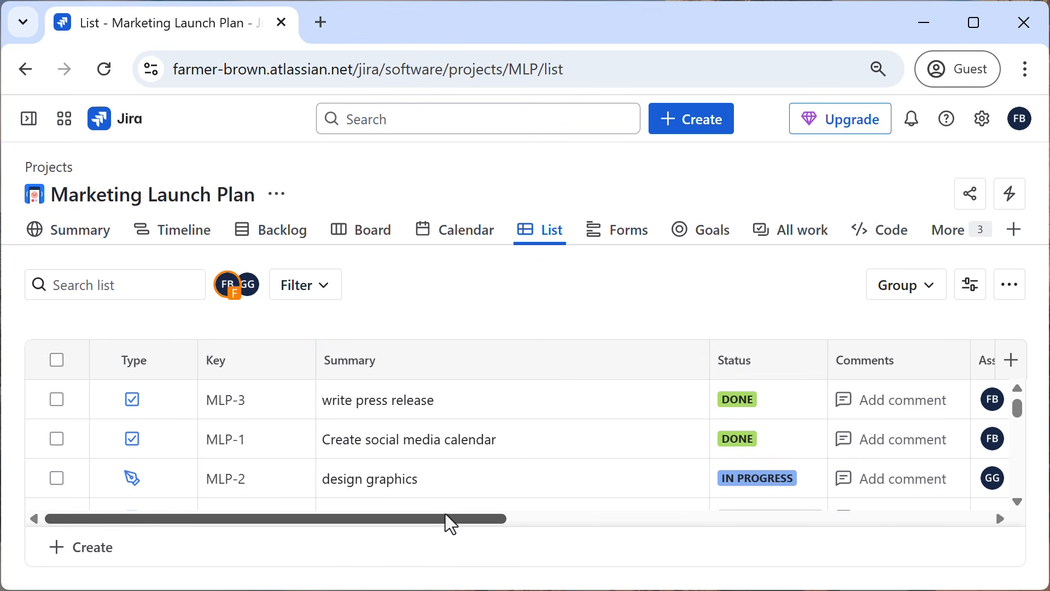
{"action": "left_click_drag", "start_coordinate": [448, 521], "coordinate": [243, 511]}
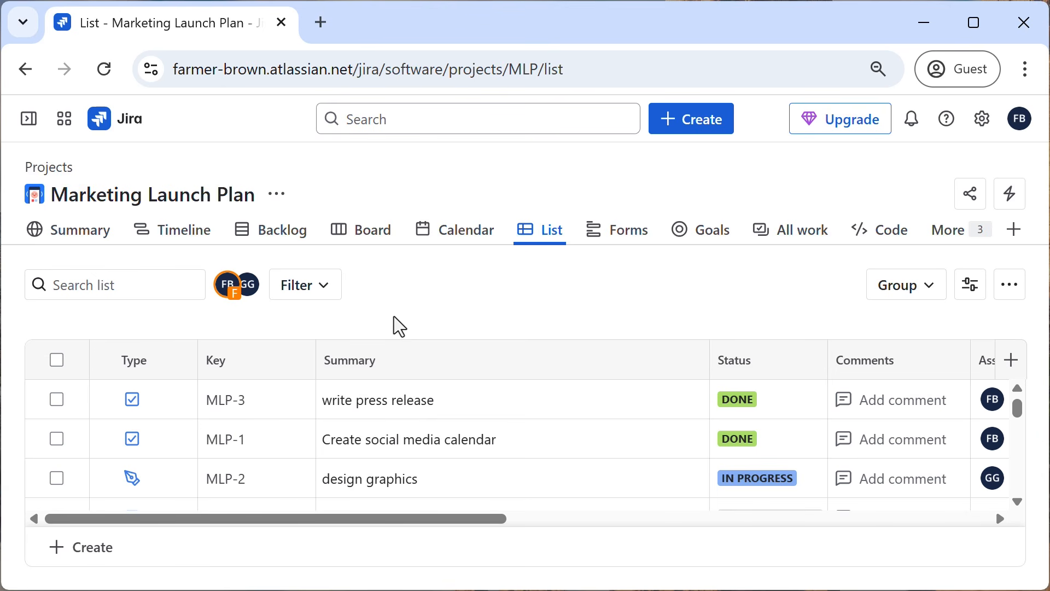
Search the list for "MLP-6" and for "sales", and clear the search.
{"action": "left_click", "coordinate": [111, 286]}
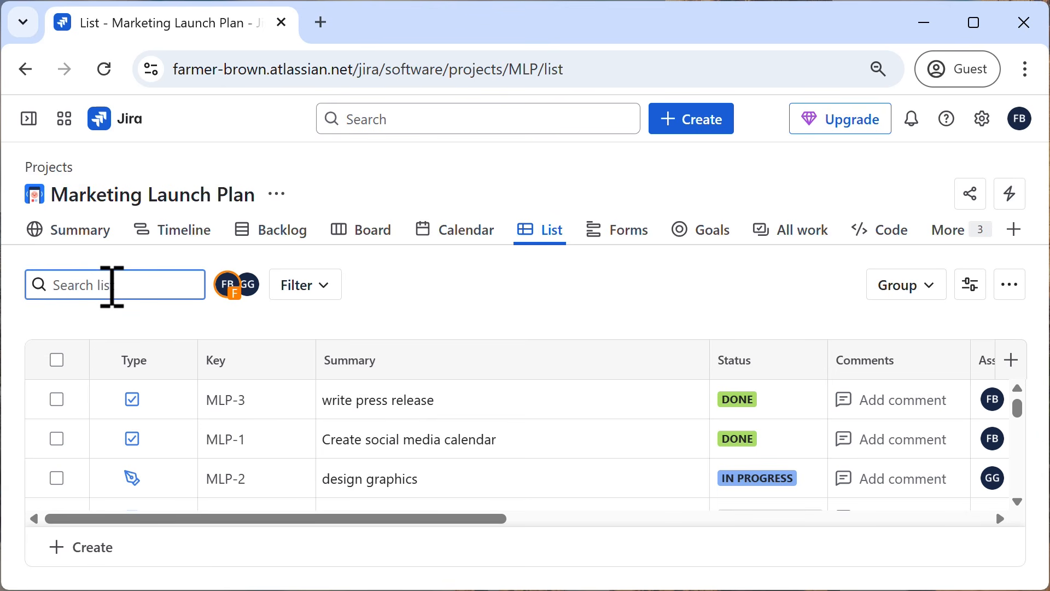
{"action": "type", "text": "MLP-6"}
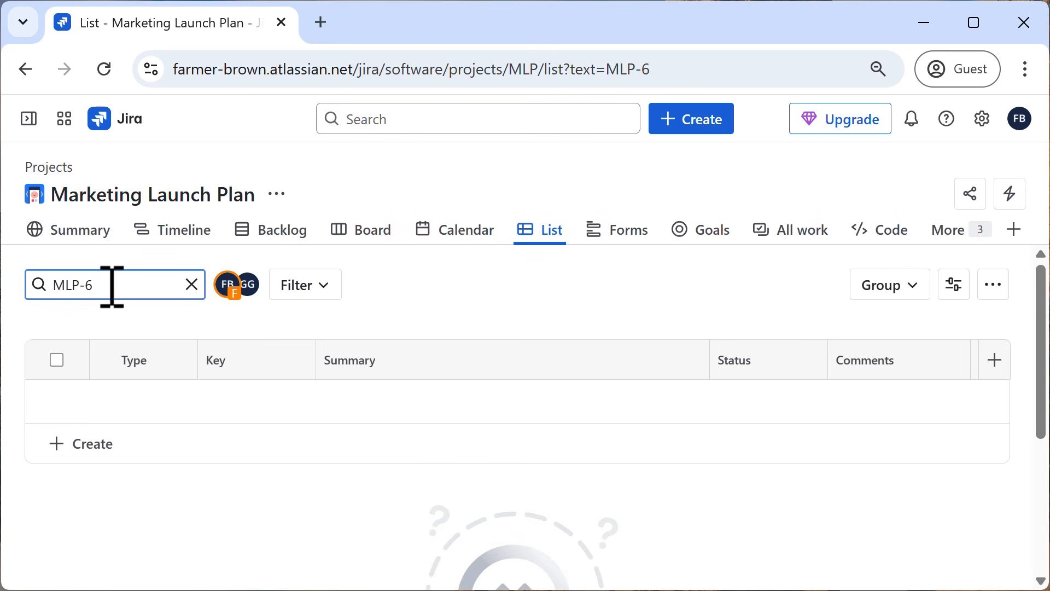
{"action": "left_click_drag", "start_coordinate": [111, 286], "coordinate": [56, 285]}
{"action": "type", "text": "sales"}
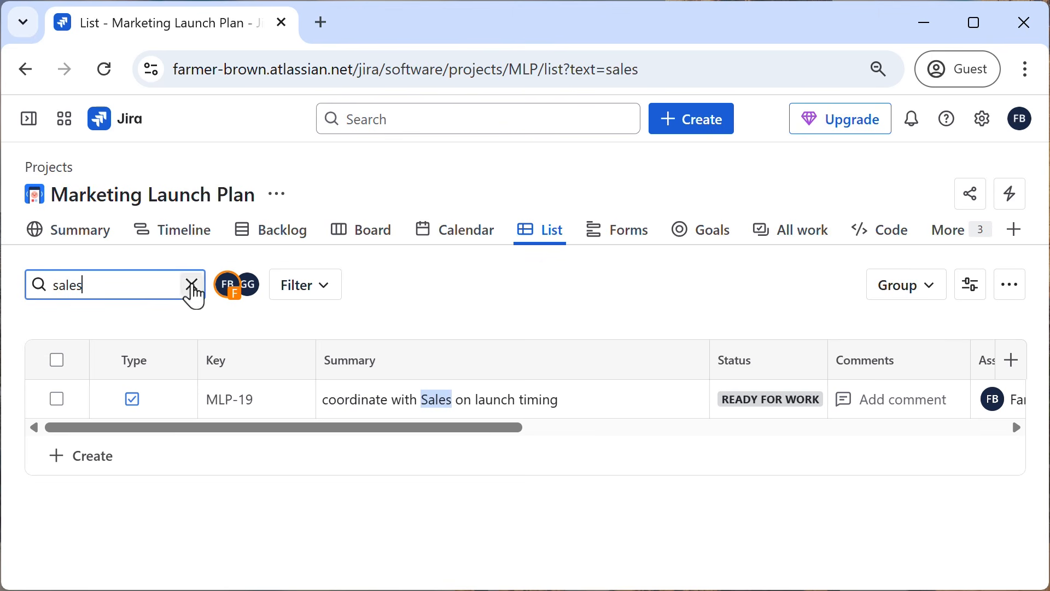
{"action": "left_click", "coordinate": [192, 284]}
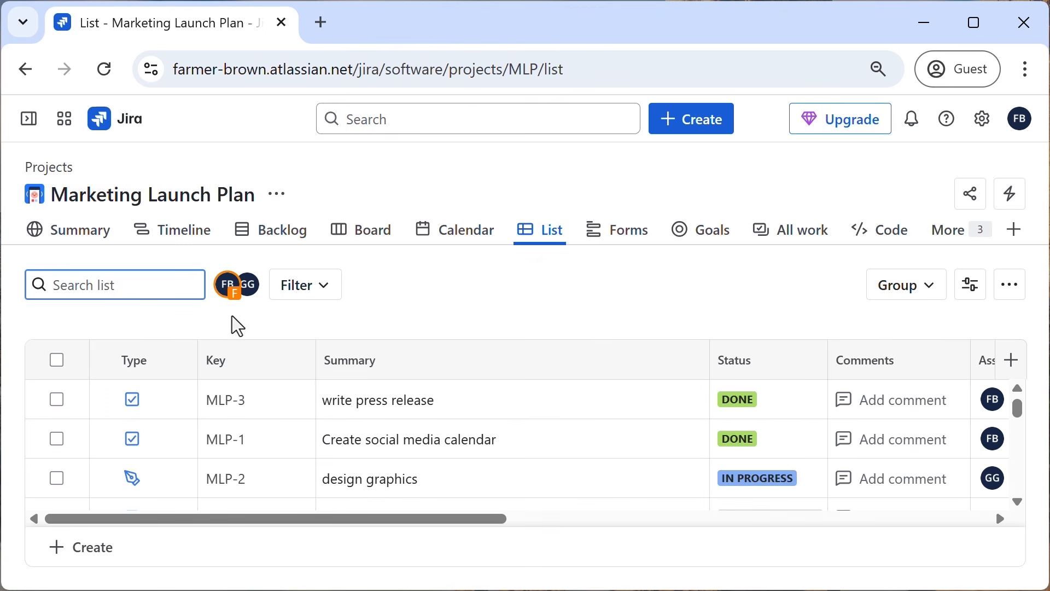
Filter the list to the assignee with initials GG, check the Assignee column, and remove the filter.
{"action": "left_click", "coordinate": [248, 285]}
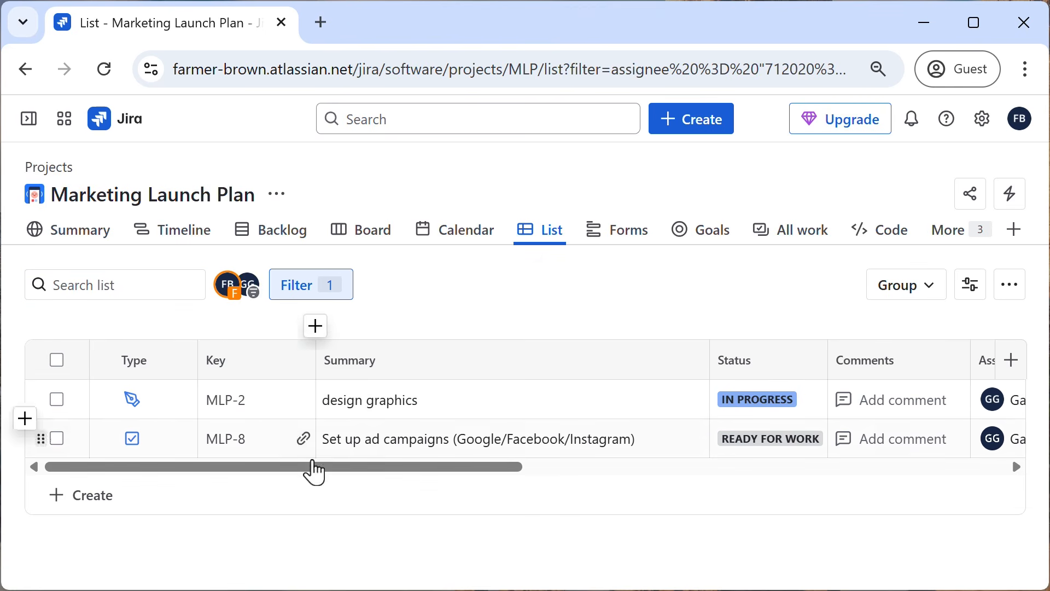
{"action": "left_click_drag", "start_coordinate": [312, 469], "coordinate": [438, 473]}
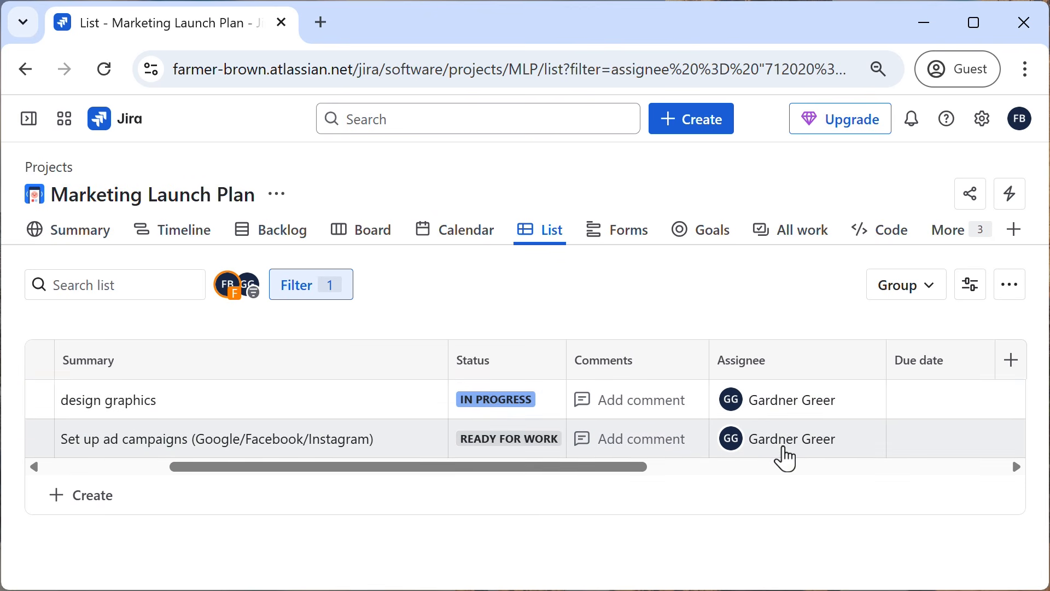
{"action": "left_click", "coordinate": [251, 289]}
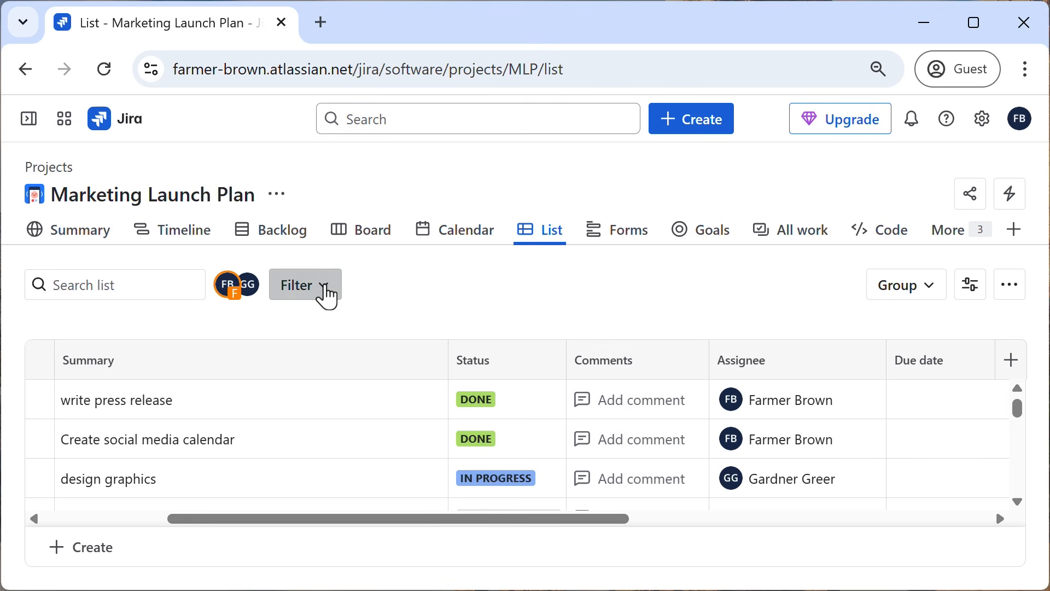
Filter the list to work items with Highest priority.
{"action": "left_click", "coordinate": [328, 296]}
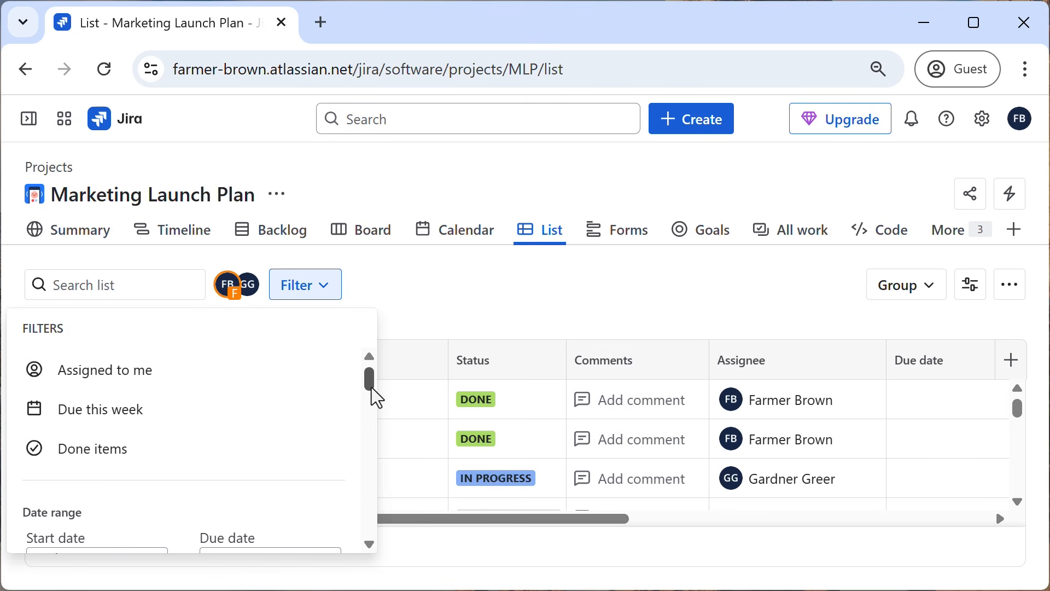
{"action": "scroll", "coordinate": [373, 391], "scroll_direction": "down", "scroll_amount": 2}
{"action": "left_click_drag", "start_coordinate": [378, 404], "coordinate": [364, 456]}
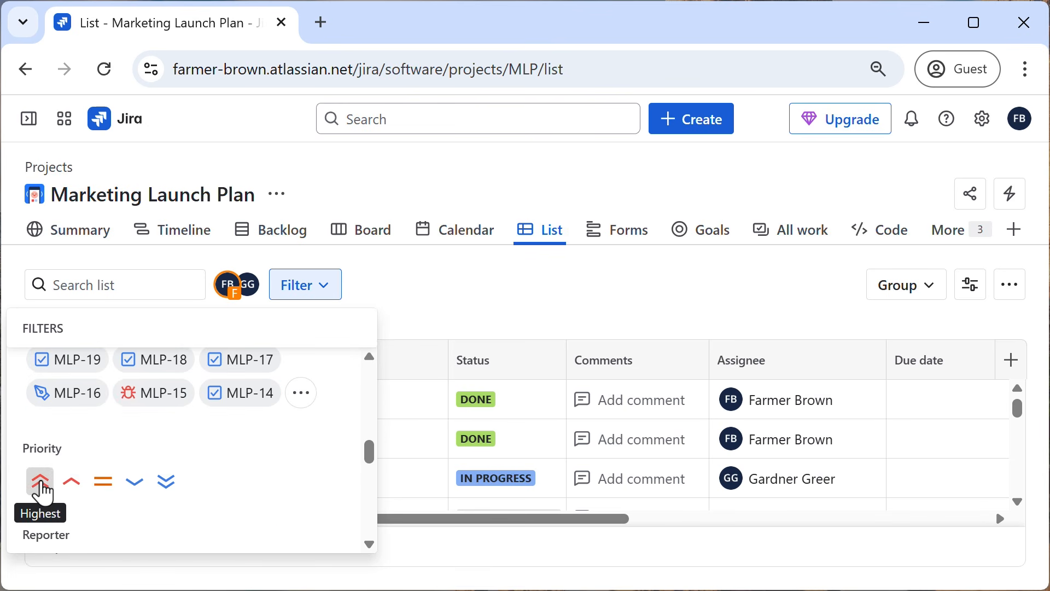
{"action": "left_click", "coordinate": [41, 484]}
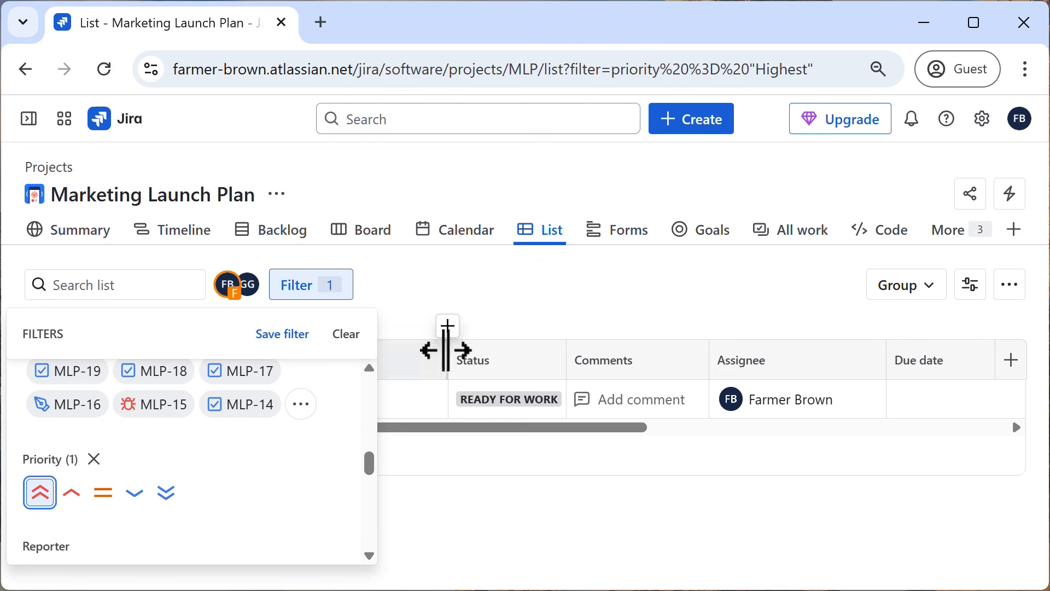
{"action": "left_click", "coordinate": [507, 299]}
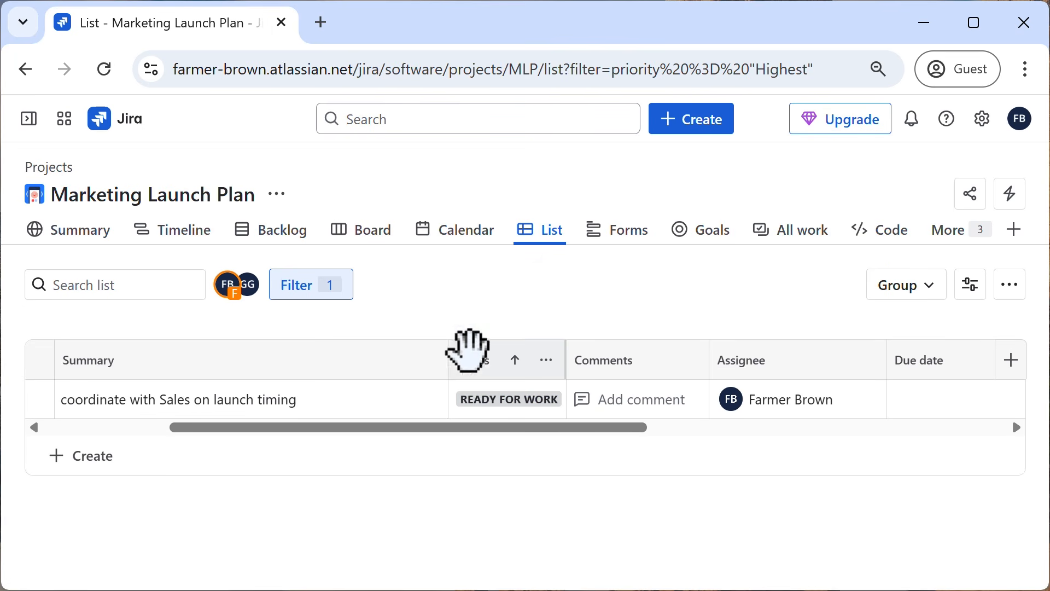
Clear the priority filter from the list.
{"action": "left_click", "coordinate": [332, 300]}
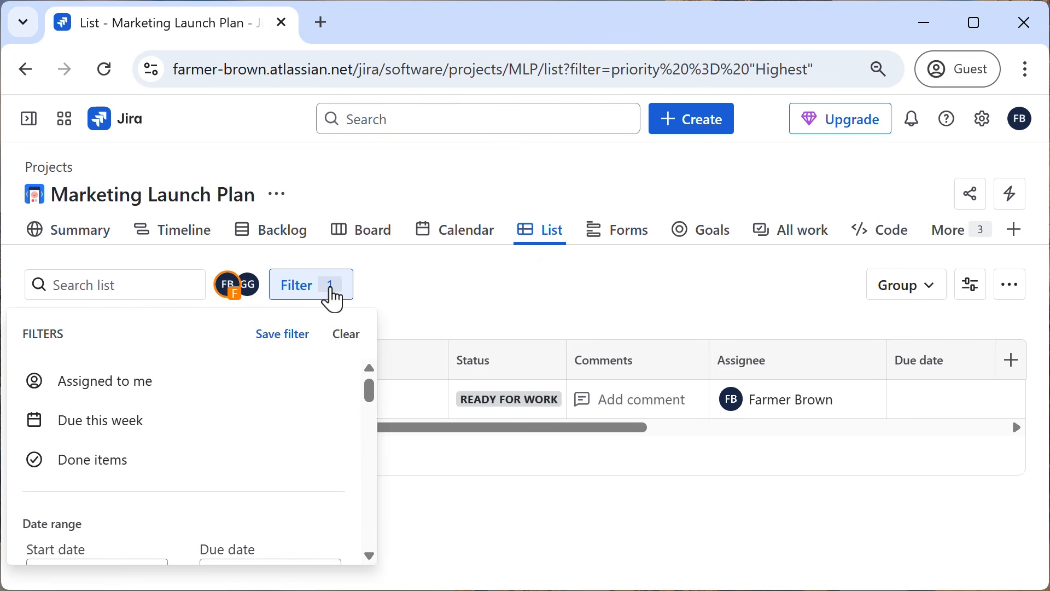
{"action": "left_click", "coordinate": [350, 335]}
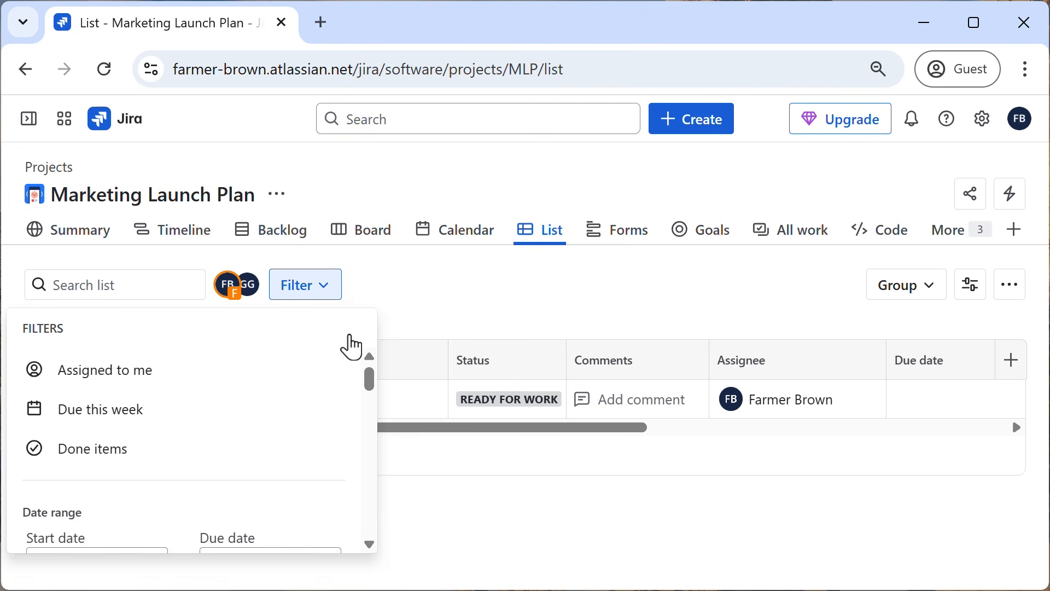
{"action": "left_click", "coordinate": [465, 301]}
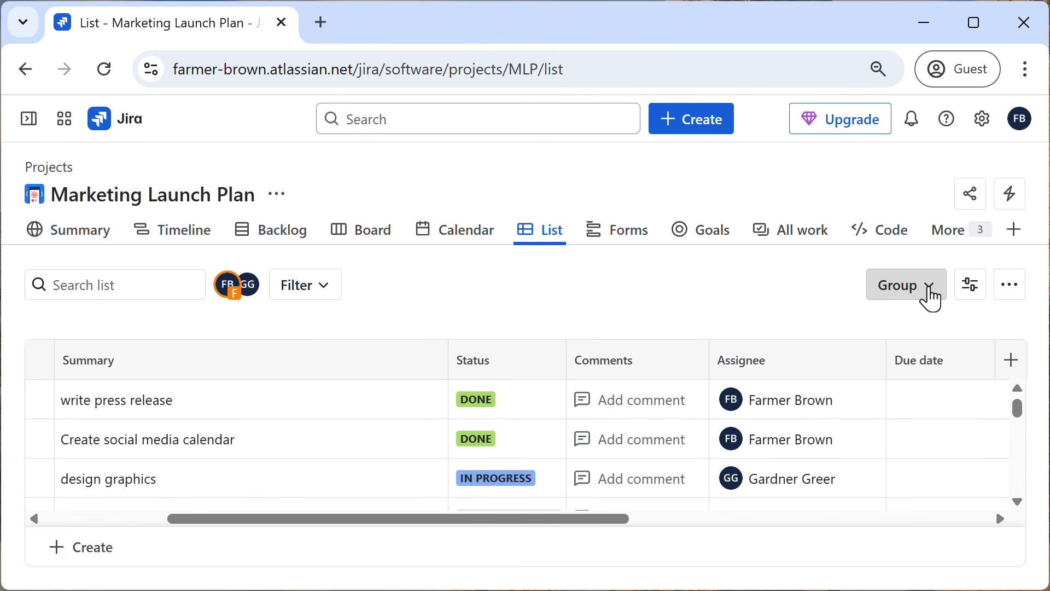
Group the work items in the list by Assignee.
{"action": "left_click", "coordinate": [933, 298]}
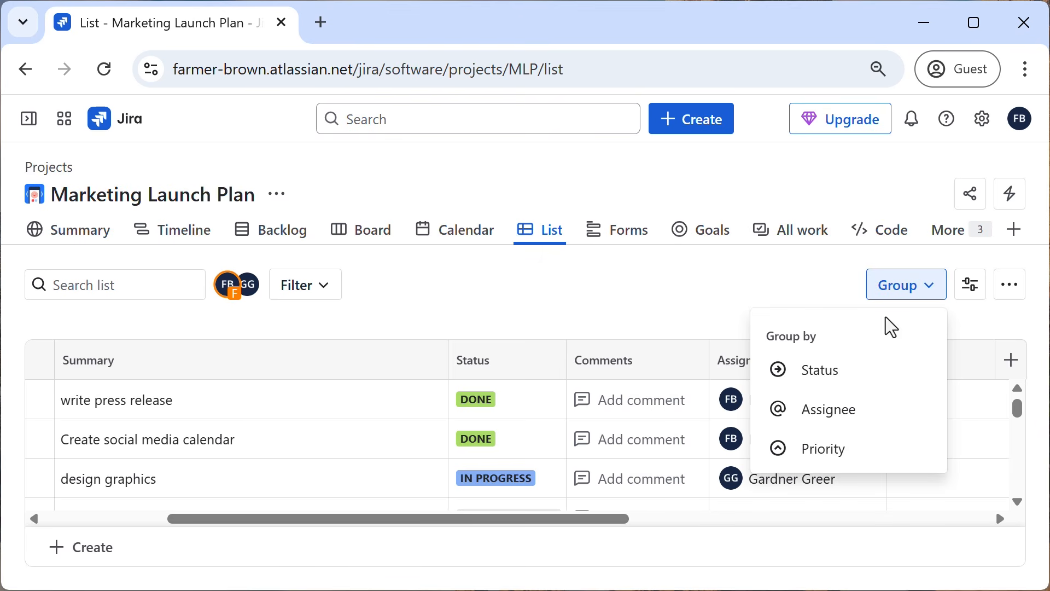
{"action": "left_click", "coordinate": [835, 425]}
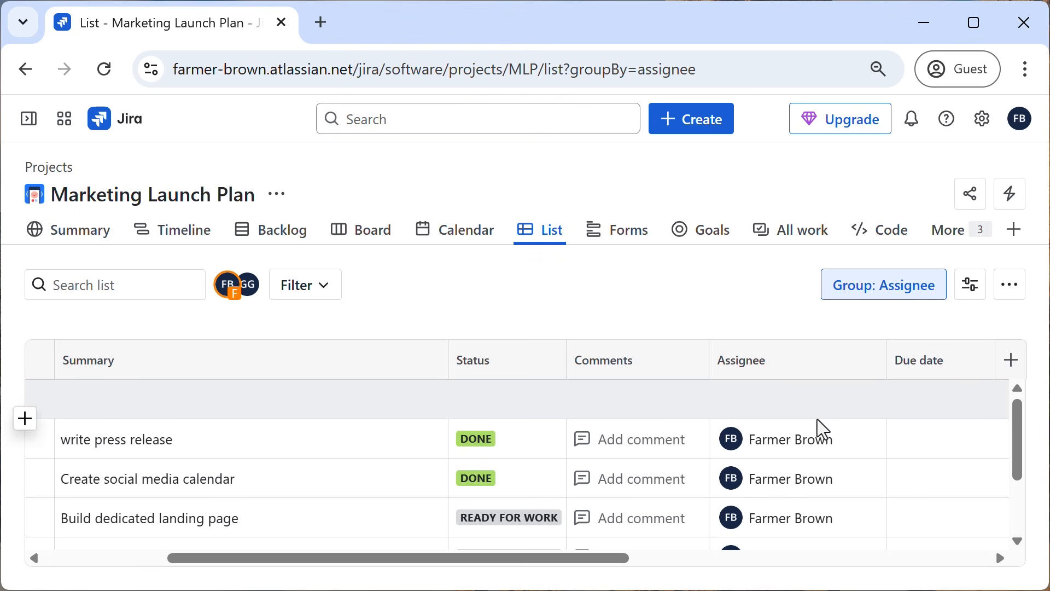
{"action": "left_click_drag", "start_coordinate": [519, 549], "coordinate": [251, 566]}
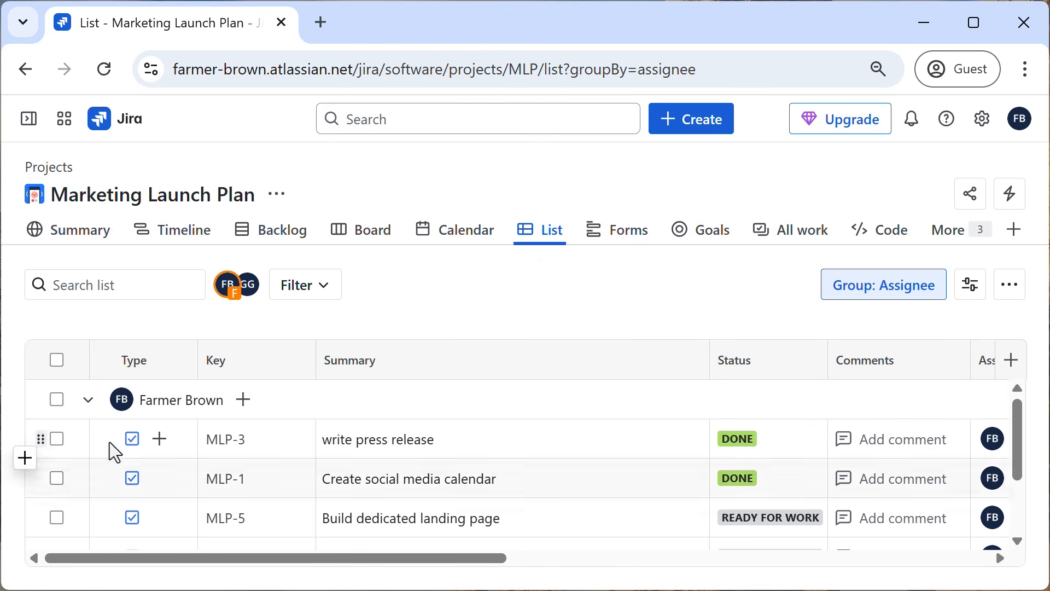
Expand and collapse the assignee groups one by one, including Unassigned, and clear the grouping.
{"action": "left_click", "coordinate": [86, 406]}
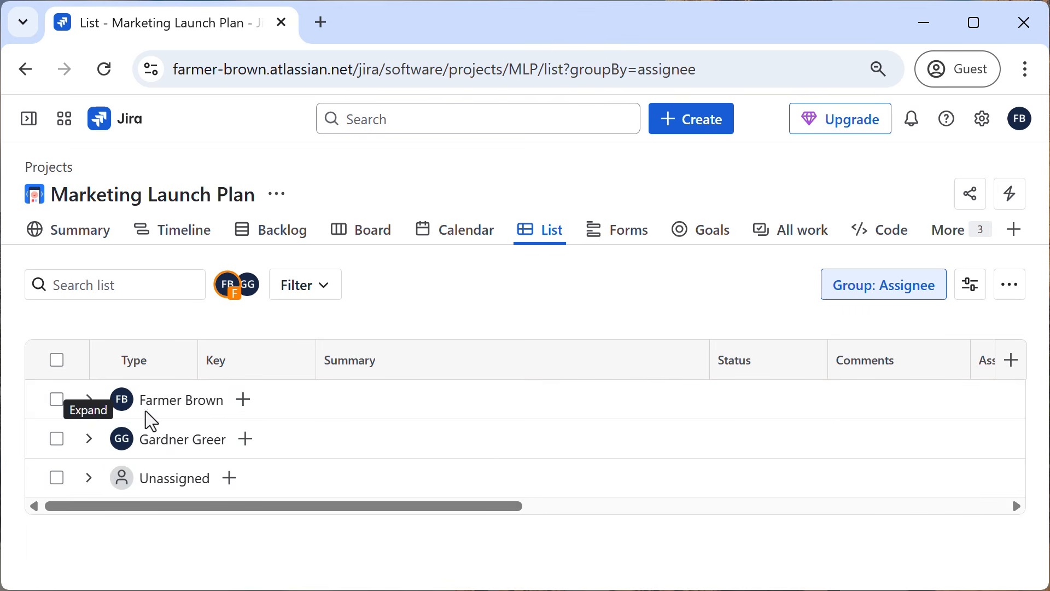
{"action": "left_click", "coordinate": [88, 405]}
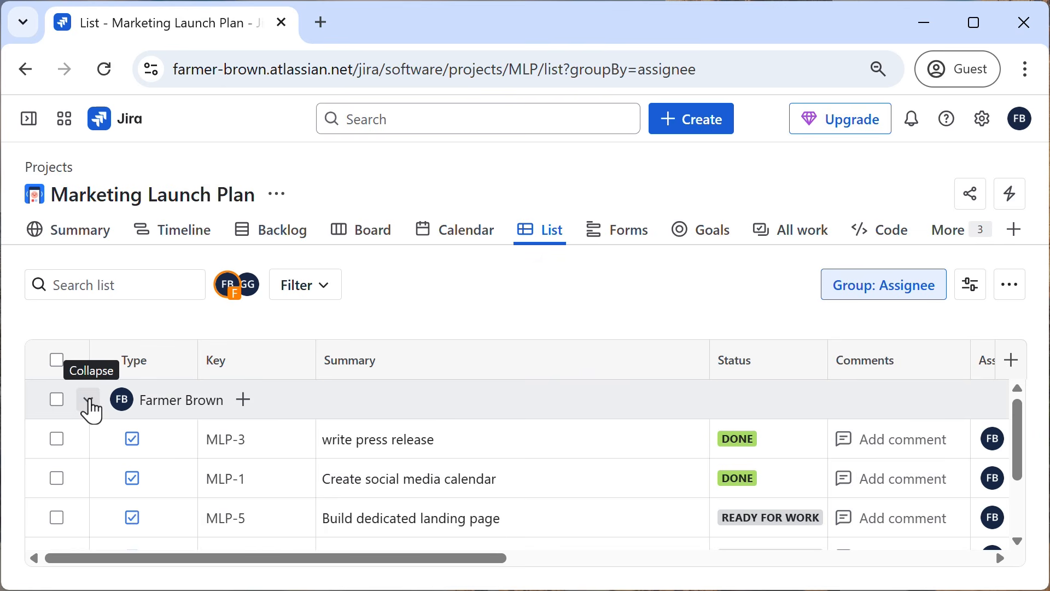
{"action": "left_click", "coordinate": [90, 407]}
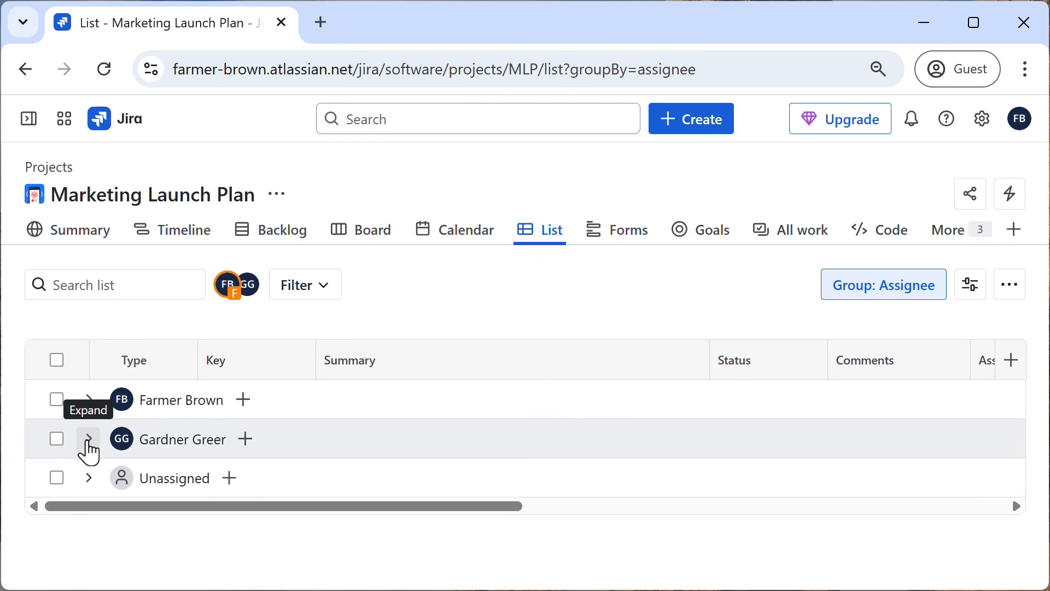
{"action": "left_click", "coordinate": [86, 444]}
{"action": "left_click", "coordinate": [86, 444]}
{"action": "left_click", "coordinate": [88, 477]}
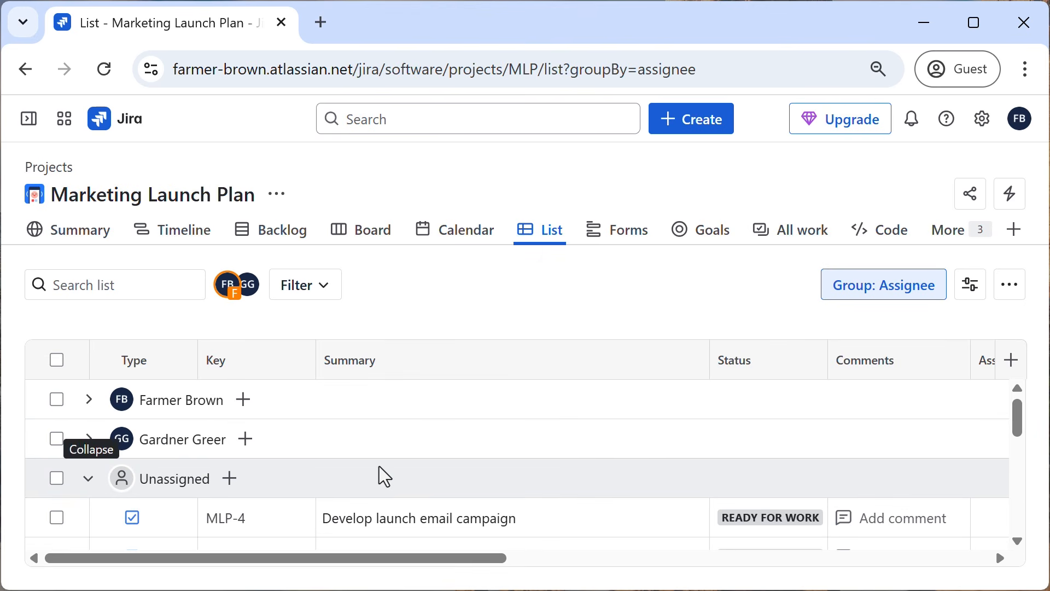
{"action": "scroll", "coordinate": [332, 475], "scroll_direction": "down", "scroll_amount": 2}
{"action": "scroll", "coordinate": [206, 480], "scroll_direction": "up", "scroll_amount": 2}
{"action": "left_click", "coordinate": [85, 484]}
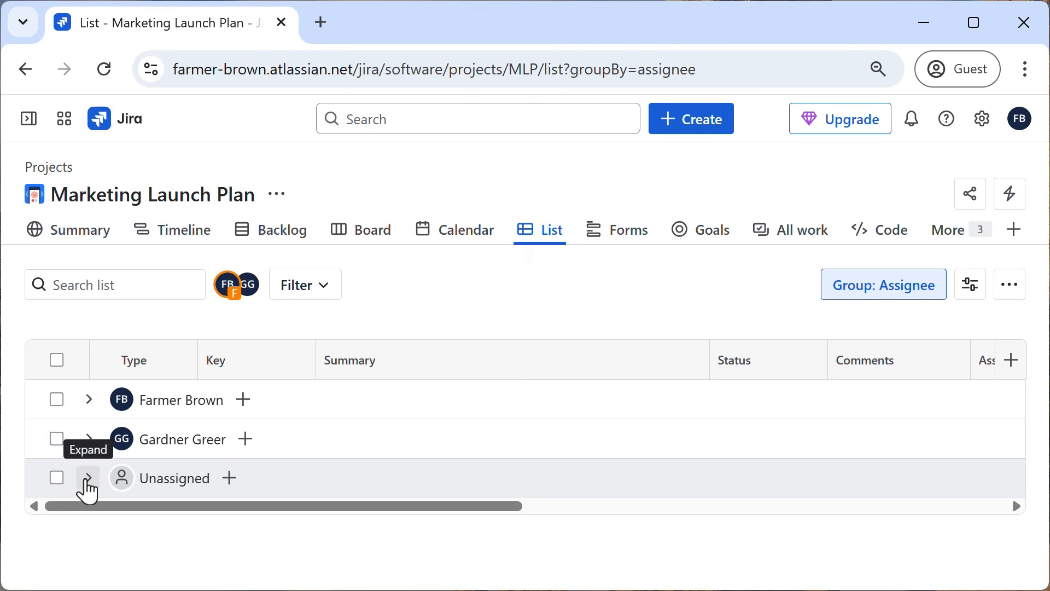
{"action": "left_click", "coordinate": [916, 300]}
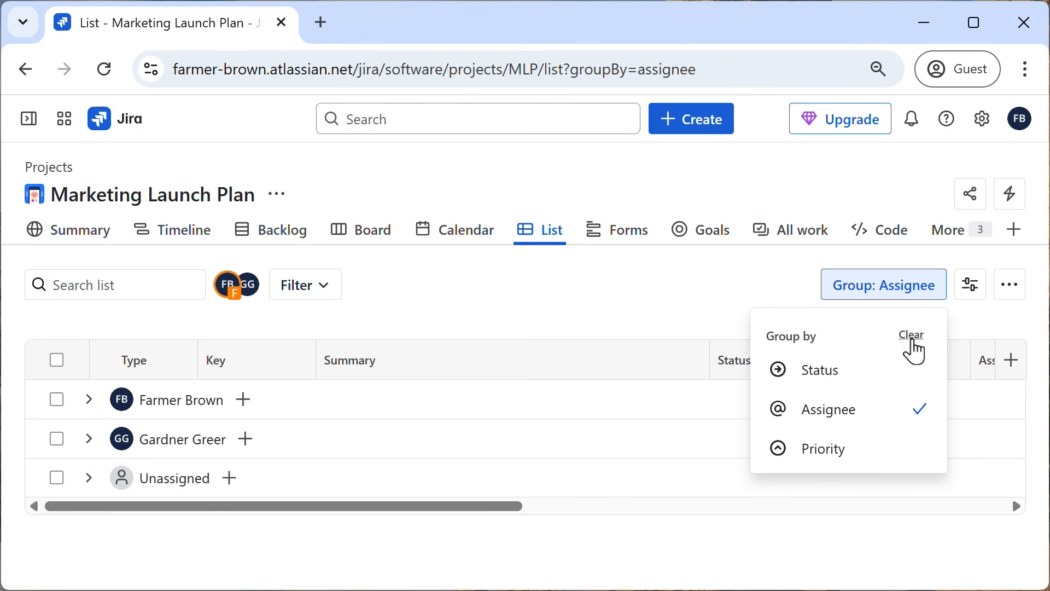
{"action": "left_click", "coordinate": [911, 335]}
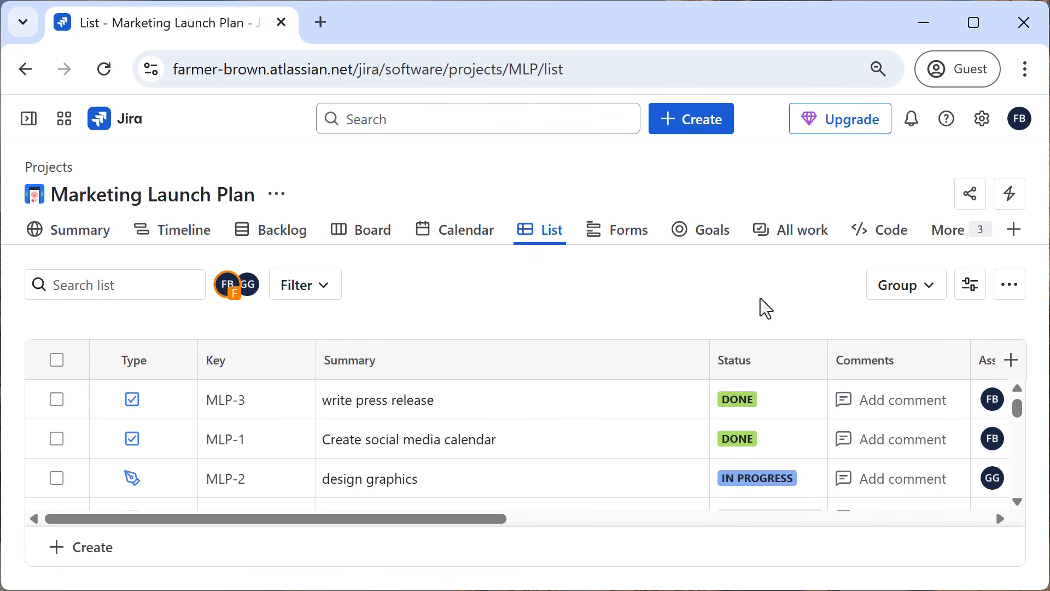
Hide the done items in the list through the view settings.
{"action": "left_click", "coordinate": [970, 295]}
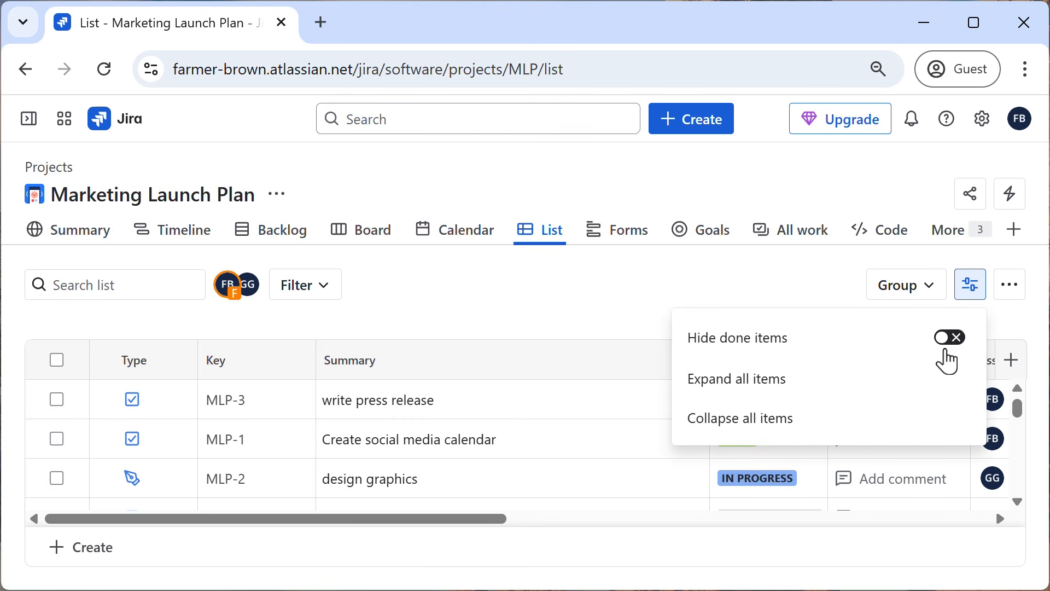
{"action": "left_click", "coordinate": [951, 346]}
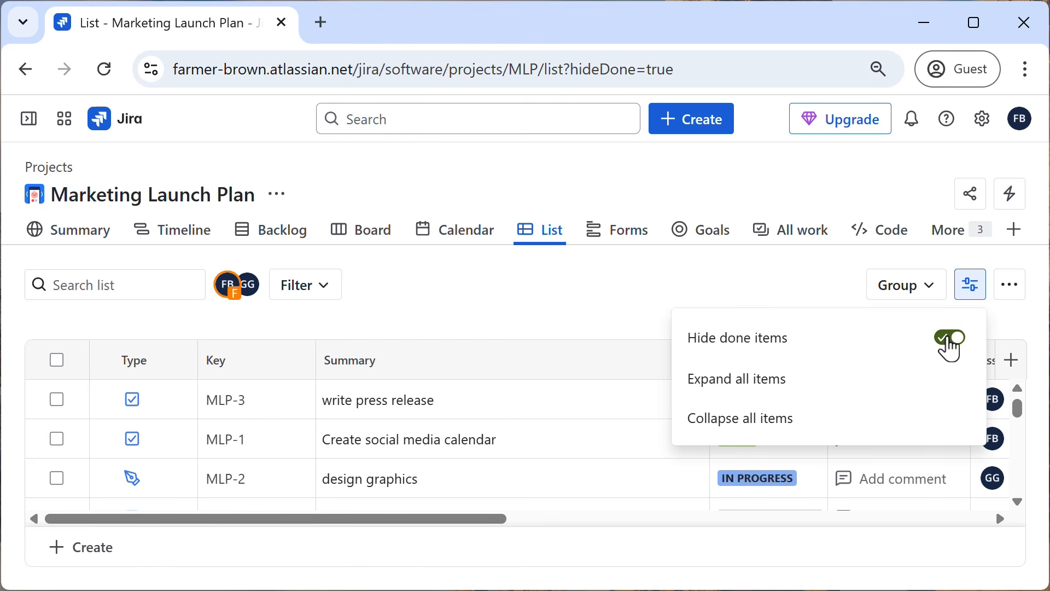
{"action": "left_click", "coordinate": [781, 300]}
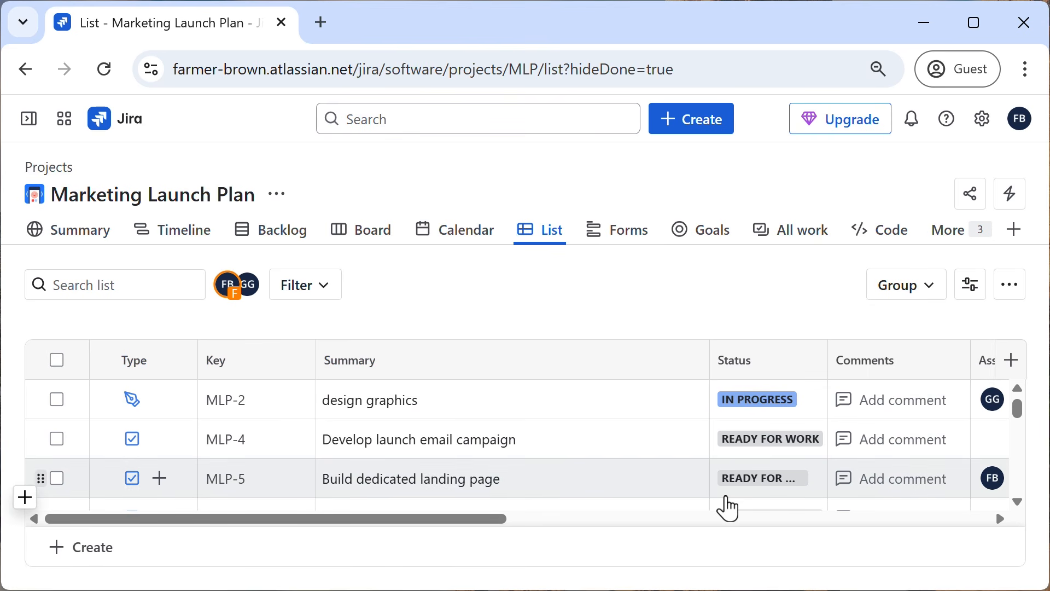
Turn off hiding of done items so the list includes them again.
{"action": "left_click", "coordinate": [972, 295]}
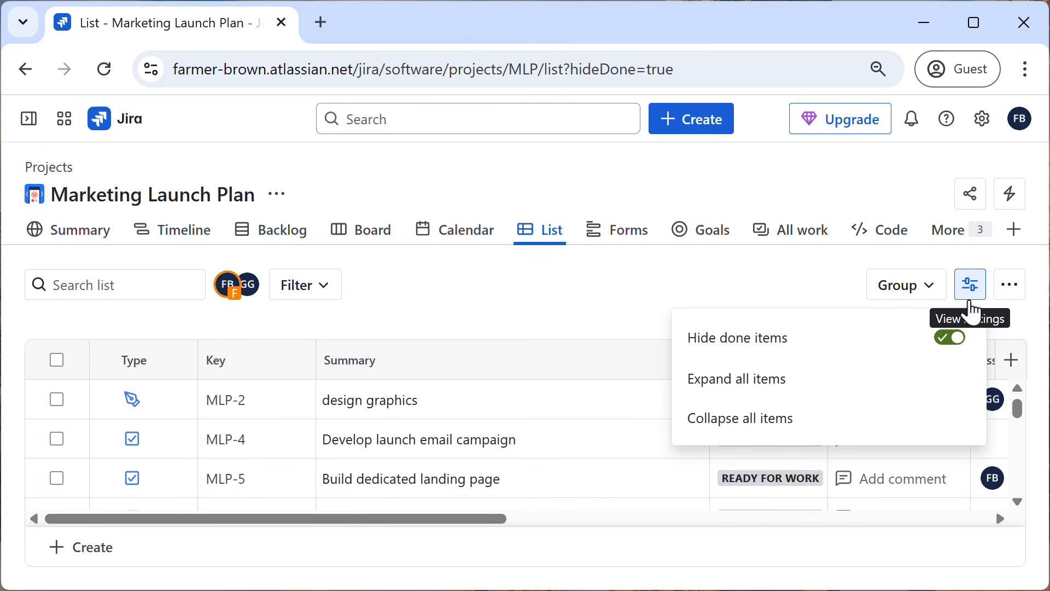
{"action": "left_click", "coordinate": [945, 337]}
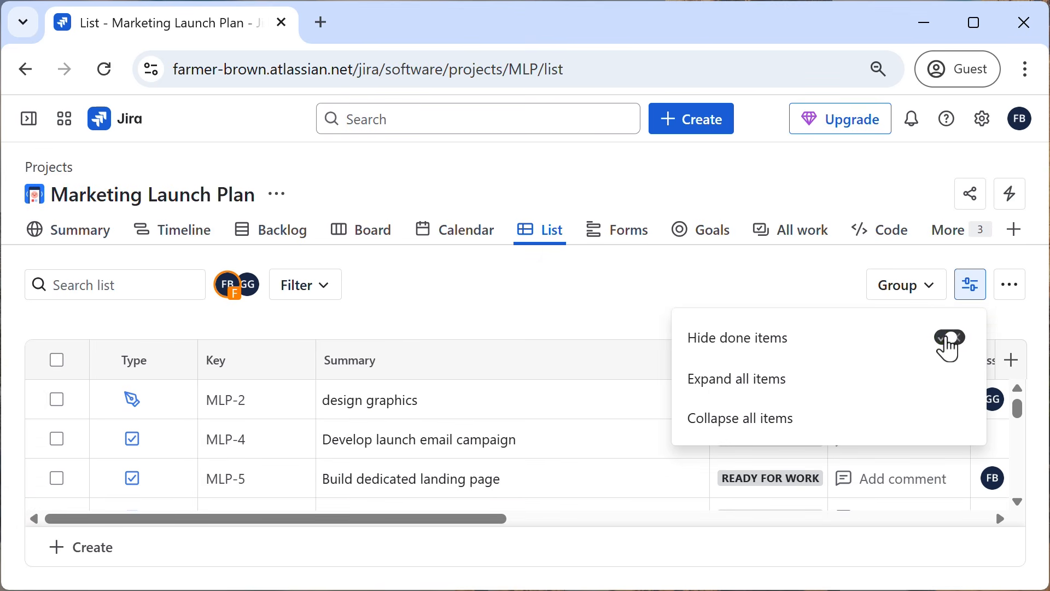
{"action": "left_click", "coordinate": [732, 294]}
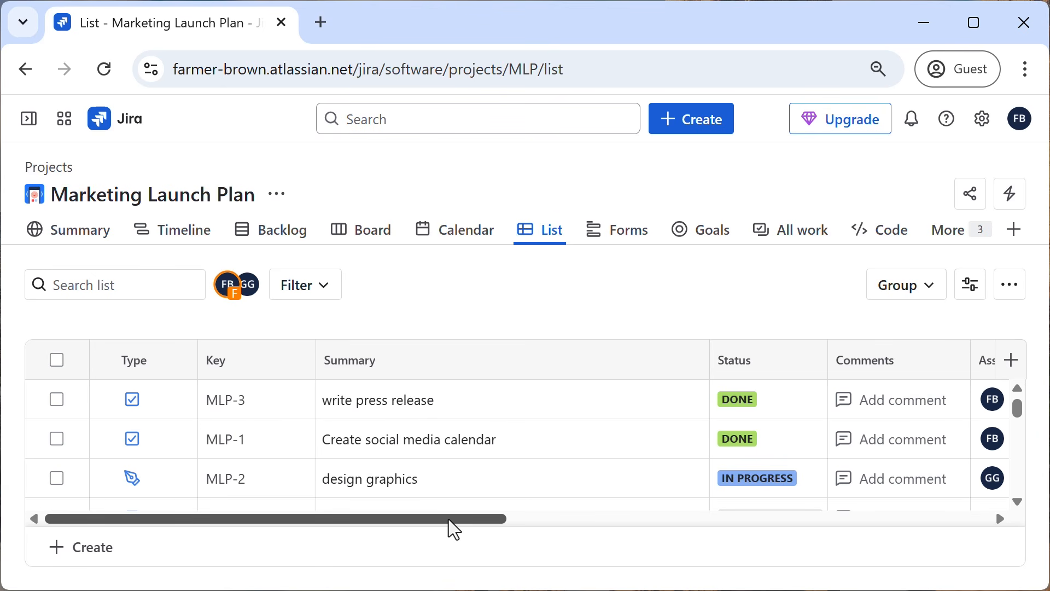
Hide the Due date field from the list's columns.
{"action": "left_click_drag", "start_coordinate": [449, 520], "coordinate": [890, 546]}
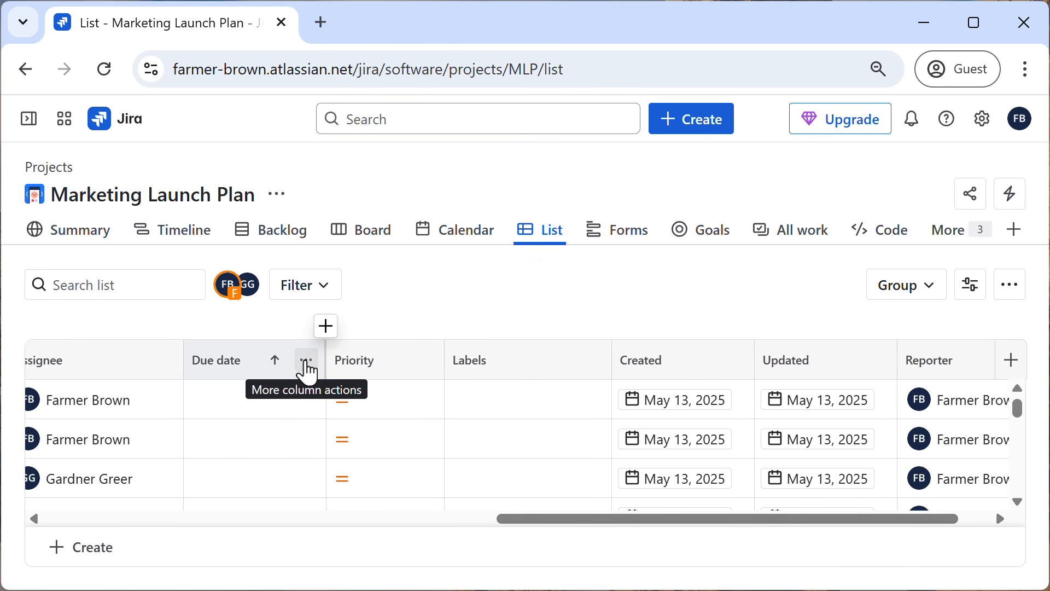
{"action": "left_click", "coordinate": [307, 362]}
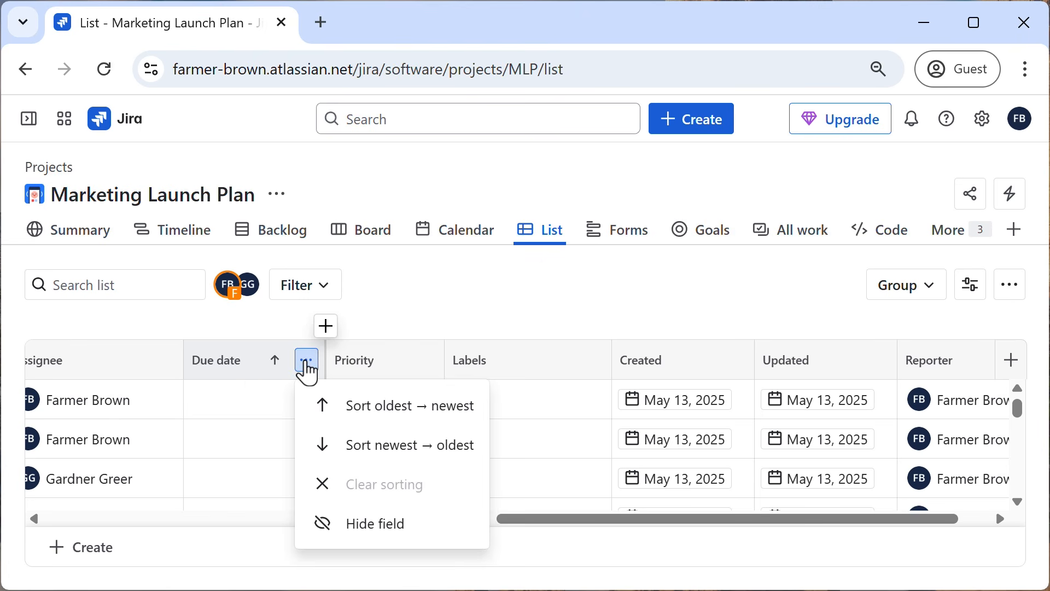
{"action": "left_click", "coordinate": [363, 525]}
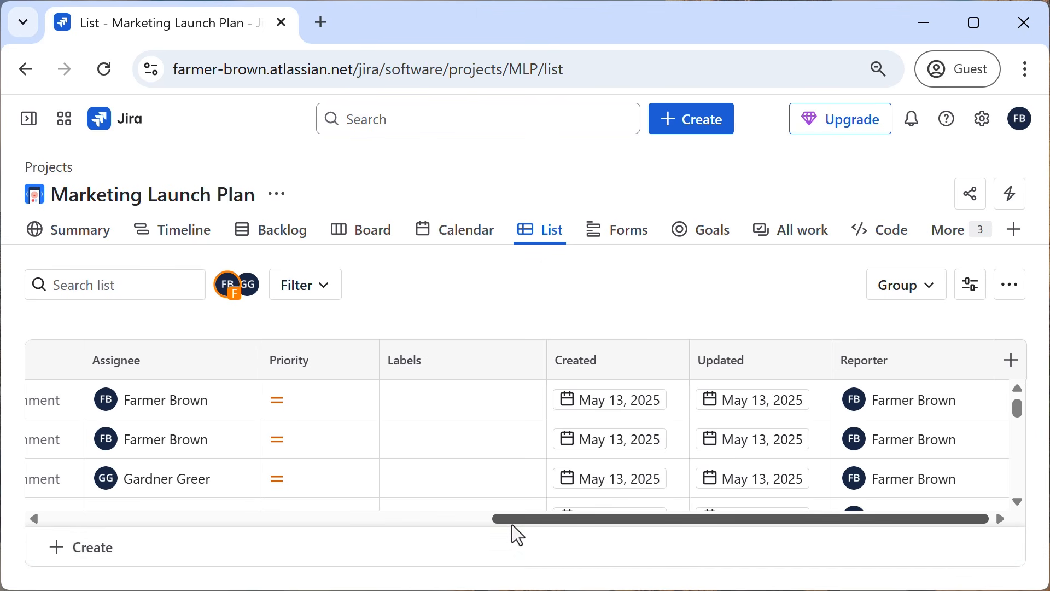
Add the filetype field as a column between Priority and Labels, searching for it with "file".
{"action": "left_click", "coordinate": [380, 328]}
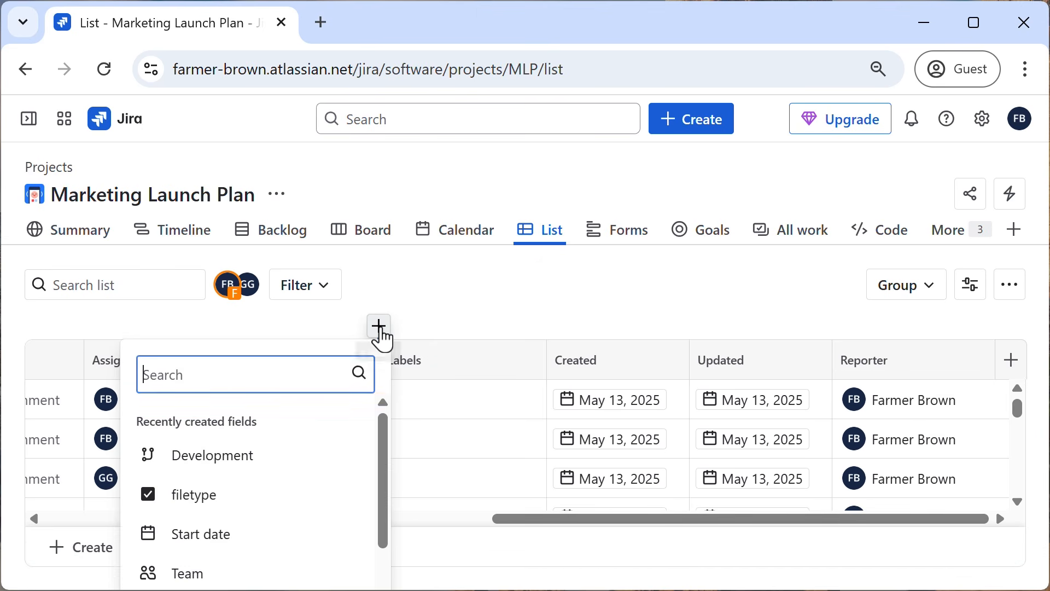
{"action": "type", "text": "file"}
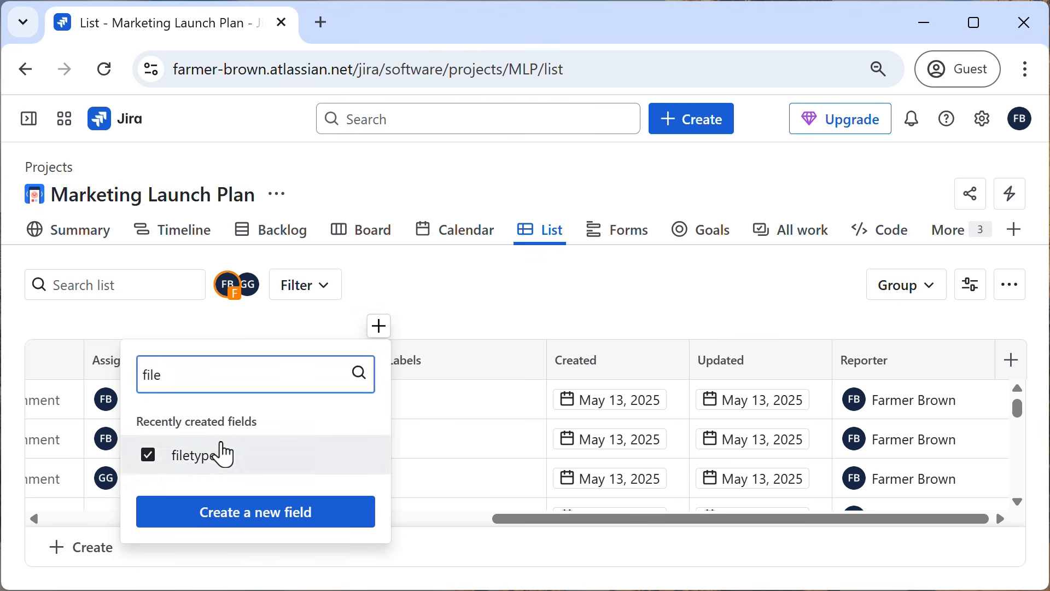
{"action": "left_click", "coordinate": [192, 457]}
{"action": "left_click", "coordinate": [457, 307]}
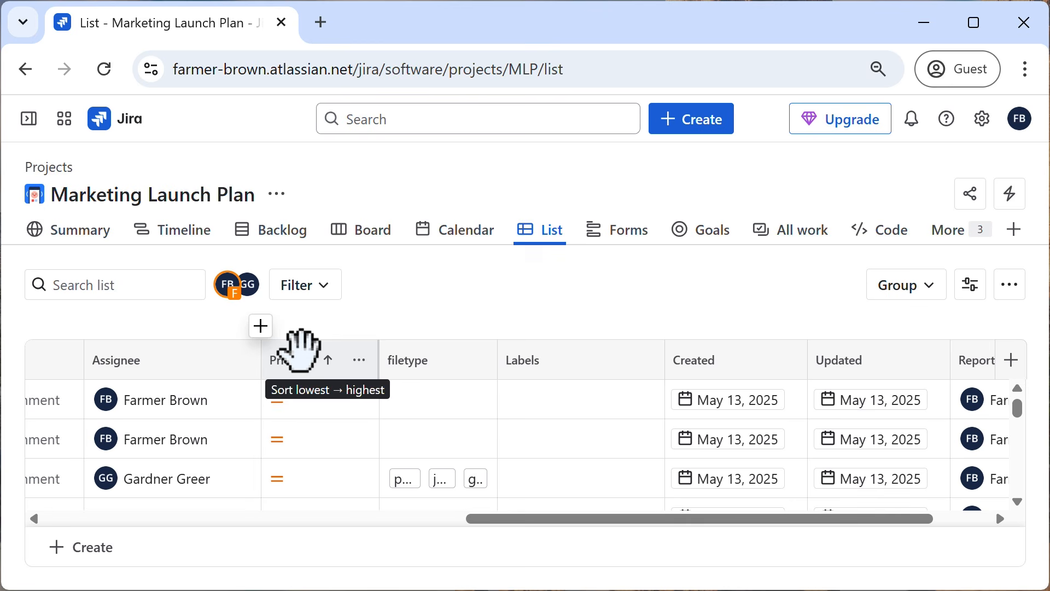
Move the Priority column forward in the list so it sits between Key and Summary.
{"action": "left_click_drag", "start_coordinate": [301, 350], "coordinate": [80, 379]}
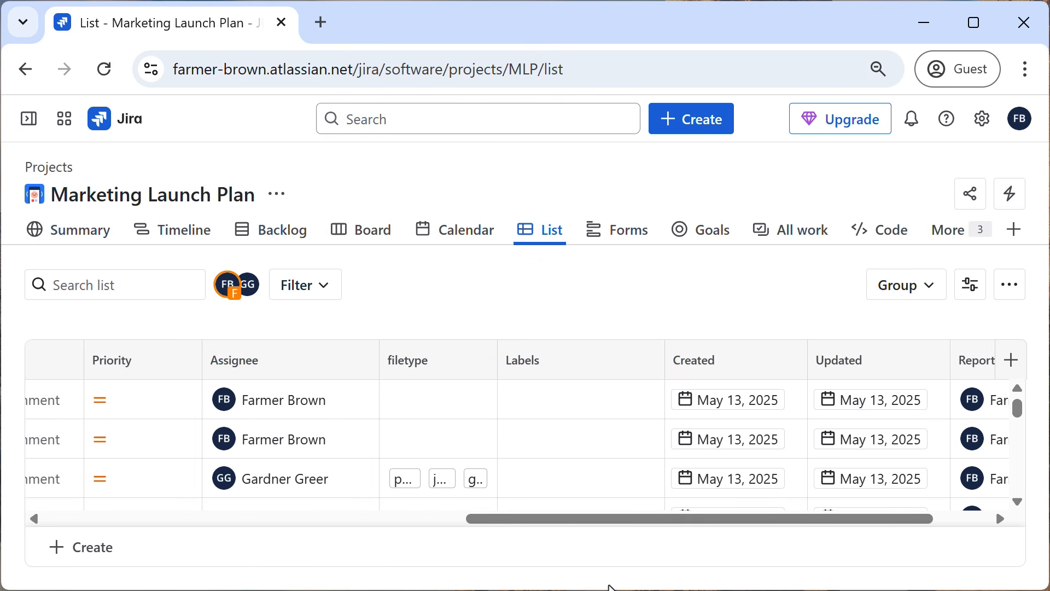
{"action": "left_click_drag", "start_coordinate": [579, 520], "coordinate": [322, 542]}
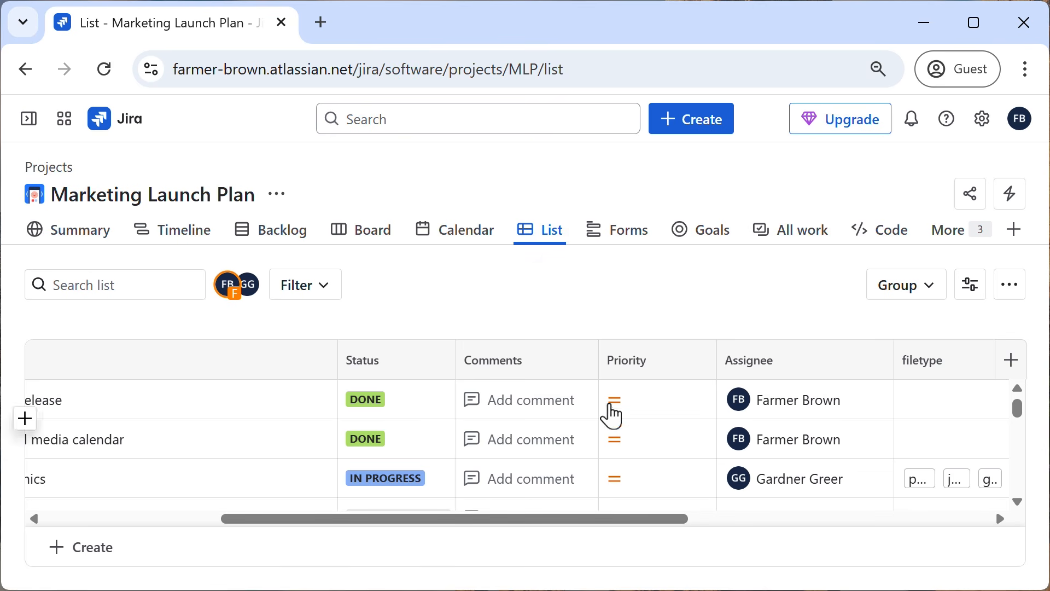
{"action": "left_click_drag", "start_coordinate": [633, 353], "coordinate": [363, 375]}
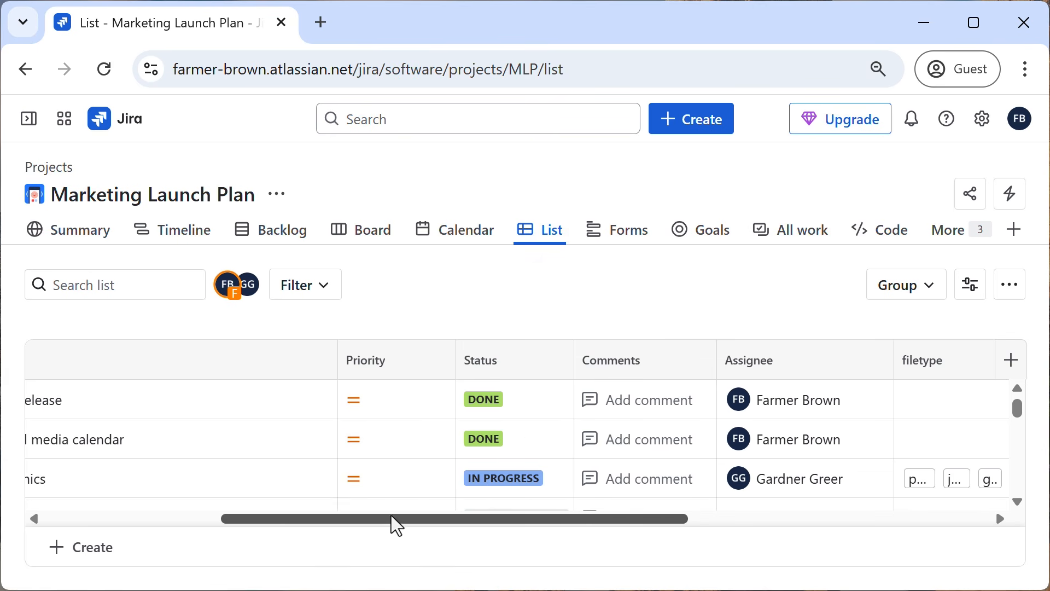
{"action": "left_click_drag", "start_coordinate": [393, 517], "coordinate": [149, 516]}
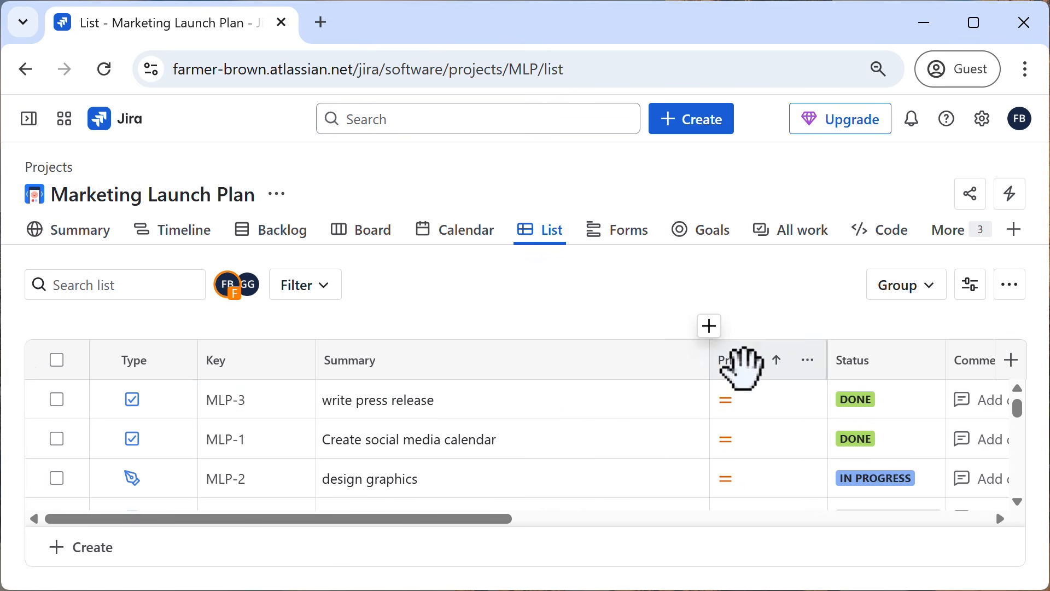
{"action": "left_click_drag", "start_coordinate": [742, 363], "coordinate": [222, 381]}
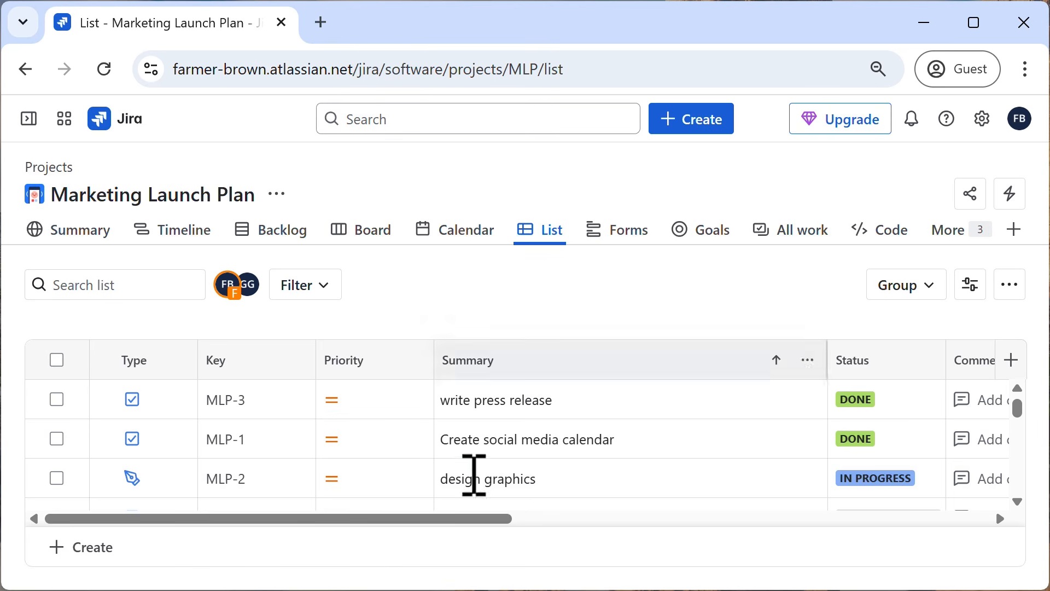
Create two child work items, "product logo" and "IG ad", under the "design graphics" item MLP-2.
{"action": "left_click", "coordinate": [134, 479]}
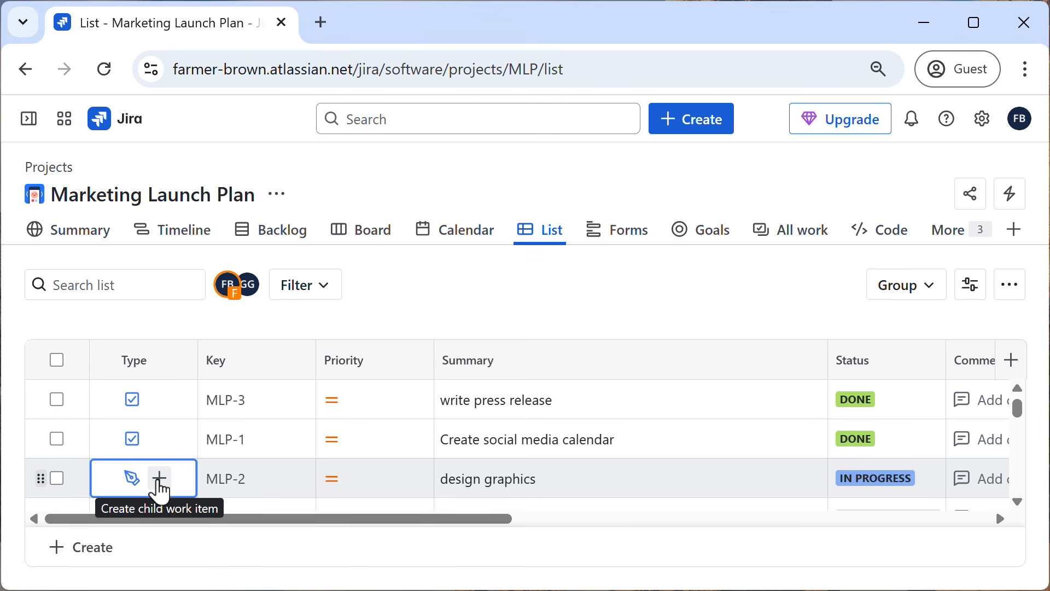
{"action": "left_click", "coordinate": [159, 482]}
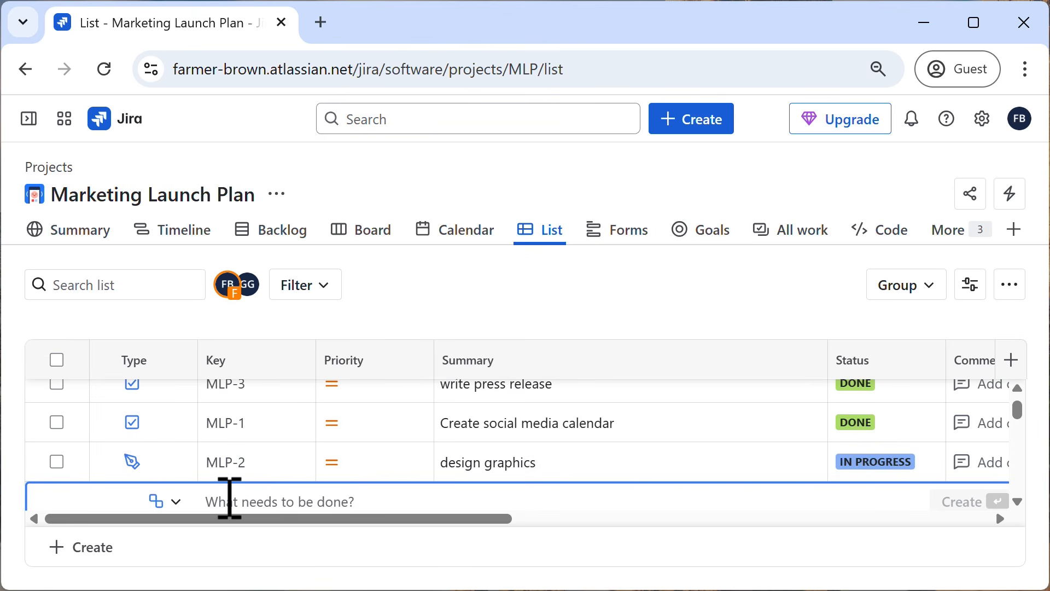
{"action": "type", "text": "product l"}
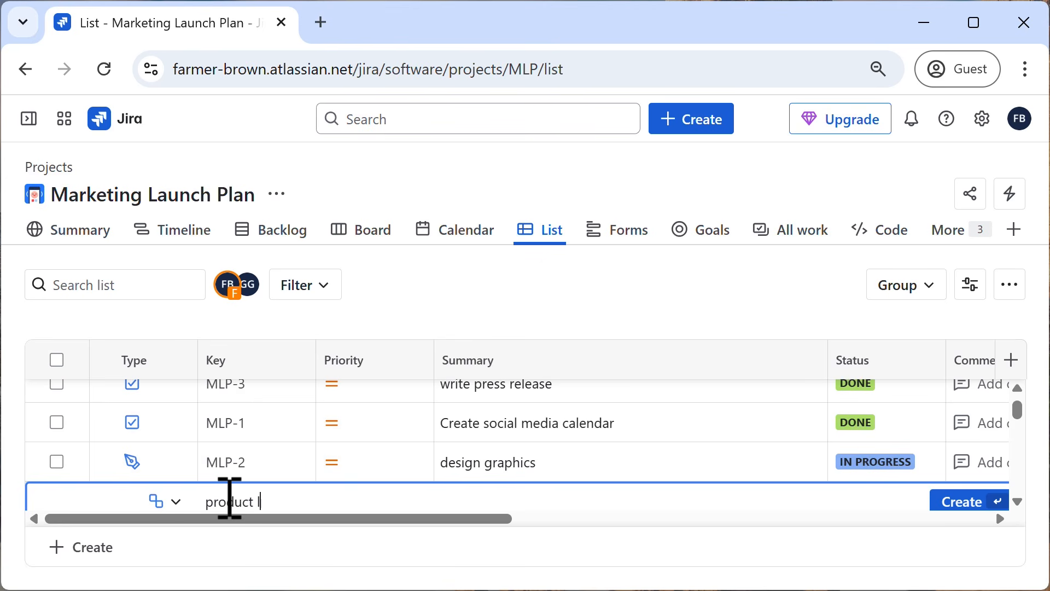
{"action": "type", "text": "ogo"}
{"action": "key", "text": "Return"}
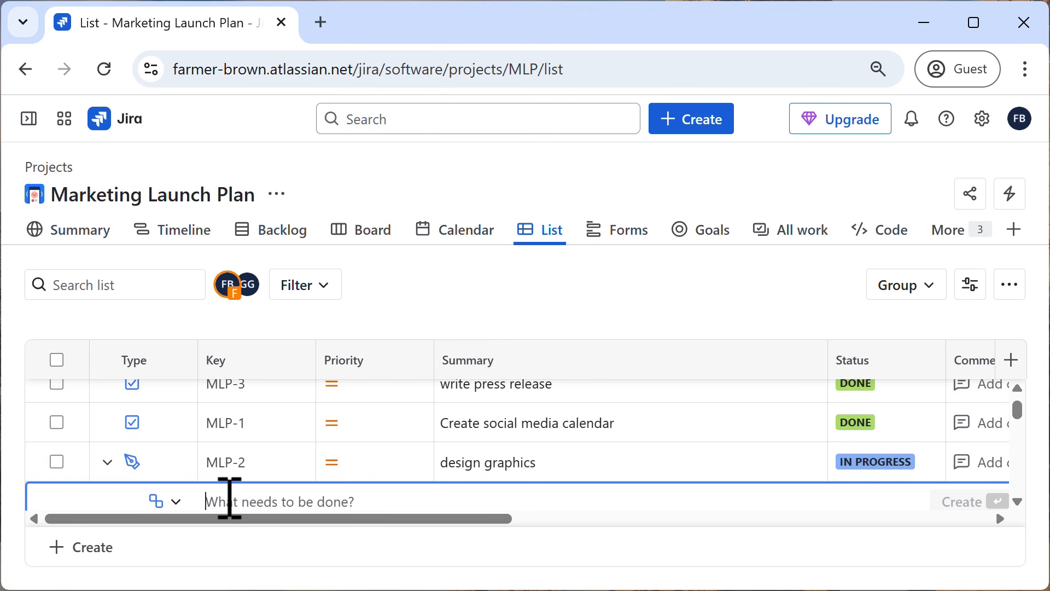
{"action": "type", "text": "IG ad"}
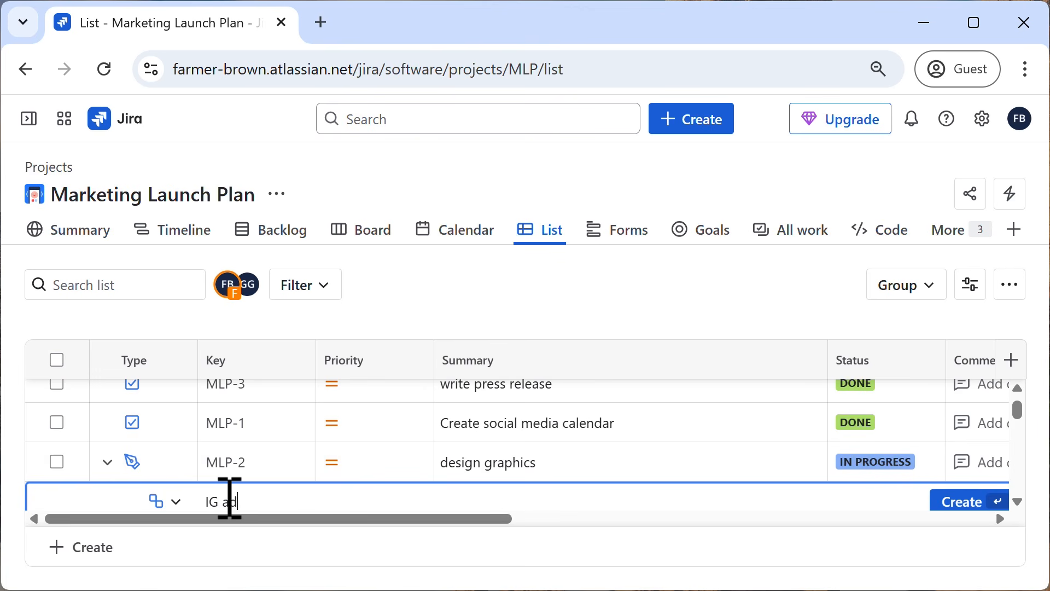
{"action": "key", "text": "Return"}
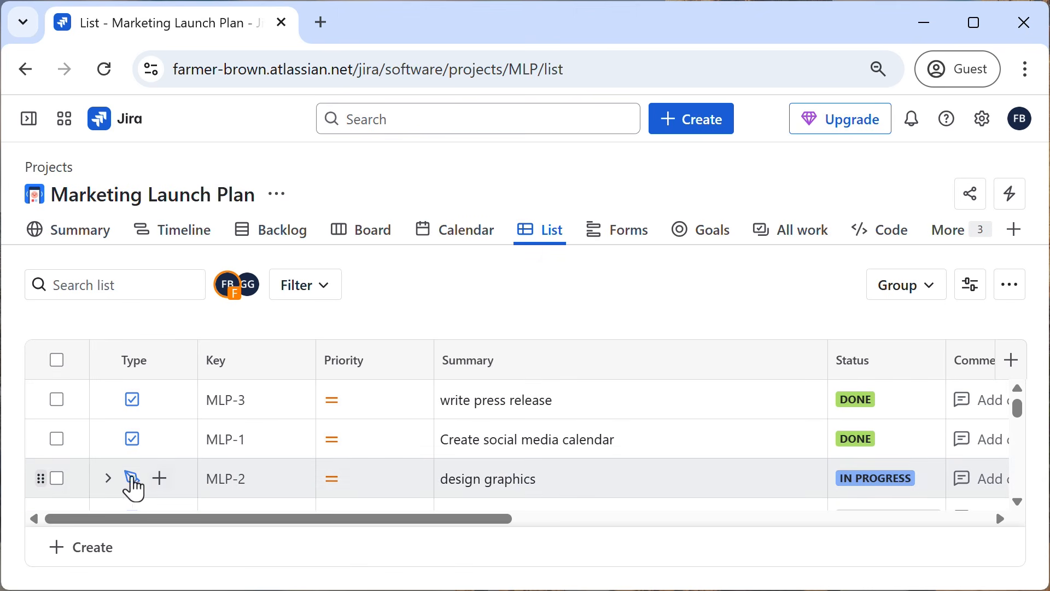
Expand the "design graphics" item in the list to view its child work items.
{"action": "left_click", "coordinate": [107, 479]}
{"action": "left_click", "coordinate": [1017, 503]}
{"action": "left_click", "coordinate": [1015, 504]}
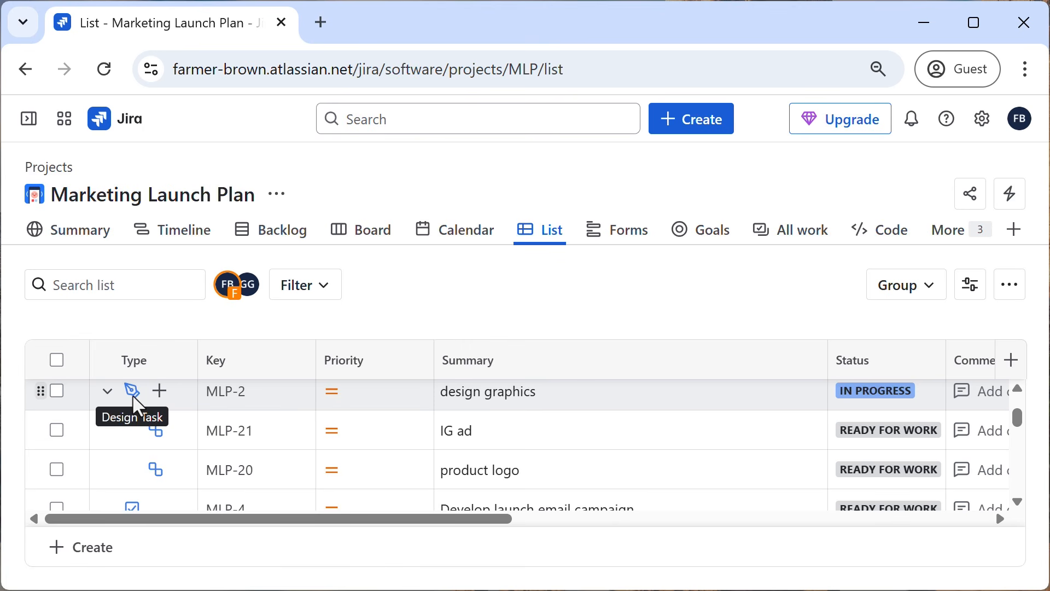
Set the priority of "design graphics" to High directly in the list and choose In Progress as its status.
{"action": "left_click", "coordinate": [355, 405]}
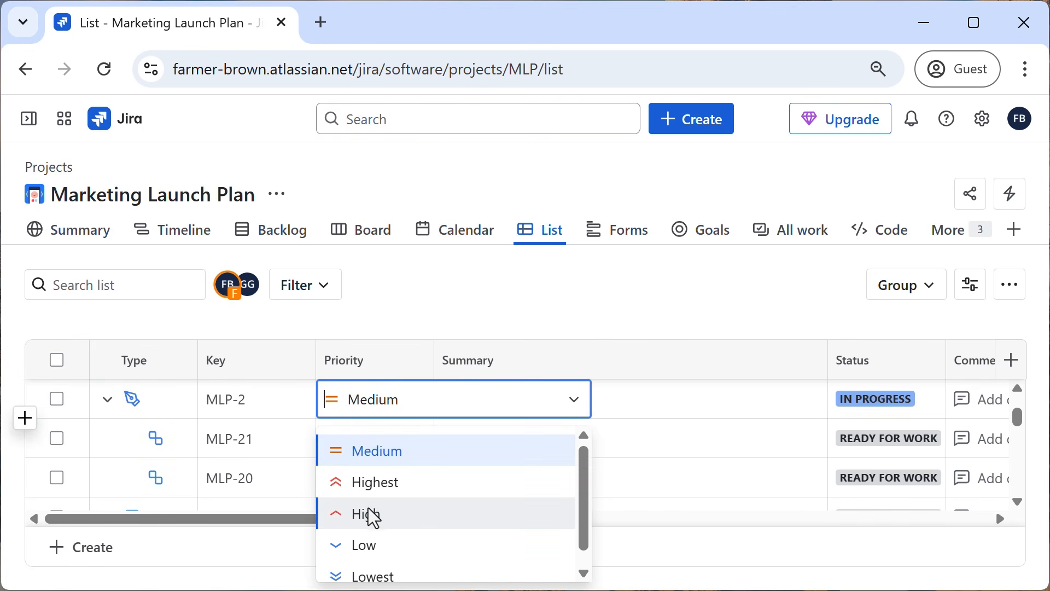
{"action": "left_click", "coordinate": [368, 511]}
{"action": "left_click", "coordinate": [509, 406]}
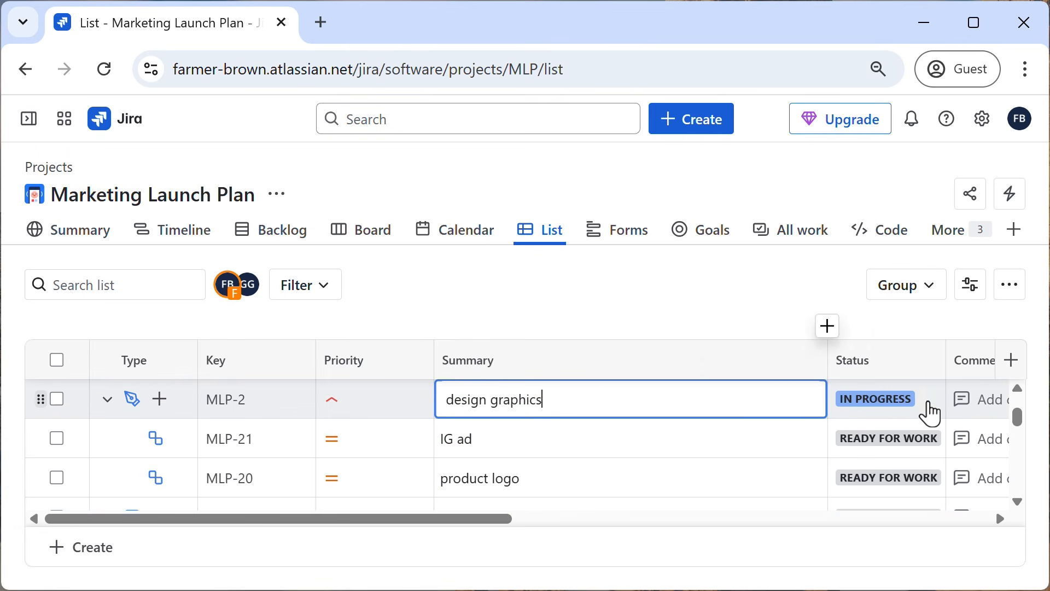
{"action": "left_click", "coordinate": [888, 416]}
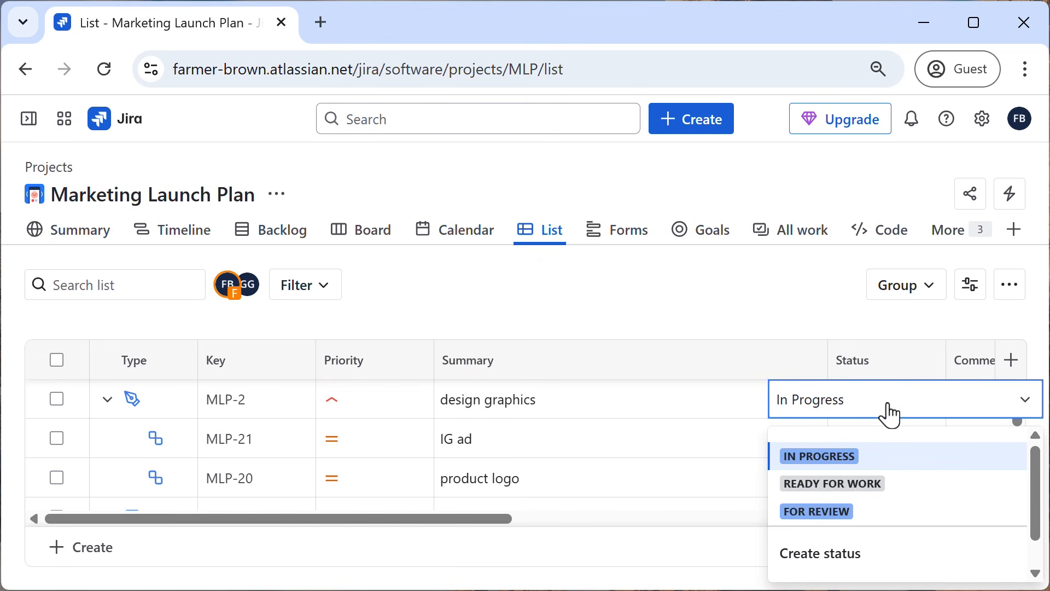
{"action": "left_click", "coordinate": [853, 456]}
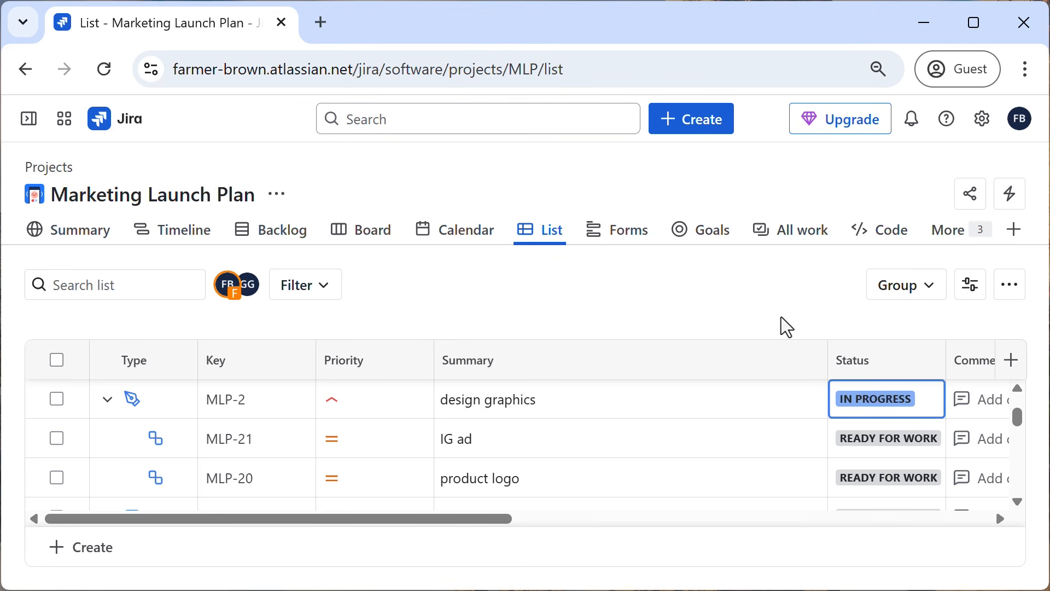
Open the full details of MLP-2, review its fields, child work items and activity, and close them.
{"action": "left_click", "coordinate": [233, 411]}
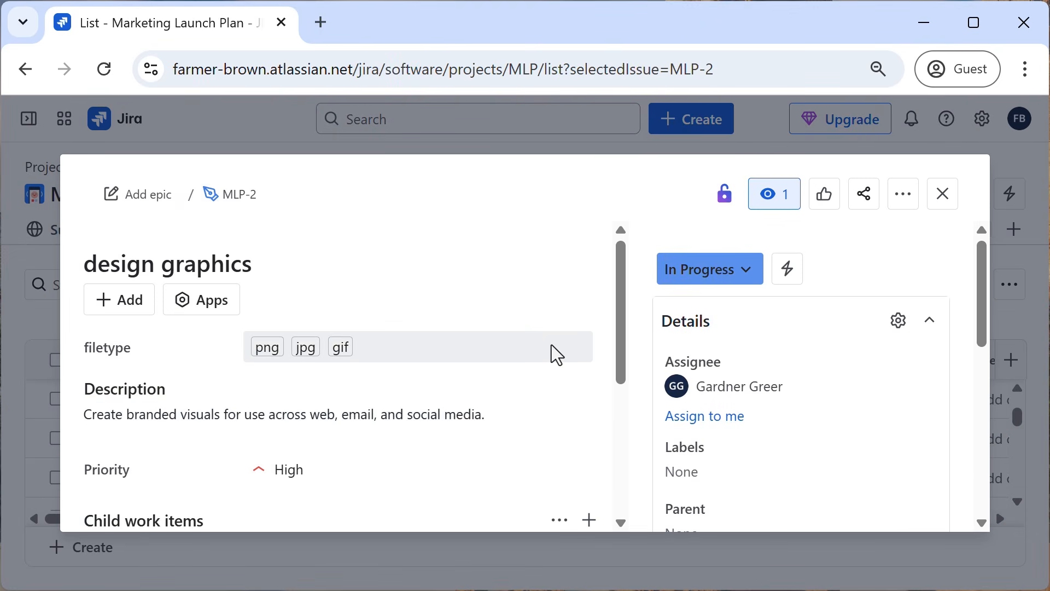
{"action": "scroll", "coordinate": [480, 414], "scroll_direction": "down", "scroll_amount": 1}
{"action": "scroll", "coordinate": [481, 414], "scroll_direction": "down", "scroll_amount": 2}
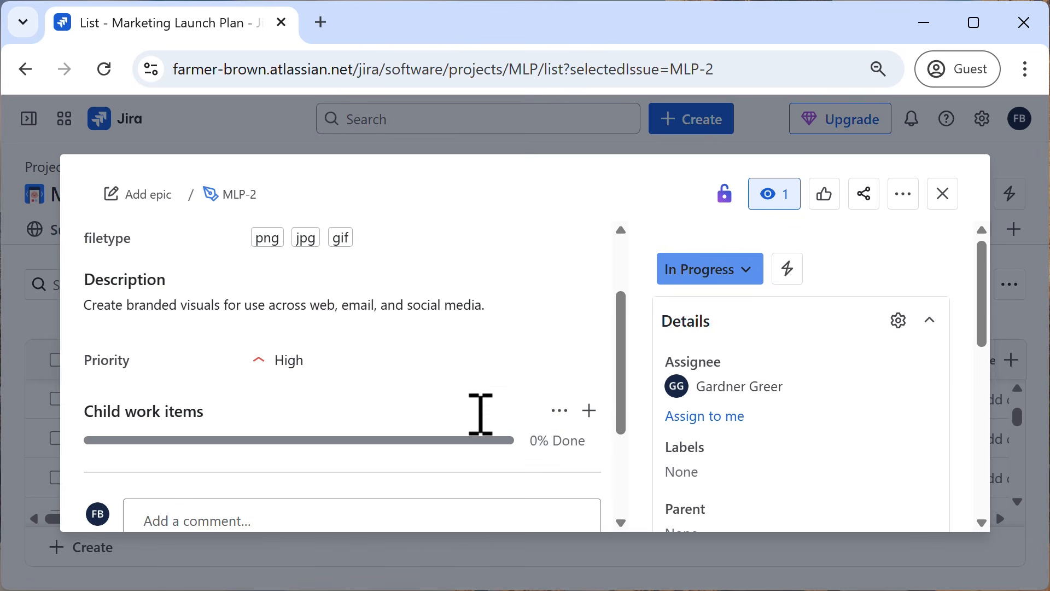
{"action": "scroll", "coordinate": [800, 373], "scroll_direction": "down", "scroll_amount": 3}
{"action": "scroll", "coordinate": [801, 373], "scroll_direction": "down", "scroll_amount": 3}
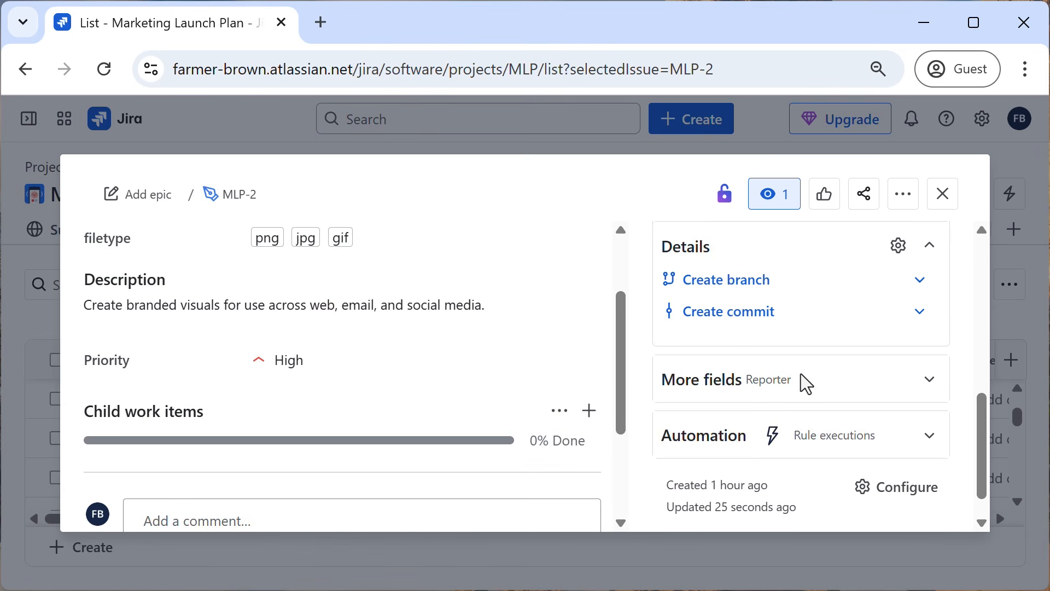
{"action": "scroll", "coordinate": [474, 403], "scroll_direction": "down", "scroll_amount": 3}
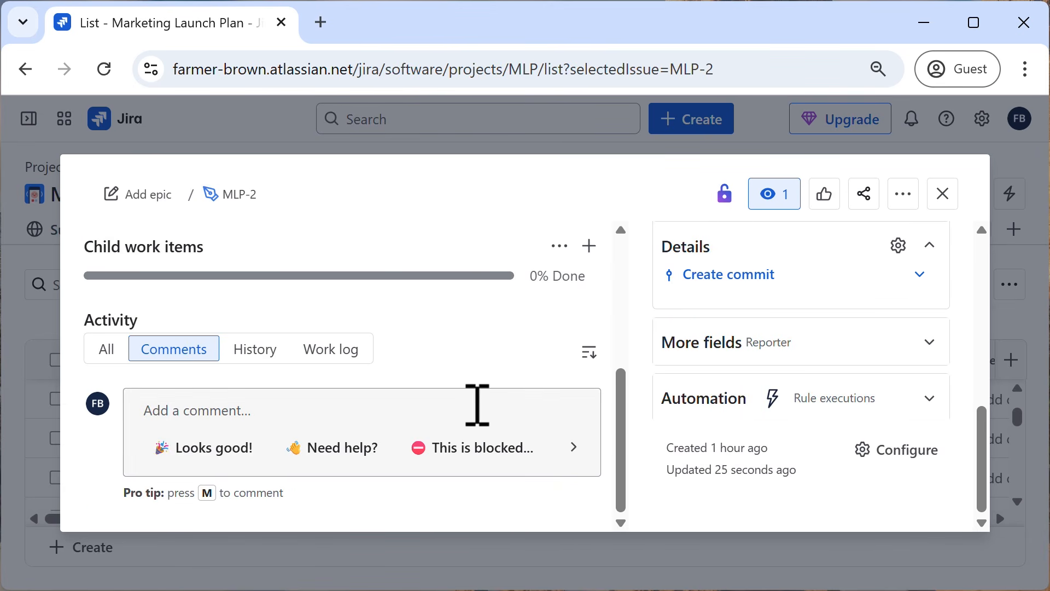
{"action": "key", "text": "Escape"}
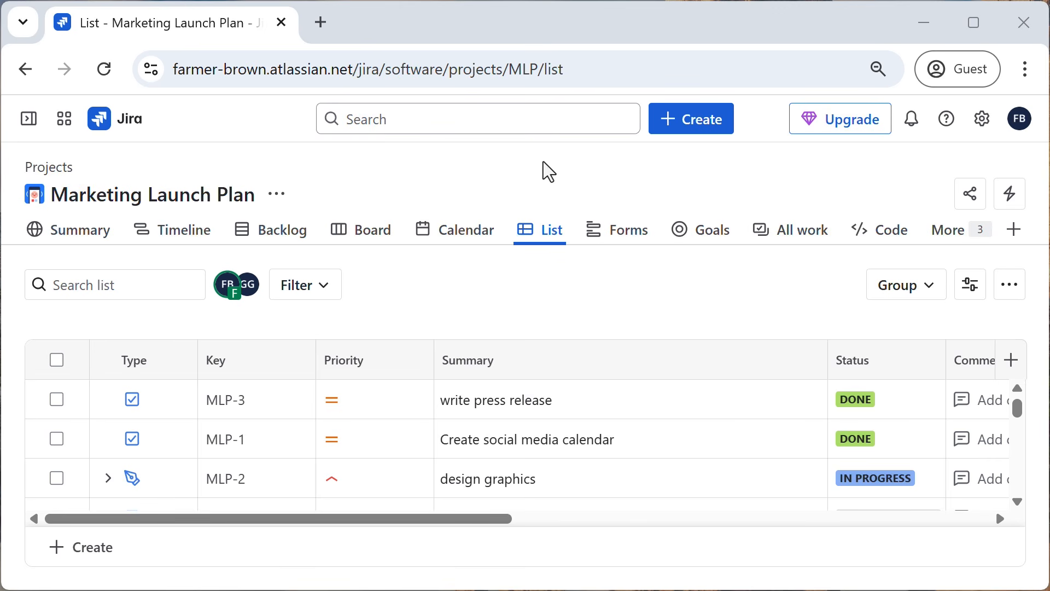
Open the default filter "All work items" and look through the work items it lists.
{"action": "mouse_move", "coordinate": [28, 119]}
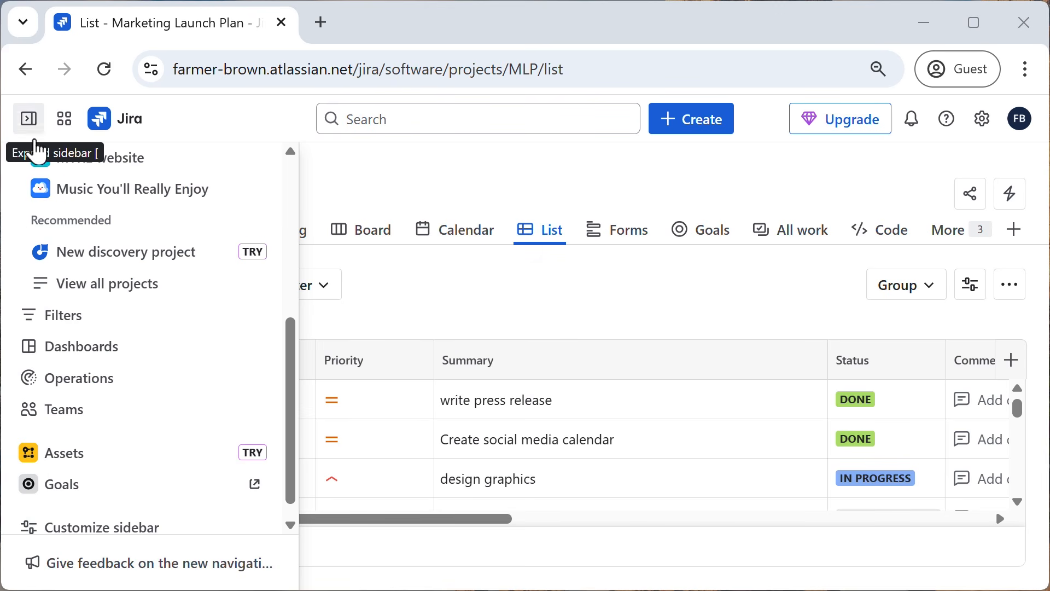
{"action": "scroll", "coordinate": [120, 303], "scroll_direction": "up", "scroll_amount": 5}
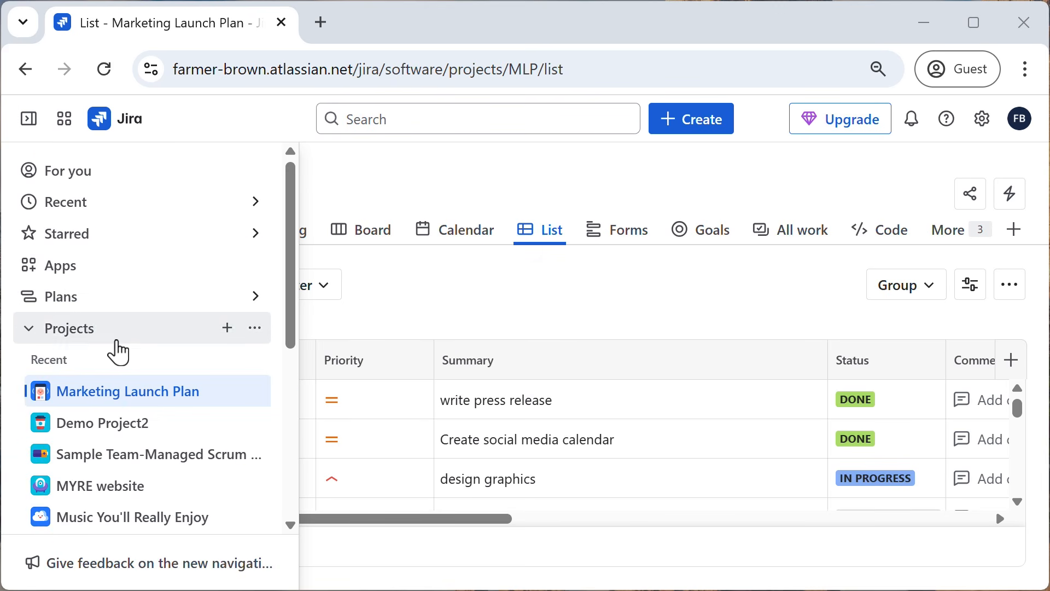
{"action": "scroll", "coordinate": [115, 350], "scroll_direction": "down", "scroll_amount": 5}
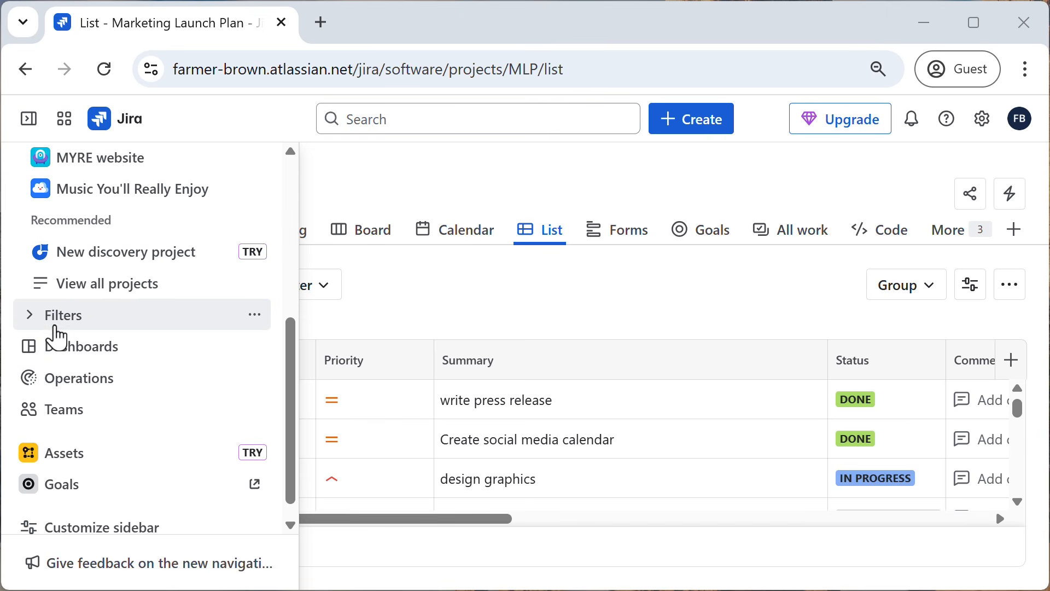
{"action": "left_click", "coordinate": [33, 329]}
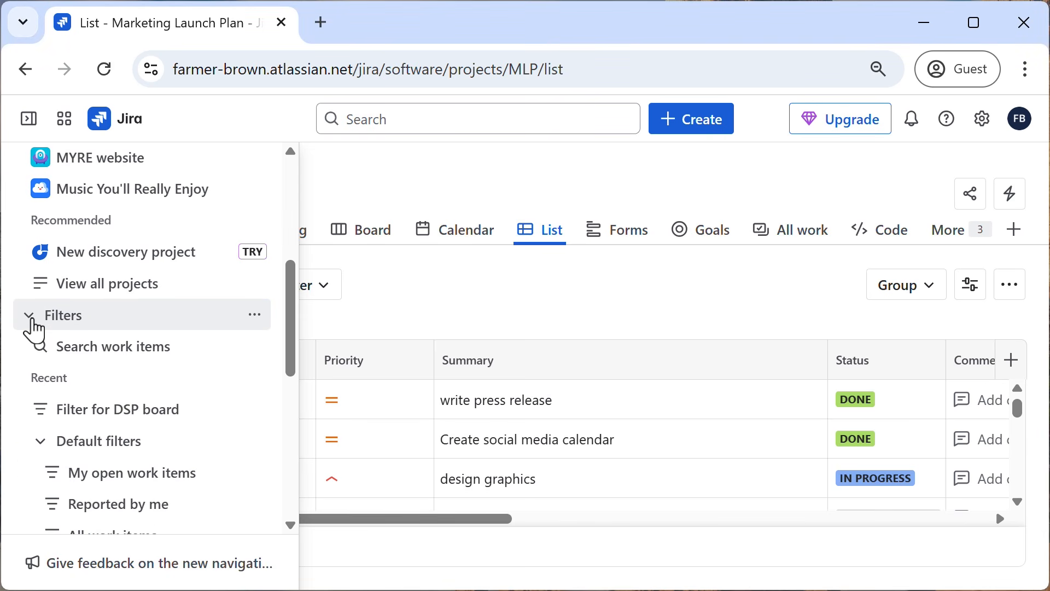
{"action": "scroll", "coordinate": [155, 411], "scroll_direction": "down", "scroll_amount": 2}
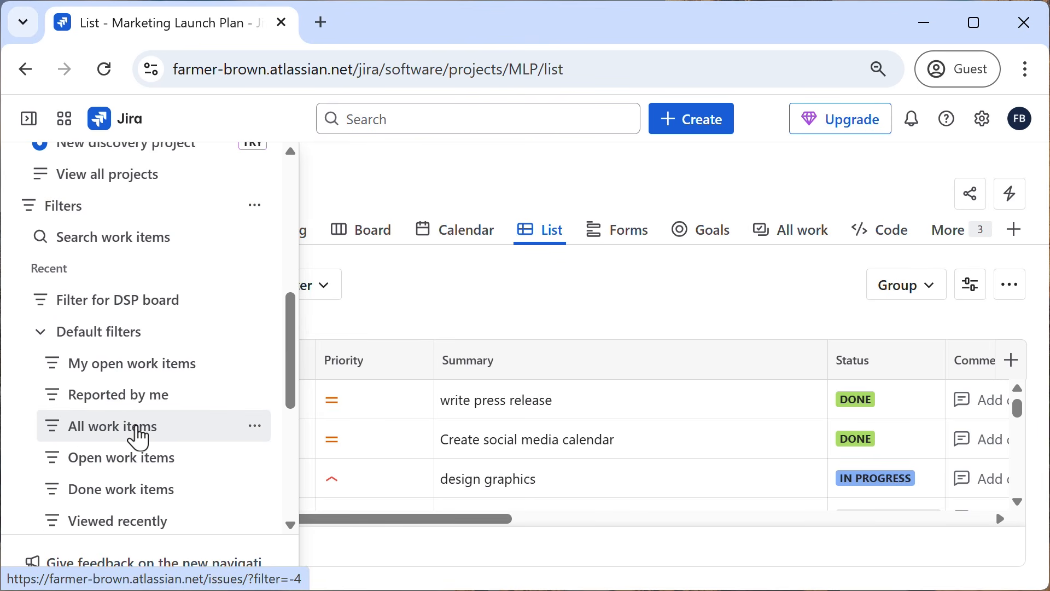
{"action": "left_click", "coordinate": [137, 436]}
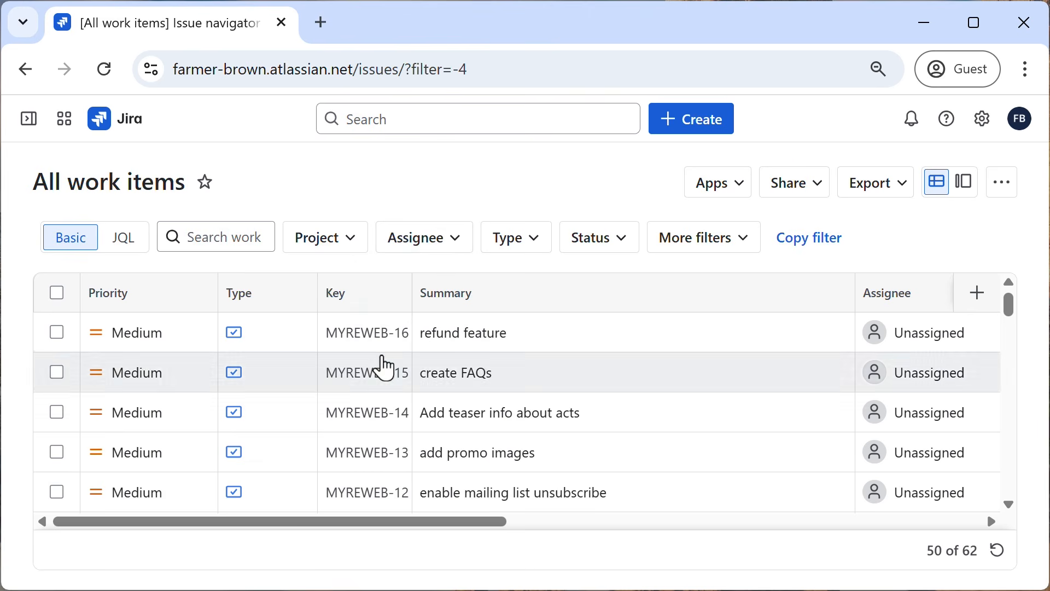
{"action": "scroll", "coordinate": [379, 367], "scroll_direction": "down", "scroll_amount": 8}
{"action": "scroll", "coordinate": [379, 361], "scroll_direction": "down", "scroll_amount": 3}
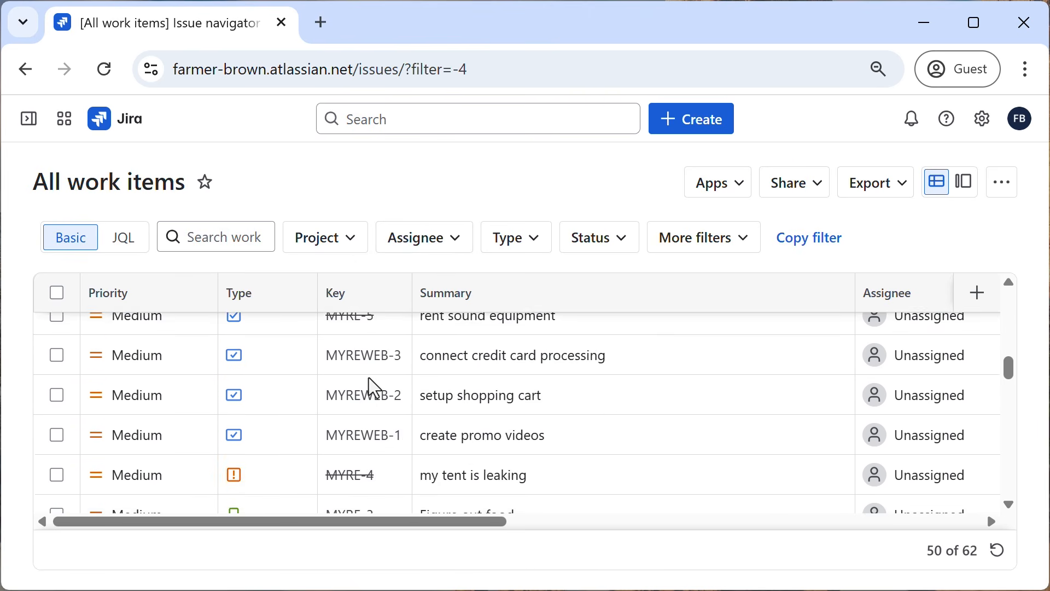
{"action": "scroll", "coordinate": [367, 386], "scroll_direction": "up", "scroll_amount": 7}
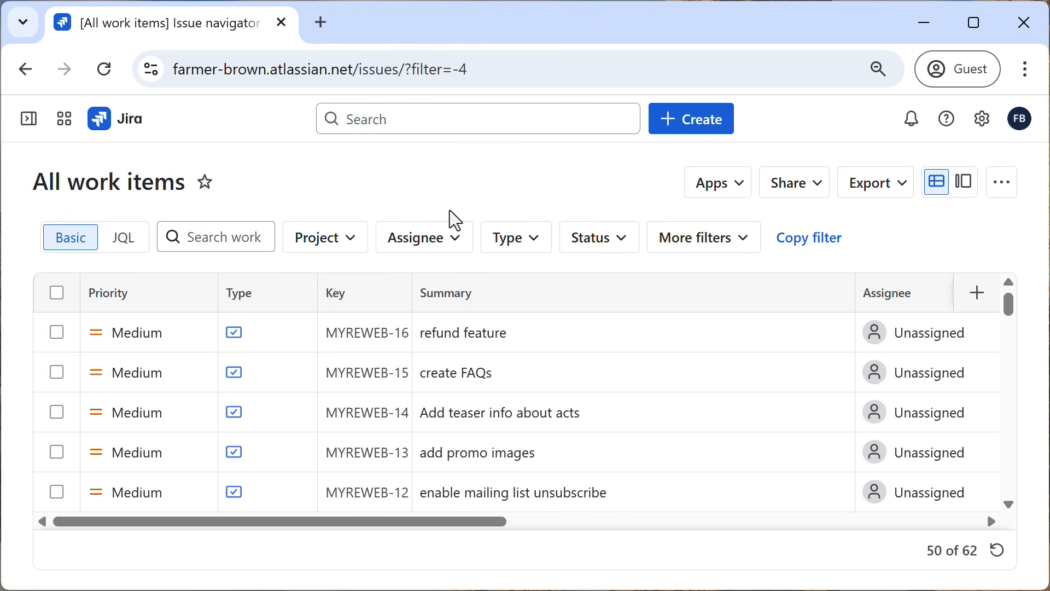
Switch the work items to detail view, open "update style guide" (MLP-18) from the results, and return to list view.
{"action": "left_click", "coordinate": [965, 194]}
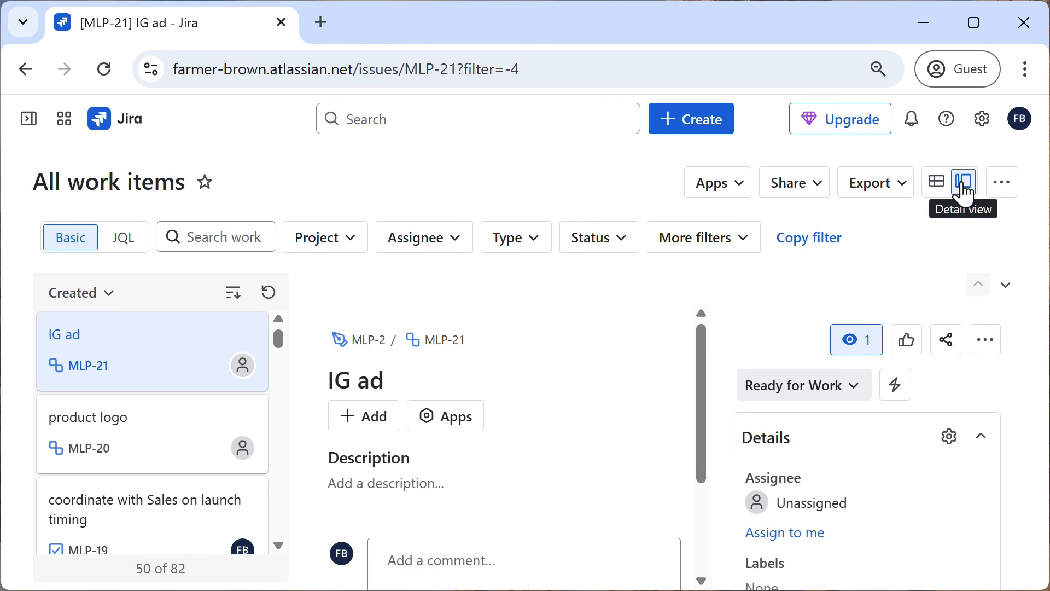
{"action": "scroll", "coordinate": [189, 361], "scroll_direction": "down", "scroll_amount": 7}
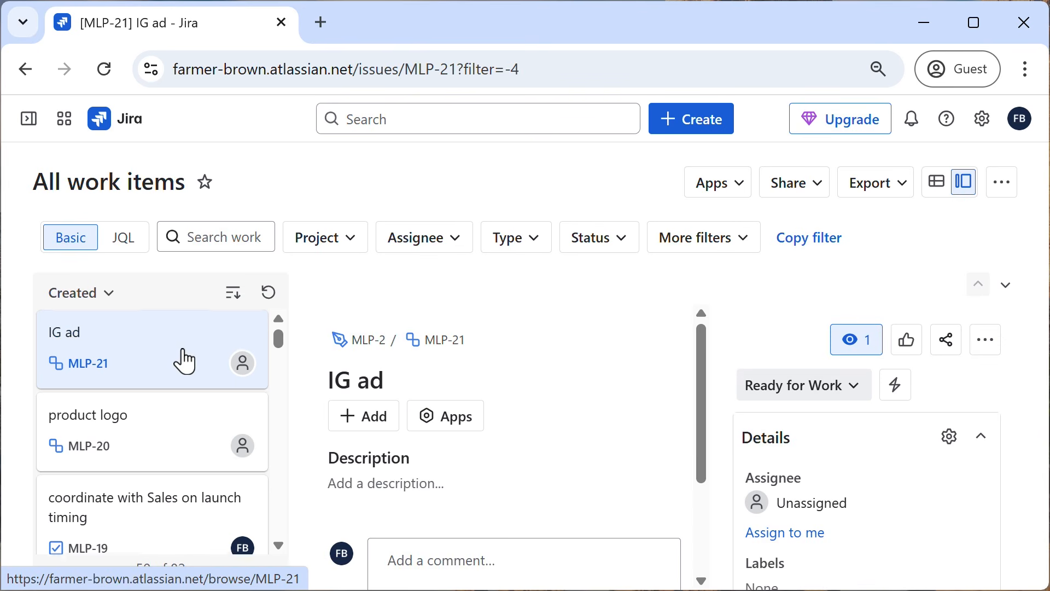
{"action": "scroll", "coordinate": [184, 358], "scroll_direction": "down", "scroll_amount": 4}
{"action": "scroll", "coordinate": [183, 356], "scroll_direction": "up", "scroll_amount": 10}
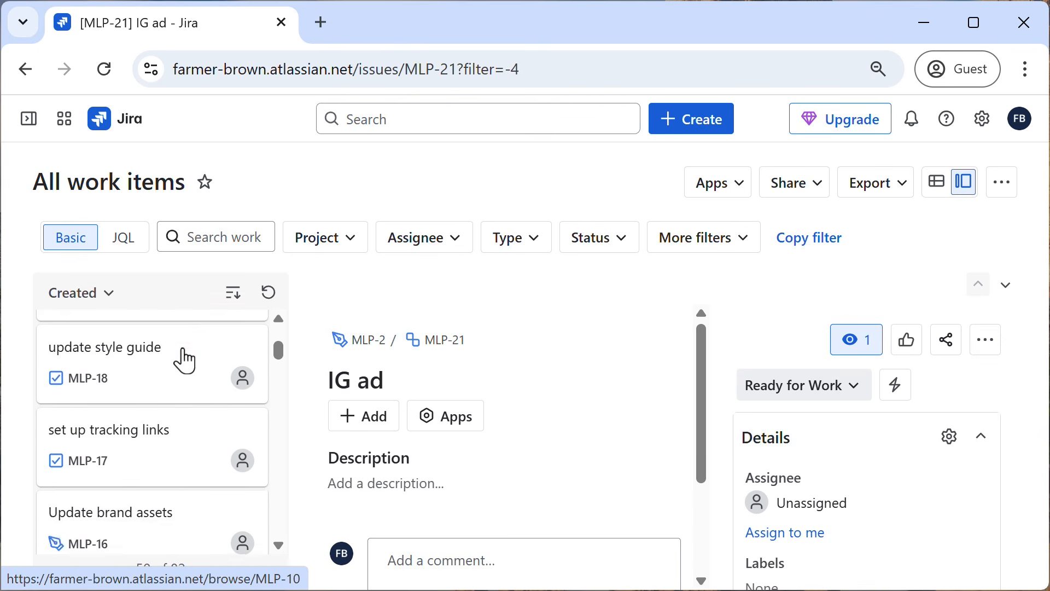
{"action": "left_click", "coordinate": [142, 398]}
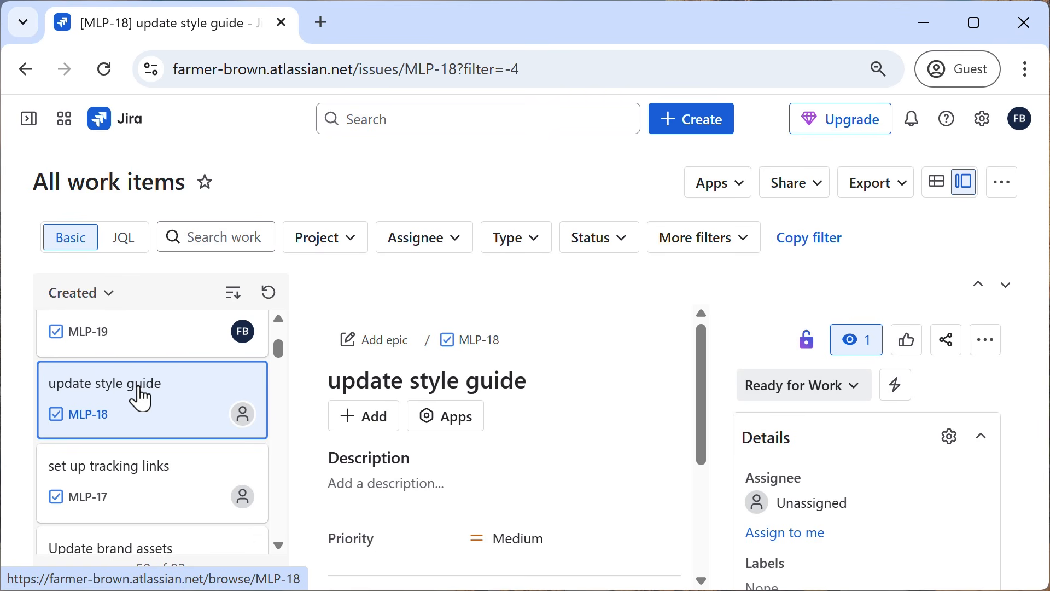
{"action": "left_click", "coordinate": [939, 185]}
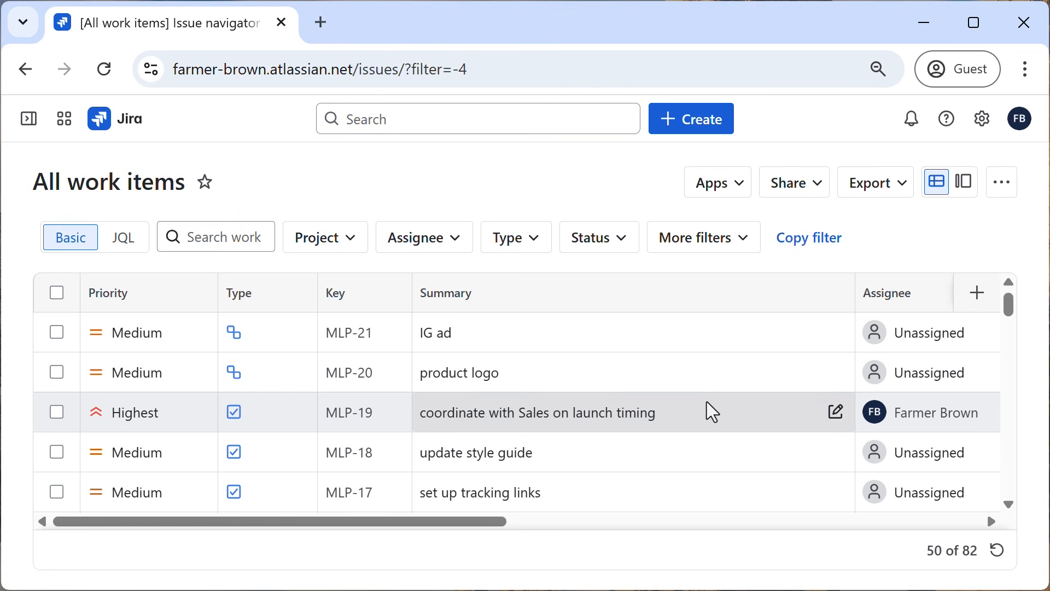
Open the default filter "Open work items", followed by "My open work items".
{"action": "left_click", "coordinate": [28, 125]}
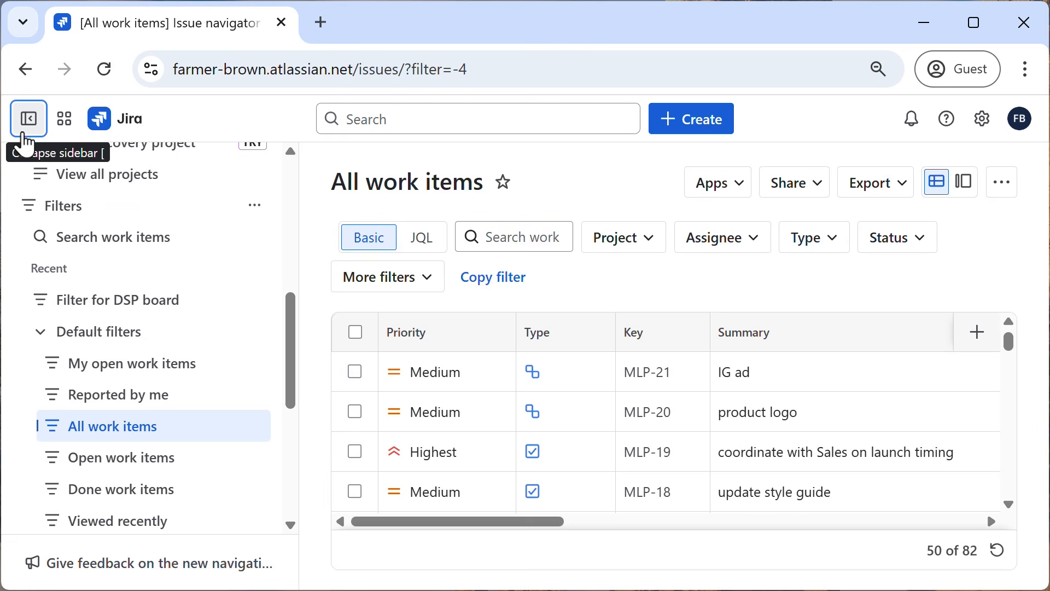
{"action": "left_click", "coordinate": [122, 459]}
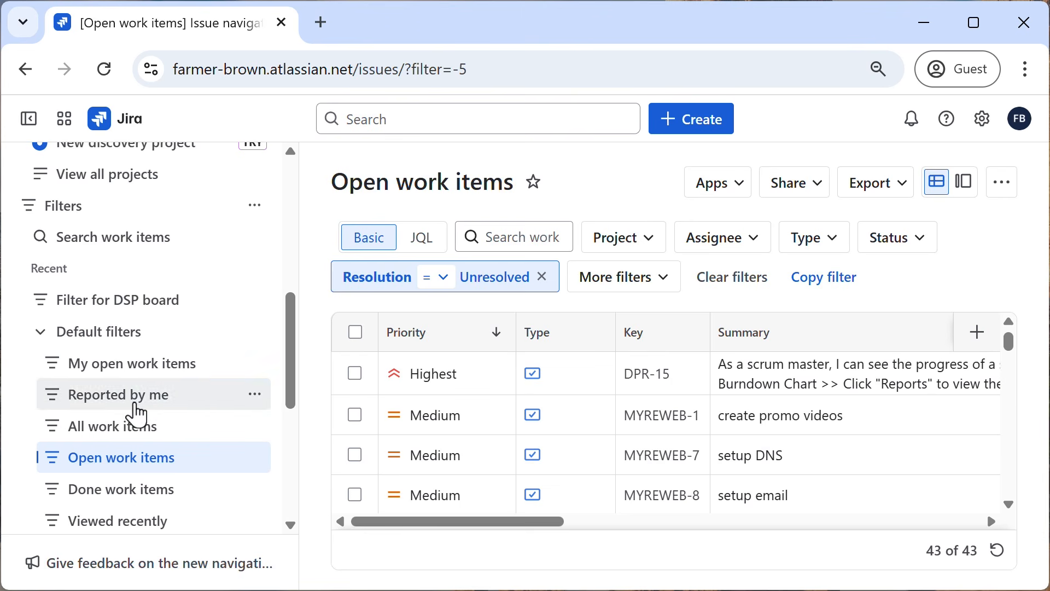
{"action": "left_click", "coordinate": [132, 383]}
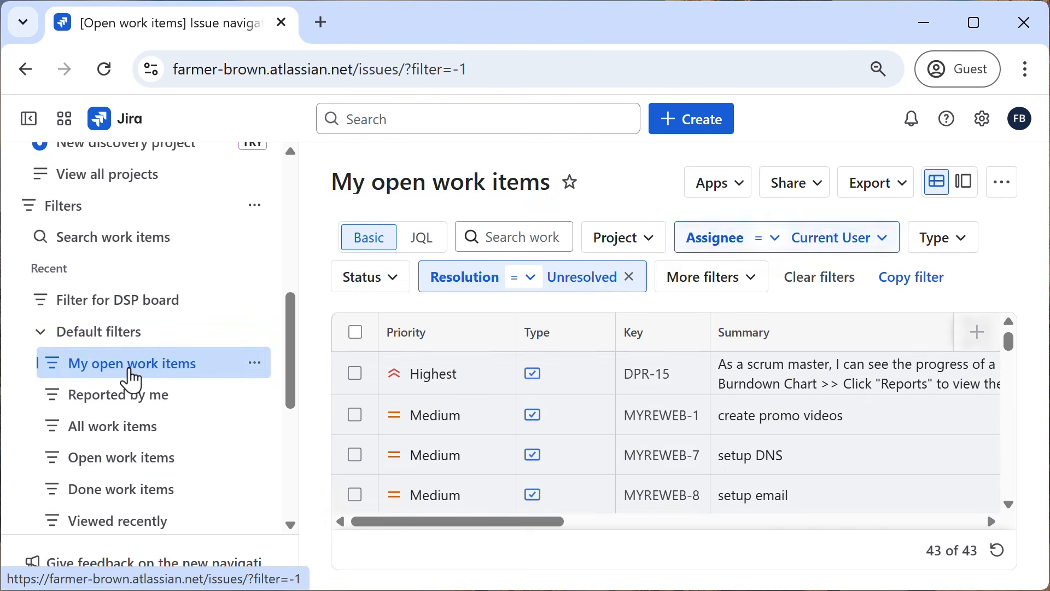
Collapse the sidebar and sort the "My open work items" results by priority in descending order.
{"action": "left_click", "coordinate": [29, 121]}
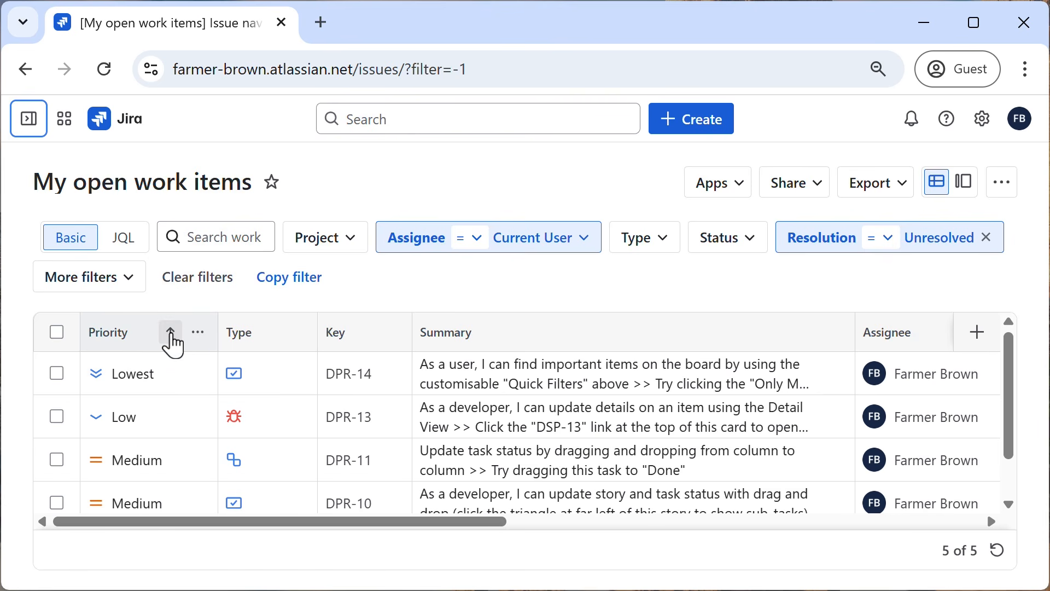
{"action": "left_click", "coordinate": [171, 335]}
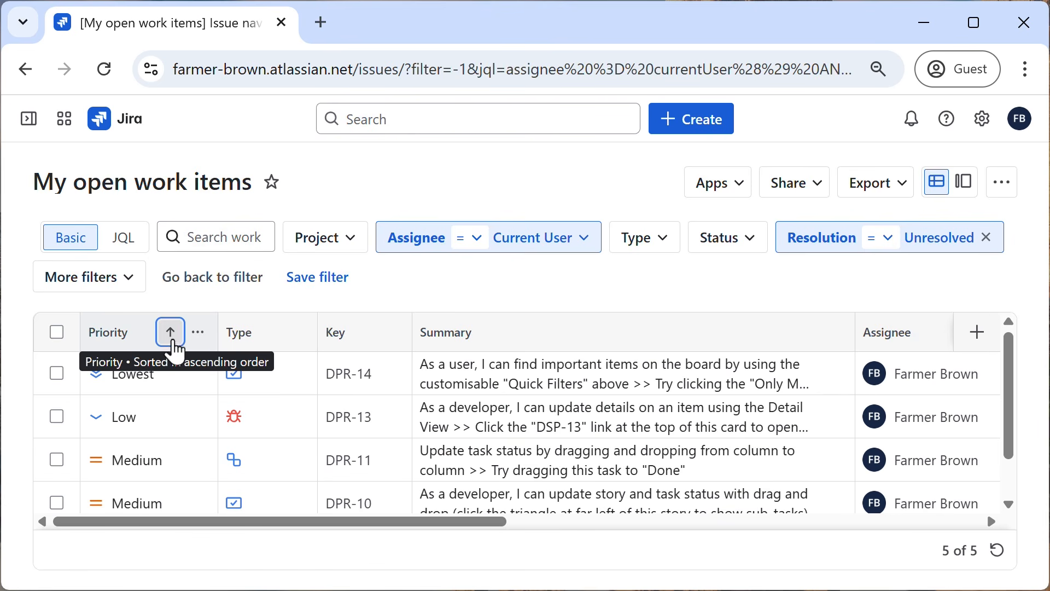
{"action": "left_click", "coordinate": [171, 335]}
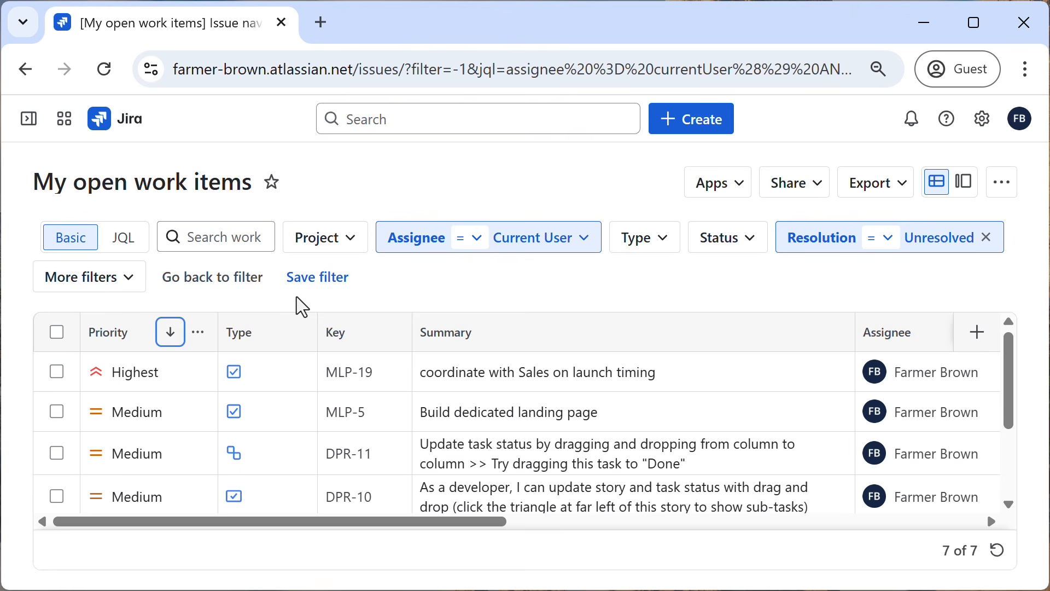
Start saving the sorted results as a new filter named "My open work items, prioritized".
{"action": "left_click", "coordinate": [320, 278]}
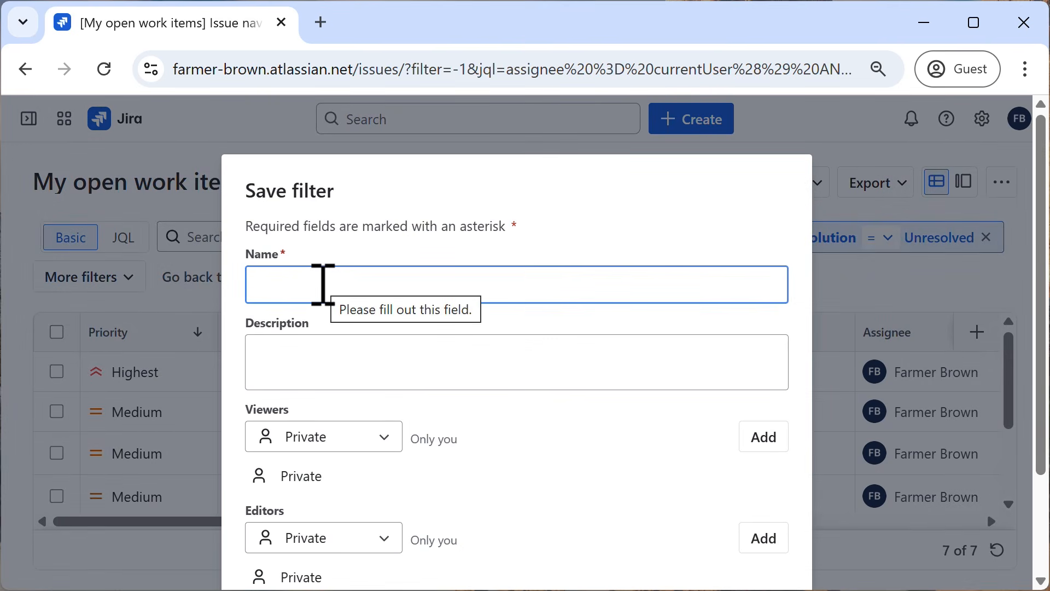
{"action": "type", "text": "My "}
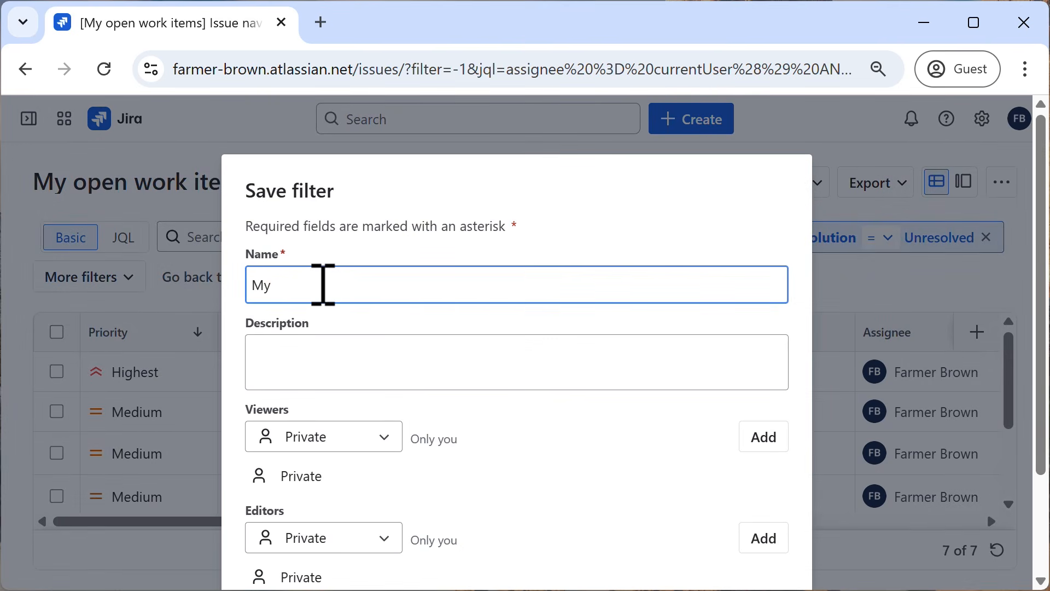
{"action": "type", "text": "open work items"}
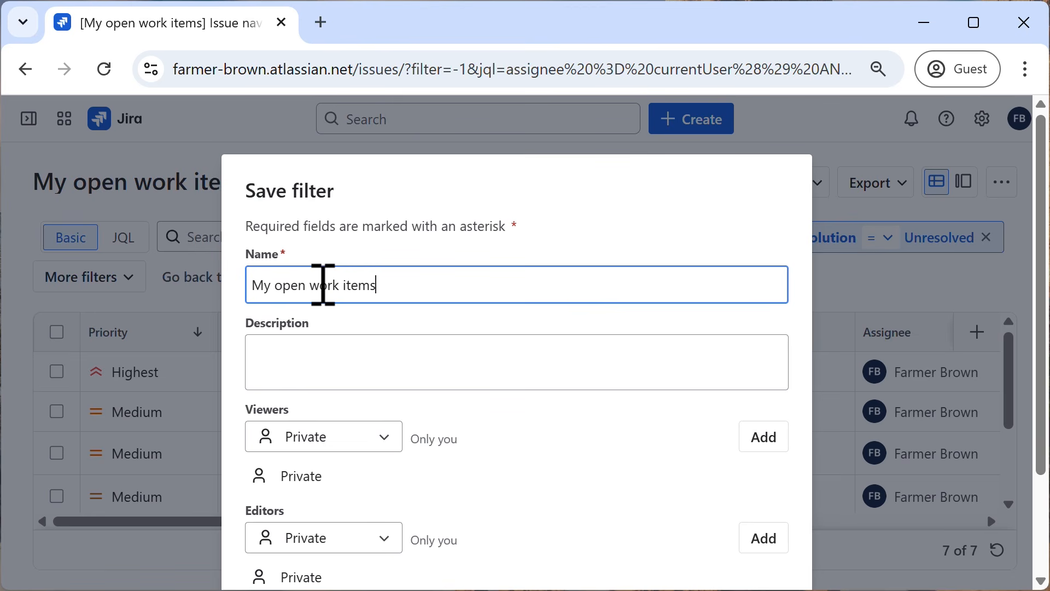
{"action": "type", "text": ", prioritized"}
Add the description "issues assigned to me, unresolved, listed highest priority to lowest" and save the filter with Private viewers and editors.
{"action": "left_click", "coordinate": [345, 356]}
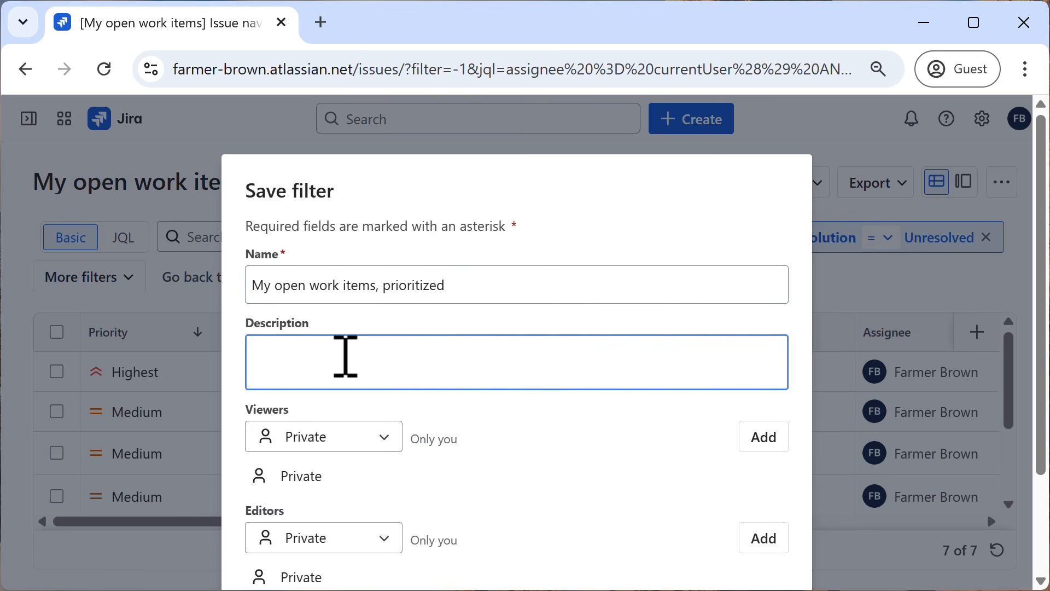
{"action": "type", "text": "issues assigned"}
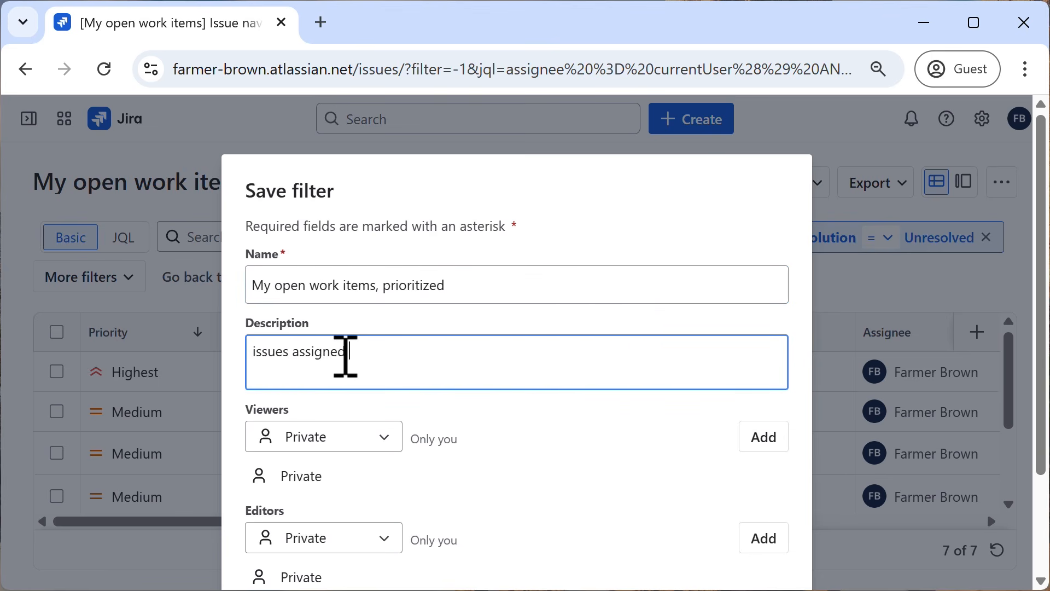
{"action": "type", "text": " to em,"}
{"action": "key", "text": "BackSpace"}
{"action": "key", "text": "BackSpace"}
{"action": "key", "text": "BackSpace"}
{"action": "type", "text": "m"}
{"action": "key", "text": "BackSpace"}
{"action": "key", "text": "BackSpace"}
{"action": "type", "text": "me, unresolved"}
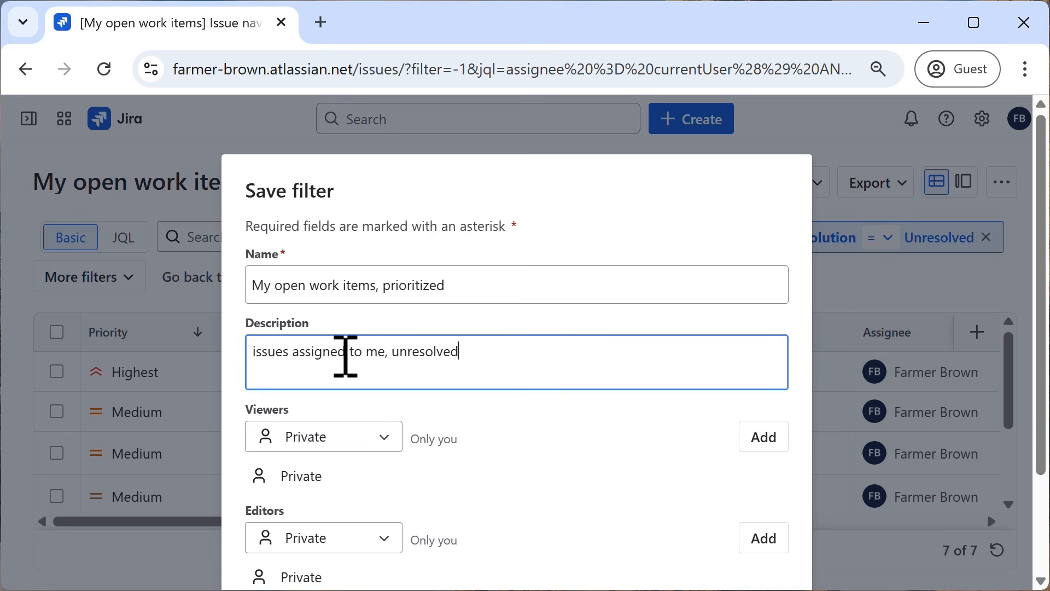
{"action": "type", "text": ", listed highest prio"}
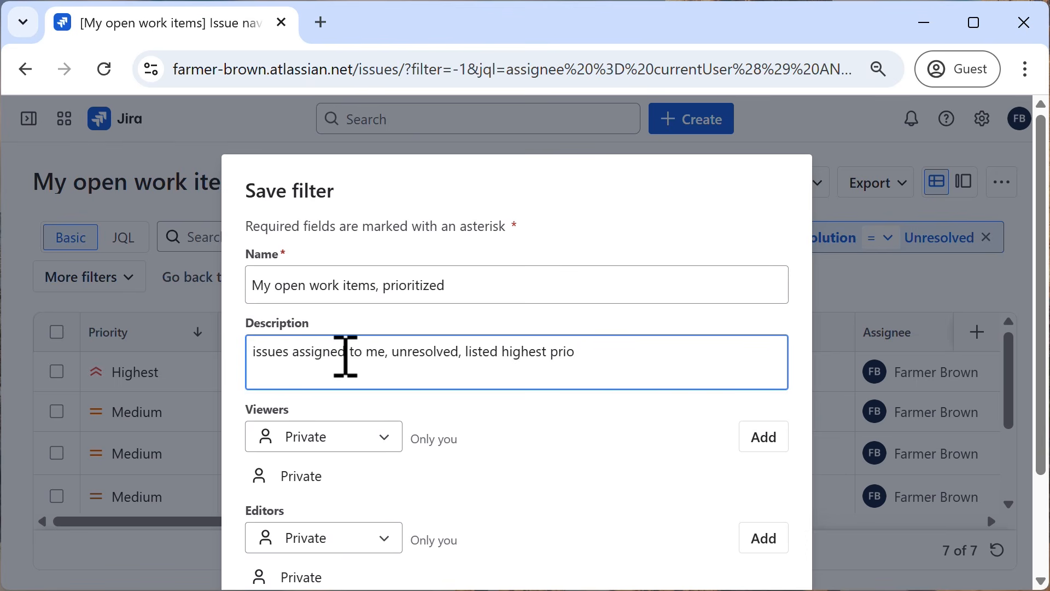
{"action": "type", "text": "rity to lowest"}
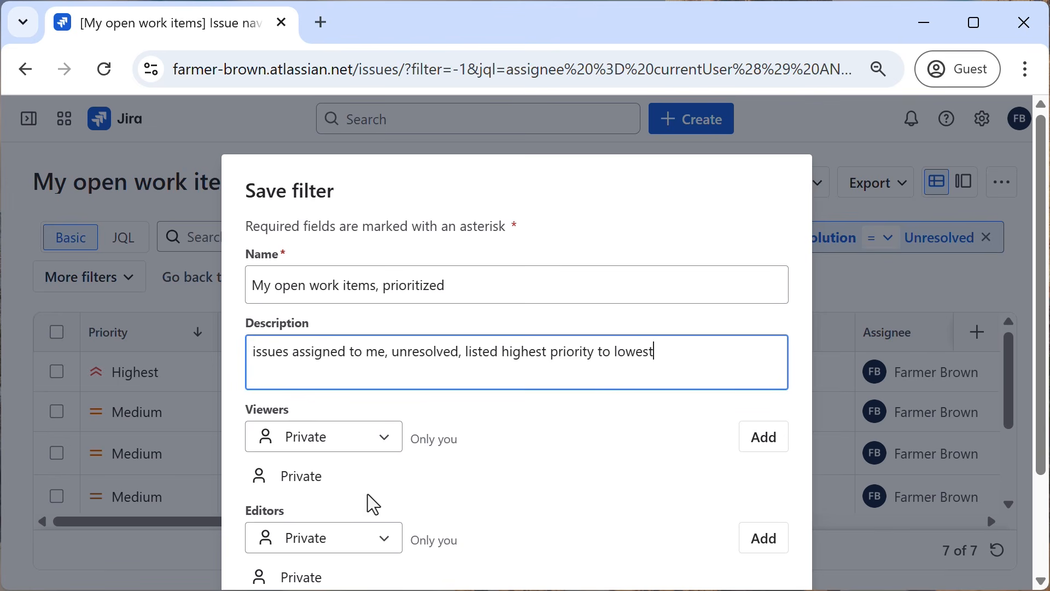
{"action": "scroll", "coordinate": [489, 452], "scroll_direction": "down", "scroll_amount": 2}
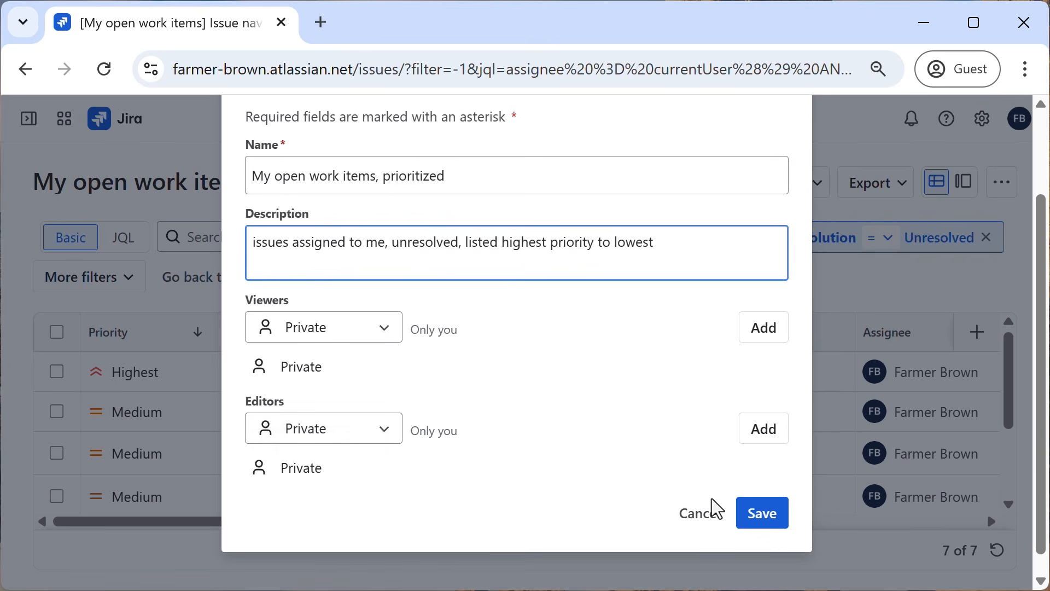
{"action": "left_click", "coordinate": [766, 517]}
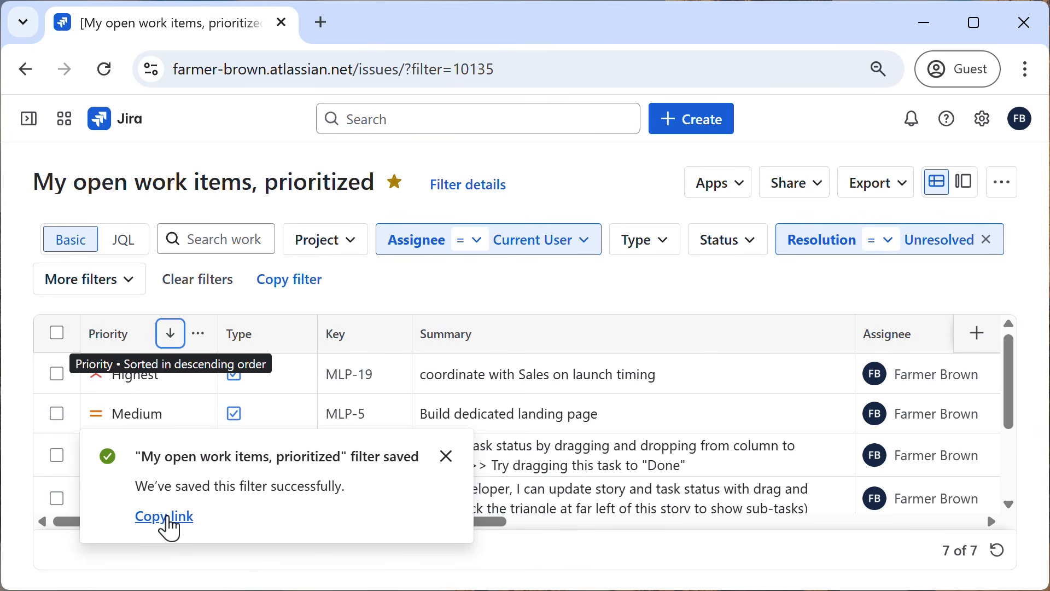
Copy the link of the saved filter and open it in a new browser tab.
{"action": "left_click", "coordinate": [167, 518]}
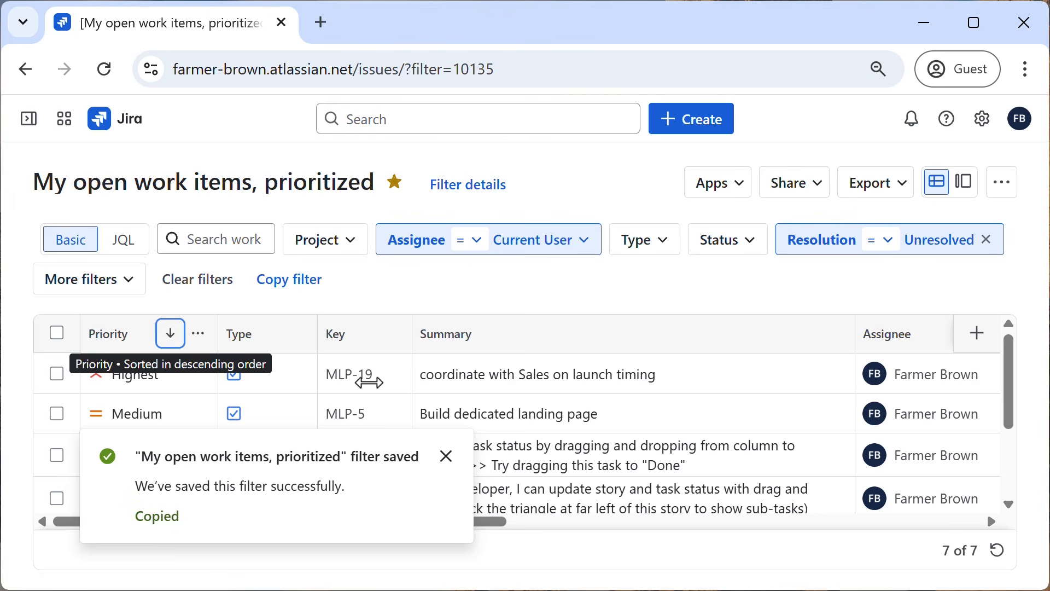
{"action": "left_click", "coordinate": [321, 23]}
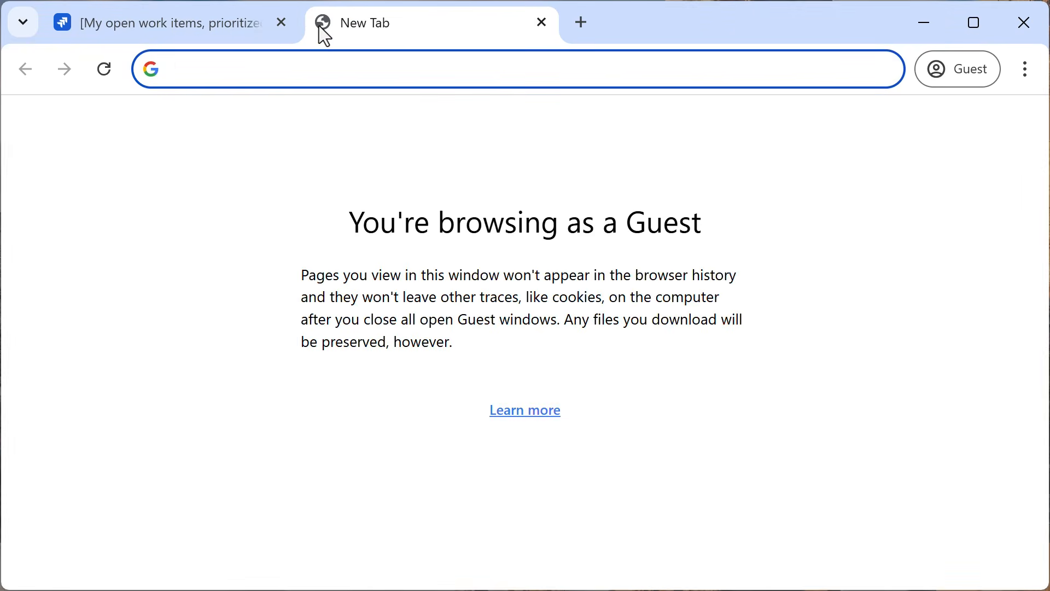
{"action": "key", "text": "ctrl+v"}
{"action": "key", "text": "Return"}
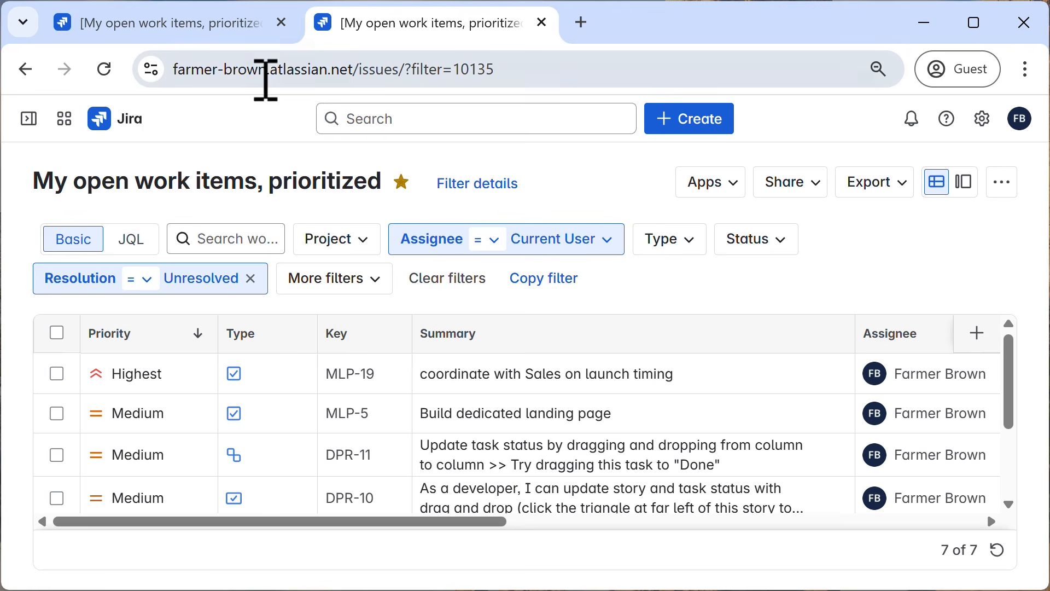
Return to the original browser tab, open "My open work items, prioritized" from the starred filters, and dismiss the save notification.
{"action": "left_click", "coordinate": [236, 37]}
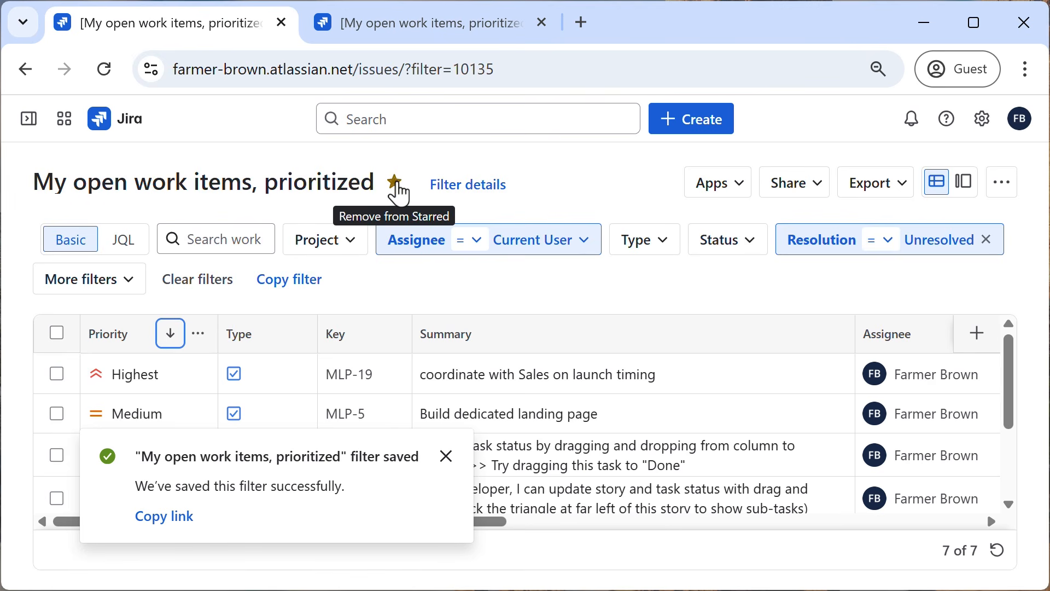
{"action": "mouse_move", "coordinate": [28, 123]}
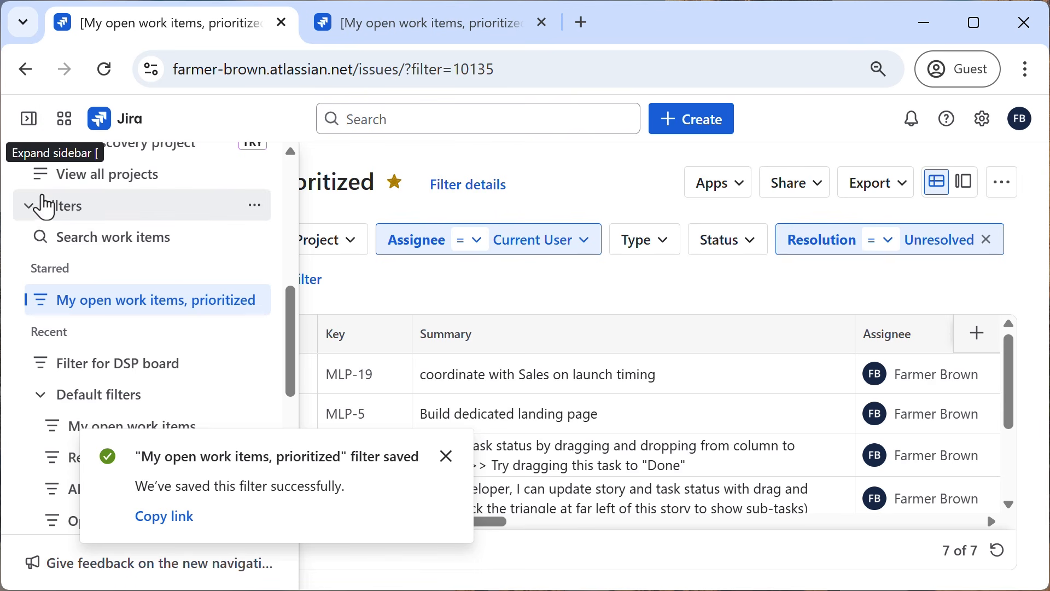
{"action": "left_click", "coordinate": [72, 300]}
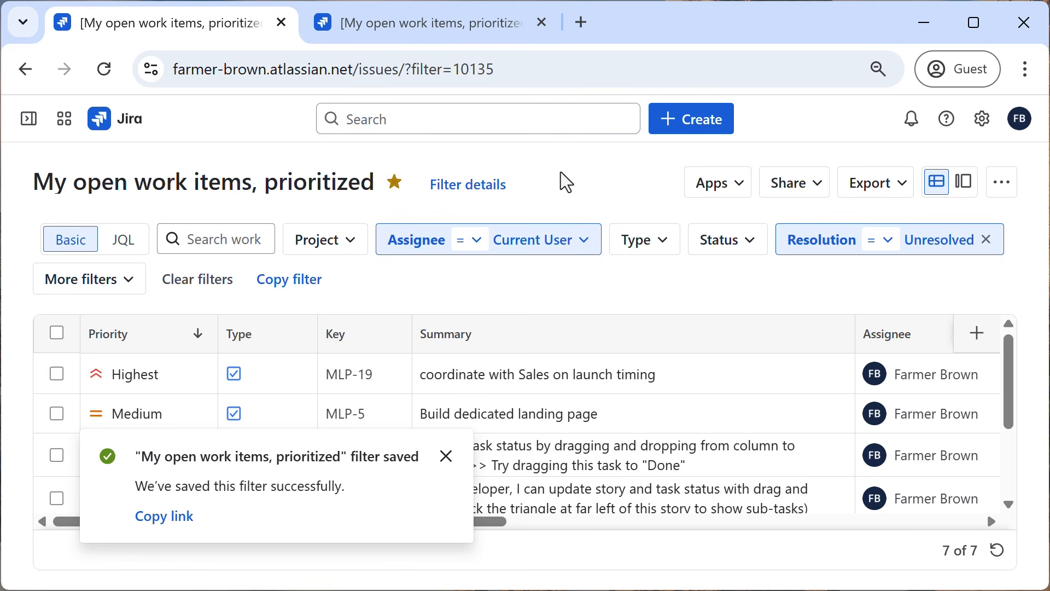
{"action": "left_click", "coordinate": [447, 456]}
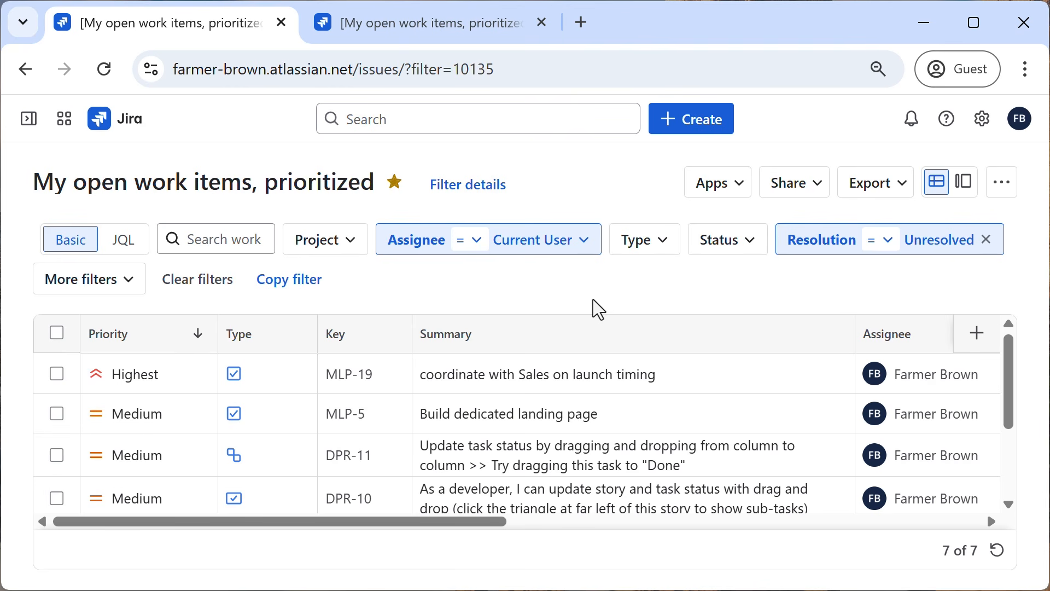
Switch the filter to JQL mode and sort the results by creation date from oldest to newest.
{"action": "left_click", "coordinate": [131, 253]}
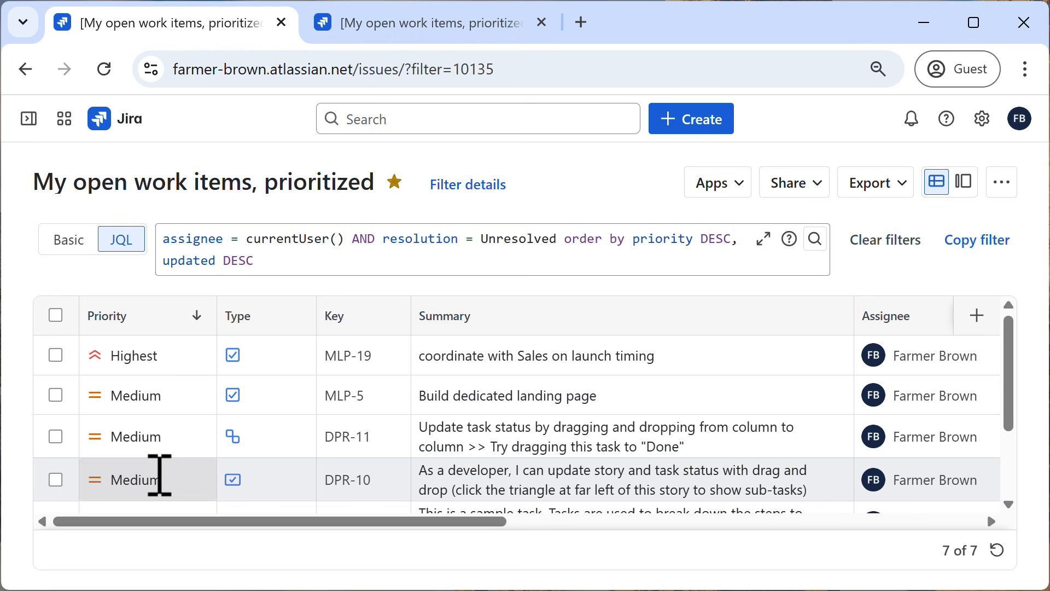
{"action": "left_click_drag", "start_coordinate": [294, 525], "coordinate": [709, 512]}
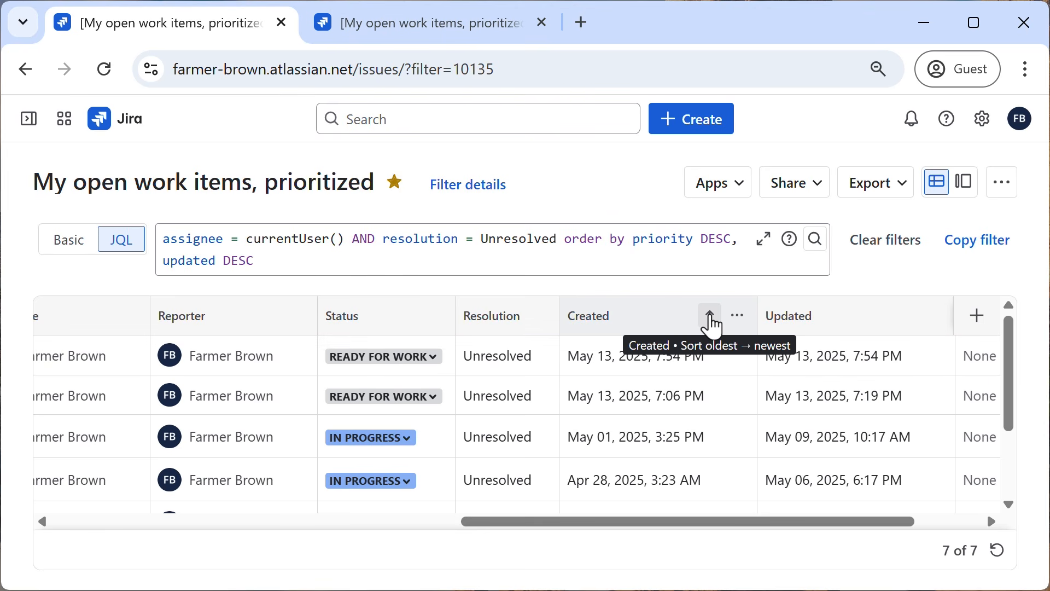
{"action": "left_click", "coordinate": [711, 320]}
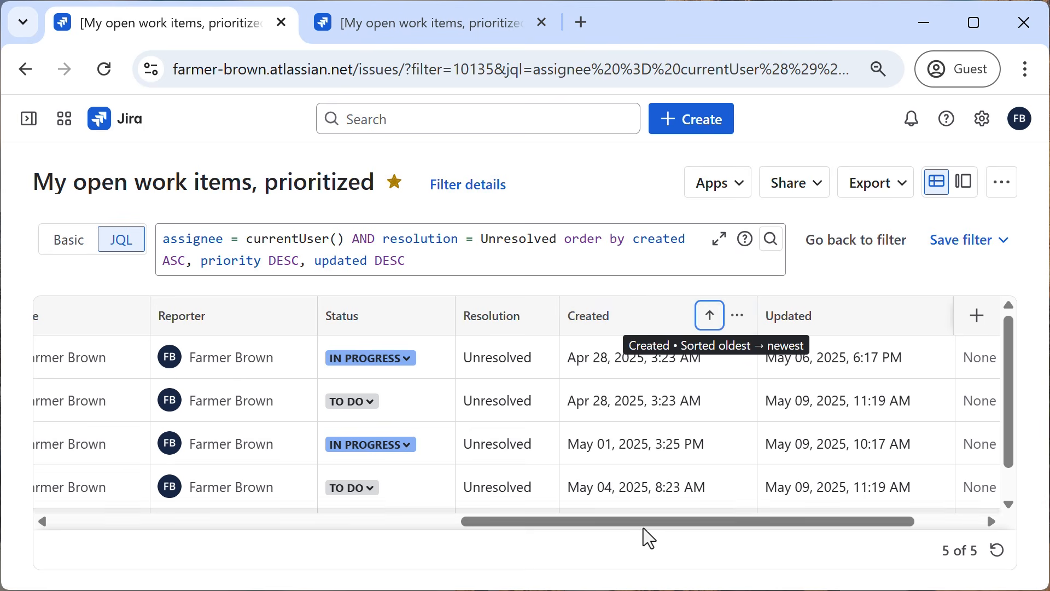
Examine the JQL query's conditions and its order-by clause for created, priority and updated.
{"action": "left_click_drag", "start_coordinate": [651, 522], "coordinate": [192, 504]}
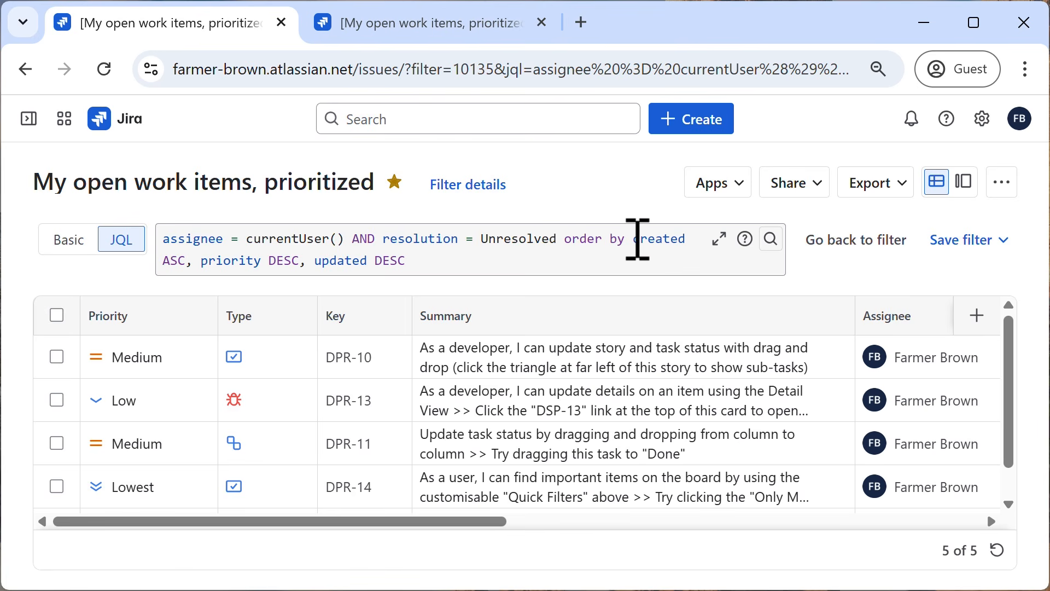
{"action": "left_click_drag", "start_coordinate": [638, 239], "coordinate": [257, 234]}
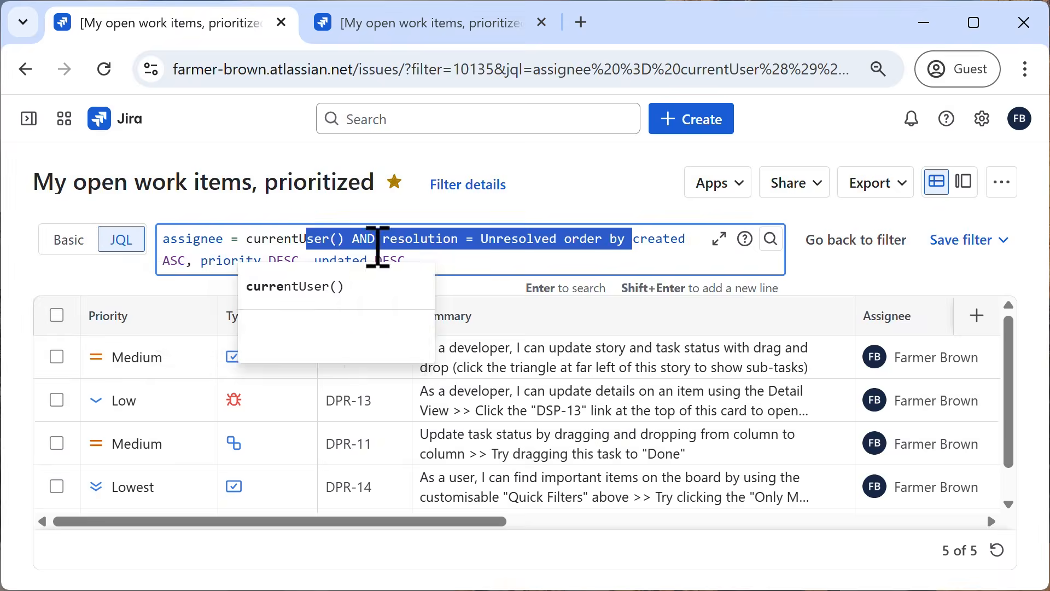
{"action": "left_click", "coordinate": [666, 239]}
{"action": "left_click", "coordinate": [232, 261]}
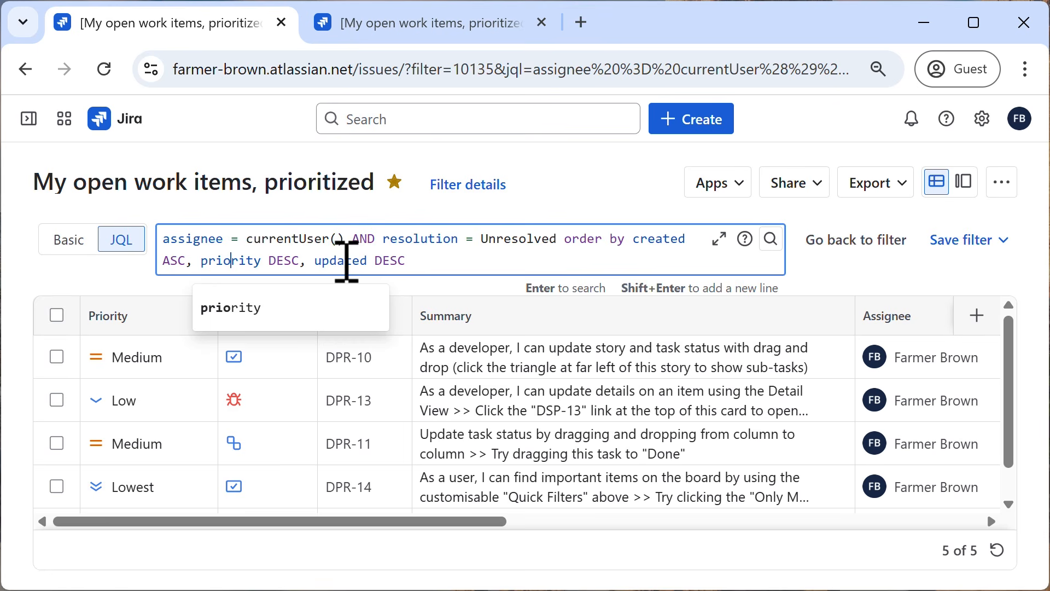
{"action": "left_click", "coordinate": [416, 262]}
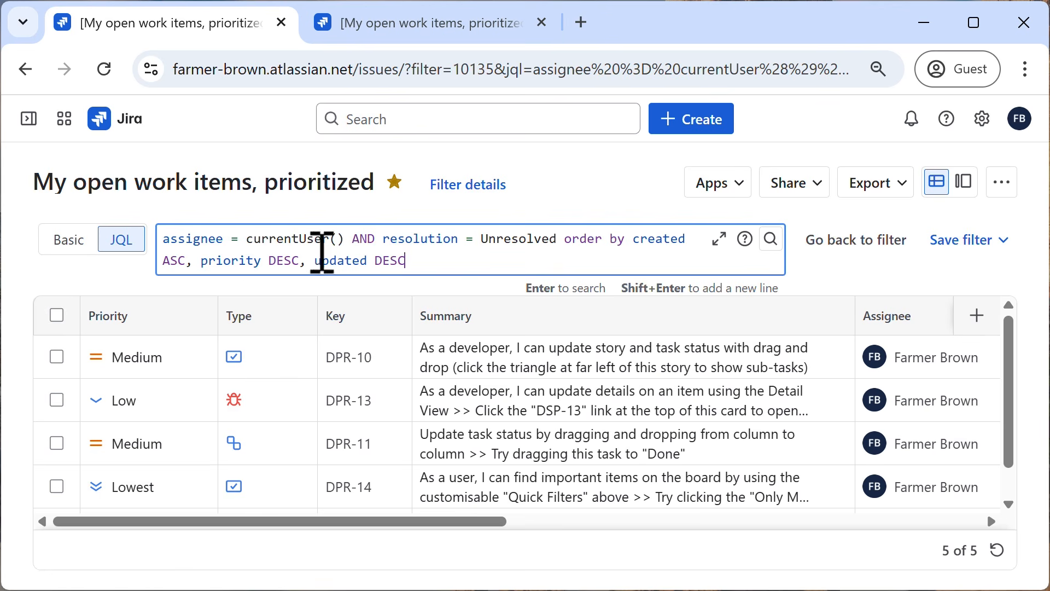
Move the priority DESC term ahead of created ASC in the JQL query's order-by clause.
{"action": "left_click_drag", "start_coordinate": [201, 261], "coordinate": [310, 264]}
{"action": "key", "text": "ctrl+c"}
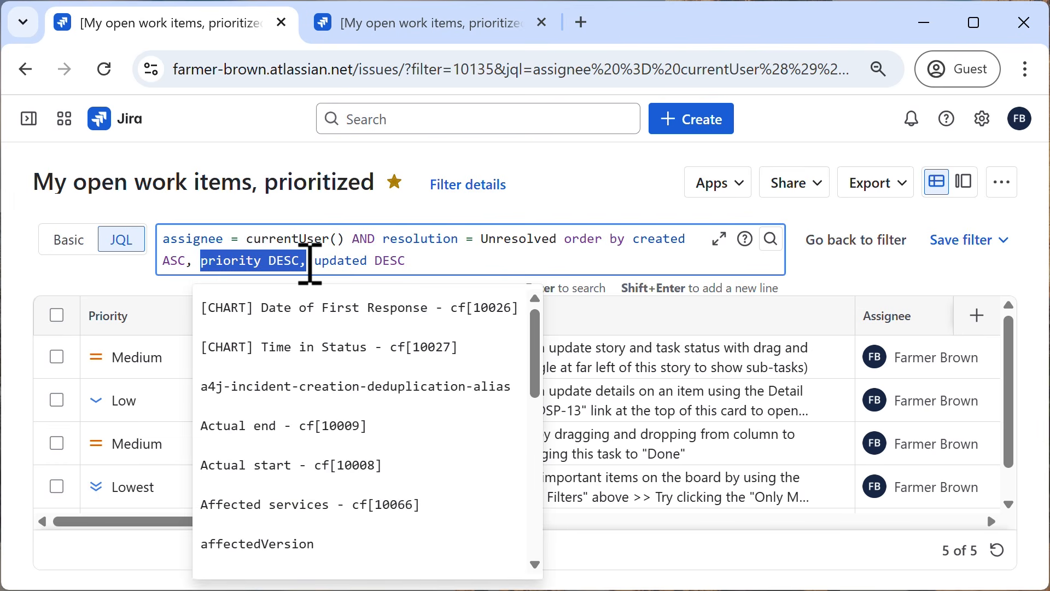
{"action": "key", "text": "BackSpace"}
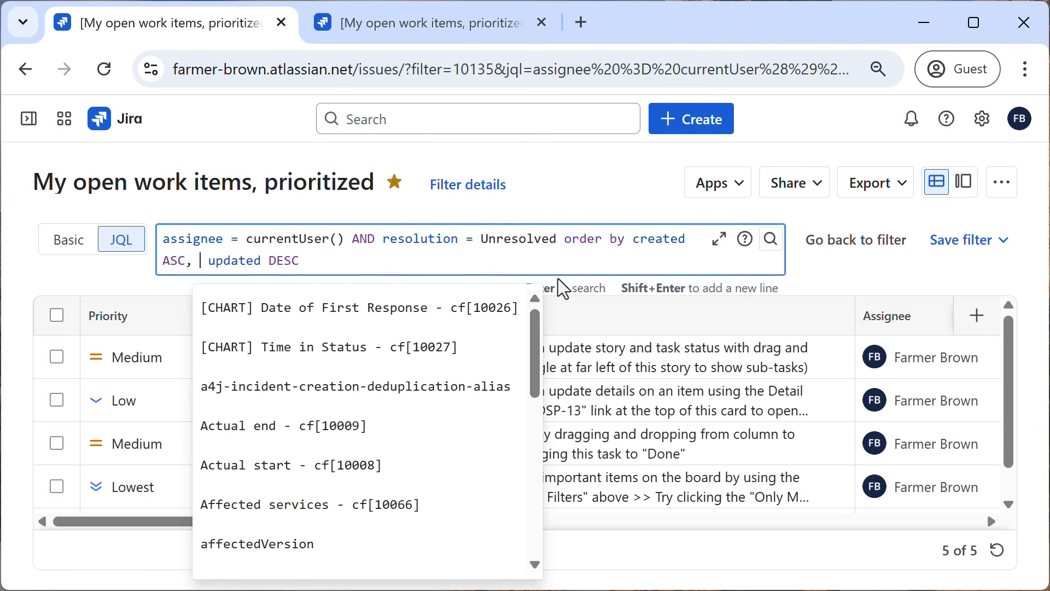
{"action": "left_click", "coordinate": [636, 238]}
{"action": "key", "text": "ctrl+v"}
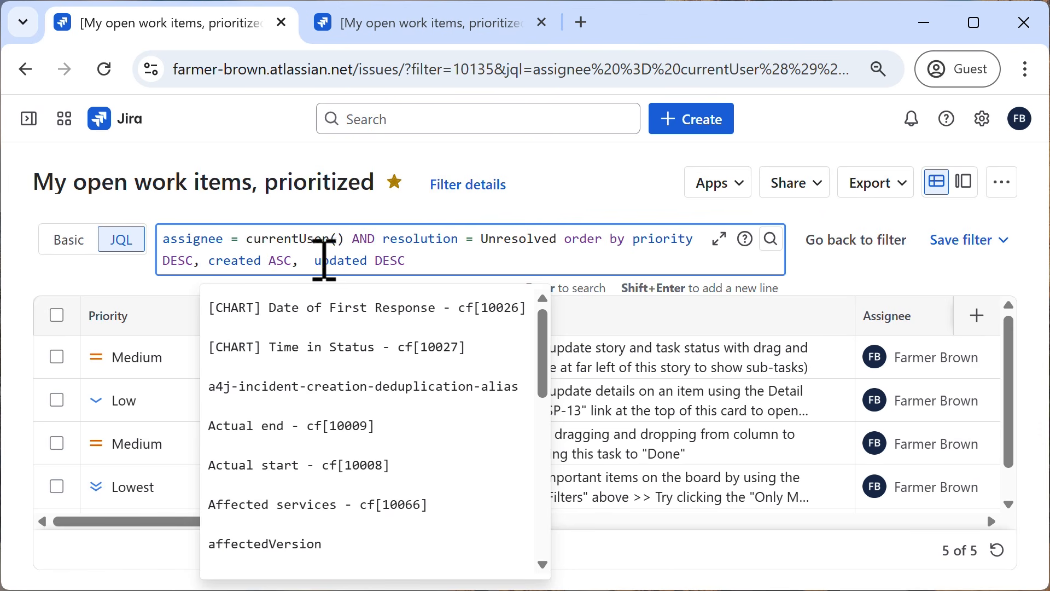
Remove the updated DESC term and its preceding comma from the order-by clause, and run the query.
{"action": "left_click_drag", "start_coordinate": [316, 261], "coordinate": [411, 265]}
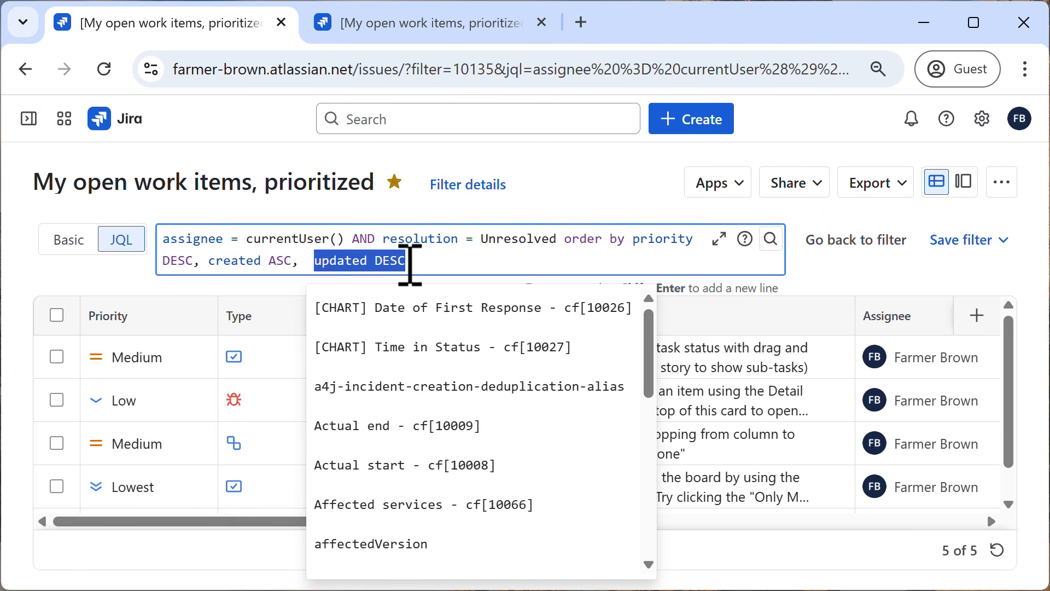
{"action": "key", "text": "BackSpace"}
{"action": "key", "text": "BackSpace"}
{"action": "key", "text": "BackSpace"}
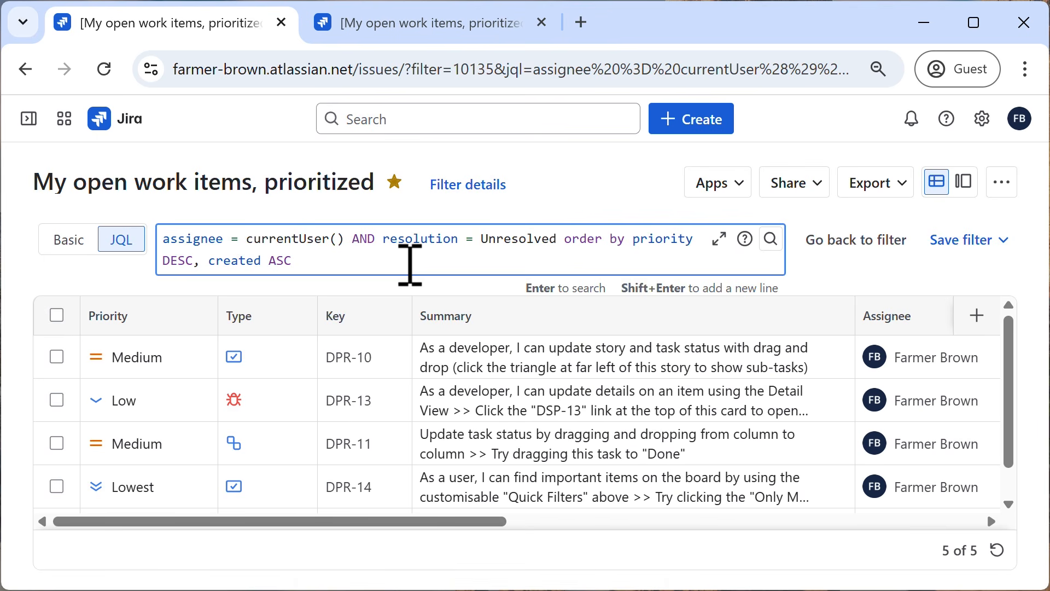
{"action": "key", "text": "Return"}
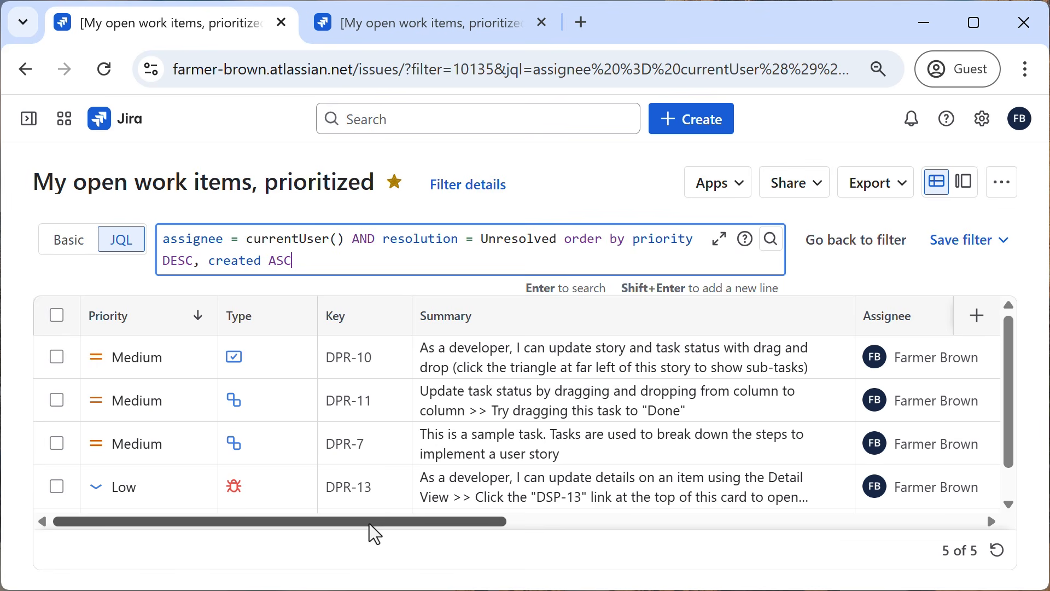
Review the Created and Updated columns, save the changes to the existing filter, and dismiss the notification.
{"action": "left_click_drag", "start_coordinate": [369, 522], "coordinate": [756, 542]}
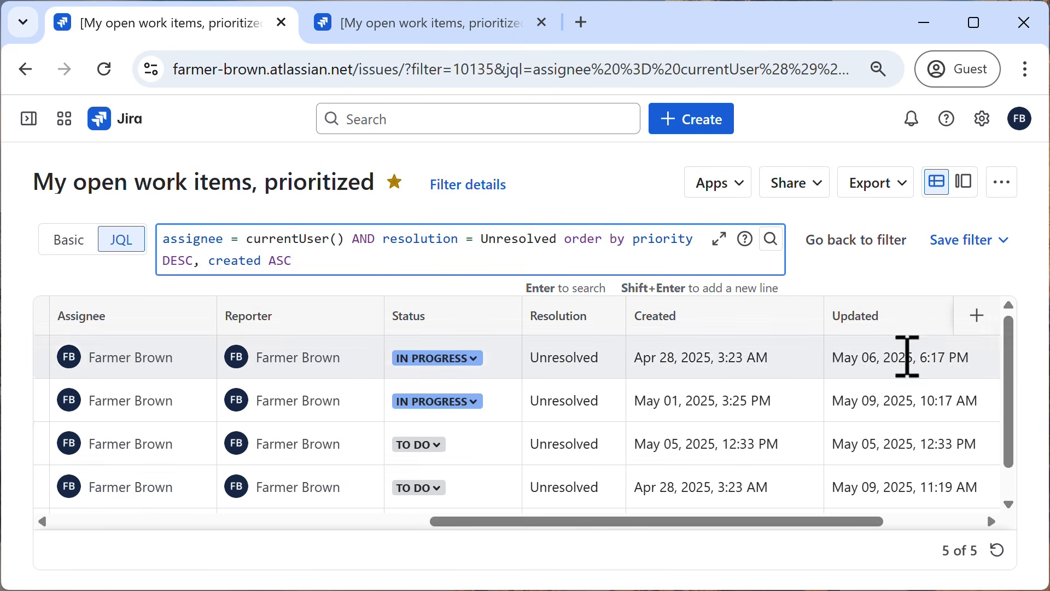
{"action": "left_click", "coordinate": [991, 252]}
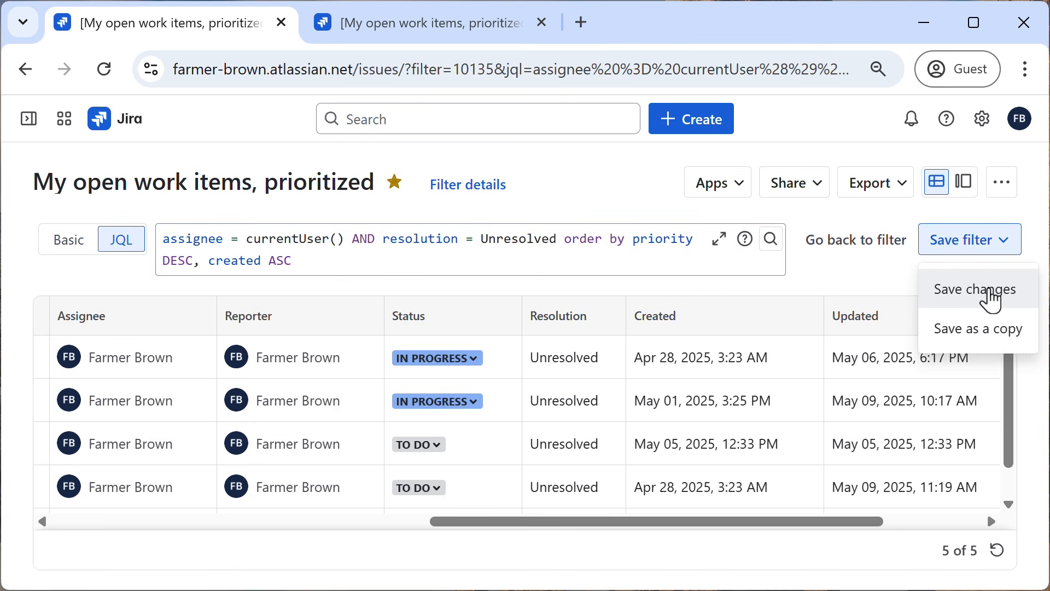
{"action": "left_click", "coordinate": [992, 293]}
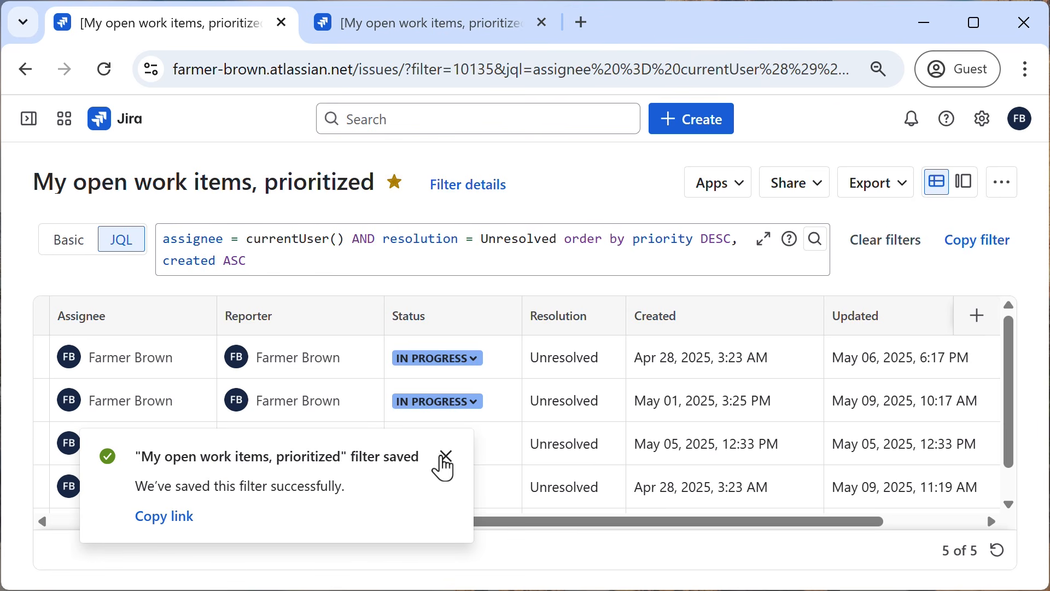
{"action": "left_click", "coordinate": [445, 466]}
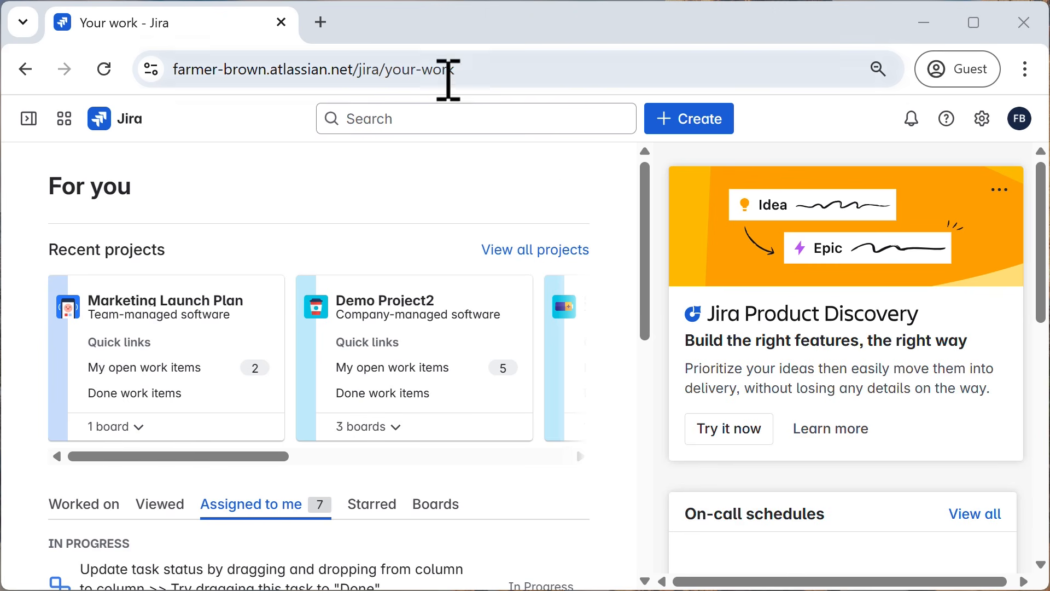
Open the Default dashboard from the list of all dashboards and look over its Introduction, Assigned to Me and Projects gadgets.
{"action": "mouse_move", "coordinate": [31, 130]}
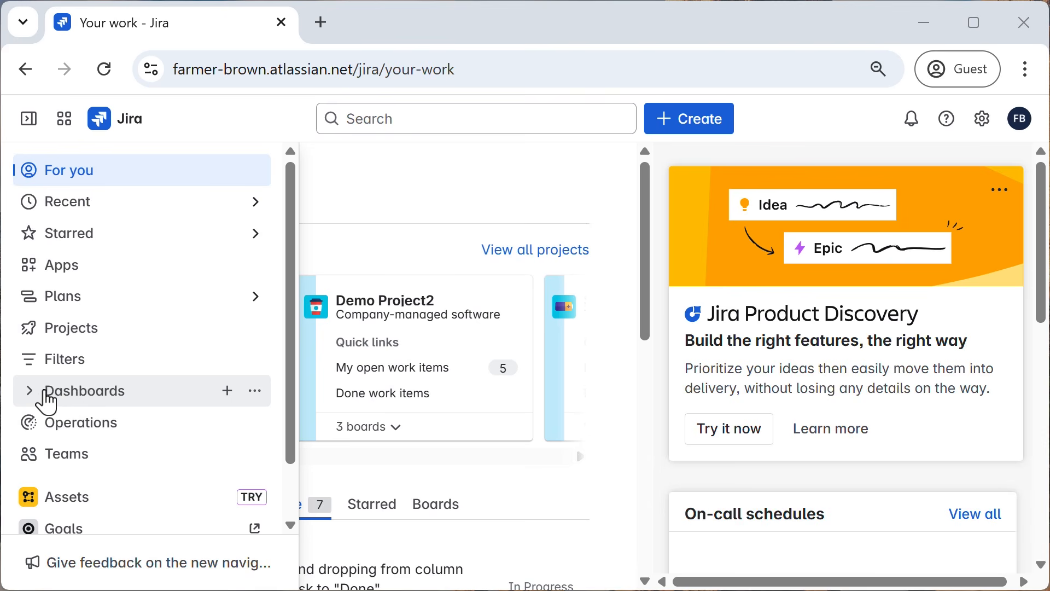
{"action": "left_click", "coordinate": [34, 395]}
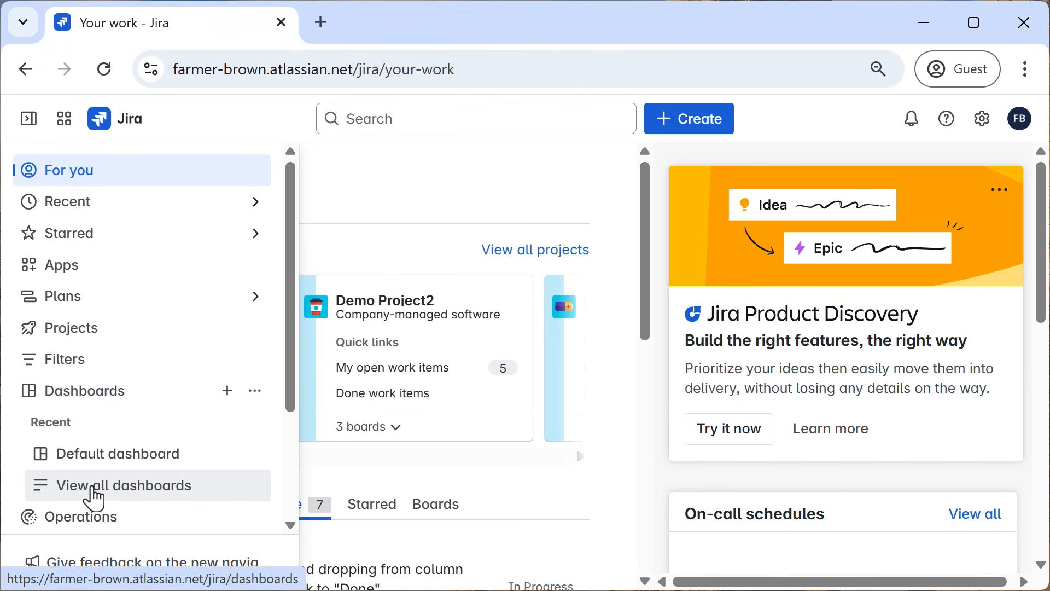
{"action": "left_click", "coordinate": [94, 489]}
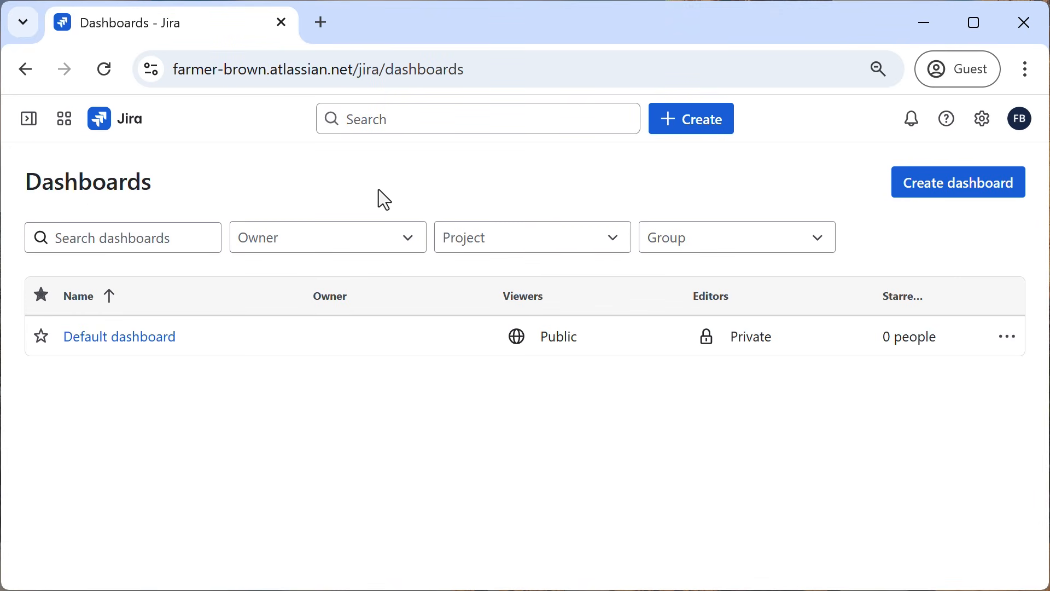
{"action": "left_click", "coordinate": [139, 351]}
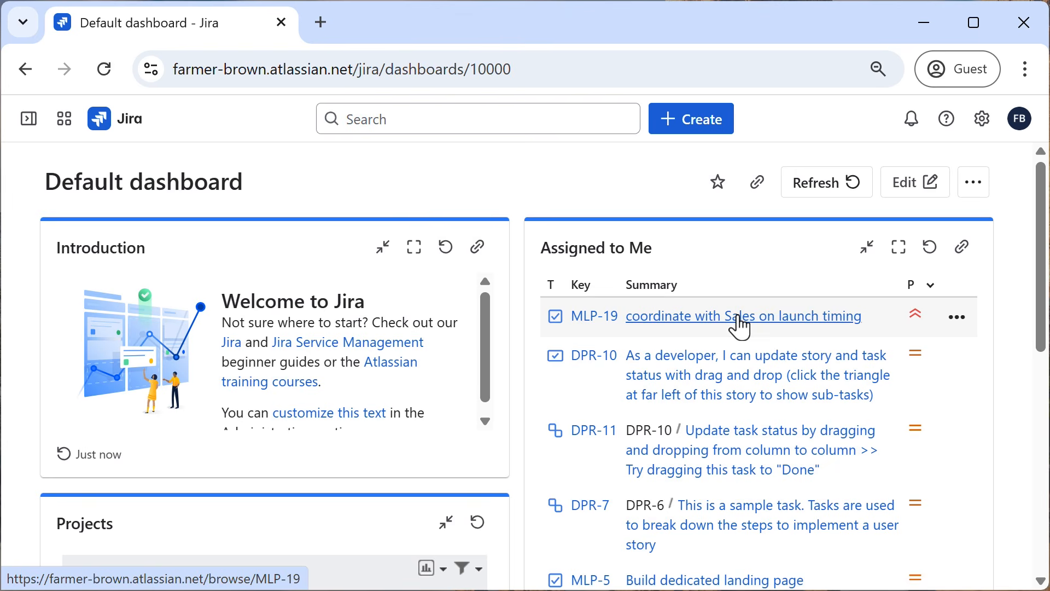
{"action": "scroll", "coordinate": [364, 378], "scroll_direction": "down", "scroll_amount": 1}
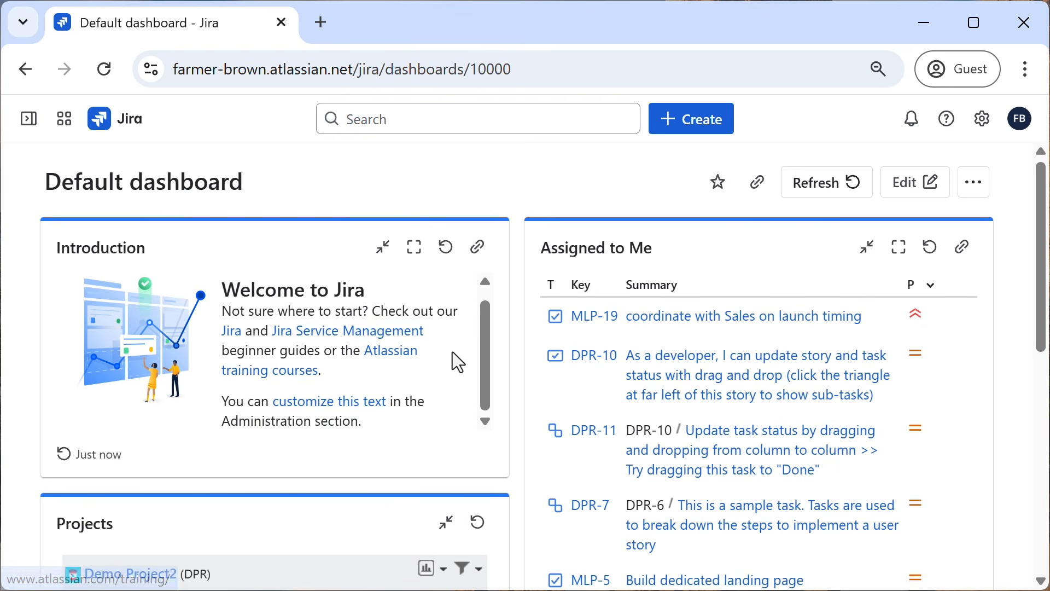
{"action": "scroll", "coordinate": [452, 352], "scroll_direction": "down", "scroll_amount": 5}
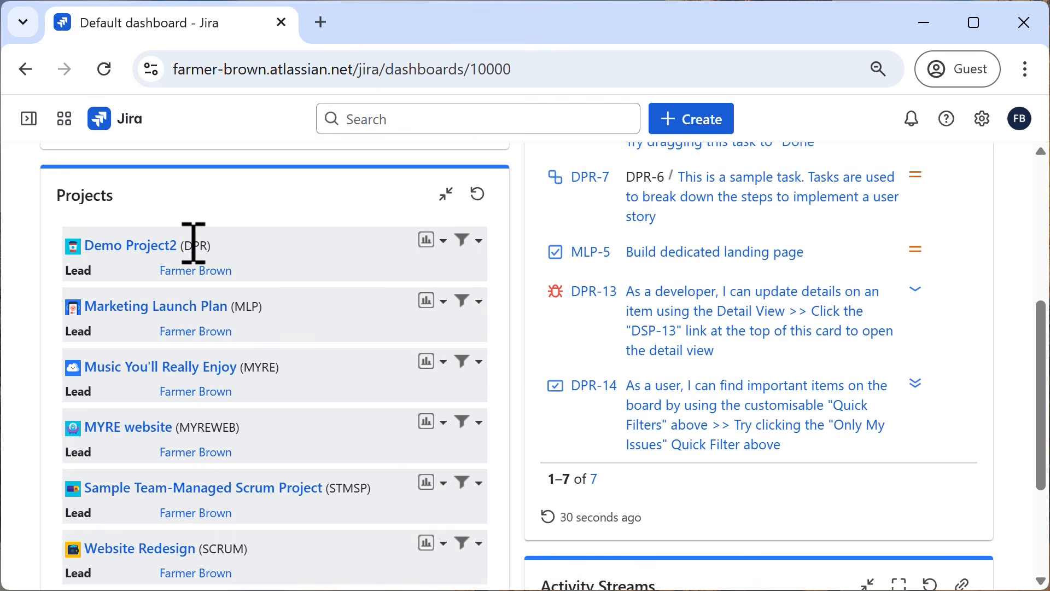
{"action": "scroll", "coordinate": [518, 386], "scroll_direction": "up", "scroll_amount": 6}
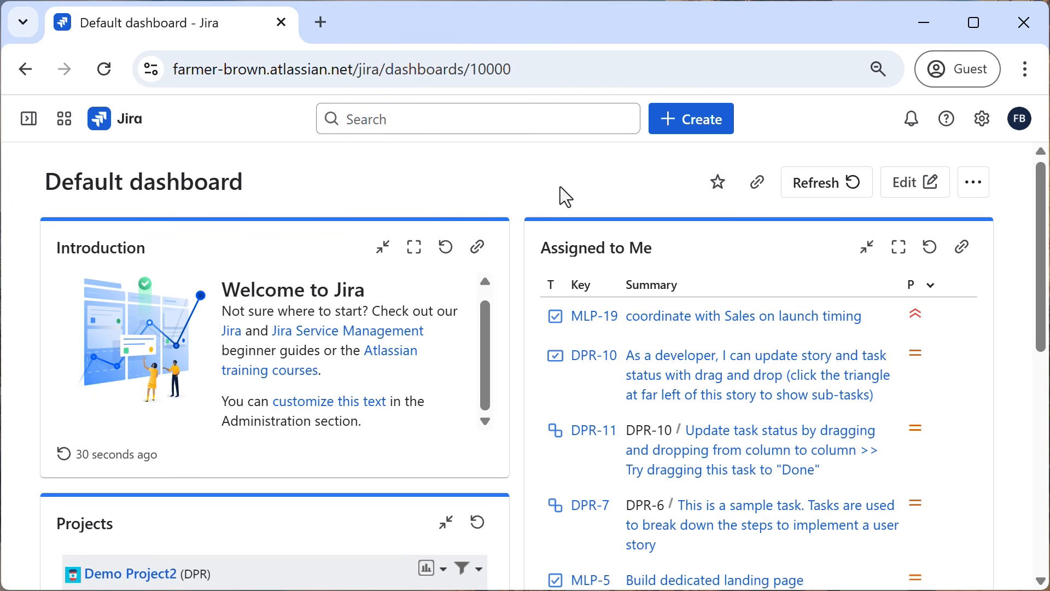
Create a new dashboard named "My work" with viewers and editors left as Private.
{"action": "mouse_move", "coordinate": [30, 126]}
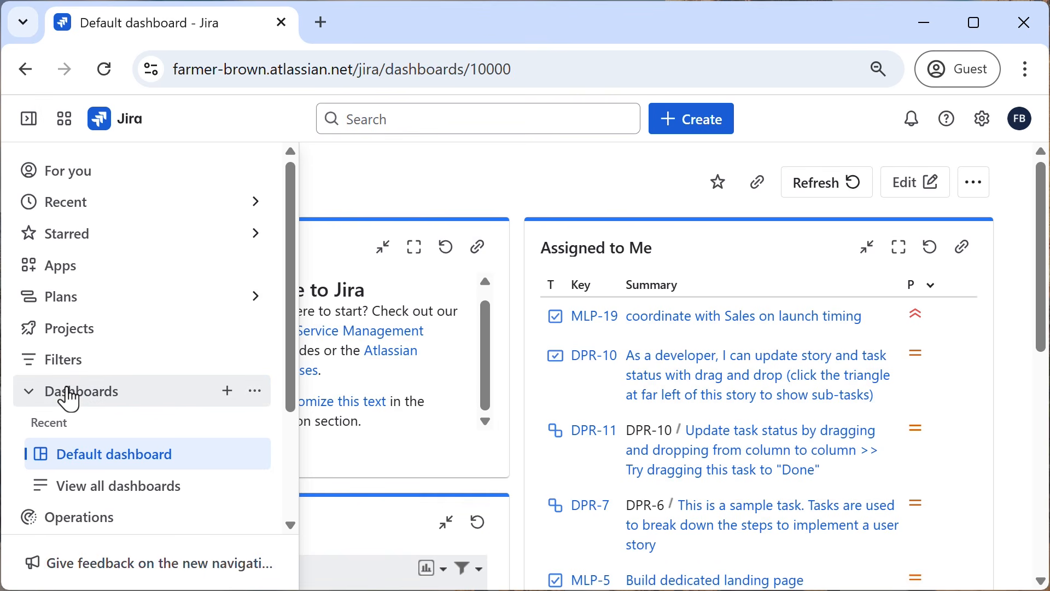
{"action": "left_click", "coordinate": [228, 391]}
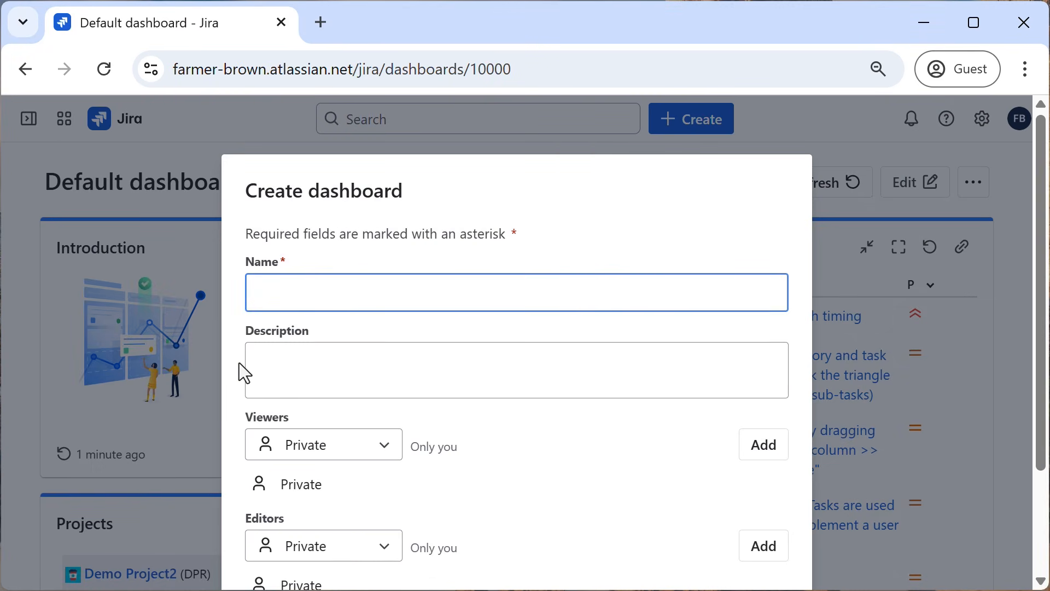
{"action": "type", "text": "My work"}
{"action": "scroll", "coordinate": [498, 450], "scroll_direction": "down", "scroll_amount": 2}
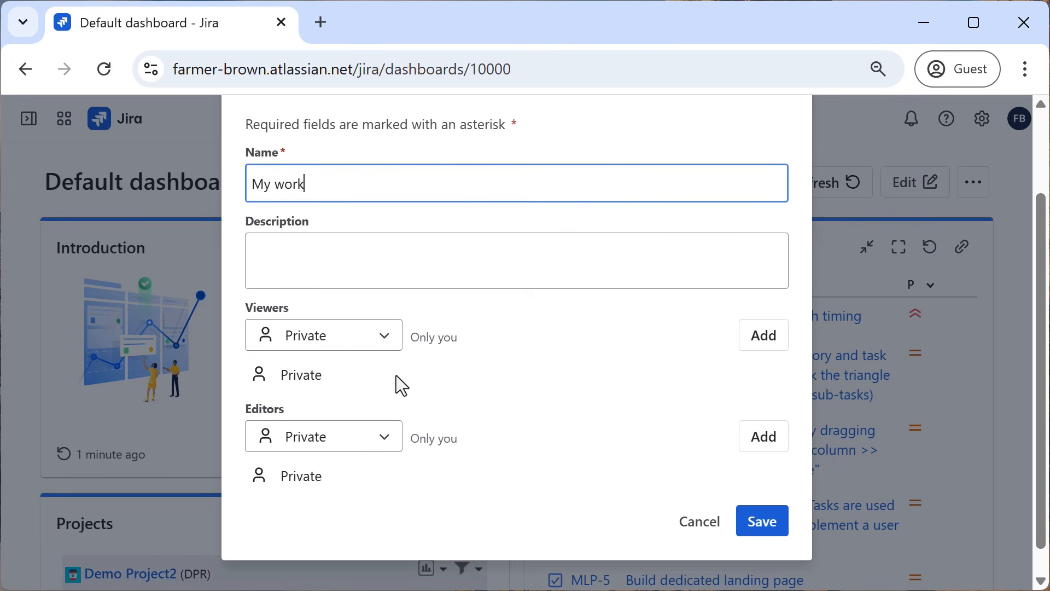
{"action": "left_click", "coordinate": [768, 533]}
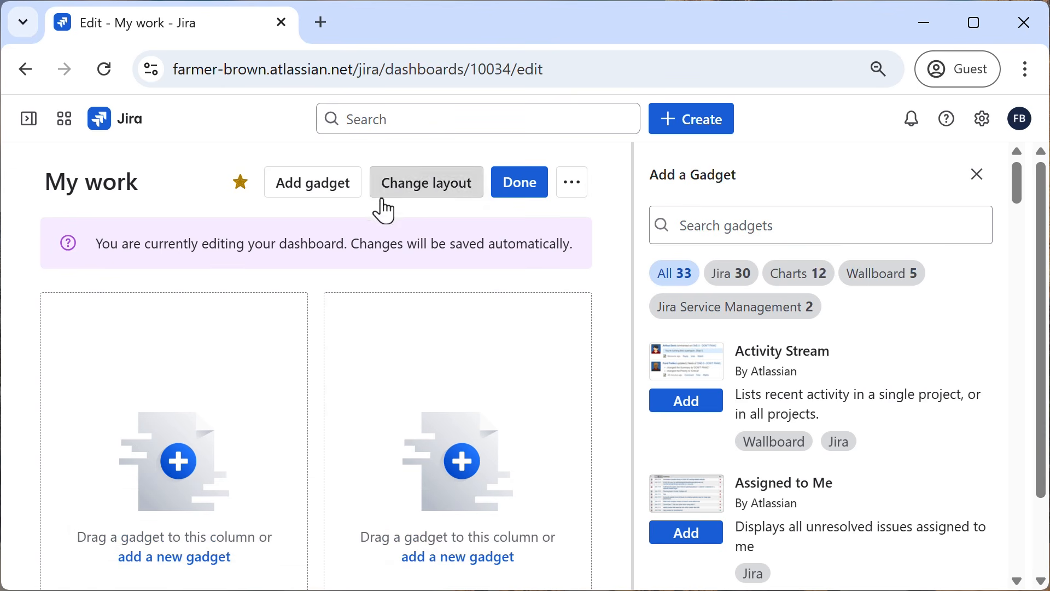
Find the Filter Results gadget by searching "filter re", add it to the dashboard, and close the gadget list.
{"action": "left_click", "coordinate": [302, 178]}
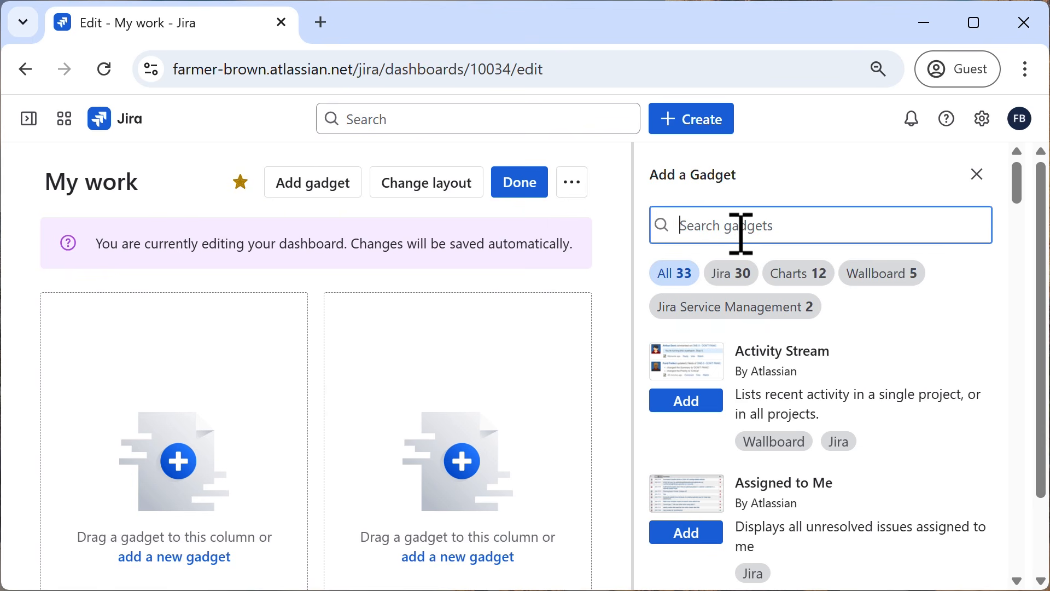
{"action": "type", "text": "filter re"}
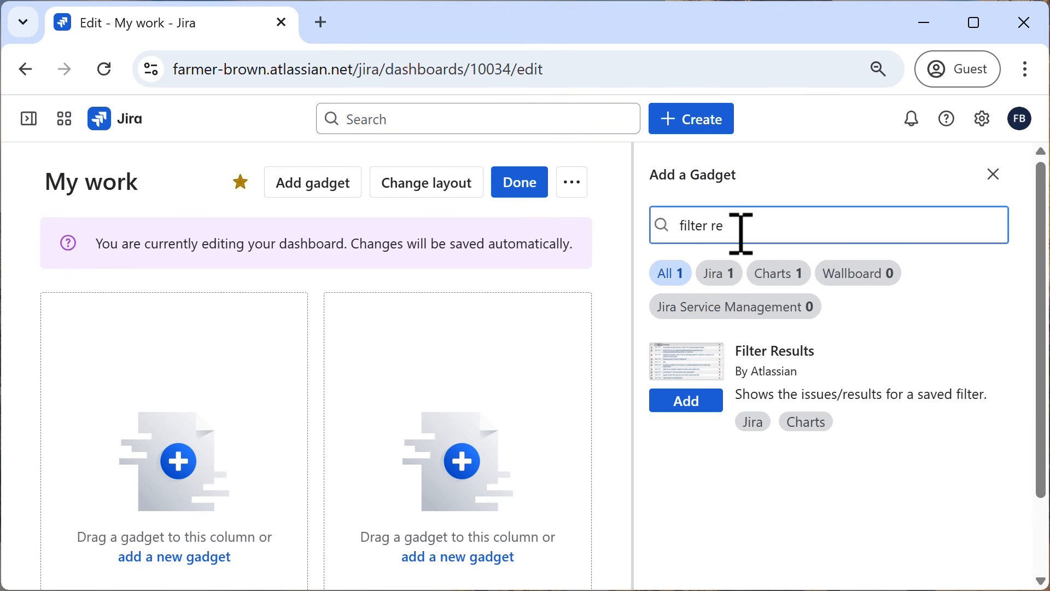
{"action": "left_click", "coordinate": [687, 410]}
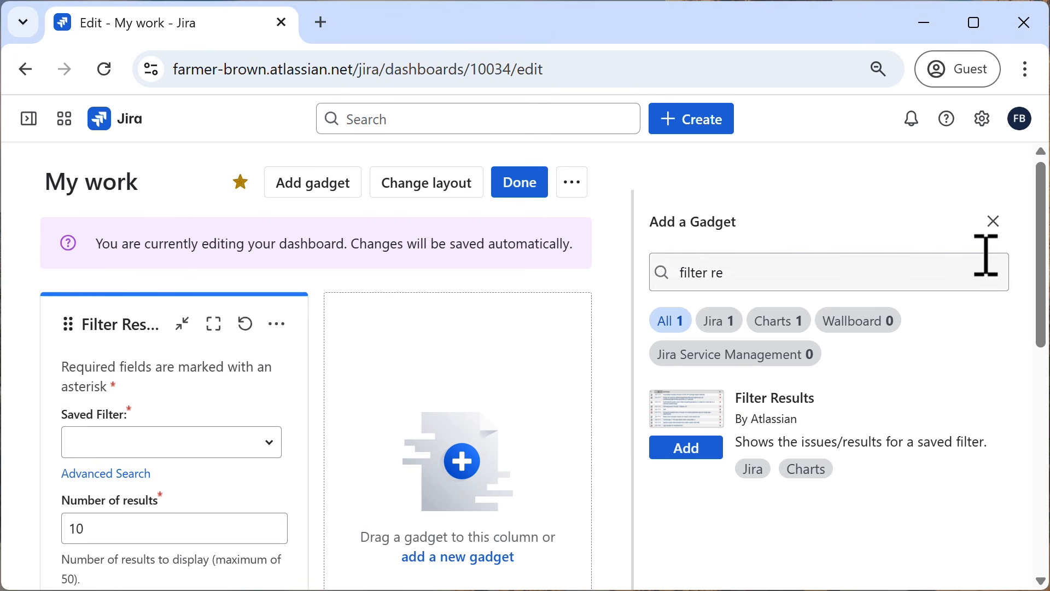
{"action": "left_click", "coordinate": [999, 230]}
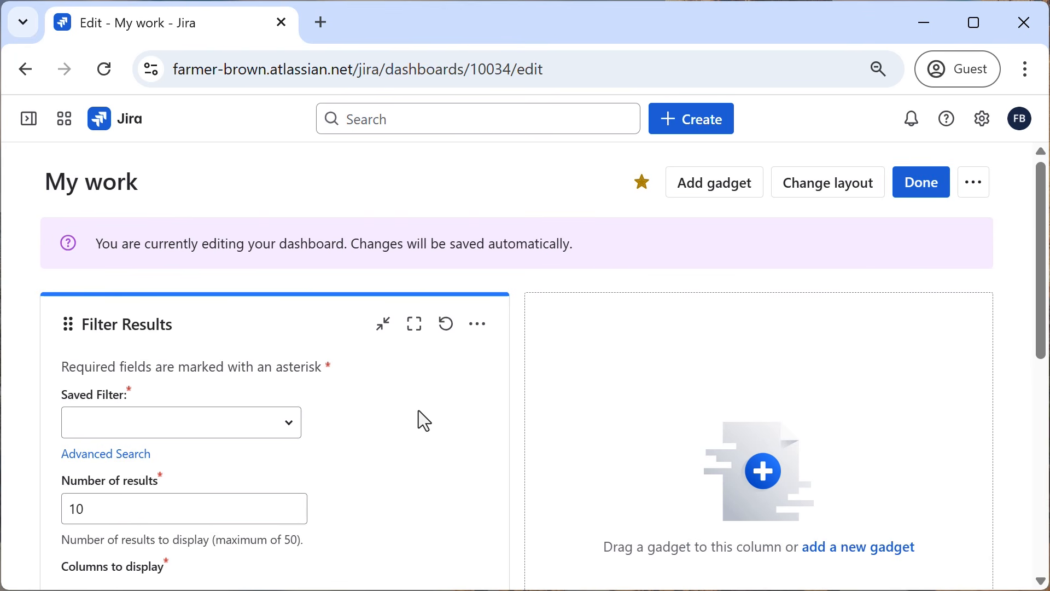
Set the Filter Results gadget's saved filter to "My open work items, prioritized".
{"action": "scroll", "coordinate": [418, 411], "scroll_direction": "down", "scroll_amount": 2}
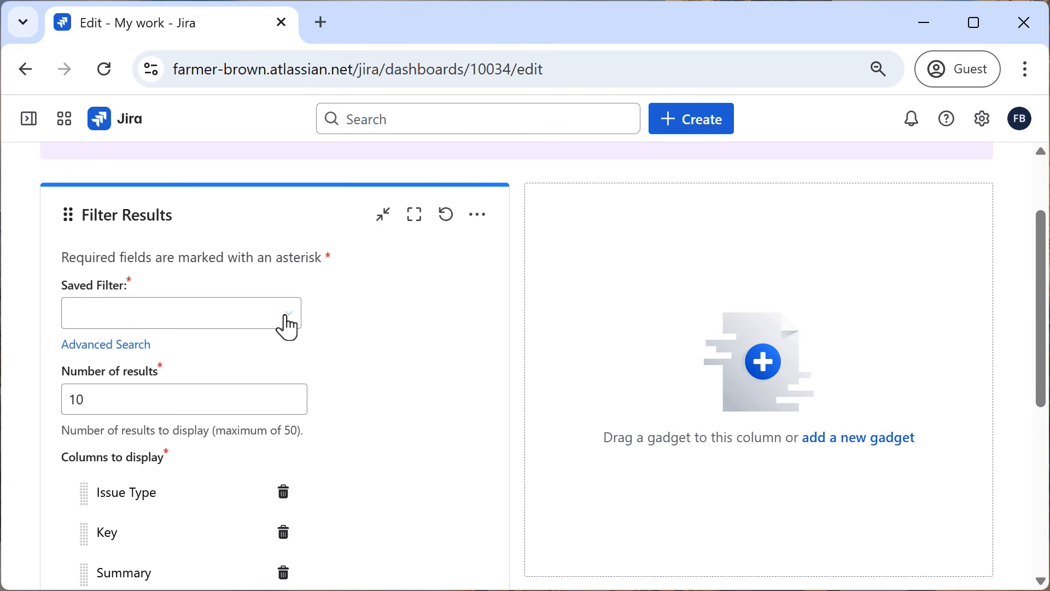
{"action": "left_click", "coordinate": [263, 310]}
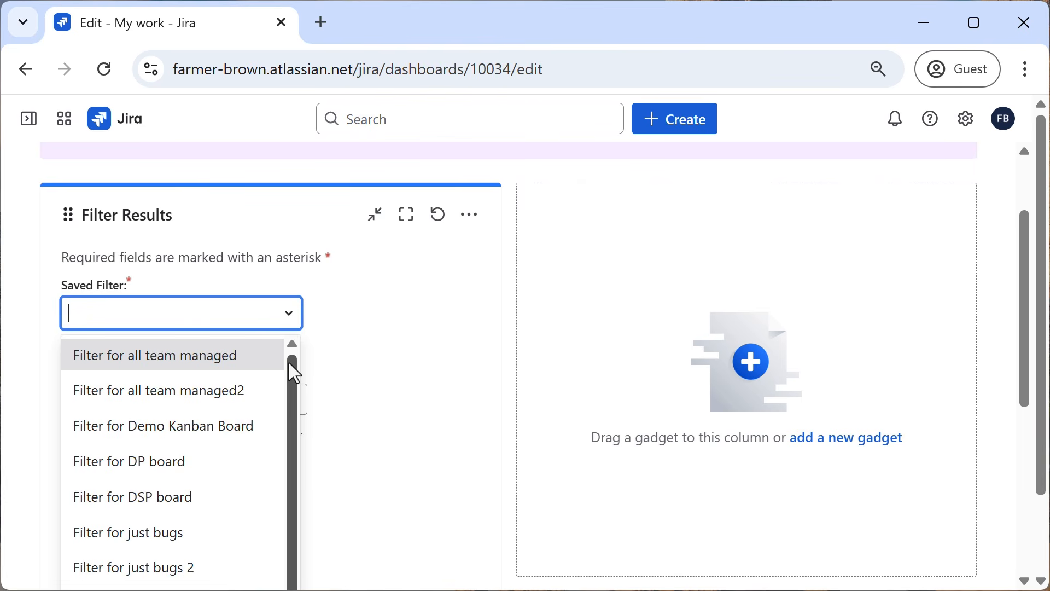
{"action": "scroll", "coordinate": [284, 391], "scroll_direction": "down", "scroll_amount": 1}
{"action": "scroll", "coordinate": [274, 476], "scroll_direction": "down", "scroll_amount": 2}
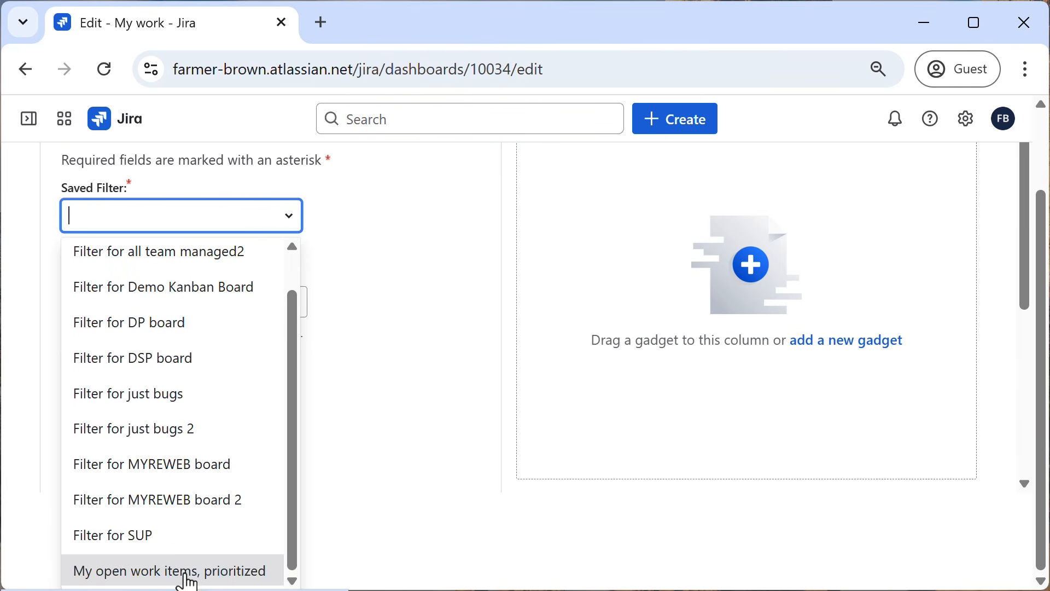
{"action": "left_click", "coordinate": [192, 570]}
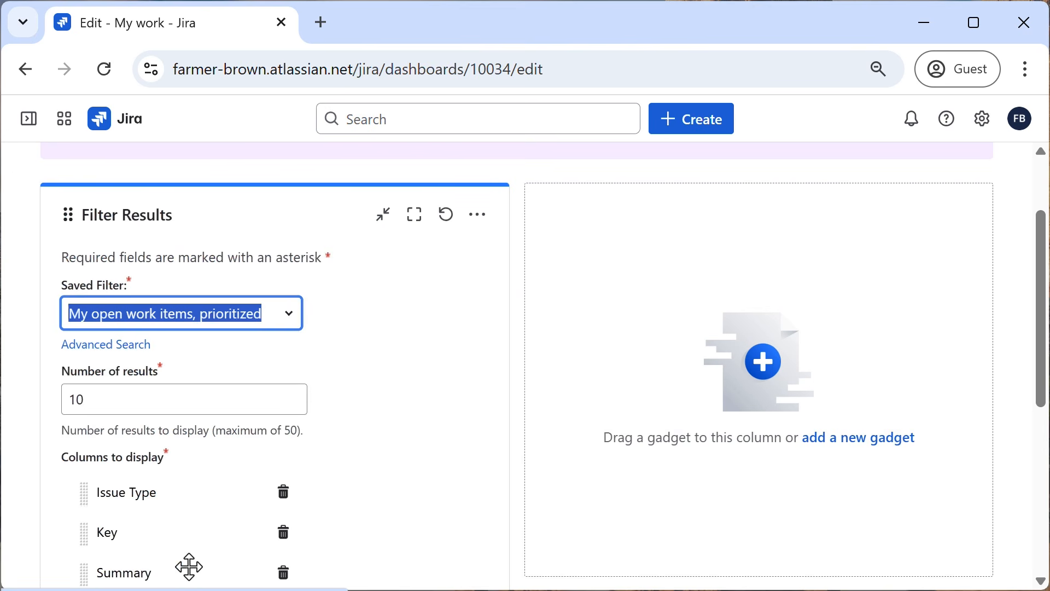
{"action": "left_click", "coordinate": [370, 336]}
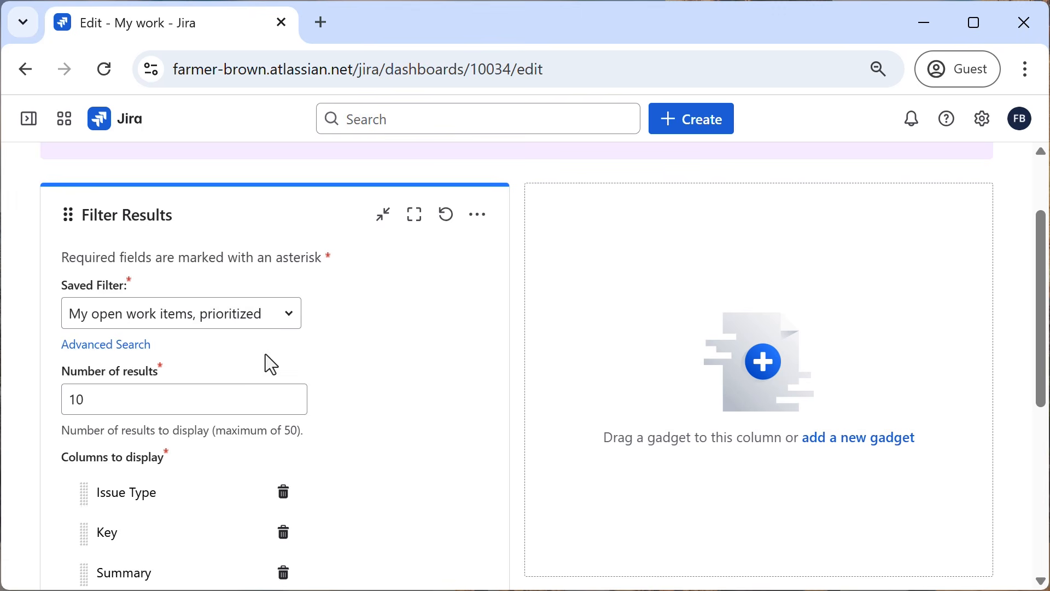
Reorder the gadget's displayed columns so that Priority comes first, ahead of Issue Type.
{"action": "scroll", "coordinate": [148, 398], "scroll_direction": "down", "scroll_amount": 2}
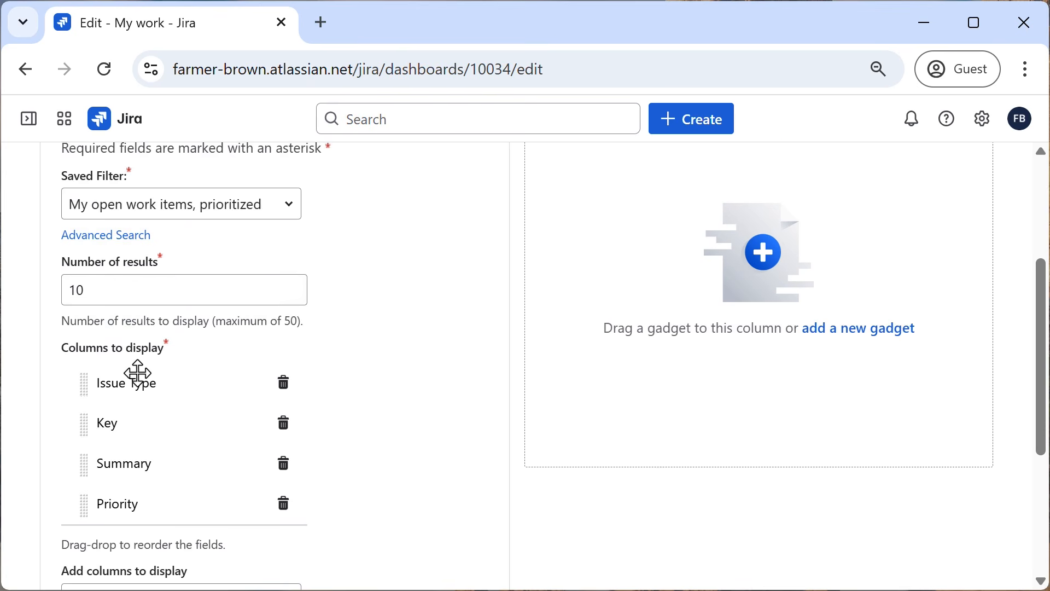
{"action": "scroll", "coordinate": [139, 372], "scroll_direction": "down", "scroll_amount": 2}
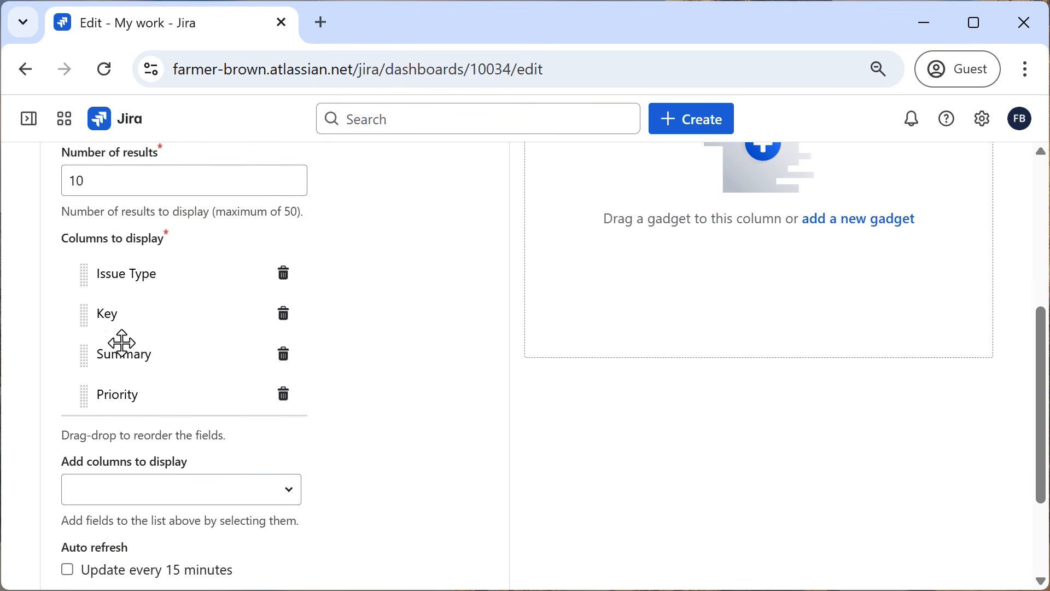
{"action": "left_click_drag", "start_coordinate": [87, 396], "coordinate": [95, 270]}
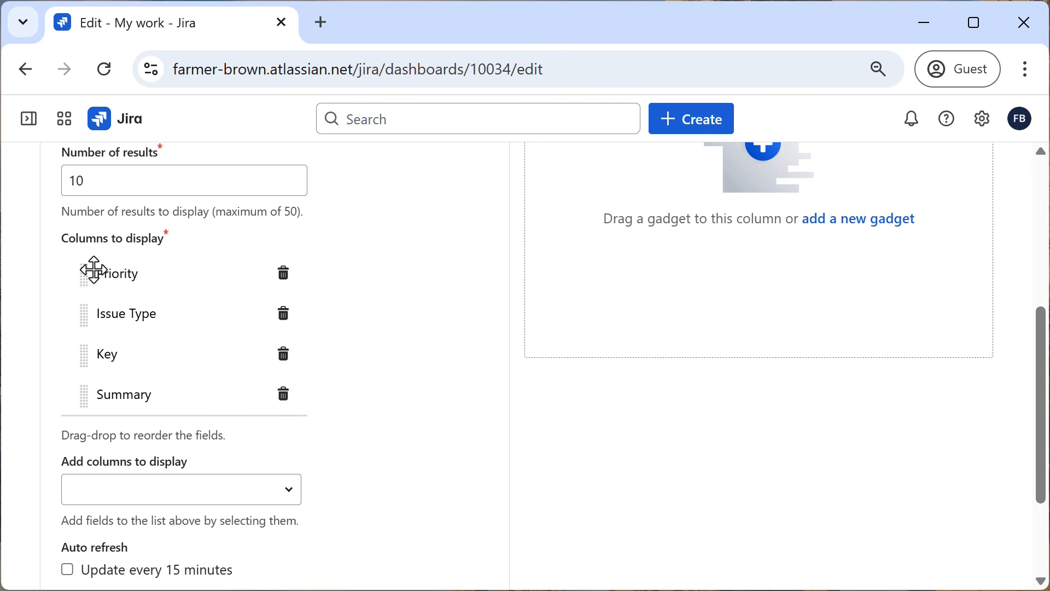
Look over the fields offered as additional display columns for the Filter Results gadget, then close the list without adding any.
{"action": "left_click", "coordinate": [159, 489]}
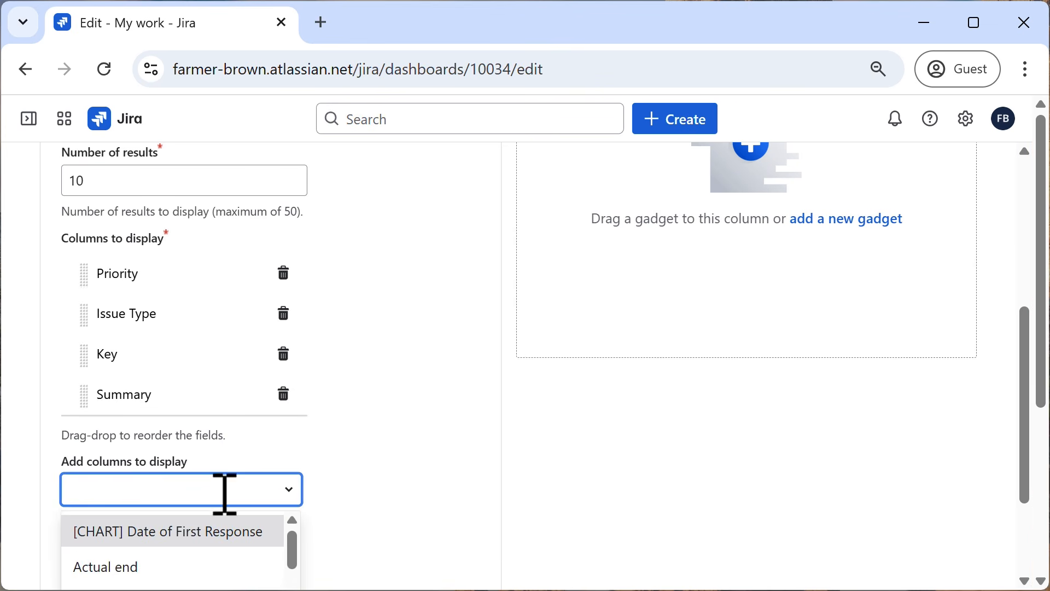
{"action": "scroll", "coordinate": [314, 497], "scroll_direction": "down", "scroll_amount": 3}
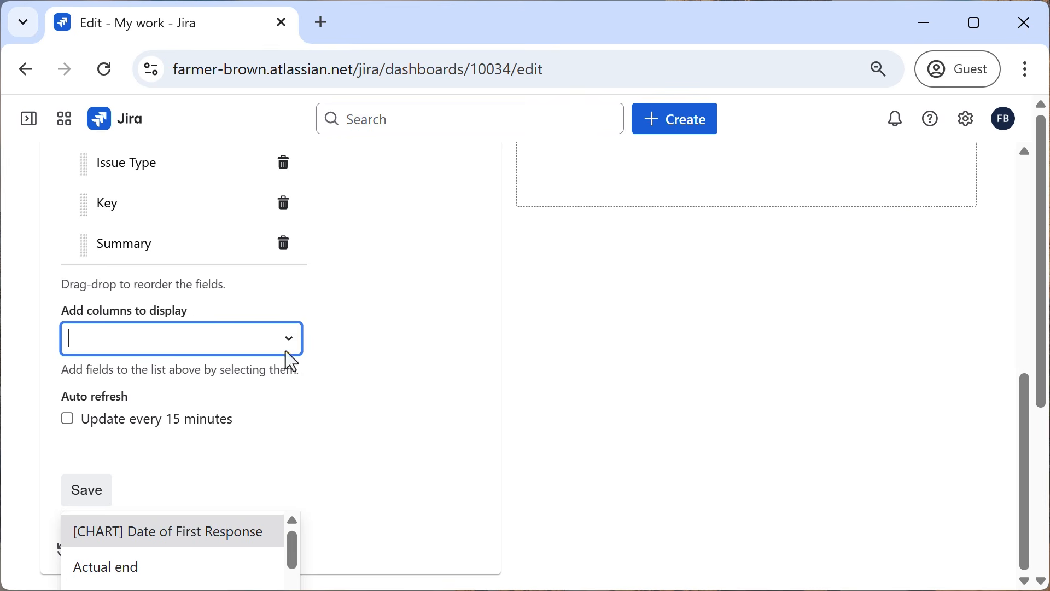
{"action": "left_click", "coordinate": [285, 345]}
{"action": "left_click", "coordinate": [287, 345]}
{"action": "left_click_drag", "start_coordinate": [292, 401], "coordinate": [283, 358]}
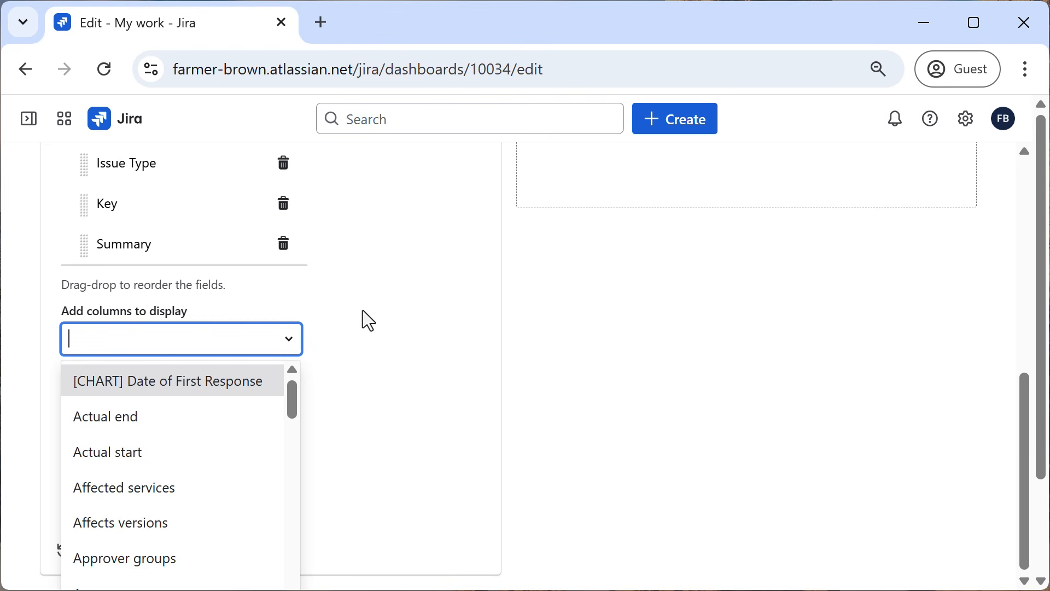
{"action": "left_click", "coordinate": [60, 282]}
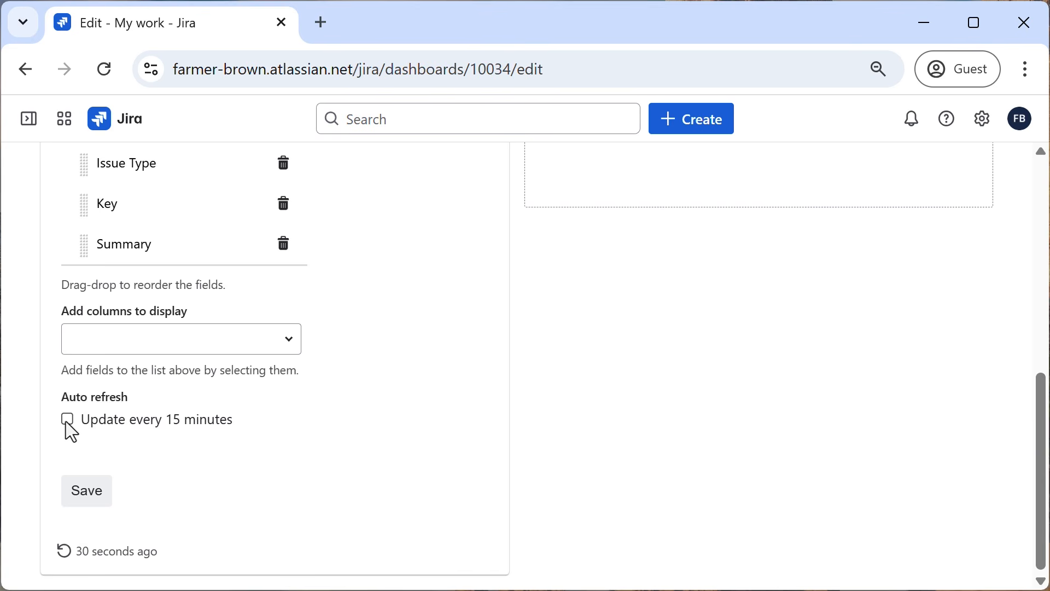
Turn on auto refresh every 15 minutes for the Filter Results gadget, save its configuration, and review the listed work items.
{"action": "left_click", "coordinate": [68, 421]}
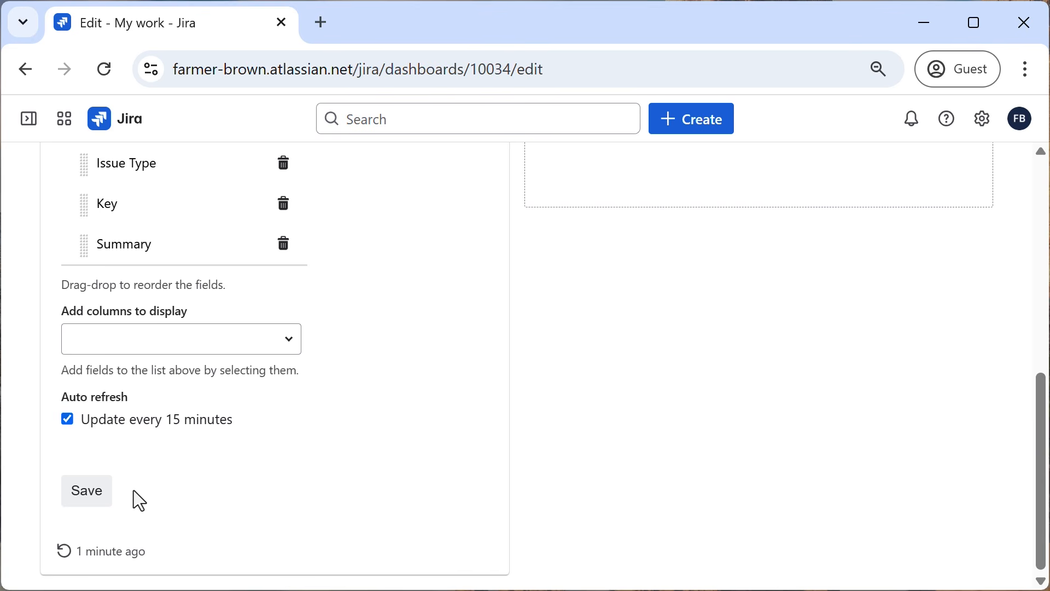
{"action": "left_click", "coordinate": [85, 503]}
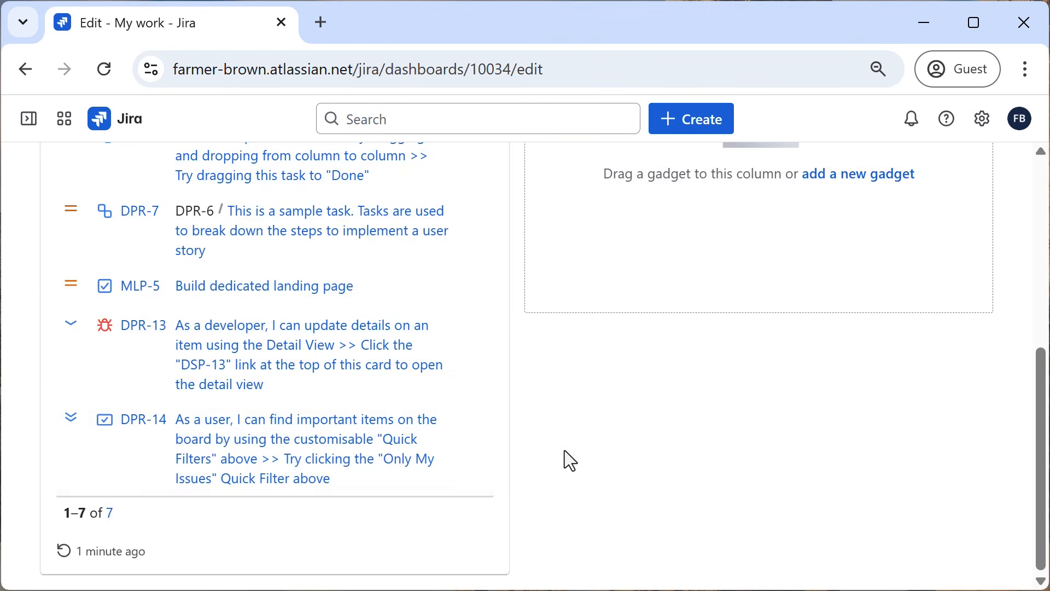
{"action": "scroll", "coordinate": [564, 450], "scroll_direction": "up", "scroll_amount": 5}
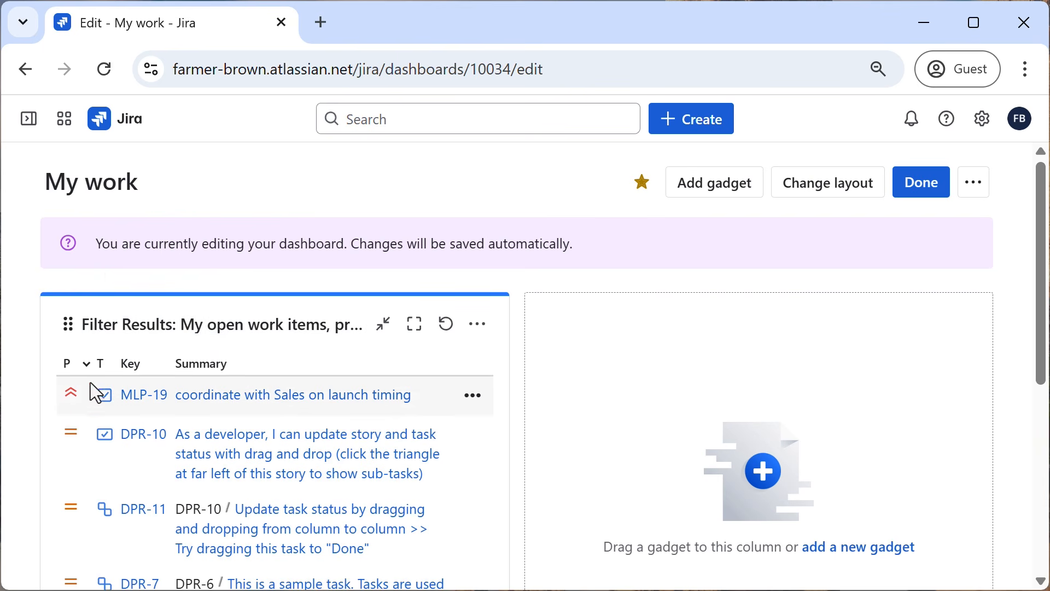
{"action": "scroll", "coordinate": [294, 428], "scroll_direction": "down", "scroll_amount": 7}
{"action": "scroll", "coordinate": [294, 428], "scroll_direction": "up", "scroll_amount": 6}
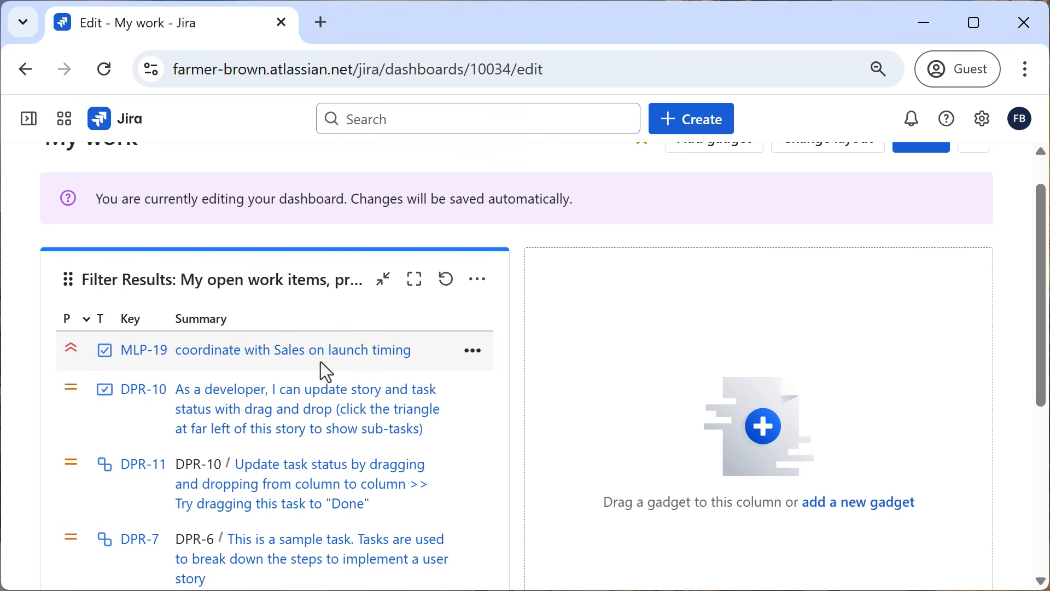
{"action": "scroll", "coordinate": [552, 383], "scroll_direction": "up", "scroll_amount": 1}
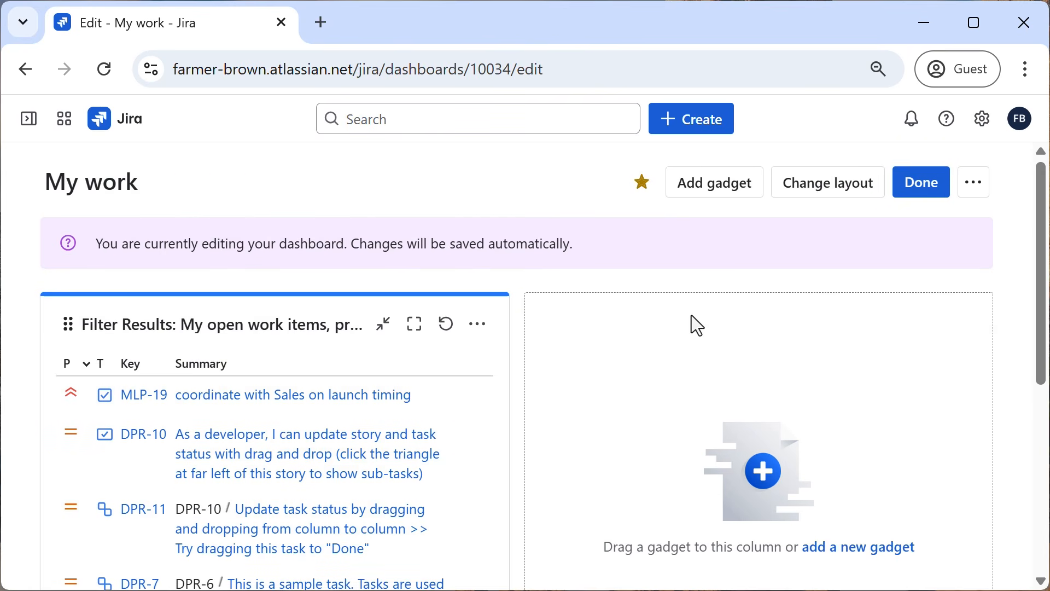
Find the Issue Statistics gadget by searching "issue sta", add it to the dashboard, and close the gadget list.
{"action": "left_click", "coordinate": [717, 186]}
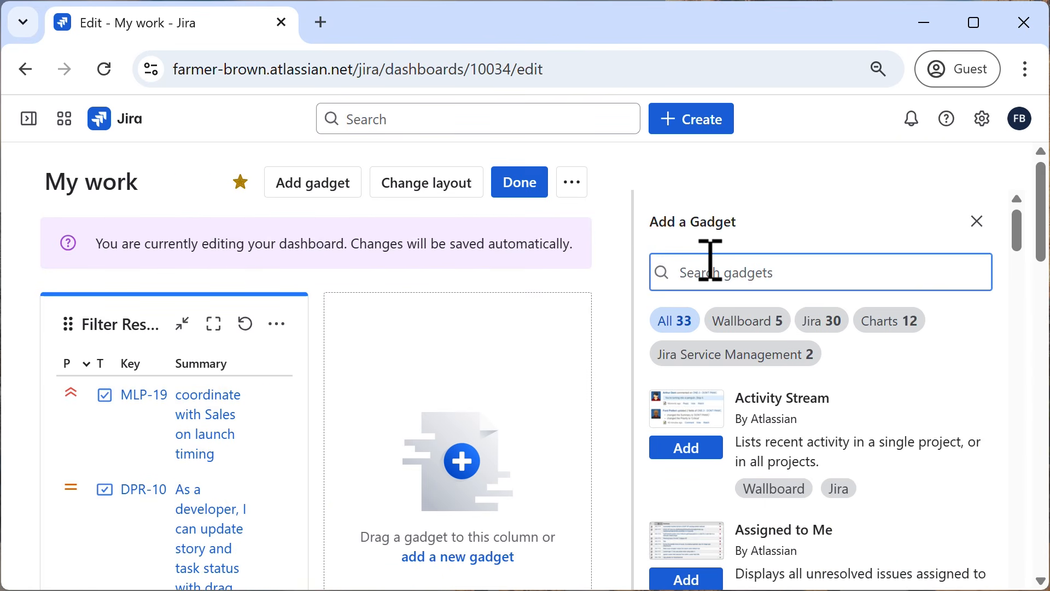
{"action": "type", "text": "issue sta"}
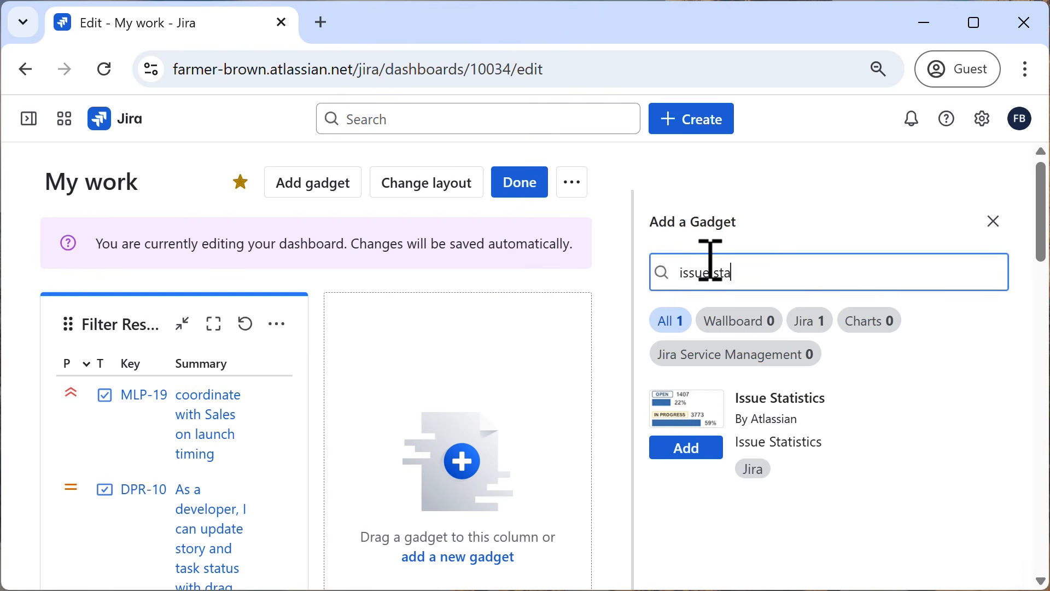
{"action": "left_click", "coordinate": [687, 456]}
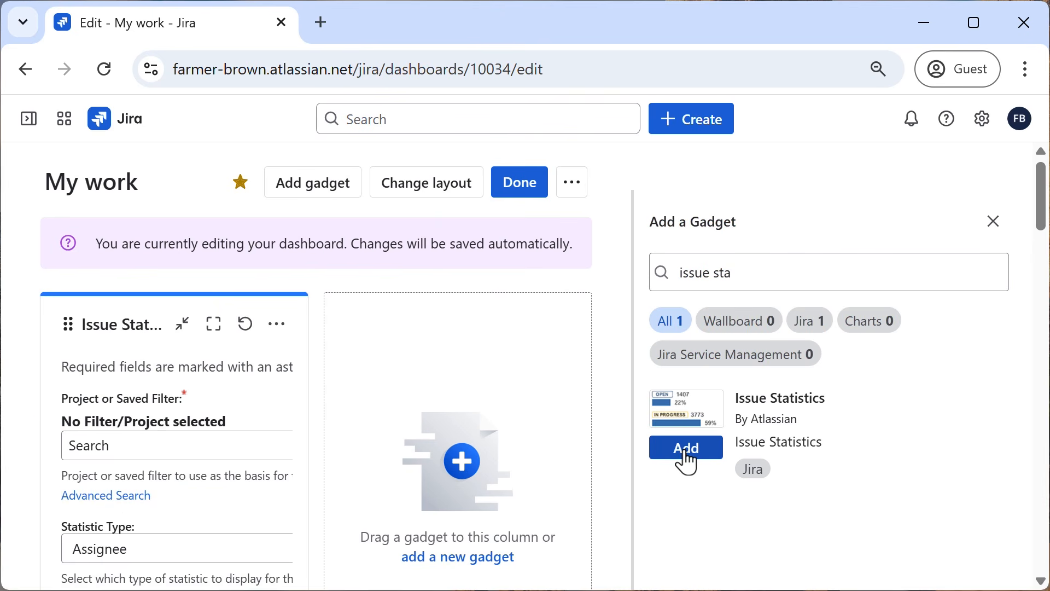
{"action": "left_click", "coordinate": [993, 222]}
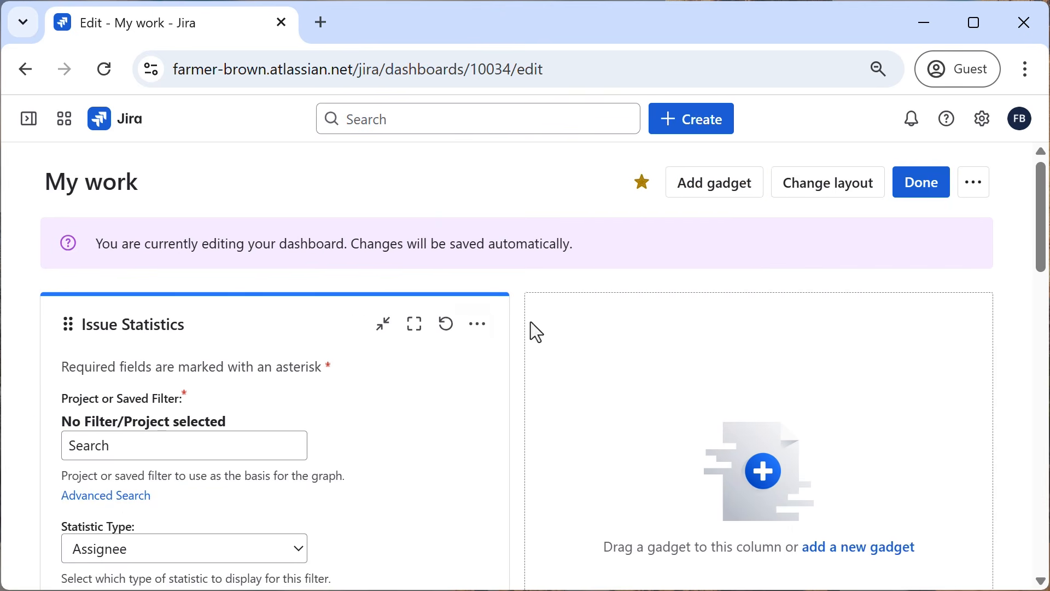
Set the Issue Statistics gadget's saved filter to "My open work items, prioritized".
{"action": "scroll", "coordinate": [141, 432], "scroll_direction": "down", "scroll_amount": 2}
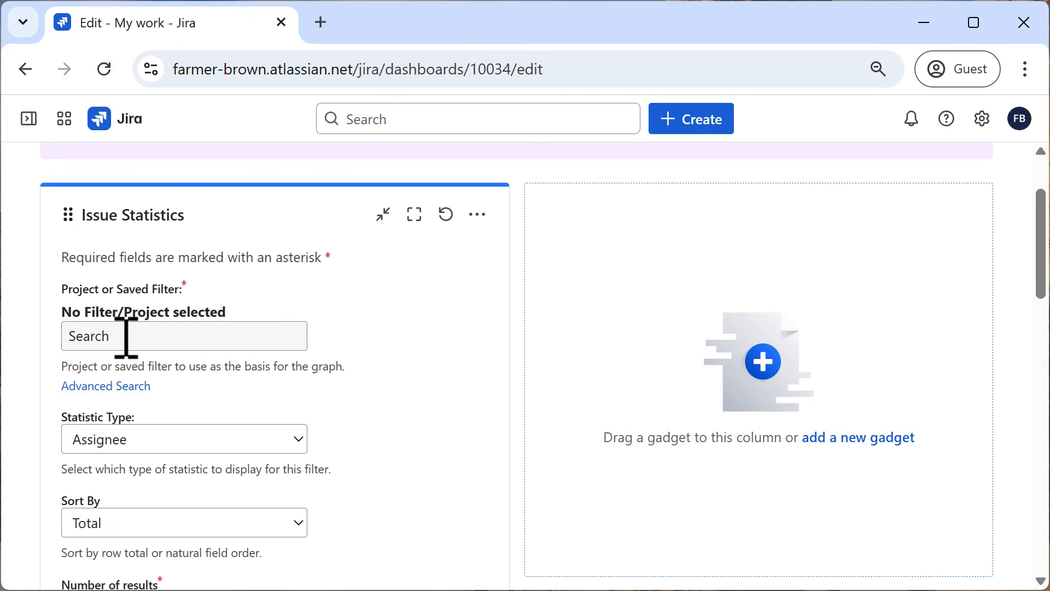
{"action": "left_click", "coordinate": [151, 339]}
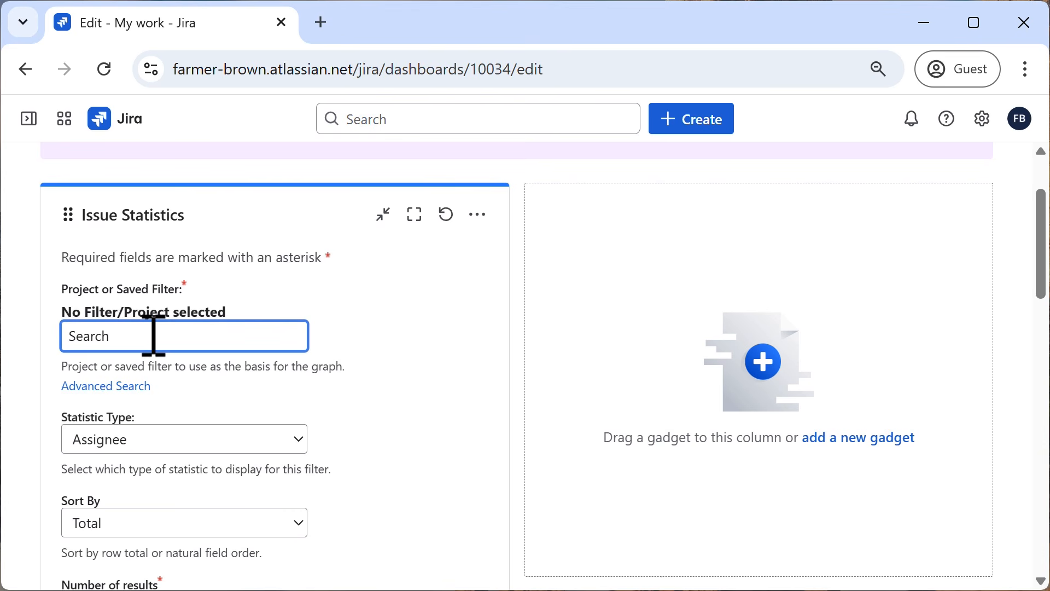
{"action": "type", "text": "my"}
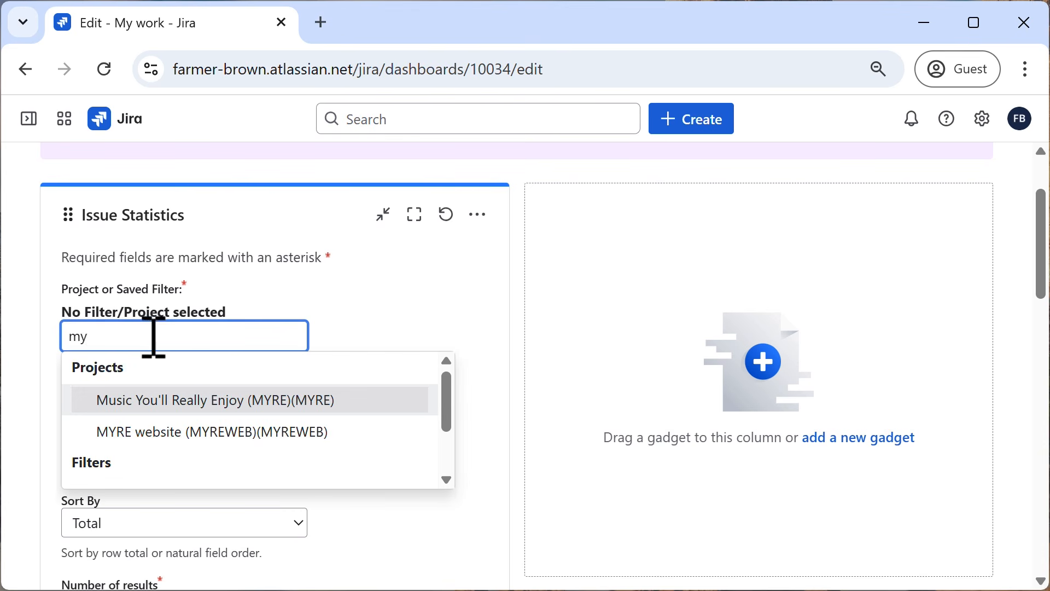
{"action": "scroll", "coordinate": [207, 413], "scroll_direction": "down", "scroll_amount": 1}
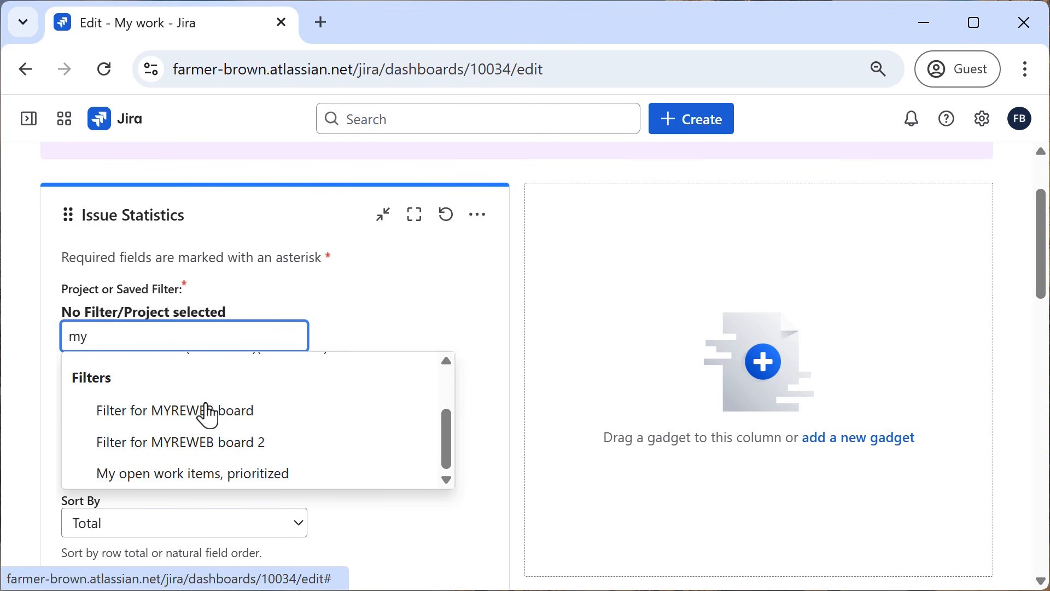
{"action": "left_click", "coordinate": [197, 474]}
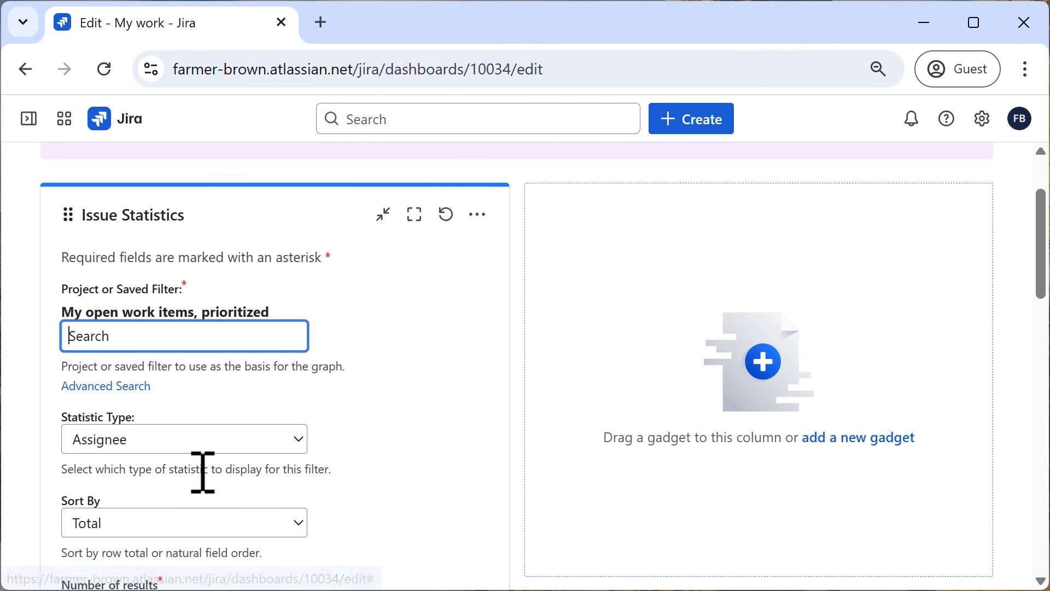
Set the Issue Statistics gadget's statistic type to Project.
{"action": "scroll", "coordinate": [328, 388], "scroll_direction": "down", "scroll_amount": 2}
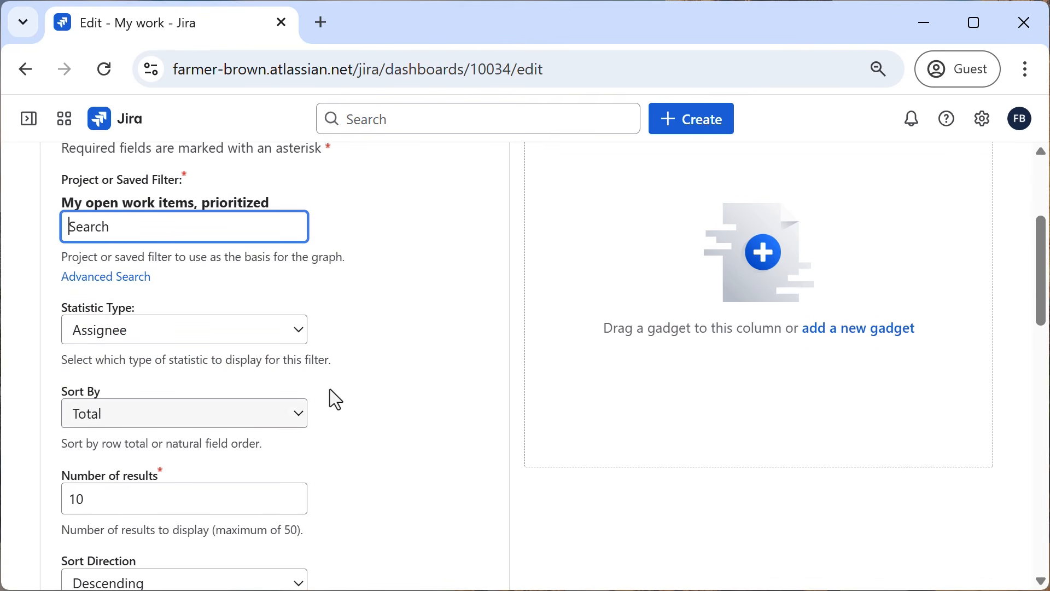
{"action": "left_click", "coordinate": [259, 337]}
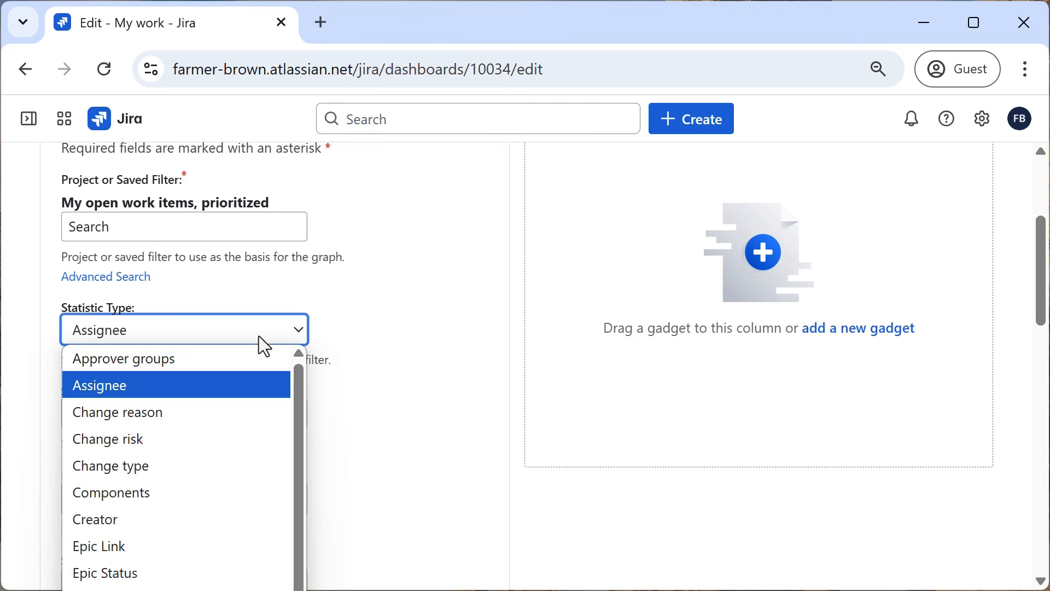
{"action": "left_click", "coordinate": [258, 335]}
{"action": "left_click", "coordinate": [258, 336]}
{"action": "type", "text": "Project"}
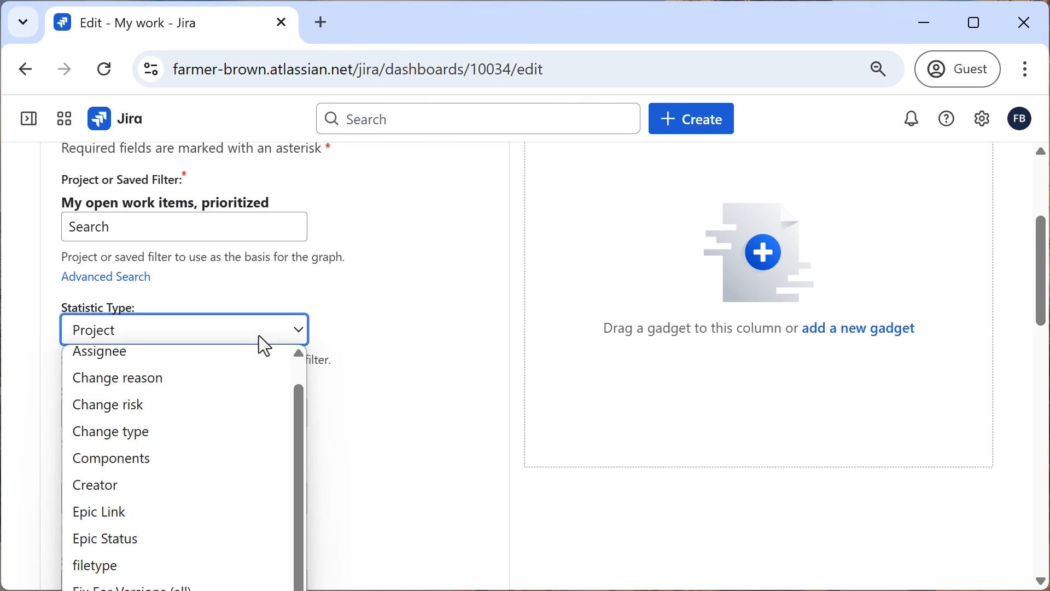
{"action": "key", "text": "Return"}
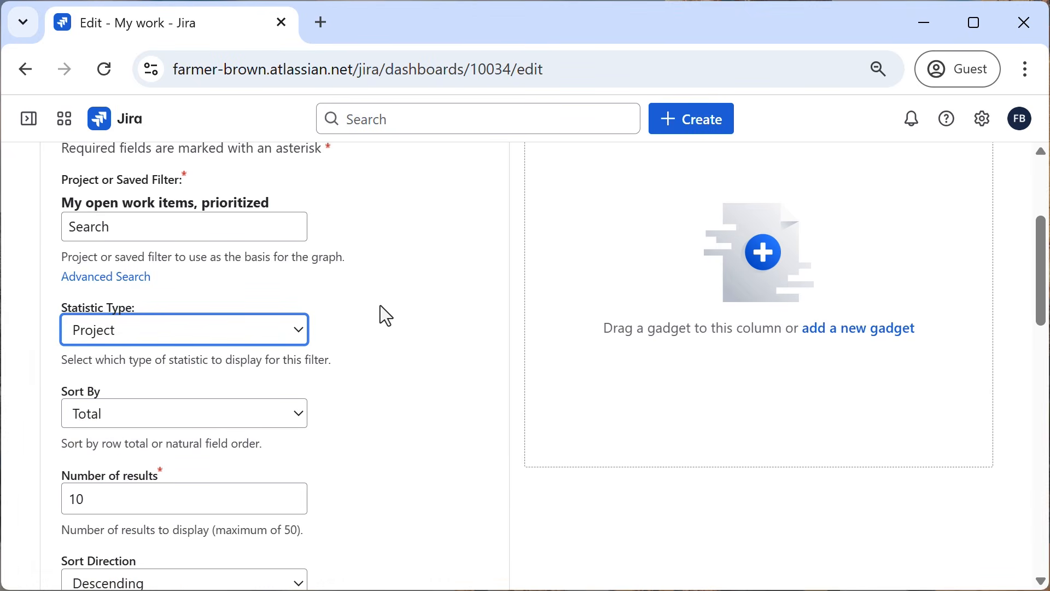
Turn on auto refresh every 15 minutes for the Issue Statistics gadget, save its configuration, and review the dashboard.
{"action": "scroll", "coordinate": [379, 305], "scroll_direction": "down", "scroll_amount": 2}
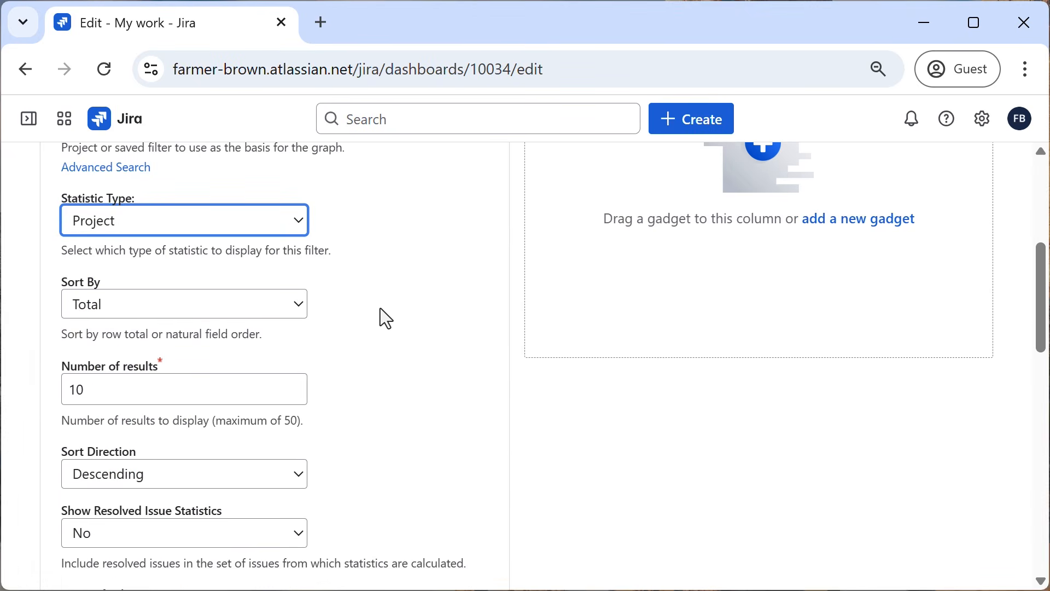
{"action": "scroll", "coordinate": [379, 307], "scroll_direction": "down", "scroll_amount": 4}
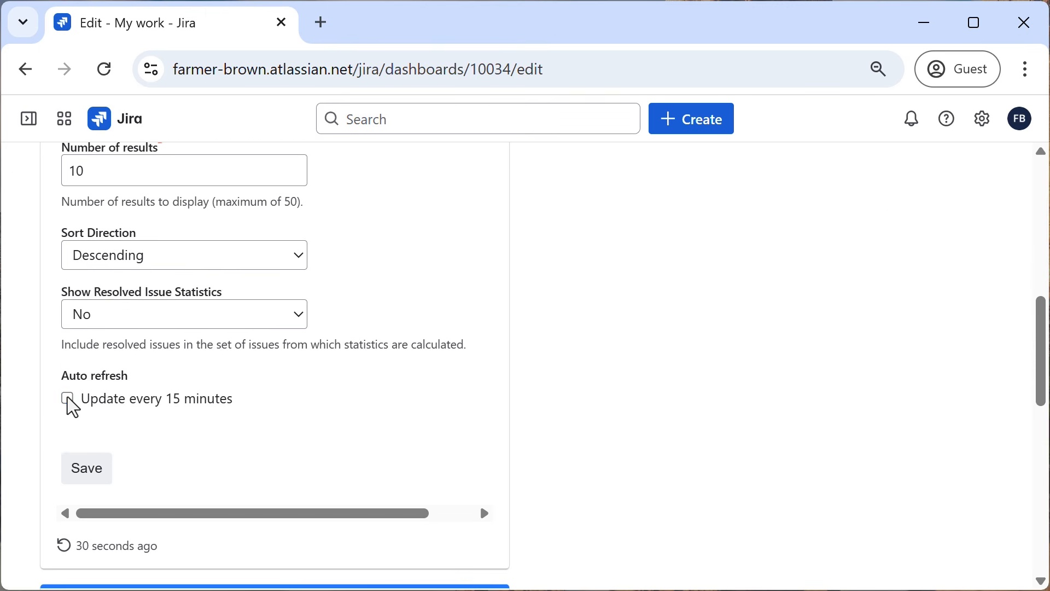
{"action": "left_click", "coordinate": [69, 400]}
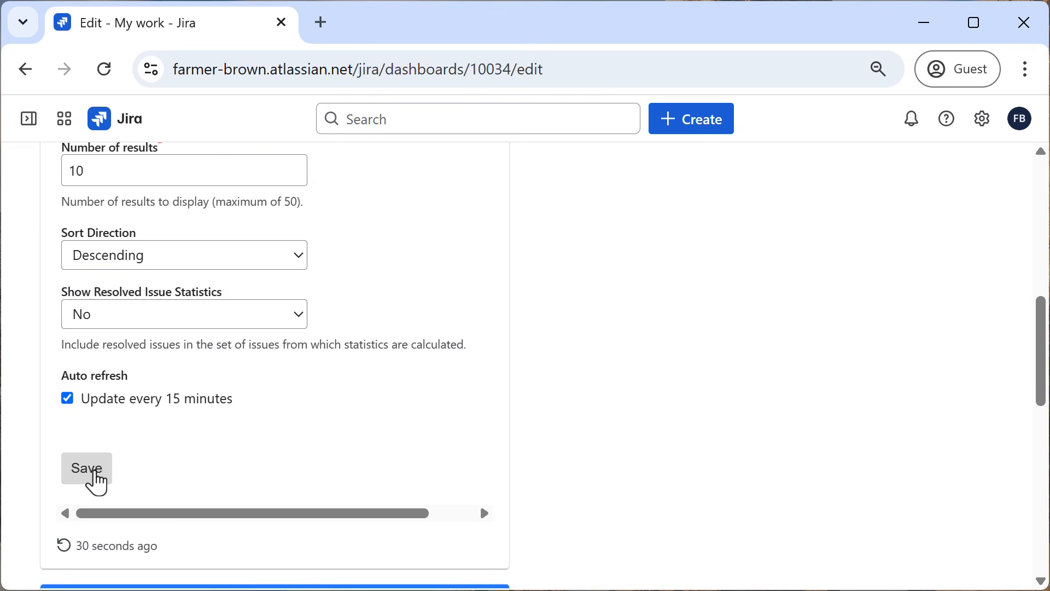
{"action": "left_click", "coordinate": [94, 481]}
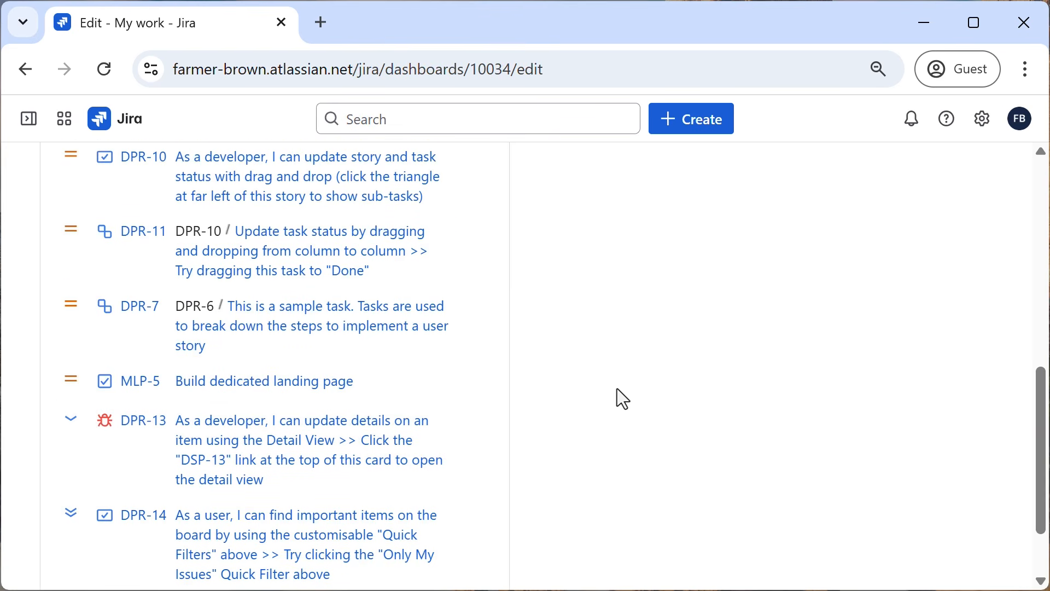
{"action": "scroll", "coordinate": [617, 388], "scroll_direction": "down", "scroll_amount": 2}
{"action": "scroll", "coordinate": [617, 390], "scroll_direction": "up", "scroll_amount": 10}
{"action": "scroll", "coordinate": [617, 390], "scroll_direction": "down", "scroll_amount": 2}
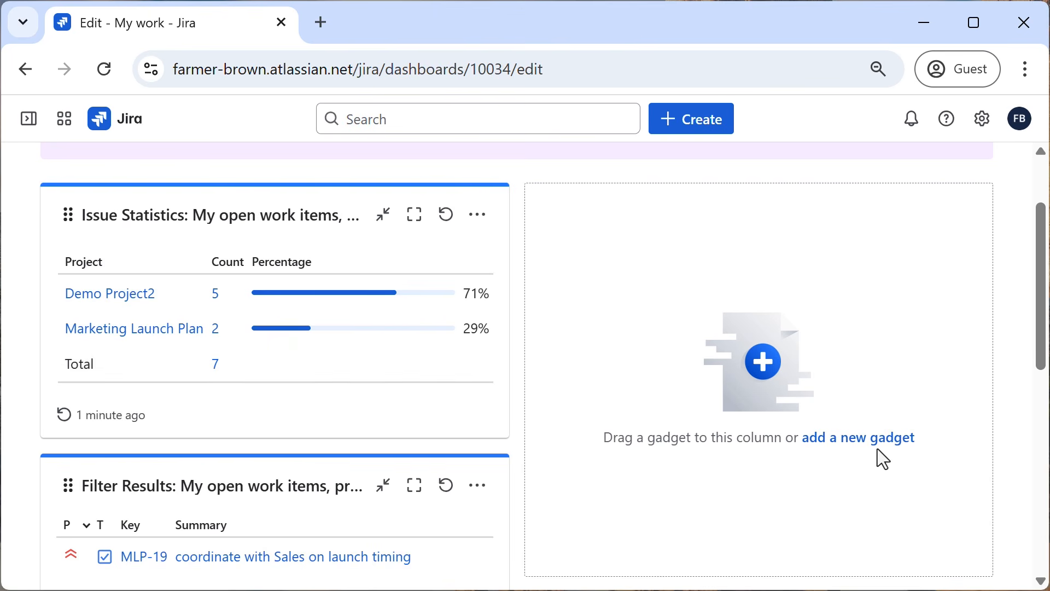
Find the Pie Chart gadget by searching "pie", add it to the dashboard's empty column, and close the gadget list.
{"action": "left_click", "coordinate": [867, 439]}
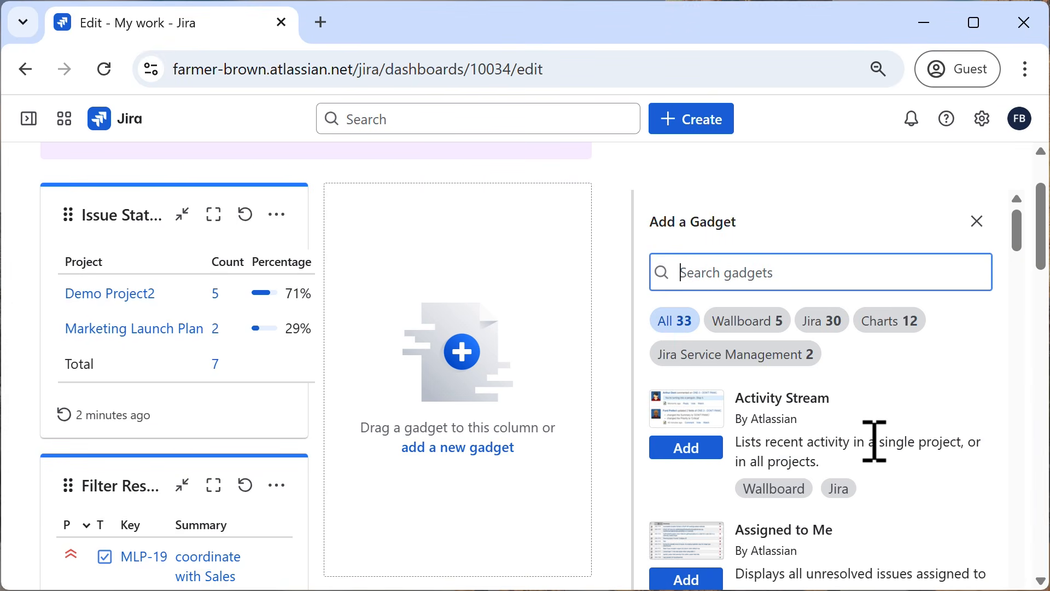
{"action": "type", "text": "pie"}
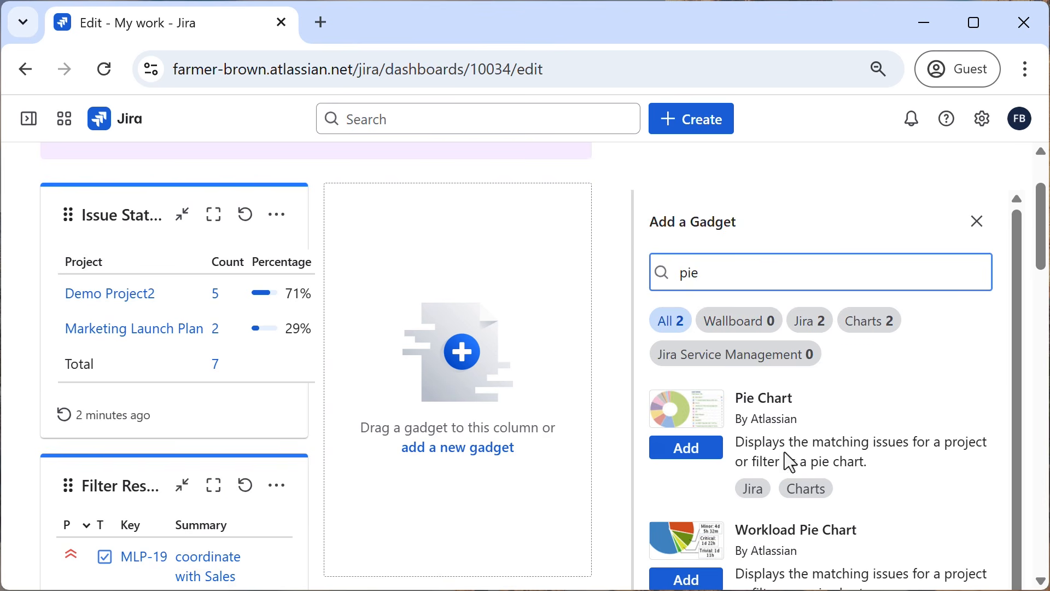
{"action": "left_click", "coordinate": [687, 457]}
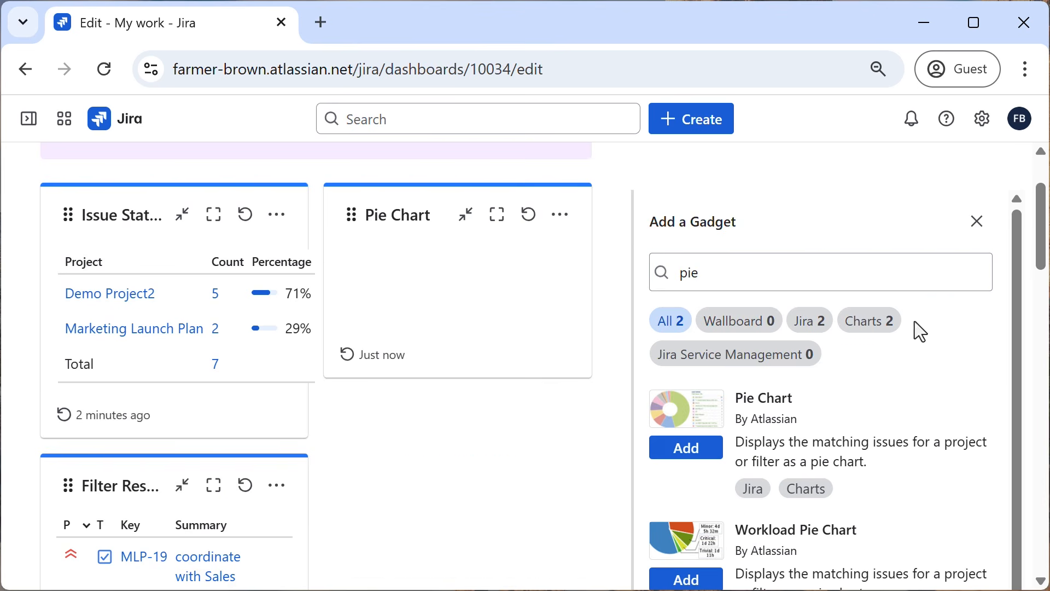
{"action": "left_click", "coordinate": [976, 221]}
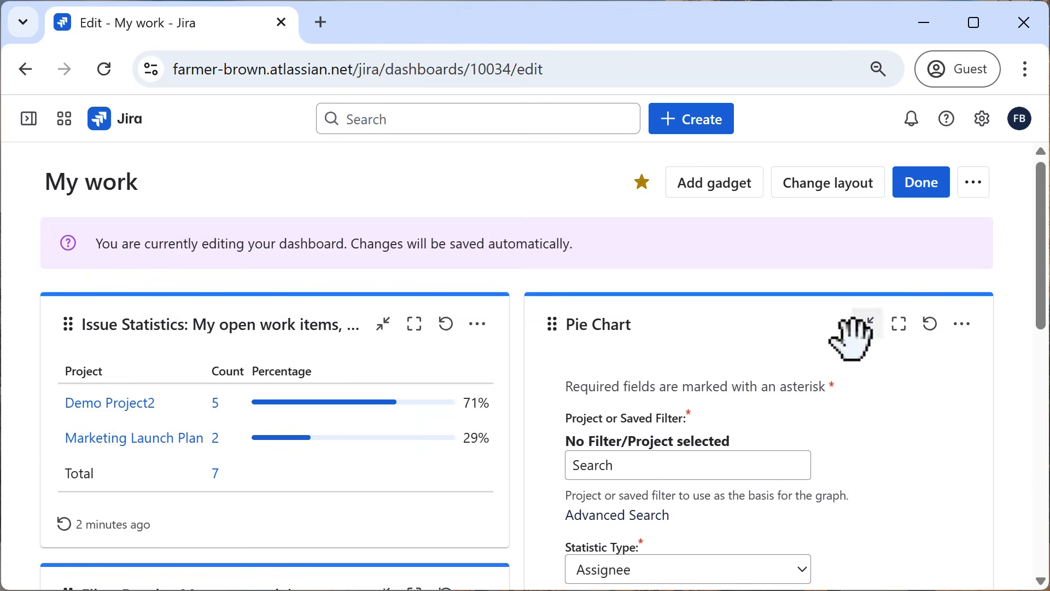
Set the Pie Chart gadget's saved filter to "My open work items, prioritized".
{"action": "scroll", "coordinate": [671, 356], "scroll_direction": "down", "scroll_amount": 2}
{"action": "left_click", "coordinate": [663, 357]}
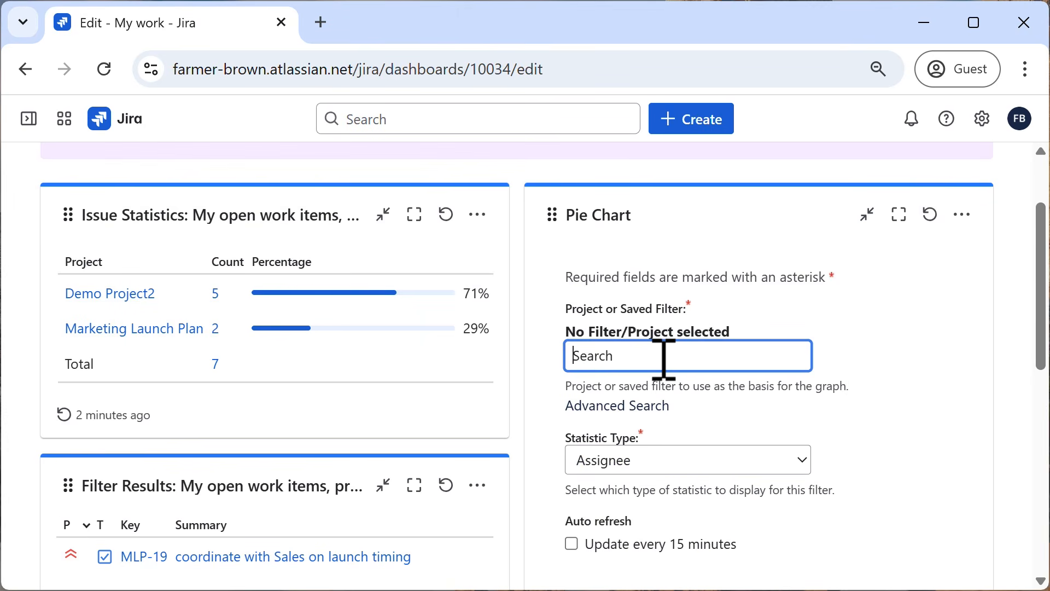
{"action": "type", "text": "my"}
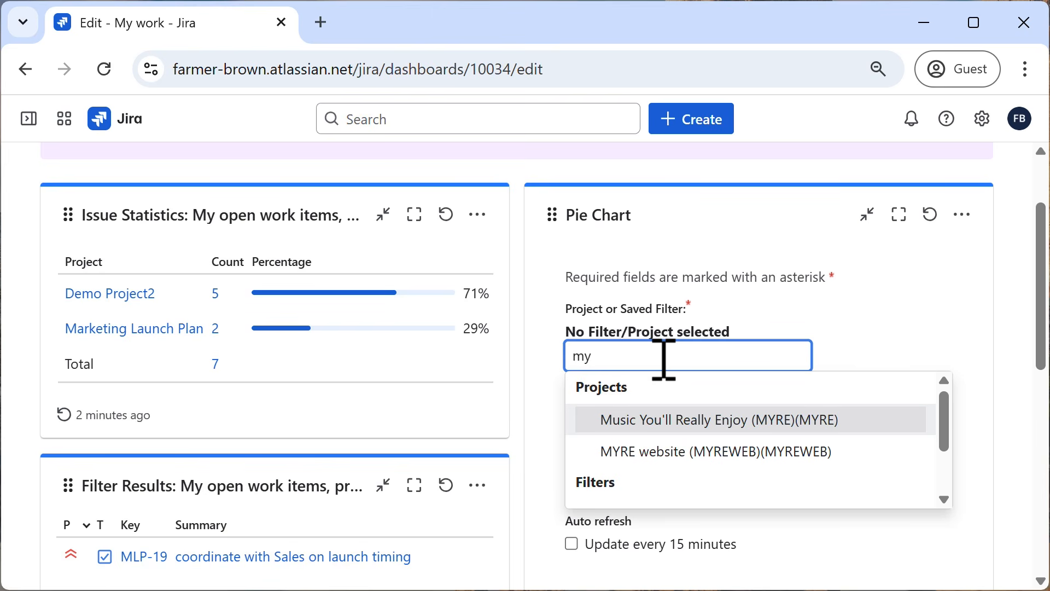
{"action": "scroll", "coordinate": [667, 429], "scroll_direction": "down", "scroll_amount": 3}
{"action": "left_click", "coordinate": [665, 493]}
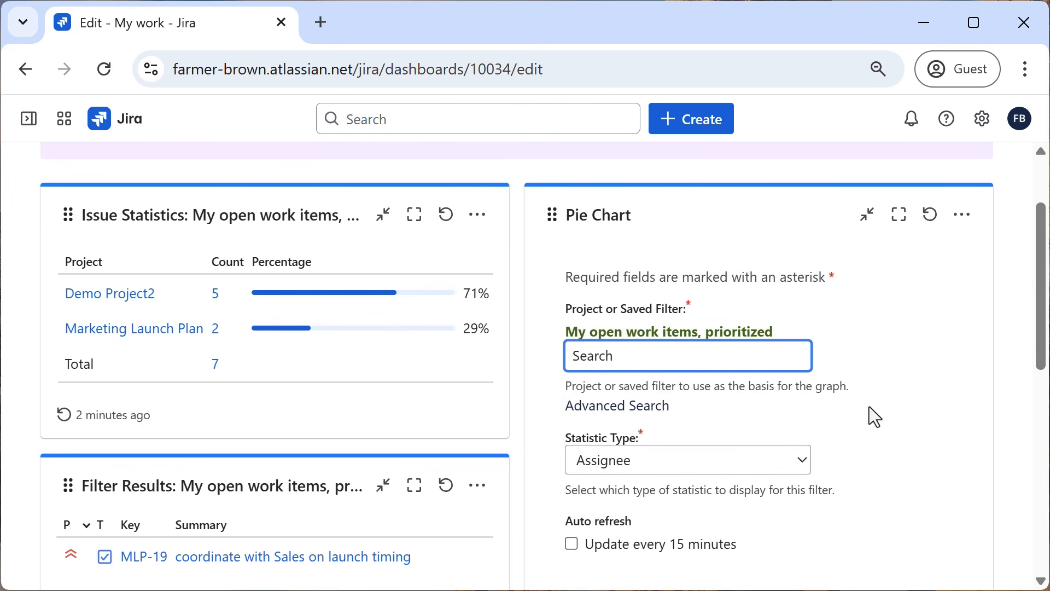
{"action": "scroll", "coordinate": [870, 407], "scroll_direction": "down", "scroll_amount": 2}
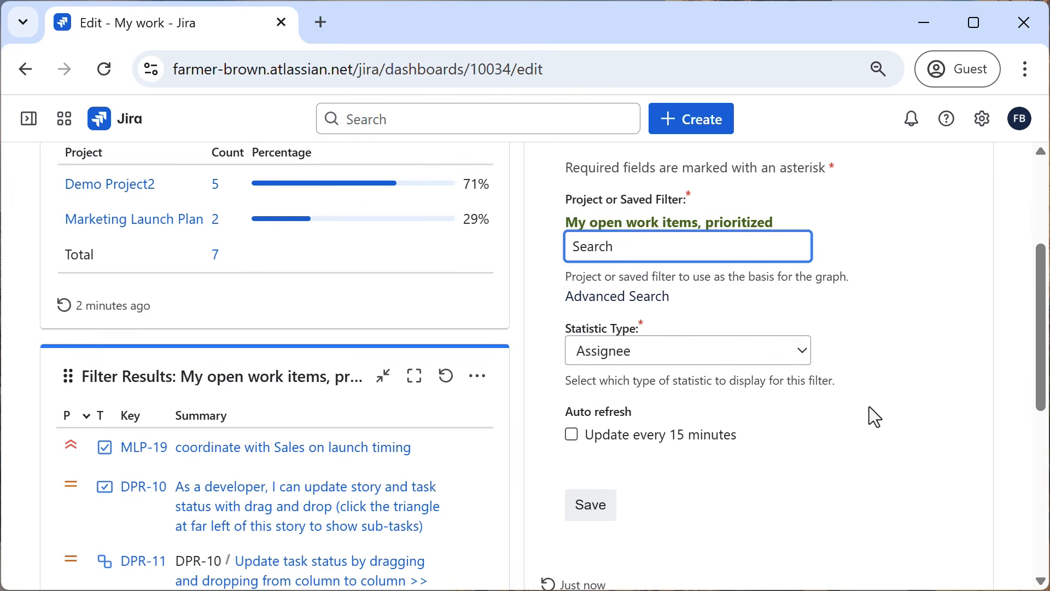
Set the Pie Chart gadget's statistic type to Resolution.
{"action": "left_click", "coordinate": [722, 351]}
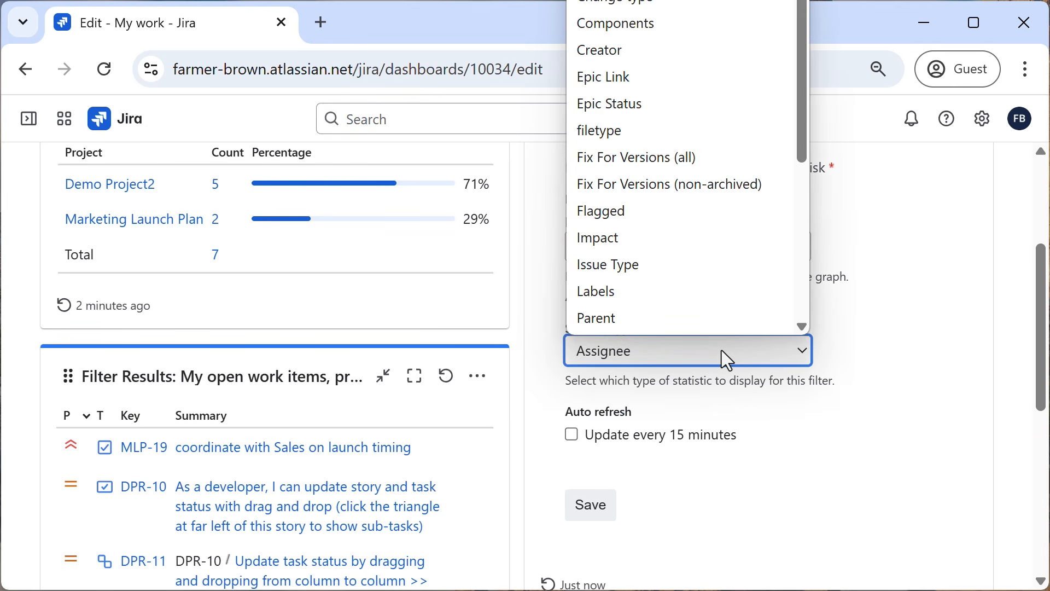
{"action": "type", "text": "res"}
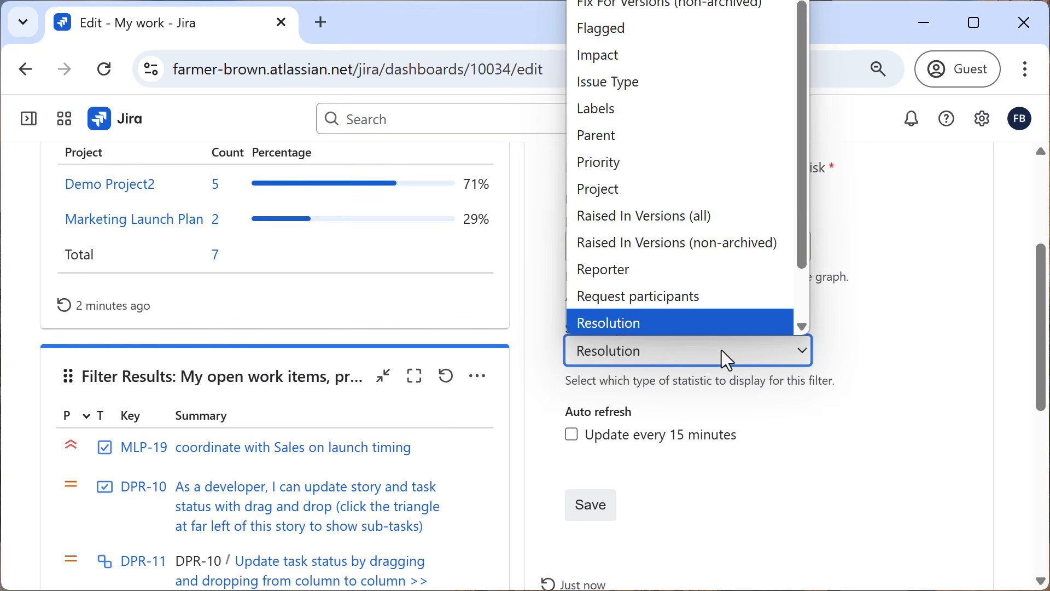
{"action": "left_click", "coordinate": [618, 330]}
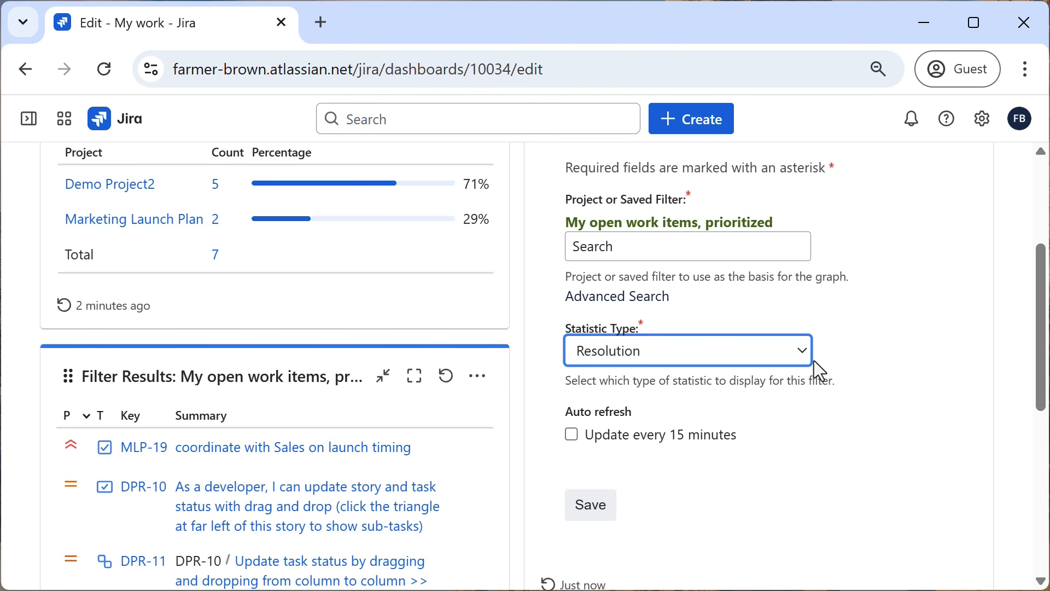
Turn on updates every 15 minutes for the Pie Chart gadget, save its configuration, and examine the resulting chart.
{"action": "scroll", "coordinate": [822, 363], "scroll_direction": "down", "scroll_amount": 2}
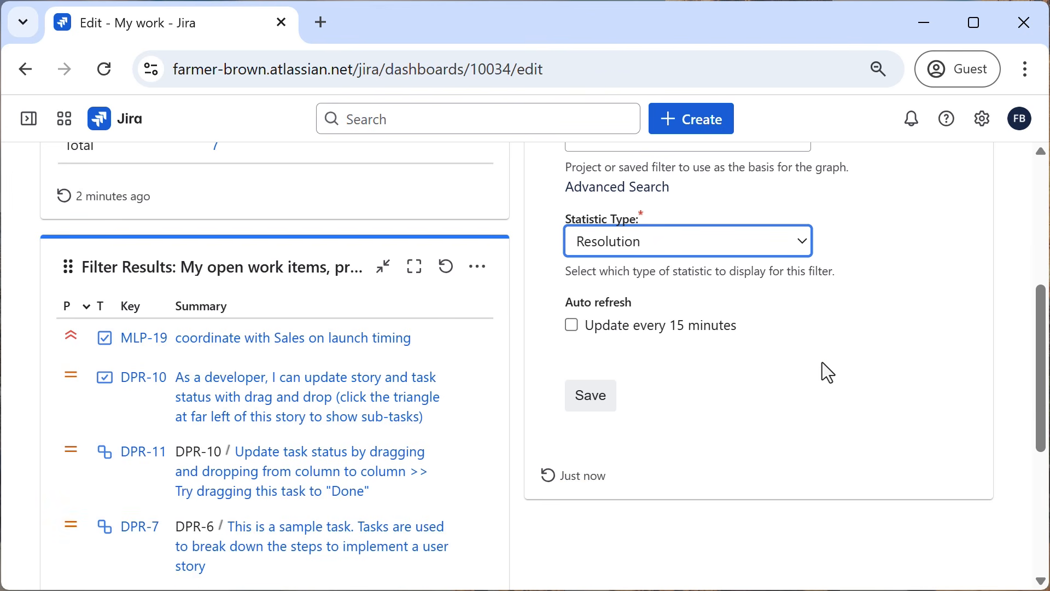
{"action": "left_click", "coordinate": [575, 328]}
{"action": "left_click", "coordinate": [595, 399]}
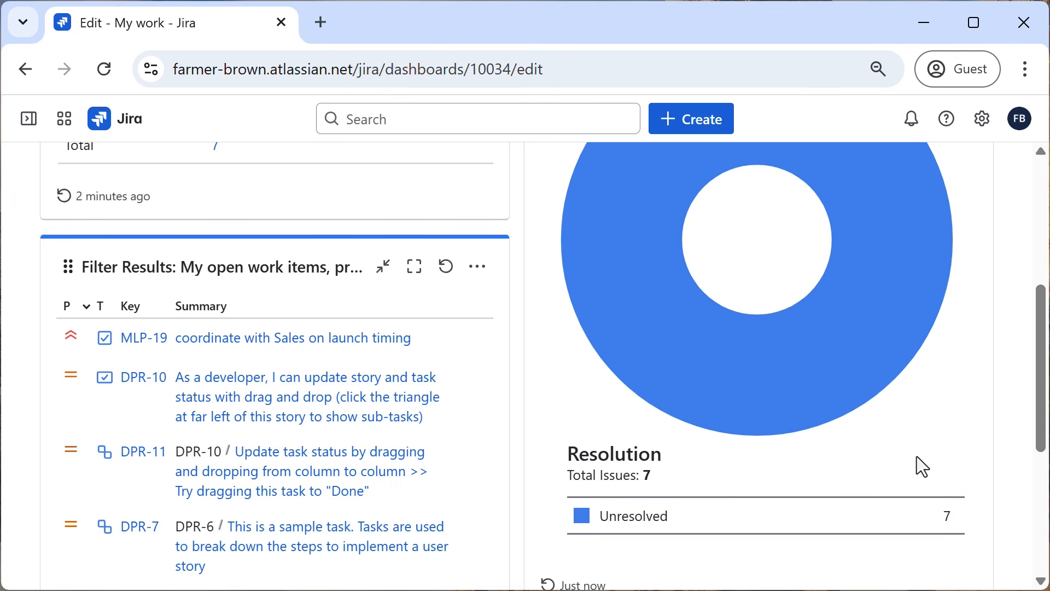
{"action": "scroll", "coordinate": [916, 456], "scroll_direction": "up", "scroll_amount": 4}
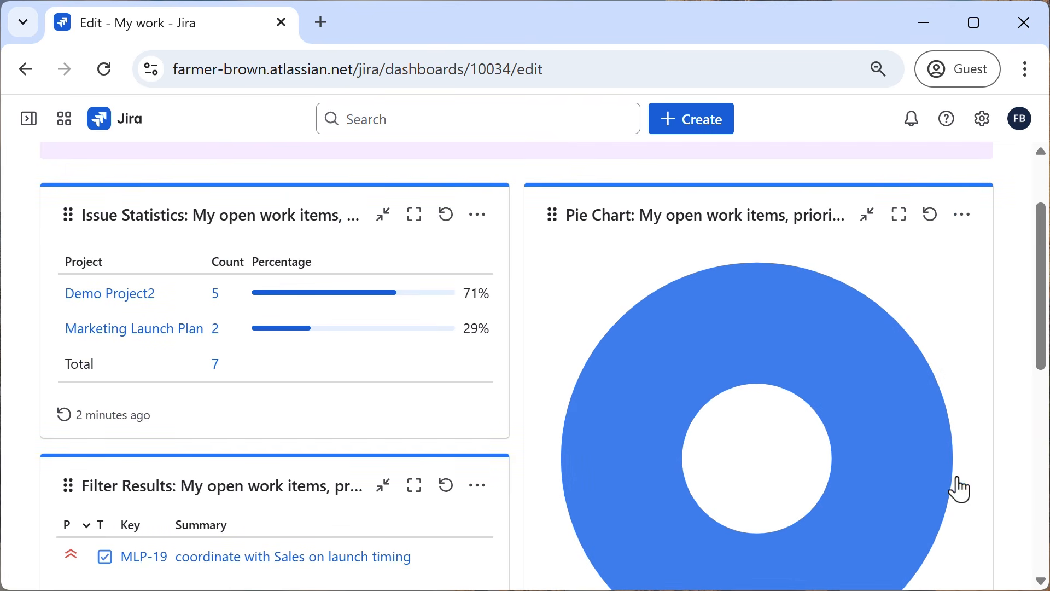
{"action": "scroll", "coordinate": [969, 475], "scroll_direction": "down", "scroll_amount": 4}
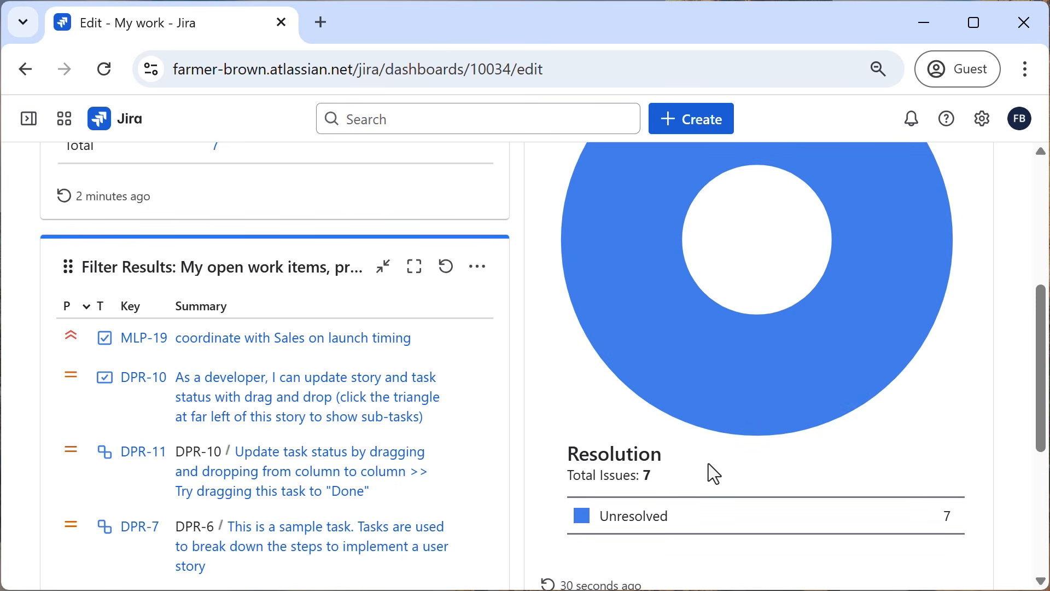
{"action": "scroll", "coordinate": [708, 464], "scroll_direction": "up", "scroll_amount": 2}
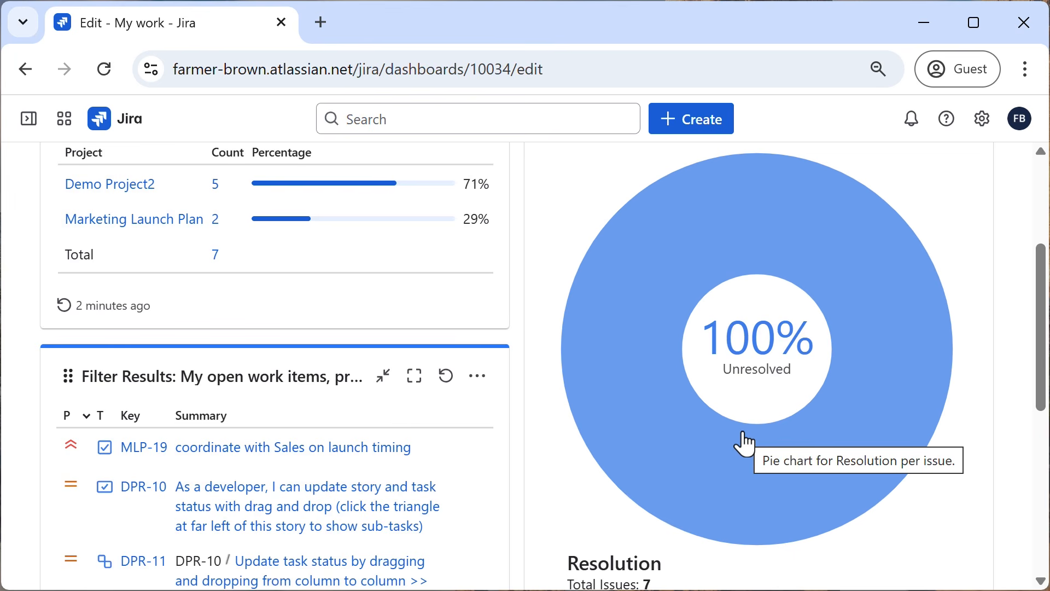
{"action": "scroll", "coordinate": [966, 389], "scroll_direction": "up", "scroll_amount": 2}
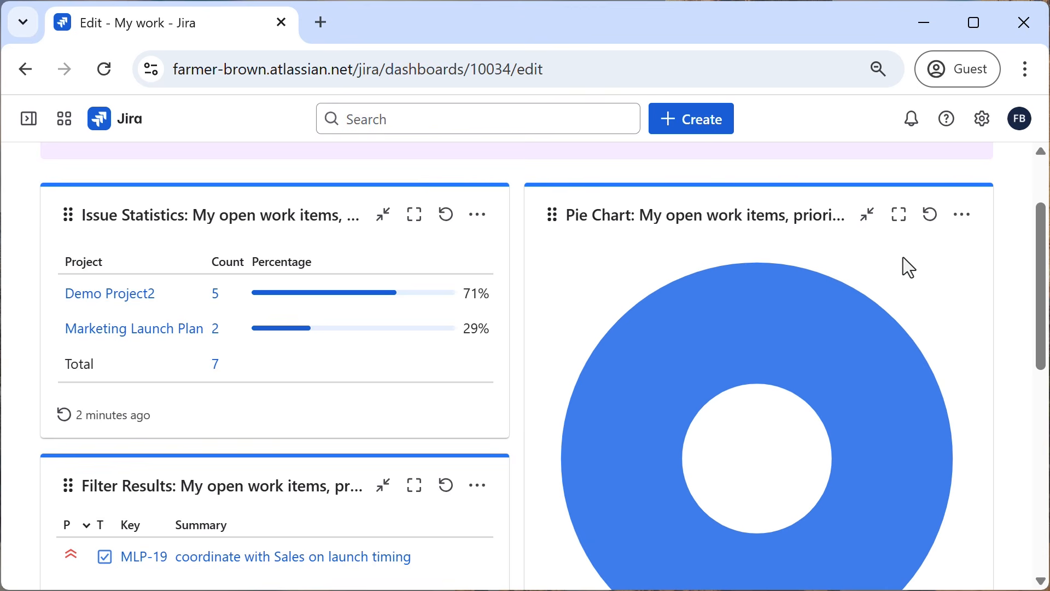
{"action": "mouse_move", "coordinate": [853, 307]}
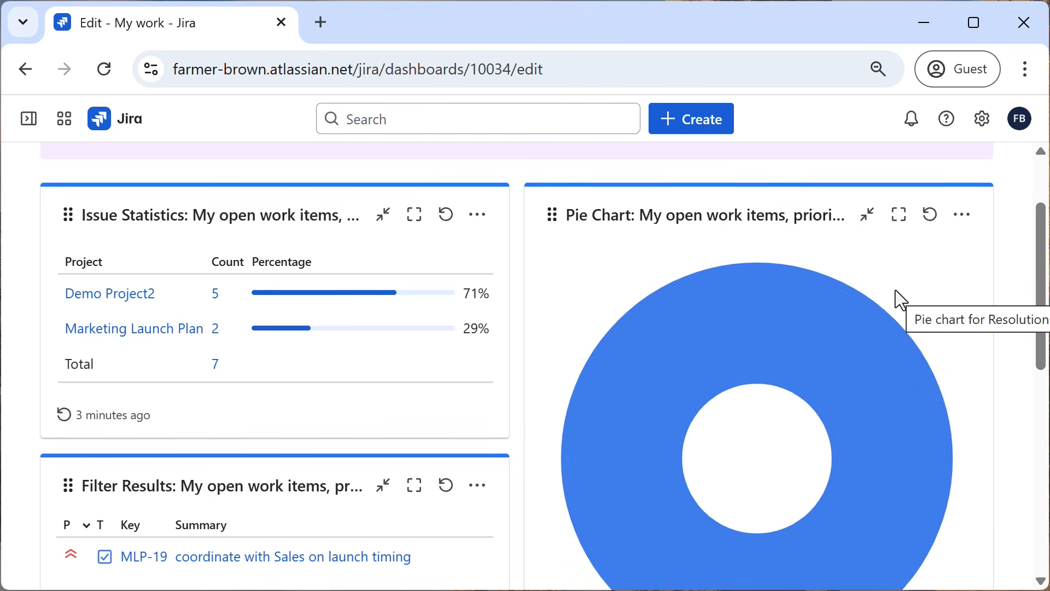
Open the starred filter "My open work items, prioritized" and remove its Resolution = Unresolved criterion.
{"action": "mouse_move", "coordinate": [24, 129]}
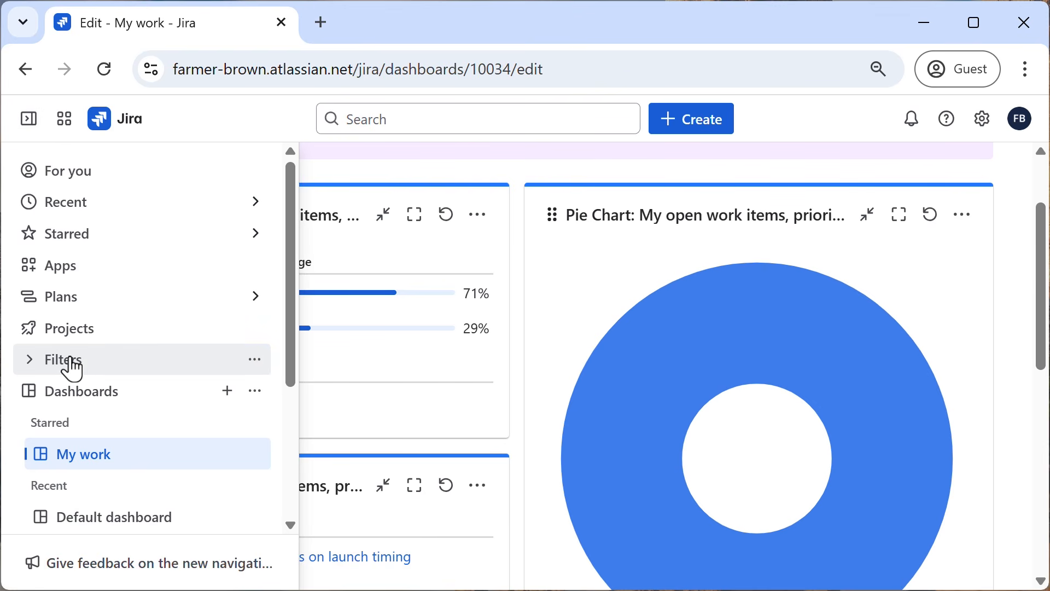
{"action": "left_click", "coordinate": [30, 360]}
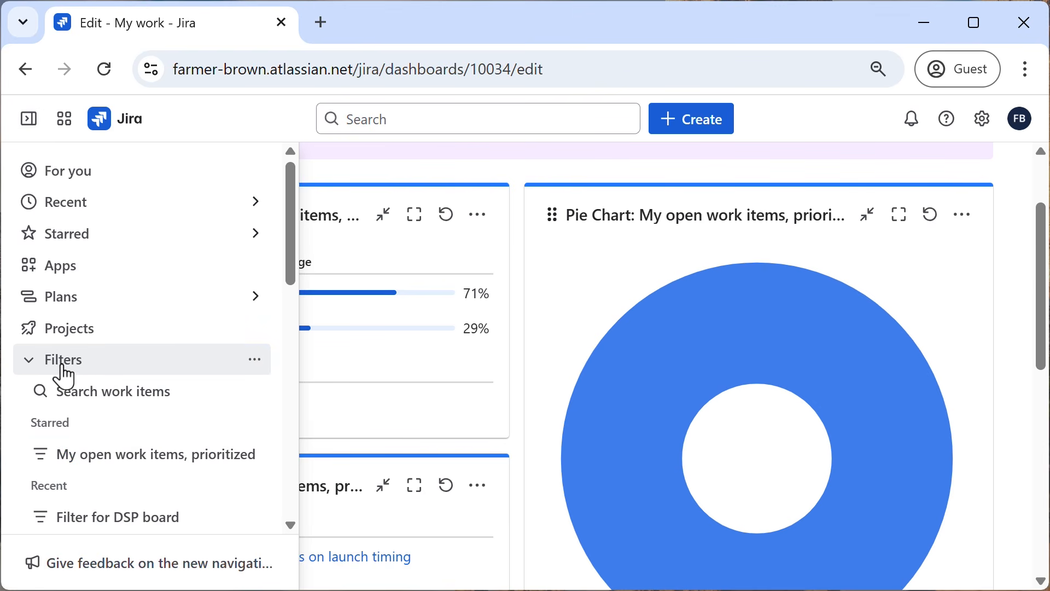
{"action": "scroll", "coordinate": [105, 392], "scroll_direction": "down", "scroll_amount": 2}
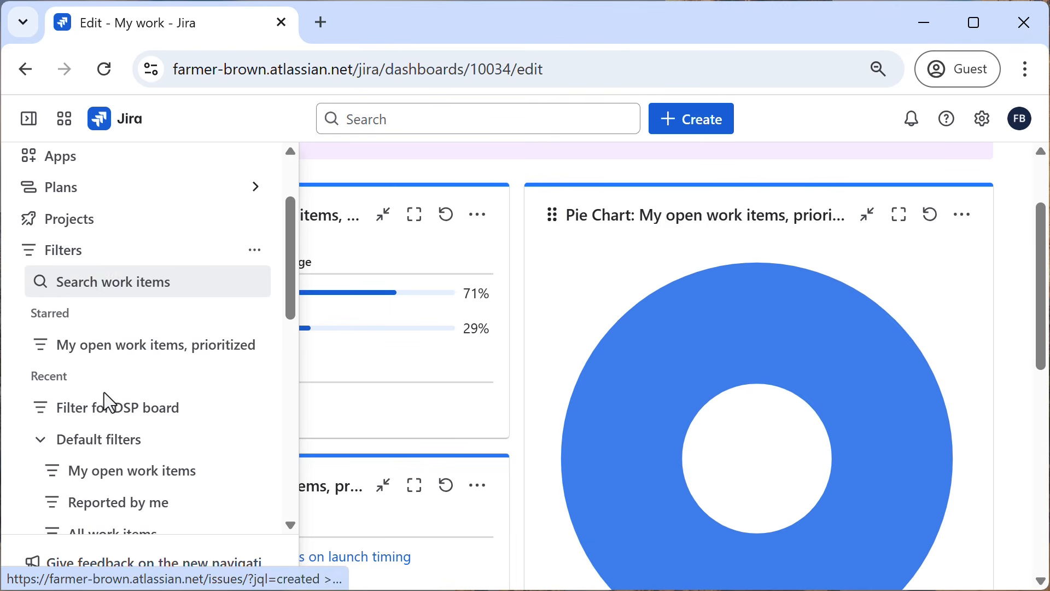
{"action": "left_click", "coordinate": [135, 356]}
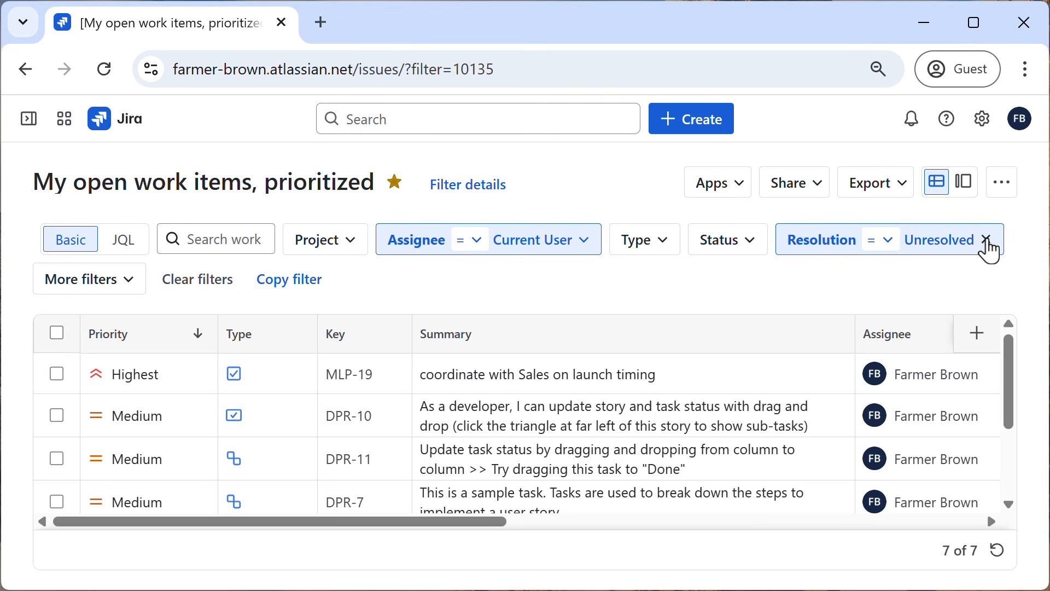
{"action": "left_click", "coordinate": [987, 240]}
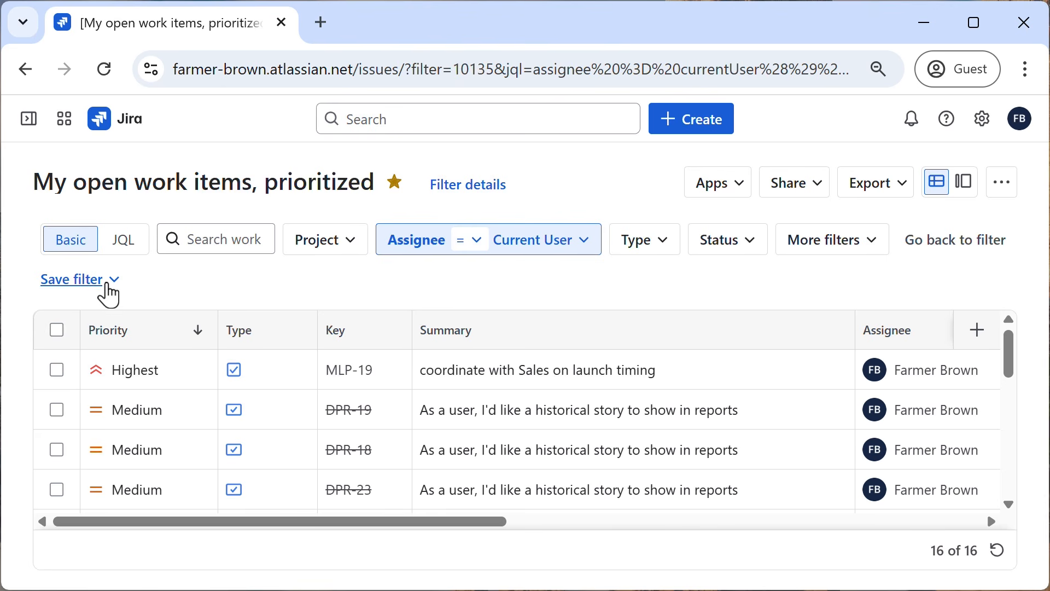
Start saving the modified filter as a copy and name it "My ALL work items, prioritized".
{"action": "left_click", "coordinate": [111, 290]}
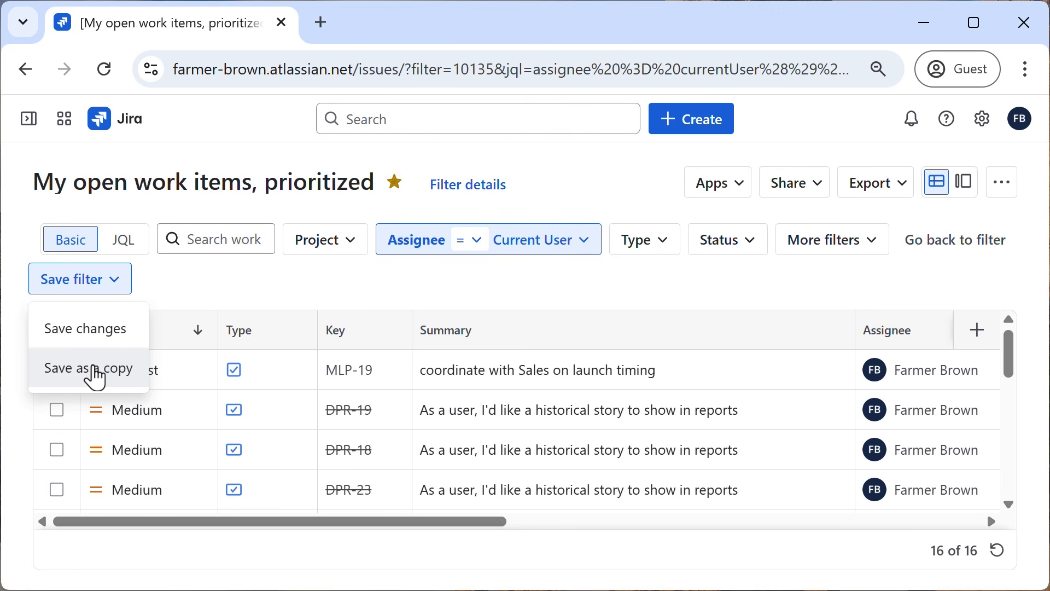
{"action": "left_click", "coordinate": [97, 379]}
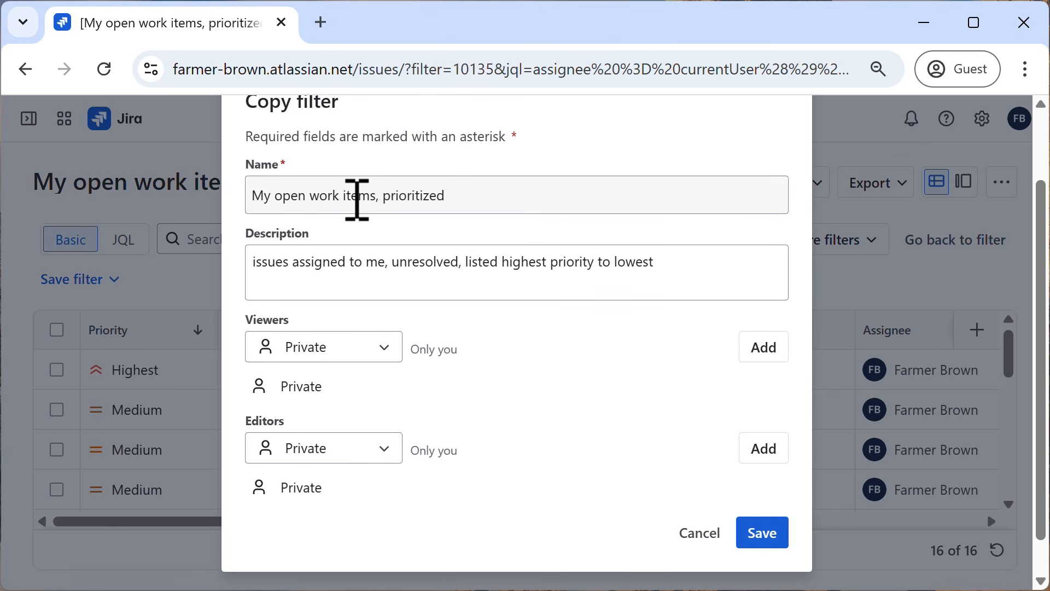
{"action": "double_click", "coordinate": [303, 197]}
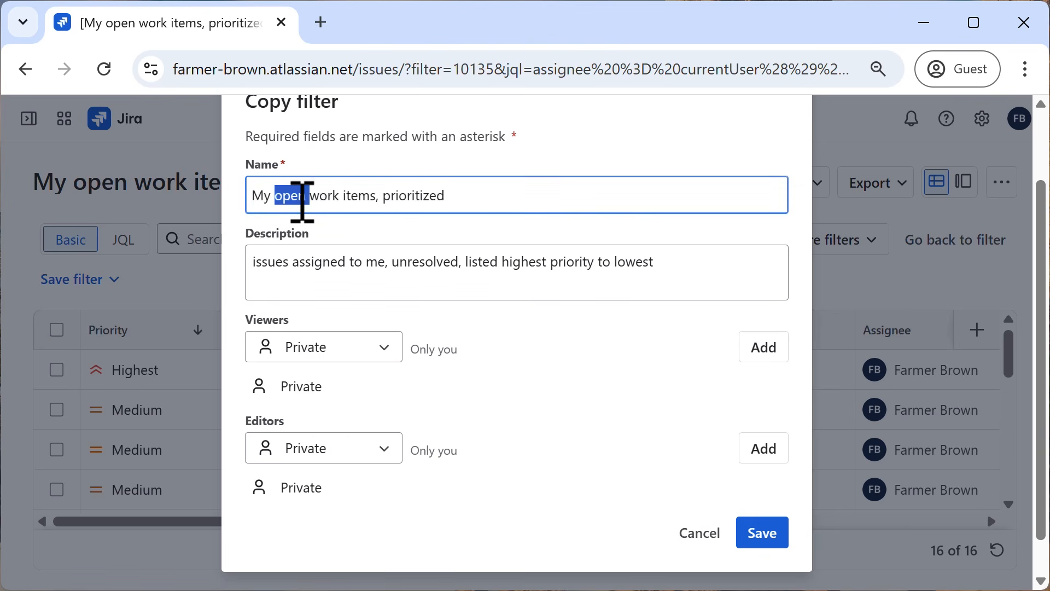
{"action": "type", "text": "ALL"}
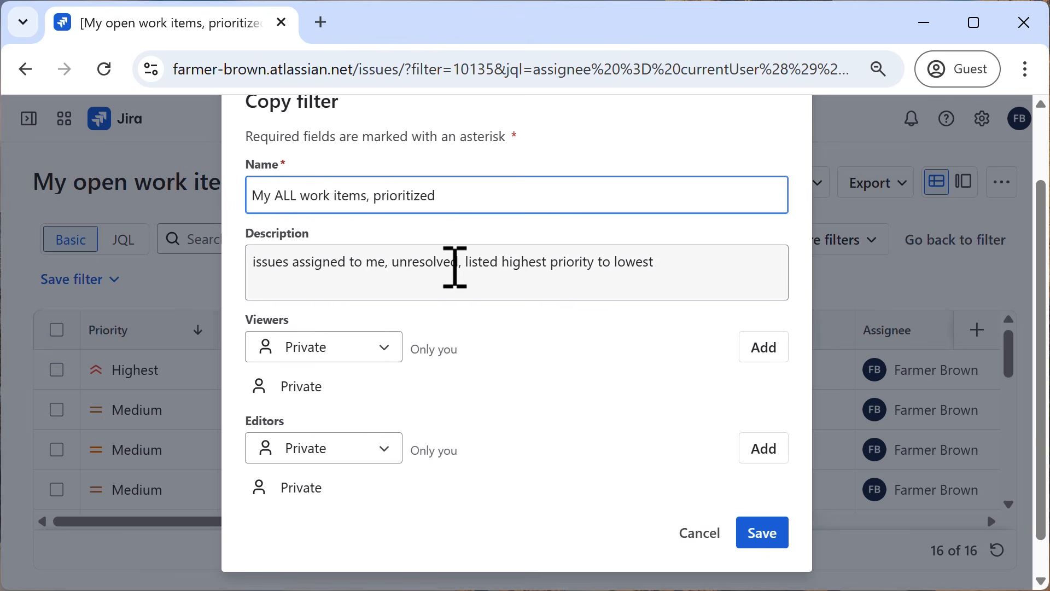
Change the copy's description to "issues assigned to me, unresolved & resolved, listed highest priority to lowest" and save the filter.
{"action": "left_click", "coordinate": [465, 267]}
{"action": "key", "text": "BackSpace"}
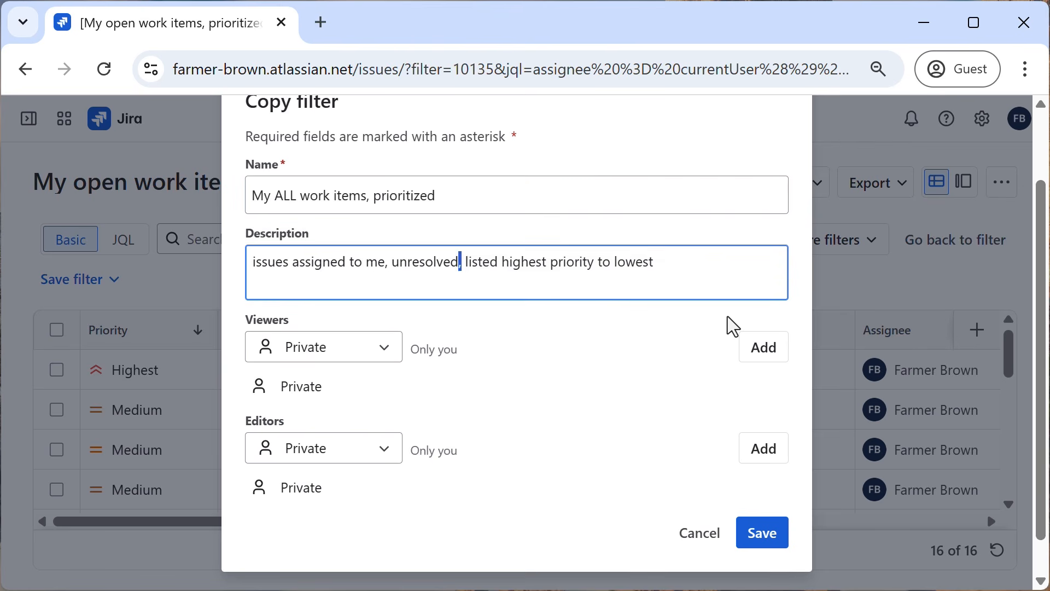
{"action": "type", "text": "&"}
{"action": "type", "text": " resolev"}
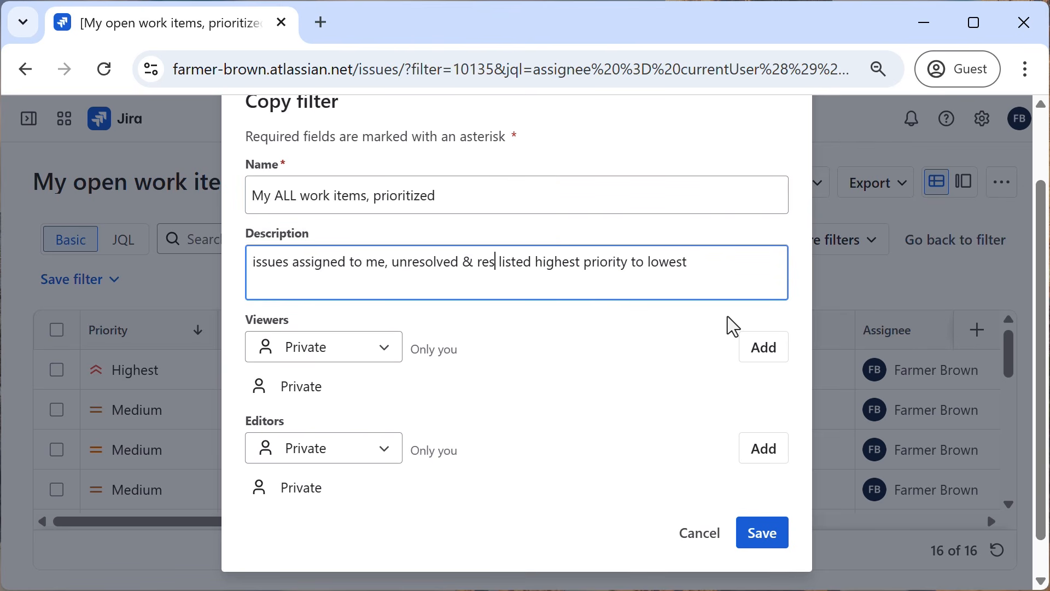
{"action": "key", "text": "BackSpace"}
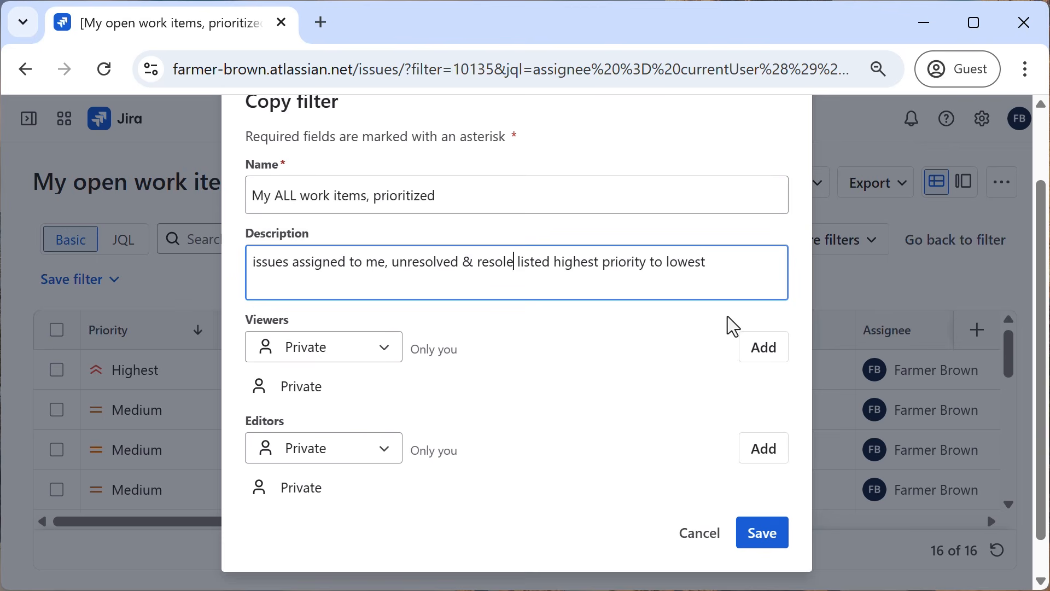
{"action": "key", "text": "BackSpace"}
{"action": "type", "text": "ved,"}
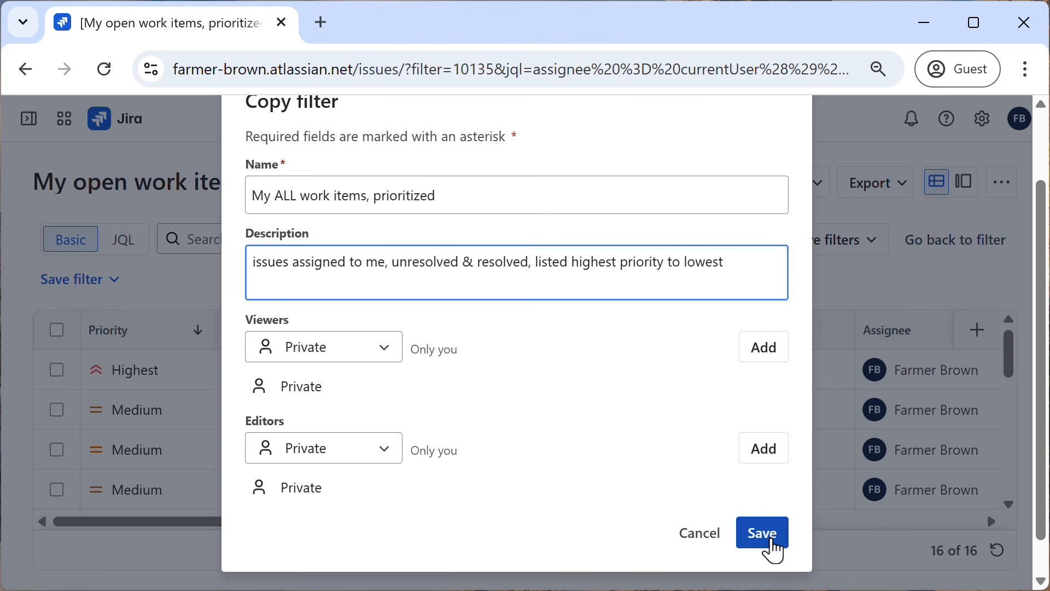
{"action": "left_click", "coordinate": [773, 542]}
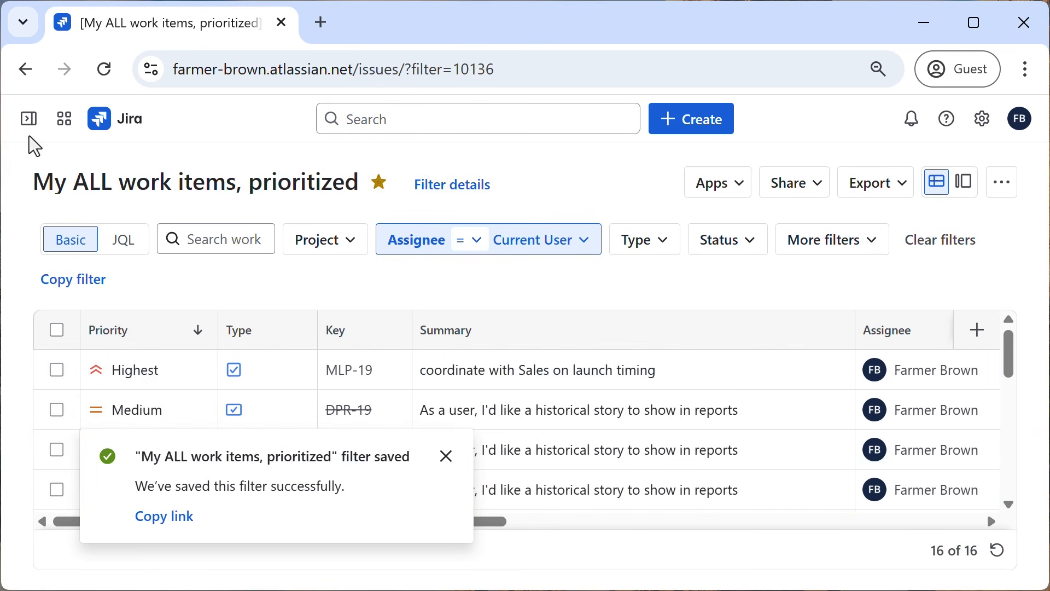
Return to the starred "My work" dashboard, collapse the navigation, and switch the dashboard to editing.
{"action": "left_click", "coordinate": [28, 120]}
{"action": "scroll", "coordinate": [122, 257], "scroll_direction": "down", "scroll_amount": 8}
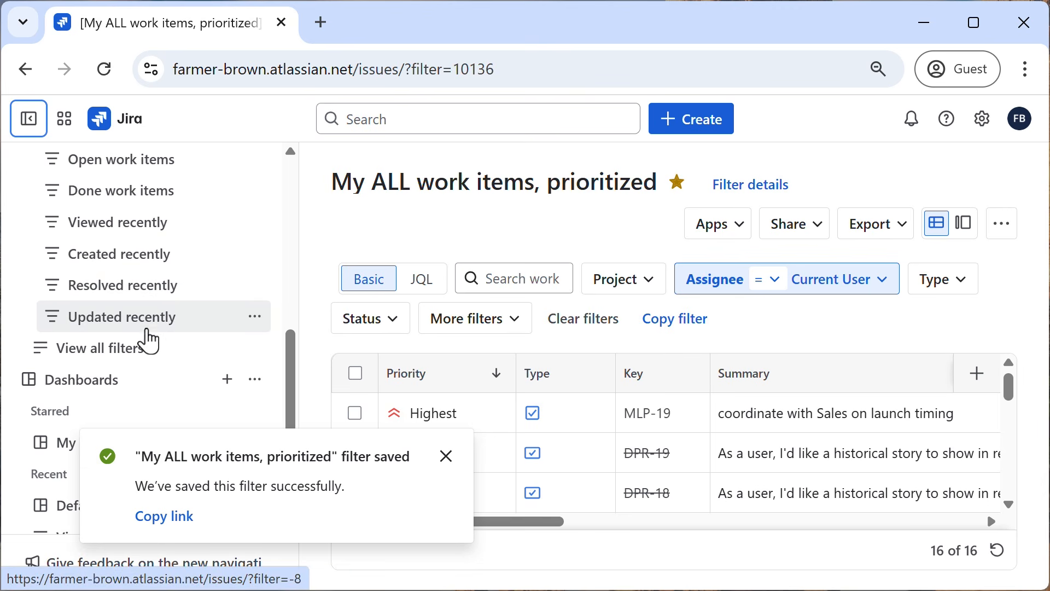
{"action": "scroll", "coordinate": [145, 336], "scroll_direction": "down", "scroll_amount": 2}
{"action": "left_click", "coordinate": [92, 342]}
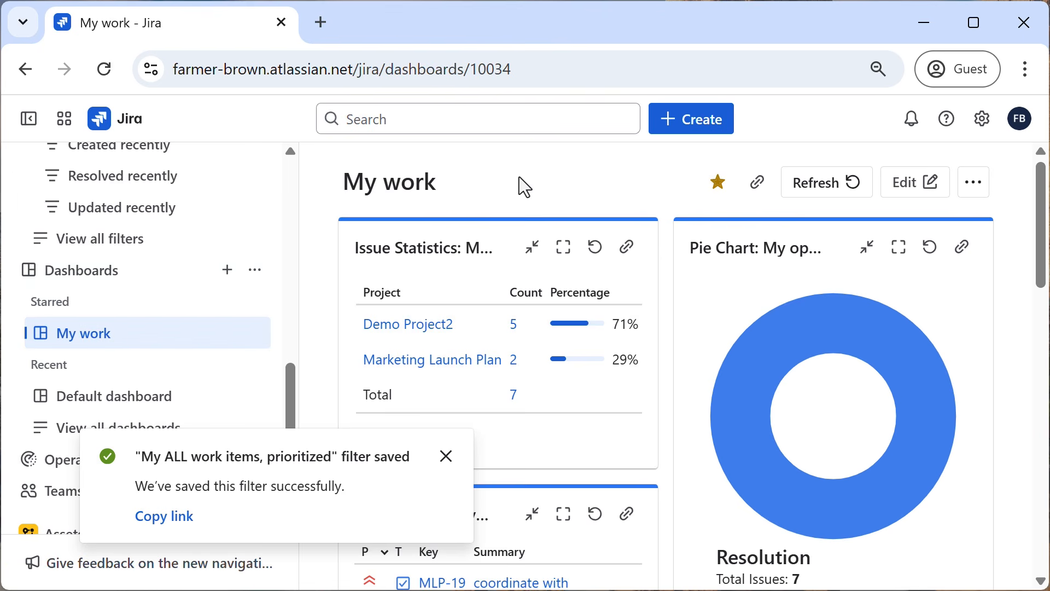
{"action": "left_click", "coordinate": [30, 120]}
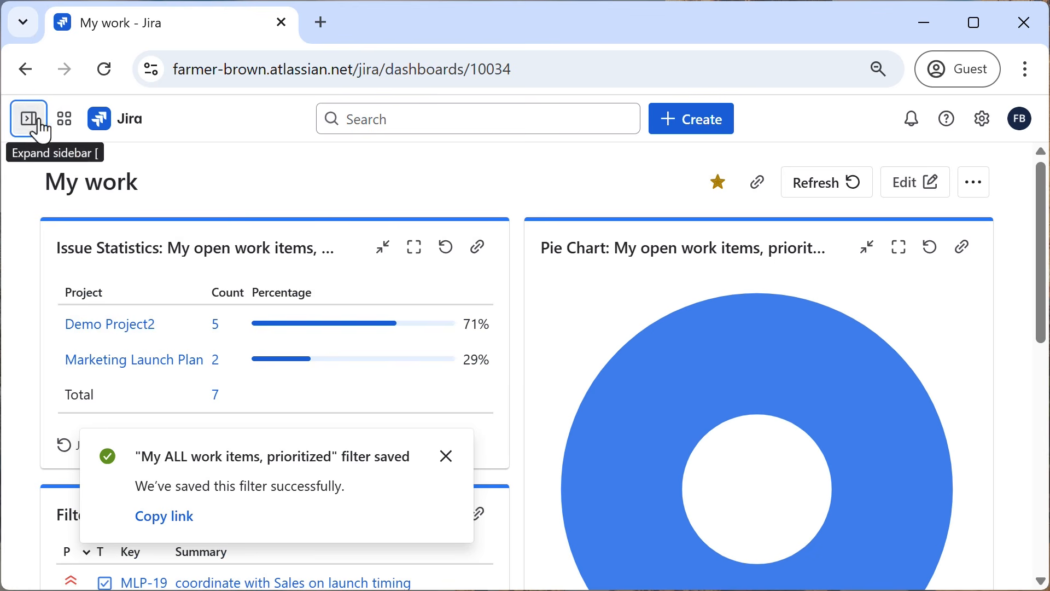
{"action": "left_click", "coordinate": [905, 188]}
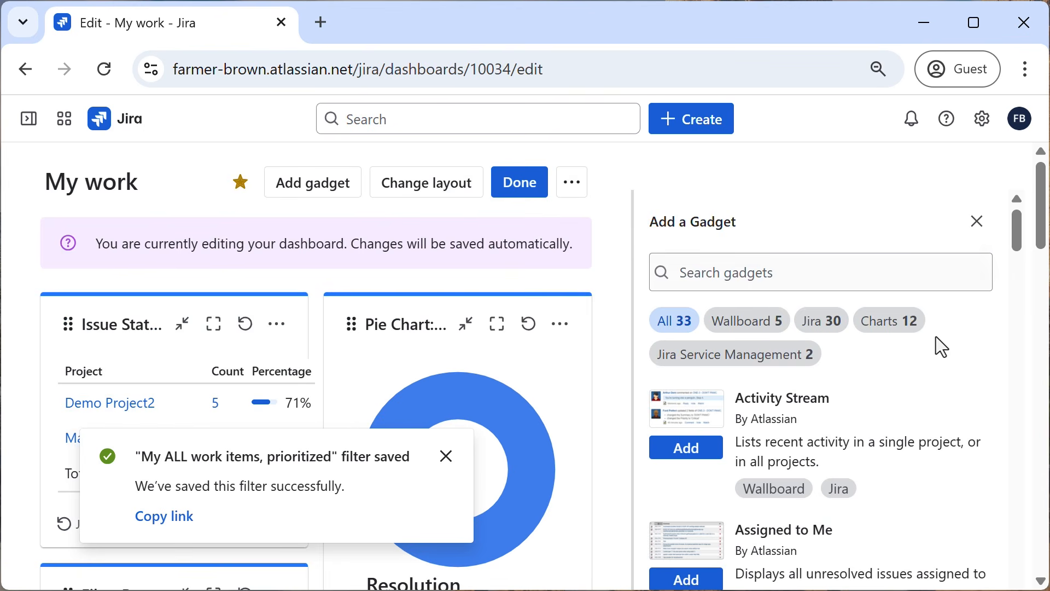
Open the Pie Chart gadget's configuration and dismiss the filter-saved notification.
{"action": "scroll", "coordinate": [534, 363], "scroll_direction": "down", "scroll_amount": 2}
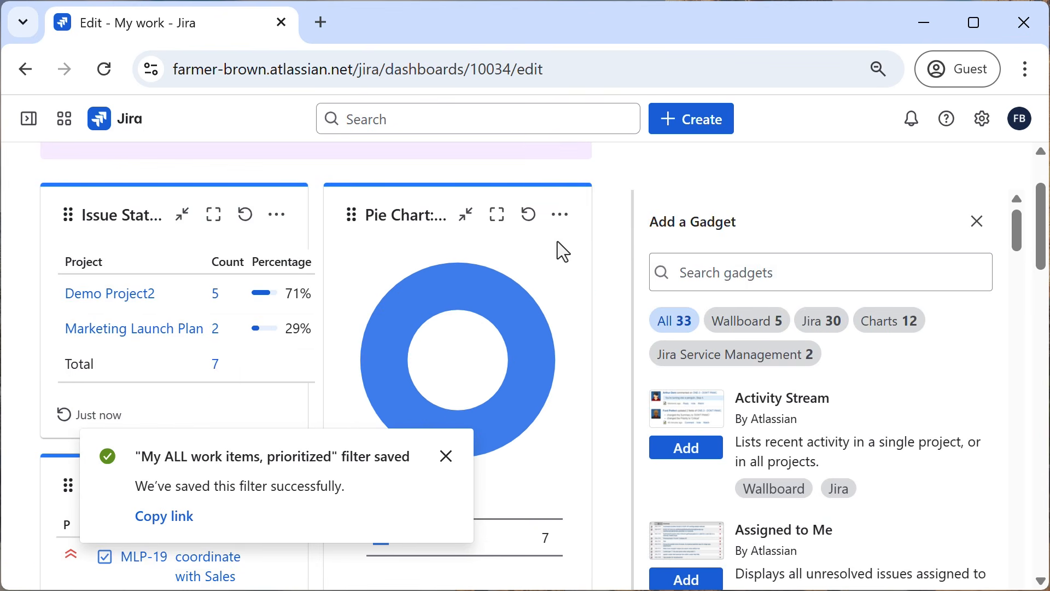
{"action": "left_click", "coordinate": [561, 214]}
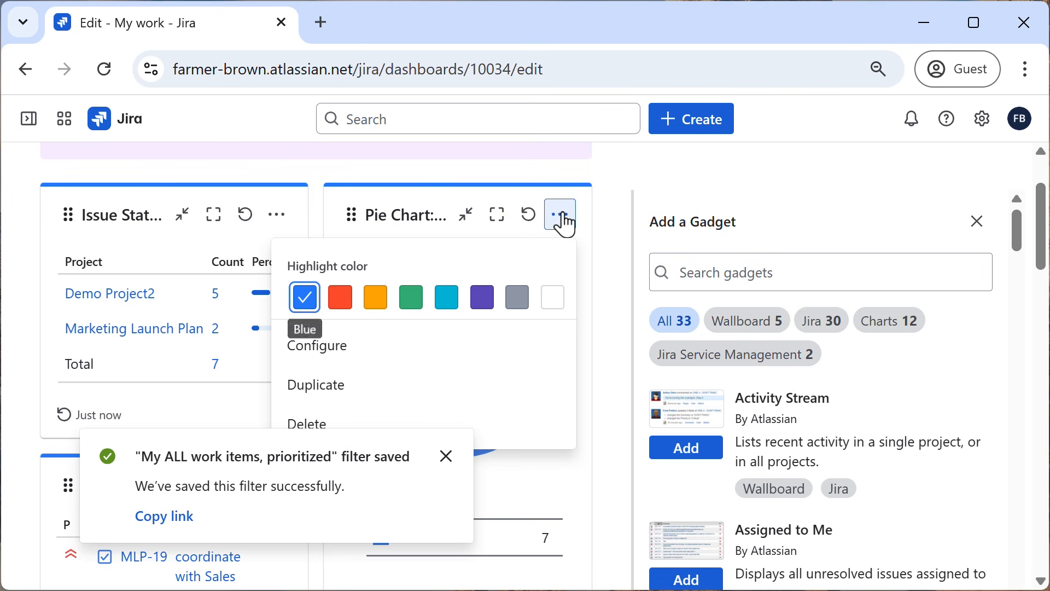
{"action": "left_click", "coordinate": [333, 349]}
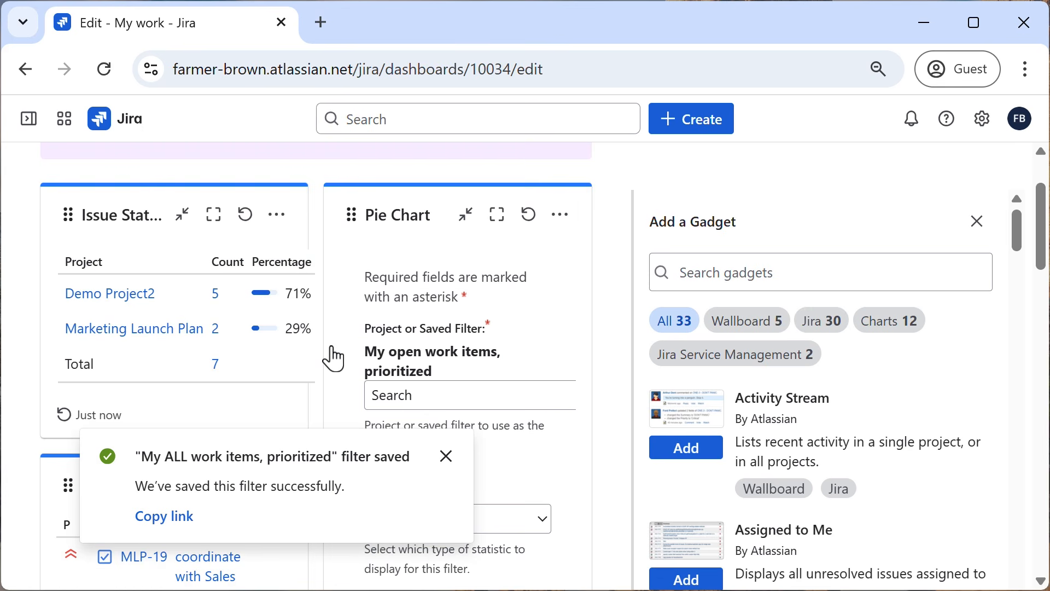
{"action": "left_click", "coordinate": [445, 457]}
Find saved filters matching "my" and set the Pie Chart gadget's filter to "My ALL work items, prioritized".
{"action": "scroll", "coordinate": [484, 383], "scroll_direction": "down", "scroll_amount": 2}
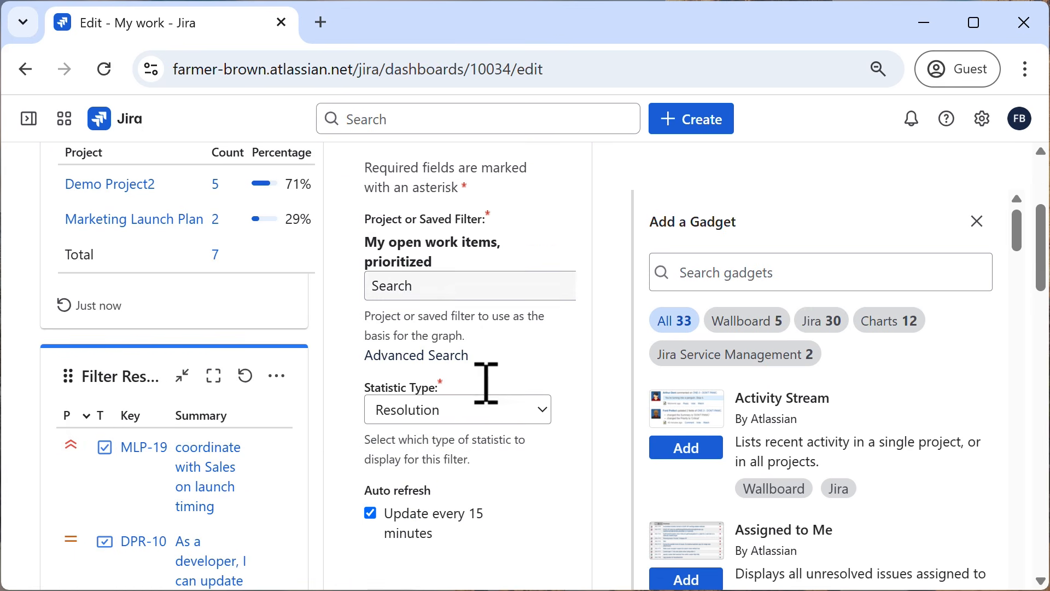
{"action": "left_click", "coordinate": [462, 290]}
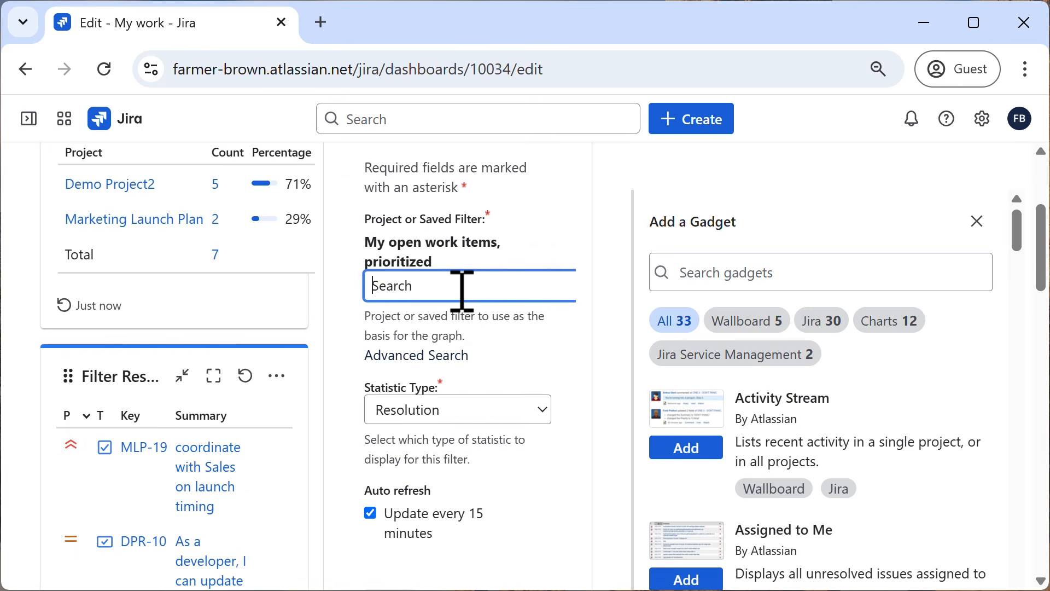
{"action": "type", "text": "my"}
{"action": "left_click_drag", "start_coordinate": [539, 358], "coordinate": [541, 405]}
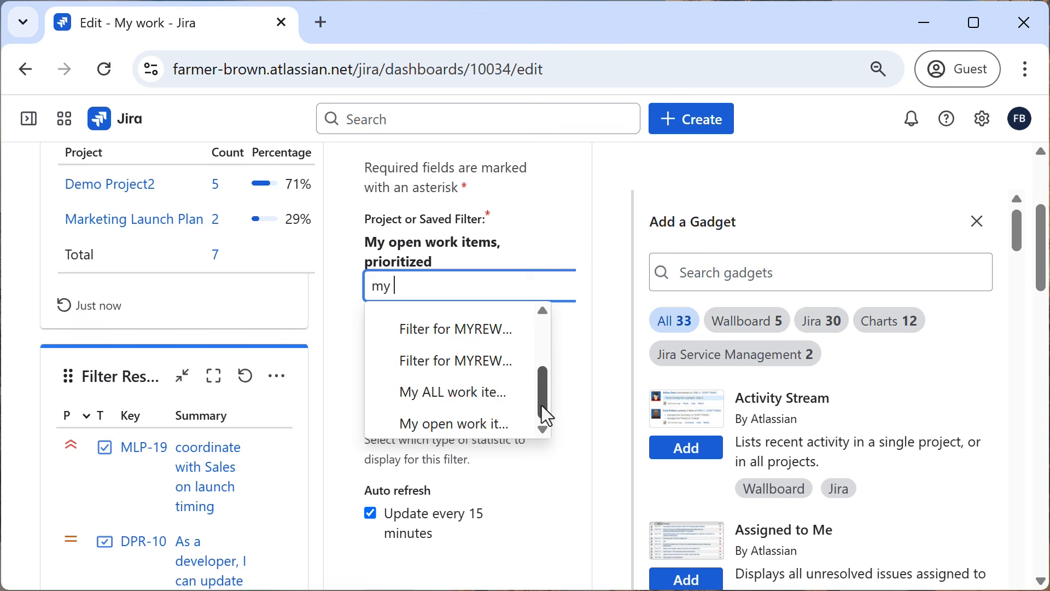
{"action": "left_click", "coordinate": [457, 392]}
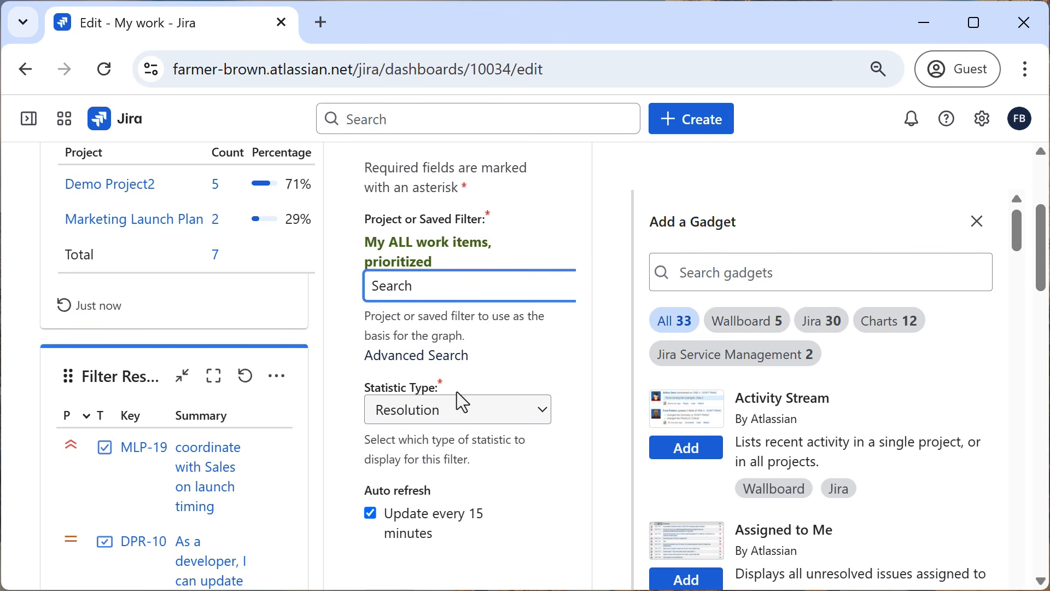
Close the list of available gadgets, save the Pie Chart gadget's configuration, and view the resulting Resolution chart.
{"action": "left_click", "coordinate": [568, 245]}
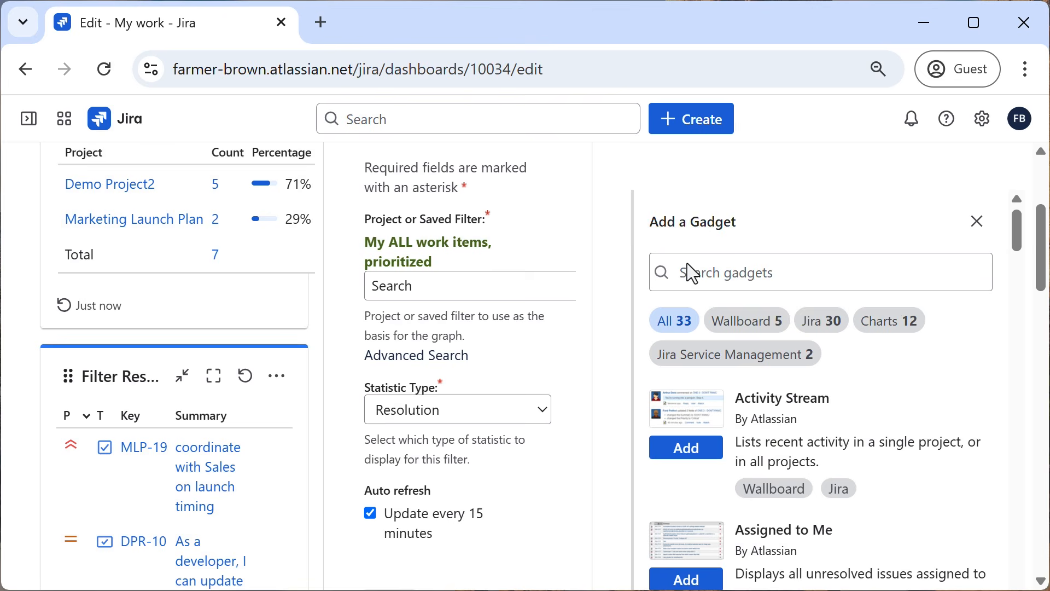
{"action": "left_click", "coordinate": [977, 222]}
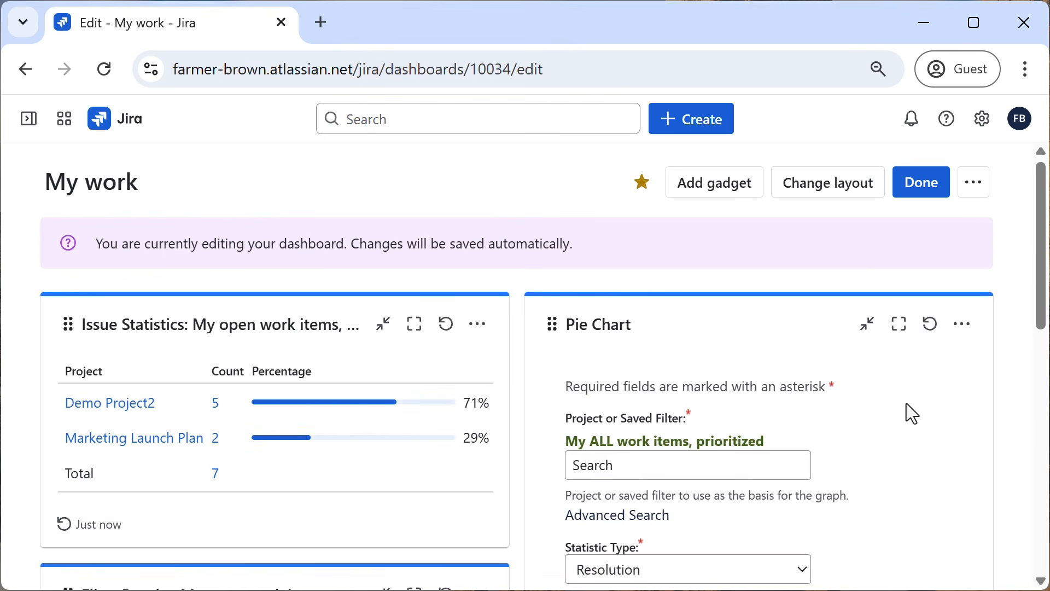
{"action": "scroll", "coordinate": [916, 426], "scroll_direction": "down", "scroll_amount": 5}
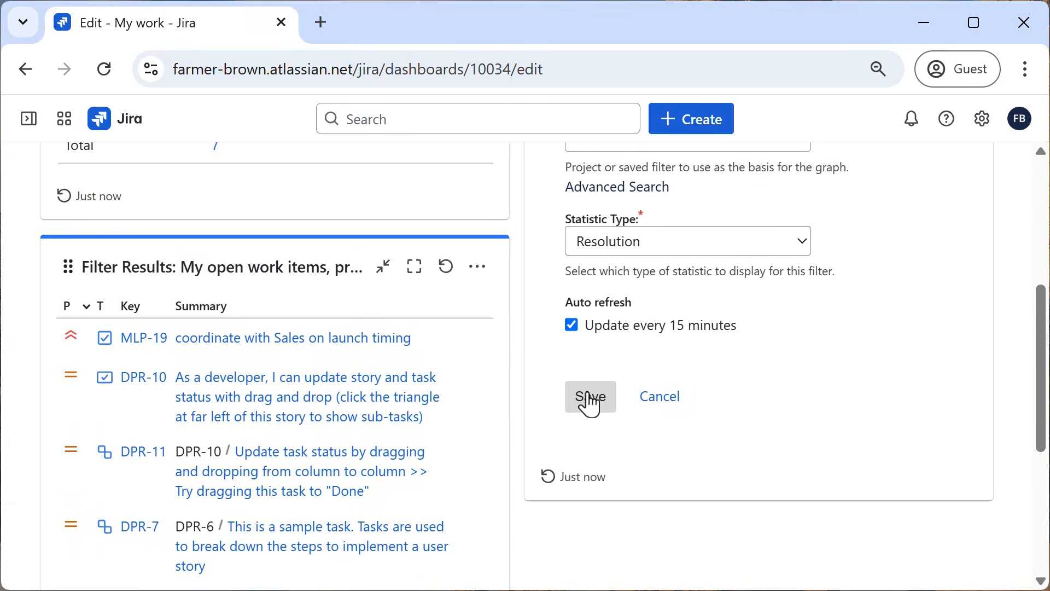
{"action": "left_click", "coordinate": [590, 398]}
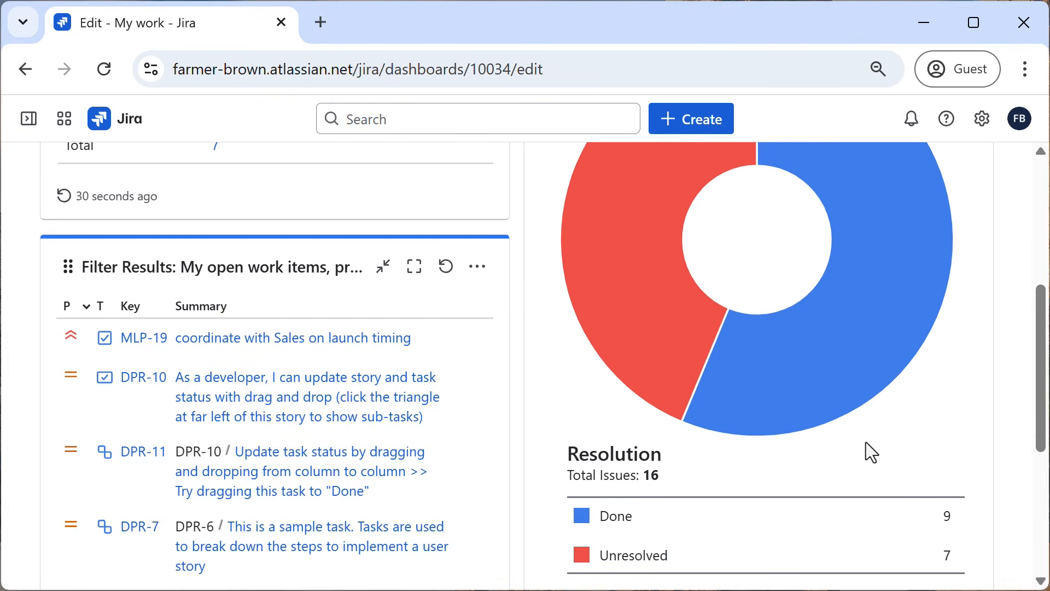
{"action": "scroll", "coordinate": [865, 442], "scroll_direction": "up", "scroll_amount": 2}
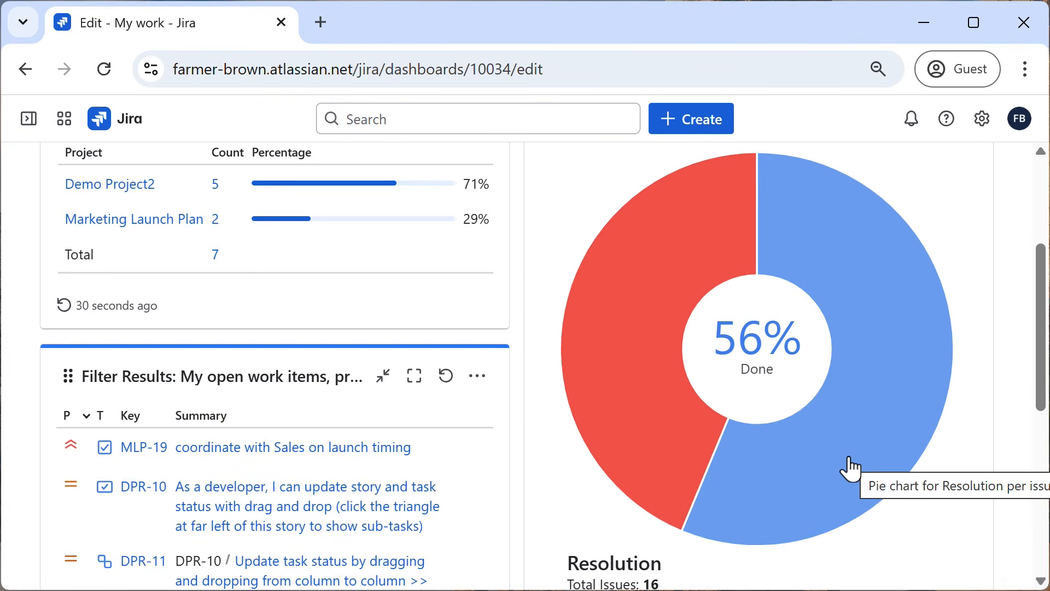
{"action": "mouse_move", "coordinate": [650, 387]}
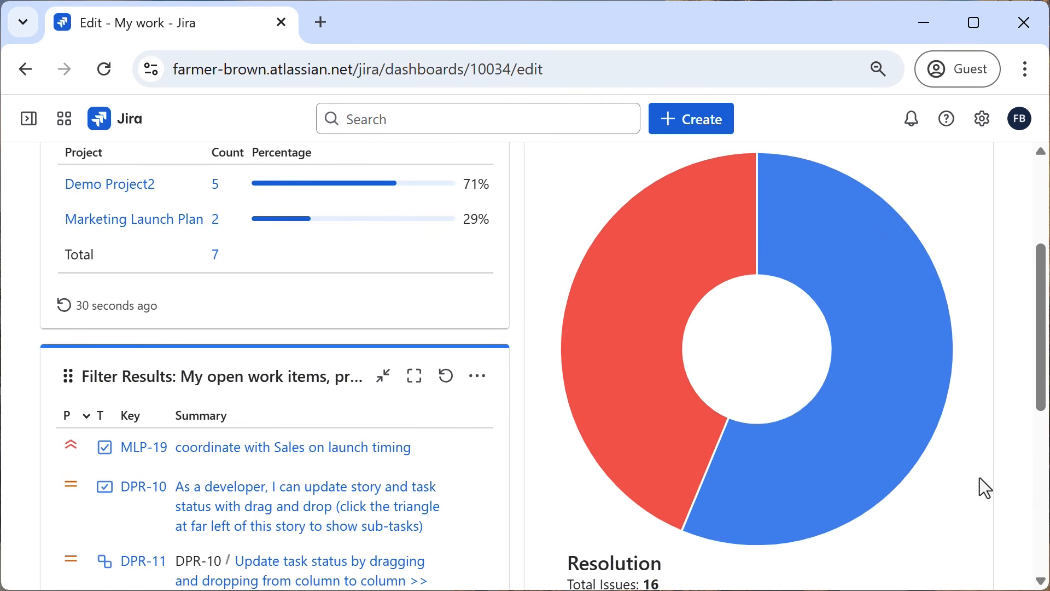
Try the one-column and three-column layouts for the "My work" dashboard.
{"action": "scroll", "coordinate": [980, 478], "scroll_direction": "up", "scroll_amount": 4}
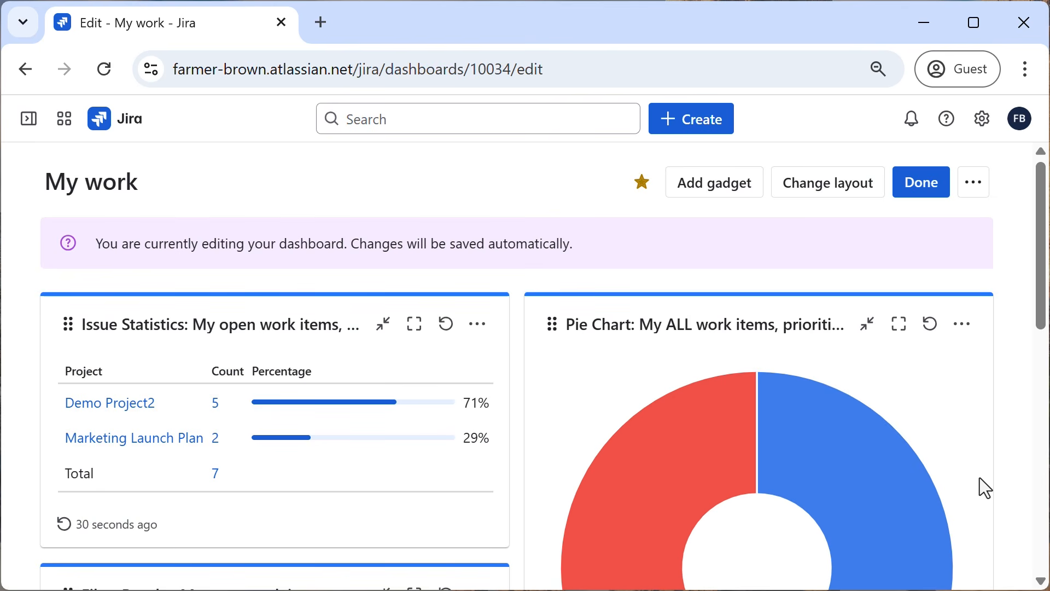
{"action": "left_click", "coordinate": [826, 197]}
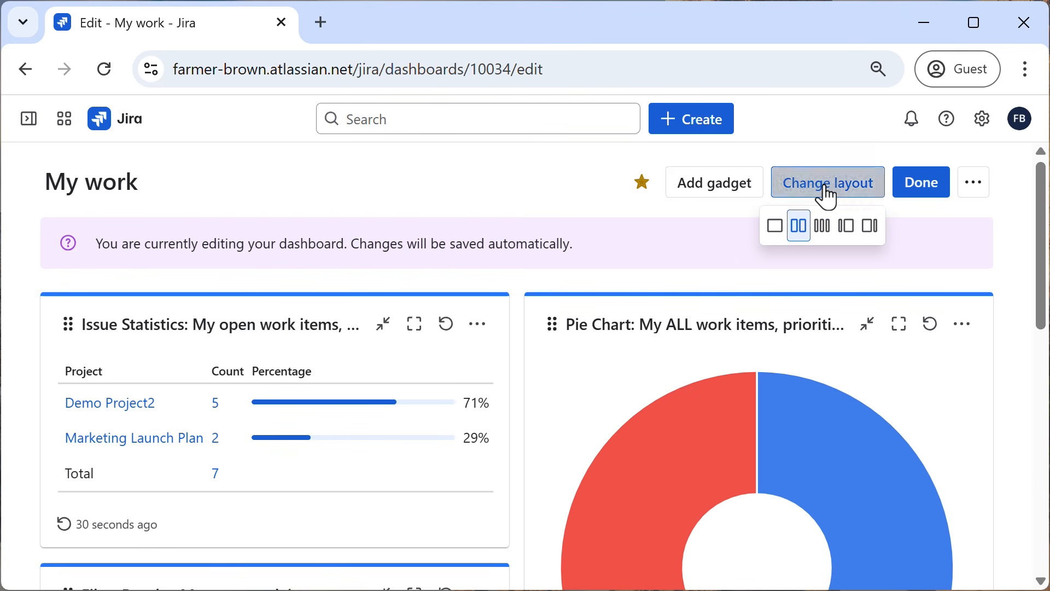
{"action": "left_click", "coordinate": [778, 235]}
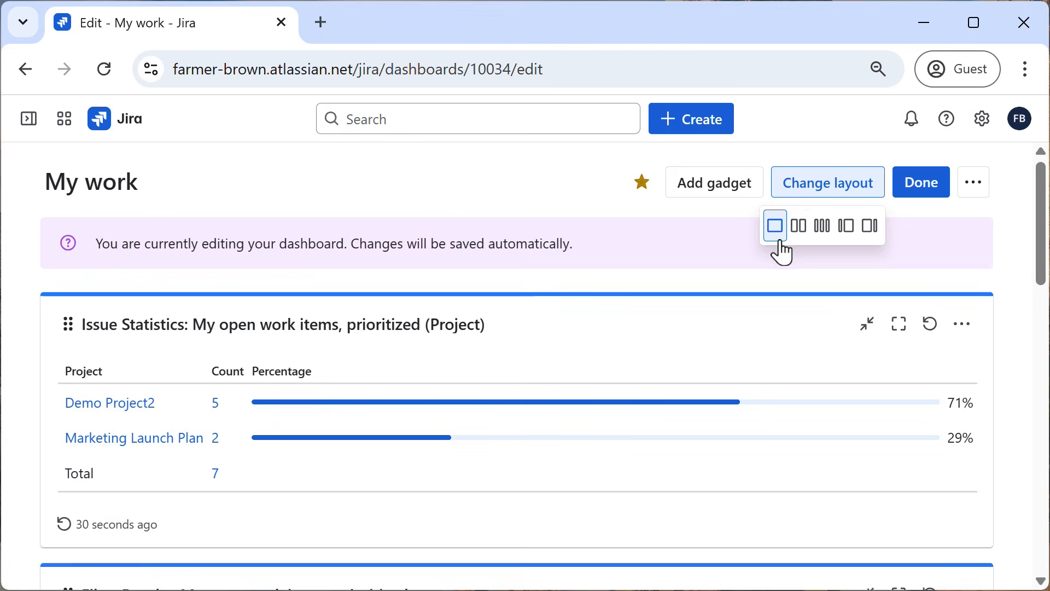
{"action": "left_click", "coordinate": [818, 192]}
{"action": "left_click", "coordinate": [826, 198]}
{"action": "left_click", "coordinate": [823, 235]}
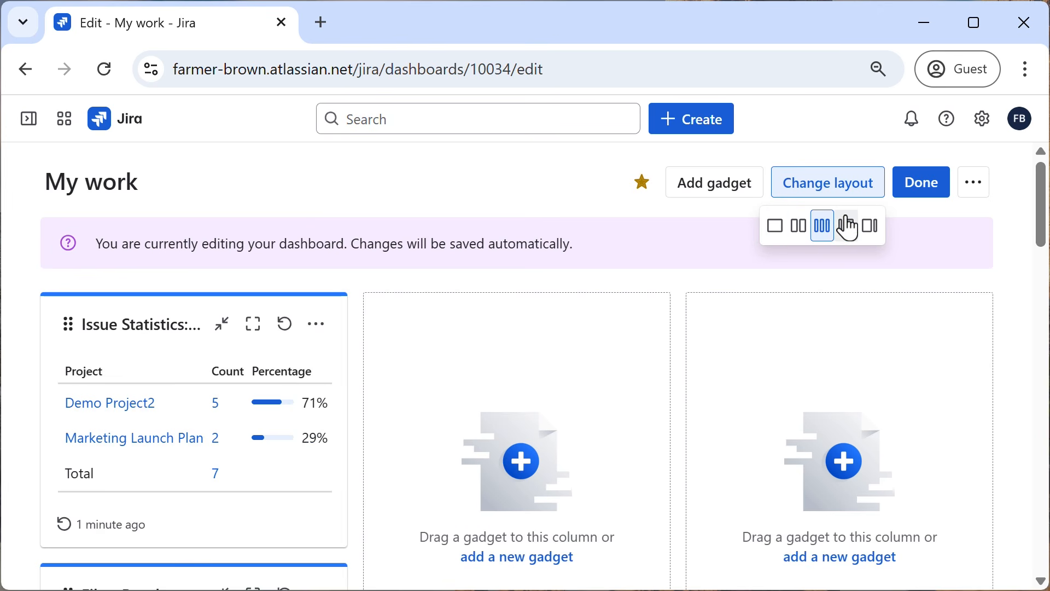
Set the dashboard layout to a wide first column with a narrow second column, and move Issue Statistics into the narrow column.
{"action": "left_click", "coordinate": [874, 236]}
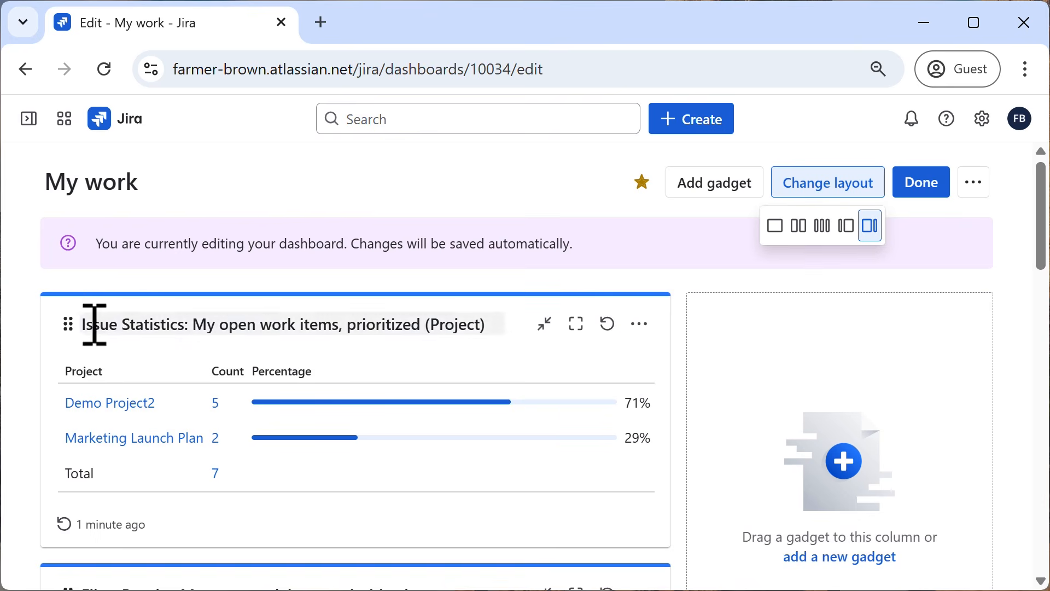
{"action": "left_click_drag", "start_coordinate": [104, 319], "coordinate": [752, 346]}
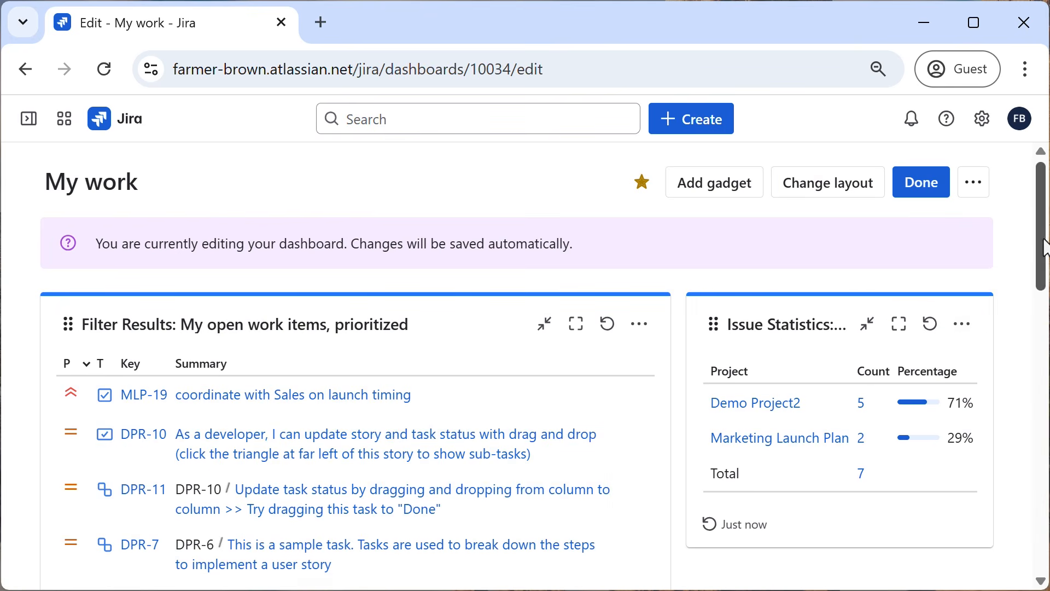
Try to move the Pie Chart gadget from beneath Filter Results into the narrow second column.
{"action": "scroll", "coordinate": [1039, 276], "scroll_direction": "down", "scroll_amount": 3}
{"action": "left_click_drag", "start_coordinate": [1039, 328], "coordinate": [1039, 434]}
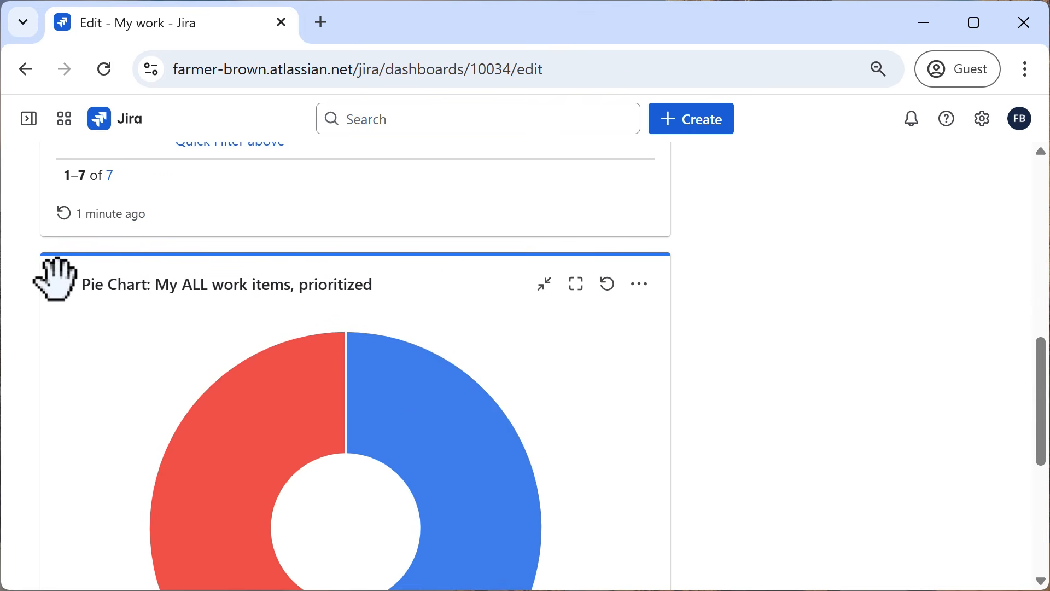
{"action": "left_click_drag", "start_coordinate": [75, 277], "coordinate": [733, 176]}
{"action": "scroll", "coordinate": [52, 279], "scroll_direction": "up", "scroll_amount": 2}
{"action": "left_click_drag", "start_coordinate": [61, 408], "coordinate": [871, 90]}
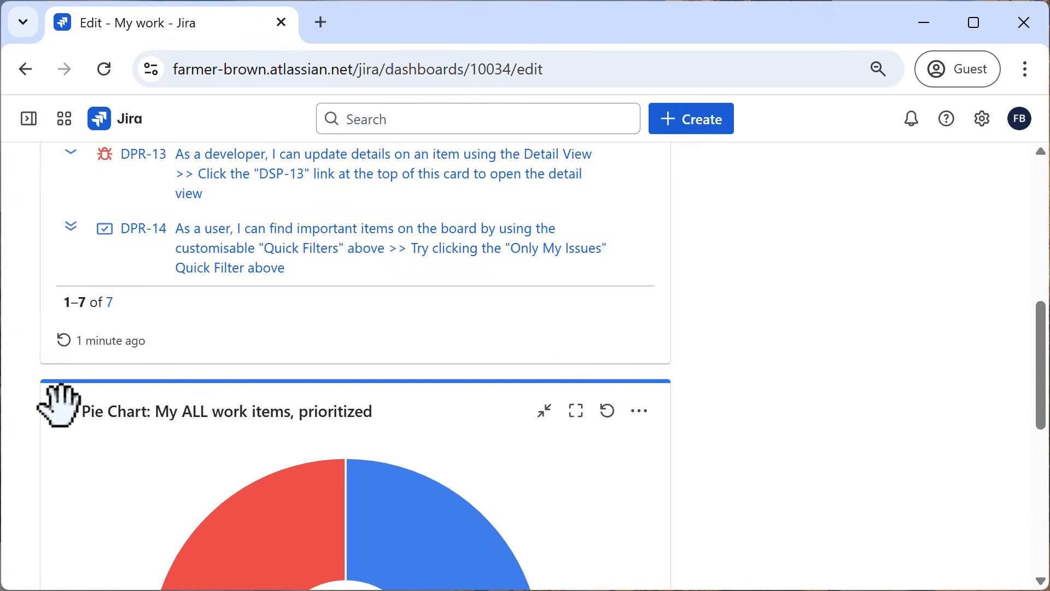
{"action": "left_click_drag", "start_coordinate": [56, 403], "coordinate": [757, 58]}
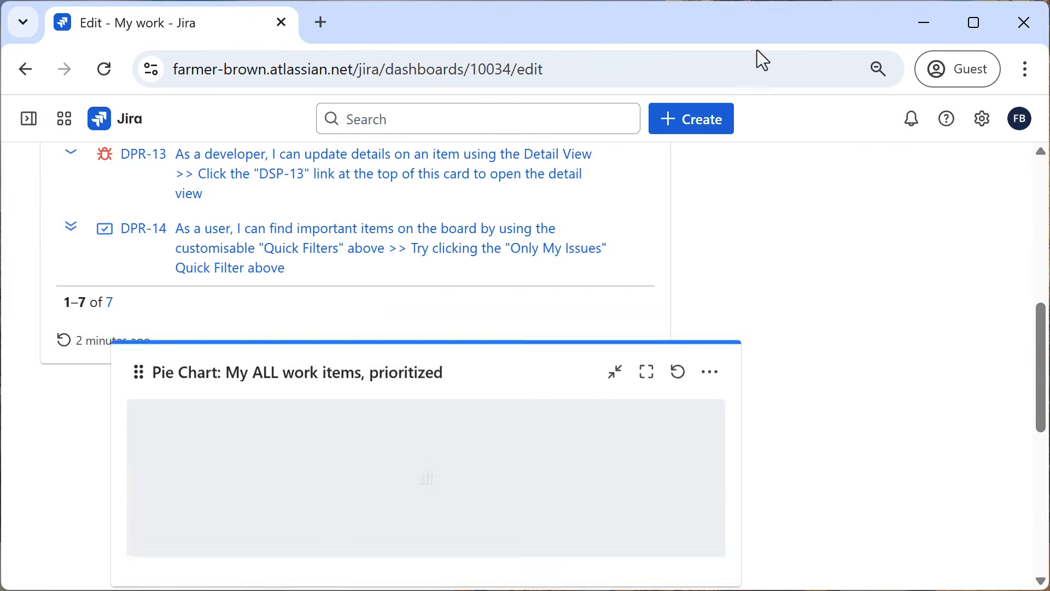
Move the Filter Results gadget and the Pie Chart gadget into the narrow column, with the Pie Chart directly beneath Issue Statistics.
{"action": "scroll", "coordinate": [722, 272], "scroll_direction": "up", "scroll_amount": 6}
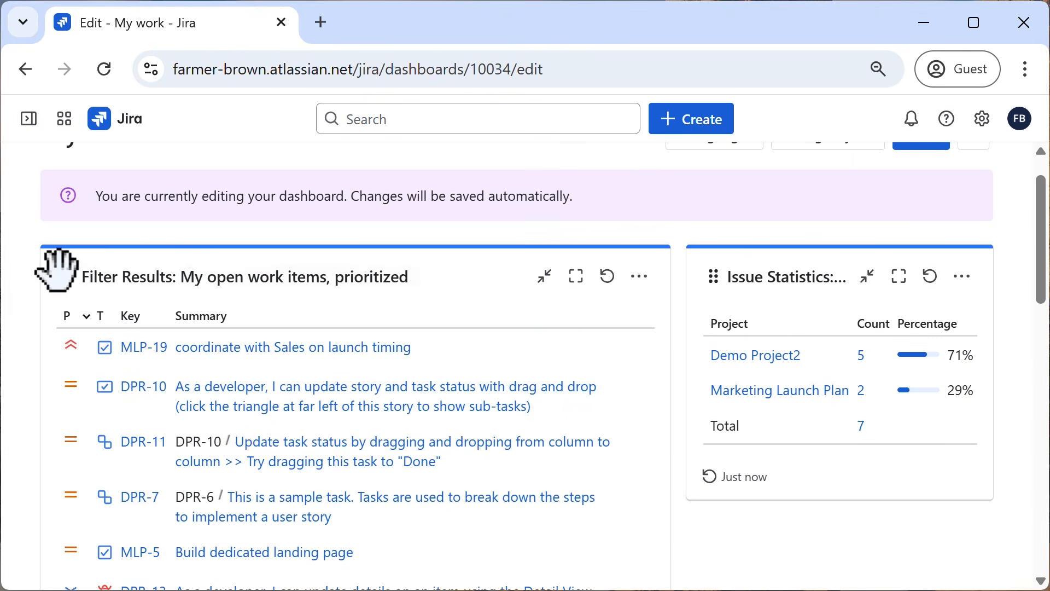
{"action": "left_click_drag", "start_coordinate": [66, 274], "coordinate": [686, 538]}
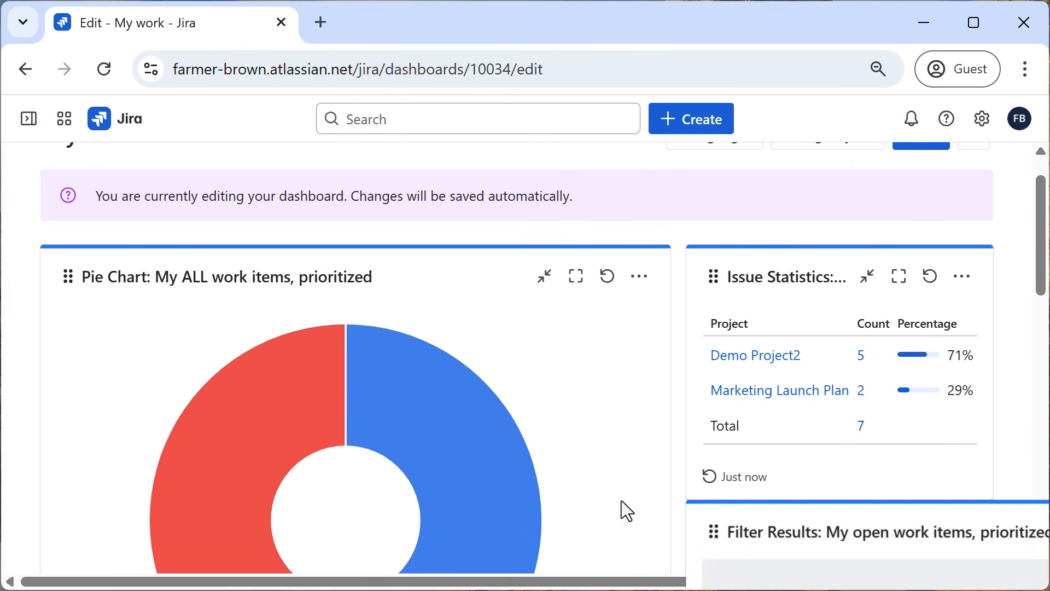
{"action": "left_click_drag", "start_coordinate": [89, 274], "coordinate": [776, 533]}
Try to move the Filter Results gadget from beneath the Pie Chart back to the empty wide column.
{"action": "scroll", "coordinate": [425, 446], "scroll_direction": "down", "scroll_amount": 14}
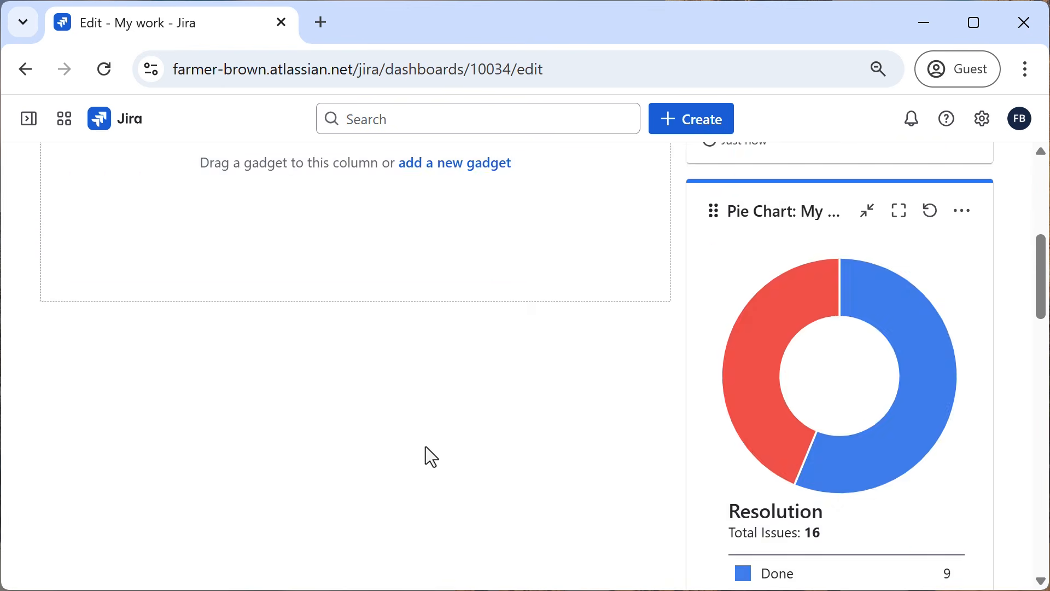
{"action": "left_click_drag", "start_coordinate": [714, 327], "coordinate": [264, 248]}
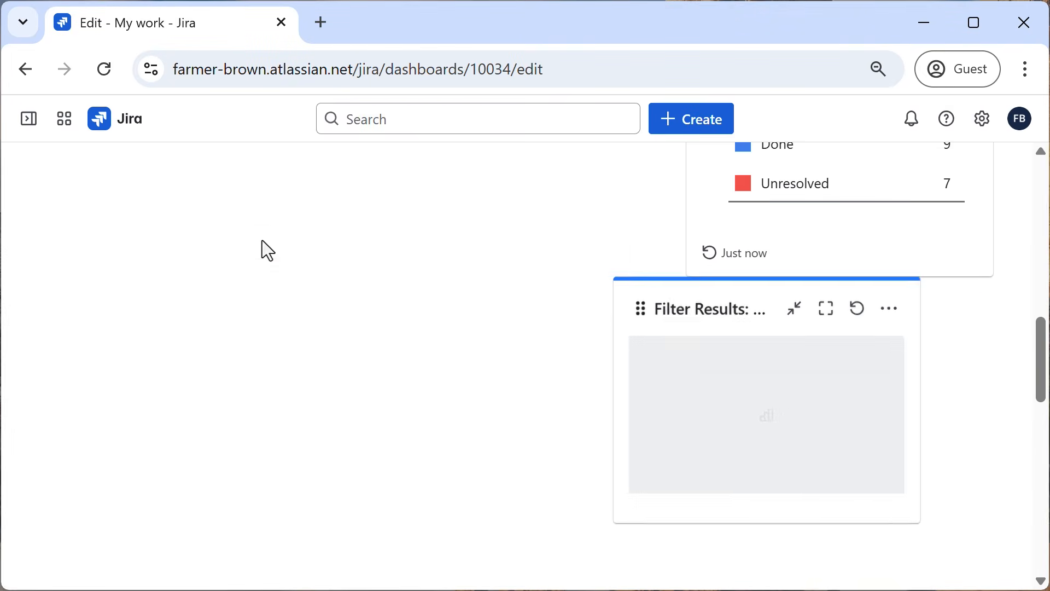
{"action": "left_click_drag", "start_coordinate": [696, 311], "coordinate": [189, 3]}
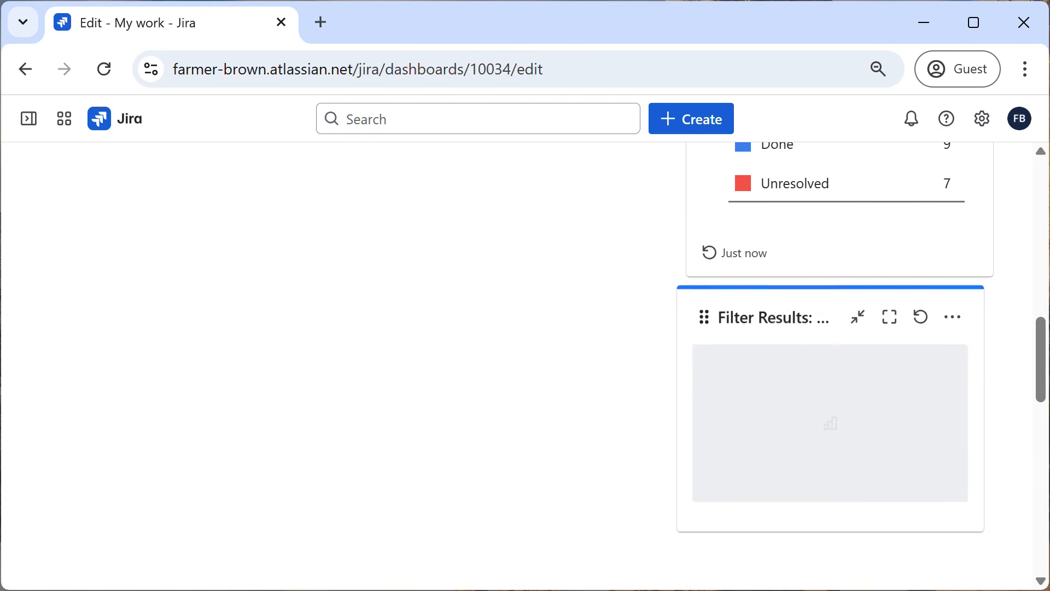
{"action": "left_click_drag", "start_coordinate": [710, 320], "coordinate": [343, 17]}
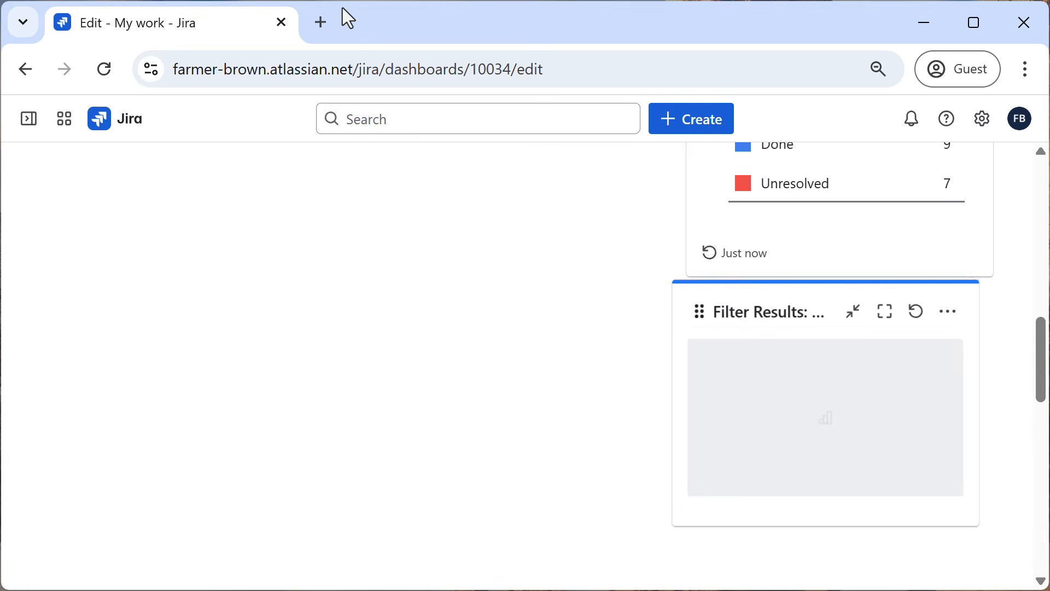
Reduce the browser zoom to one level below 75% so more of the dashboard fits in view.
{"action": "left_click", "coordinate": [1026, 69]}
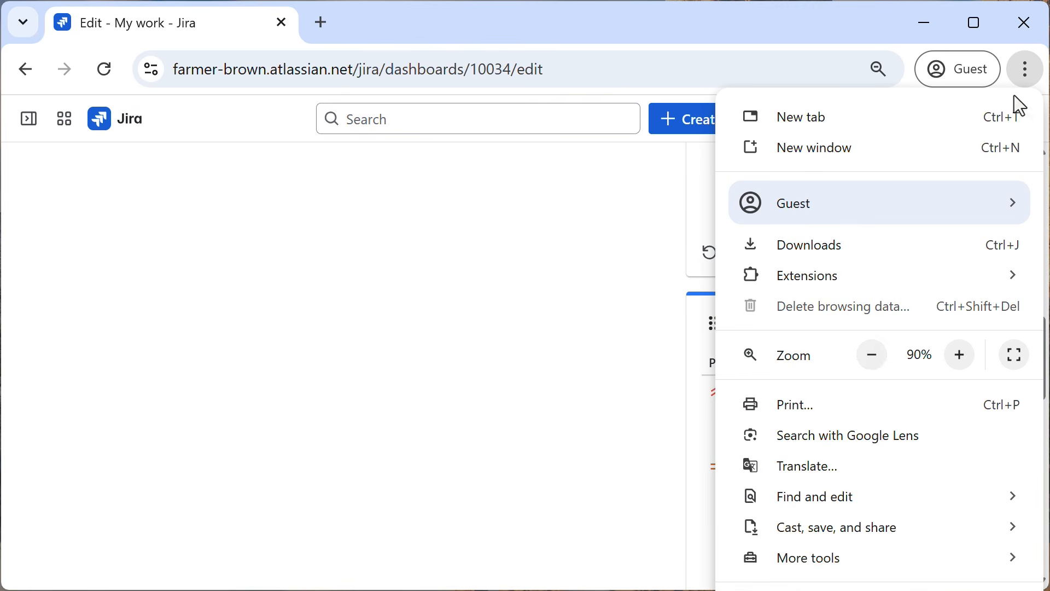
{"action": "left_click", "coordinate": [874, 357]}
{"action": "left_click", "coordinate": [873, 357]}
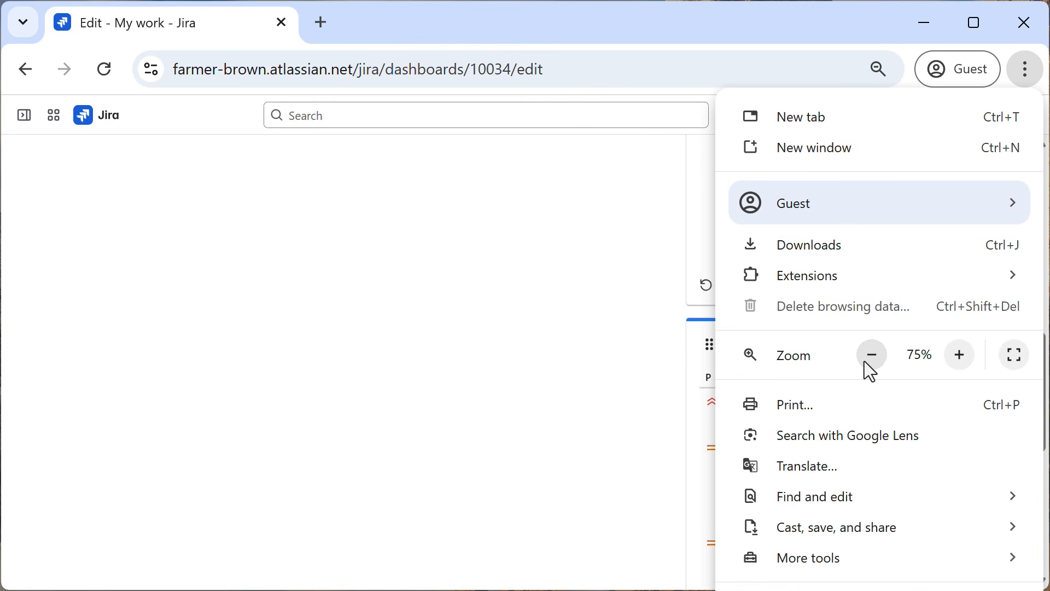
{"action": "left_click", "coordinate": [870, 358]}
{"action": "left_click", "coordinate": [616, 363]}
Move the Filter Results gadget out of the narrow column into the empty wide first column.
{"action": "left_click_drag", "start_coordinate": [700, 350], "coordinate": [286, 172]}
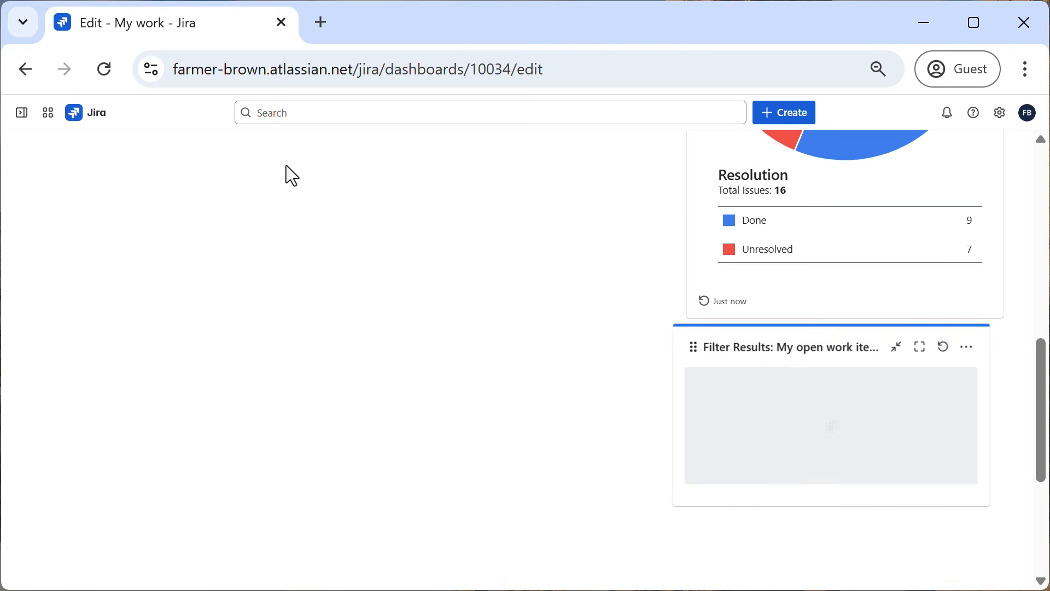
{"action": "left_click_drag", "start_coordinate": [715, 352], "coordinate": [144, 16]}
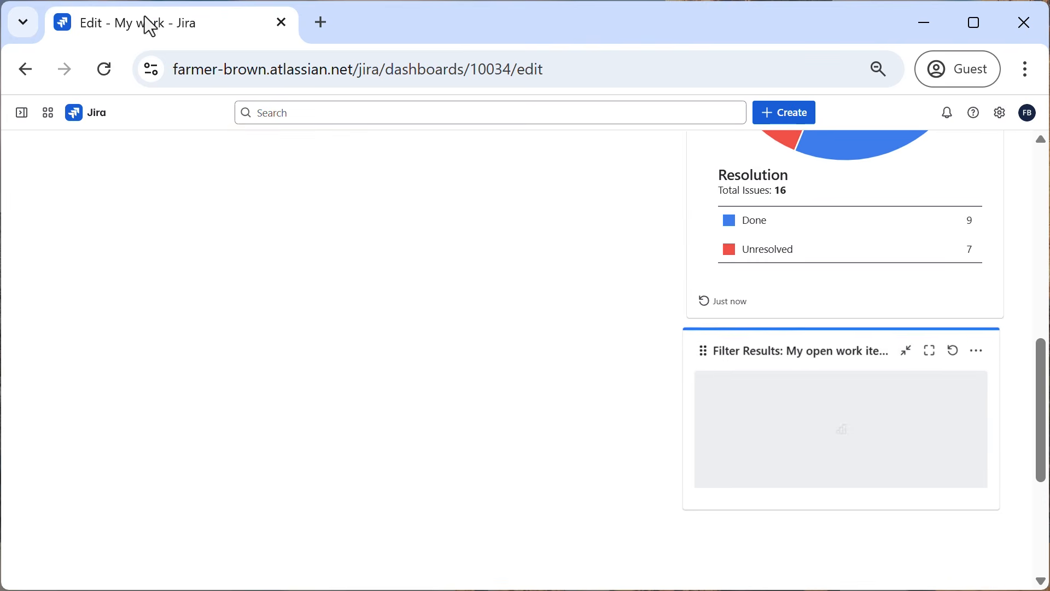
{"action": "scroll", "coordinate": [311, 231], "scroll_direction": "up", "scroll_amount": 3}
{"action": "scroll", "coordinate": [324, 244], "scroll_direction": "down", "scroll_amount": 1}
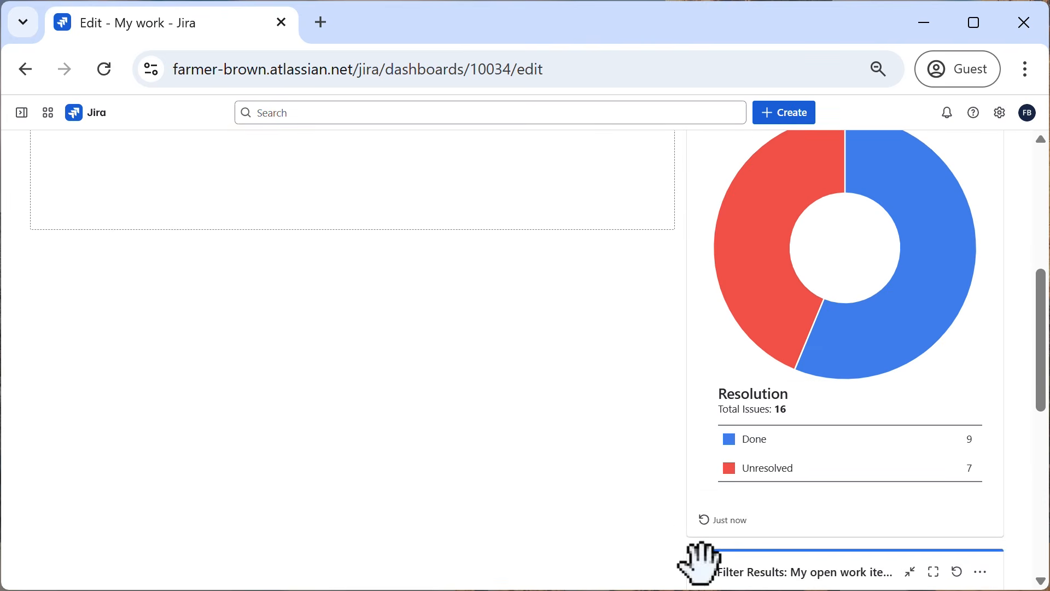
{"action": "left_click_drag", "start_coordinate": [700, 569], "coordinate": [385, 146]}
{"action": "scroll", "coordinate": [437, 315], "scroll_direction": "up", "scroll_amount": 5}
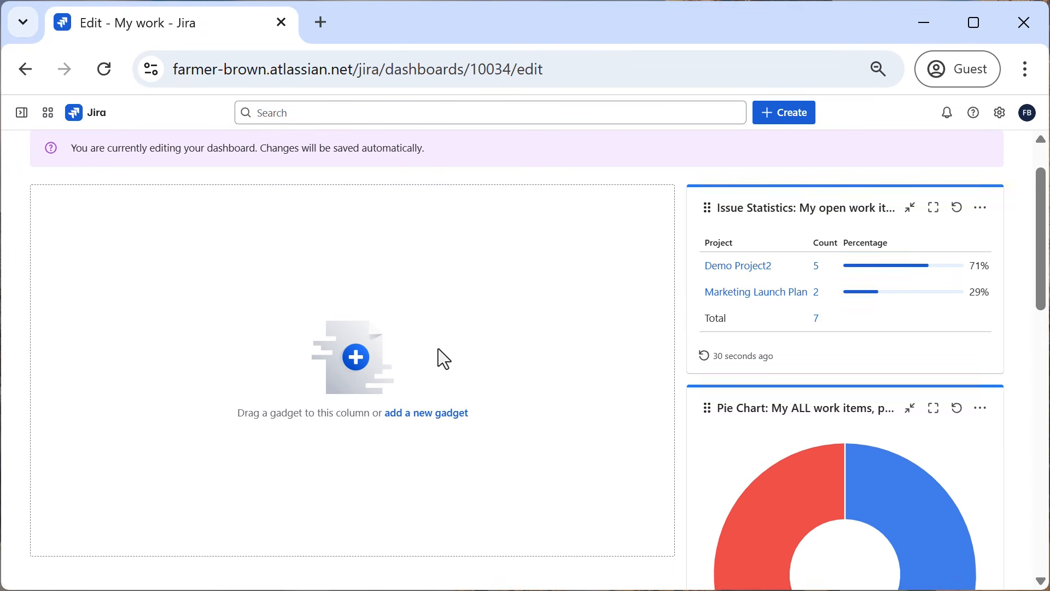
{"action": "scroll", "coordinate": [438, 356], "scroll_direction": "down", "scroll_amount": 5}
{"action": "left_click_drag", "start_coordinate": [706, 560], "coordinate": [112, 25]}
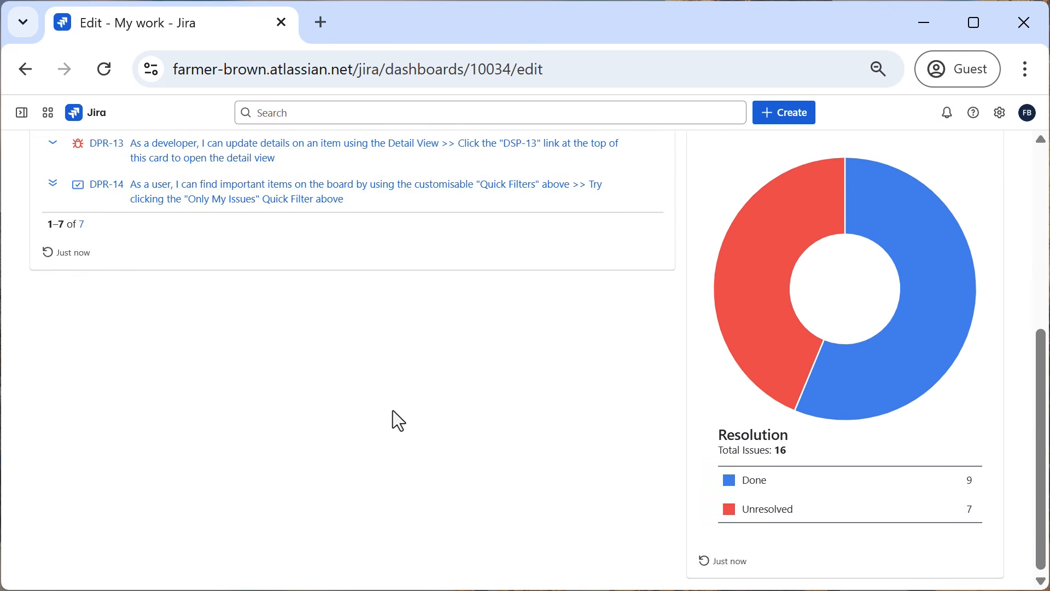
Raise the browser zoom back to its default level at the top of the rearranged dashboard.
{"action": "scroll", "coordinate": [396, 411], "scroll_direction": "up", "scroll_amount": 6}
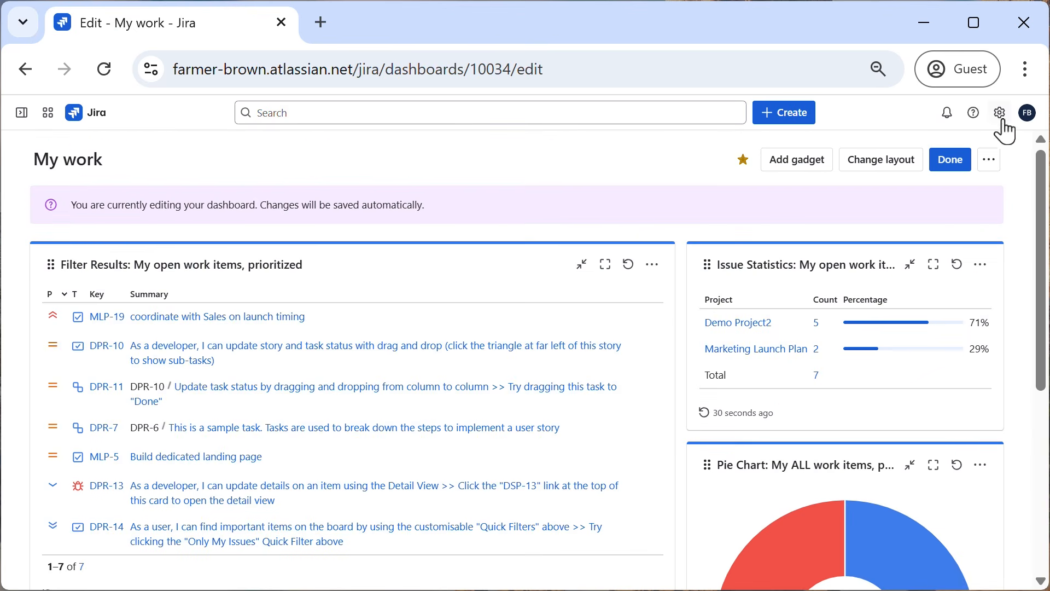
{"action": "left_click", "coordinate": [1025, 69]}
{"action": "left_click", "coordinate": [960, 355]}
{"action": "left_click", "coordinate": [960, 354]}
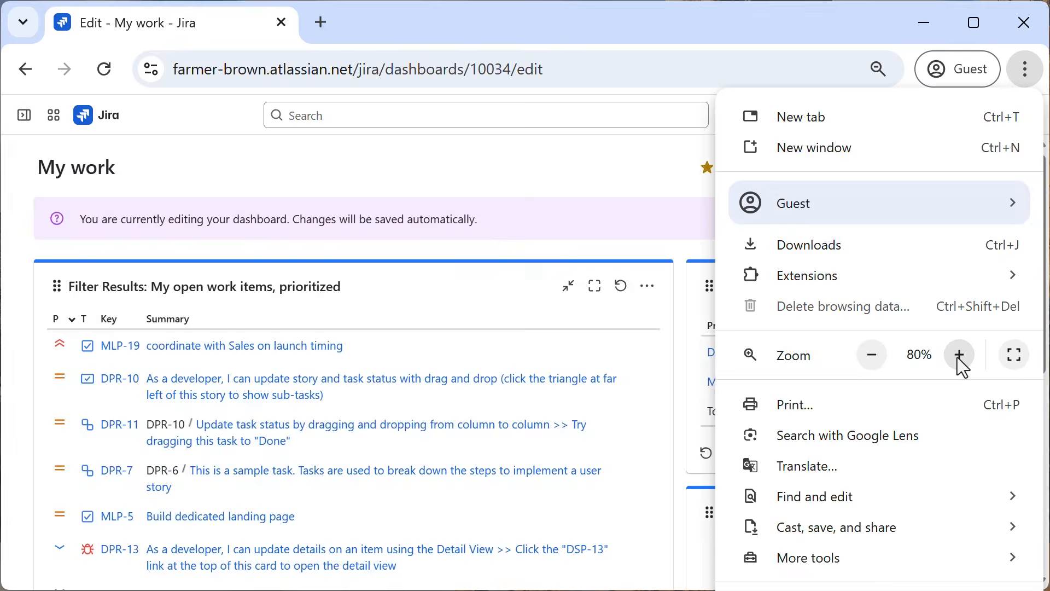
{"action": "left_click", "coordinate": [960, 355]}
{"action": "left_click", "coordinate": [960, 355]}
{"action": "left_click", "coordinate": [477, 216]}
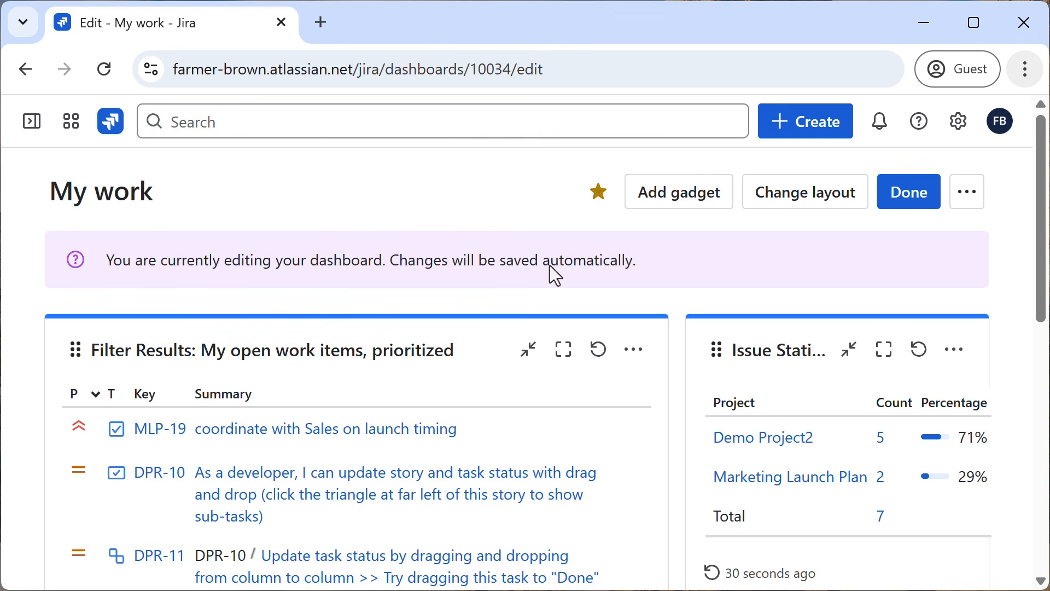
Review the Filter Results, Issue Statistics and Pie Chart gadgets in the rearranged dashboard.
{"action": "left_click_drag", "start_coordinate": [1038, 230], "coordinate": [1011, 263]}
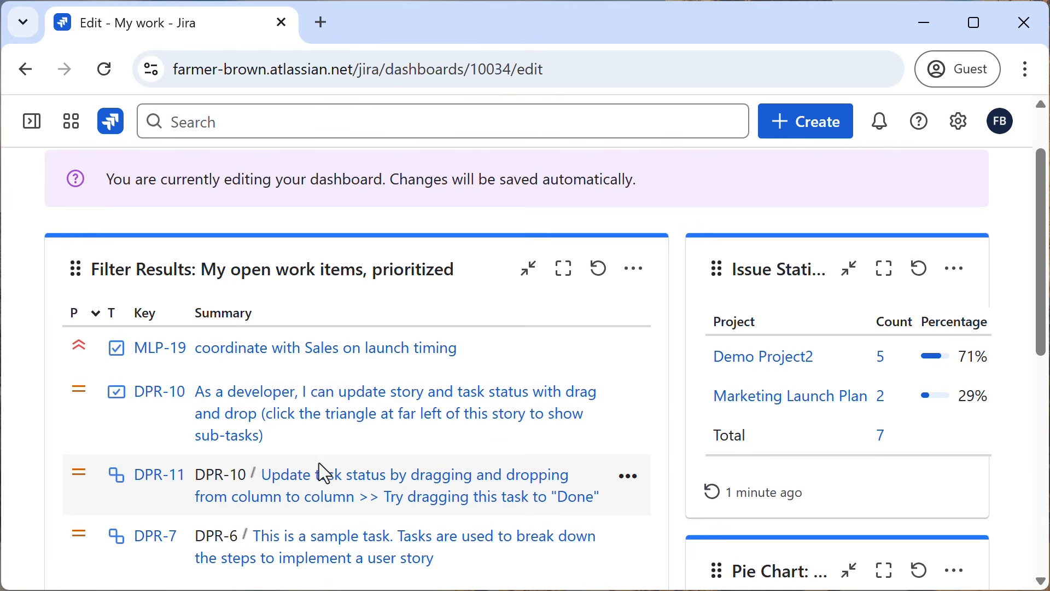
{"action": "scroll", "coordinate": [319, 463], "scroll_direction": "down", "scroll_amount": 2}
{"action": "scroll", "coordinate": [319, 463], "scroll_direction": "up", "scroll_amount": 3}
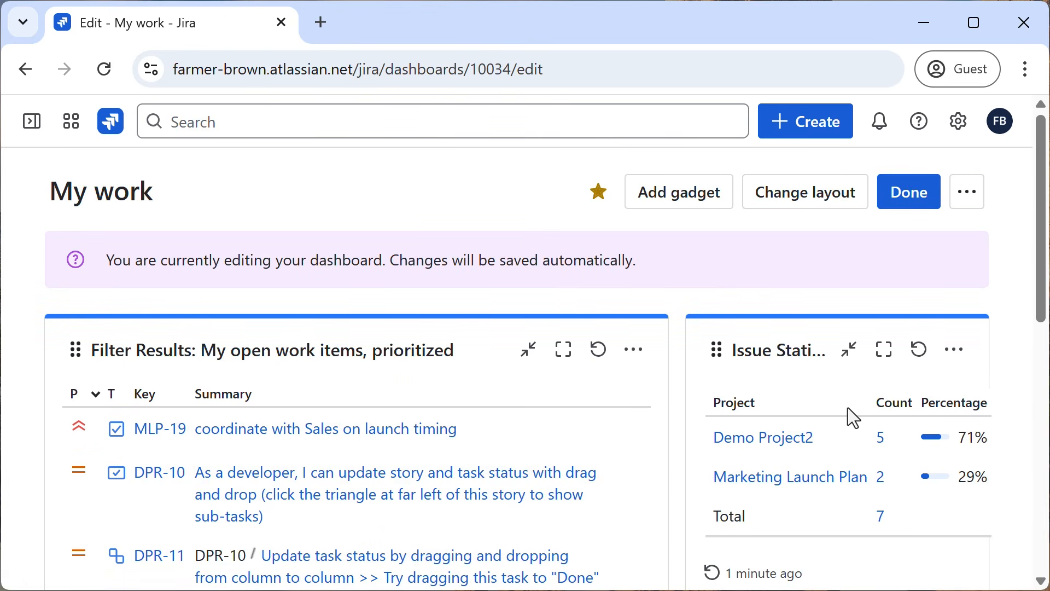
{"action": "scroll", "coordinate": [848, 408], "scroll_direction": "down", "scroll_amount": 2}
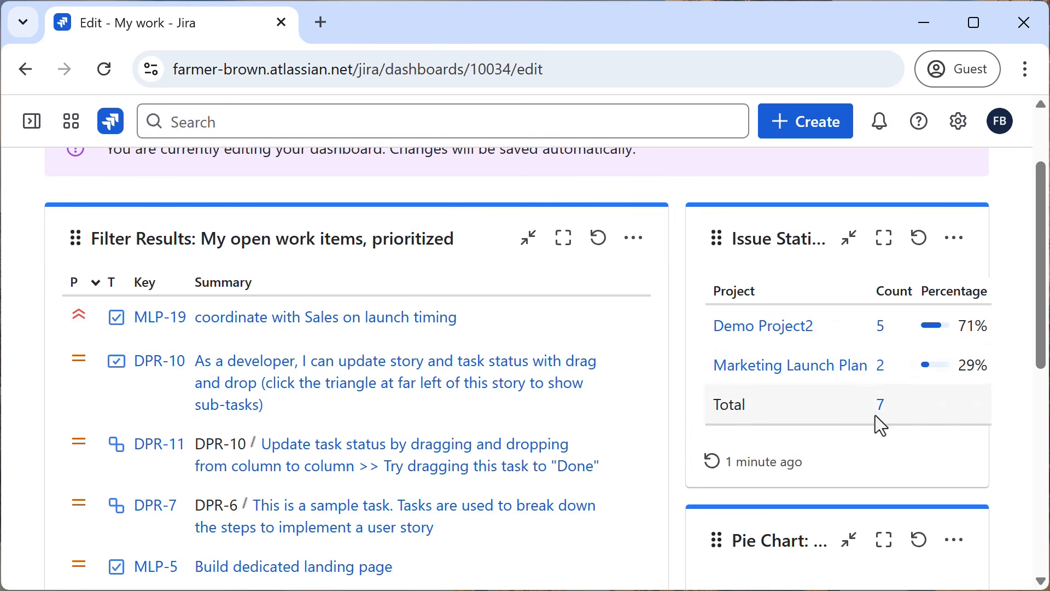
{"action": "scroll", "coordinate": [875, 415], "scroll_direction": "down", "scroll_amount": 6}
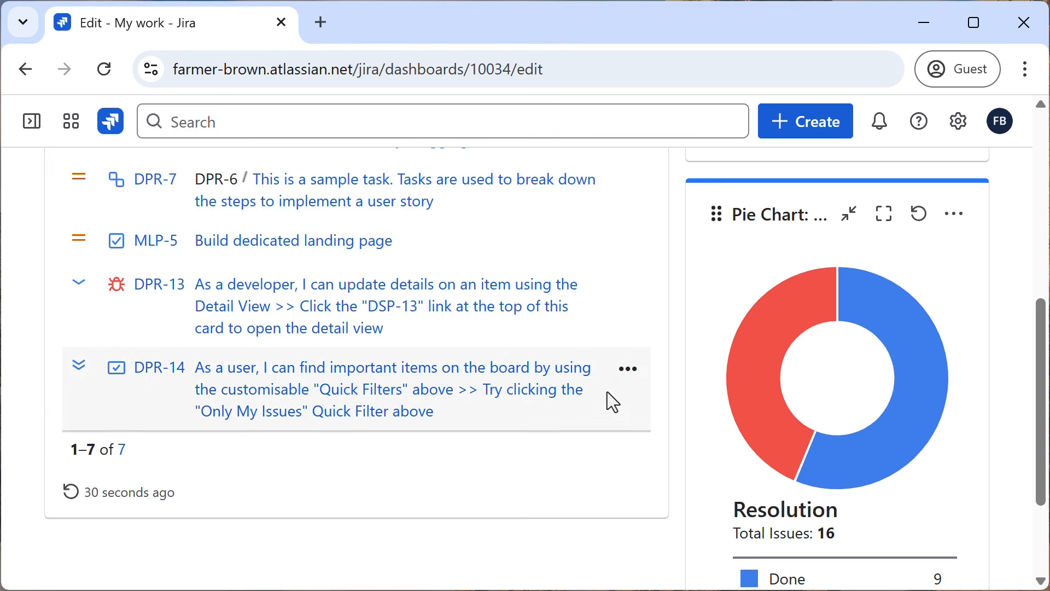
{"action": "scroll", "coordinate": [607, 404], "scroll_direction": "up", "scroll_amount": 10}
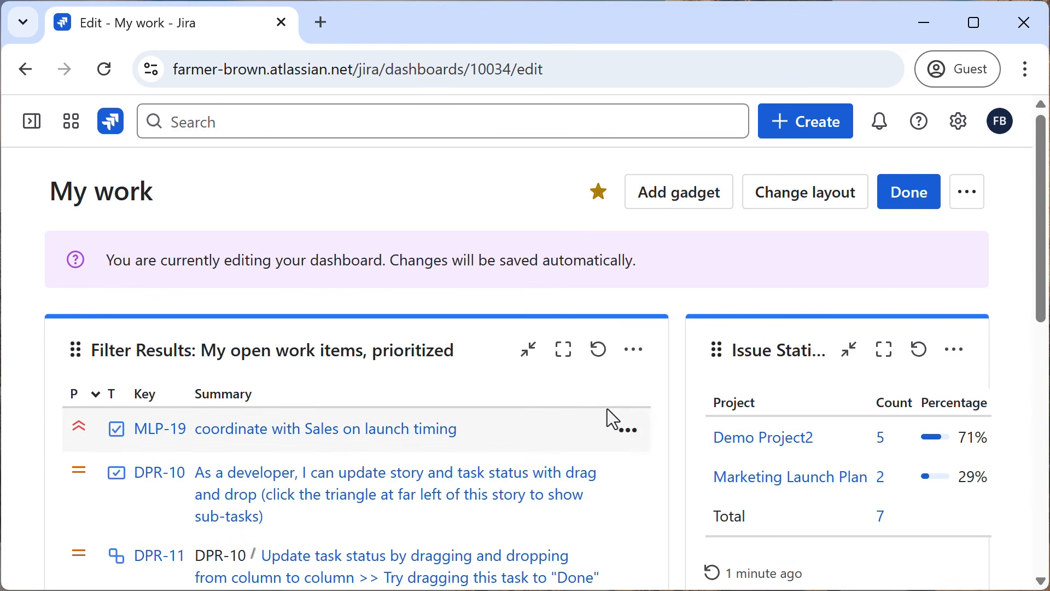
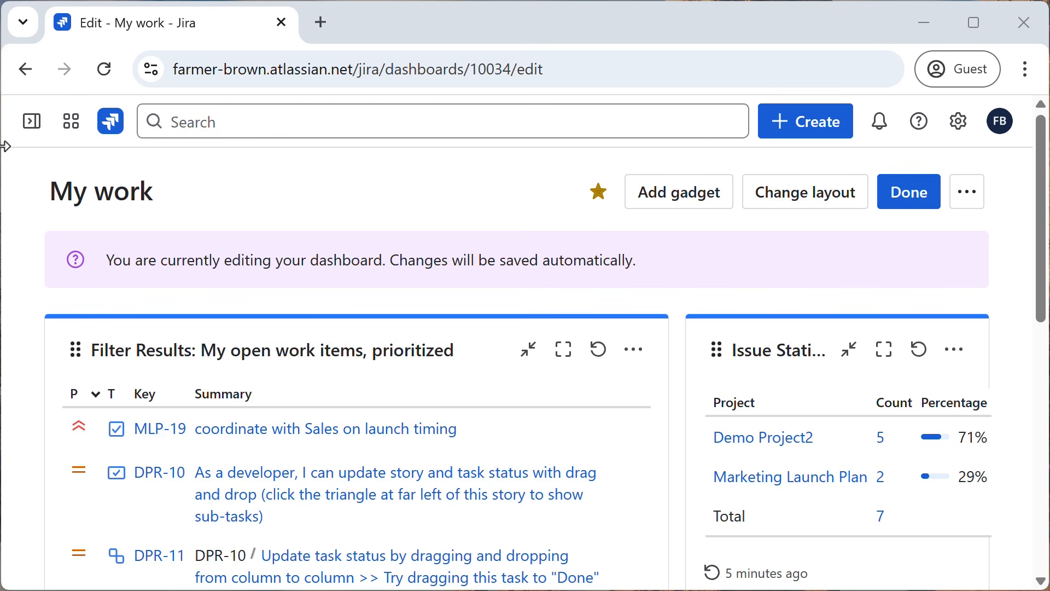
Leave the dashboard editor and open the page listing all saved filters.
{"action": "left_click", "coordinate": [32, 130]}
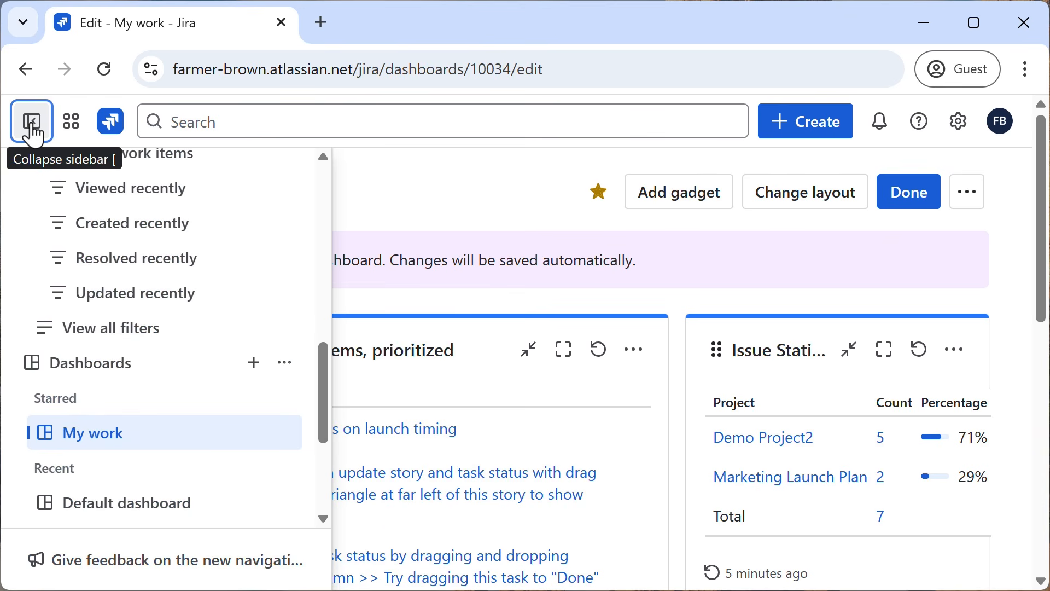
{"action": "scroll", "coordinate": [148, 368], "scroll_direction": "up", "scroll_amount": 8}
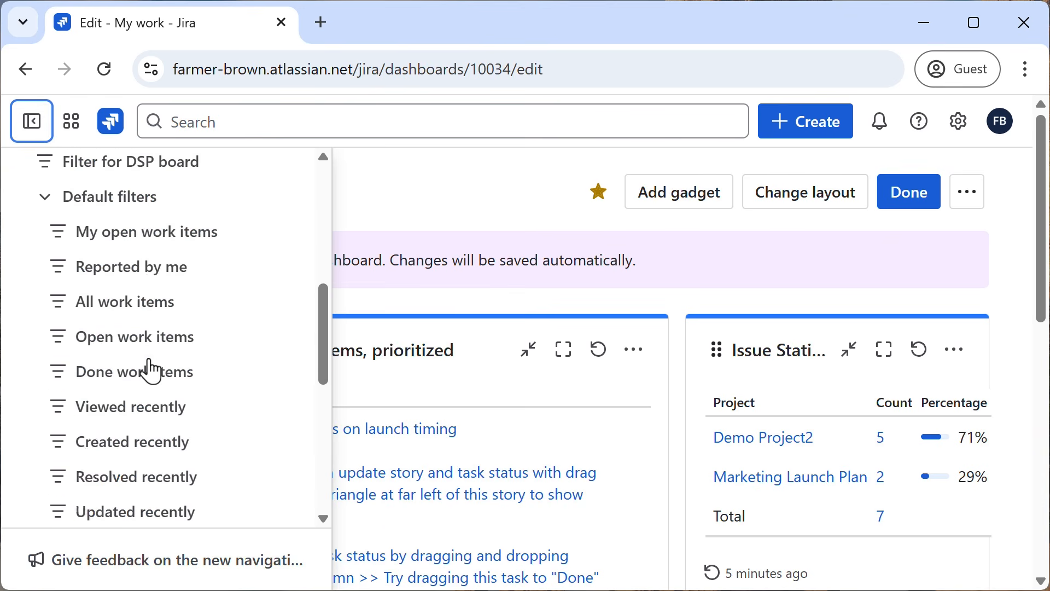
{"action": "scroll", "coordinate": [104, 274], "scroll_direction": "up", "scroll_amount": 2}
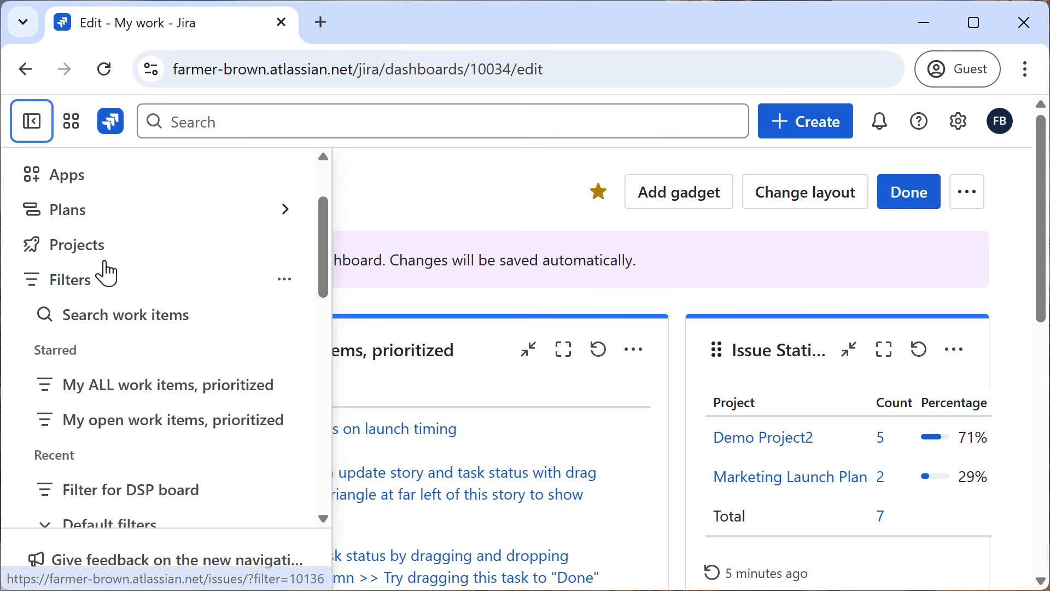
{"action": "scroll", "coordinate": [116, 345], "scroll_direction": "down", "scroll_amount": 4}
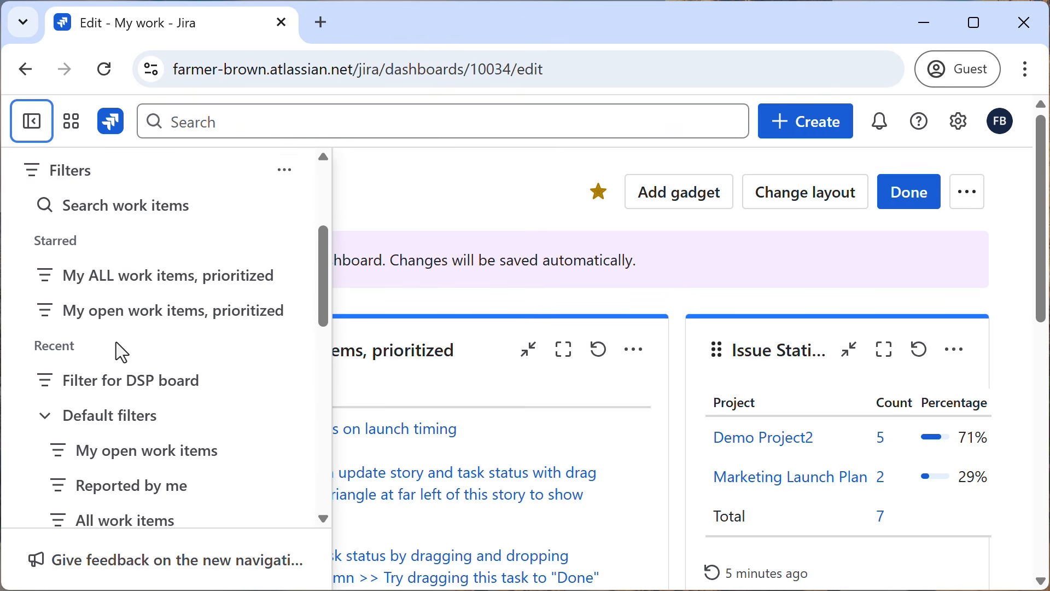
{"action": "scroll", "coordinate": [116, 343], "scroll_direction": "down", "scroll_amount": 5}
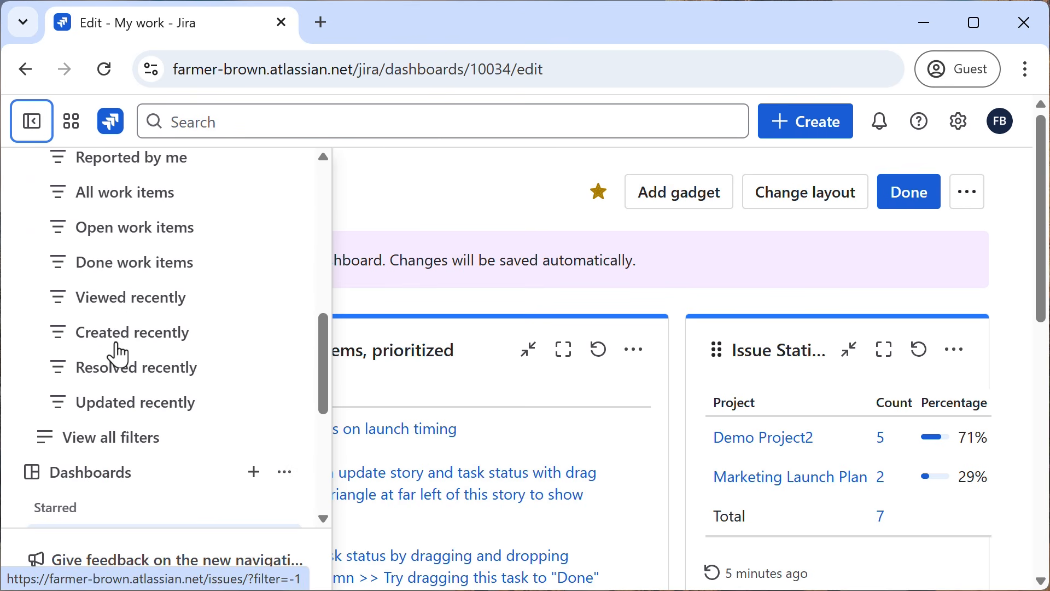
{"action": "scroll", "coordinate": [117, 344], "scroll_direction": "down", "scroll_amount": 3}
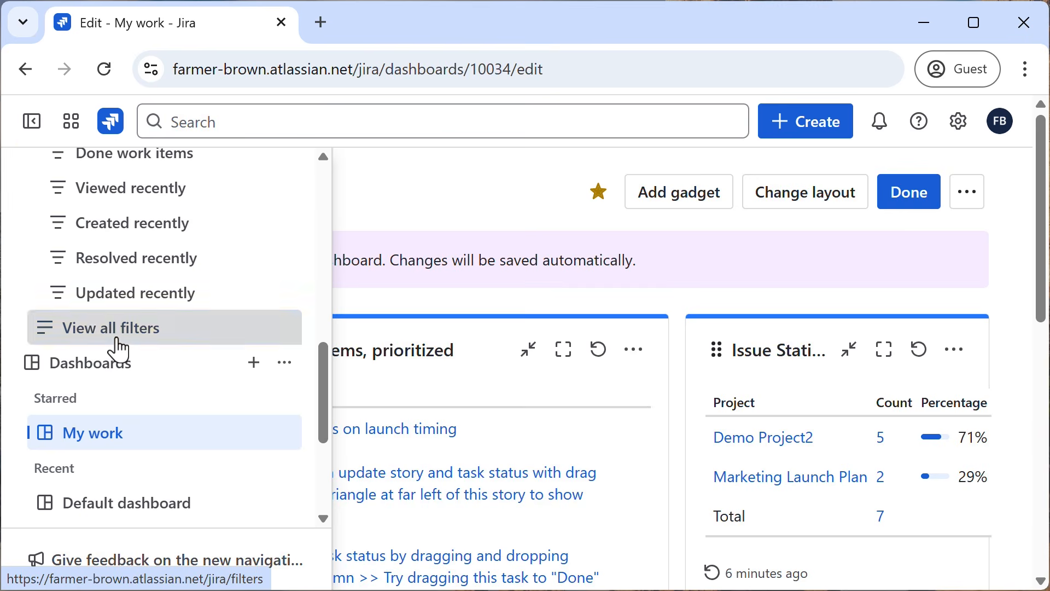
{"action": "left_click", "coordinate": [118, 340]}
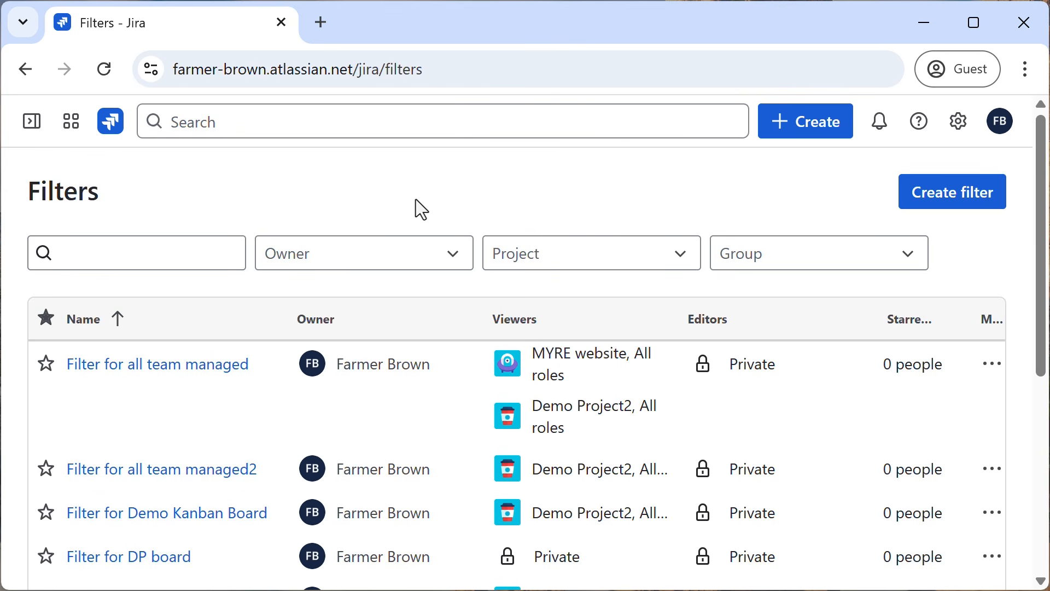
Add My organization as a viewer of the "My ALL work items, prioritized" filter.
{"action": "scroll", "coordinate": [225, 410], "scroll_direction": "down", "scroll_amount": 5}
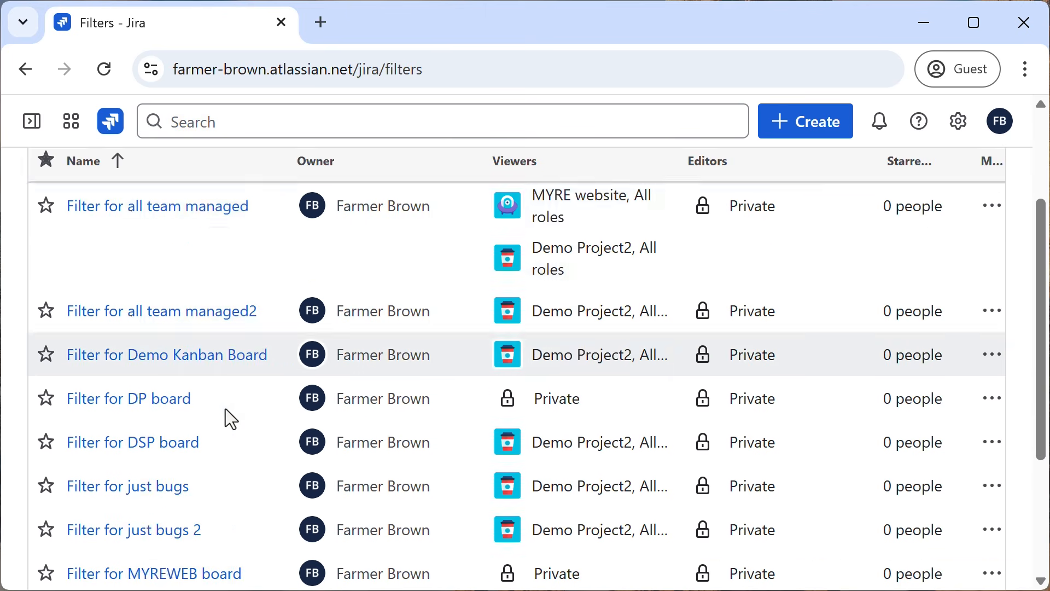
{"action": "scroll", "coordinate": [225, 409], "scroll_direction": "down", "scroll_amount": 1}
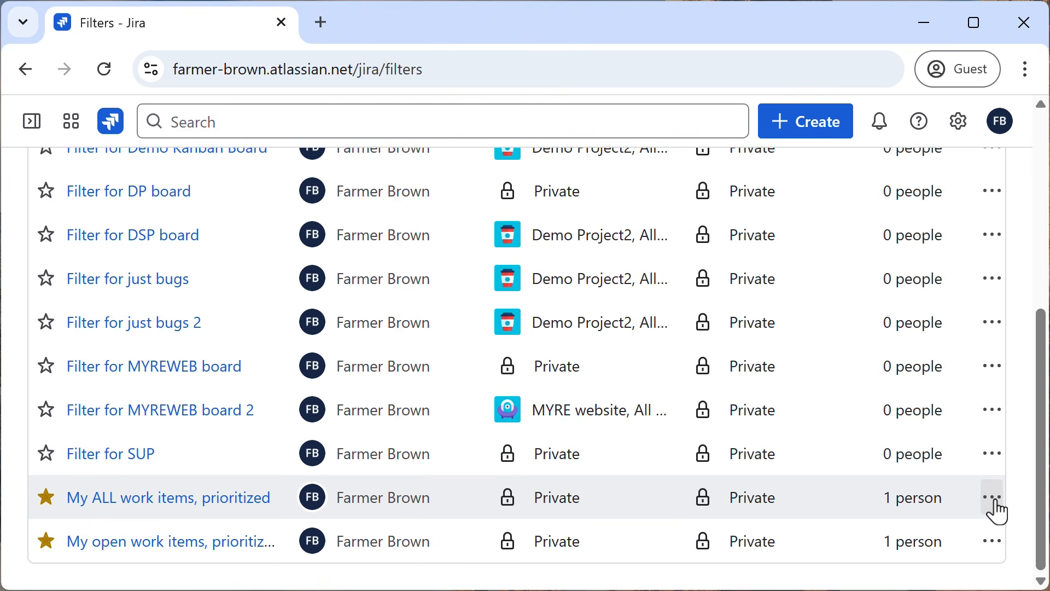
{"action": "left_click", "coordinate": [995, 497]}
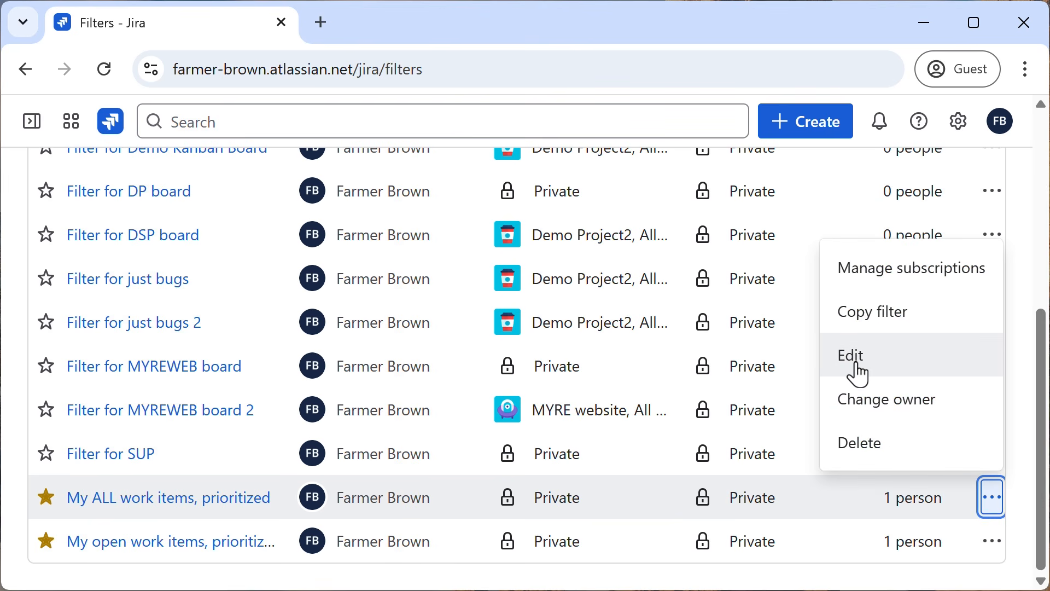
{"action": "left_click", "coordinate": [859, 374]}
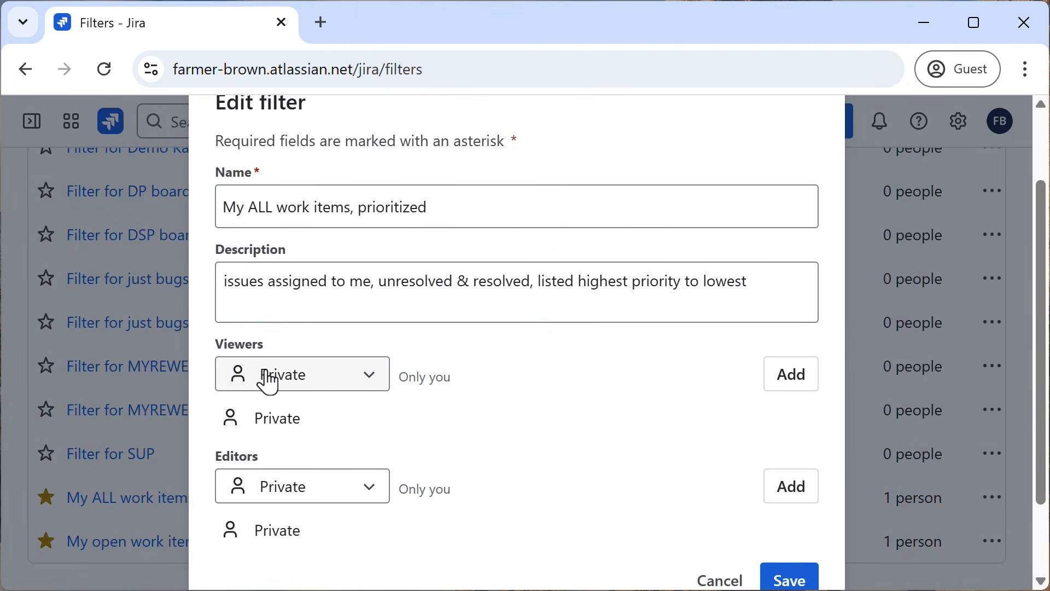
{"action": "left_click", "coordinate": [374, 380]}
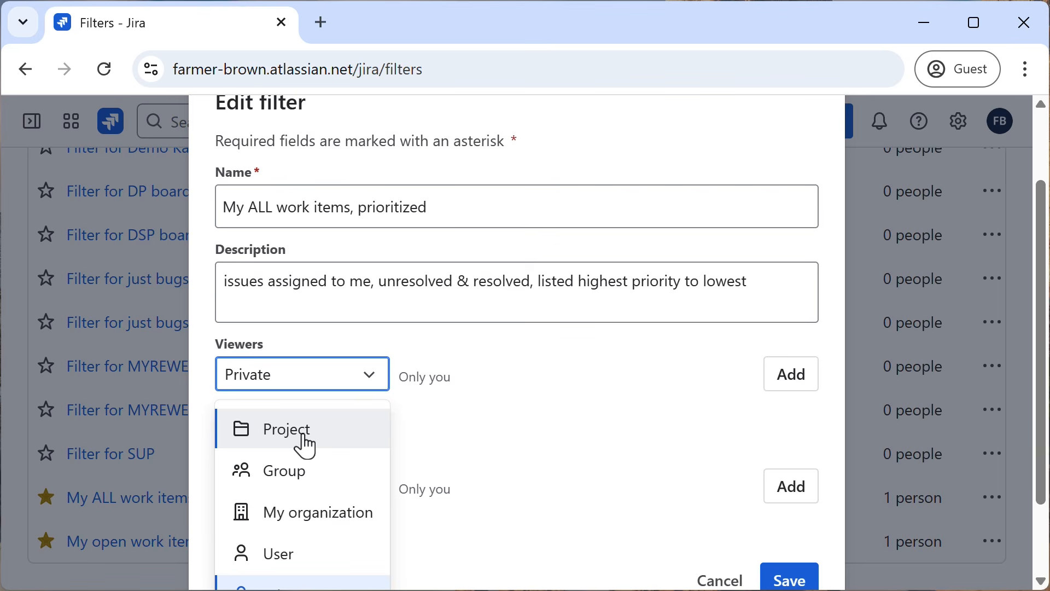
{"action": "left_click", "coordinate": [325, 513]}
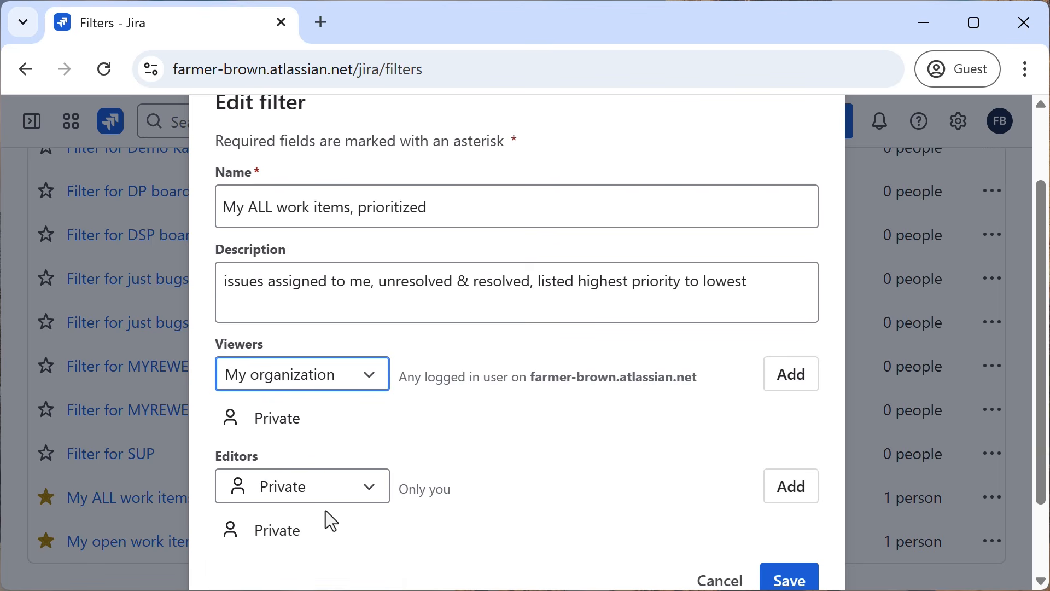
{"action": "left_click", "coordinate": [791, 378]}
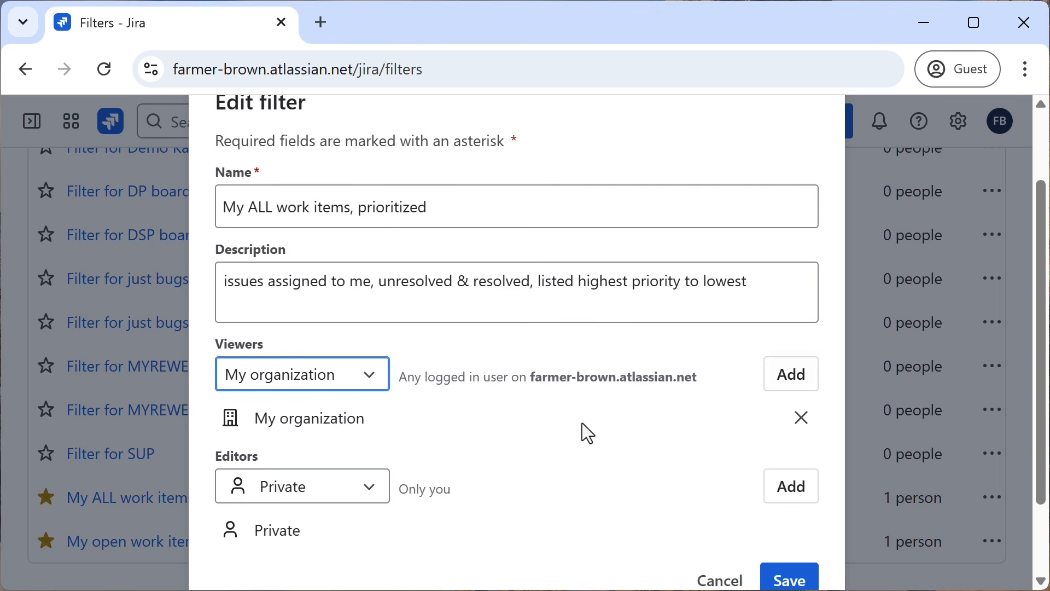
Check the editor access choices, save the edited filter and dismiss the notification.
{"action": "left_click", "coordinate": [376, 495]}
{"action": "left_click", "coordinate": [474, 464]}
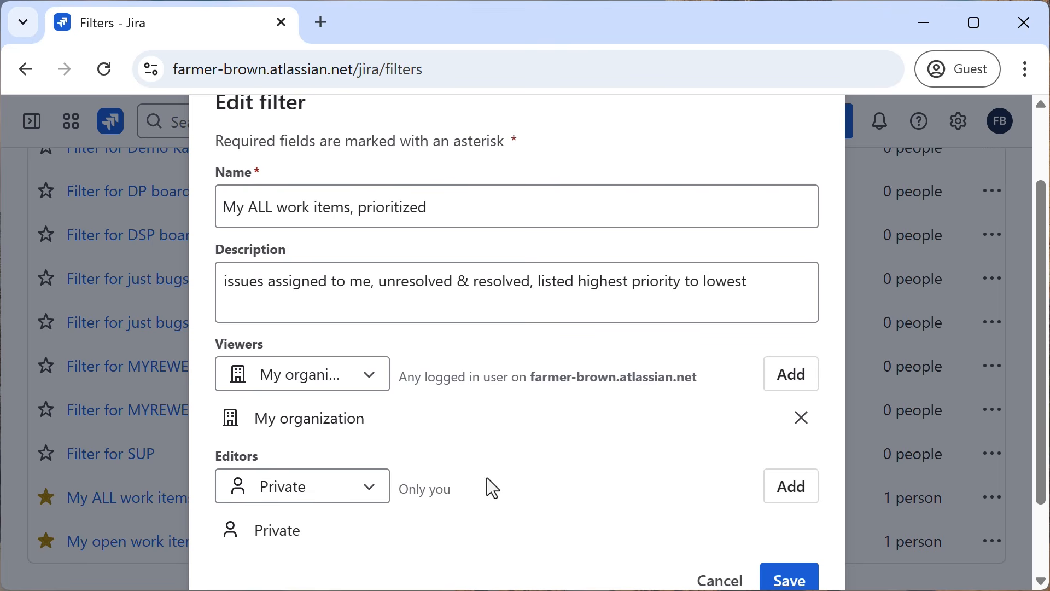
{"action": "scroll", "coordinate": [490, 486], "scroll_direction": "down", "scroll_amount": 2}
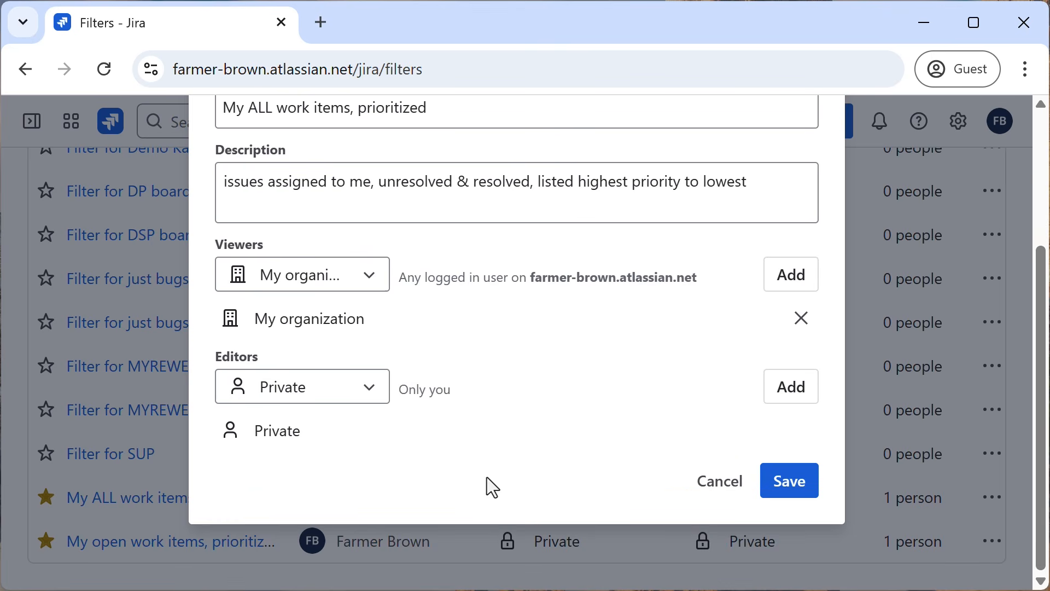
{"action": "left_click", "coordinate": [792, 484]}
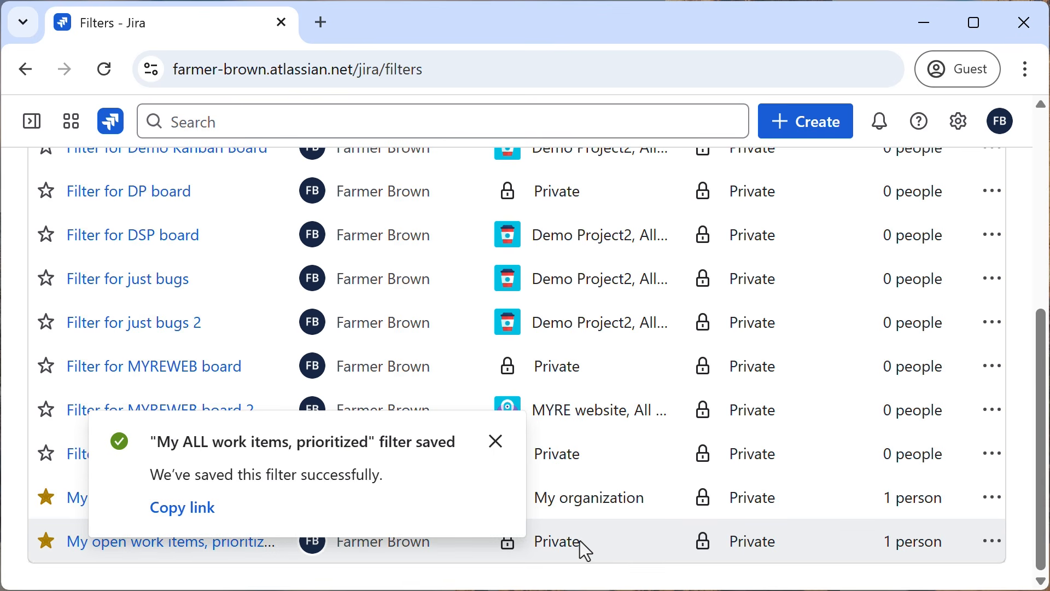
{"action": "left_click", "coordinate": [497, 442]}
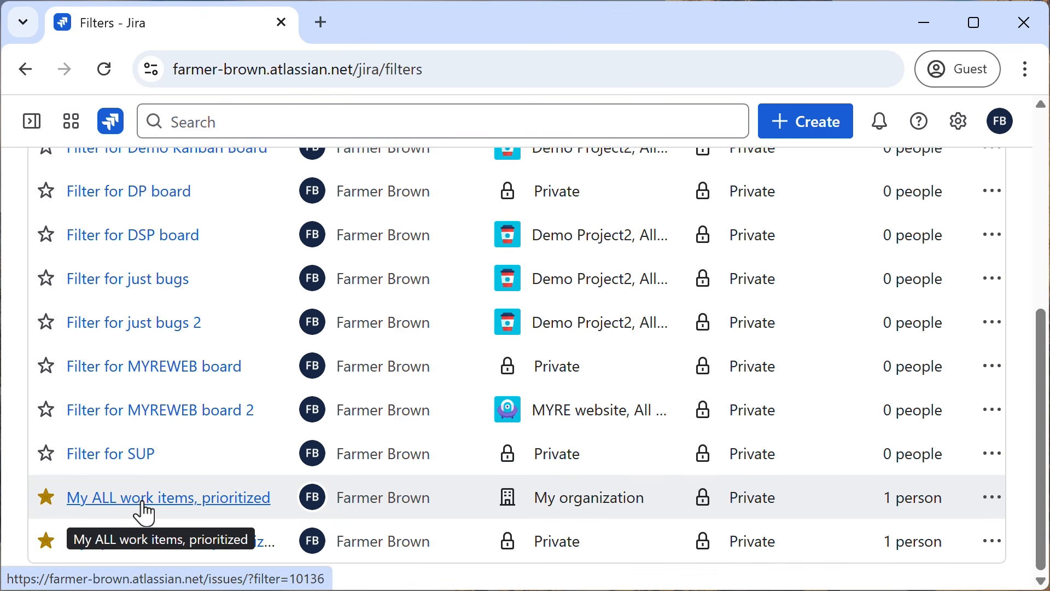
Add My organization as a viewer of the "My open work items, prioritized" filter and save it.
{"action": "scroll", "coordinate": [605, 499], "scroll_direction": "up", "scroll_amount": 6}
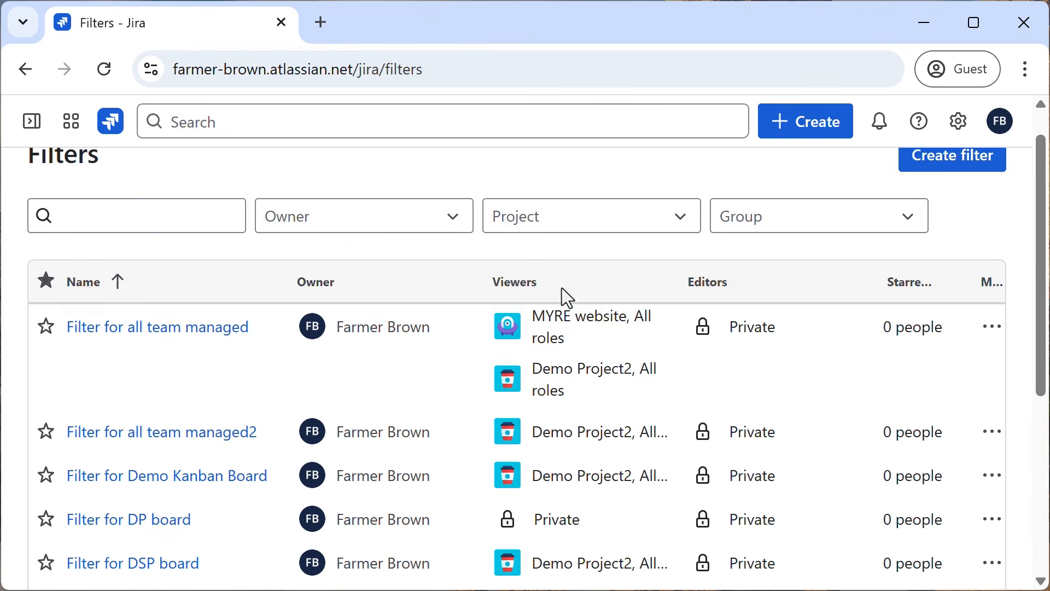
{"action": "scroll", "coordinate": [601, 403], "scroll_direction": "down", "scroll_amount": 6}
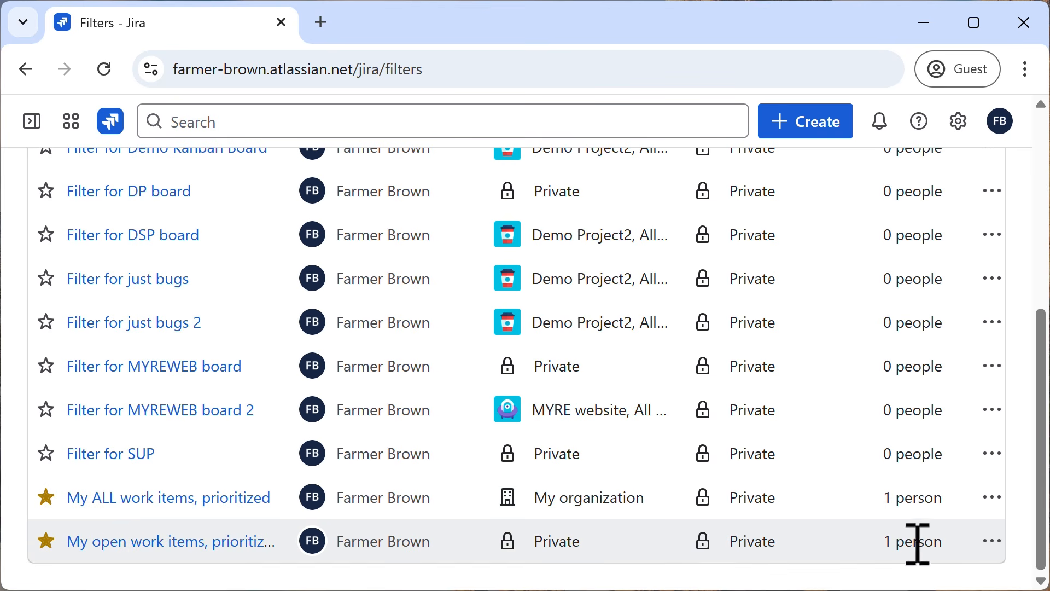
{"action": "left_click", "coordinate": [993, 544]}
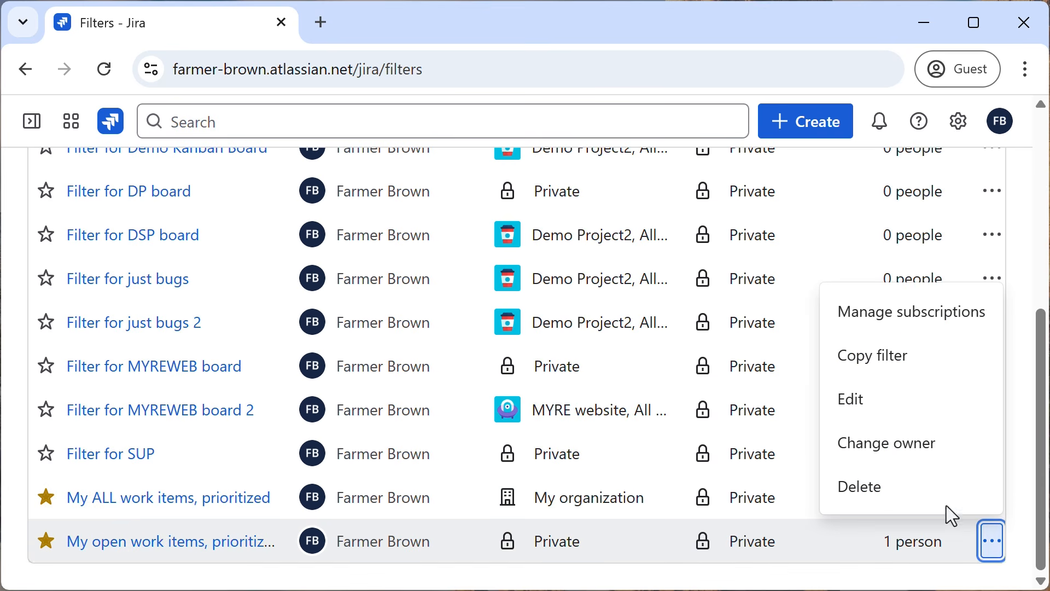
{"action": "left_click", "coordinate": [887, 414]}
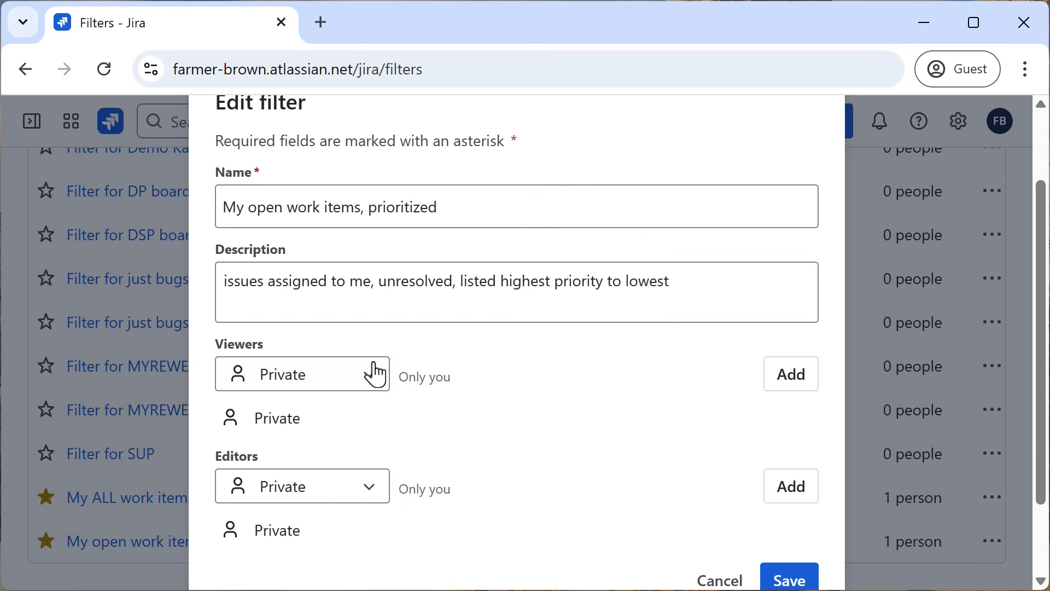
{"action": "left_click", "coordinate": [373, 374]}
{"action": "left_click", "coordinate": [338, 509]}
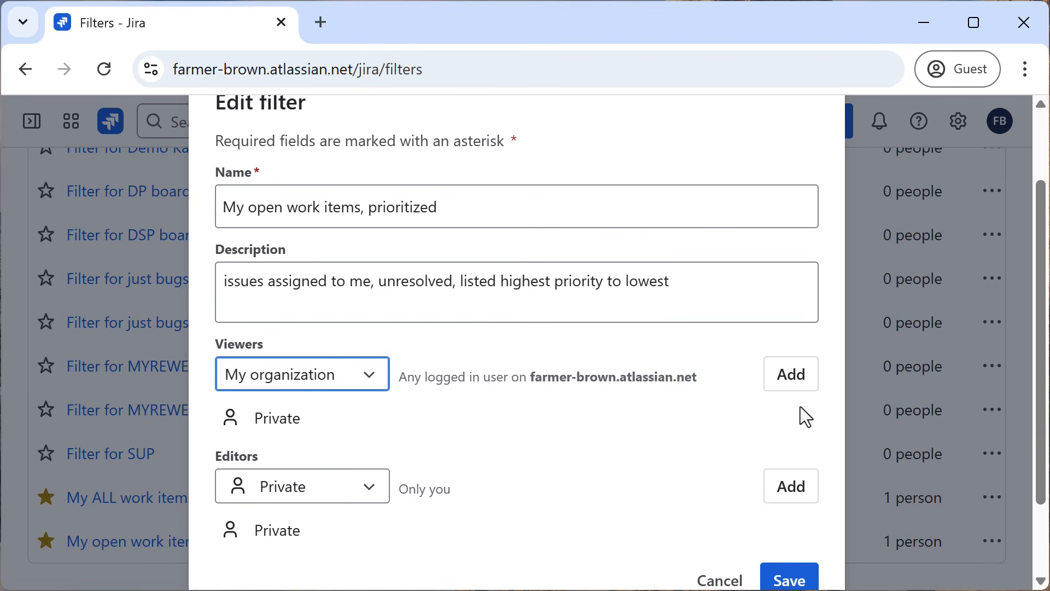
{"action": "left_click", "coordinate": [790, 380]}
{"action": "scroll", "coordinate": [698, 462], "scroll_direction": "down", "scroll_amount": 3}
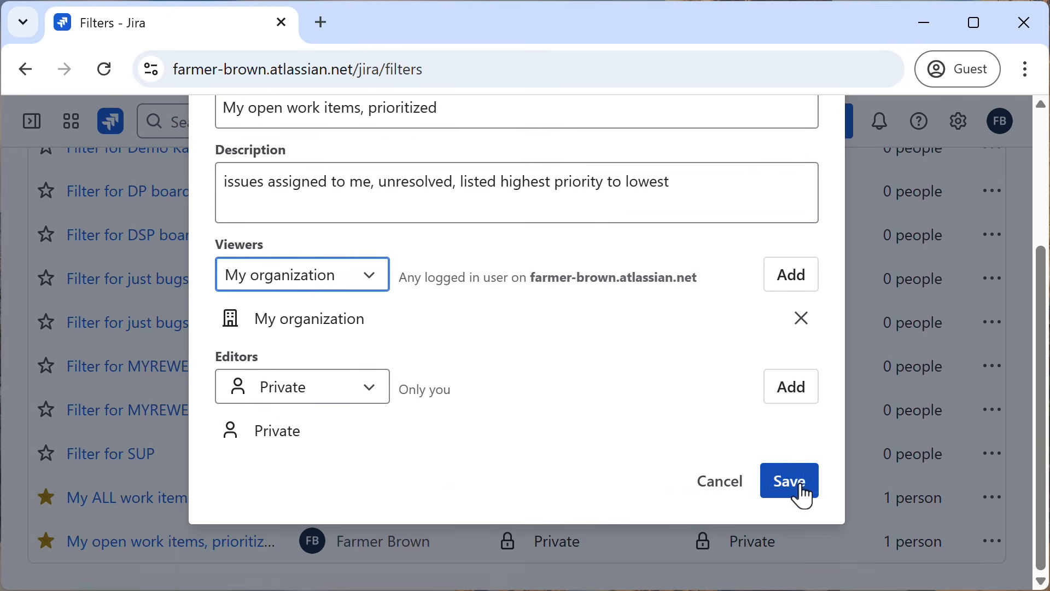
{"action": "left_click", "coordinate": [802, 489]}
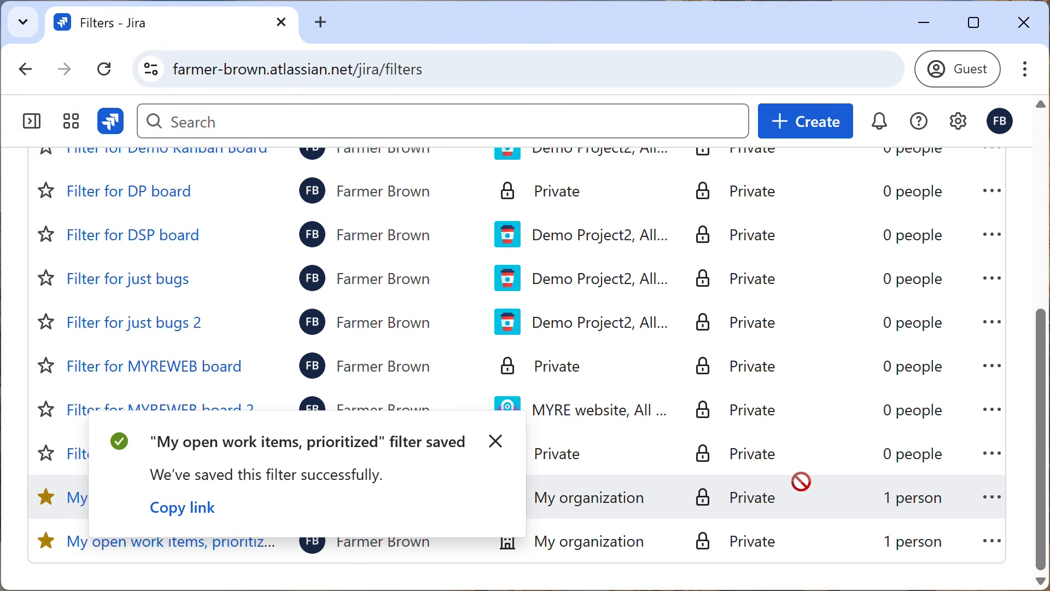
{"action": "left_click", "coordinate": [497, 449]}
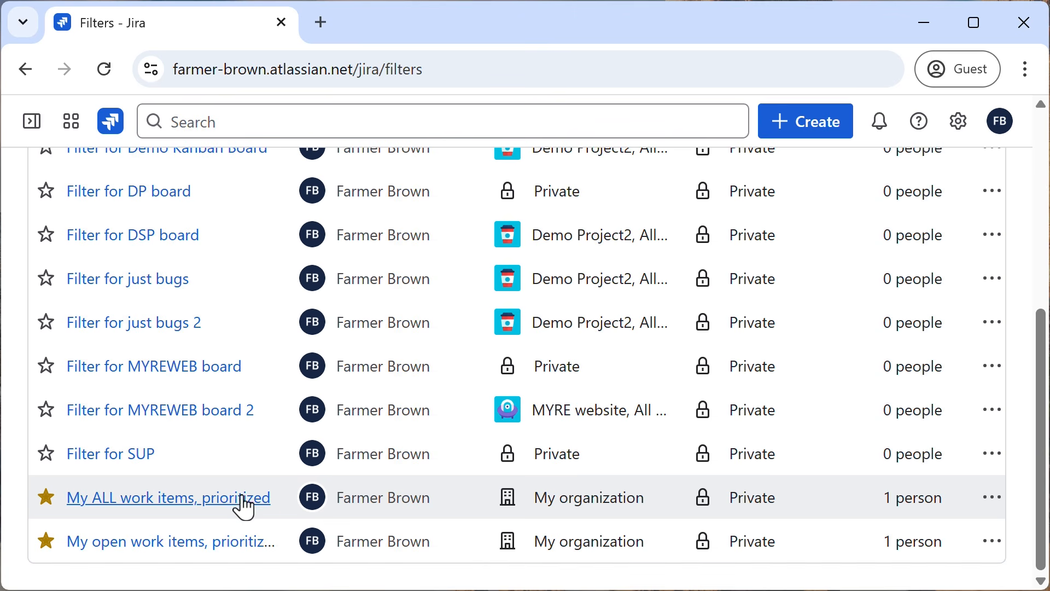
View the work items returned by "My ALL work items, prioritized", and return to the filters list.
{"action": "left_click", "coordinate": [240, 498]}
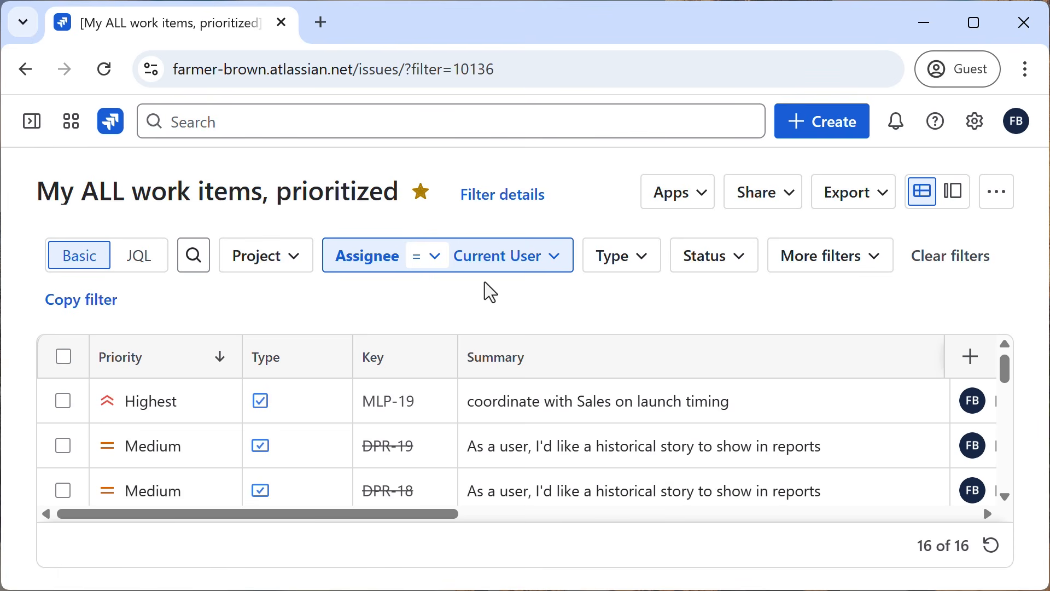
{"action": "key", "text": "alt+Left"}
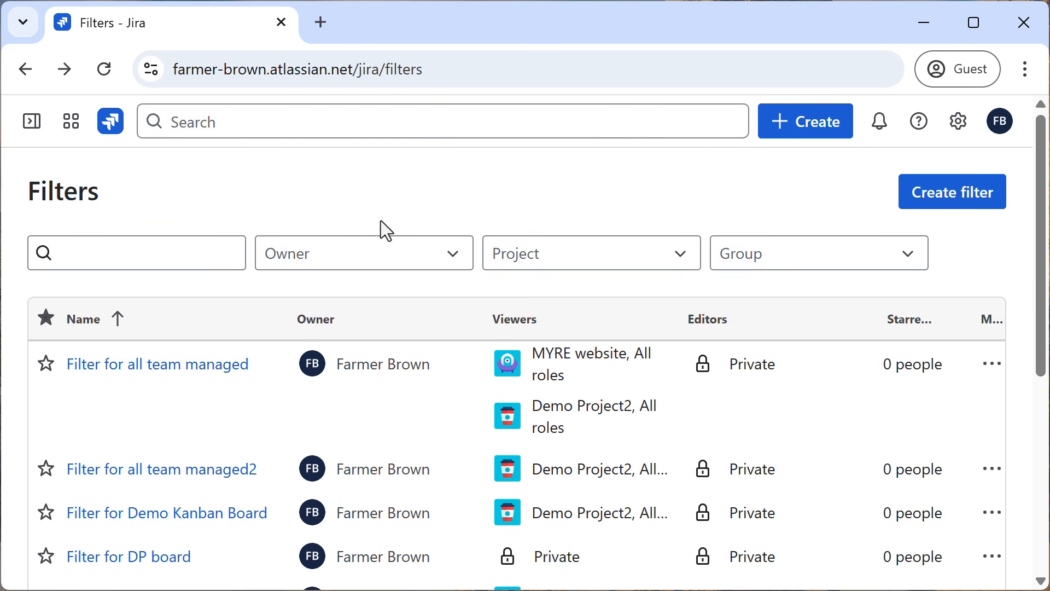
{"action": "scroll", "coordinate": [381, 222], "scroll_direction": "down", "scroll_amount": 6}
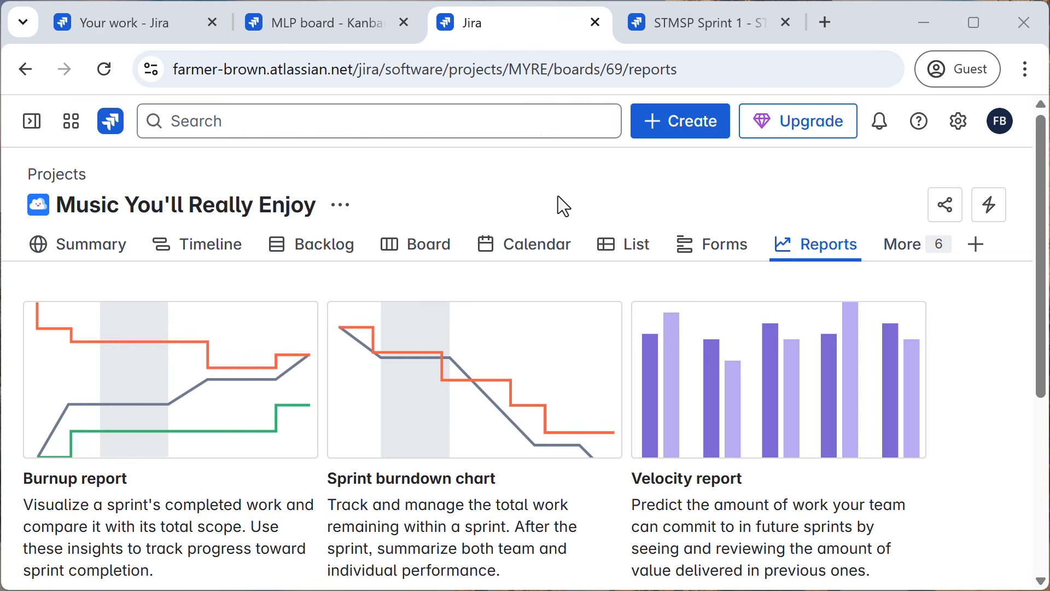
Compare the reports offered in the Marketing Launch Plan and Music You'll Really Enjoy projects.
{"action": "left_click", "coordinate": [296, 34]}
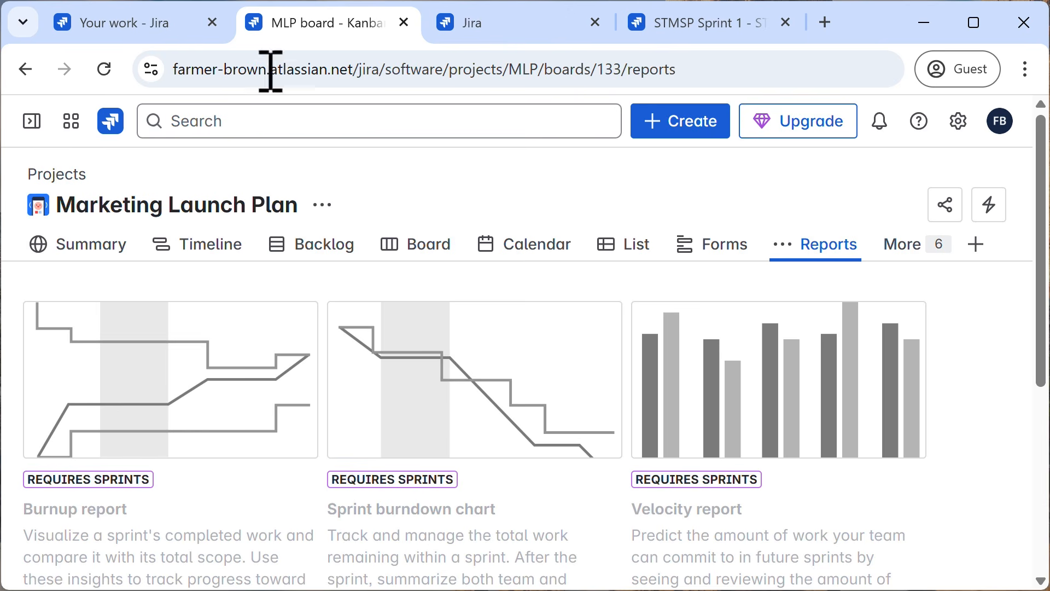
{"action": "scroll", "coordinate": [411, 403], "scroll_direction": "down", "scroll_amount": 6}
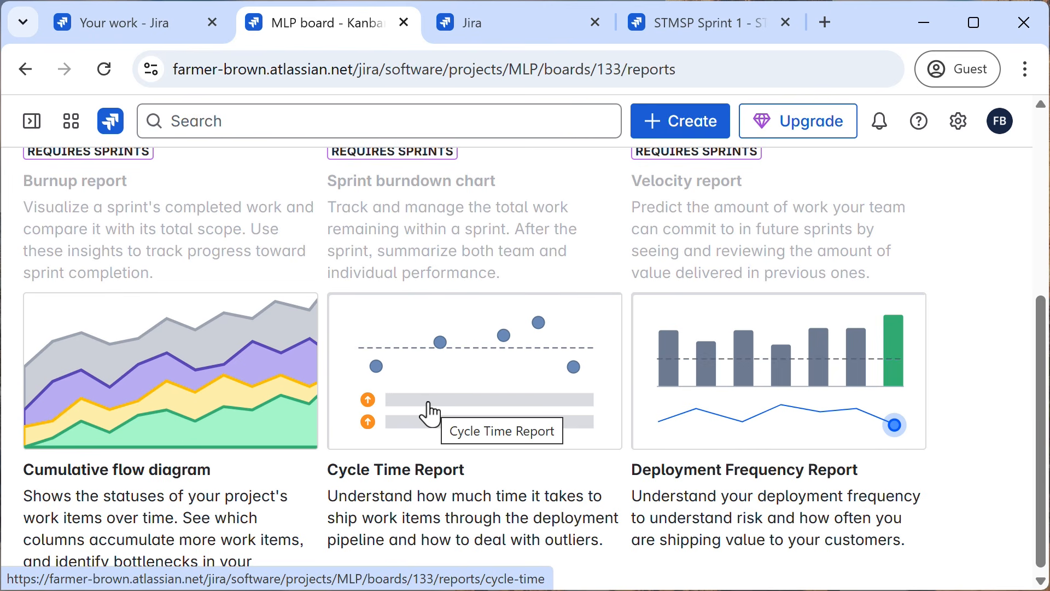
{"action": "left_click", "coordinate": [490, 30]}
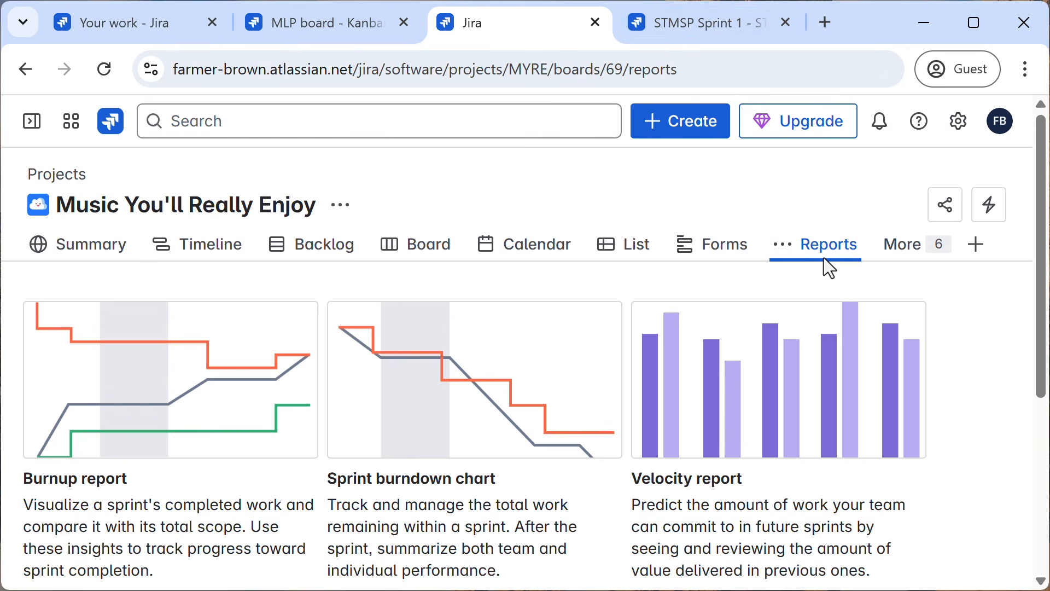
Add the Reports view to the navigation of the Sample Team-Managed Scrum Project.
{"action": "left_click", "coordinate": [722, 33]}
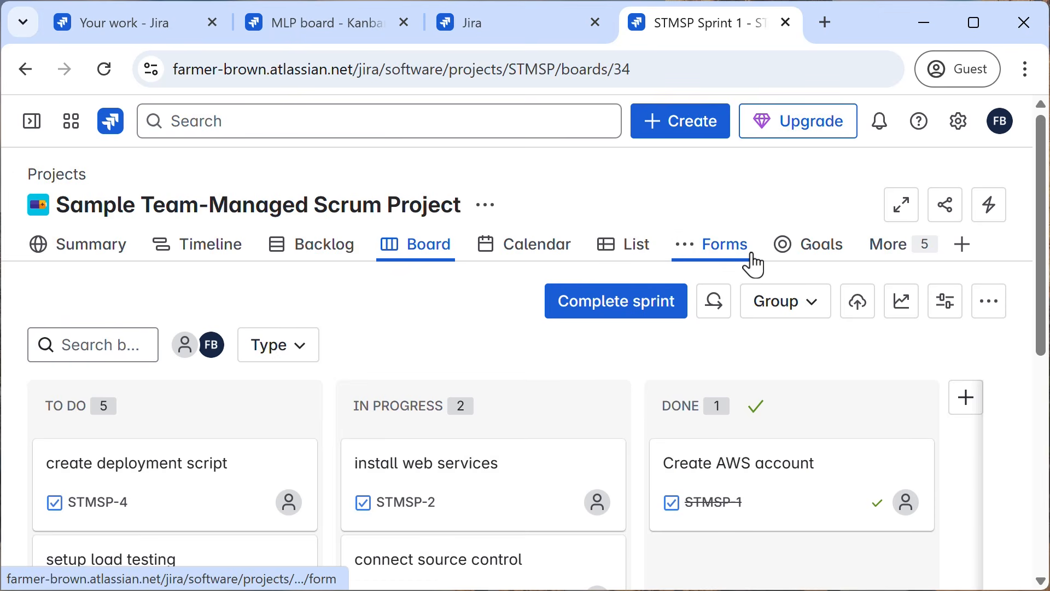
{"action": "left_click", "coordinate": [885, 268]}
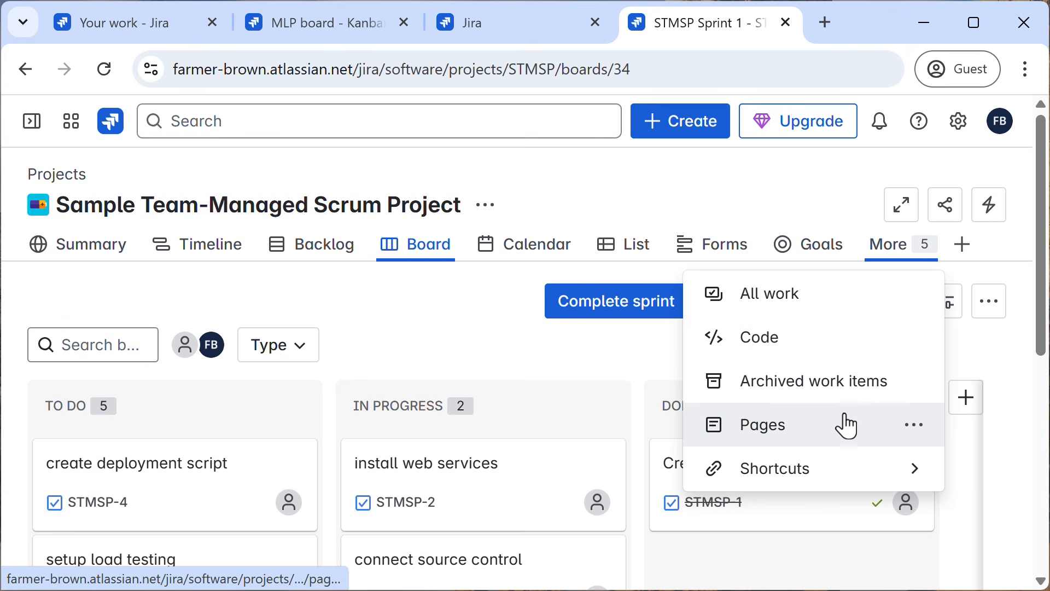
{"action": "left_click", "coordinate": [963, 252]}
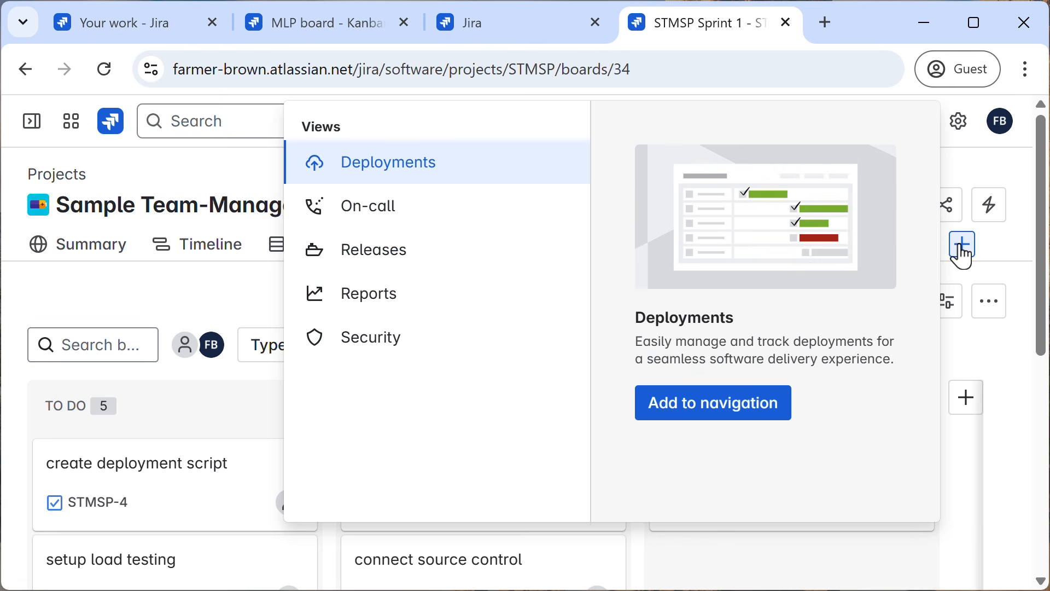
{"action": "left_click", "coordinate": [356, 298]}
{"action": "left_click", "coordinate": [703, 434]}
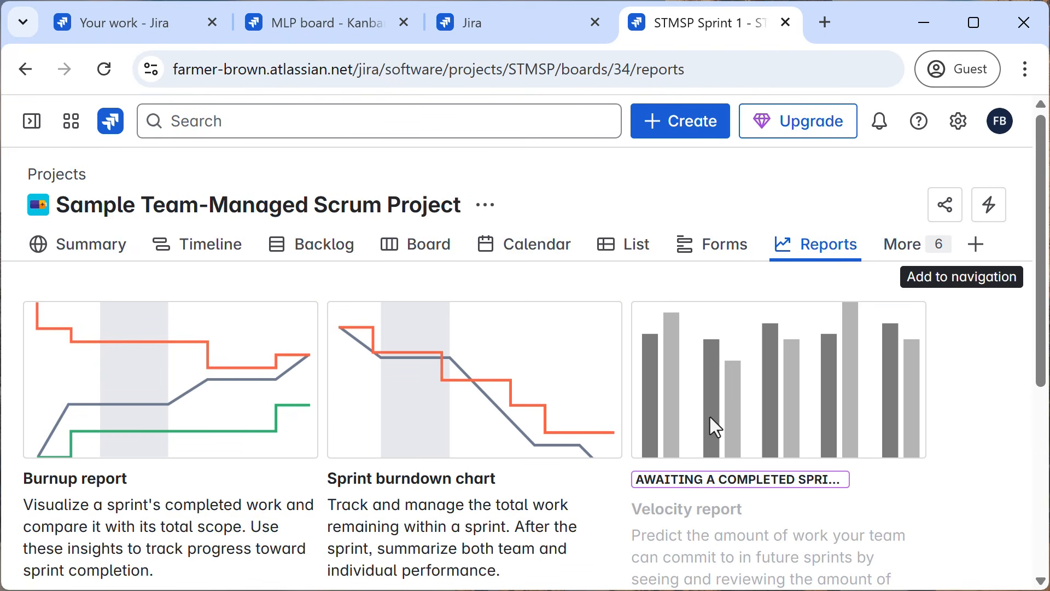
{"action": "mouse_move", "coordinate": [825, 245]}
{"action": "left_mouse_down"}
{"action": "mouse_move", "coordinate": [664, 241]}
{"action": "mouse_move", "coordinate": [848, 246]}
{"action": "mouse_move", "coordinate": [618, 236]}
{"action": "mouse_move", "coordinate": [826, 252]}
{"action": "left_mouse_up"}
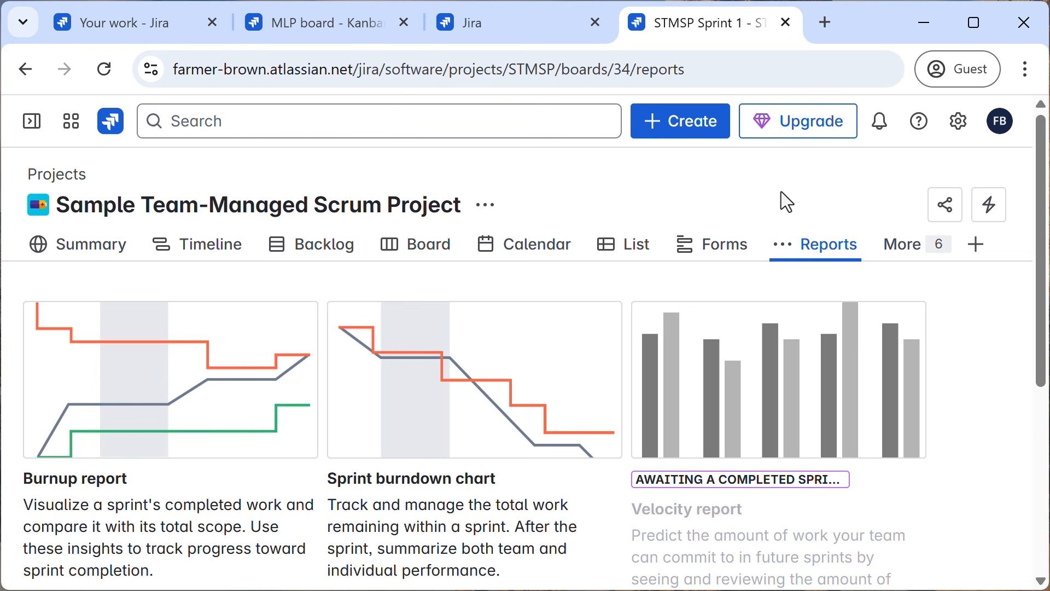
View the Velocity report of Music You'll Really Enjoy with its reading guide, and return to the reports list.
{"action": "left_click", "coordinate": [517, 24]}
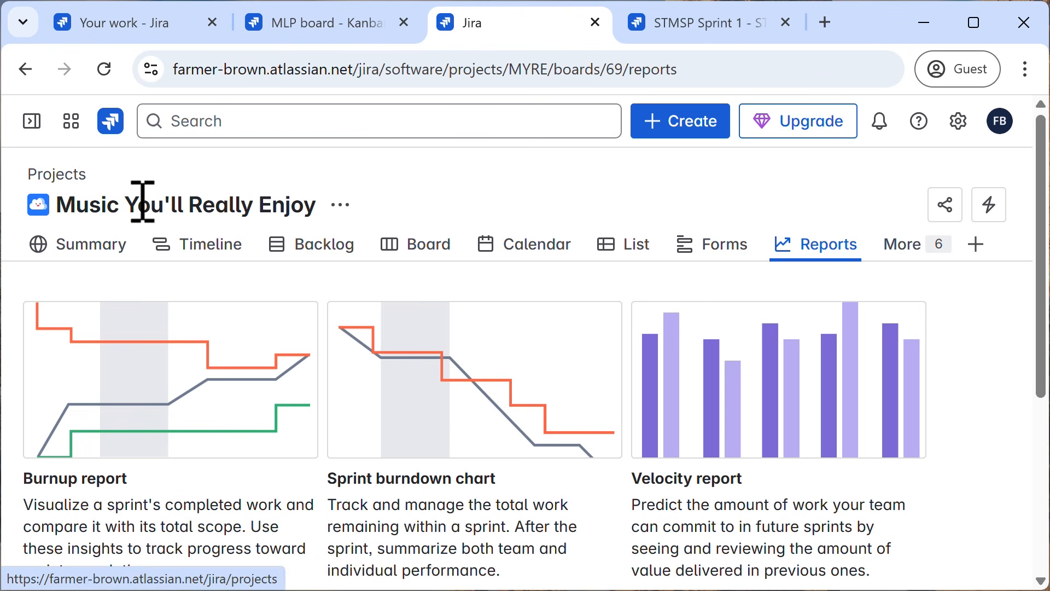
{"action": "mouse_move", "coordinate": [794, 254]}
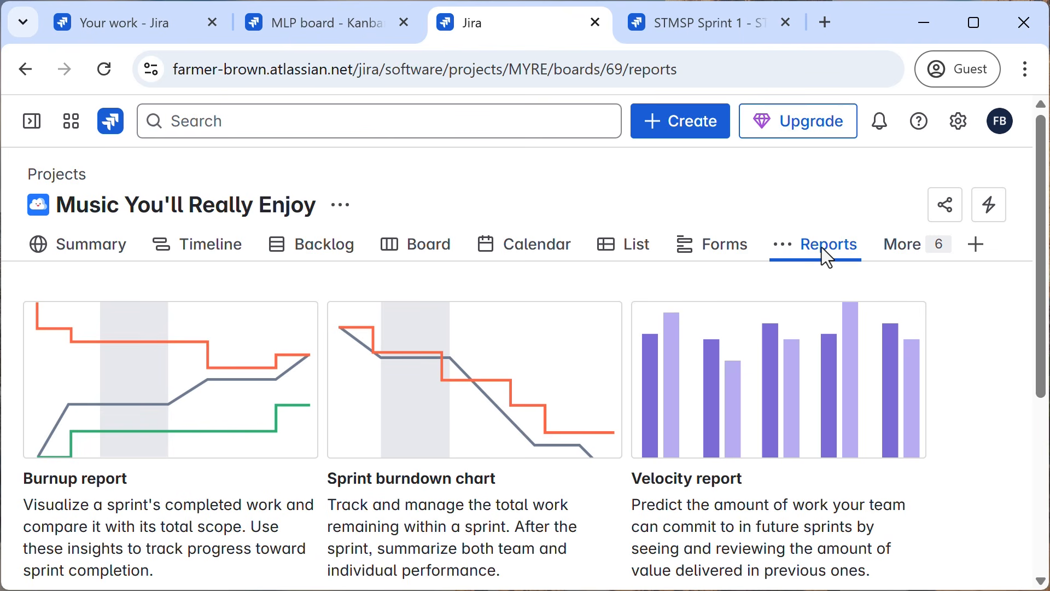
{"action": "left_click", "coordinate": [786, 417]}
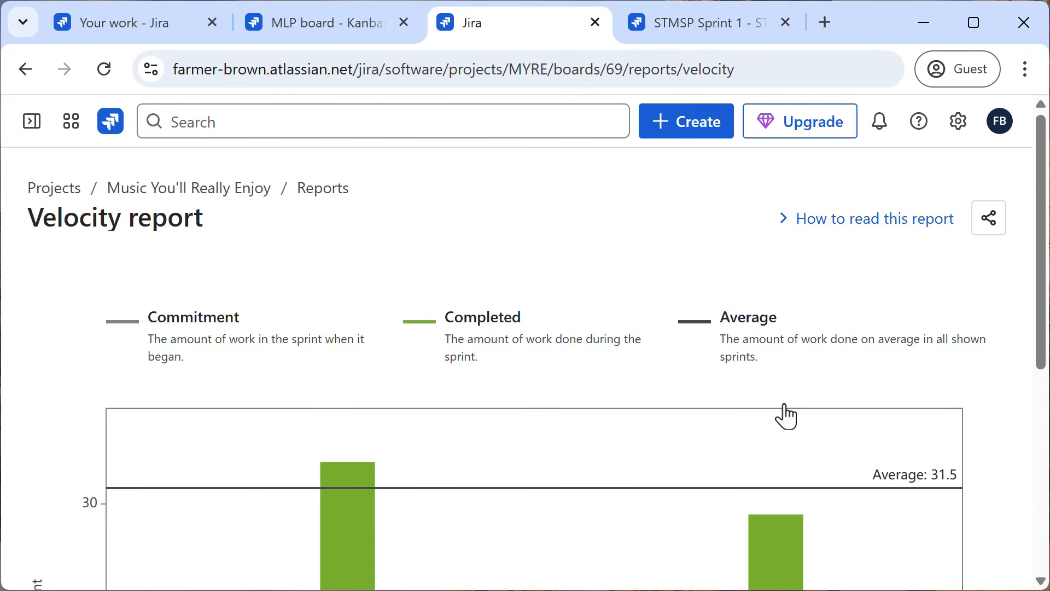
{"action": "left_click", "coordinate": [845, 235]}
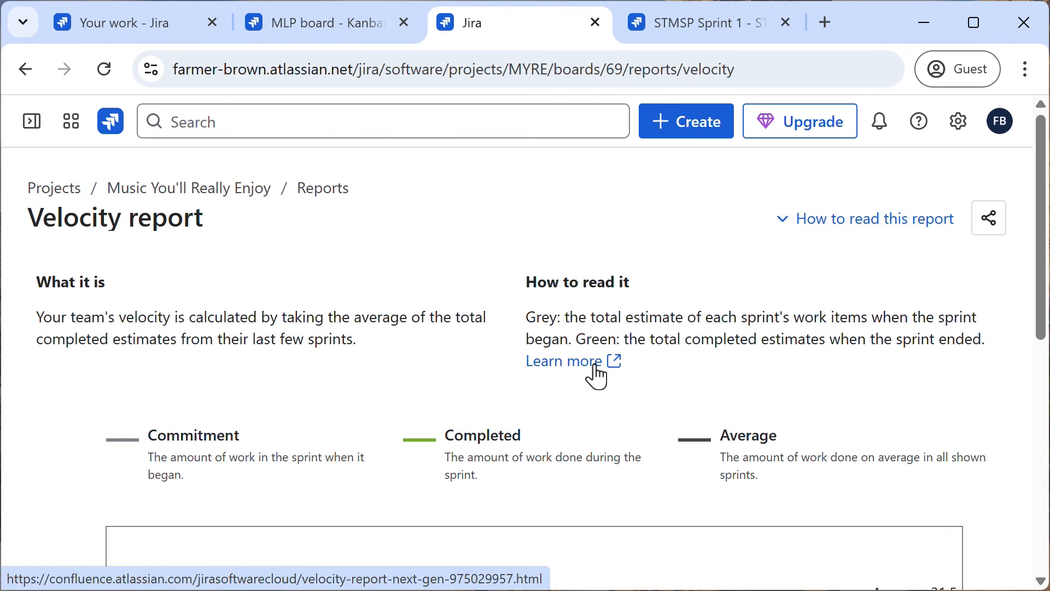
{"action": "left_click", "coordinate": [851, 223]}
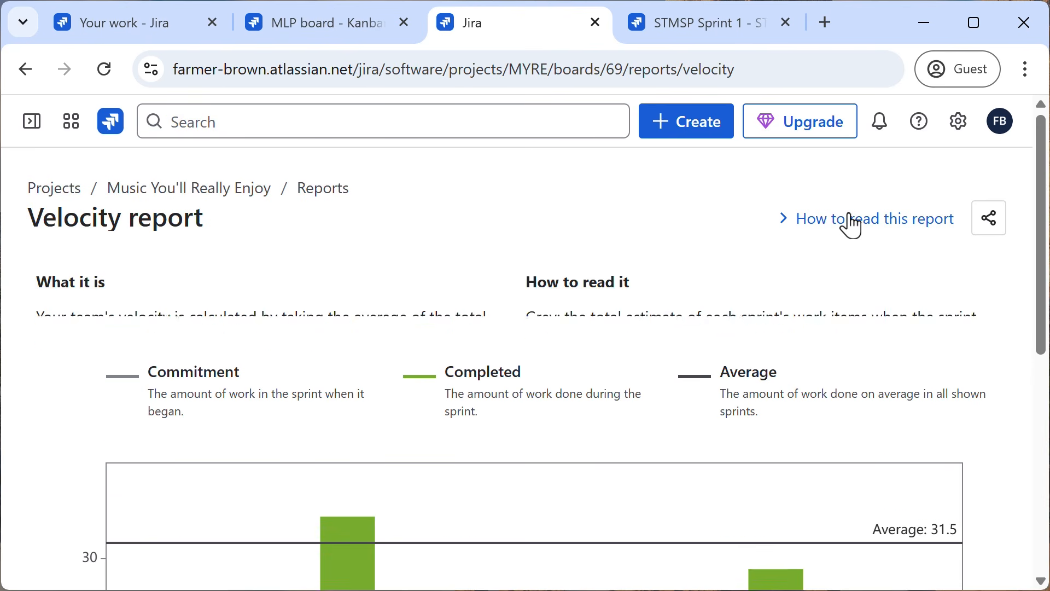
{"action": "left_click", "coordinate": [325, 188]}
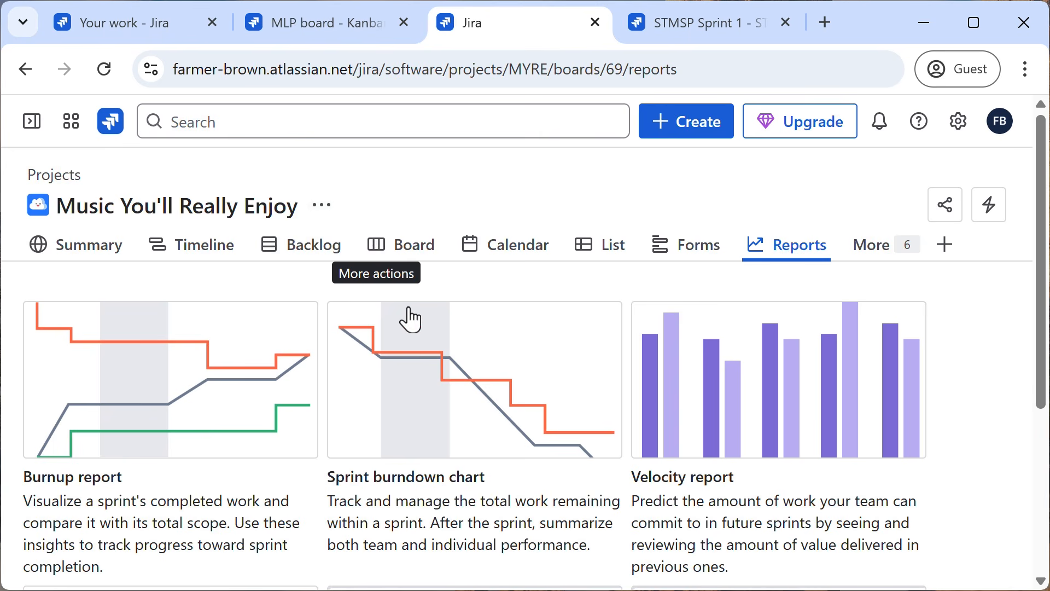
Open the Cumulative flow diagram of Music You'll Really Enjoy, and toggle the To Do status off and back on.
{"action": "scroll", "coordinate": [414, 354], "scroll_direction": "down", "scroll_amount": 5}
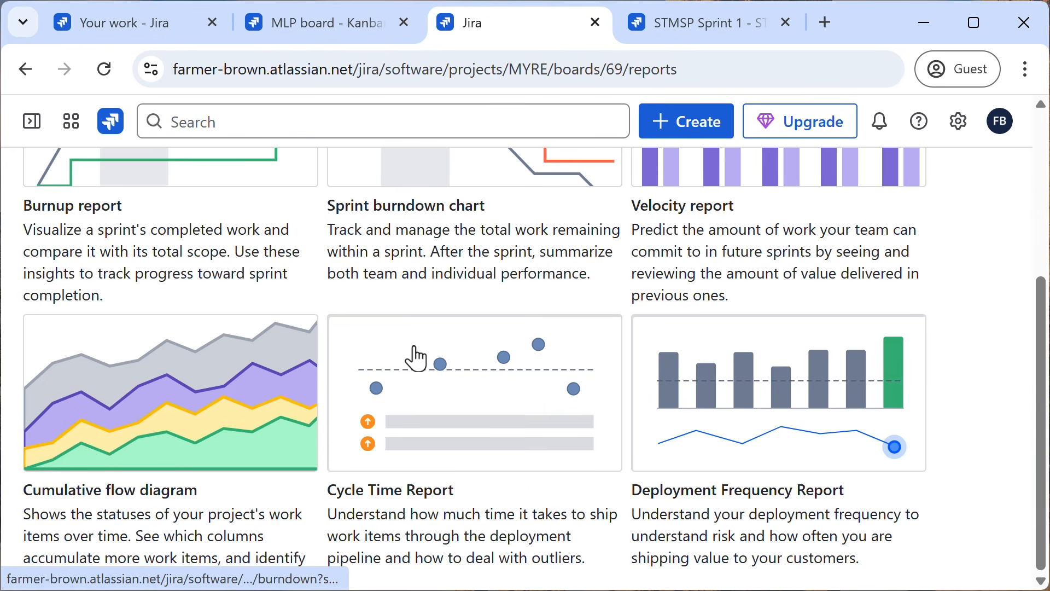
{"action": "left_click", "coordinate": [217, 406]}
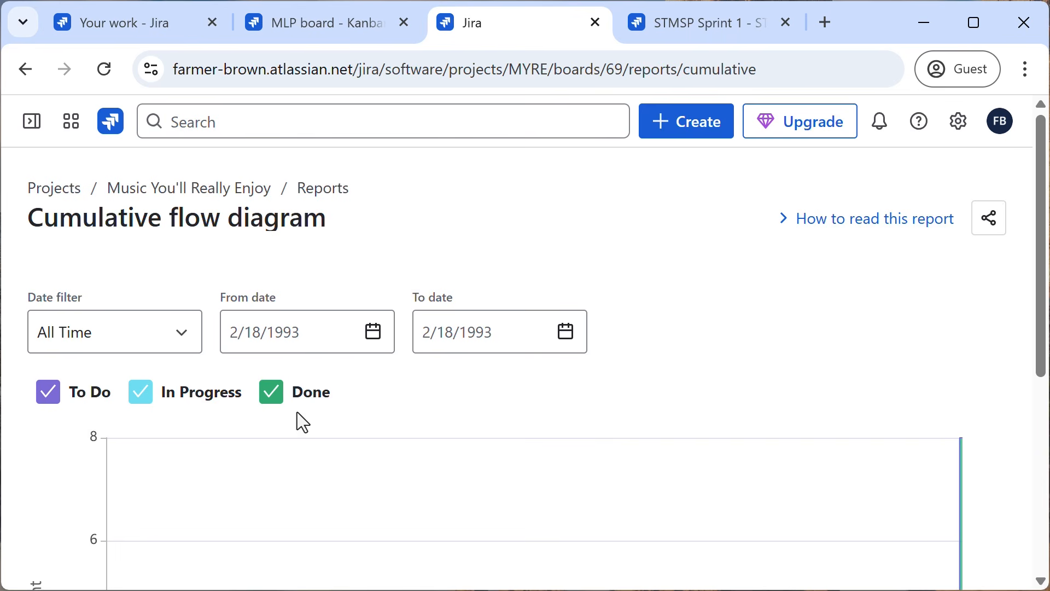
{"action": "scroll", "coordinate": [303, 421], "scroll_direction": "down", "scroll_amount": 4}
{"action": "left_click", "coordinate": [59, 180]}
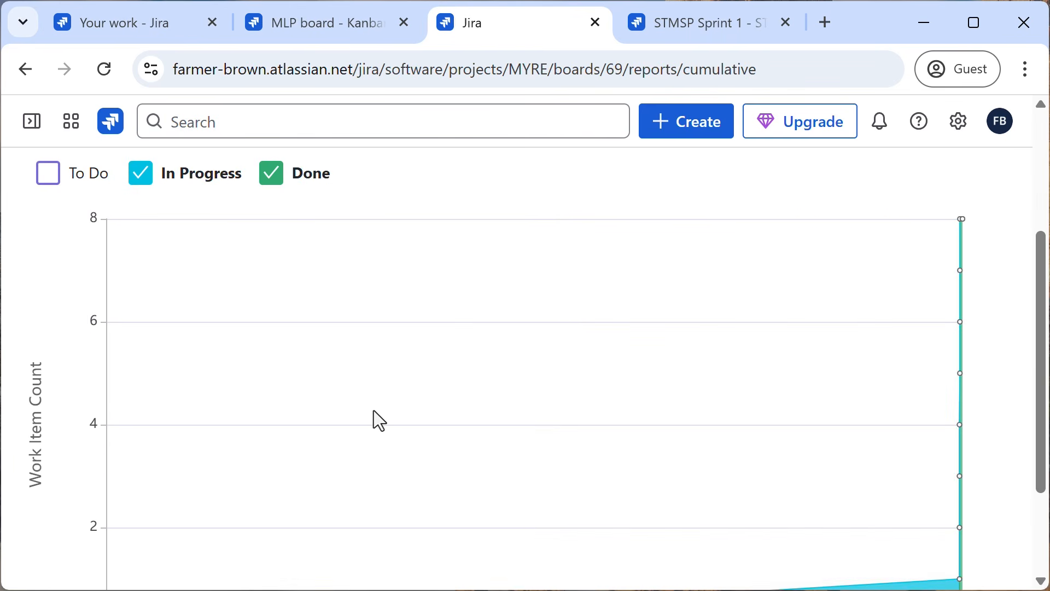
{"action": "scroll", "coordinate": [1023, 394], "scroll_direction": "down", "scroll_amount": 3}
{"action": "scroll", "coordinate": [1020, 399], "scroll_direction": "up", "scroll_amount": 7}
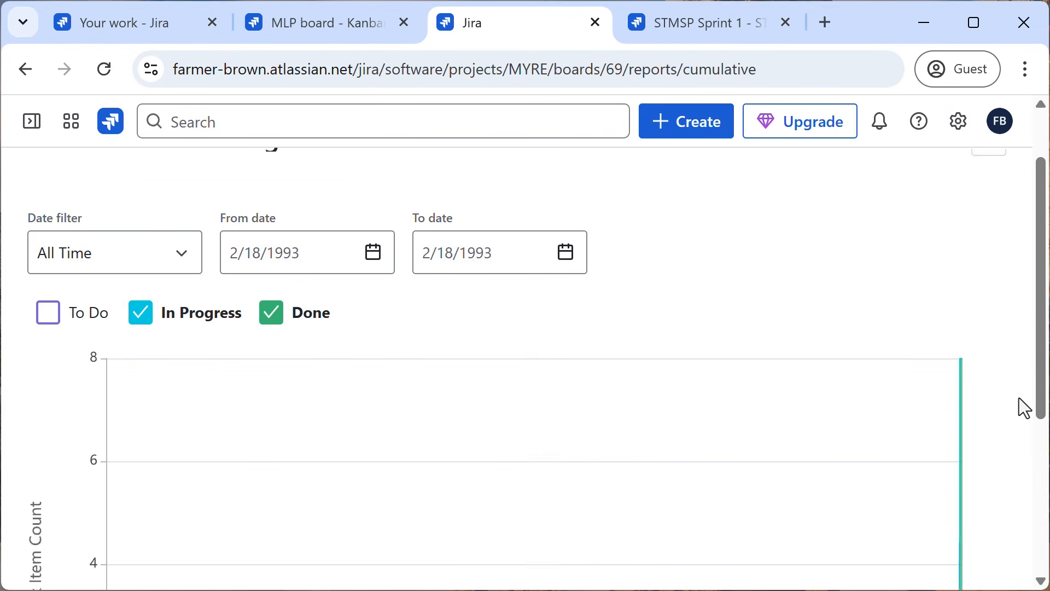
{"action": "left_click", "coordinate": [54, 395]}
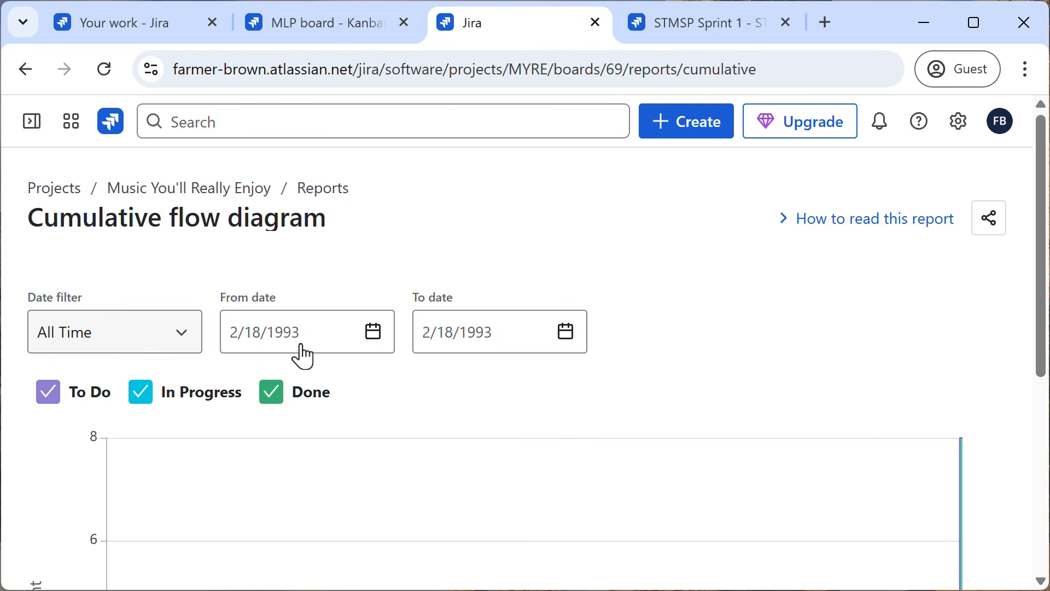
Examine how the work item counts per status develop over time in the Cumulative flow diagram, and return to the reports list.
{"action": "scroll", "coordinate": [863, 366], "scroll_direction": "down", "scroll_amount": 5}
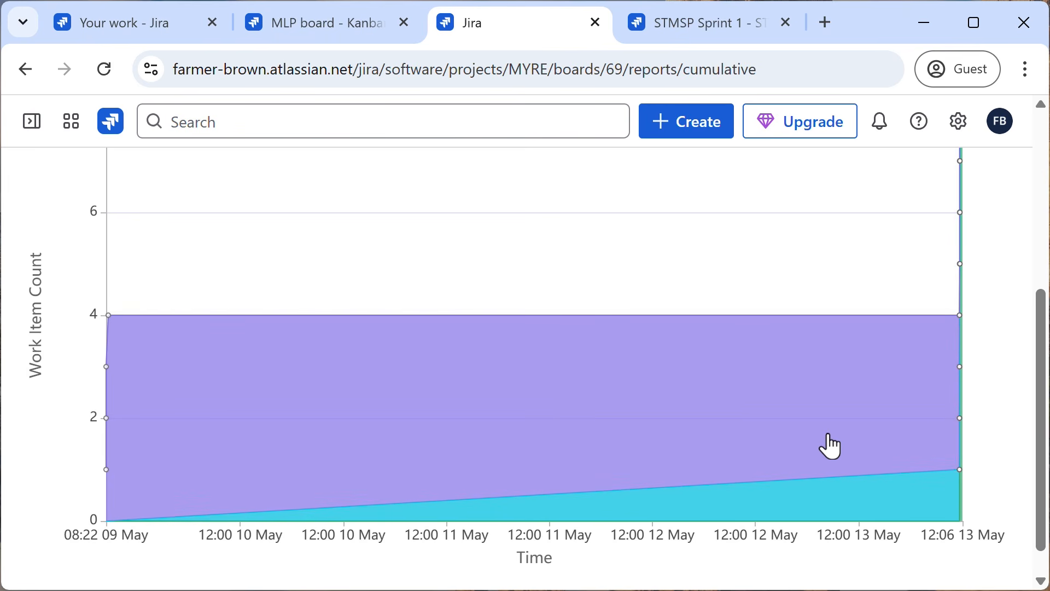
{"action": "left_click_drag", "start_coordinate": [1042, 413], "coordinate": [1044, 386]}
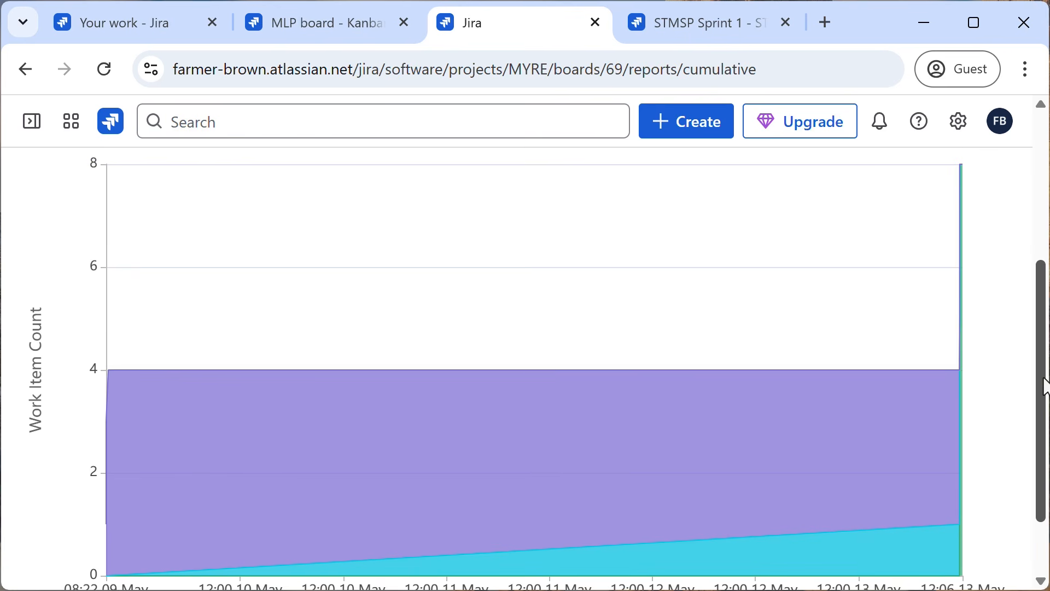
{"action": "left_click_drag", "start_coordinate": [1044, 386], "coordinate": [1047, 428]}
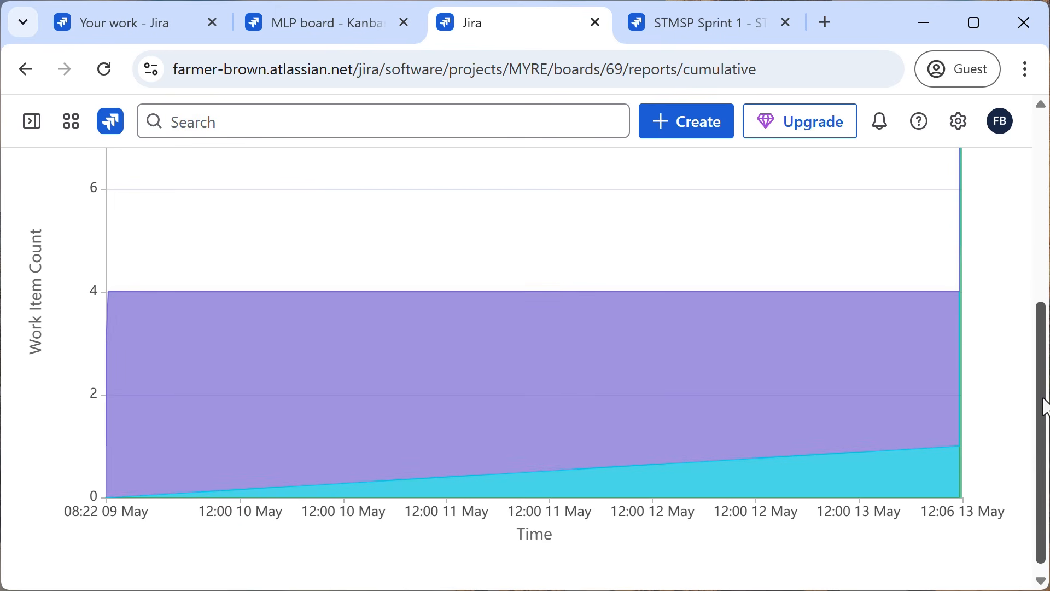
{"action": "scroll", "coordinate": [1044, 408], "scroll_direction": "up", "scroll_amount": 3}
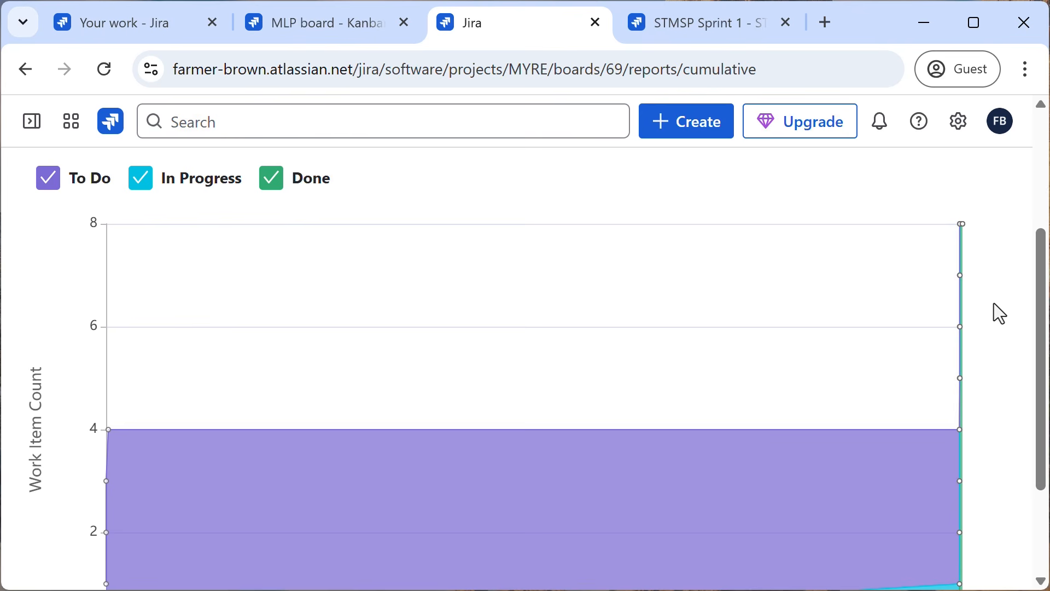
{"action": "scroll", "coordinate": [993, 303], "scroll_direction": "up", "scroll_amount": 4}
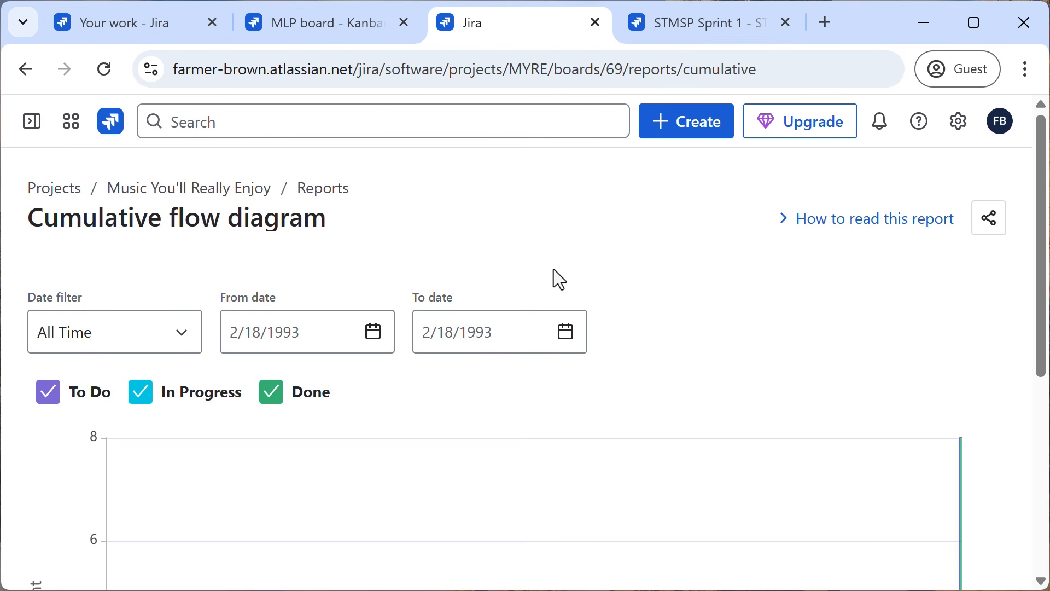
{"action": "left_click", "coordinate": [317, 190]}
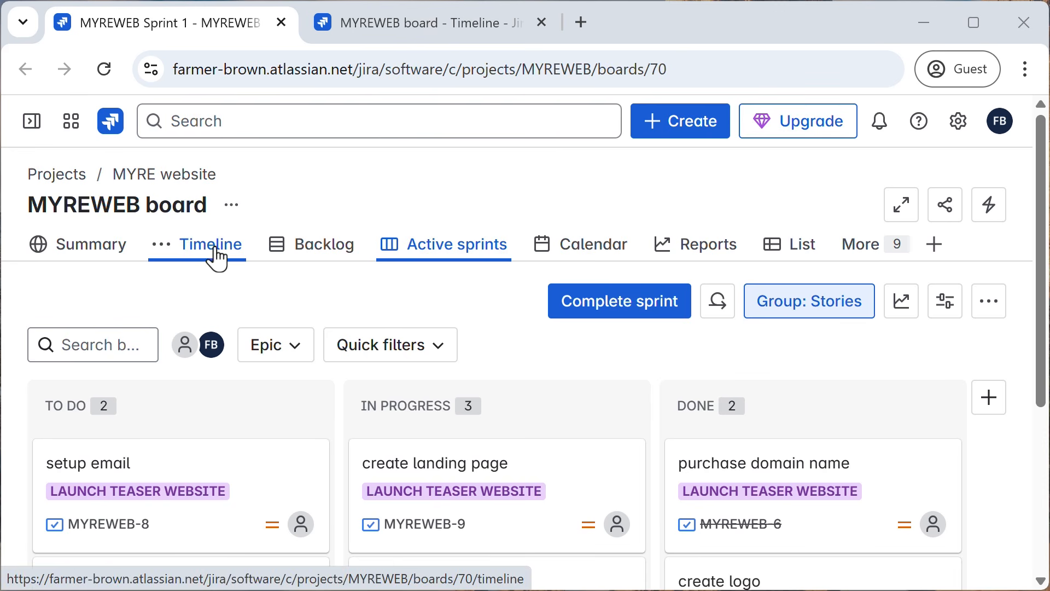
Show the MYREWEB board timeline, and expand and collapse the work items under the "Launch teaser website" epic.
{"action": "left_click", "coordinate": [397, 27]}
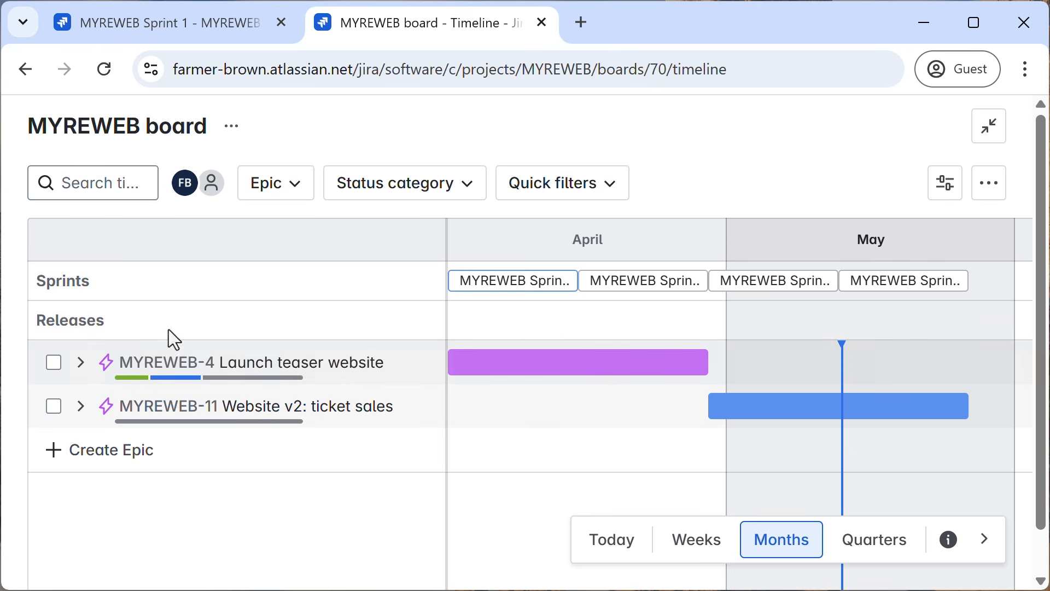
{"action": "left_click", "coordinate": [81, 363]}
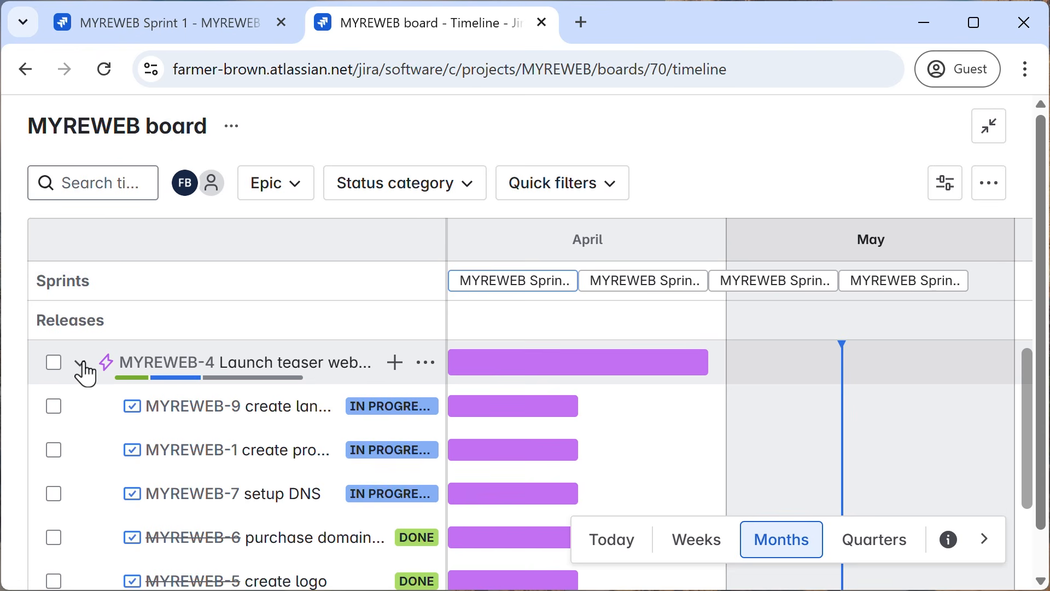
{"action": "left_click", "coordinate": [81, 363]}
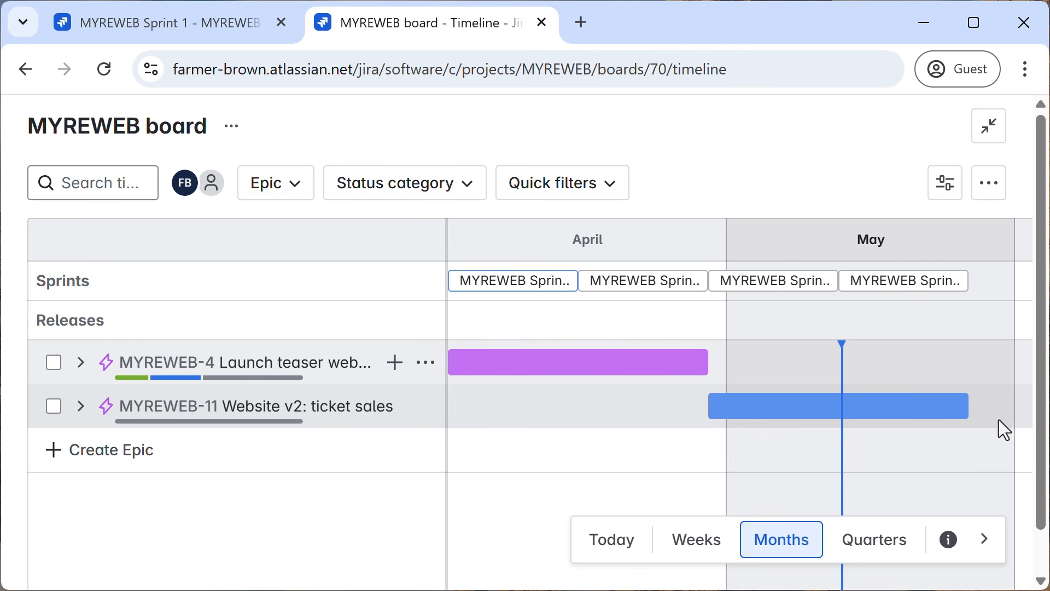
Extend the end of the "Website v2: ticket sales" epic slightly past the last sprint on the timeline, and return to the active sprint board.
{"action": "mouse_move", "coordinate": [963, 405]}
{"action": "left_mouse_down"}
{"action": "mouse_move", "coordinate": [987, 417]}
{"action": "mouse_move", "coordinate": [864, 404]}
{"action": "left_mouse_up"}
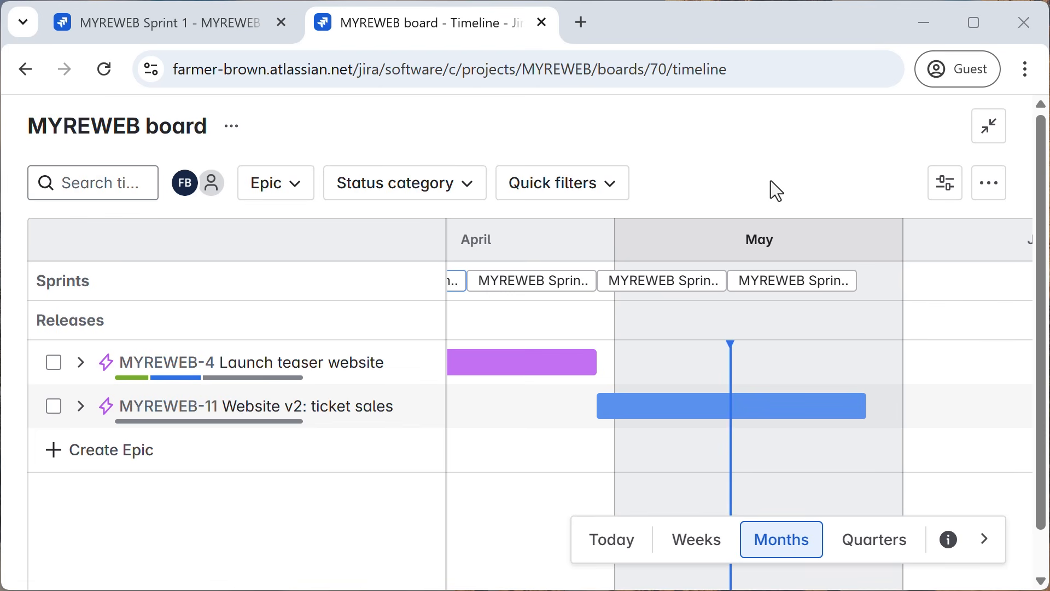
{"action": "left_click", "coordinate": [121, 28]}
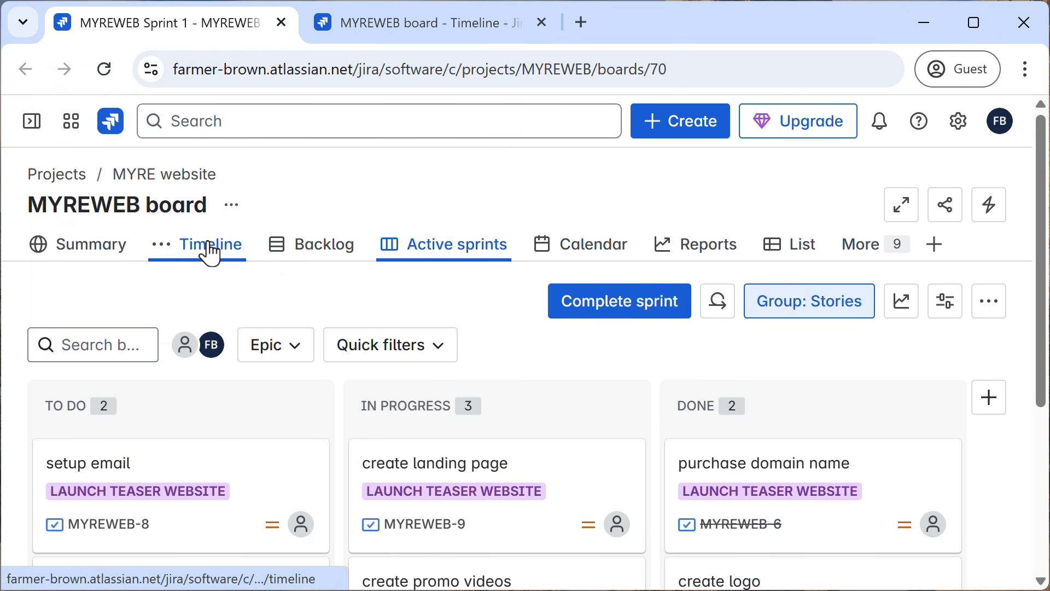
Review the child work items of the "Launch teaser website" and "Website v2: ticket sales" epics on the timeline, collapsing each epic again.
{"action": "left_click", "coordinate": [375, 32]}
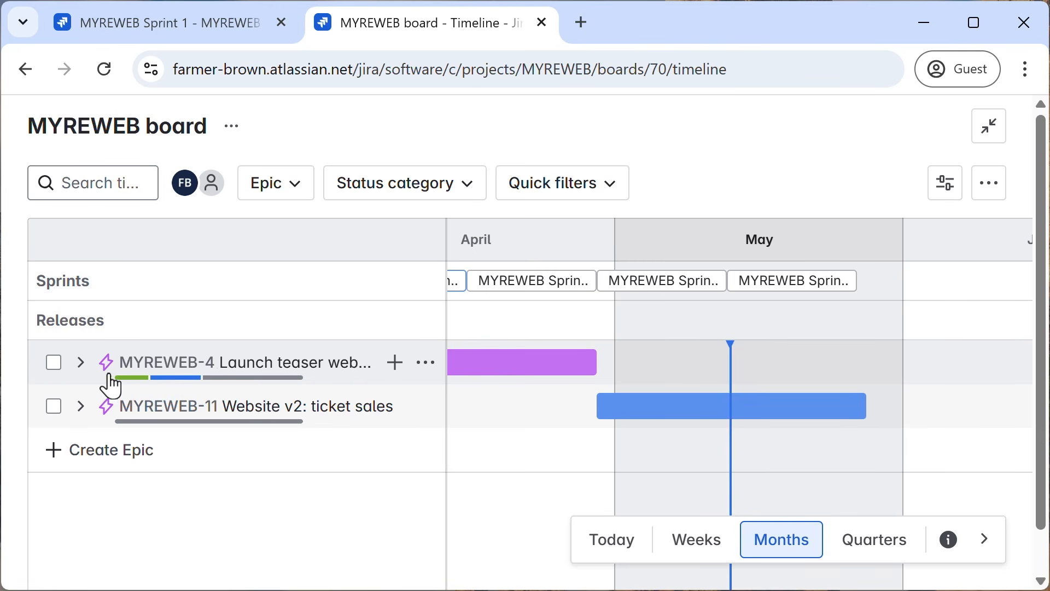
{"action": "left_click", "coordinate": [82, 365]}
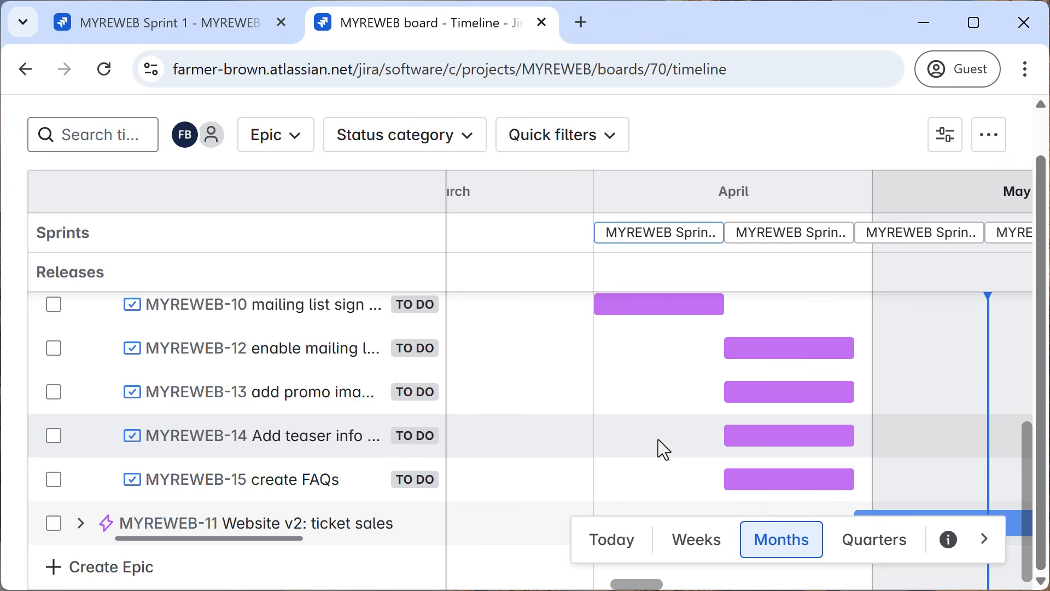
{"action": "scroll", "coordinate": [112, 387], "scroll_direction": "up", "scroll_amount": 5}
{"action": "left_click", "coordinate": [81, 364]}
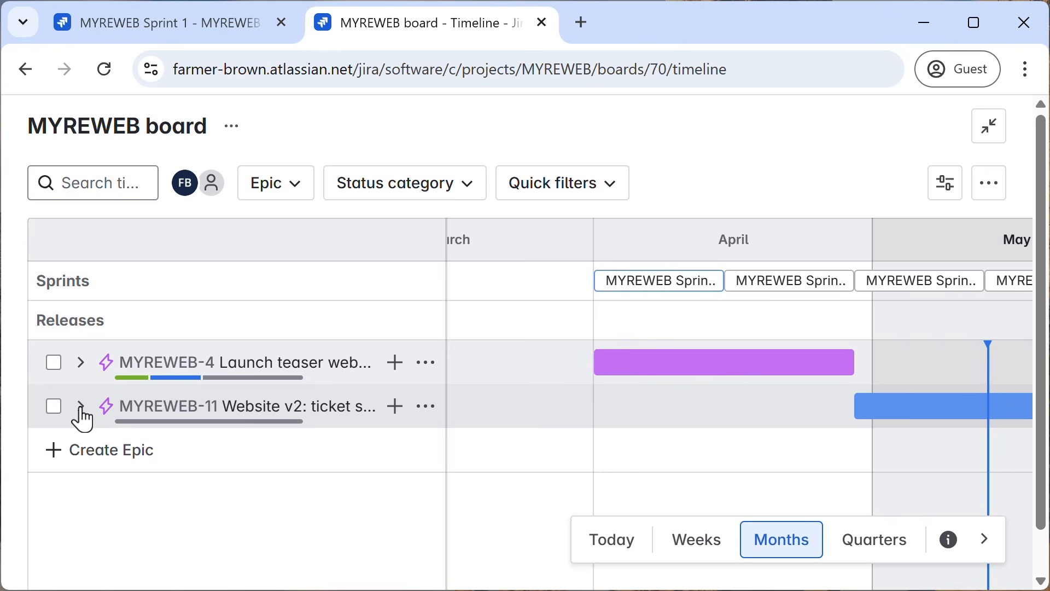
{"action": "left_click", "coordinate": [81, 407]}
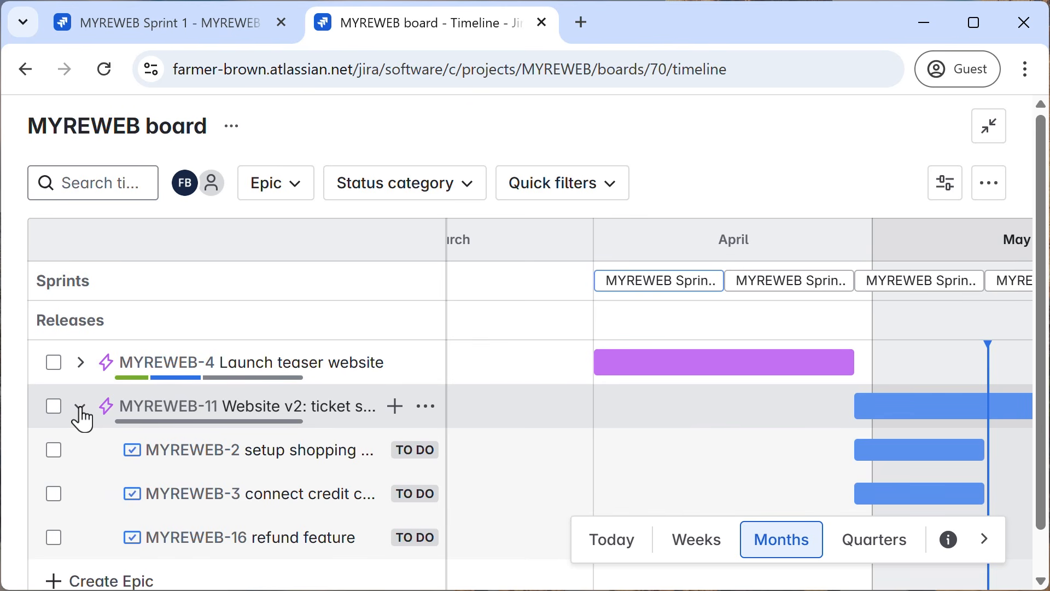
{"action": "scroll", "coordinate": [188, 457], "scroll_direction": "down", "scroll_amount": 1}
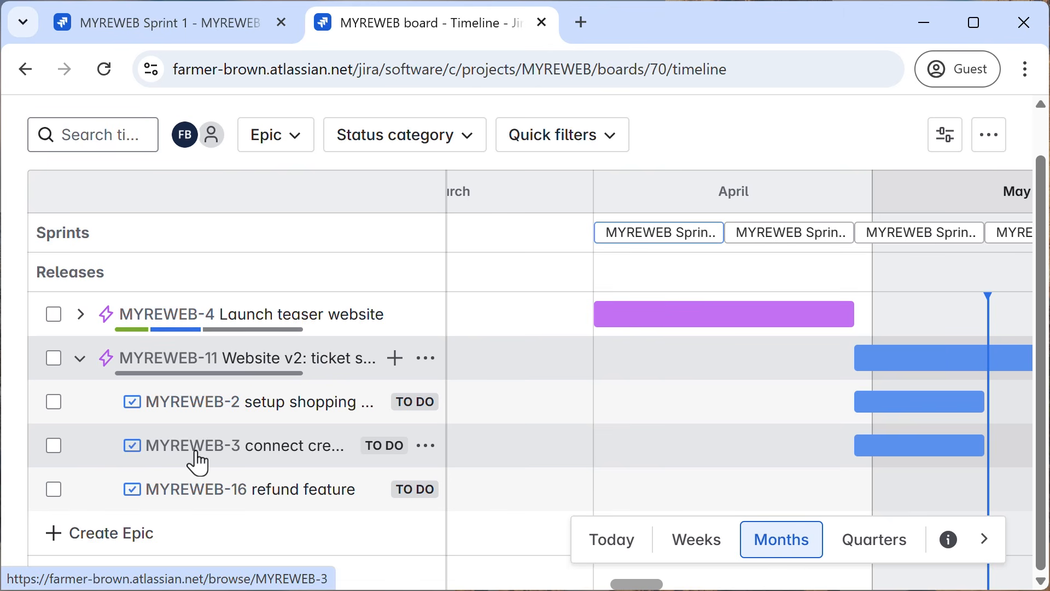
{"action": "left_click", "coordinate": [81, 361]}
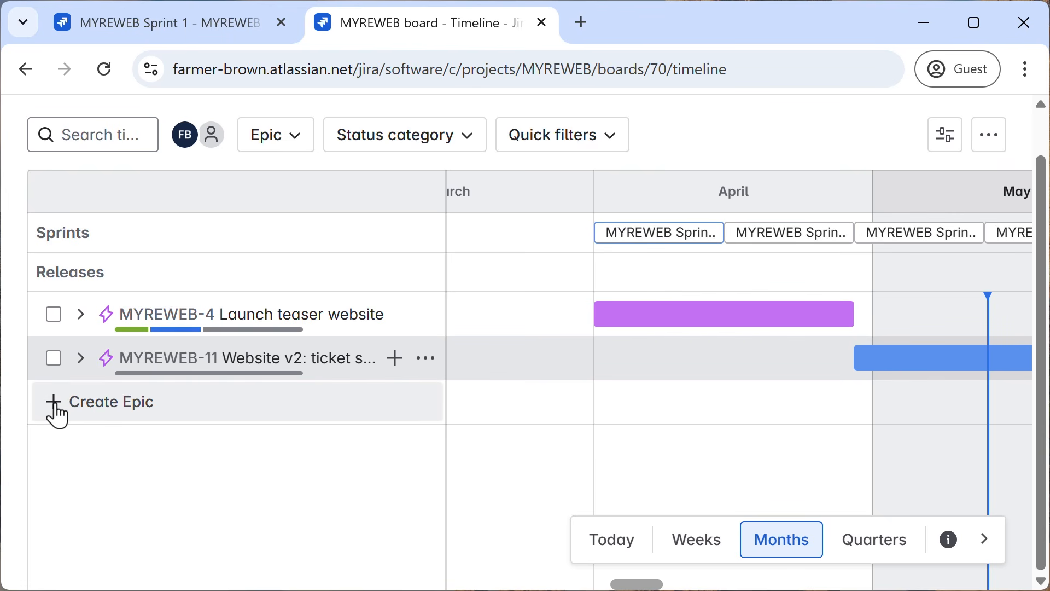
Create a new epic named "Website v3: festival support" below the existing epics on the timeline.
{"action": "left_click", "coordinate": [57, 416]}
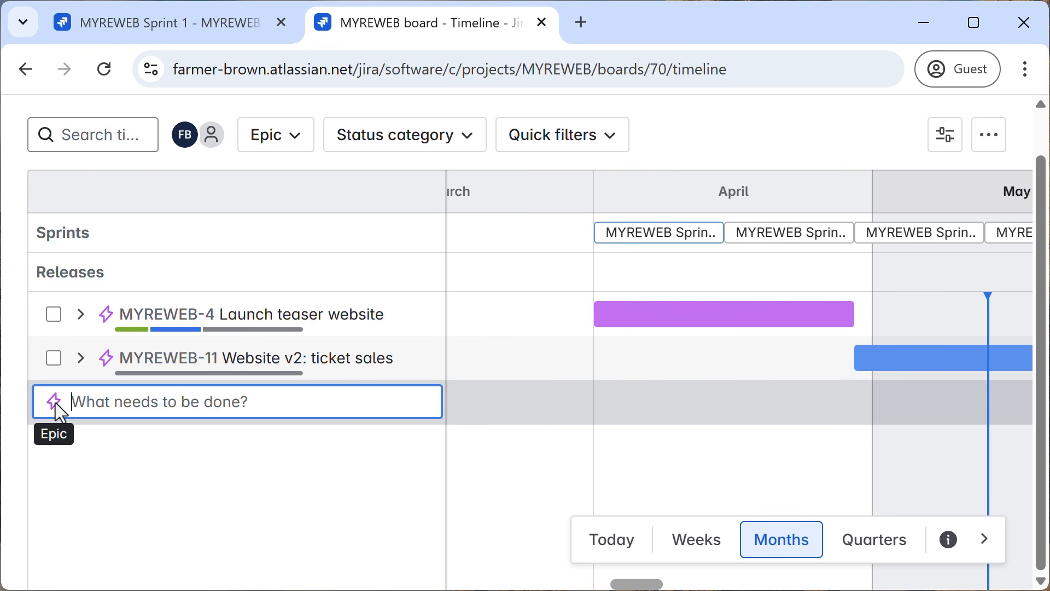
{"action": "type", "text": "We"}
{"action": "key", "text": "BackSpace"}
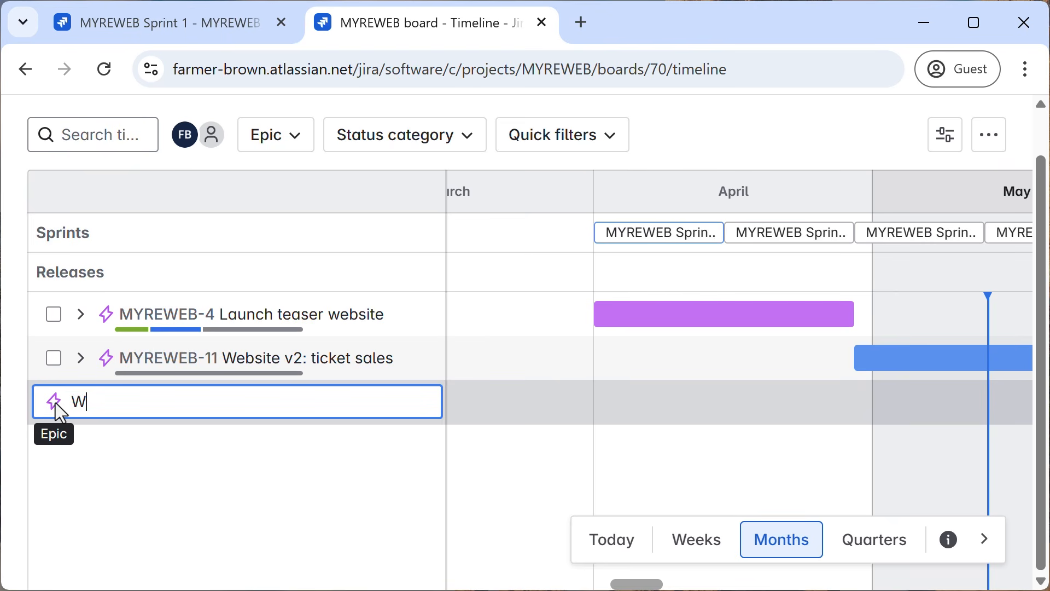
{"action": "type", "text": "ebsite v3: festi"}
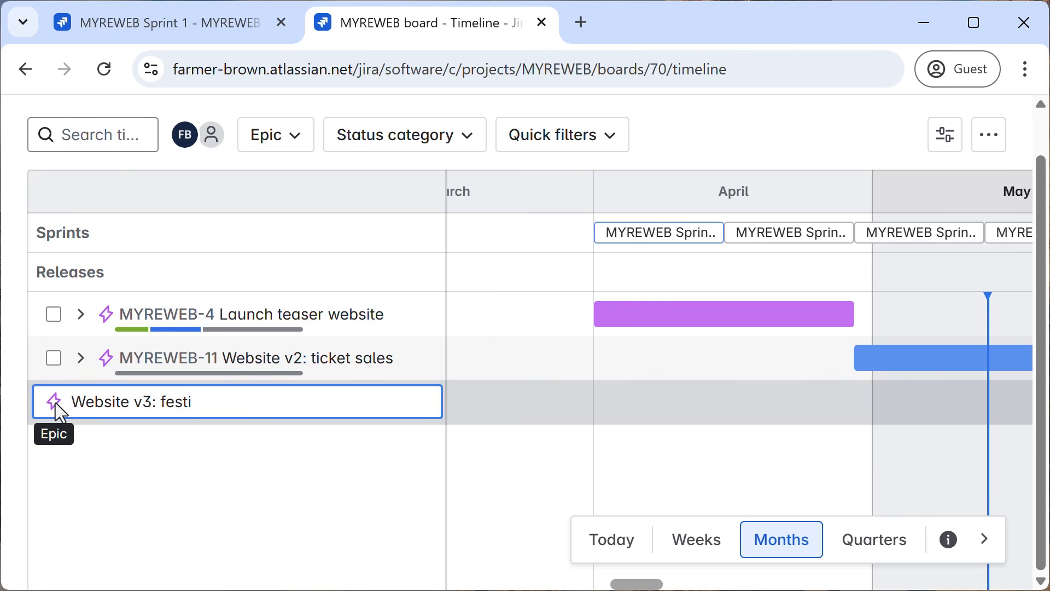
{"action": "type", "text": "val support"}
{"action": "key", "text": "Return"}
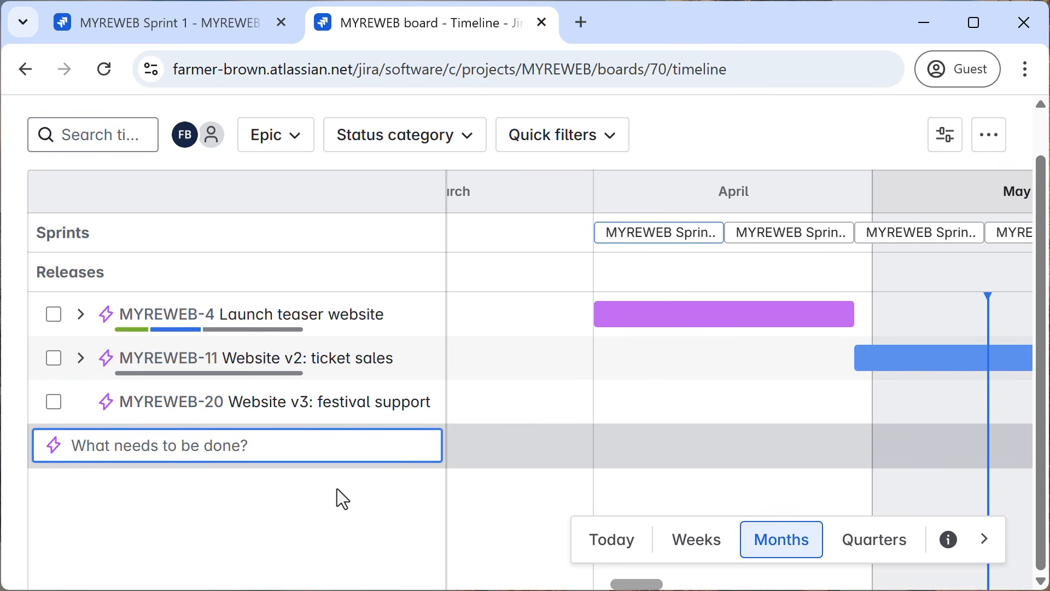
Set the start date of the "Website v3: festival support" epic to 6/1/2025, leaving its due date empty.
{"action": "mouse_move", "coordinate": [636, 584]}
{"action": "left_mouse_down"}
{"action": "mouse_move", "coordinate": [677, 585]}
{"action": "mouse_move", "coordinate": [626, 585]}
{"action": "left_mouse_up"}
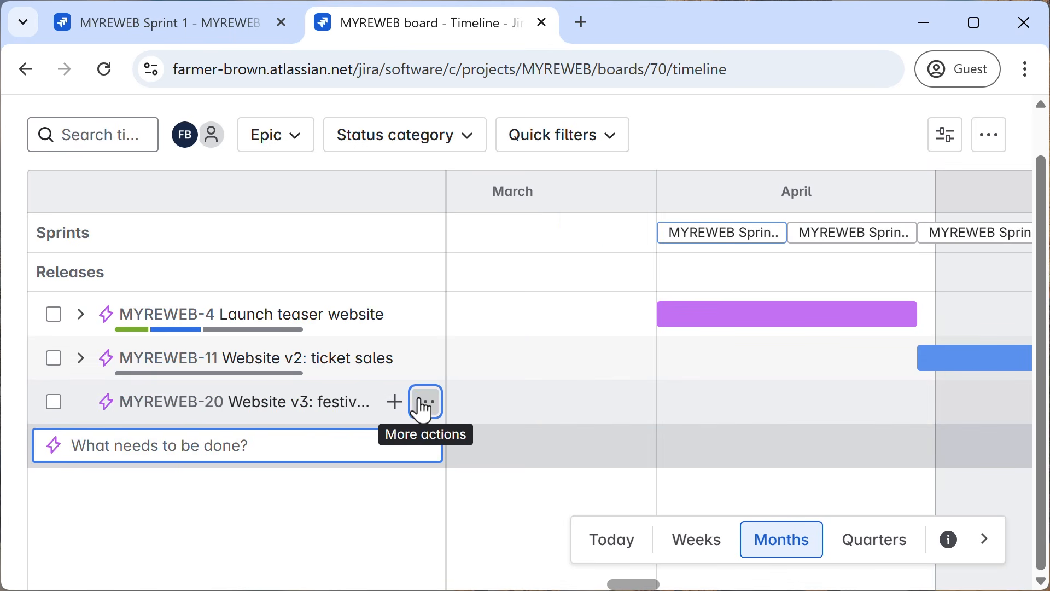
{"action": "left_click", "coordinate": [426, 402]}
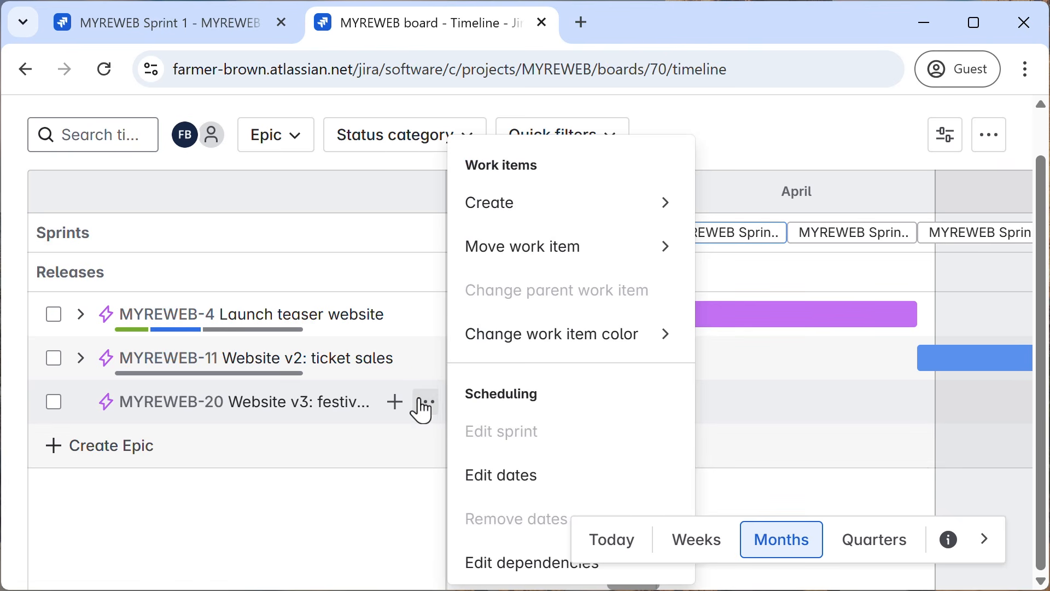
{"action": "left_click", "coordinate": [498, 473]}
{"action": "scroll", "coordinate": [422, 372], "scroll_direction": "down", "scroll_amount": 1}
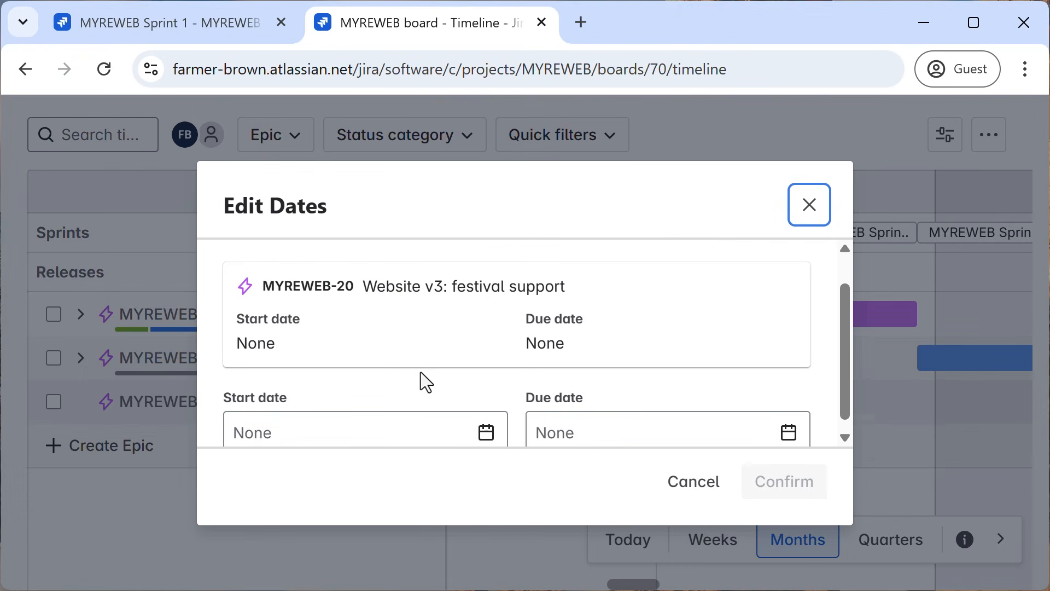
{"action": "left_click", "coordinate": [375, 432]}
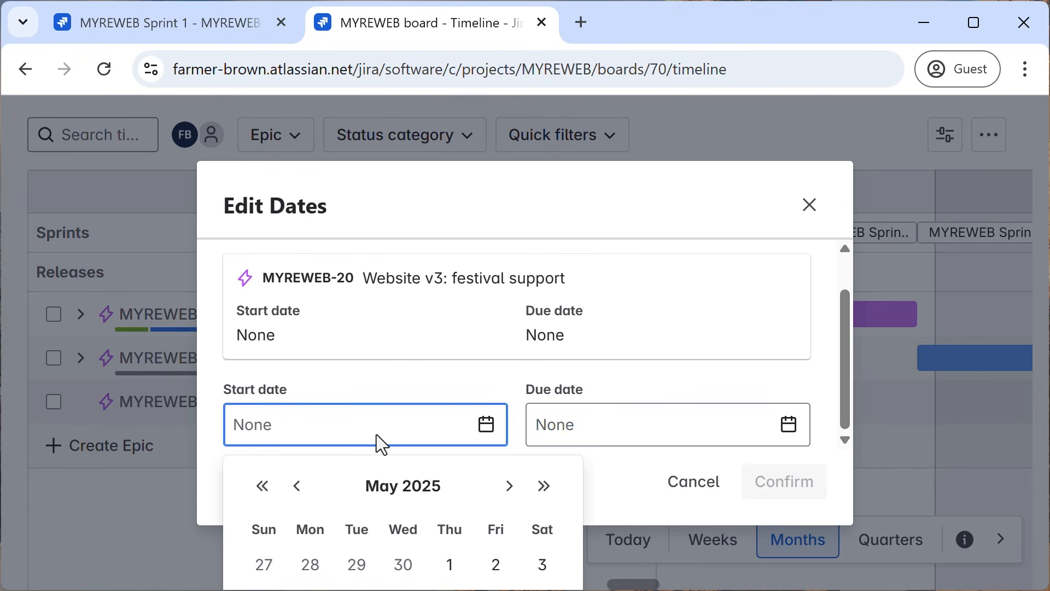
{"action": "left_click", "coordinate": [509, 487]}
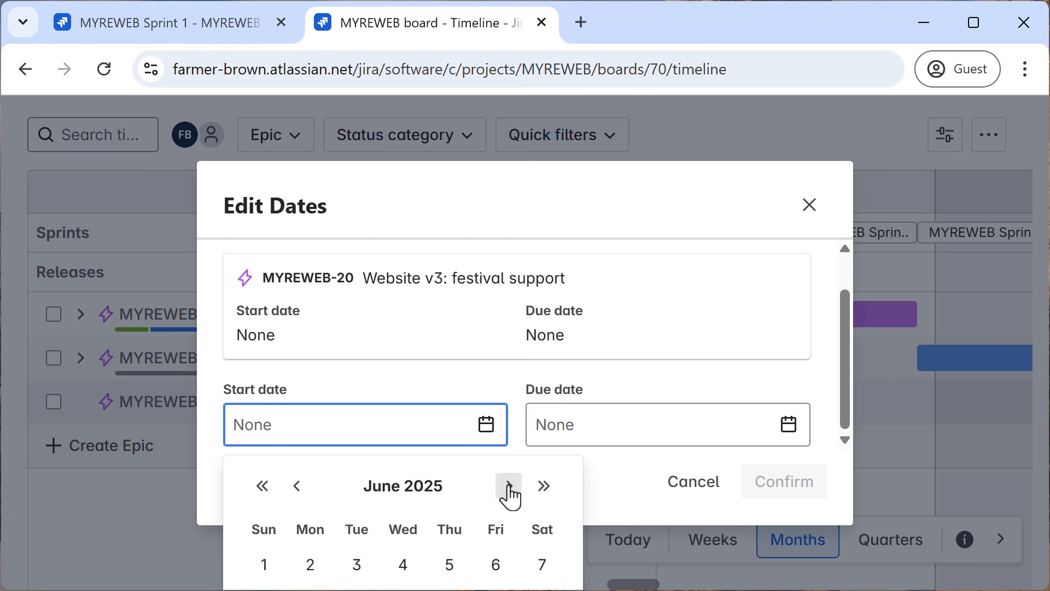
{"action": "left_click", "coordinate": [262, 565]}
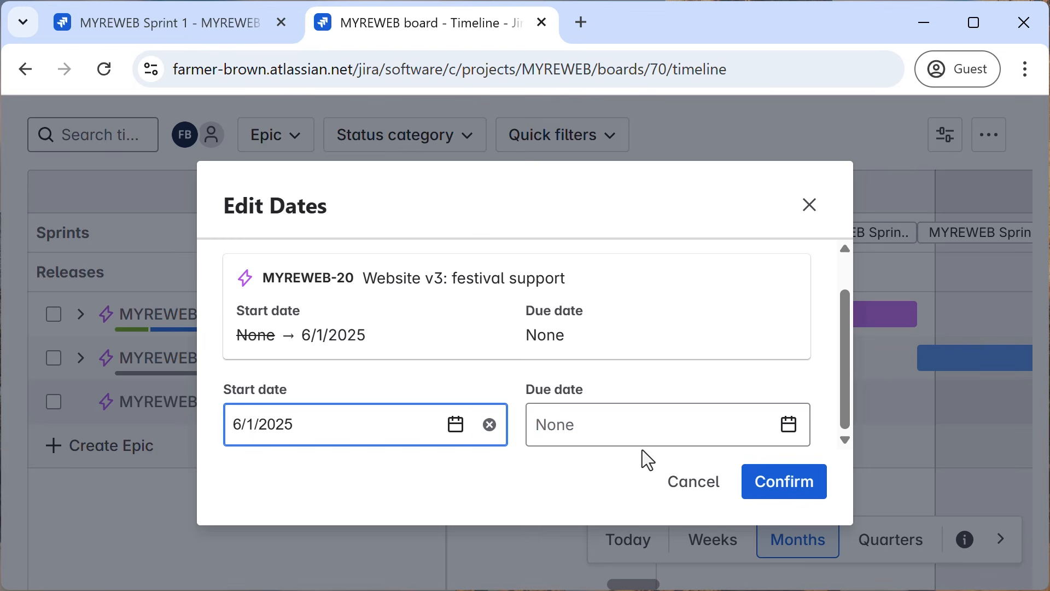
{"action": "left_click", "coordinate": [779, 486]}
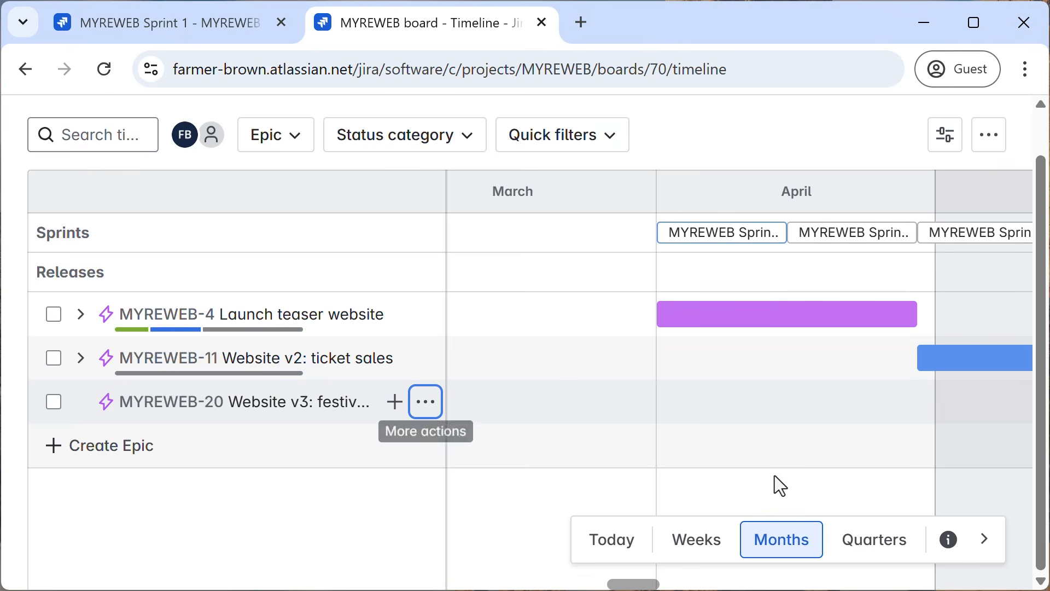
Move the start of the "Website v3: festival support" epic back to where "Website v2: ticket sales" ends, and color it dark yellow.
{"action": "left_click_drag", "start_coordinate": [629, 584], "coordinate": [670, 585]}
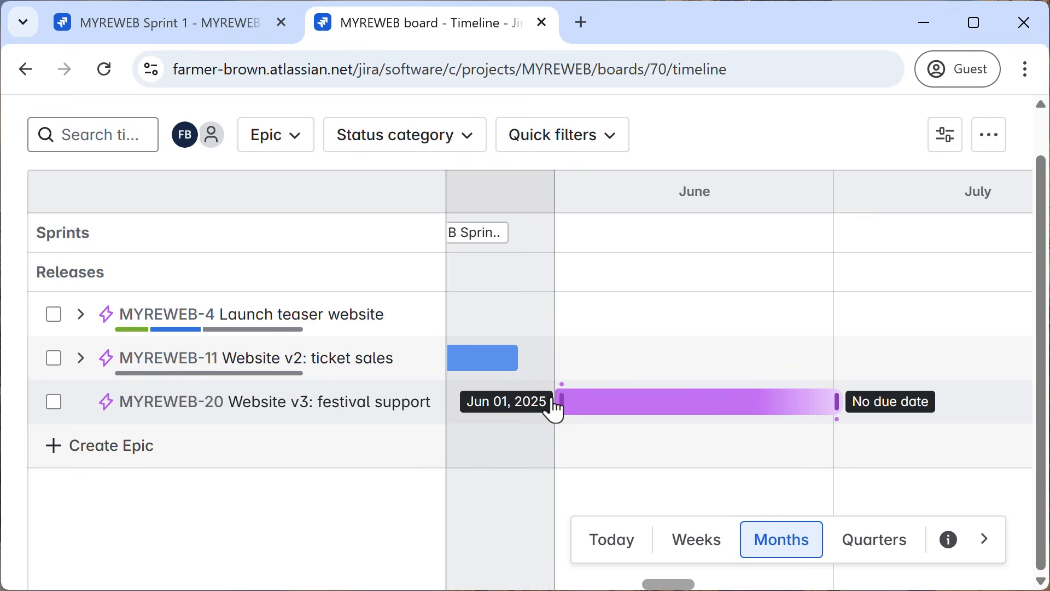
{"action": "mouse_move", "coordinate": [557, 403]}
{"action": "left_mouse_down"}
{"action": "mouse_move", "coordinate": [542, 413]}
{"action": "mouse_move", "coordinate": [545, 403]}
{"action": "left_mouse_up"}
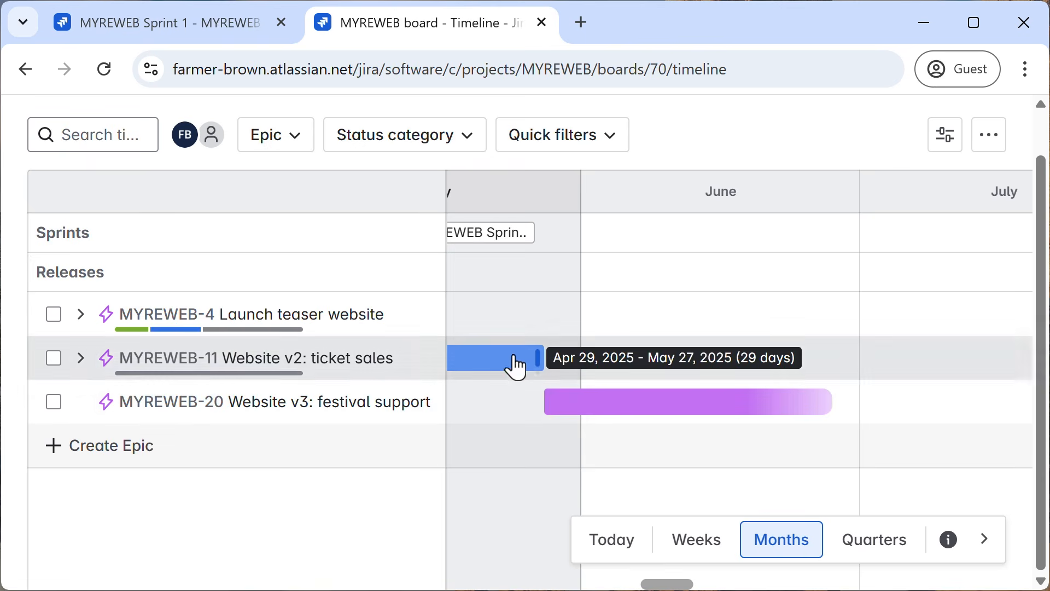
{"action": "left_click_drag", "start_coordinate": [668, 584], "coordinate": [644, 586]}
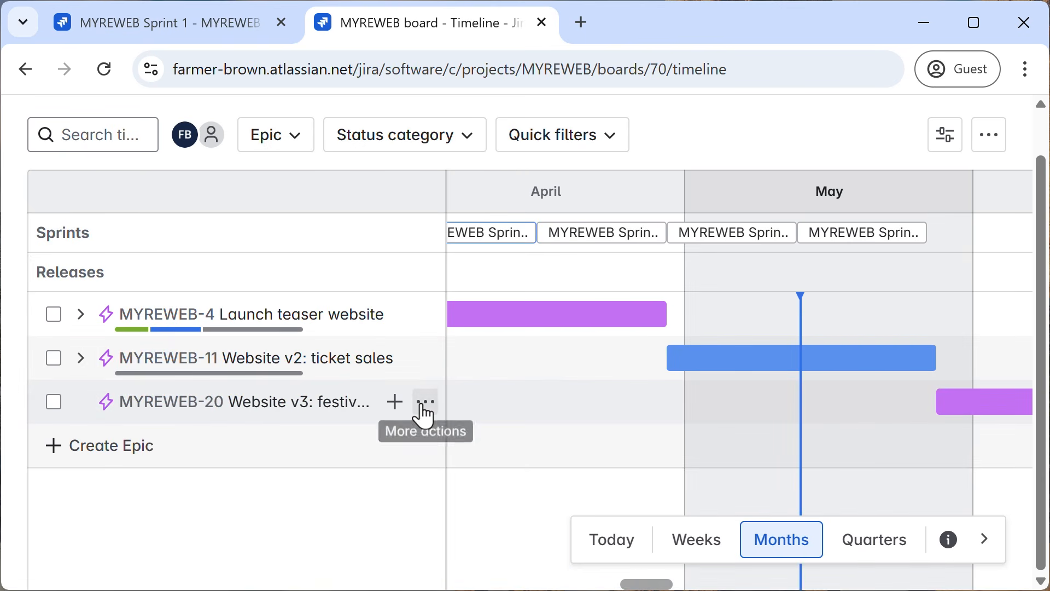
{"action": "left_click", "coordinate": [422, 406]}
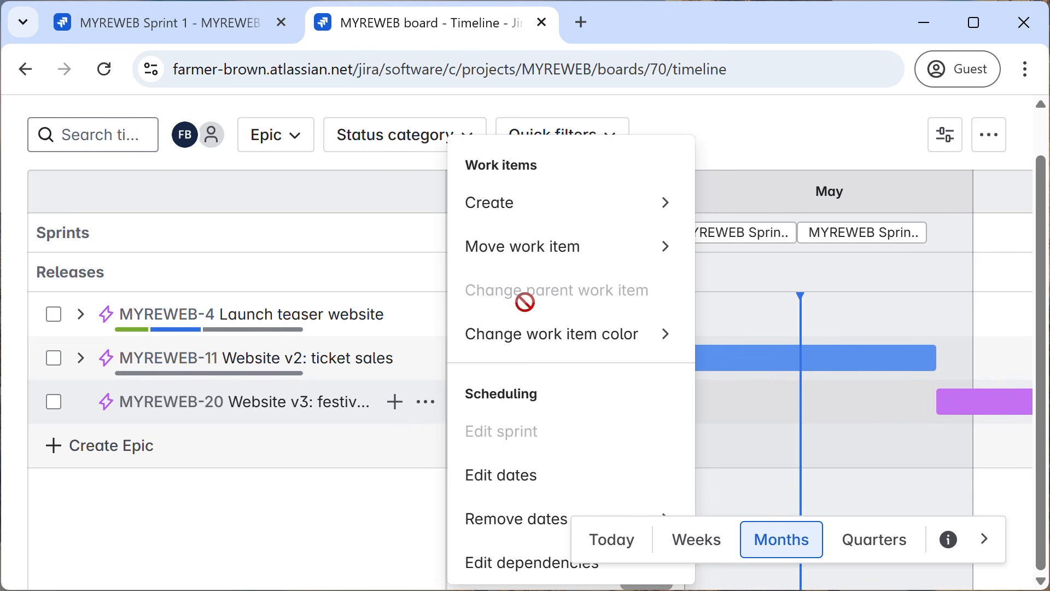
{"action": "mouse_move", "coordinate": [605, 345]}
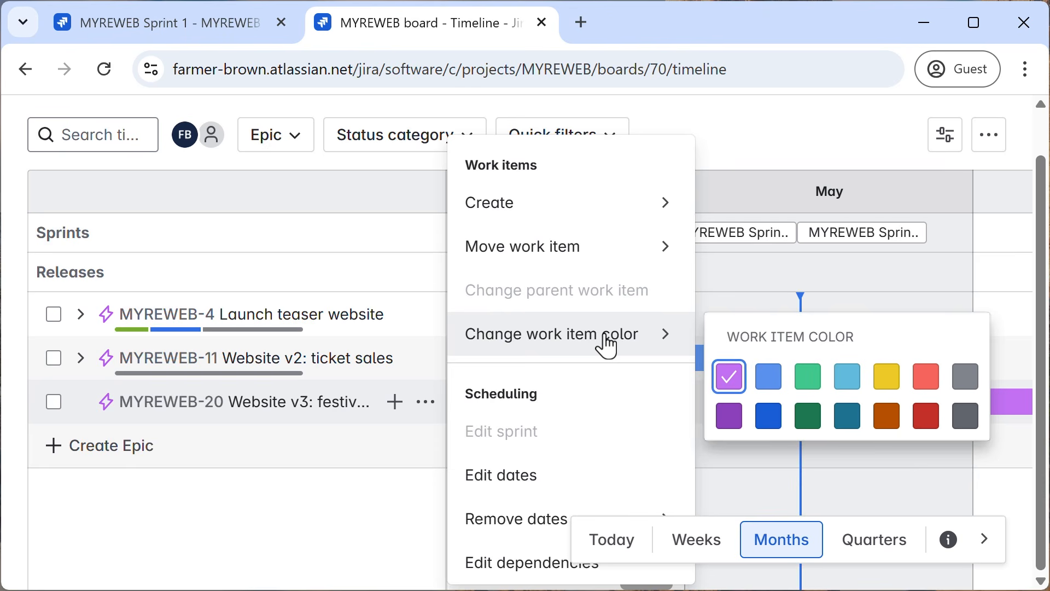
{"action": "left_click", "coordinate": [886, 416]}
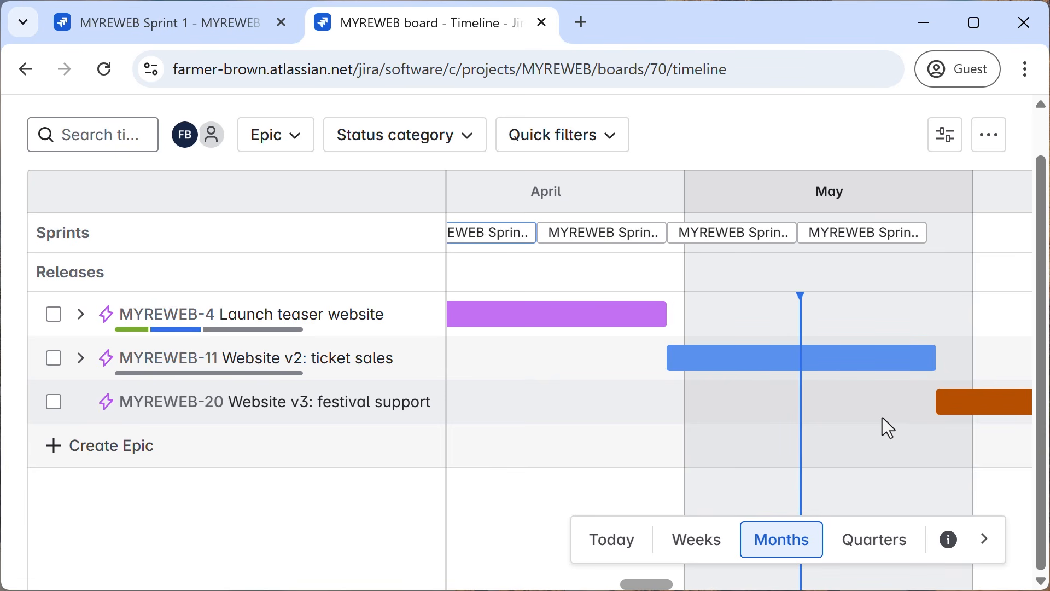
Add two child tasks, "stage schedules" and "today's menu", to the "Website v3: festival support" epic.
{"action": "left_click", "coordinate": [391, 405]}
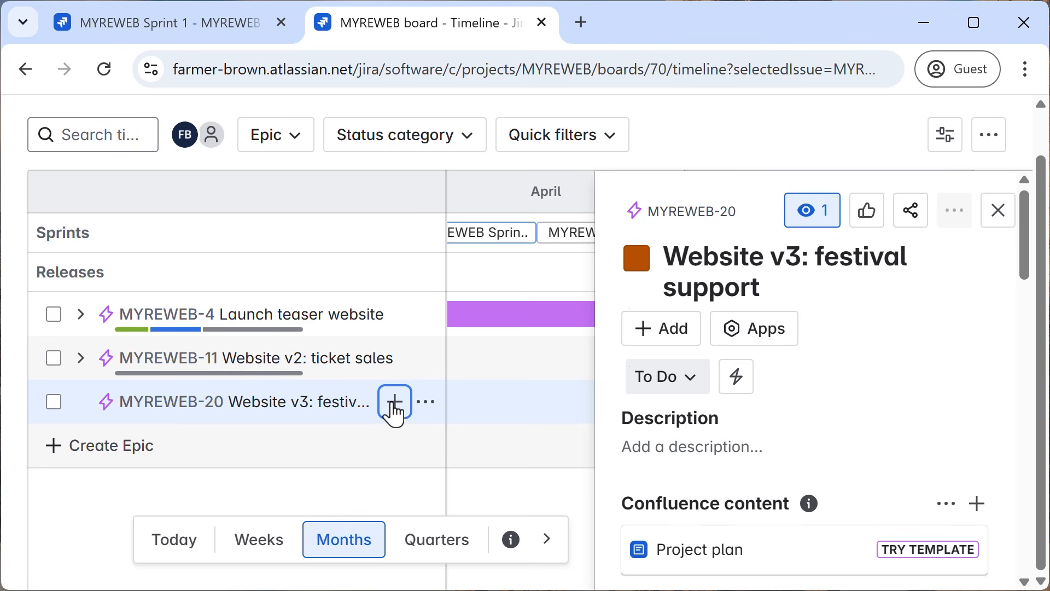
{"action": "left_click", "coordinate": [393, 405]}
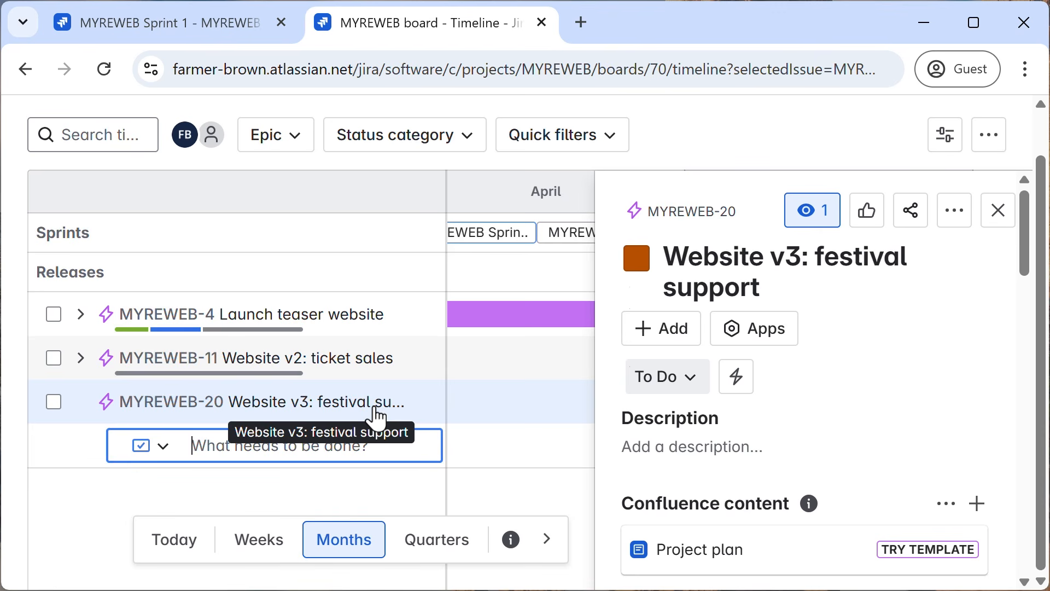
{"action": "type", "text": "s"}
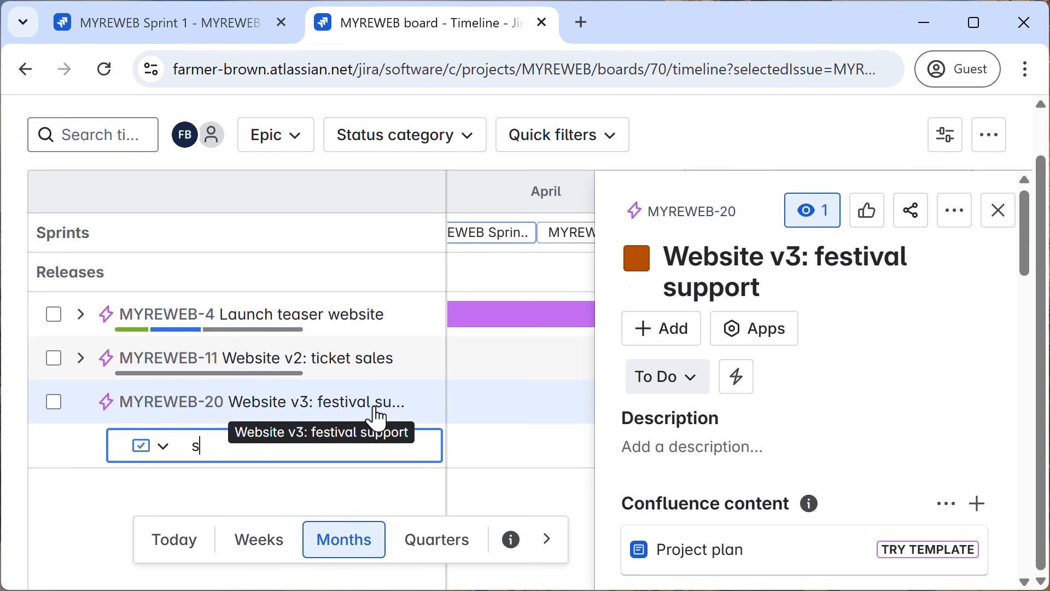
{"action": "type", "text": "tage sched"}
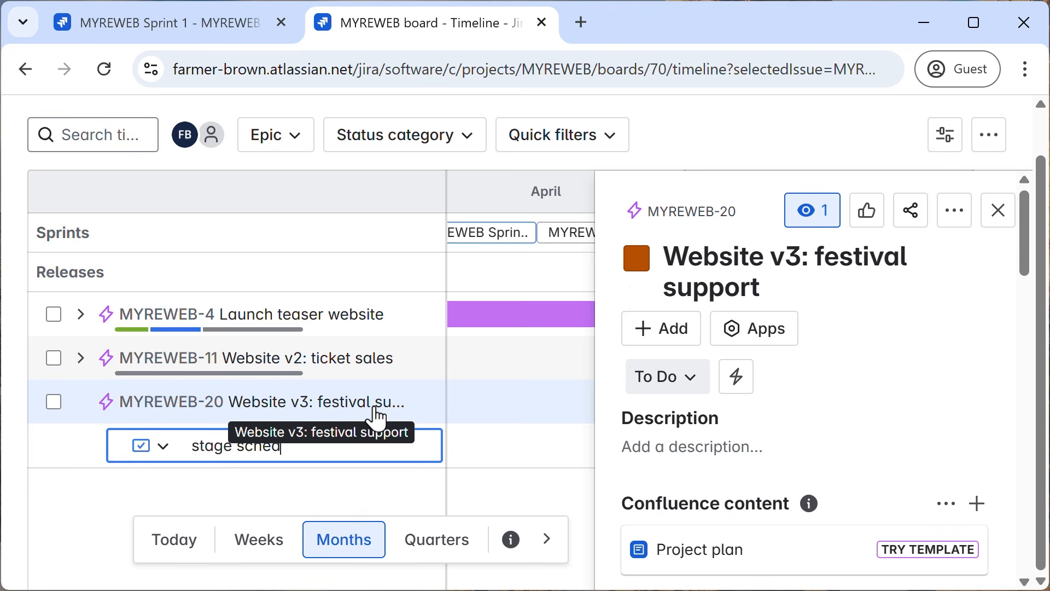
{"action": "type", "text": "ules"}
{"action": "key", "text": "Return"}
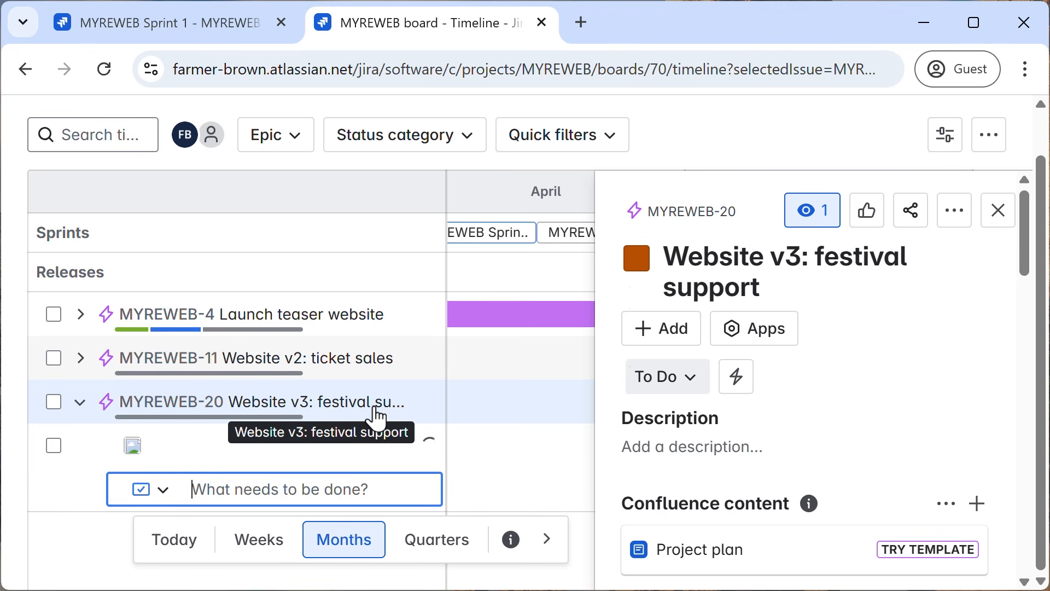
{"action": "type", "text": "today's"}
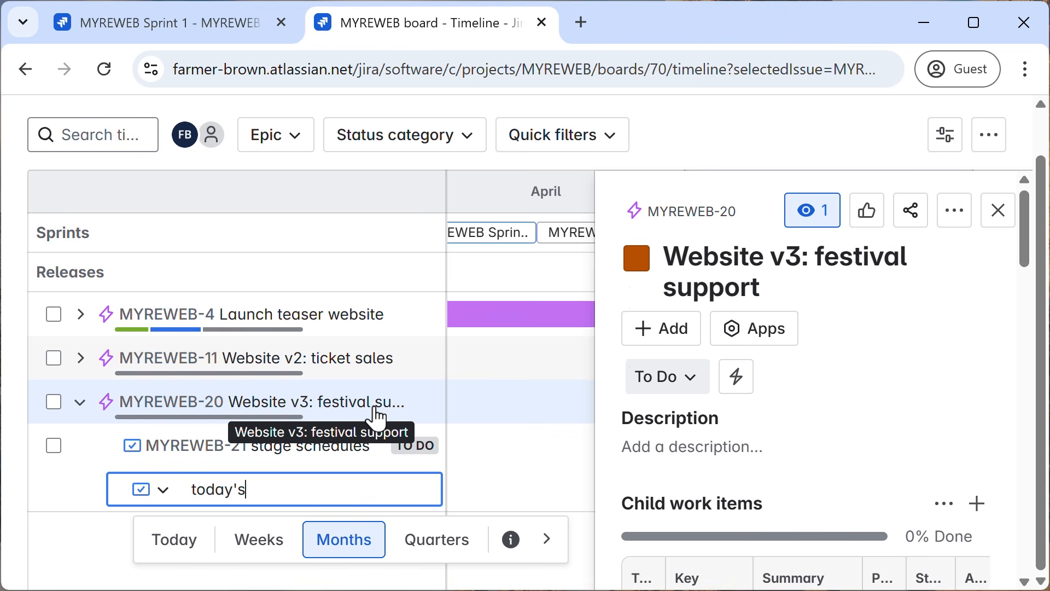
{"action": "type", "text": " menu"}
{"action": "key", "text": "Return"}
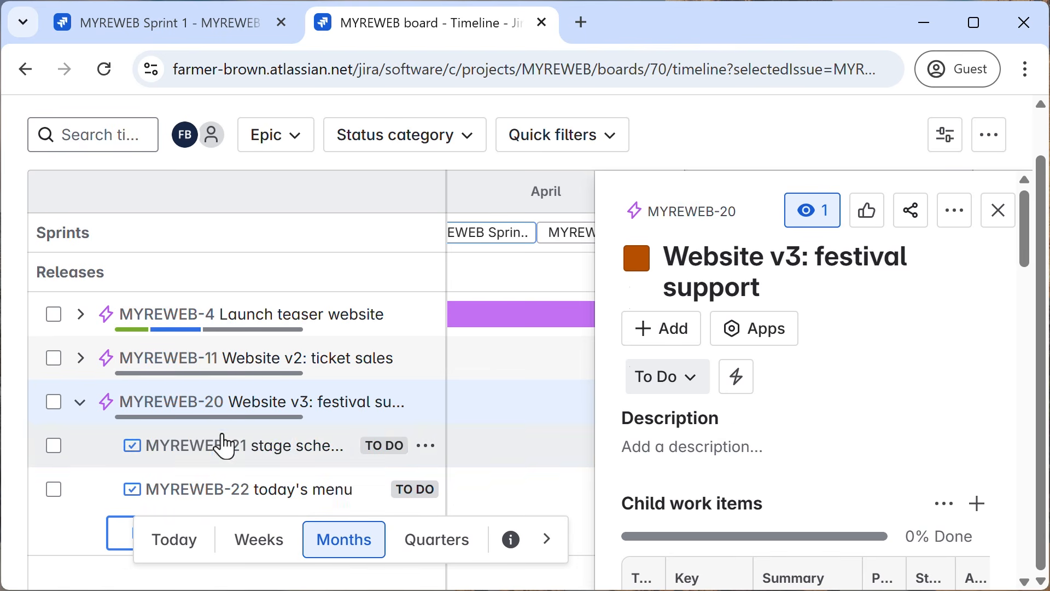
Add a child task "incident report form" to the "Website v3: festival support" epic, close its details and collapse it.
{"action": "left_click", "coordinate": [545, 538]}
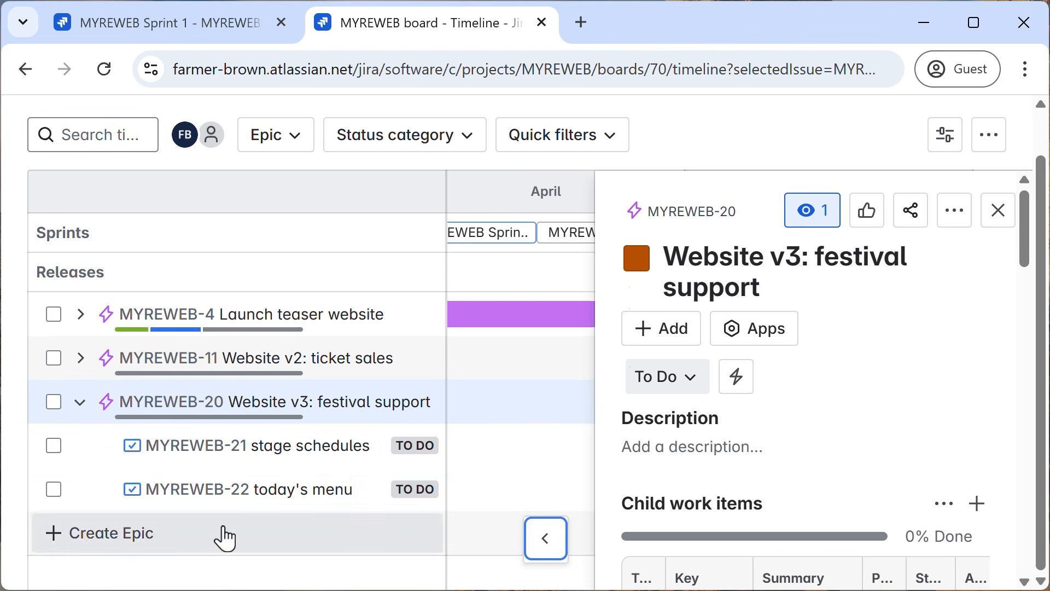
{"action": "left_click", "coordinate": [395, 402]}
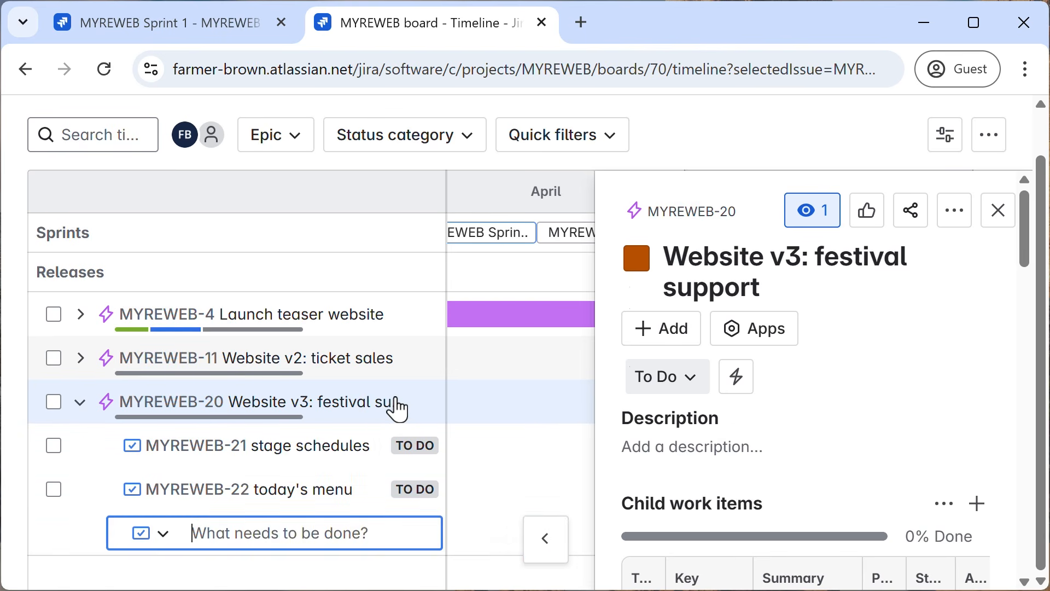
{"action": "type", "text": "in"}
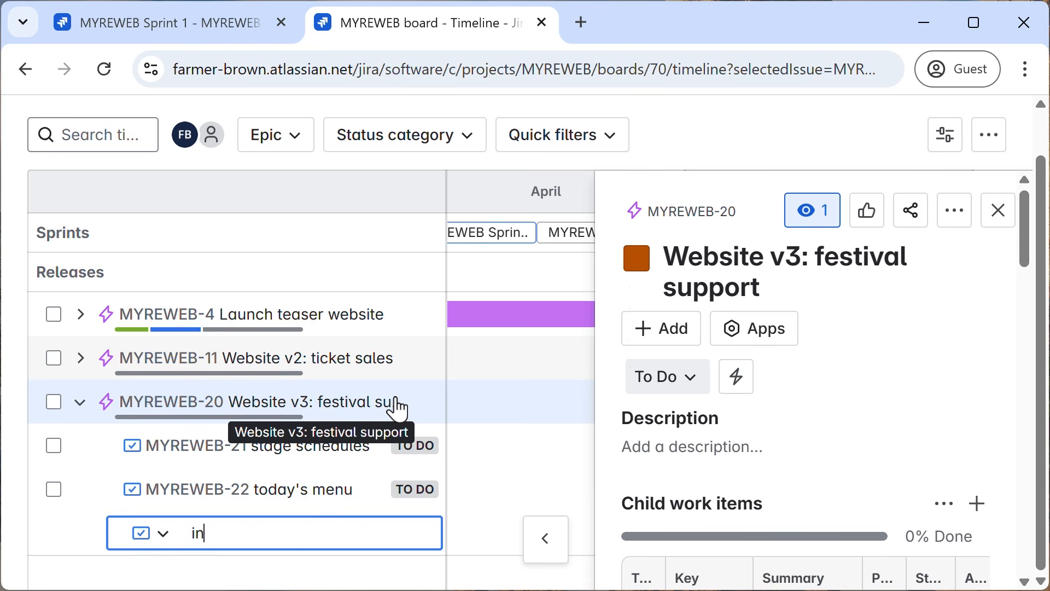
{"action": "type", "text": "cident report"}
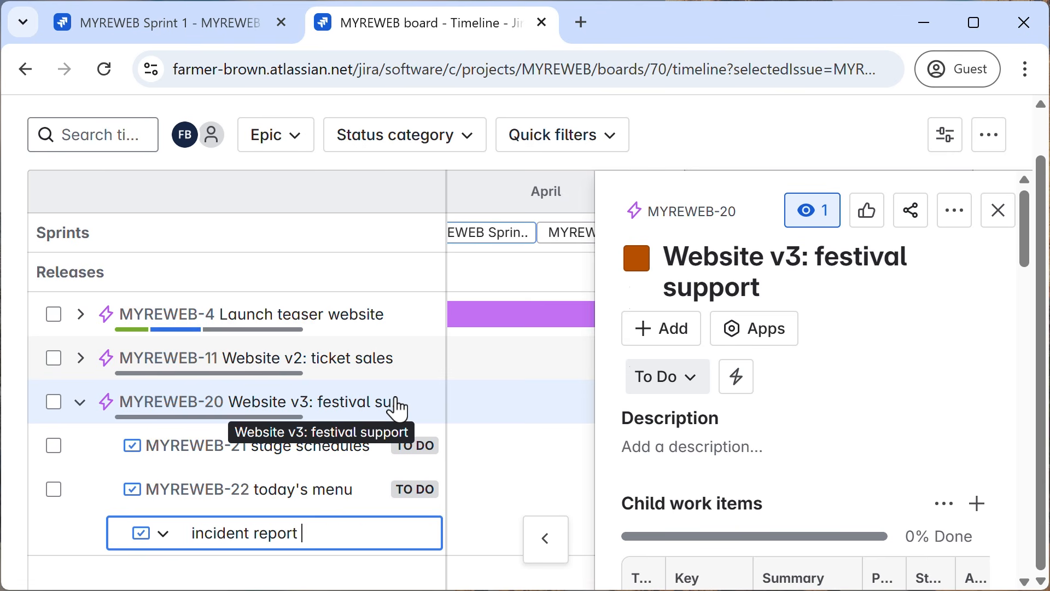
{"action": "type", "text": " form"}
{"action": "key", "text": "Return"}
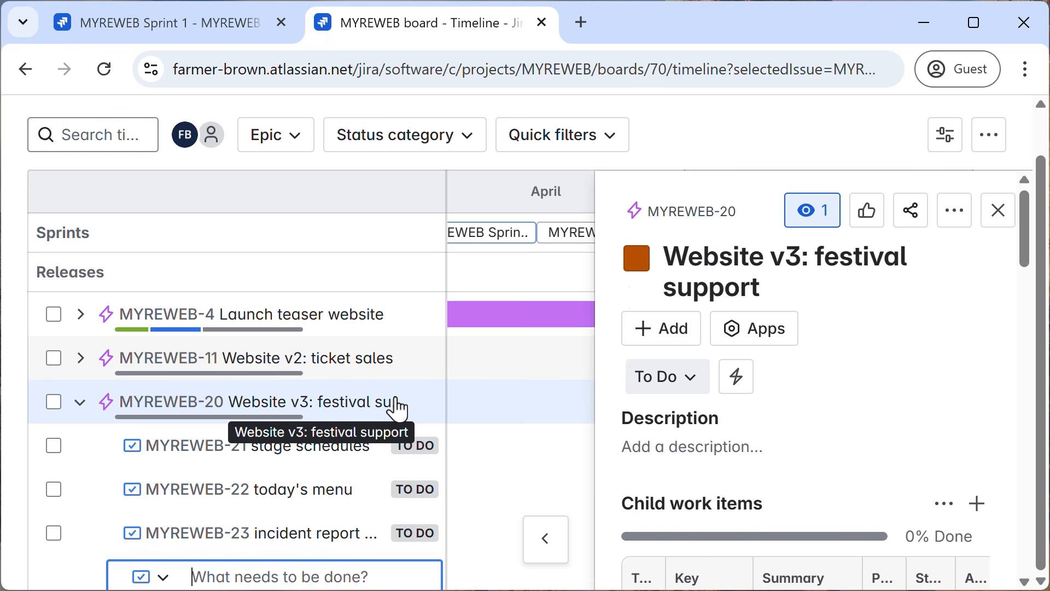
{"action": "left_click", "coordinate": [999, 210]}
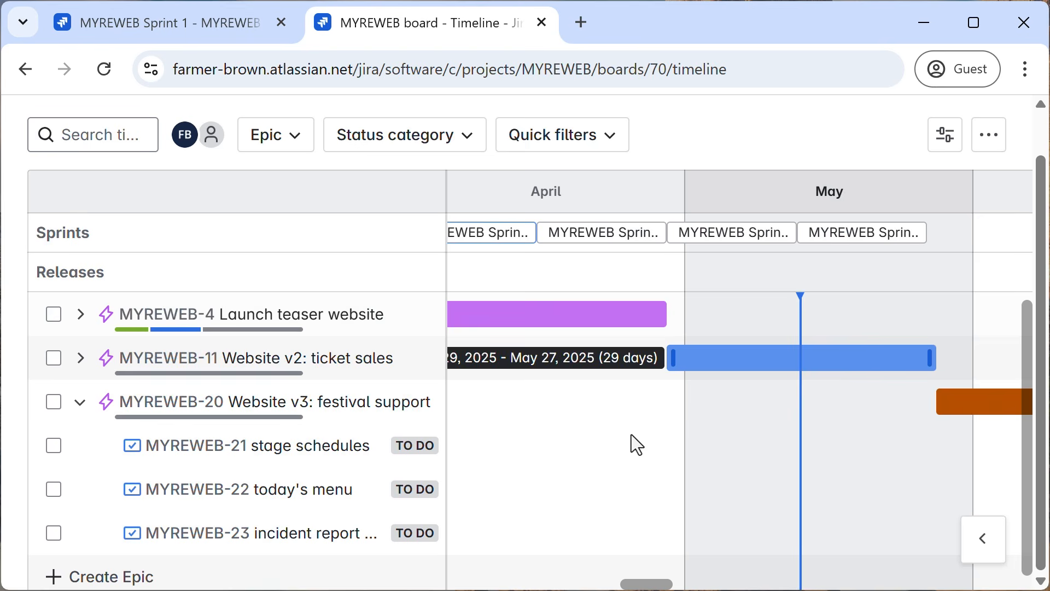
{"action": "left_click", "coordinate": [79, 406]}
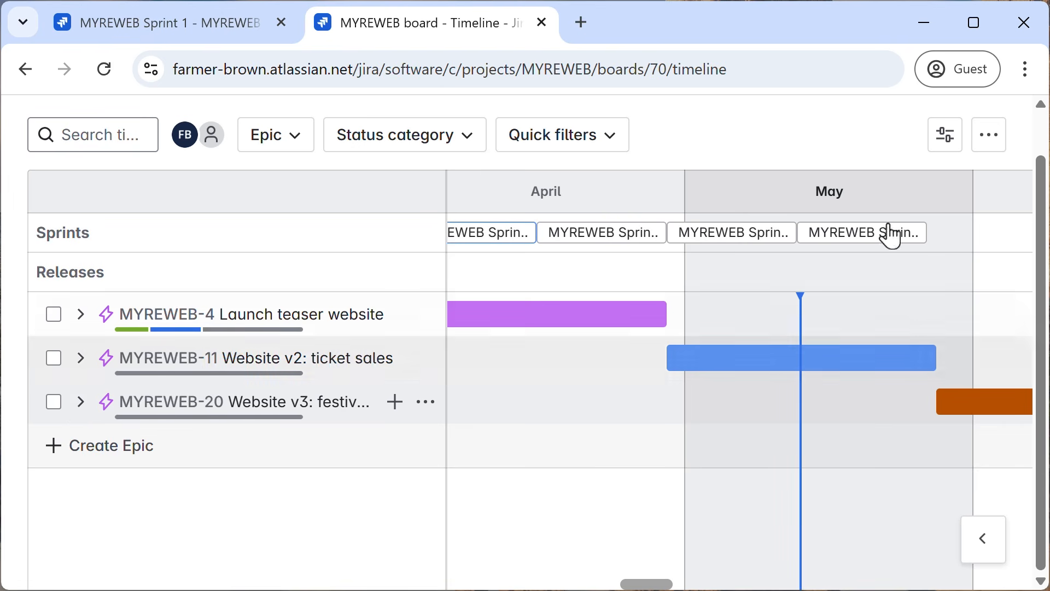
Show the MYREWEB board's backlog and review the work items listed below the sprints.
{"action": "scroll", "coordinate": [745, 250], "scroll_direction": "up", "scroll_amount": 2}
{"action": "left_click", "coordinate": [993, 134]}
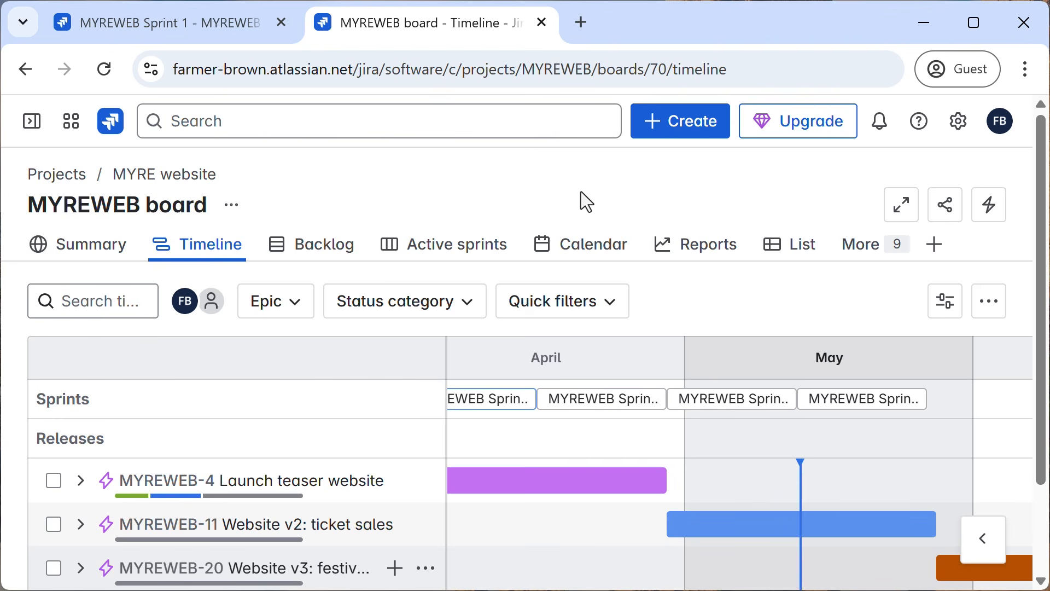
{"action": "left_click", "coordinate": [305, 249]}
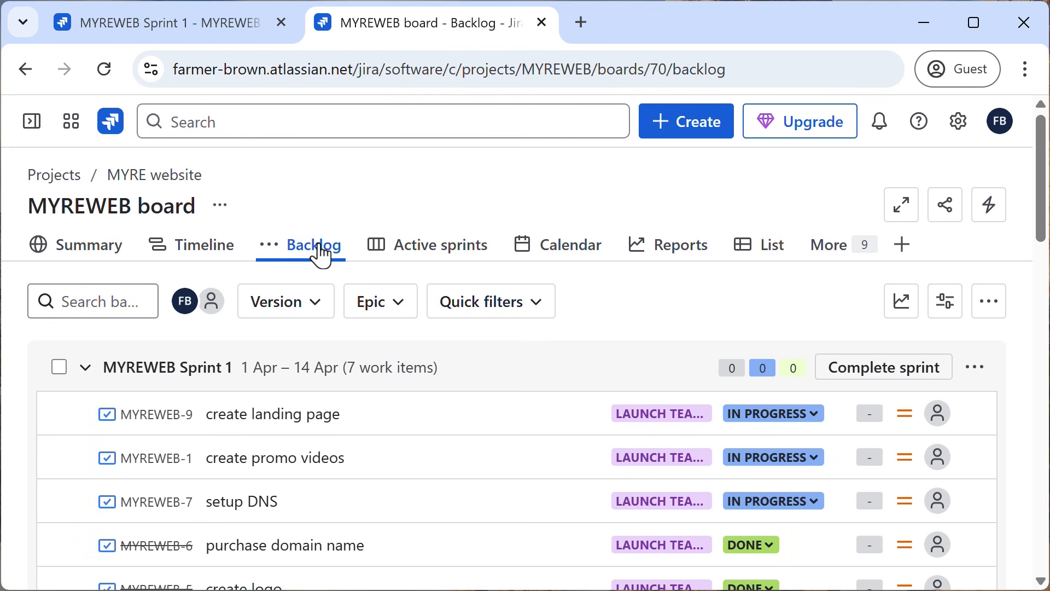
{"action": "scroll", "coordinate": [380, 496], "scroll_direction": "down", "scroll_amount": 15}
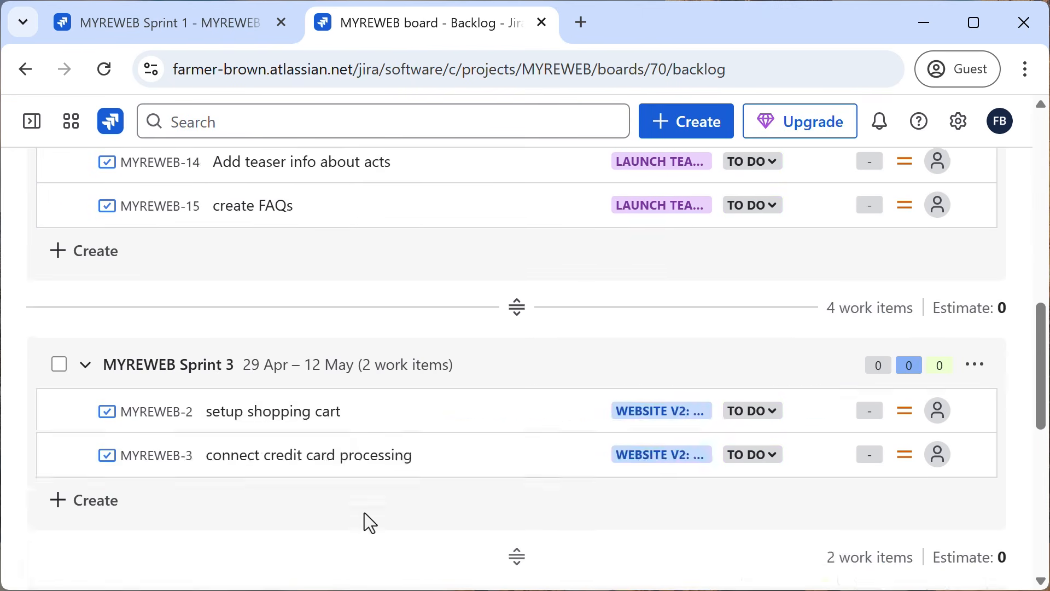
{"action": "scroll", "coordinate": [363, 518], "scroll_direction": "down", "scroll_amount": 3}
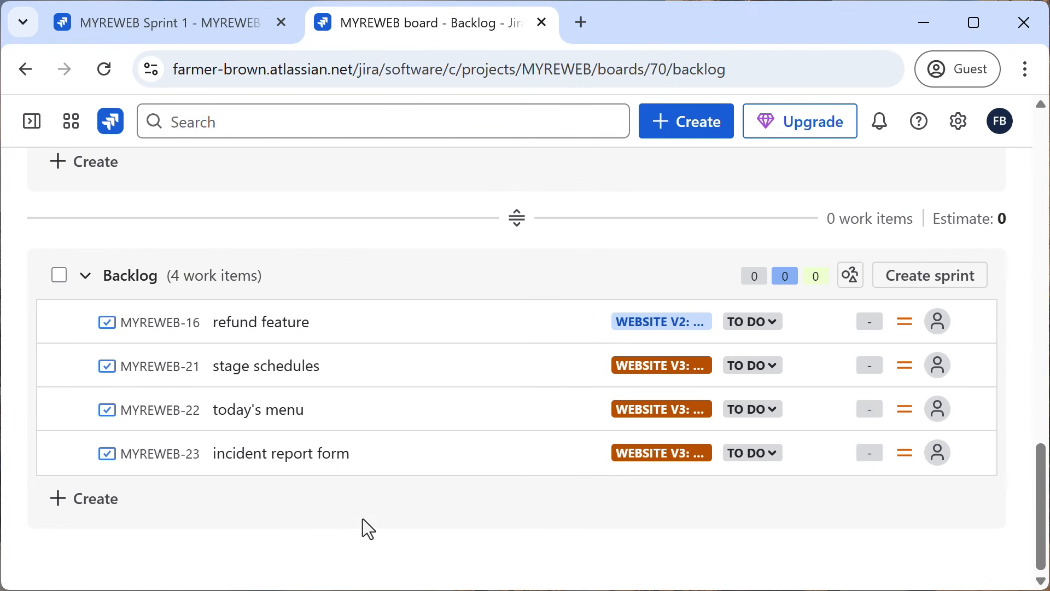
Create a work item named "Additional FAQs" at the end of the backlog list.
{"action": "left_click", "coordinate": [95, 501]}
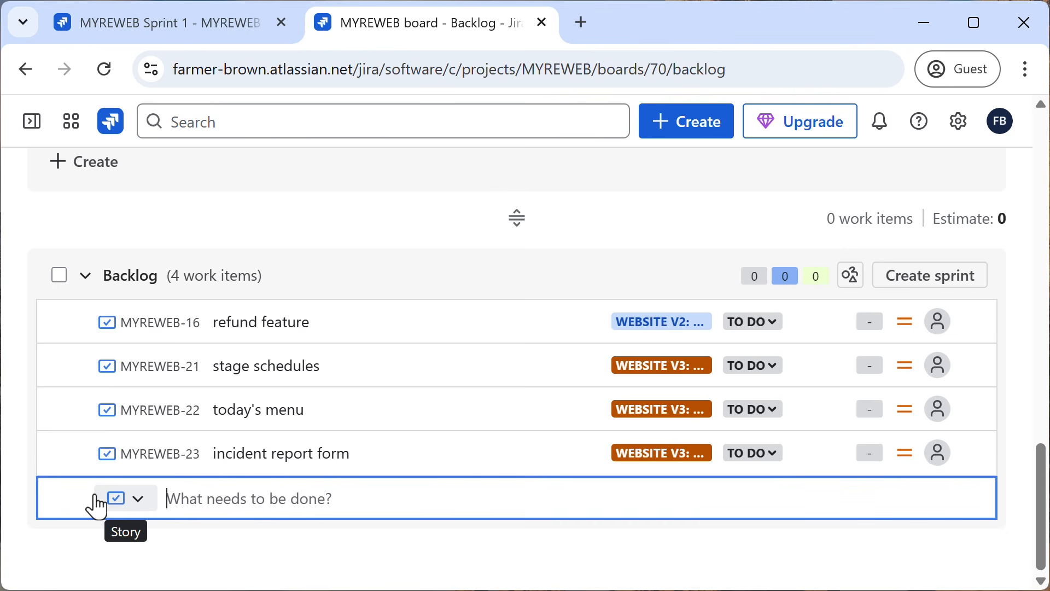
{"action": "type", "text": "Additin"}
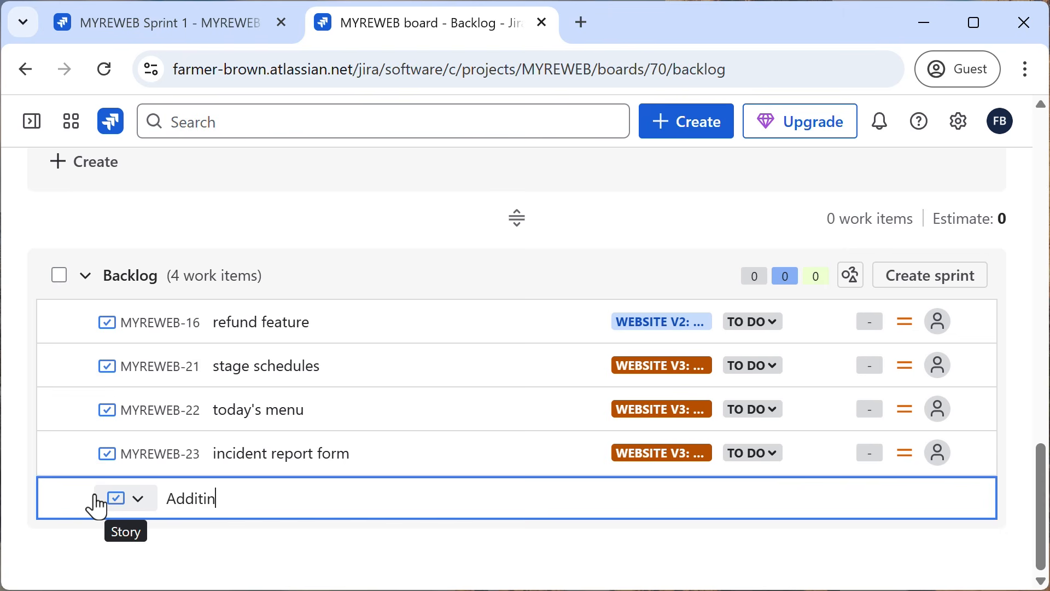
{"action": "type", "text": "a"}
{"action": "key", "text": "BackSpace"}
{"action": "key", "text": "BackSpace"}
{"action": "type", "text": "onal FAQs"}
{"action": "key", "text": "Return"}
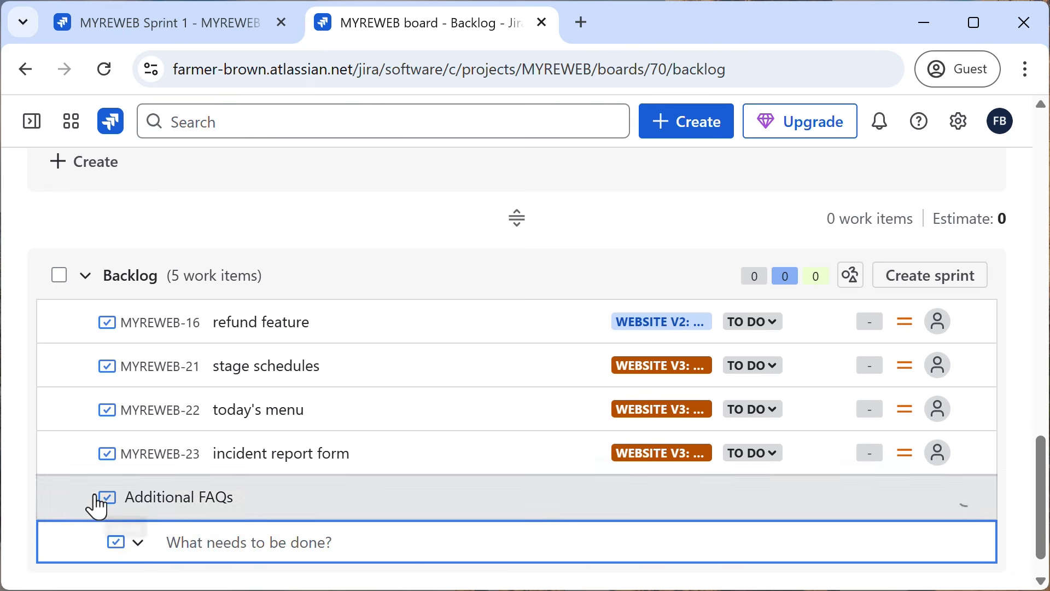
Assign the "Additional FAQs" work item to the "Website v3: festival support" epic.
{"action": "mouse_move", "coordinate": [659, 499]}
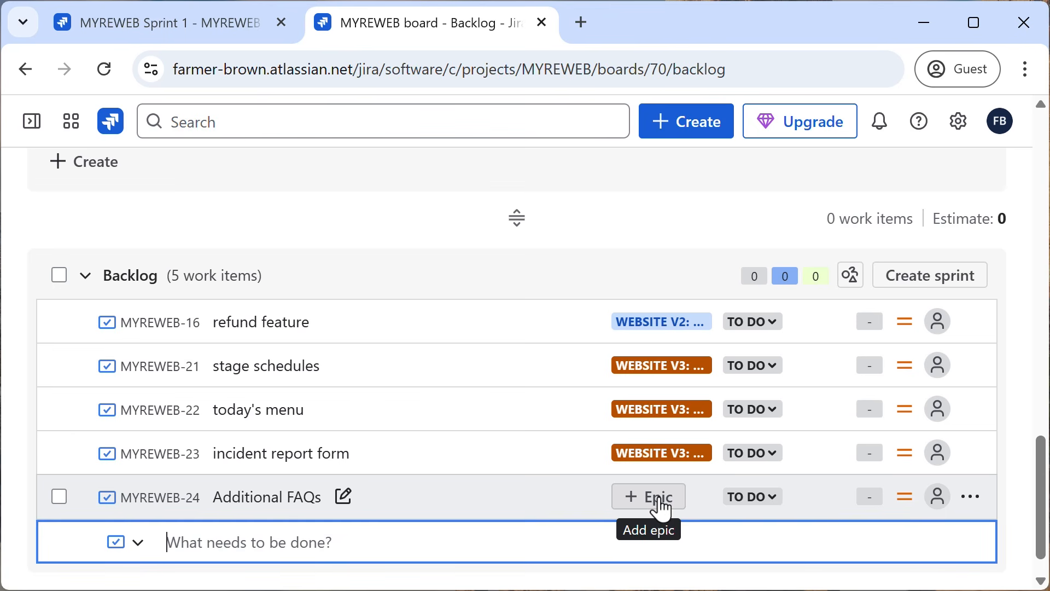
{"action": "left_click", "coordinate": [659, 498]}
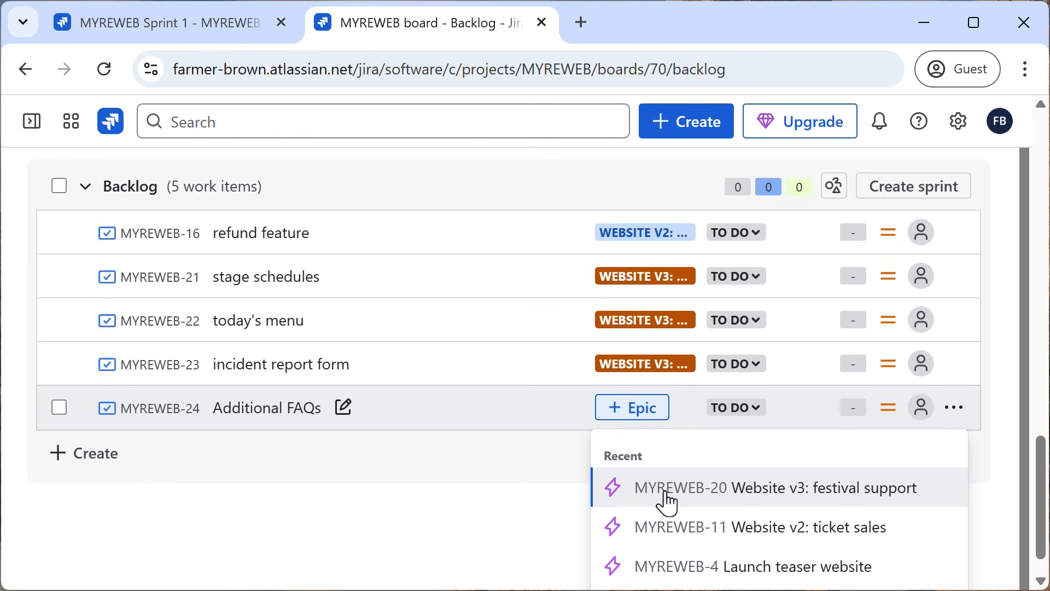
{"action": "left_click", "coordinate": [682, 498]}
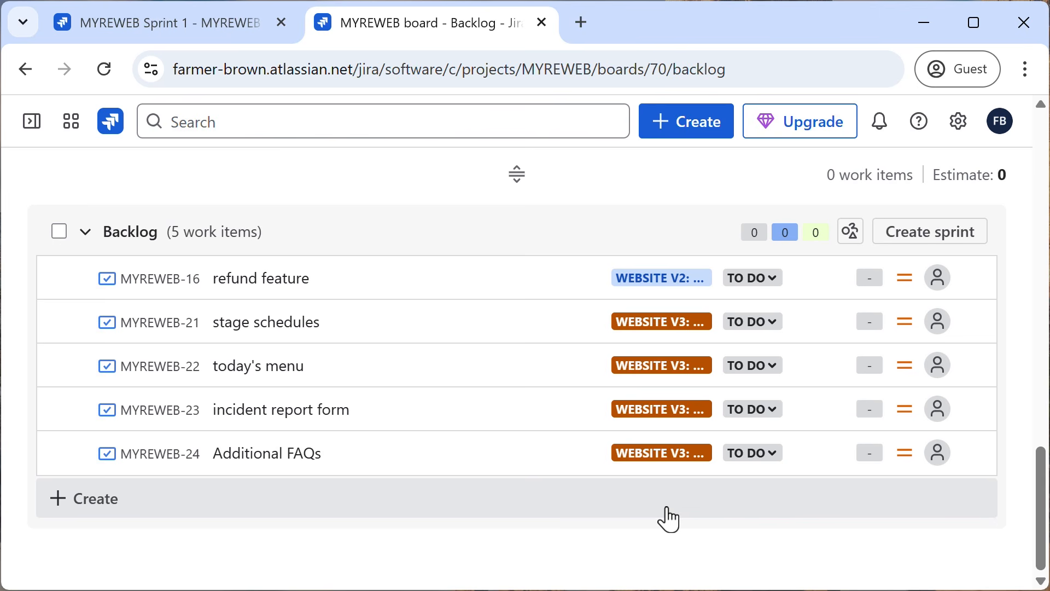
Review the details of "Additional FAQs", including its parent epic, and return to the board's timeline.
{"action": "left_click", "coordinate": [164, 458]}
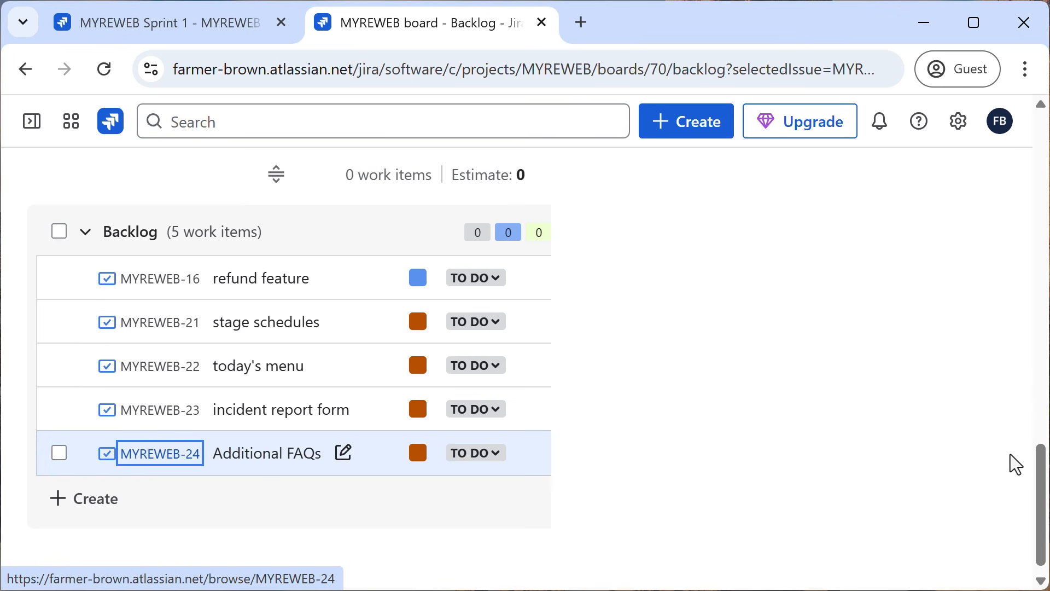
{"action": "left_click_drag", "start_coordinate": [1043, 478], "coordinate": [912, 321]}
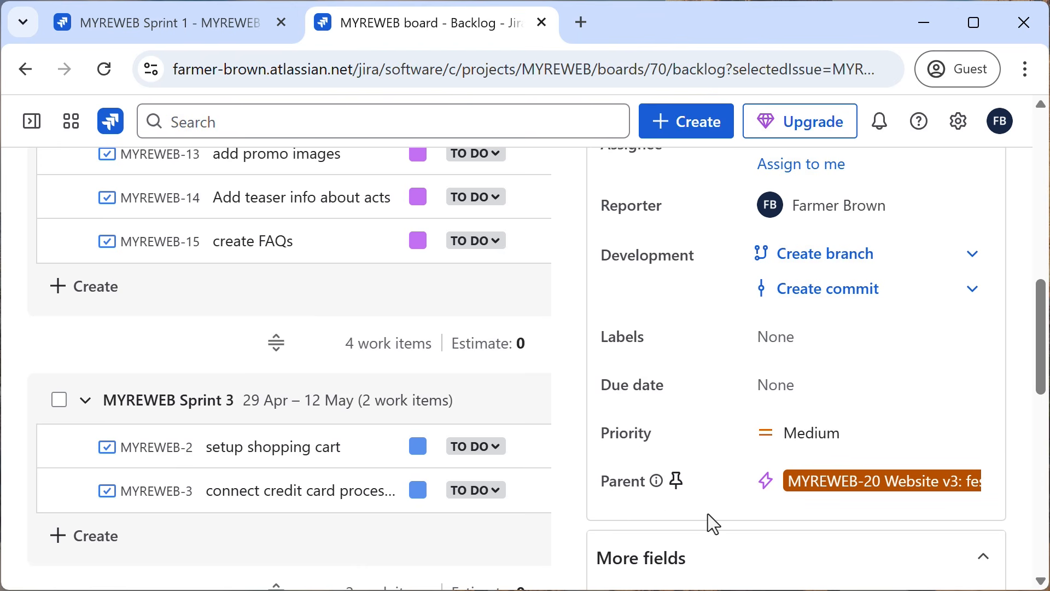
{"action": "scroll", "coordinate": [548, 399], "scroll_direction": "up", "scroll_amount": 10}
{"action": "scroll", "coordinate": [548, 398], "scroll_direction": "up", "scroll_amount": 3}
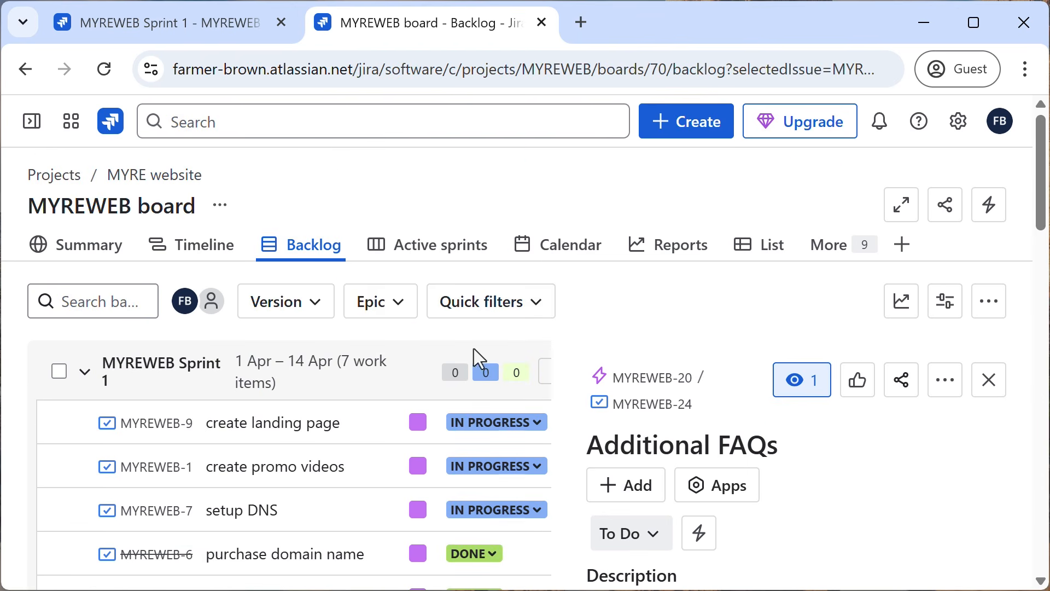
{"action": "left_click", "coordinate": [212, 252]}
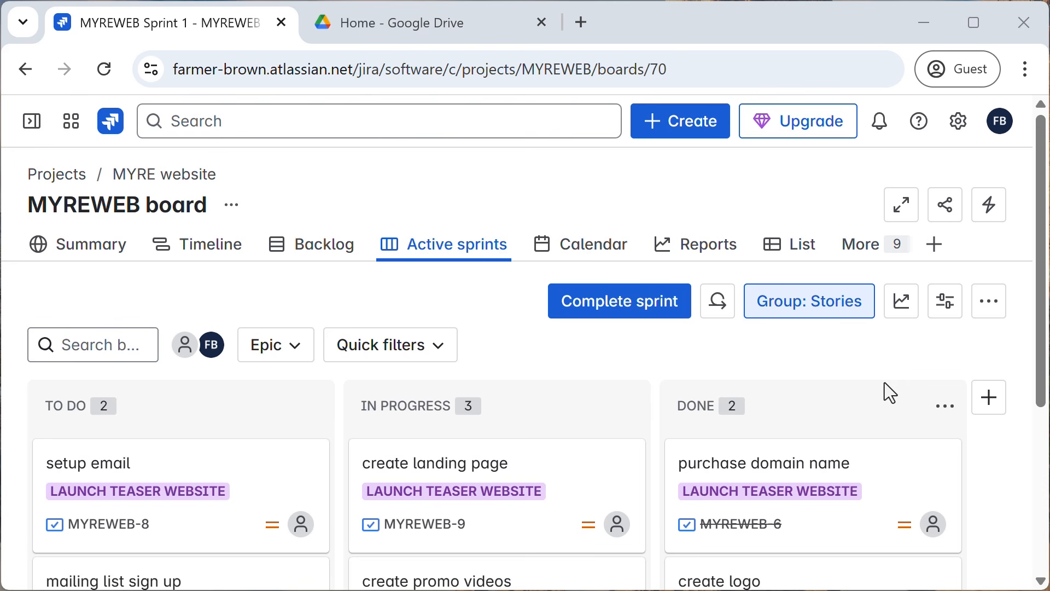
Show all work of the MYREWEB board and look at its filter as a JQL query before returning to basic filtering.
{"action": "left_click", "coordinate": [860, 255]}
{"action": "left_click", "coordinate": [722, 395]}
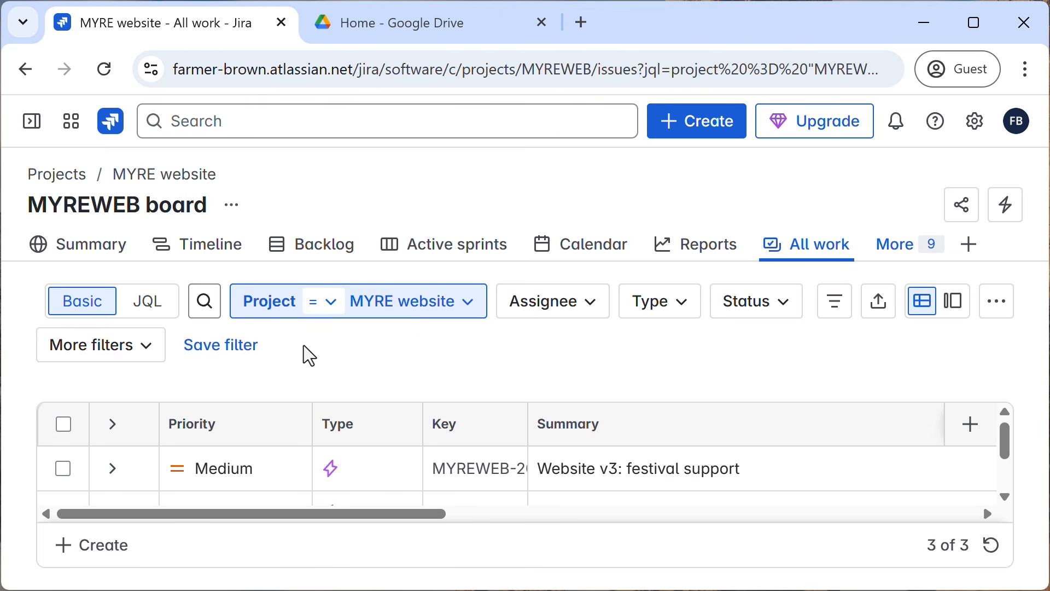
{"action": "left_click", "coordinate": [149, 307]}
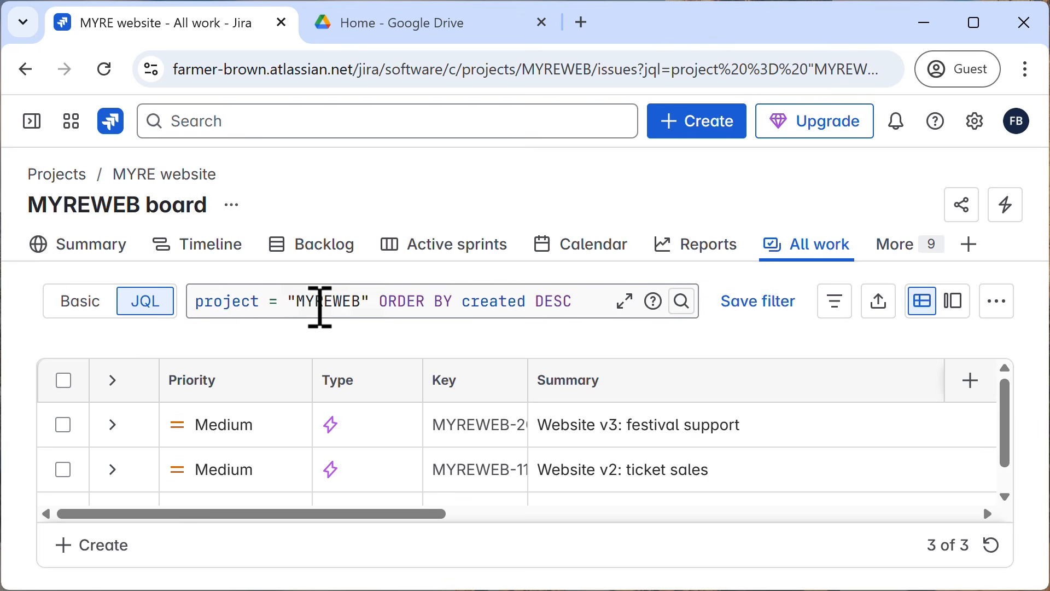
{"action": "left_click", "coordinate": [90, 310]}
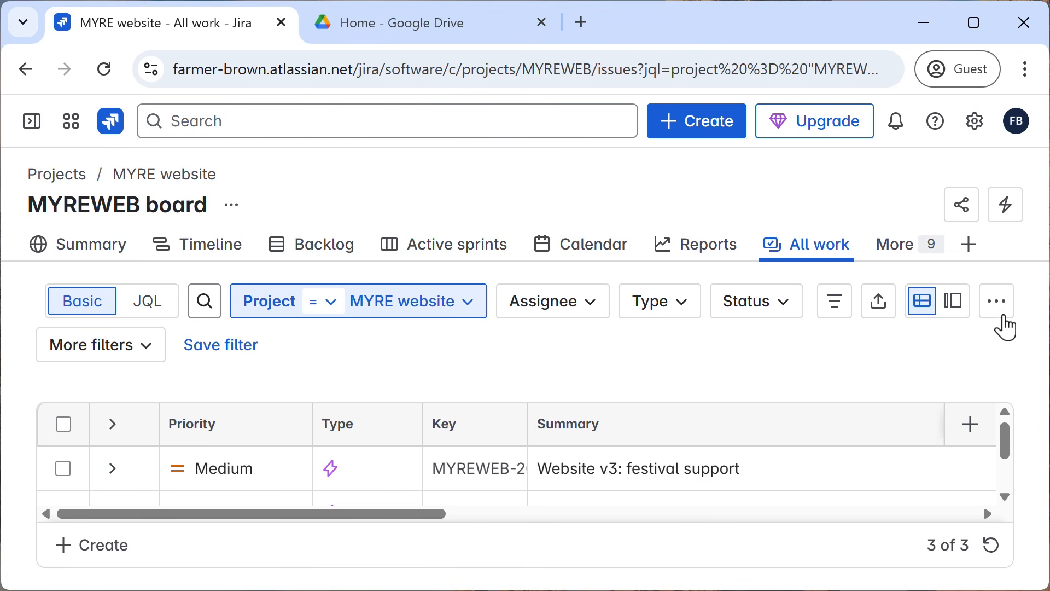
Begin a CSV import of work items and check the CSV file's contents in Google Drive before returning to the import setup.
{"action": "left_click", "coordinate": [1003, 316]}
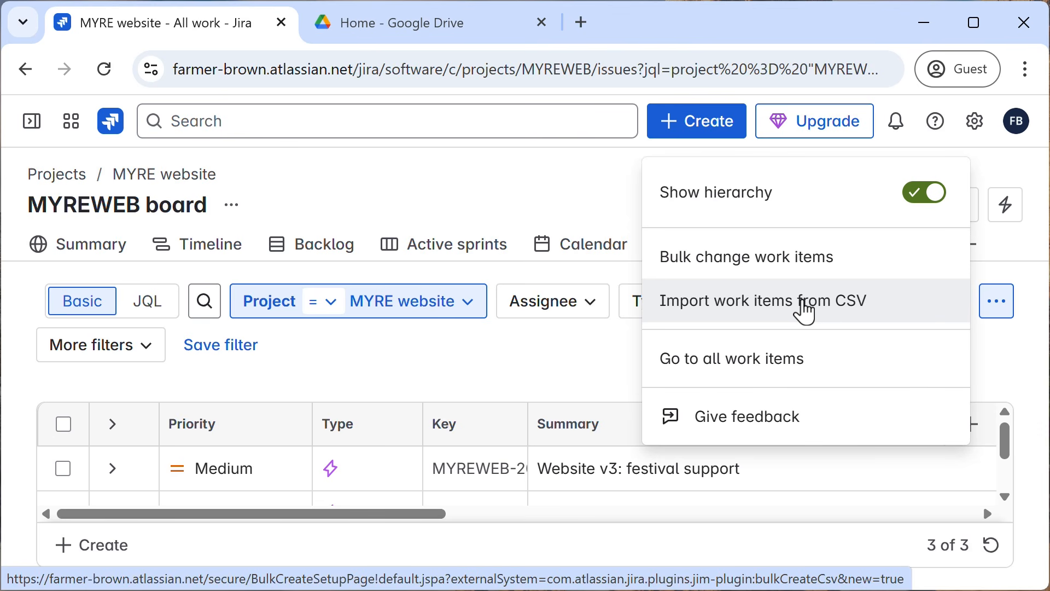
{"action": "left_click", "coordinate": [805, 311]}
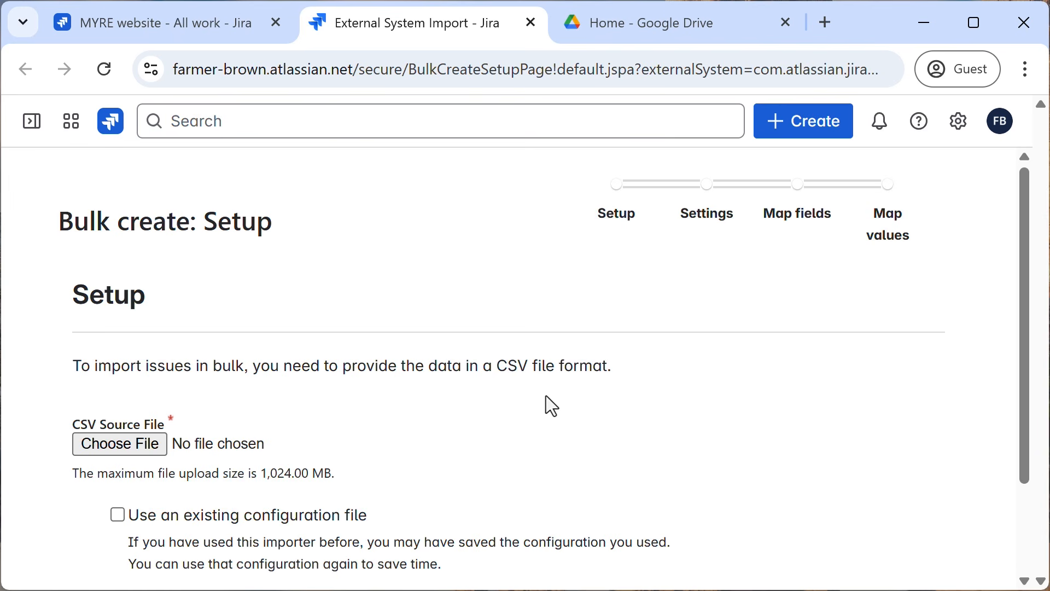
{"action": "left_click", "coordinate": [623, 29]}
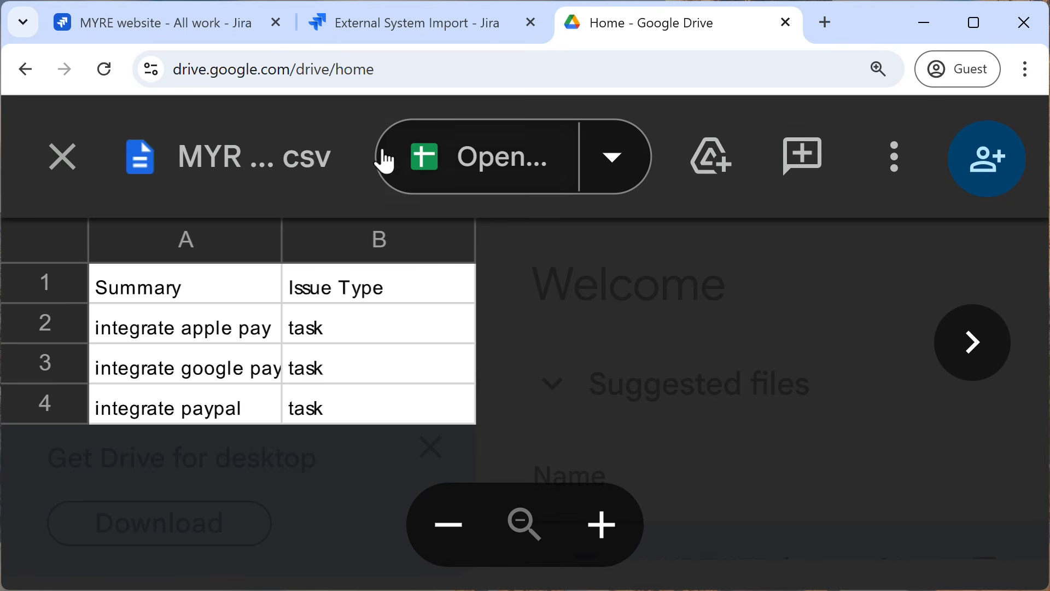
{"action": "left_click", "coordinate": [408, 33]}
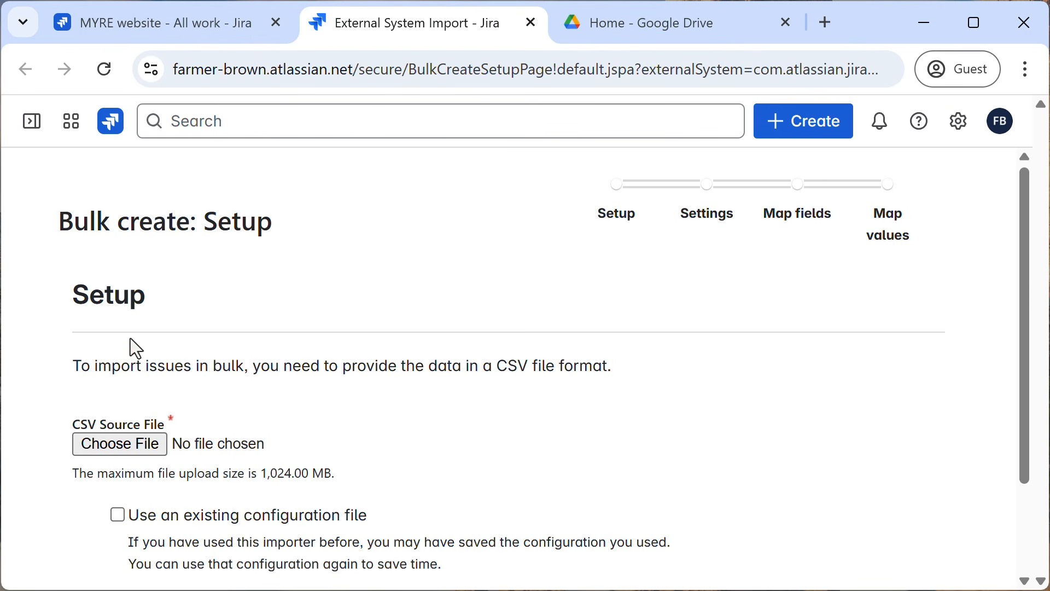
Use MYREWEB_issues_01.csv as the CSV source file and continue to the import settings.
{"action": "left_click", "coordinate": [121, 456]}
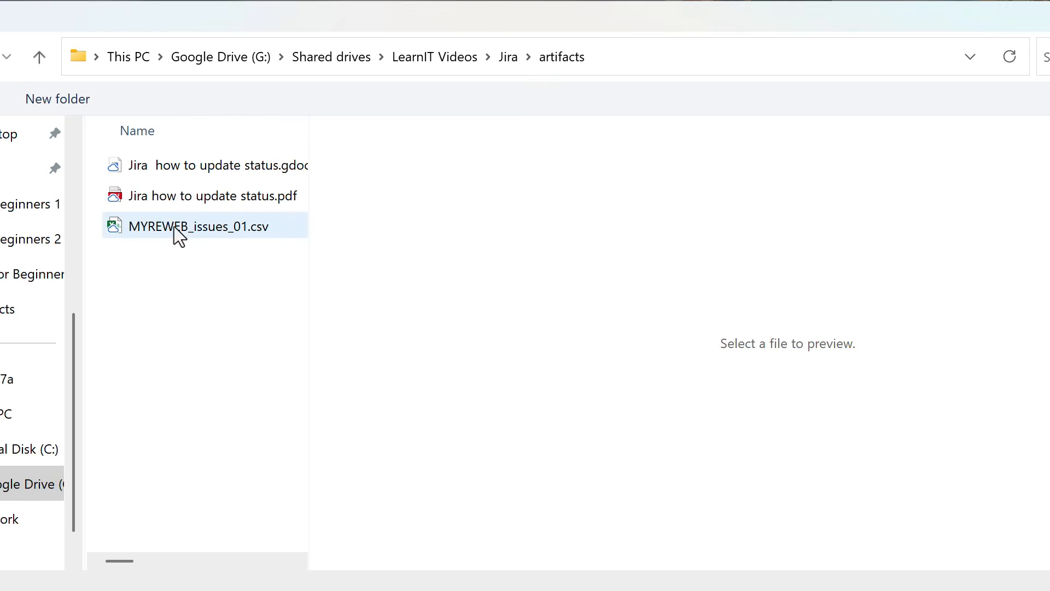
{"action": "left_click", "coordinate": [171, 226]}
{"action": "double_click", "coordinate": [172, 226]}
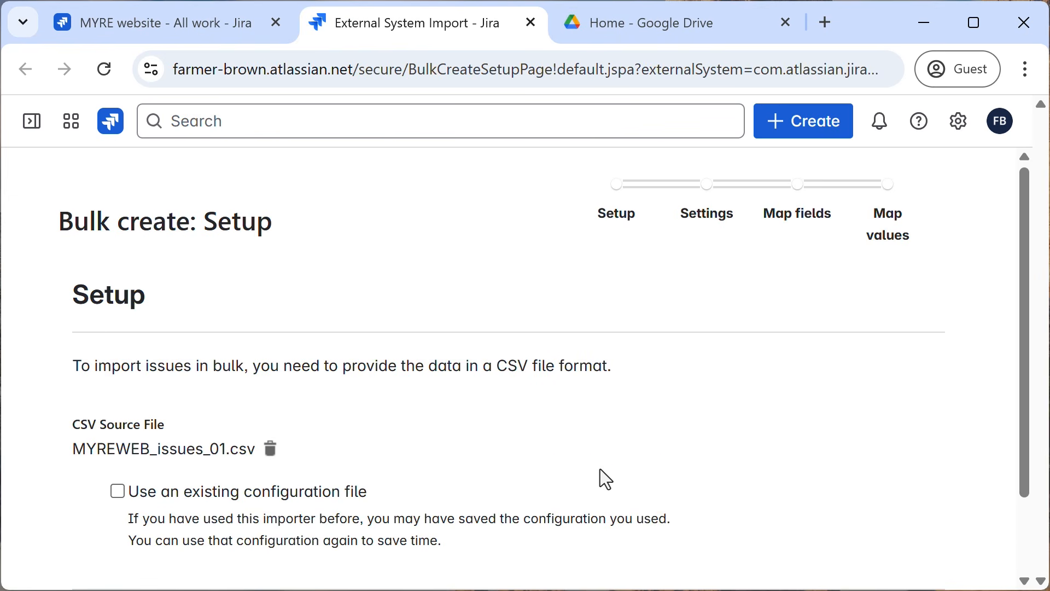
{"action": "scroll", "coordinate": [571, 459], "scroll_direction": "down", "scroll_amount": 2}
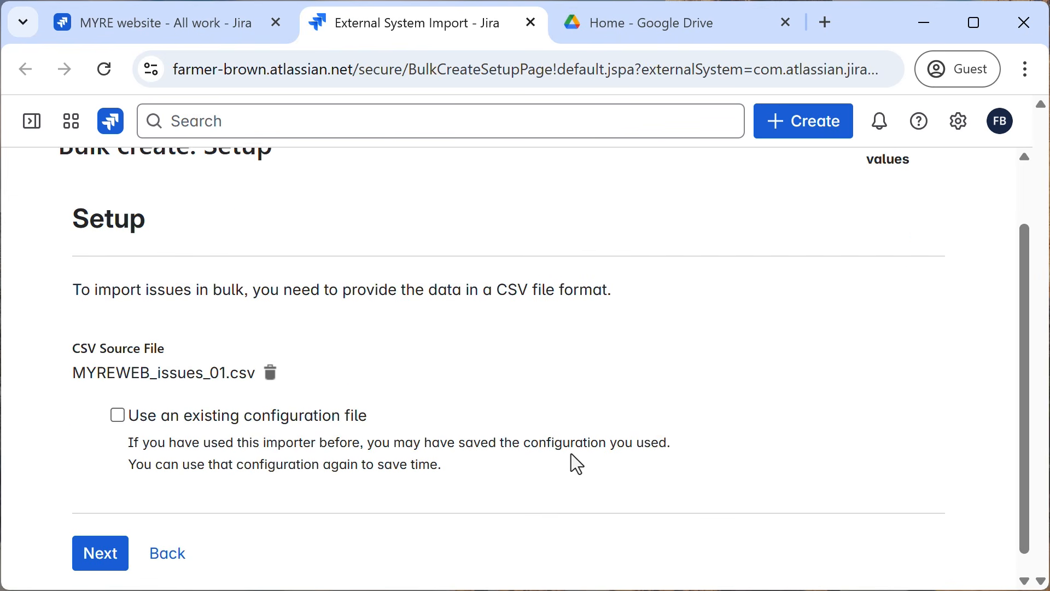
{"action": "left_click", "coordinate": [104, 540]}
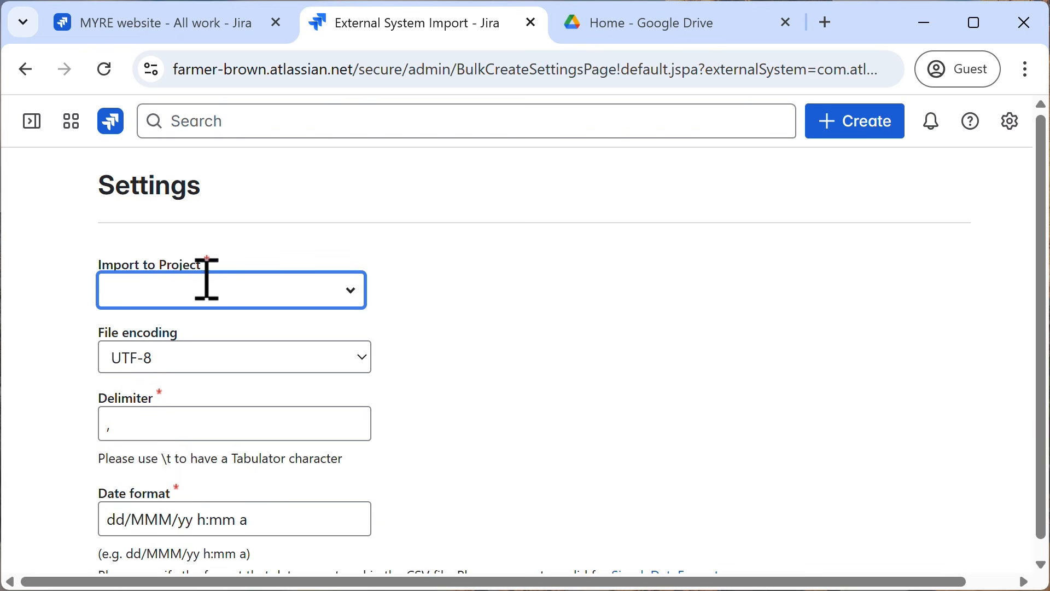
Set MYRE website as the project to import into and continue to the field mapping.
{"action": "left_click", "coordinate": [325, 299]}
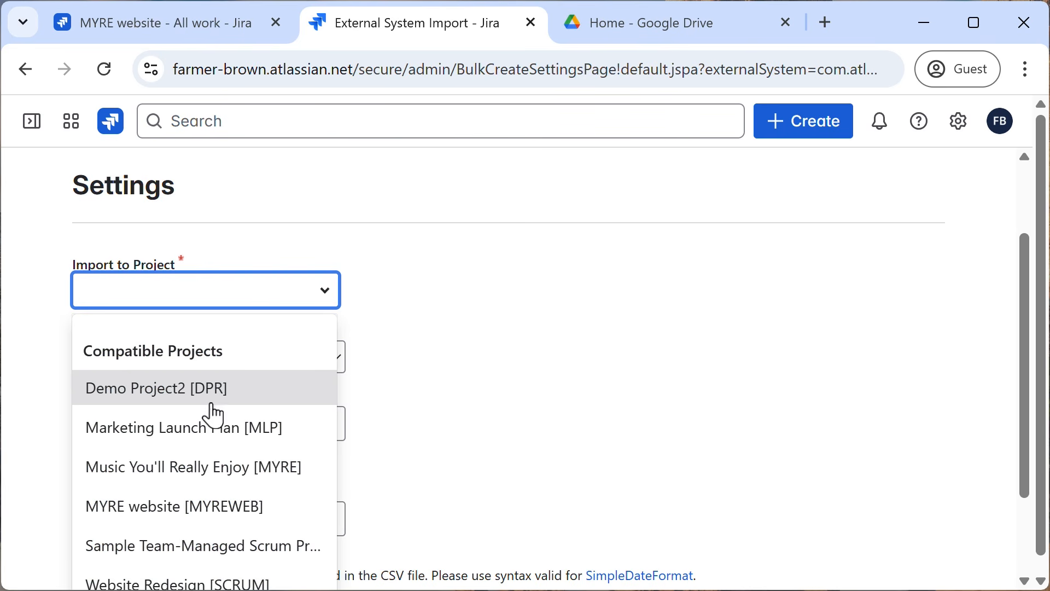
{"action": "left_click", "coordinate": [194, 507]}
{"action": "left_click", "coordinate": [499, 417]}
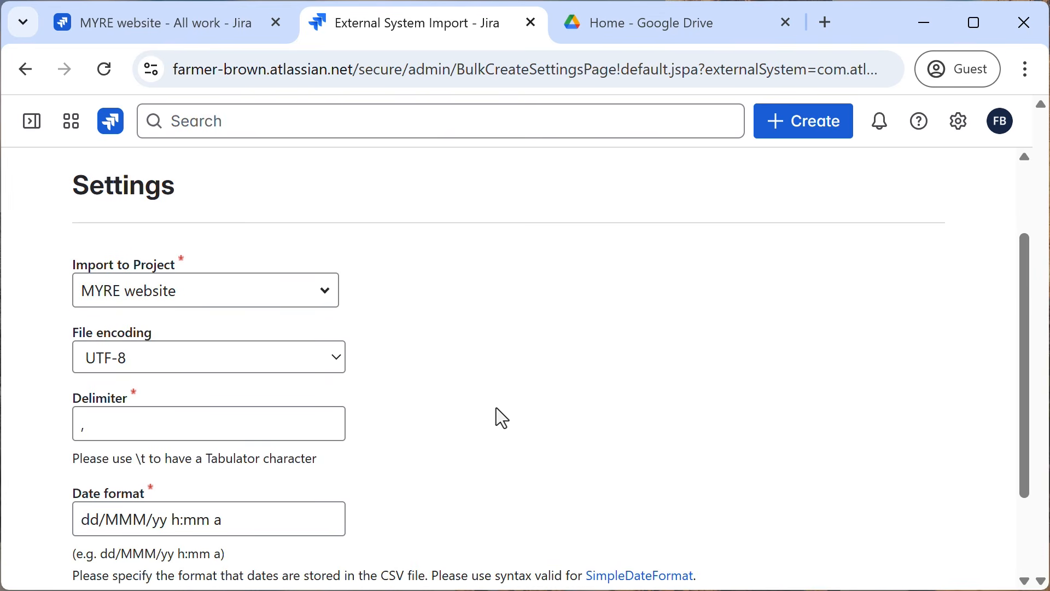
{"action": "scroll", "coordinate": [499, 418], "scroll_direction": "down", "scroll_amount": 2}
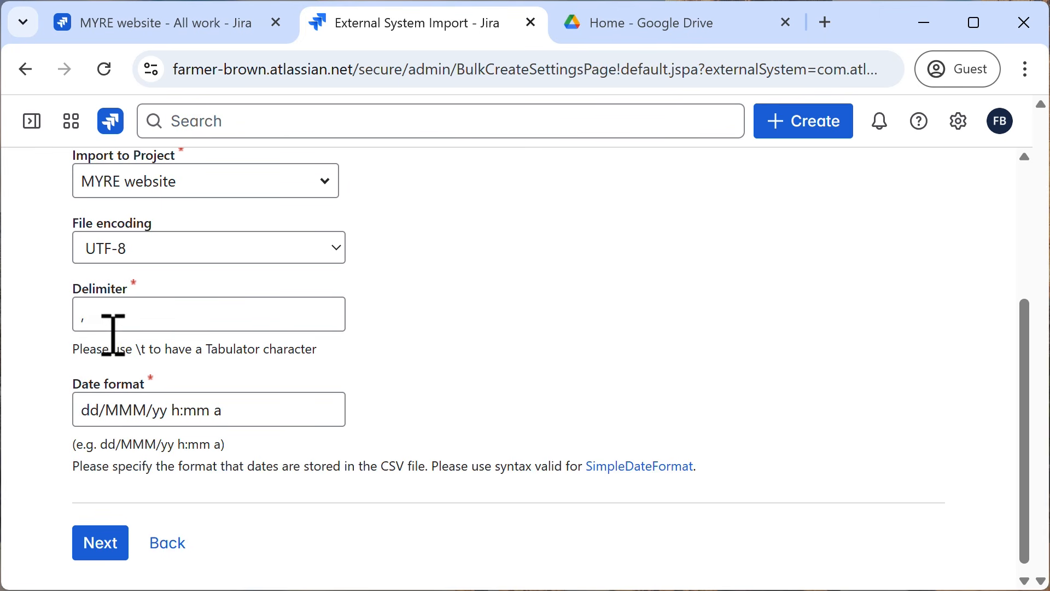
{"action": "left_click", "coordinate": [102, 544]}
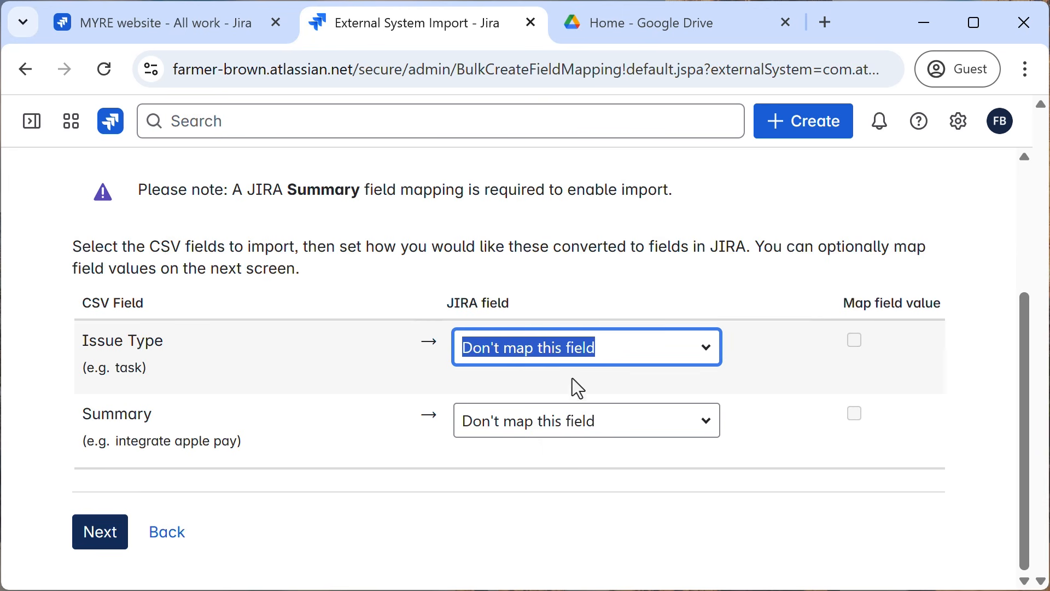
Map the CSV field Issue Type to the Jira field Issue Type.
{"action": "left_click", "coordinate": [592, 353]}
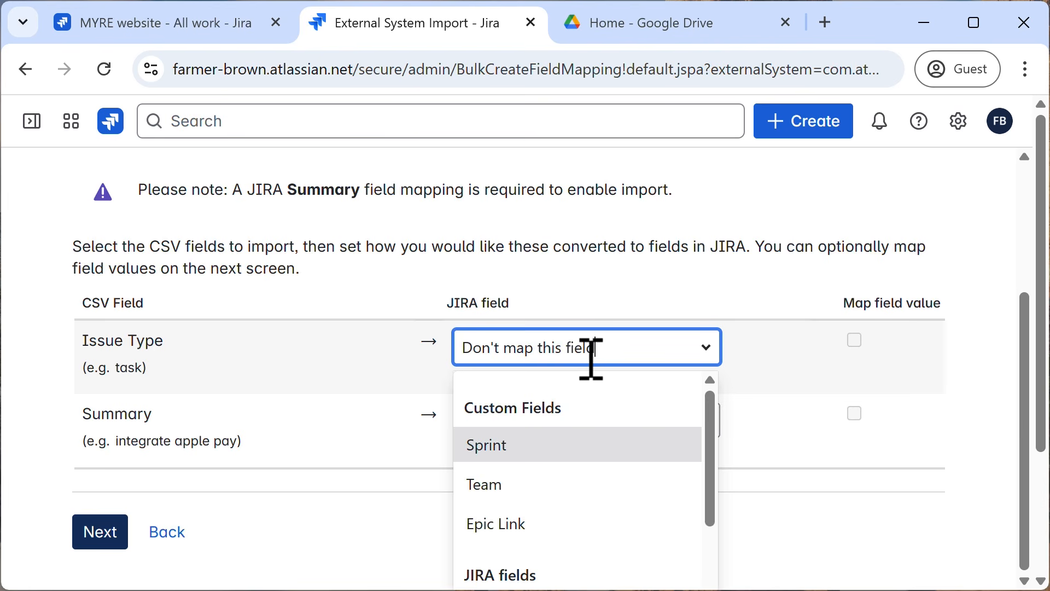
{"action": "type", "text": "iss"}
{"action": "key", "text": "BackSpace"}
{"action": "key", "text": "BackSpace"}
{"action": "key", "text": "BackSpace"}
{"action": "key", "text": "BackSpace"}
{"action": "key", "text": "BackSpace"}
{"action": "key", "text": "BackSpace"}
{"action": "key", "text": "BackSpace"}
{"action": "key", "text": "BackSpace"}
{"action": "key", "text": "BackSpace"}
{"action": "key", "text": "BackSpace"}
{"action": "key", "text": "BackSpace"}
{"action": "key", "text": "BackSpace"}
{"action": "key", "text": "BackSpace"}
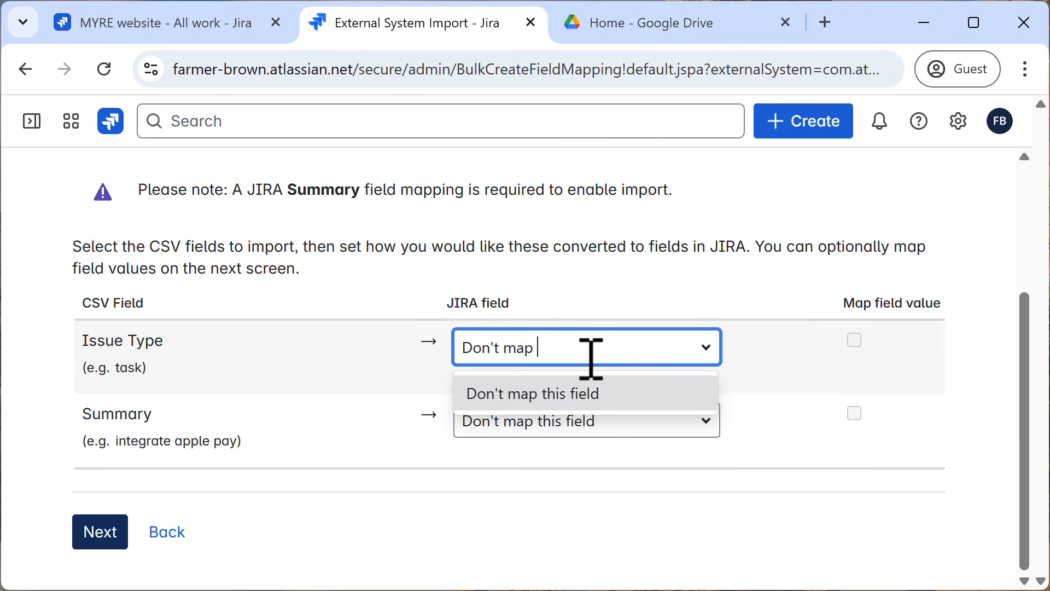
{"action": "key", "text": "BackSpace"}
{"action": "key", "text": "BackSpace"}
{"action": "key", "text": "BackSpace"}
{"action": "key", "text": "BackSpace"}
{"action": "key", "text": "BackSpace"}
{"action": "key", "text": "BackSpace"}
{"action": "key", "text": "BackSpace"}
{"action": "key", "text": "BackSpace"}
{"action": "key", "text": "BackSpace"}
{"action": "key", "text": "BackSpace"}
{"action": "type", "text": "iss"}
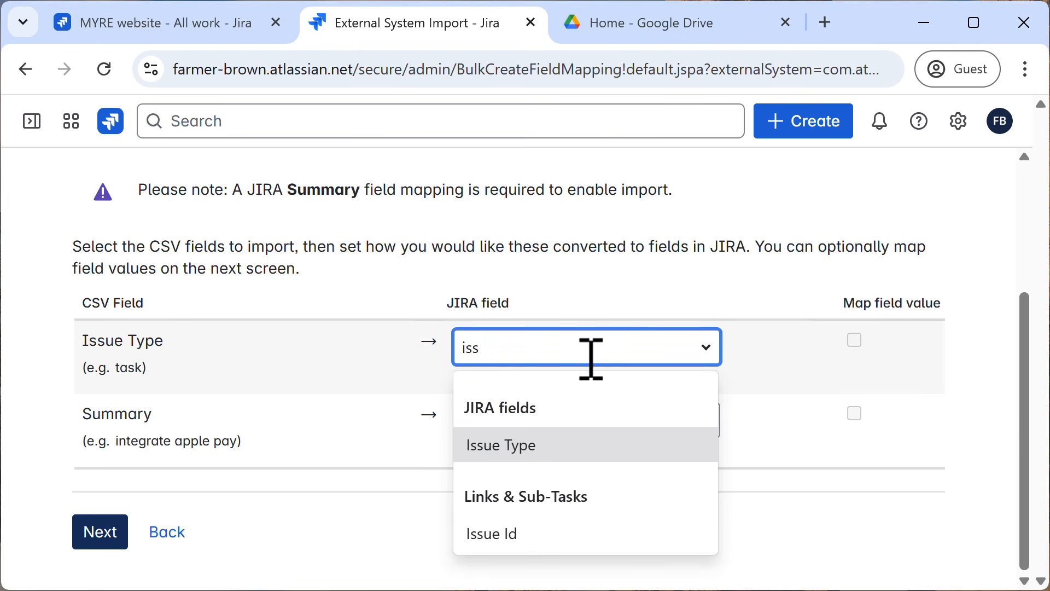
{"action": "left_click", "coordinate": [509, 448]}
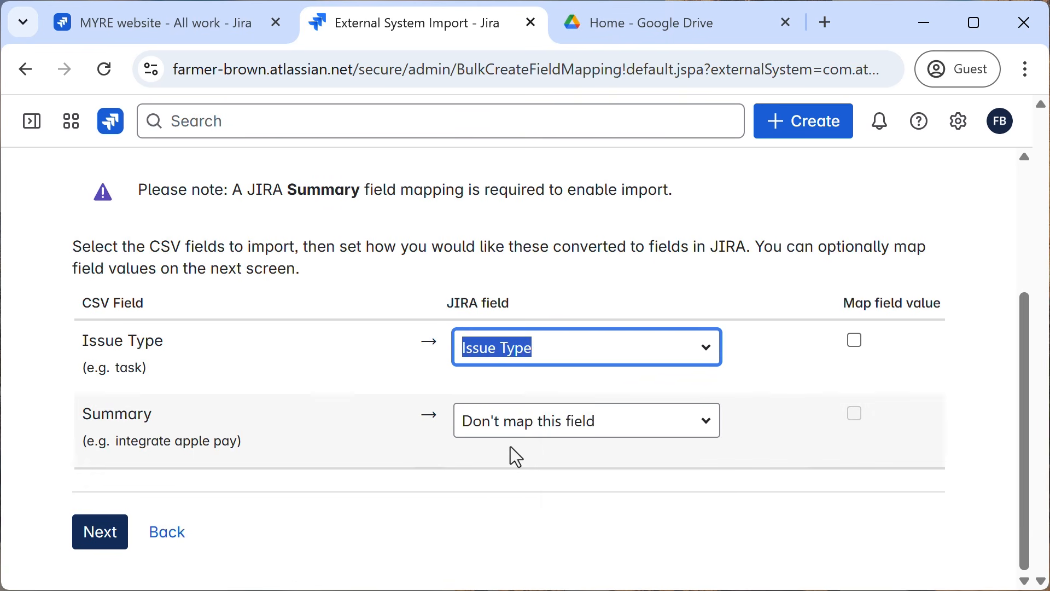
Map the CSV field Summary to the Jira field Summary and run the import.
{"action": "left_click", "coordinate": [516, 424]}
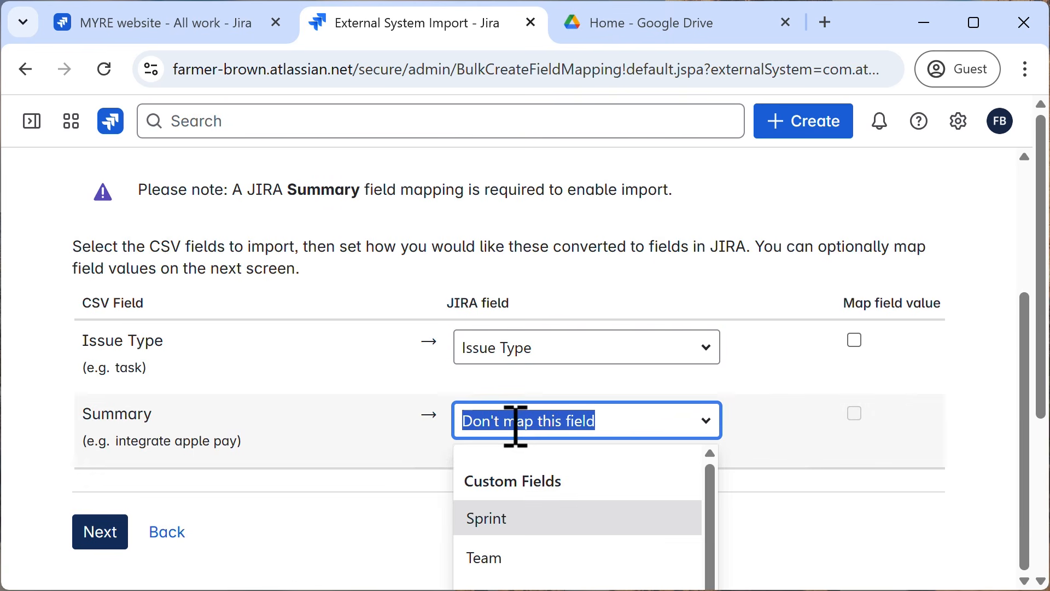
{"action": "type", "text": "summ"}
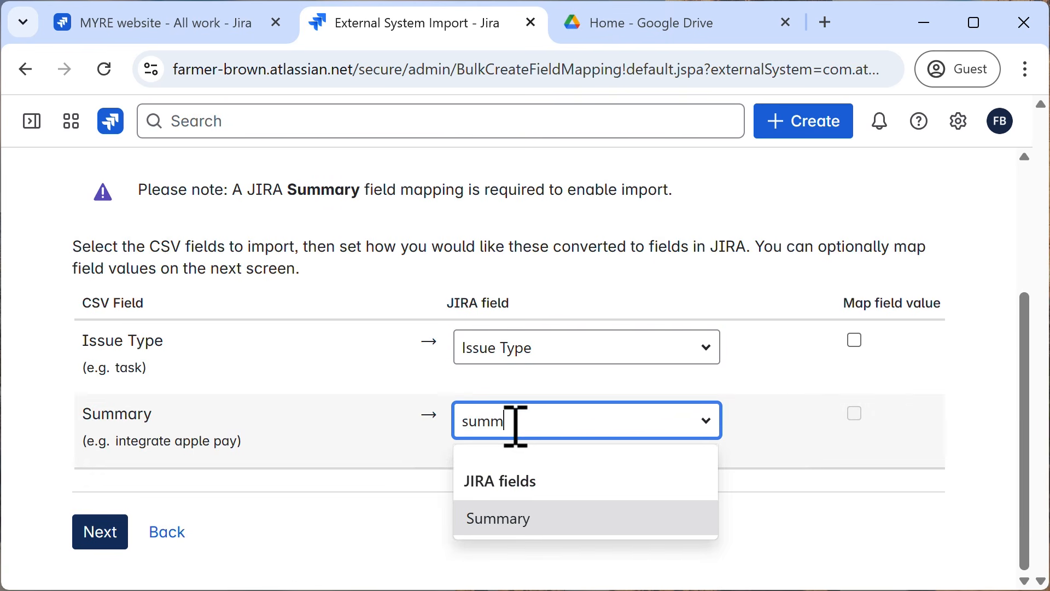
{"action": "left_click", "coordinate": [519, 525]}
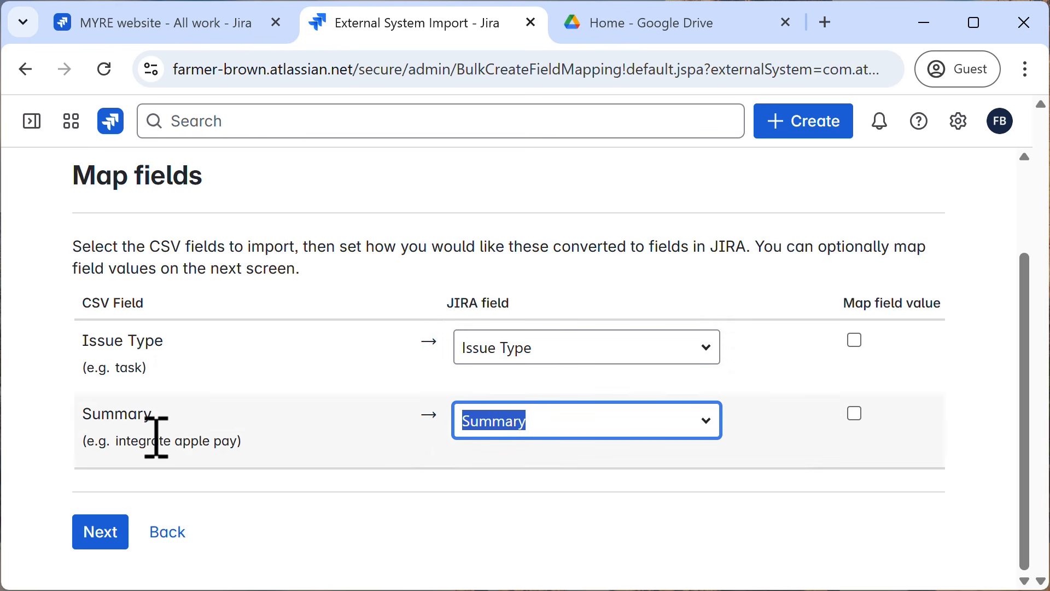
{"action": "left_click", "coordinate": [465, 518]}
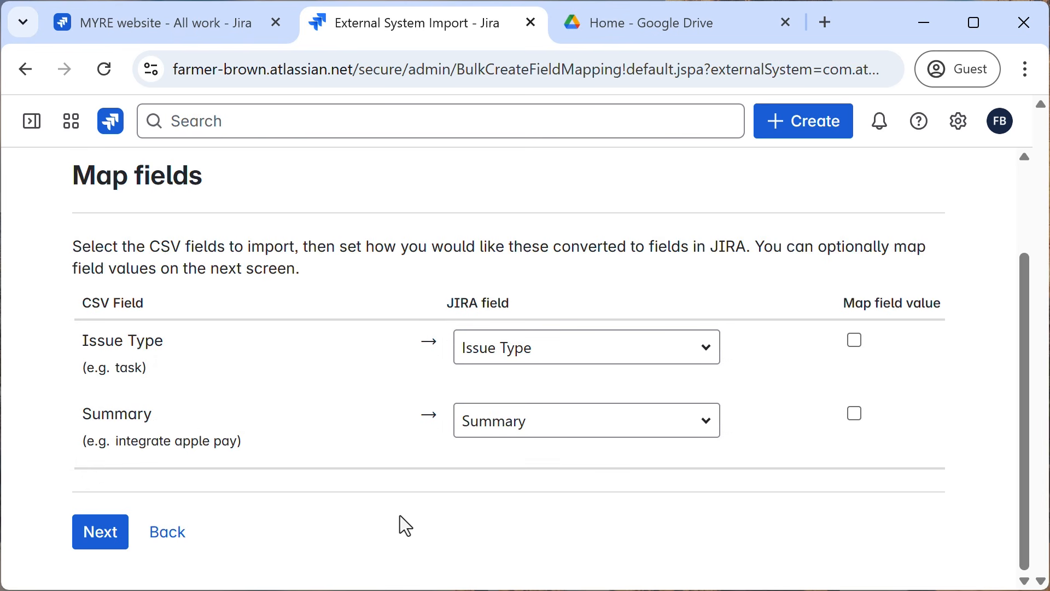
{"action": "left_click", "coordinate": [101, 542]}
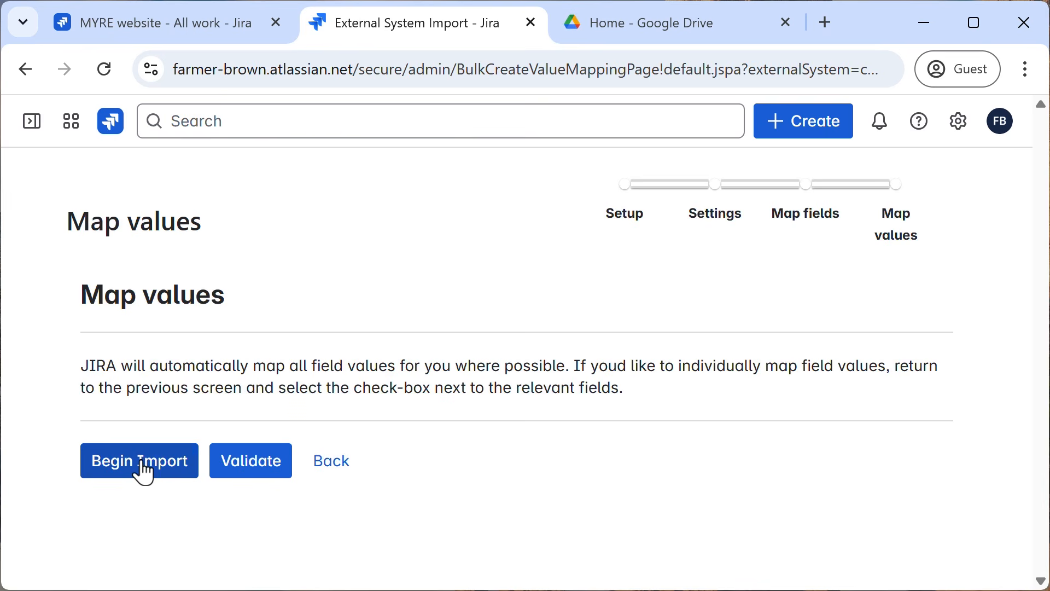
{"action": "left_click", "coordinate": [141, 463]}
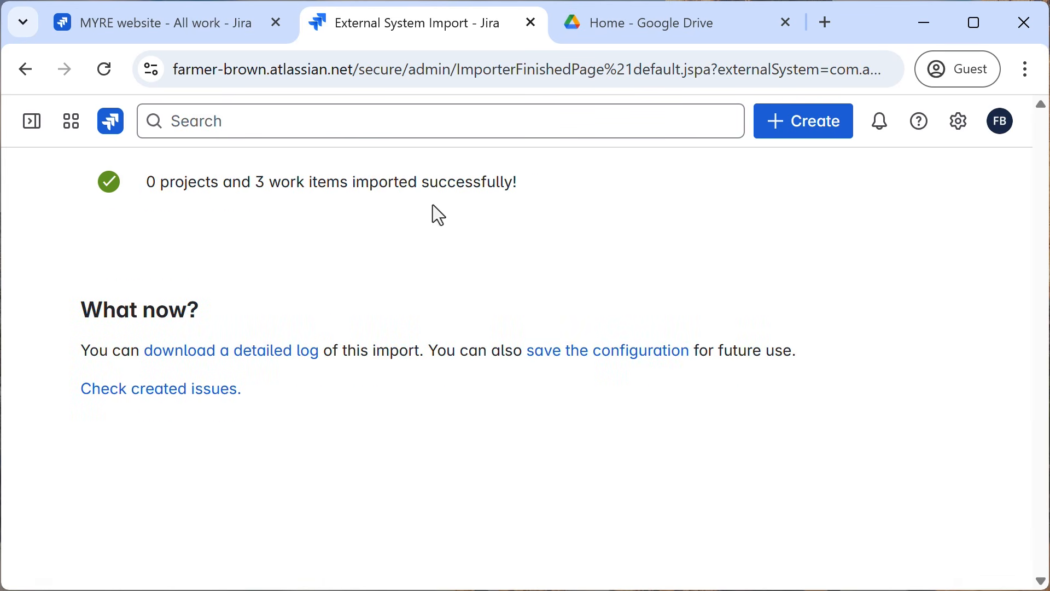
Open the work items created by the CSV import and examine their fields and the issue key range in the JQL query.
{"action": "left_click", "coordinate": [177, 389]}
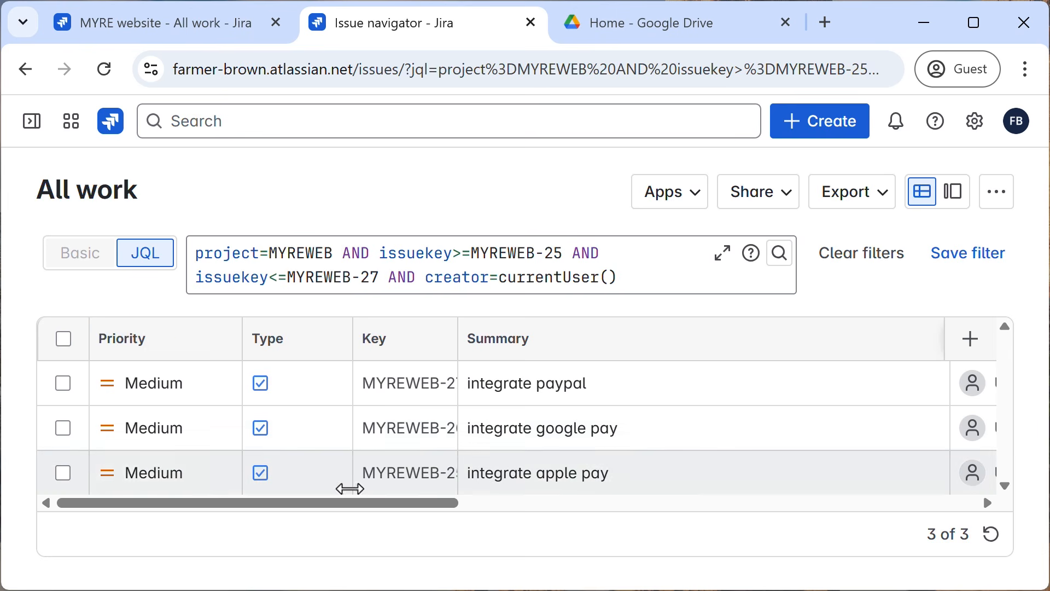
{"action": "left_click_drag", "start_coordinate": [356, 504], "coordinate": [565, 514]}
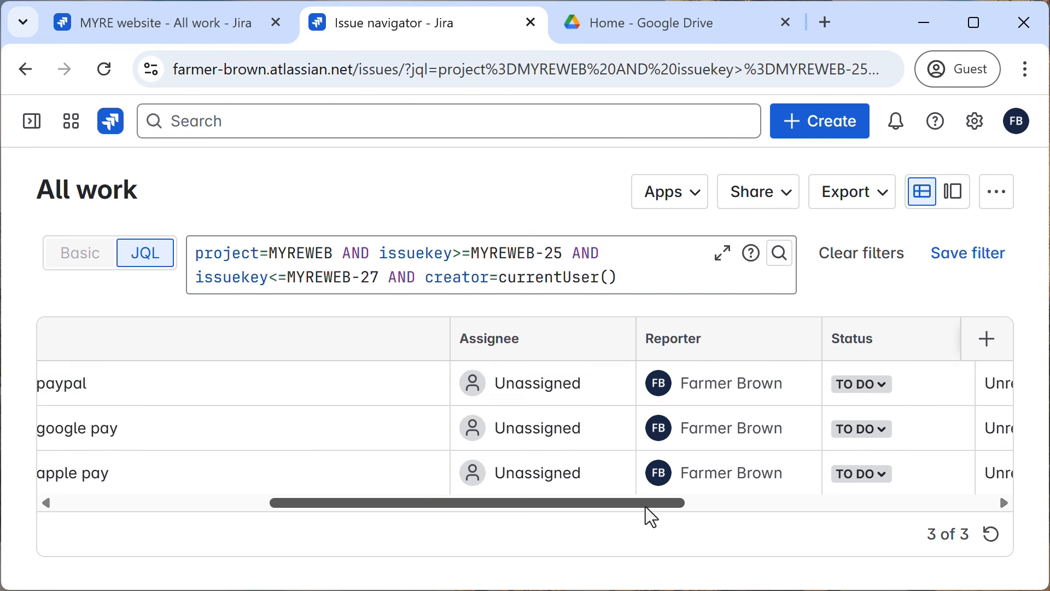
{"action": "left_click_drag", "start_coordinate": [645, 503], "coordinate": [134, 512]}
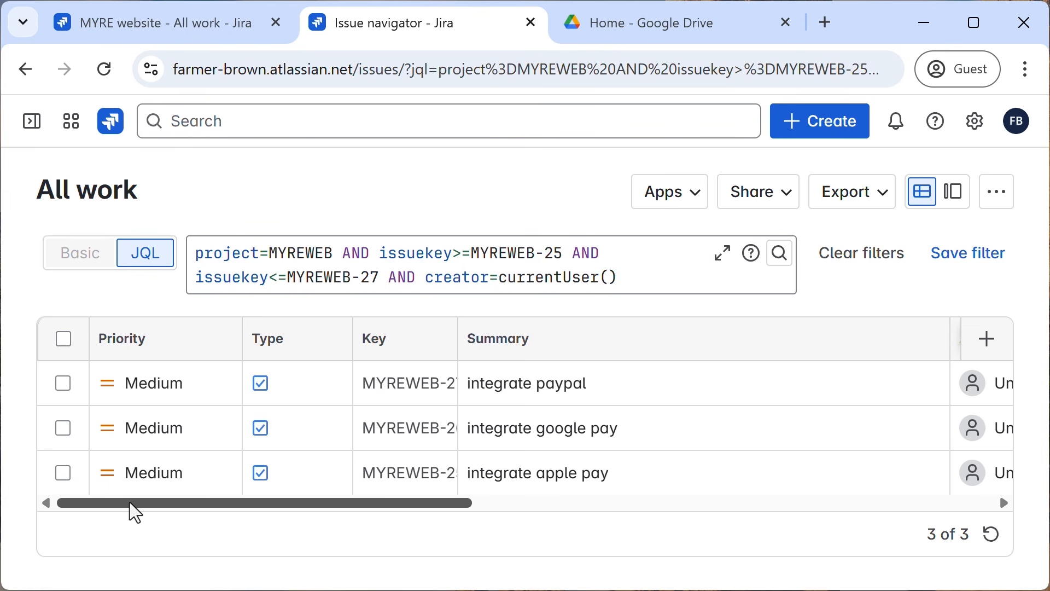
{"action": "left_click_drag", "start_coordinate": [130, 504], "coordinate": [148, 520]}
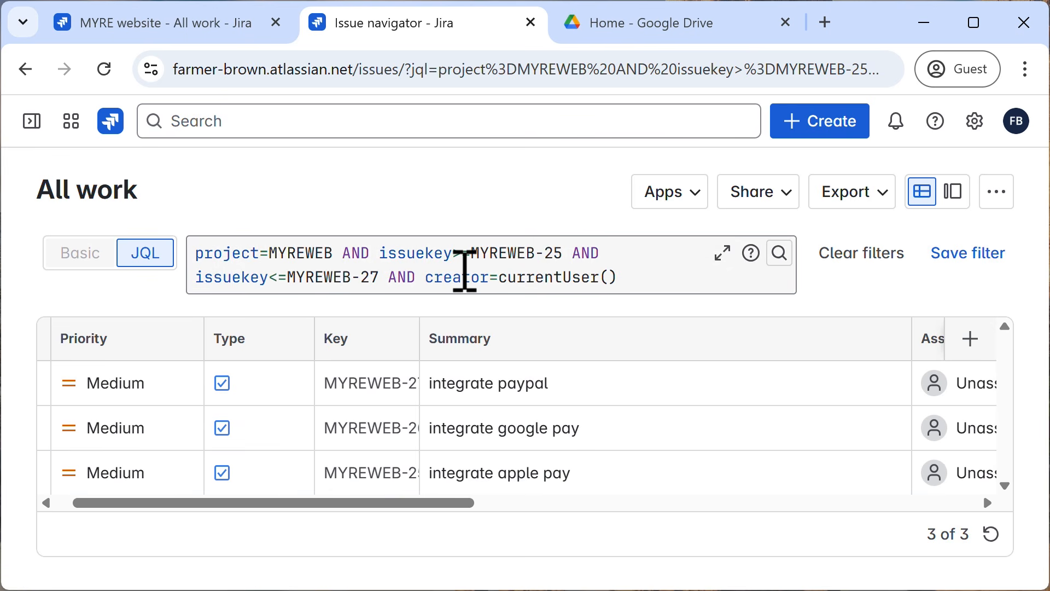
{"action": "left_click", "coordinate": [382, 254]}
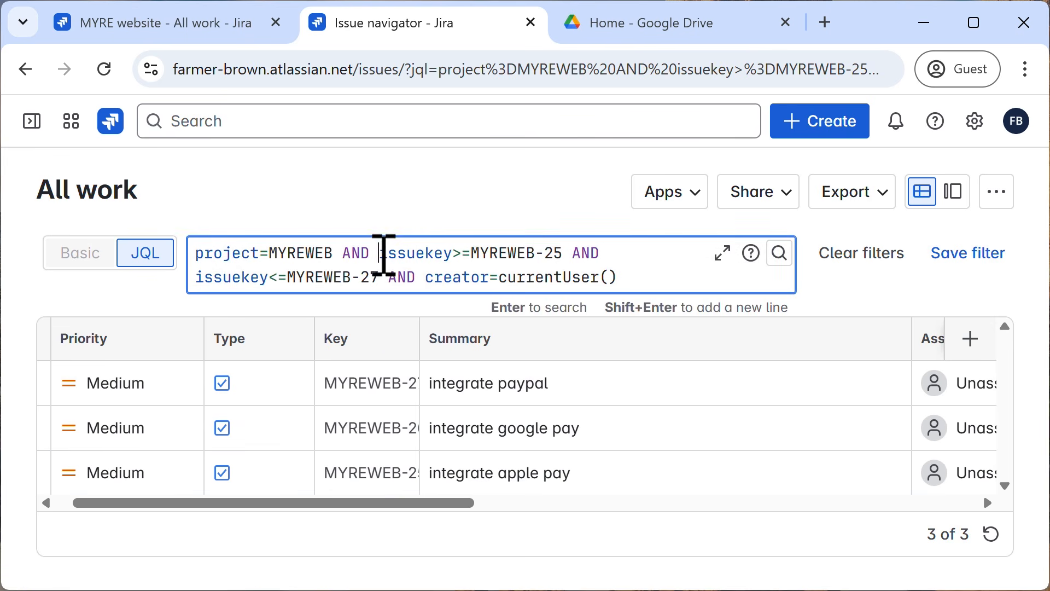
{"action": "left_click_drag", "start_coordinate": [382, 254], "coordinate": [381, 279]}
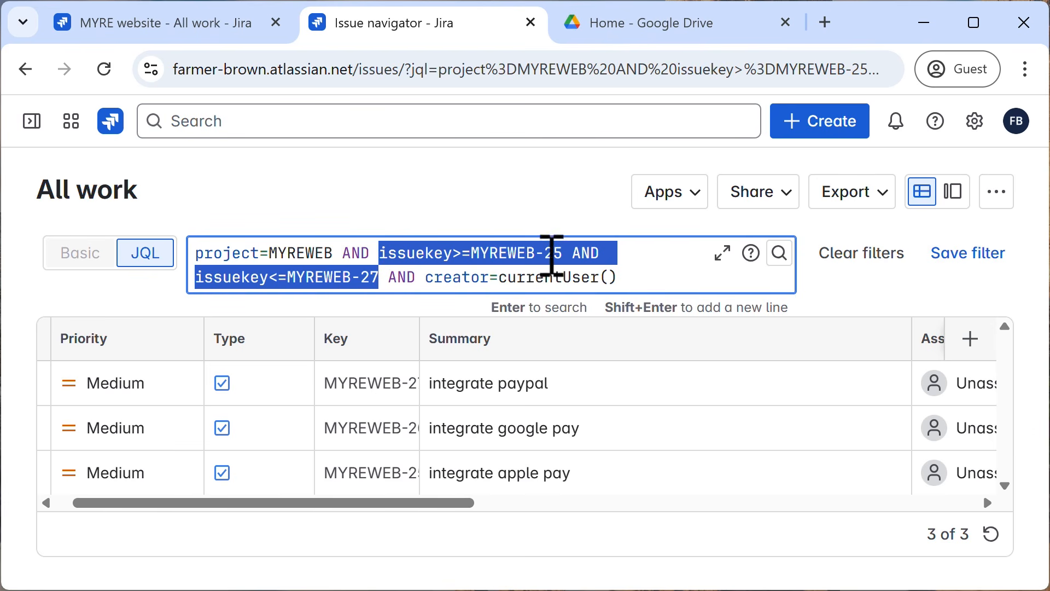
{"action": "left_click", "coordinate": [419, 217]}
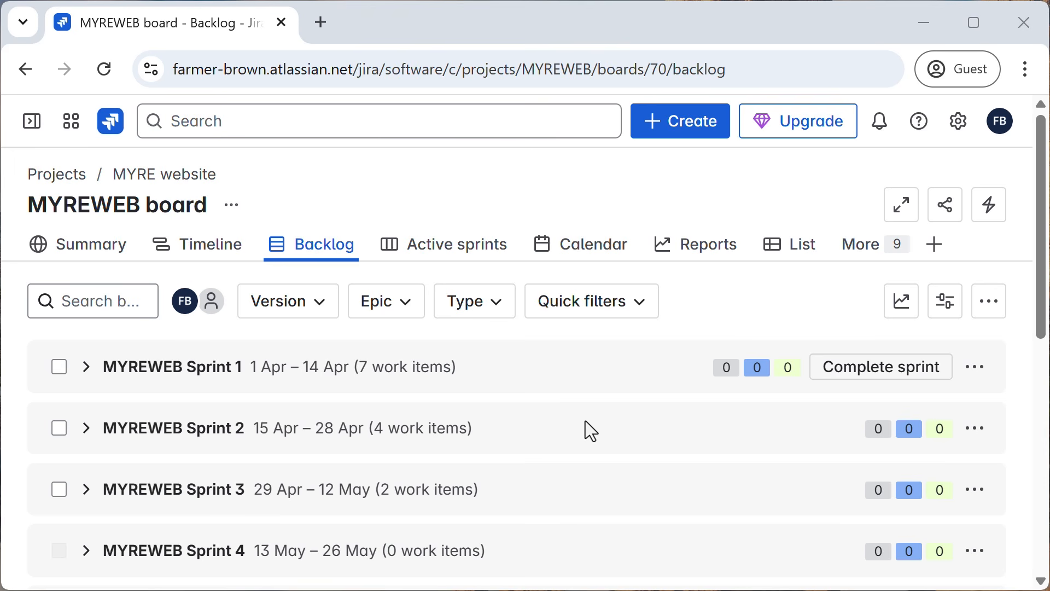
Review the MYREWEB backlog and the work items by status in the active sprint.
{"action": "scroll", "coordinate": [587, 422], "scroll_direction": "down", "scroll_amount": 5}
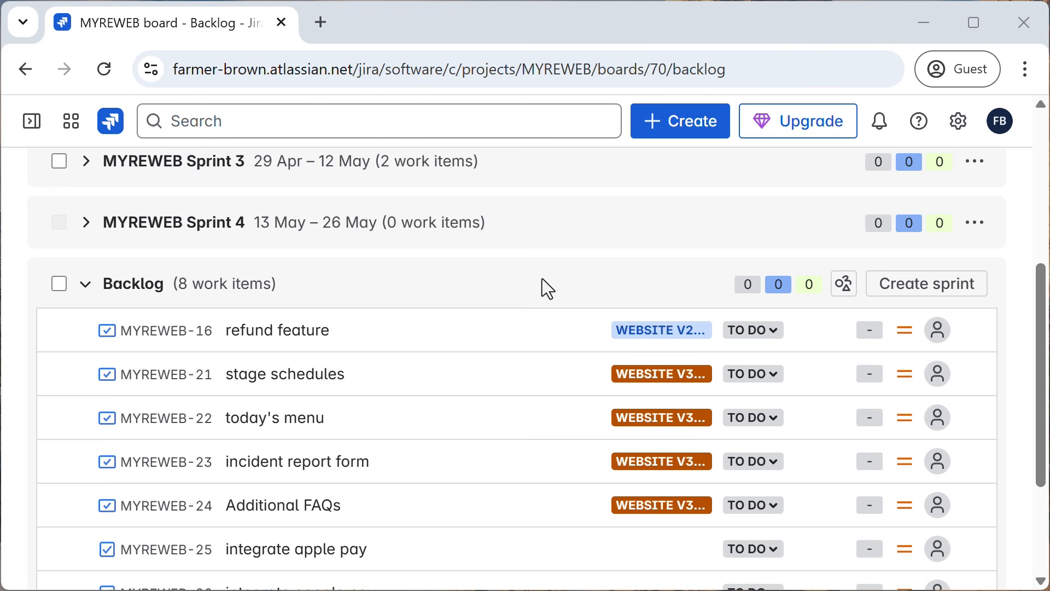
{"action": "scroll", "coordinate": [543, 279], "scroll_direction": "up", "scroll_amount": 6}
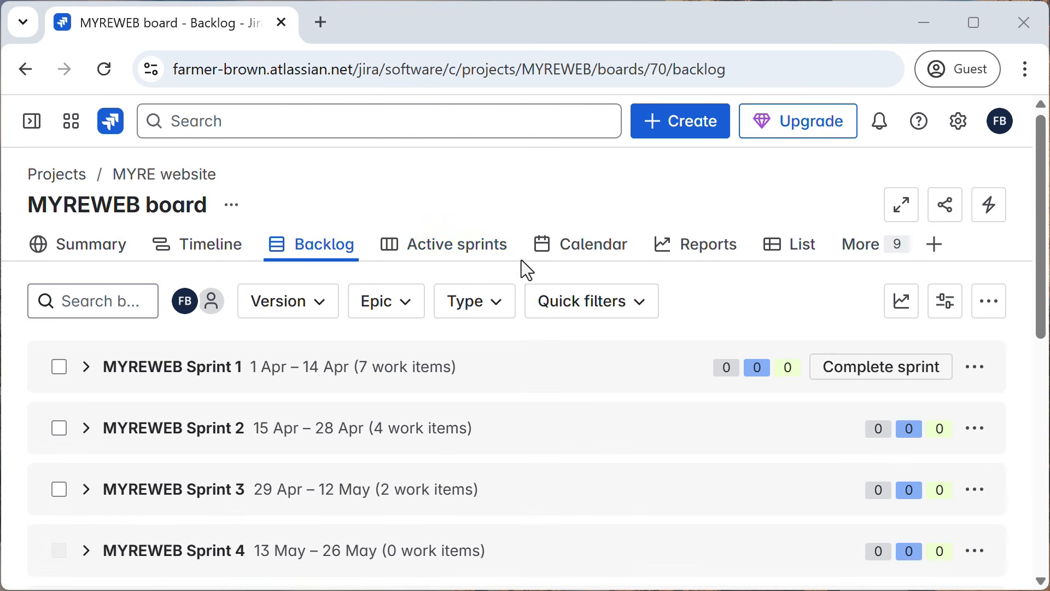
{"action": "left_click", "coordinate": [470, 253]}
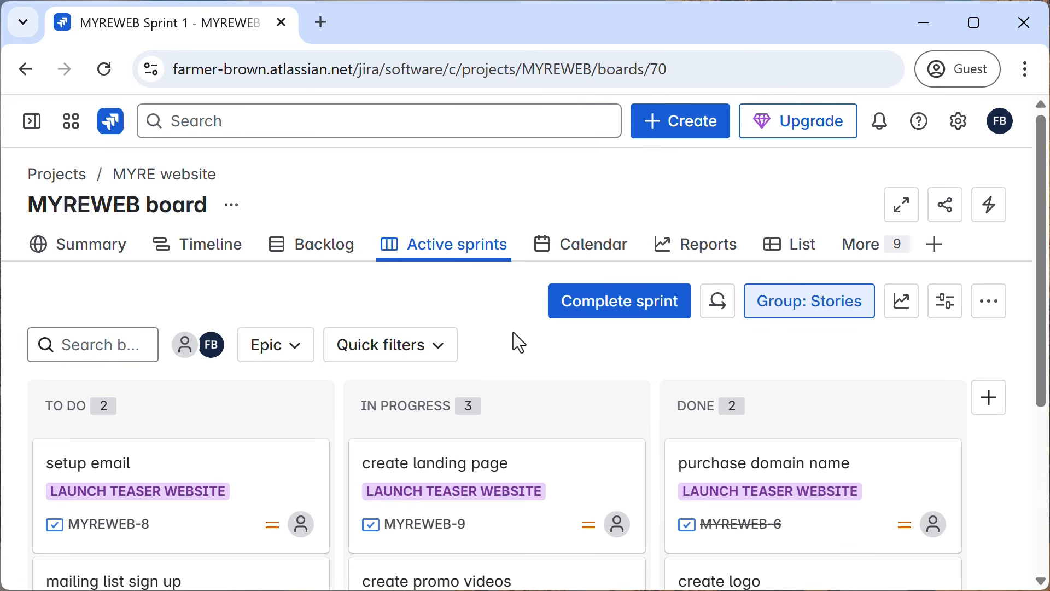
{"action": "scroll", "coordinate": [527, 345], "scroll_direction": "down", "scroll_amount": 4}
{"action": "scroll", "coordinate": [527, 345], "scroll_direction": "up", "scroll_amount": 4}
{"action": "scroll", "coordinate": [527, 346], "scroll_direction": "down", "scroll_amount": 4}
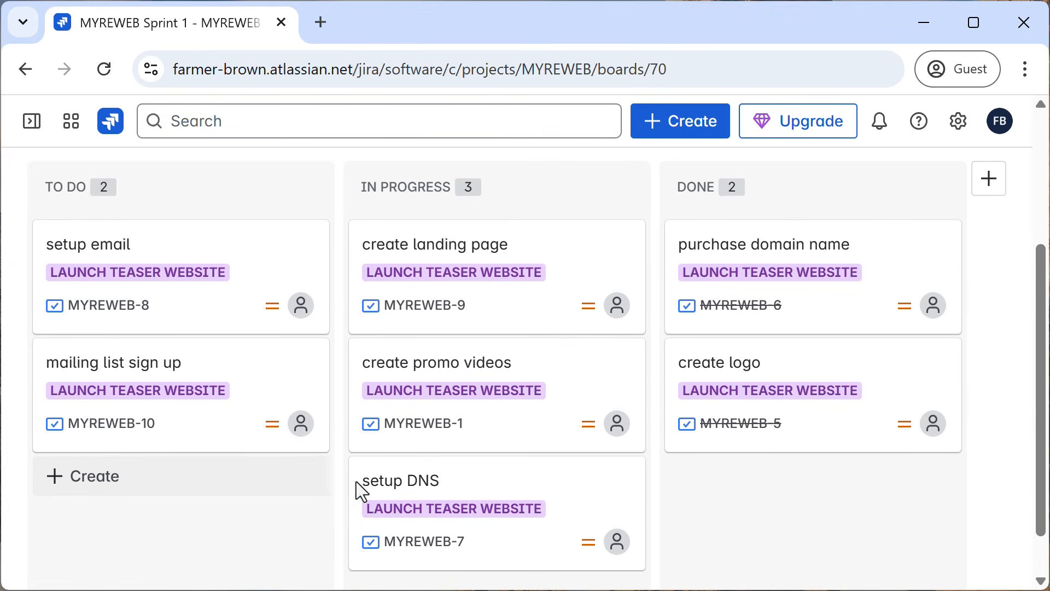
{"action": "scroll", "coordinate": [529, 495], "scroll_direction": "up", "scroll_amount": 4}
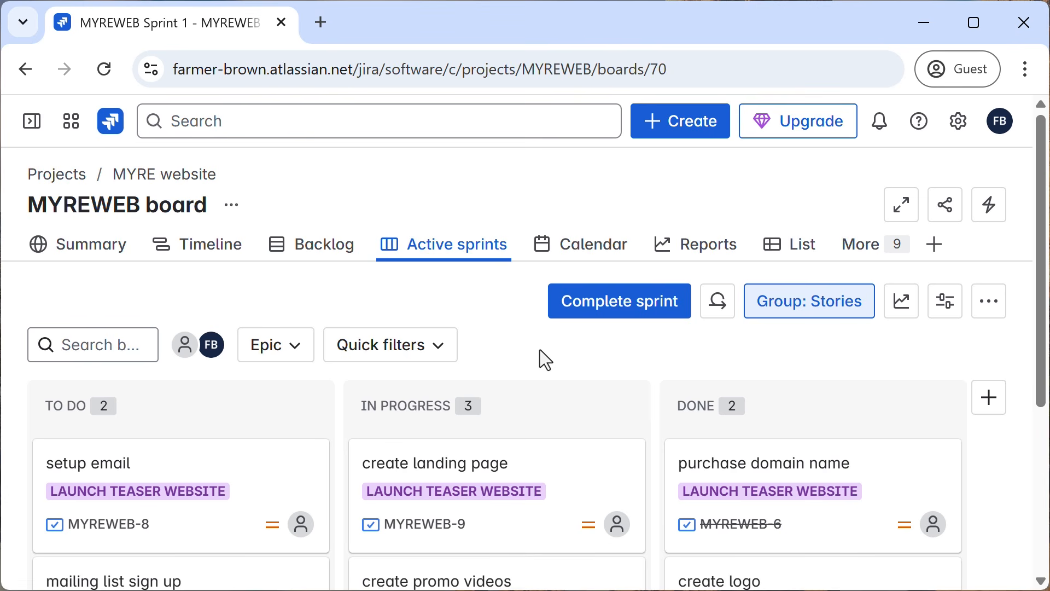
Open the project's list of all work and filter it by the statuses In Progress and To Do.
{"action": "left_click", "coordinate": [869, 260]}
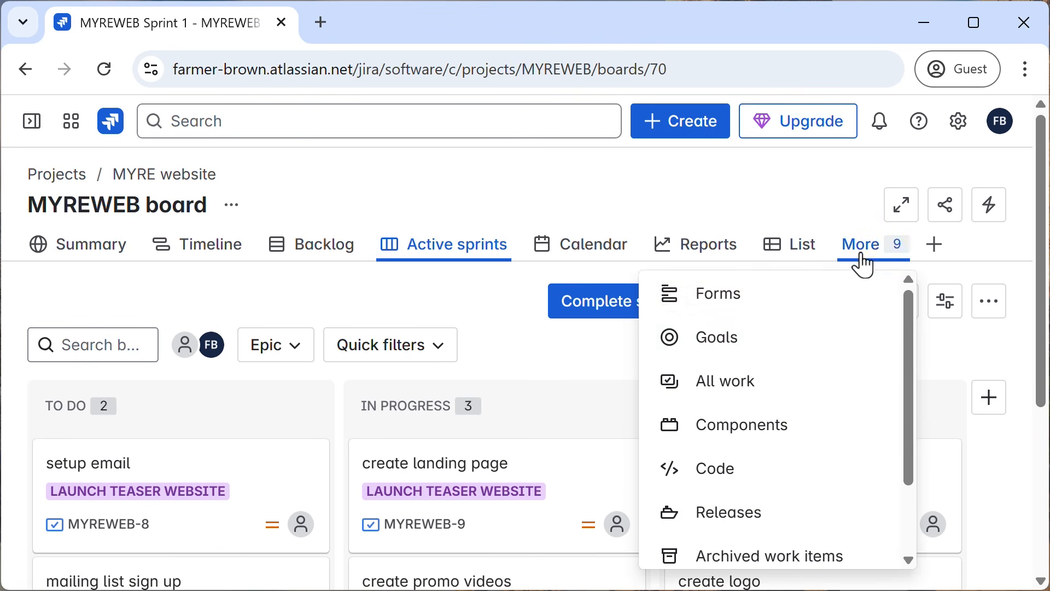
{"action": "left_click", "coordinate": [734, 389]}
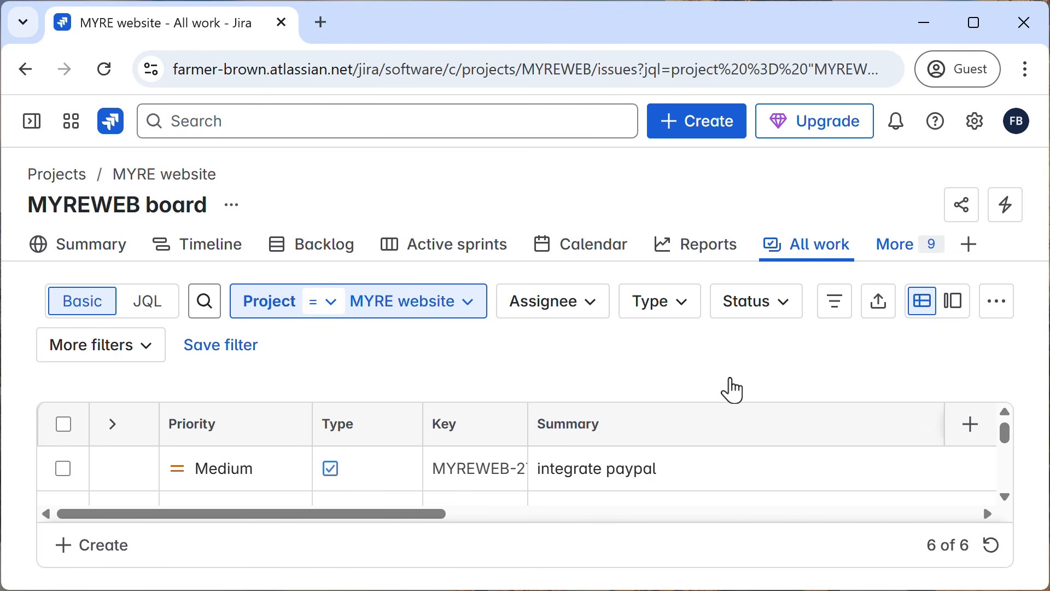
{"action": "left_click", "coordinate": [773, 320]}
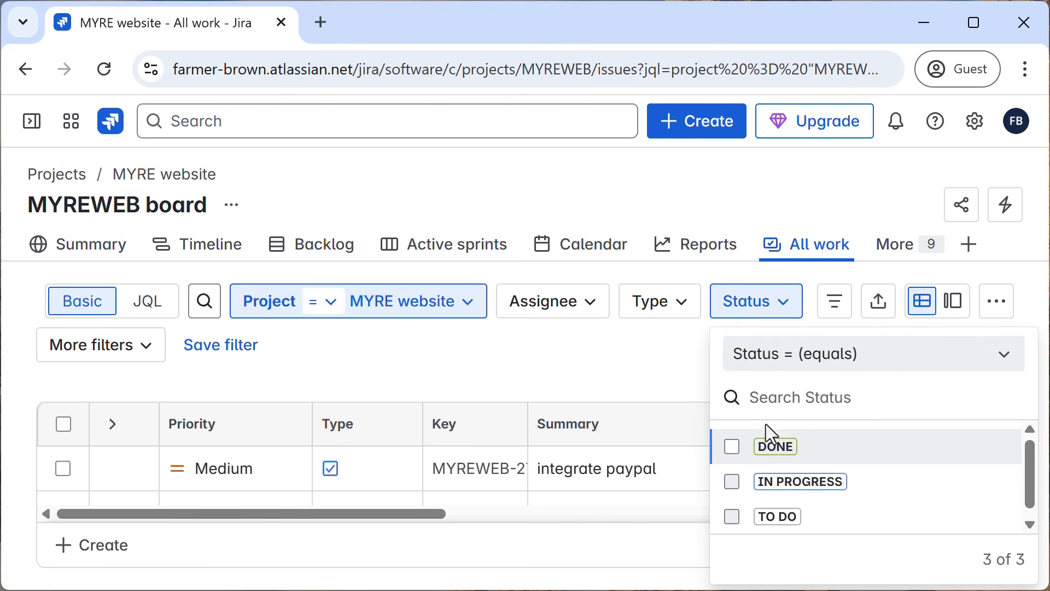
{"action": "left_click", "coordinate": [736, 483]}
{"action": "left_click", "coordinate": [732, 516]}
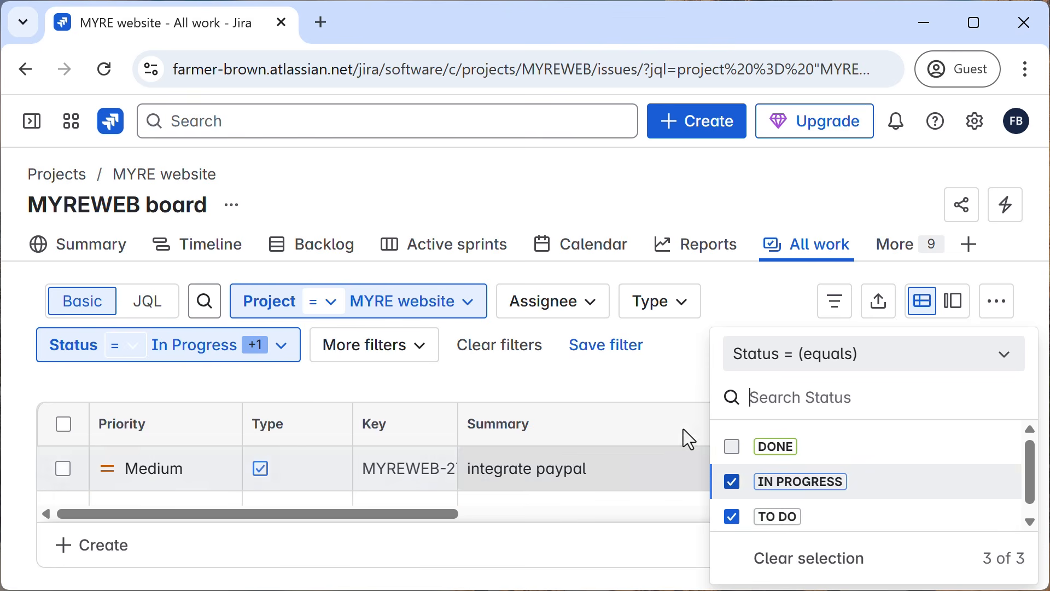
{"action": "left_click", "coordinate": [675, 383]}
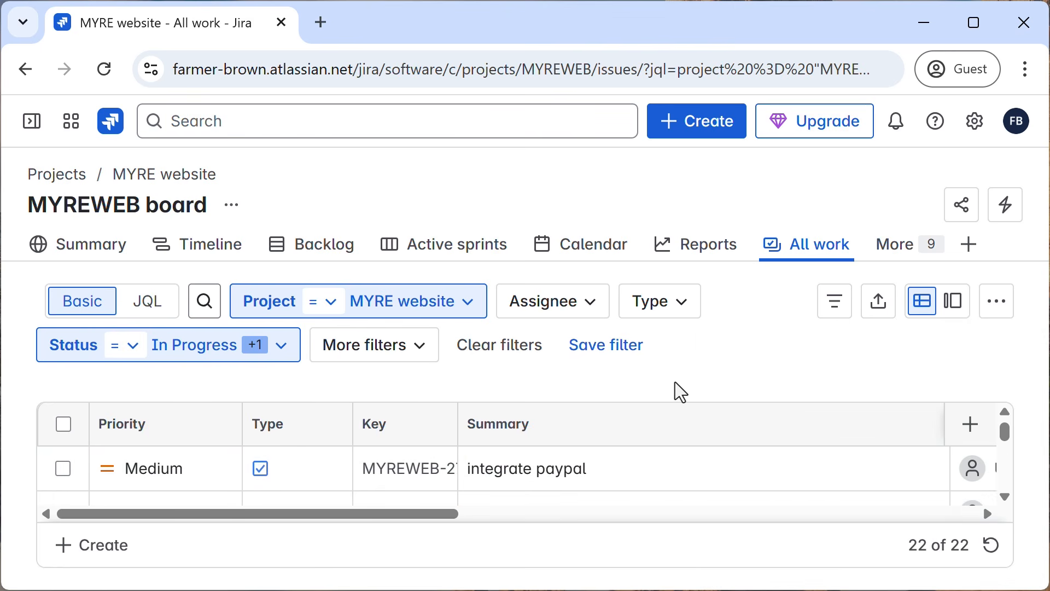
Filter the work item list by the type Story.
{"action": "left_click", "coordinate": [682, 312]}
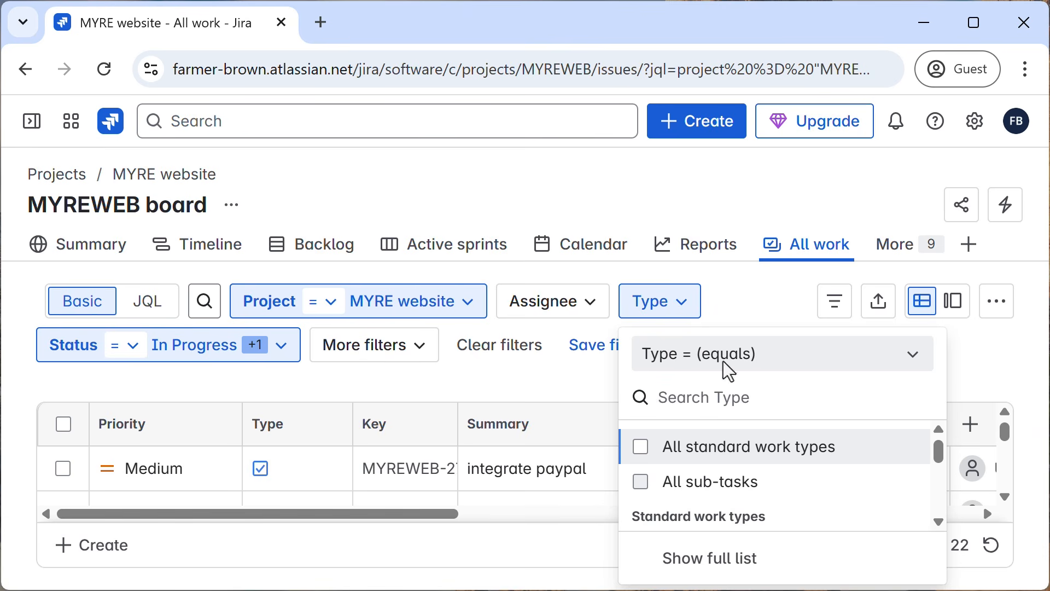
{"action": "scroll", "coordinate": [772, 423], "scroll_direction": "down", "scroll_amount": 3}
{"action": "scroll", "coordinate": [773, 423], "scroll_direction": "up", "scroll_amount": 2}
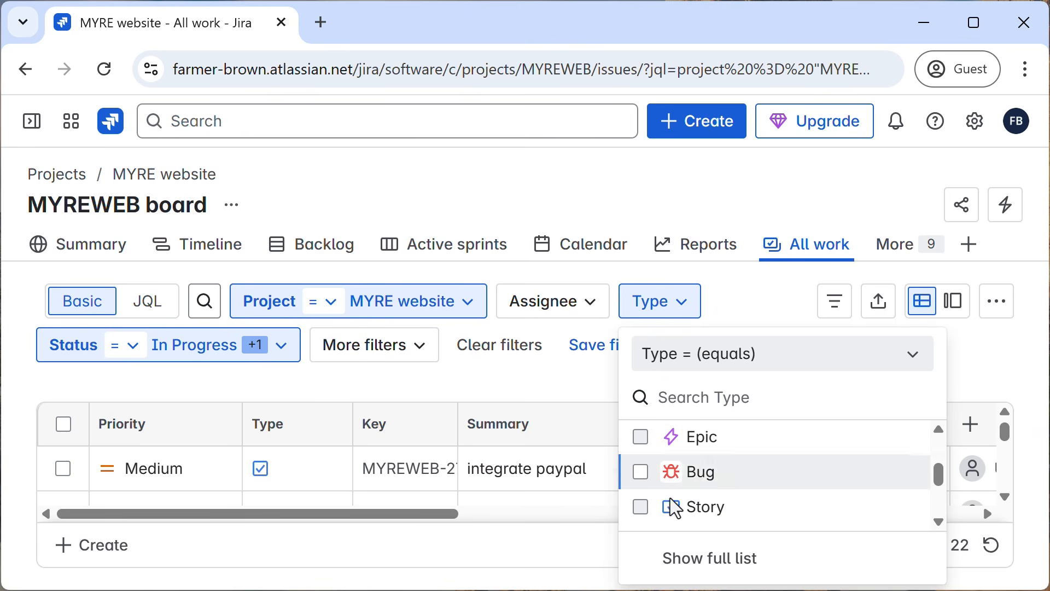
{"action": "left_click", "coordinate": [641, 506]}
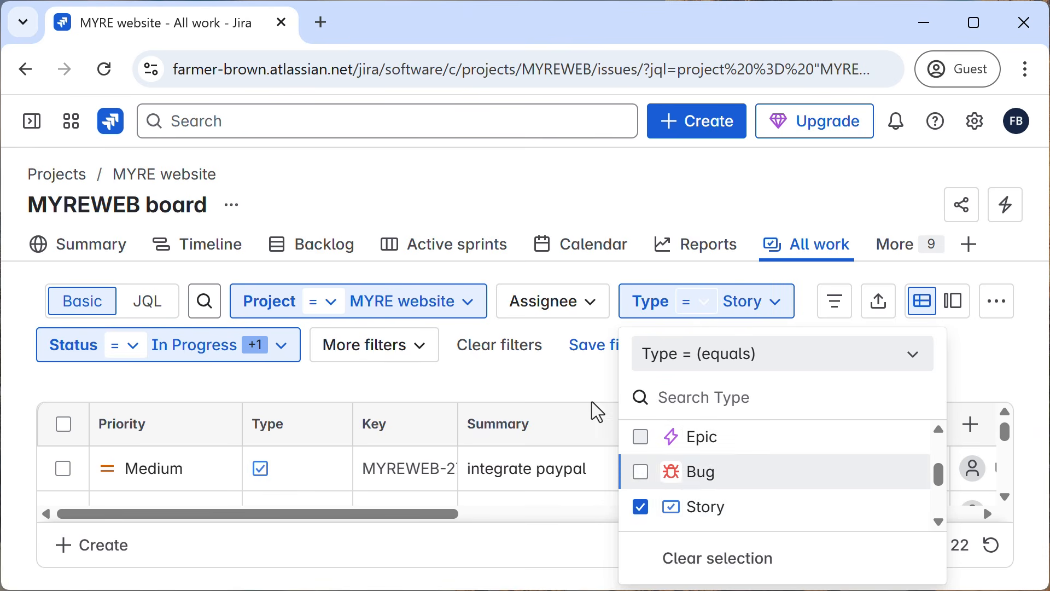
{"action": "left_click", "coordinate": [576, 385]}
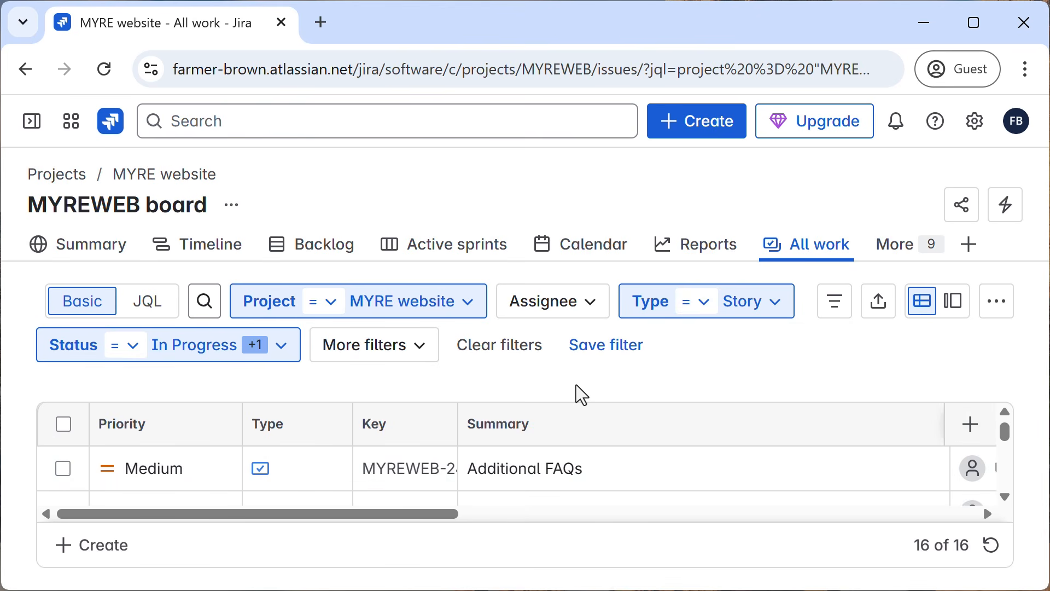
Add a Sprint filter to the work item list and set it to MYREWEB Sprint 1.
{"action": "left_click", "coordinate": [421, 359]}
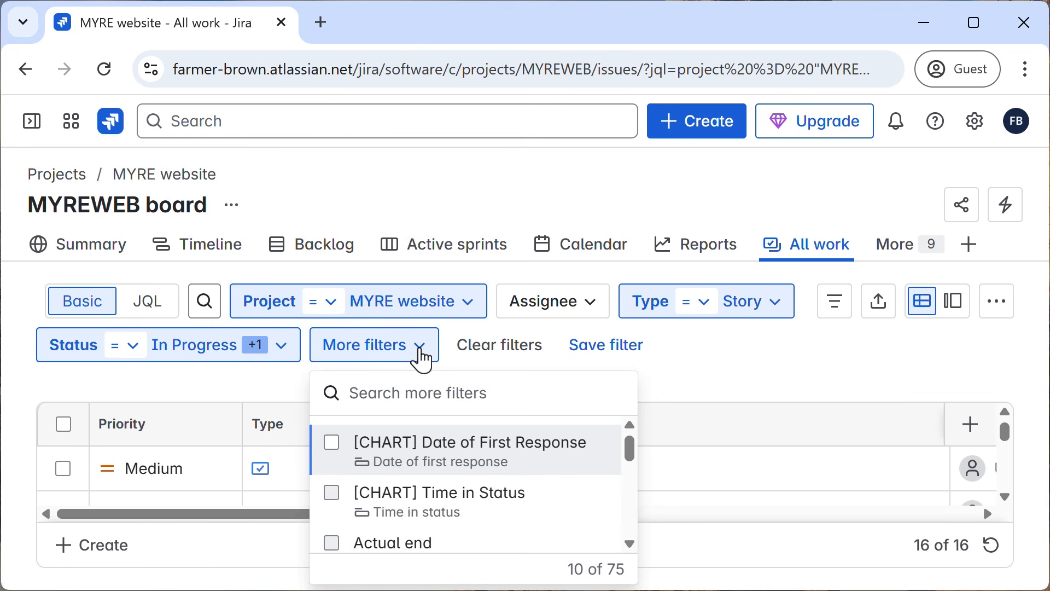
{"action": "type", "text": "sprint"}
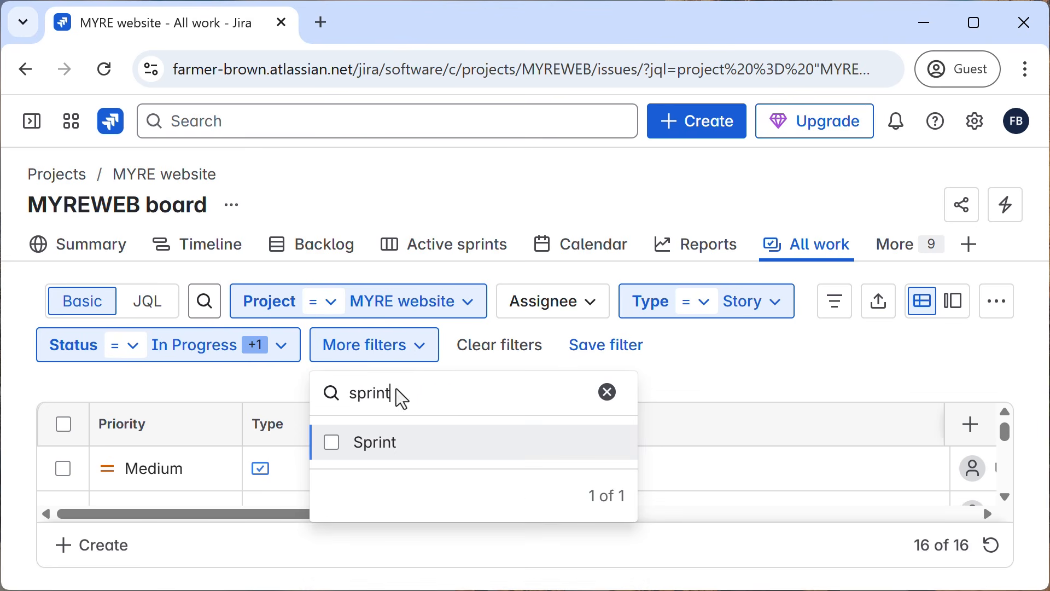
{"action": "left_click", "coordinate": [375, 448]}
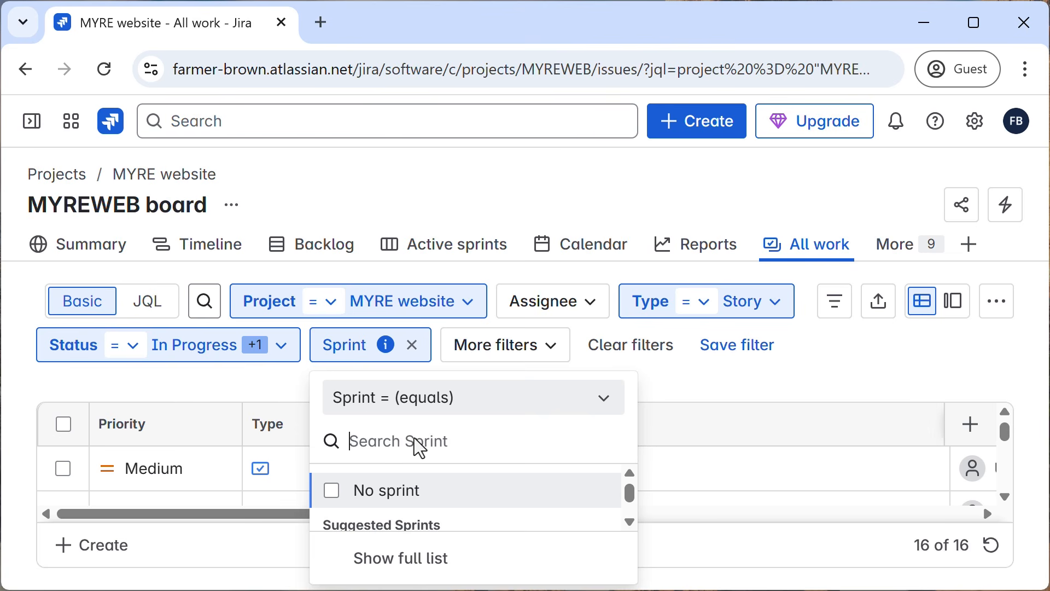
{"action": "type", "text": "myreweb"}
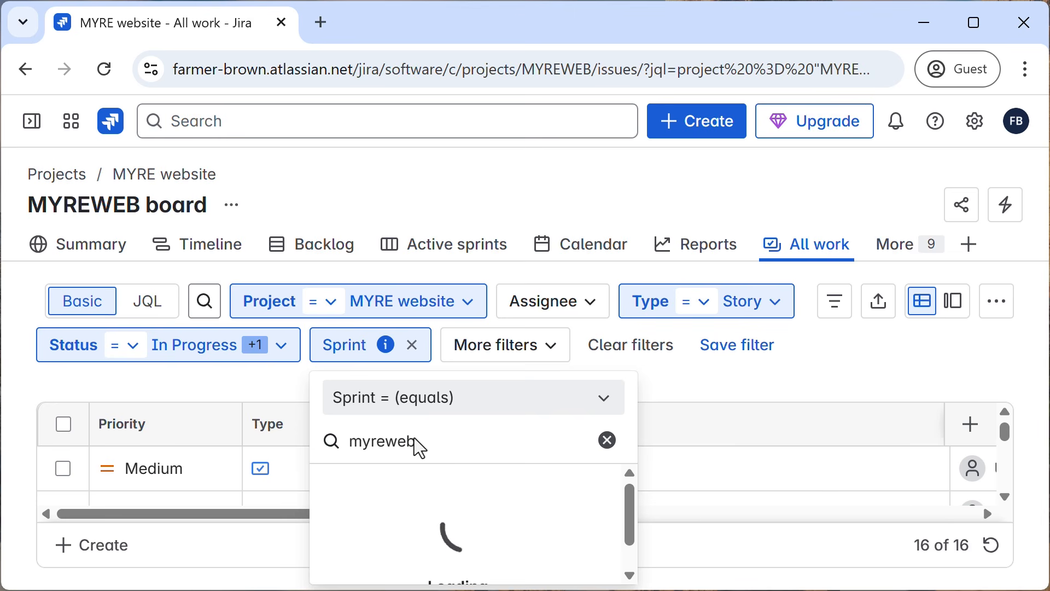
{"action": "left_click_drag", "start_coordinate": [625, 489], "coordinate": [627, 498]}
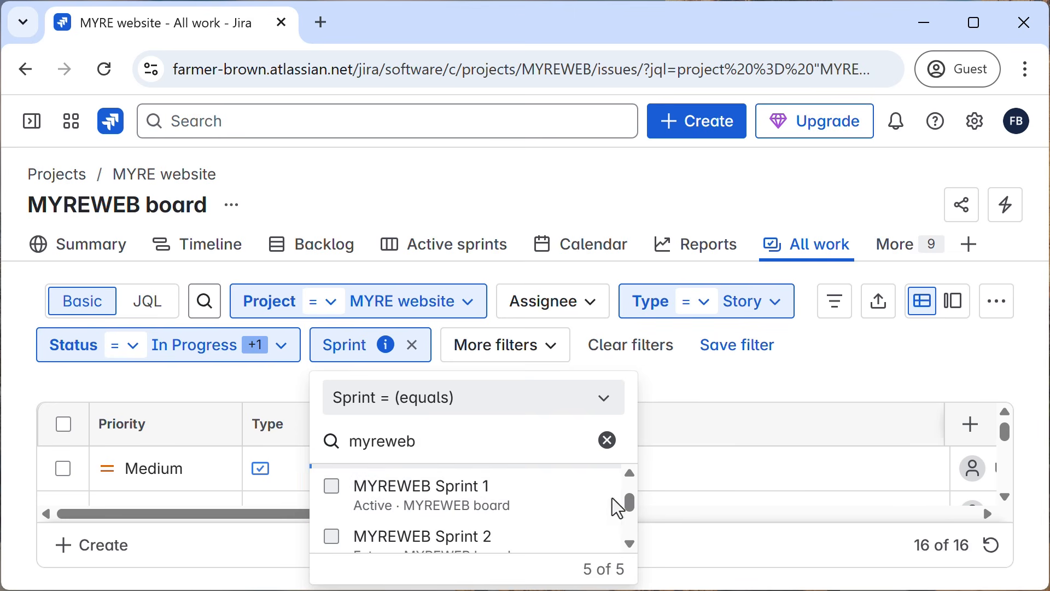
{"action": "left_click", "coordinate": [435, 509]}
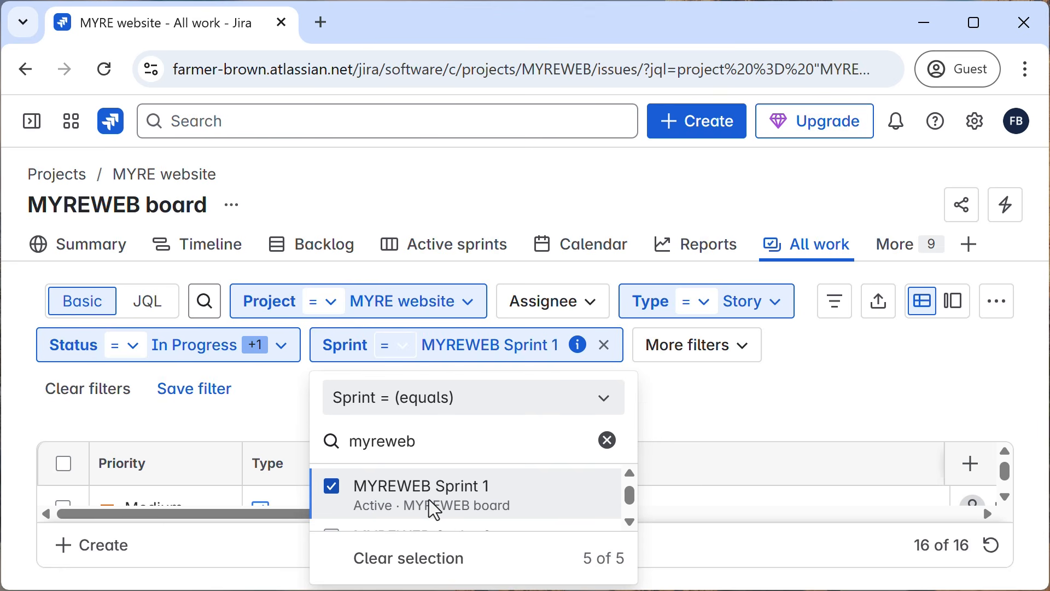
{"action": "left_click", "coordinate": [735, 419]}
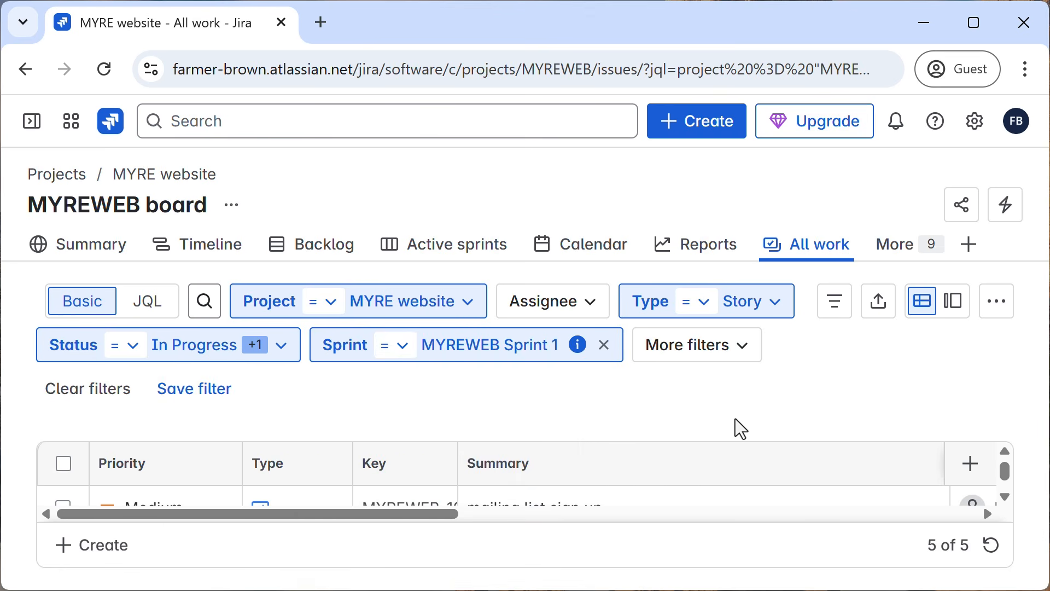
Examine the summaries of the work items in the filtered list.
{"action": "scroll", "coordinate": [564, 460], "scroll_direction": "down", "scroll_amount": 2}
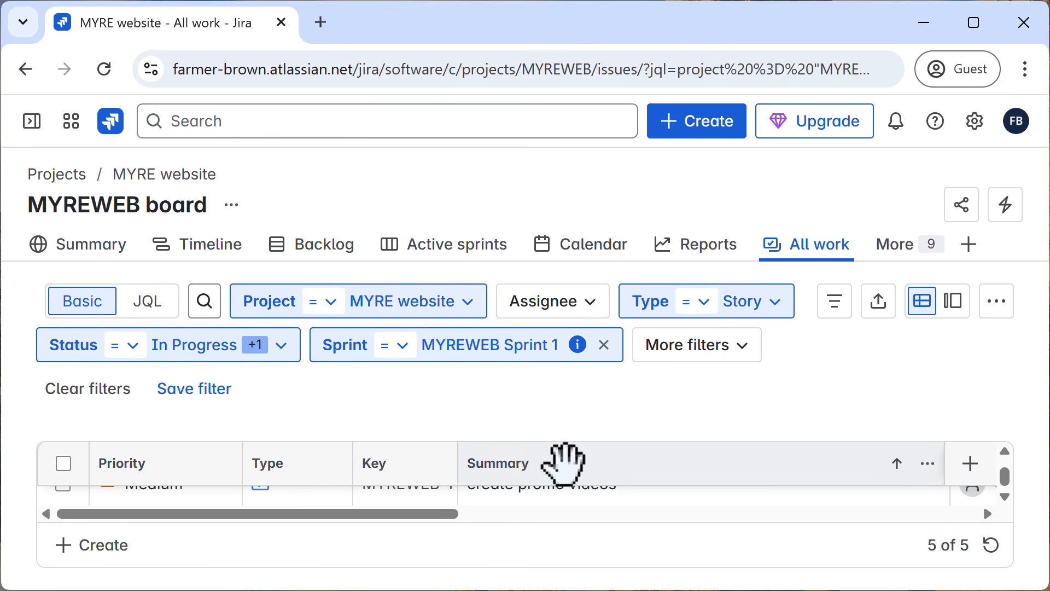
{"action": "scroll", "coordinate": [544, 497], "scroll_direction": "up", "scroll_amount": 2}
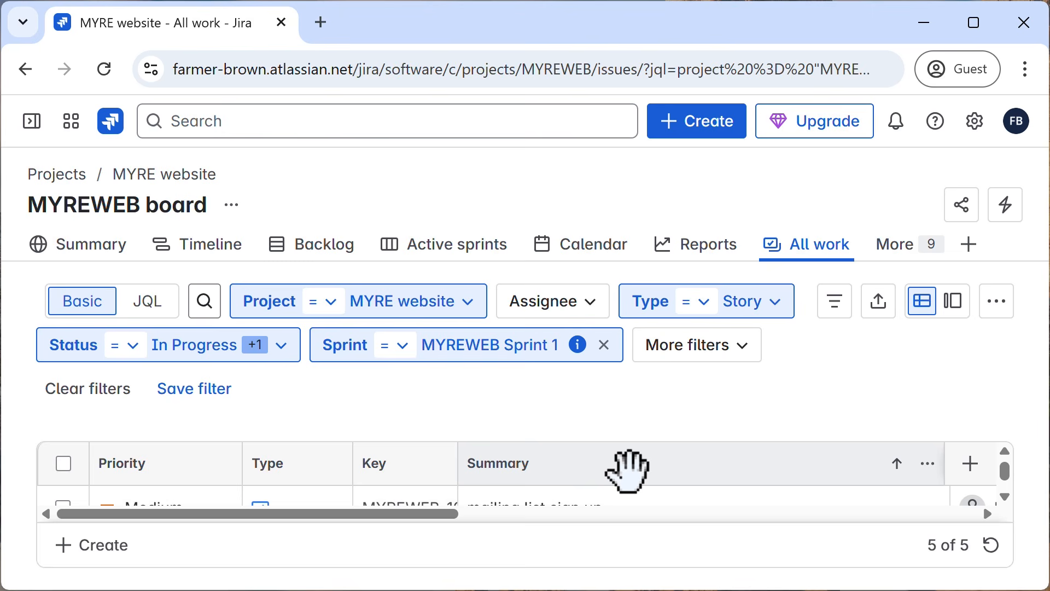
{"action": "scroll", "coordinate": [629, 466], "scroll_direction": "down", "scroll_amount": 1}
{"action": "scroll", "coordinate": [629, 470], "scroll_direction": "down", "scroll_amount": 1}
{"action": "scroll", "coordinate": [629, 470], "scroll_direction": "up", "scroll_amount": 3}
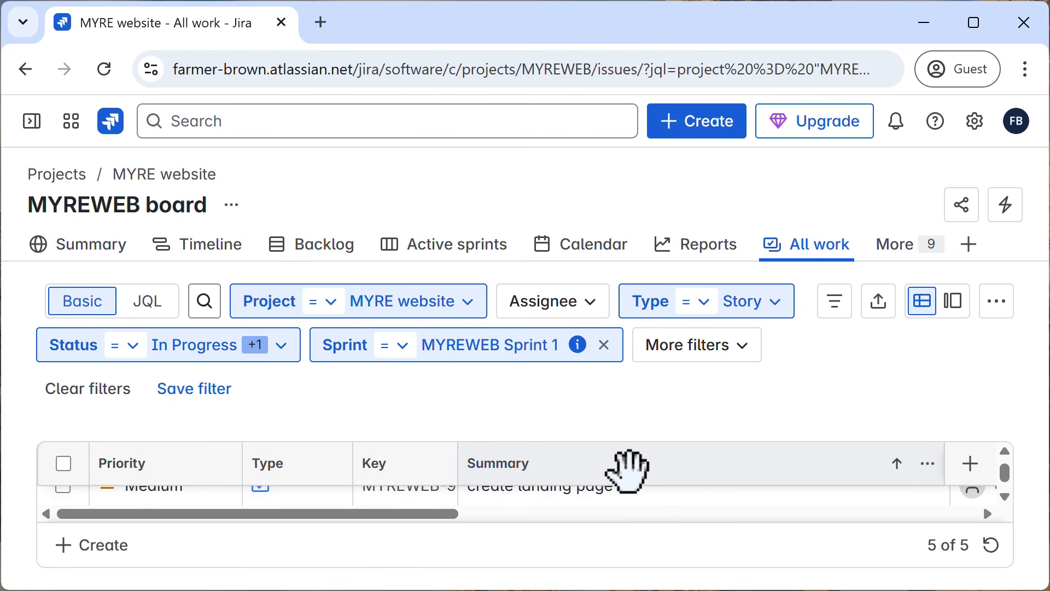
{"action": "scroll", "coordinate": [628, 471], "scroll_direction": "down", "scroll_amount": 2}
{"action": "scroll", "coordinate": [629, 470], "scroll_direction": "up", "scroll_amount": 3}
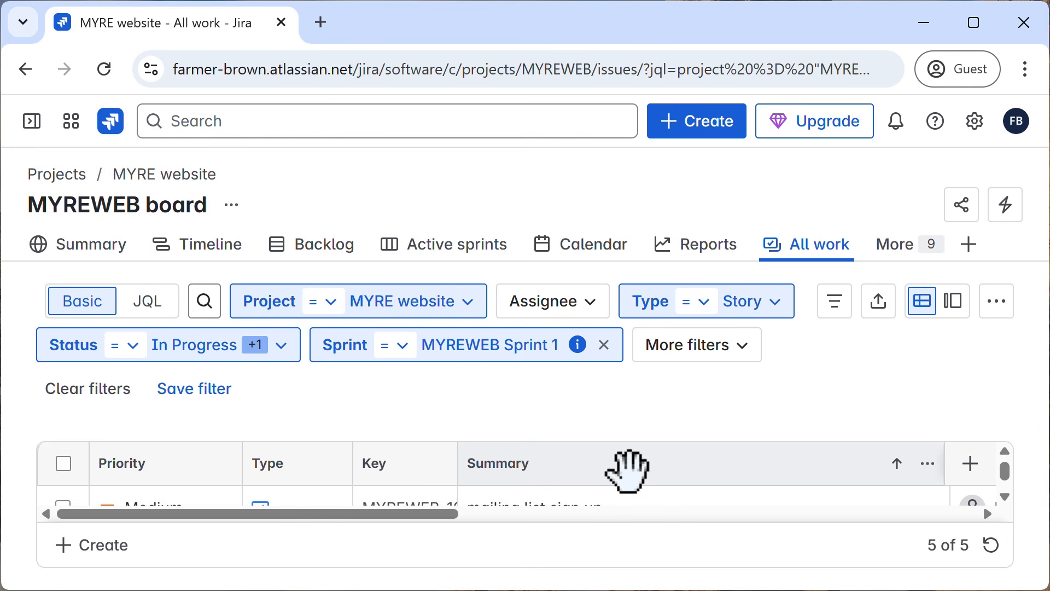
Start a bulk change of the filtered work items and look through the issues offered for selection.
{"action": "left_click", "coordinate": [1005, 316]}
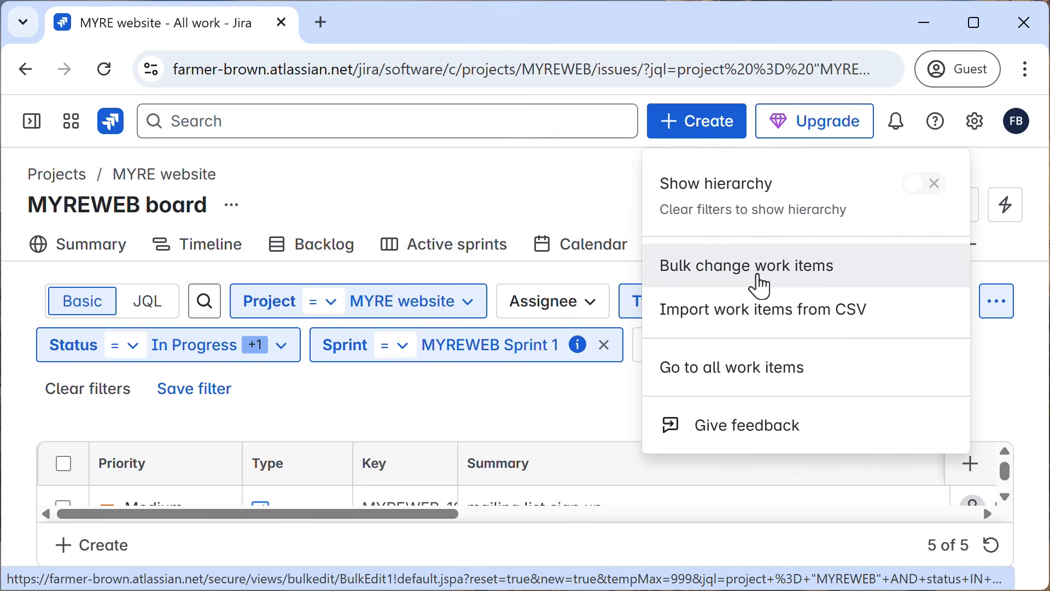
{"action": "left_click", "coordinate": [758, 279]}
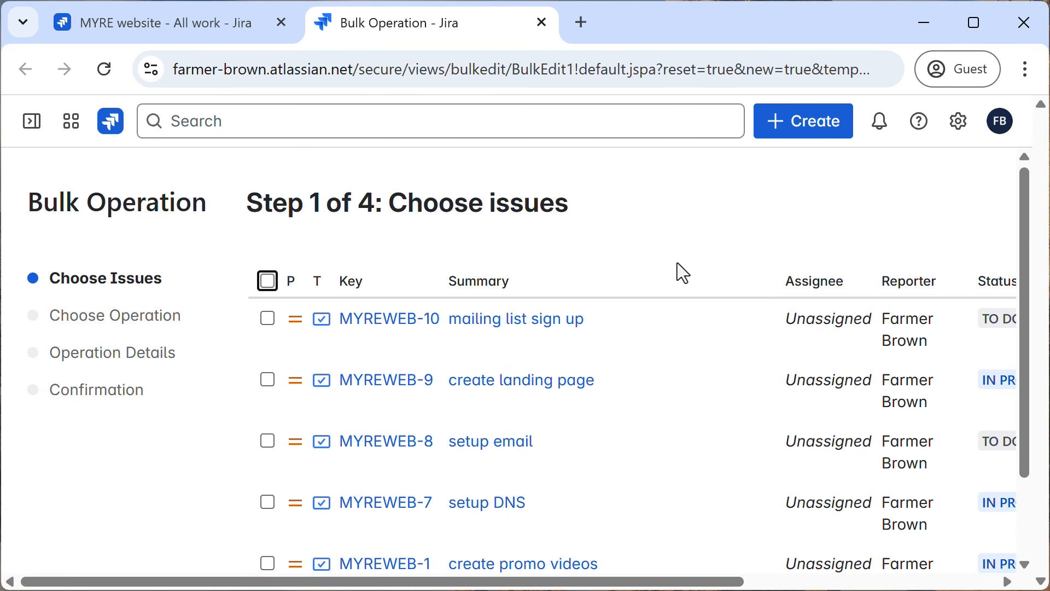
{"action": "scroll", "coordinate": [677, 263], "scroll_direction": "down", "scroll_amount": 2}
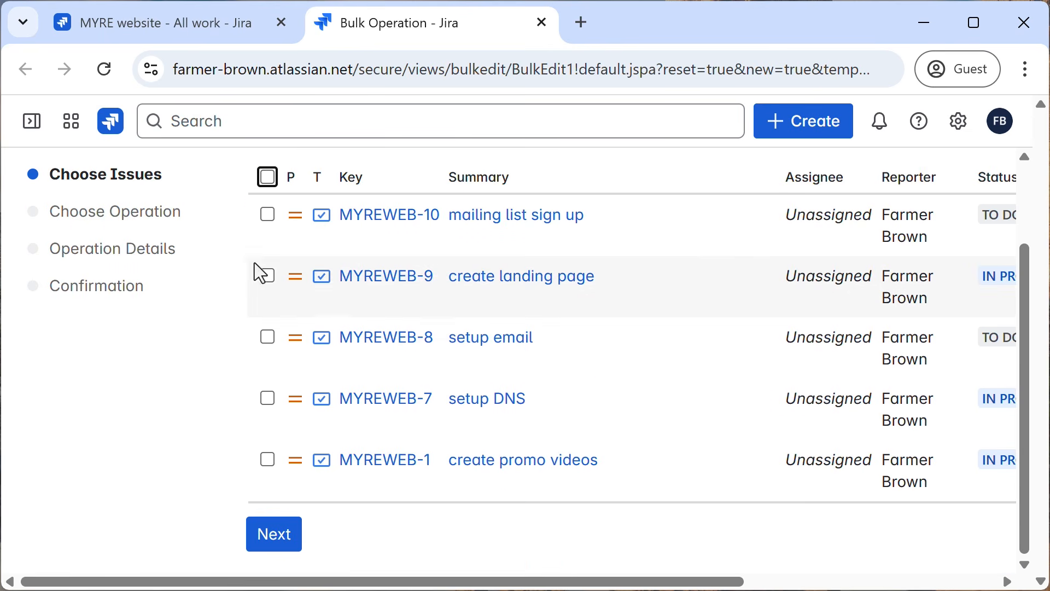
Select every listed issue except MYREWEB-10 (mailing list sign up) for the bulk change and continue to the choice of action.
{"action": "left_click", "coordinate": [267, 177]}
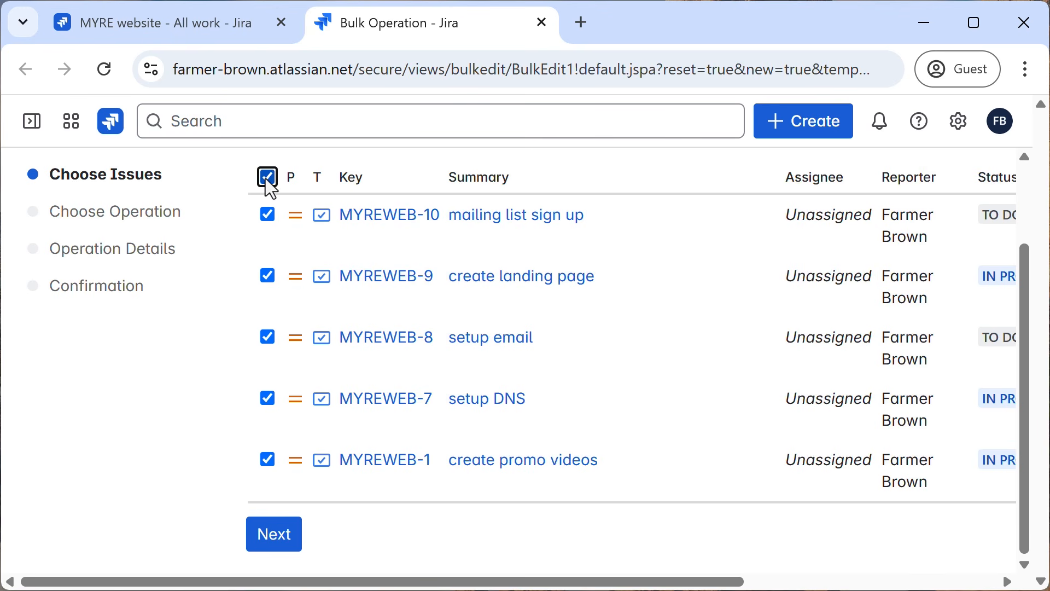
{"action": "left_click", "coordinate": [266, 215]}
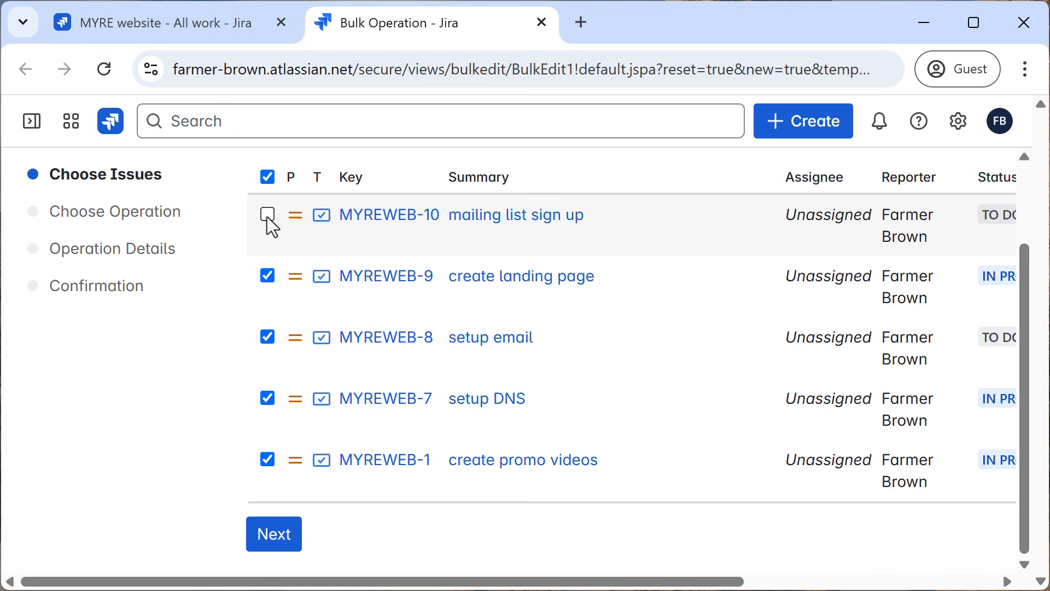
{"action": "scroll", "coordinate": [552, 375], "scroll_direction": "up", "scroll_amount": 2}
{"action": "scroll", "coordinate": [553, 376], "scroll_direction": "down", "scroll_amount": 2}
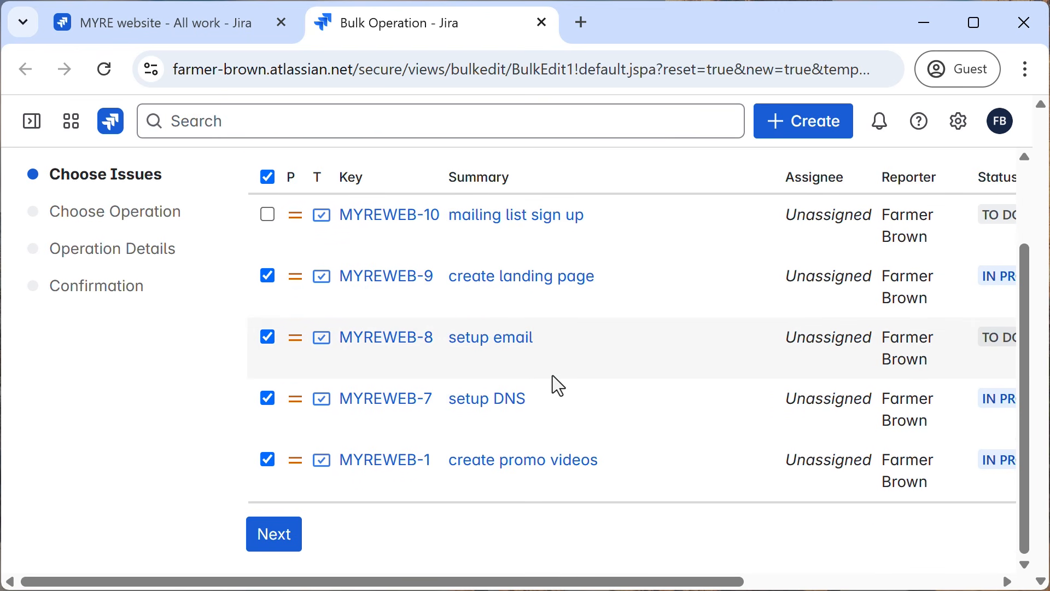
{"action": "left_click", "coordinate": [277, 547]}
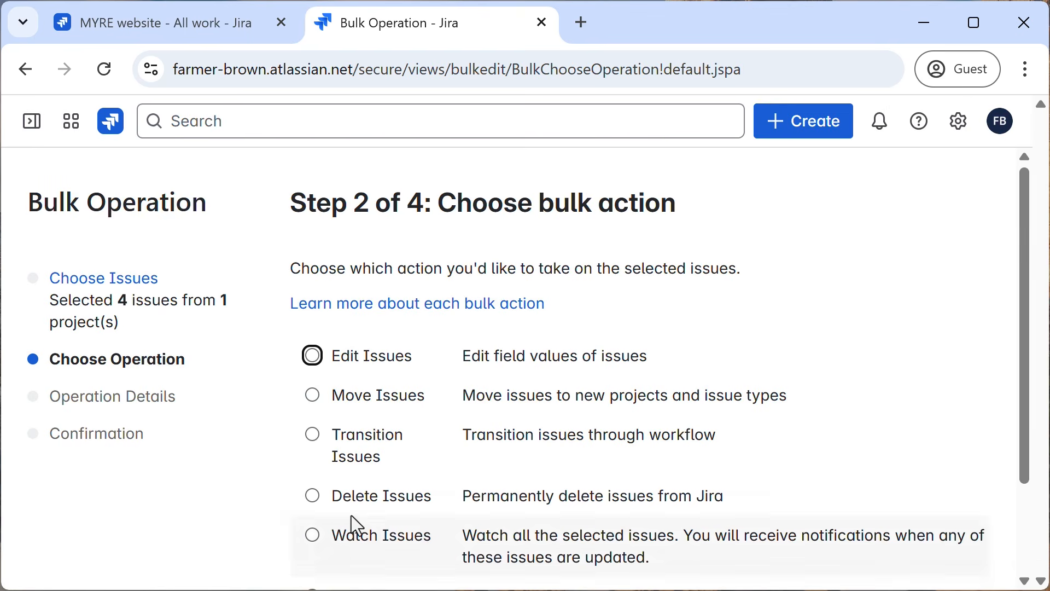
Choose Edit Issues as the bulk action and proceed to the operation details.
{"action": "scroll", "coordinate": [672, 364], "scroll_direction": "down", "scroll_amount": 2}
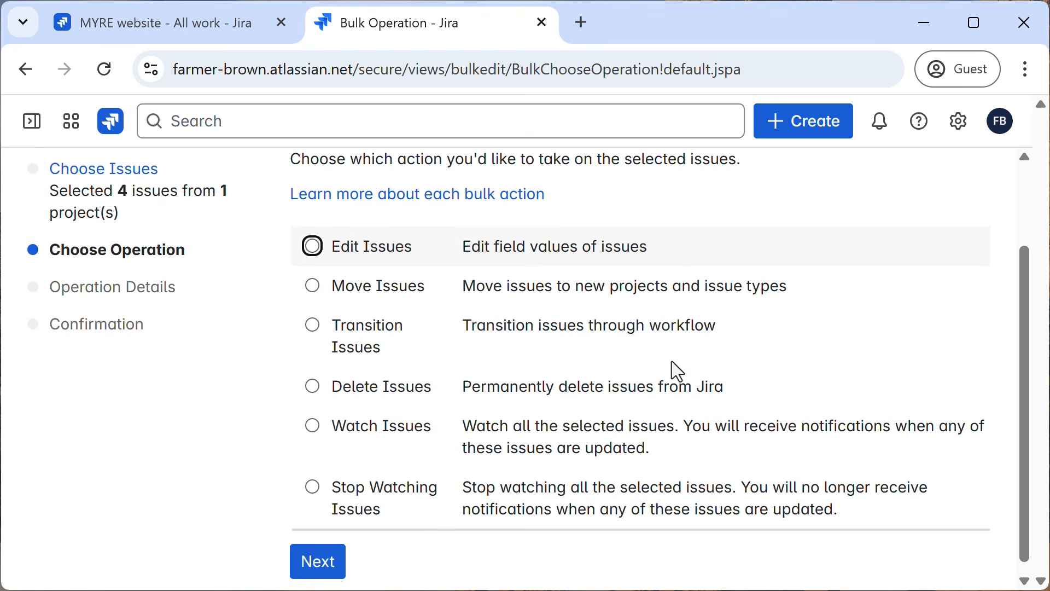
{"action": "left_click", "coordinate": [309, 247]}
{"action": "left_click", "coordinate": [330, 568]}
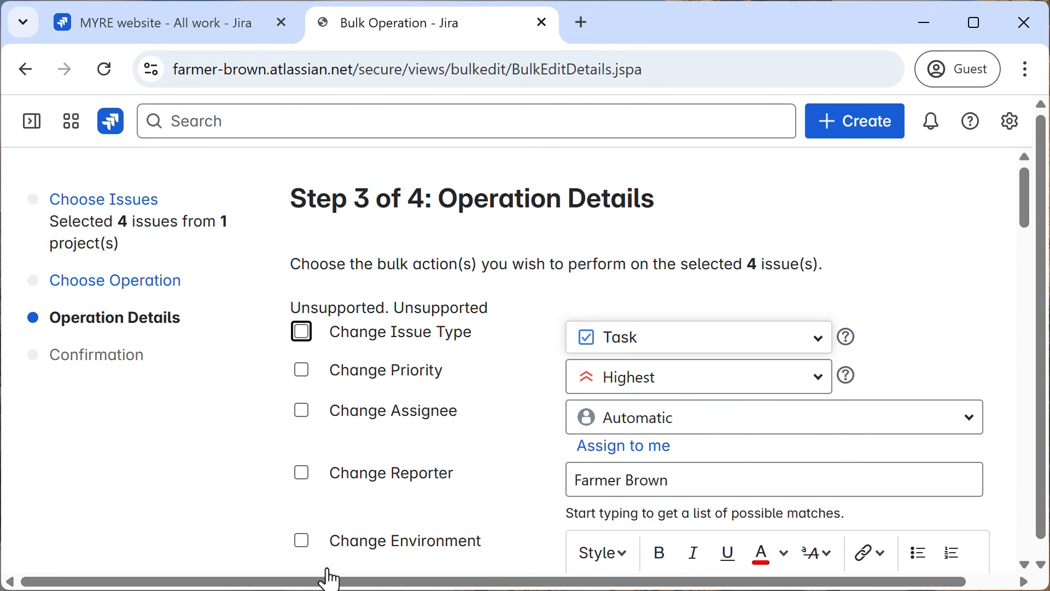
Enable the priority change for the selected issues and set the new priority to High.
{"action": "left_click", "coordinate": [300, 371]}
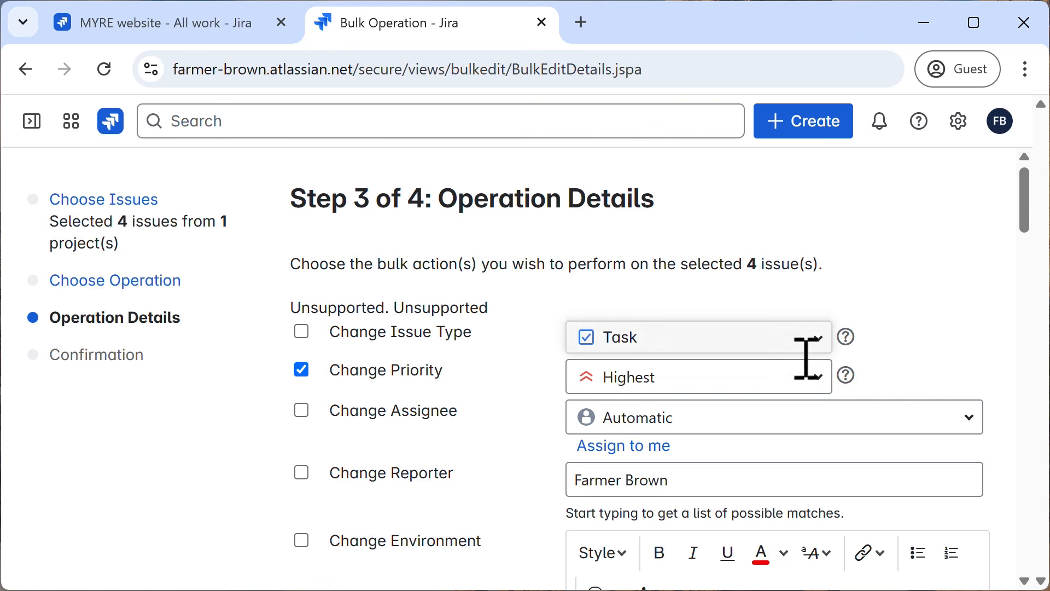
{"action": "left_click", "coordinate": [818, 383]}
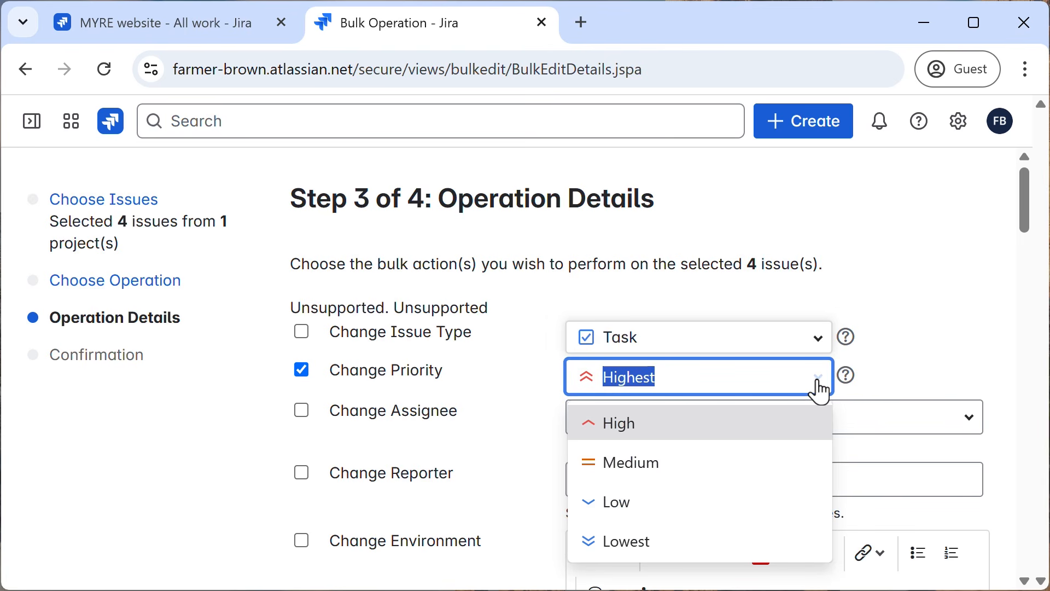
{"action": "left_click", "coordinate": [605, 432]}
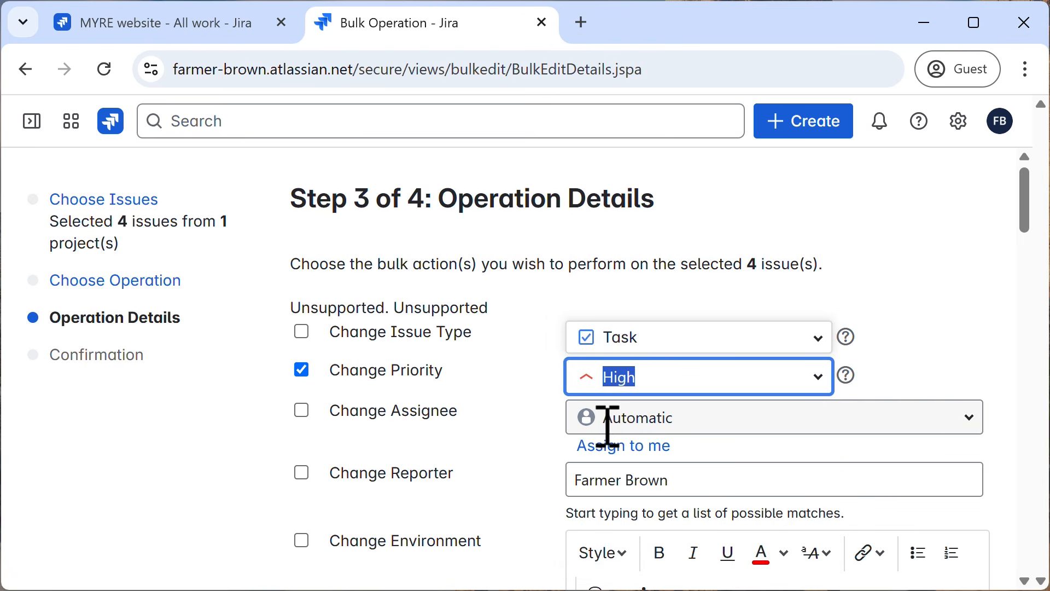
{"action": "left_click", "coordinate": [944, 331]}
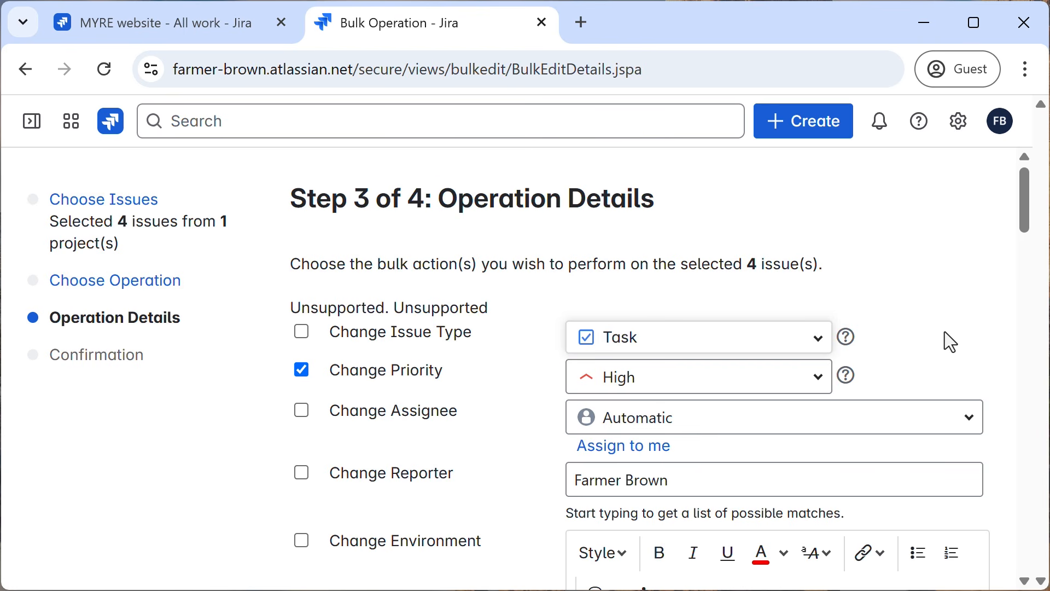
Look through the other editable fields and submit the operation details with the update mail left off.
{"action": "scroll", "coordinate": [944, 330], "scroll_direction": "down", "scroll_amount": 2}
{"action": "scroll", "coordinate": [944, 331], "scroll_direction": "down", "scroll_amount": 12}
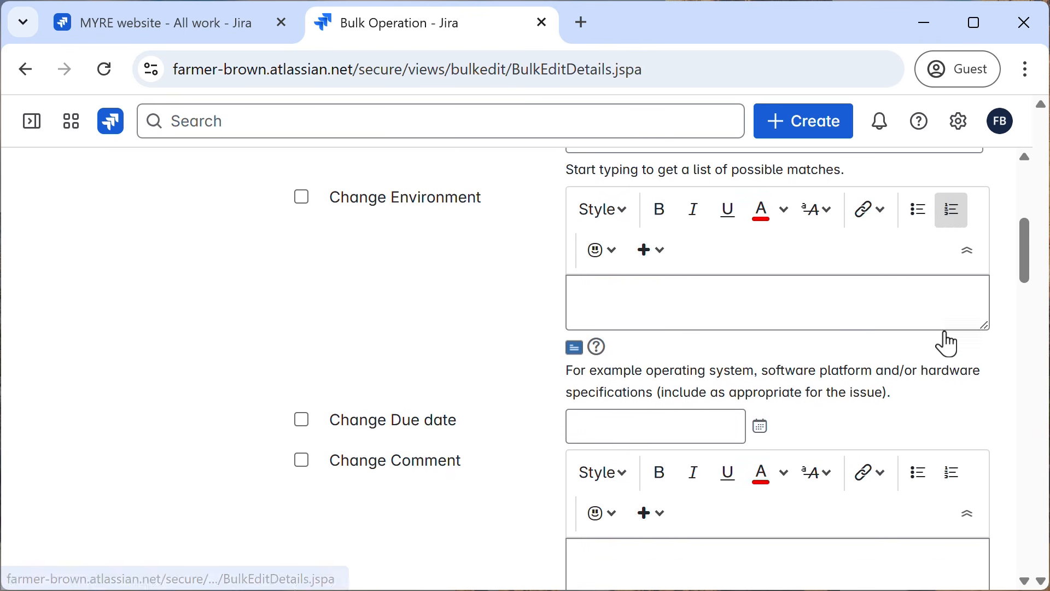
{"action": "scroll", "coordinate": [944, 331], "scroll_direction": "down", "scroll_amount": 17}
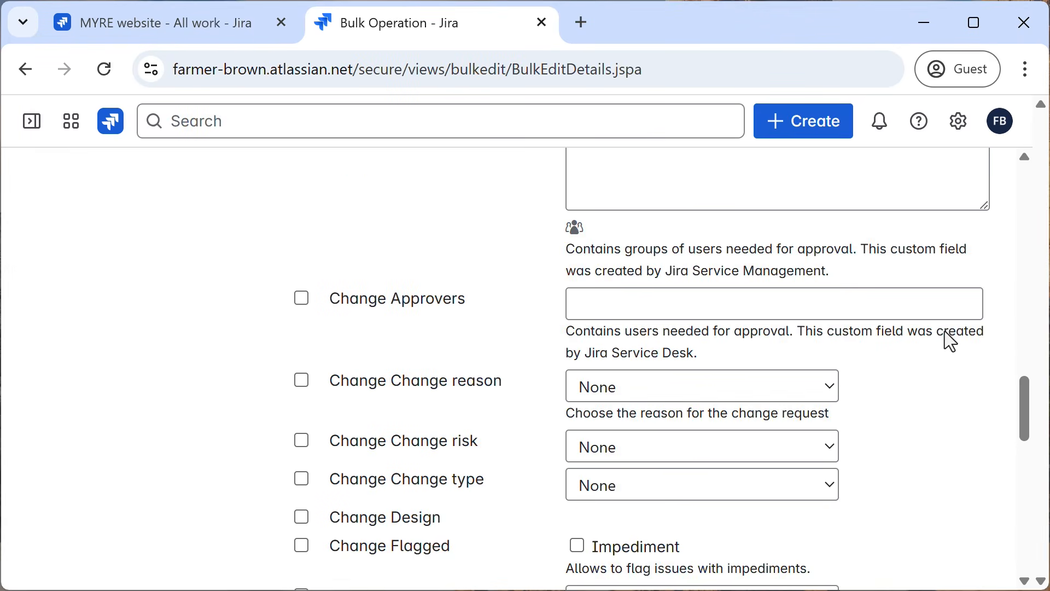
{"action": "scroll", "coordinate": [944, 330], "scroll_direction": "down", "scroll_amount": 8}
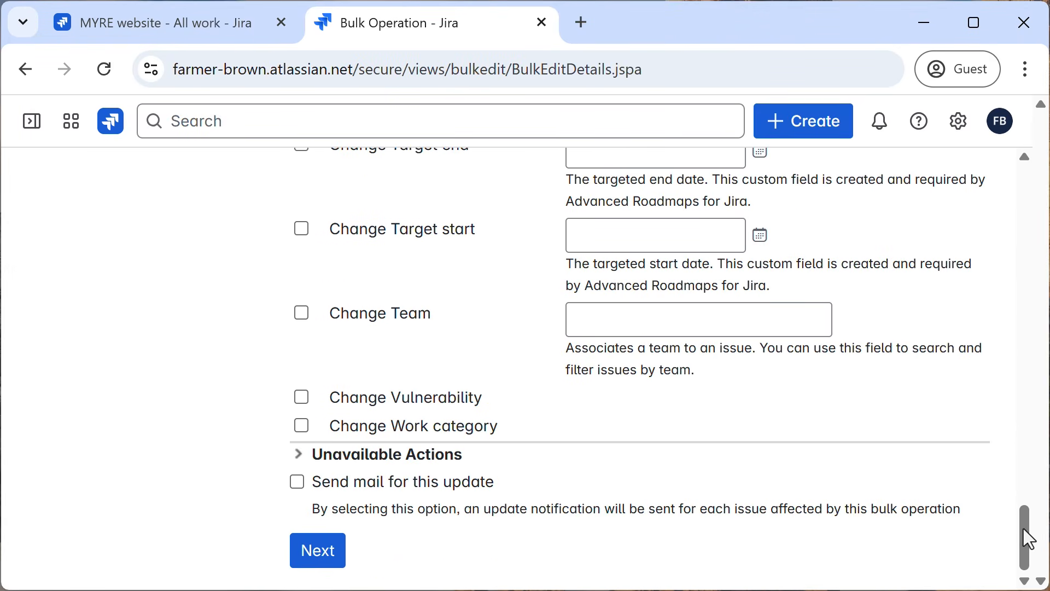
{"action": "left_click_drag", "start_coordinate": [1028, 539], "coordinate": [1042, 198]}
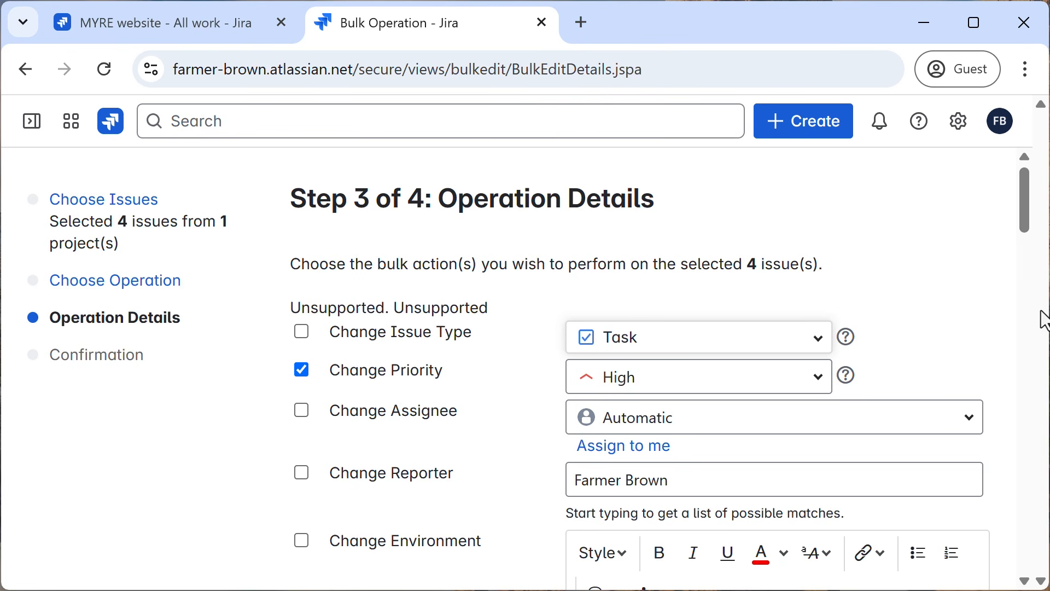
{"action": "left_click_drag", "start_coordinate": [1025, 199], "coordinate": [1003, 571]}
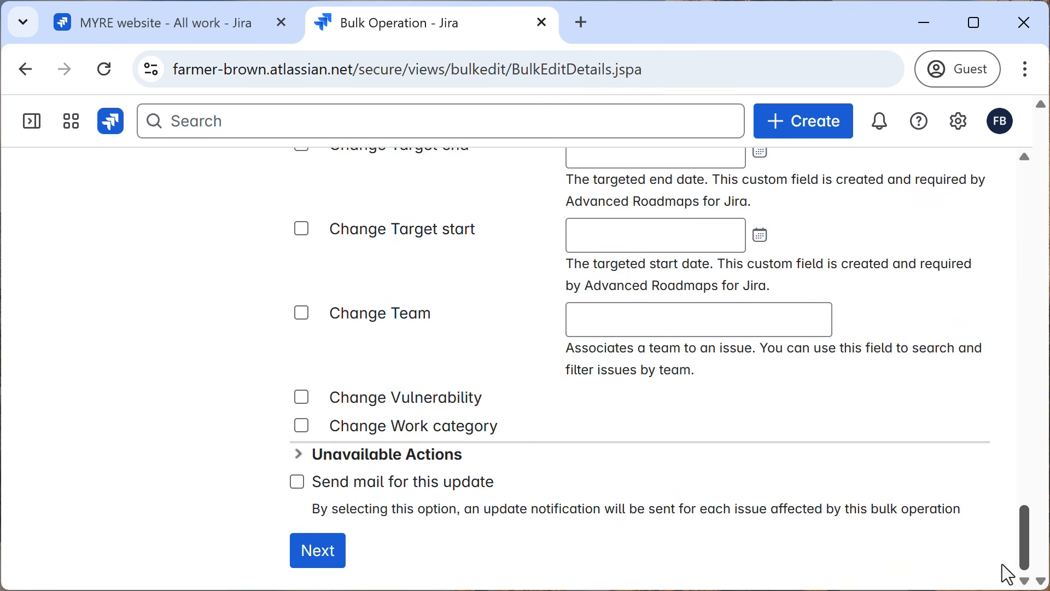
{"action": "left_click", "coordinate": [317, 552]}
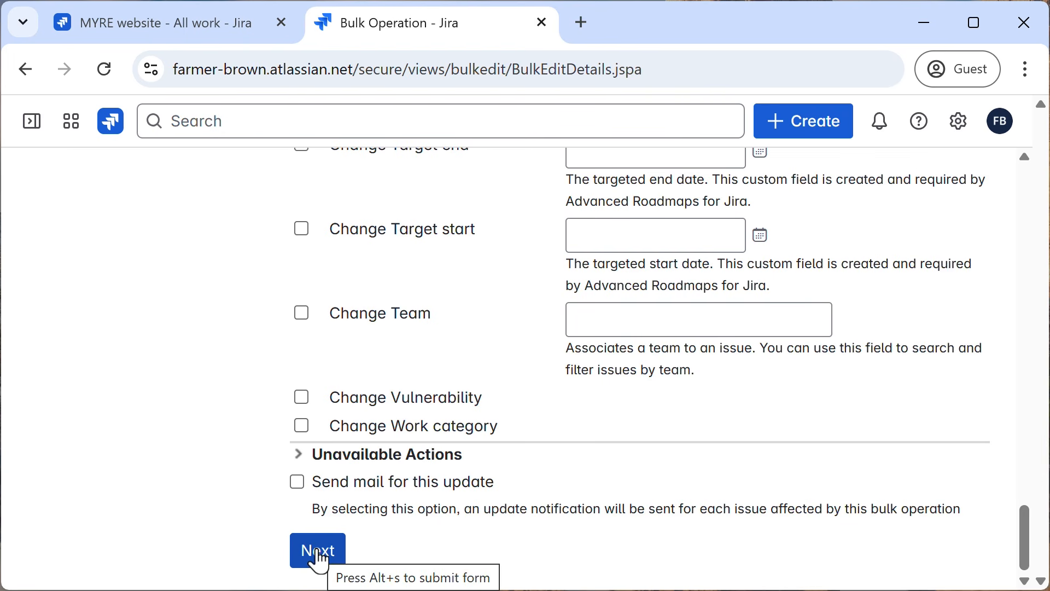
{"action": "left_click", "coordinate": [317, 552]}
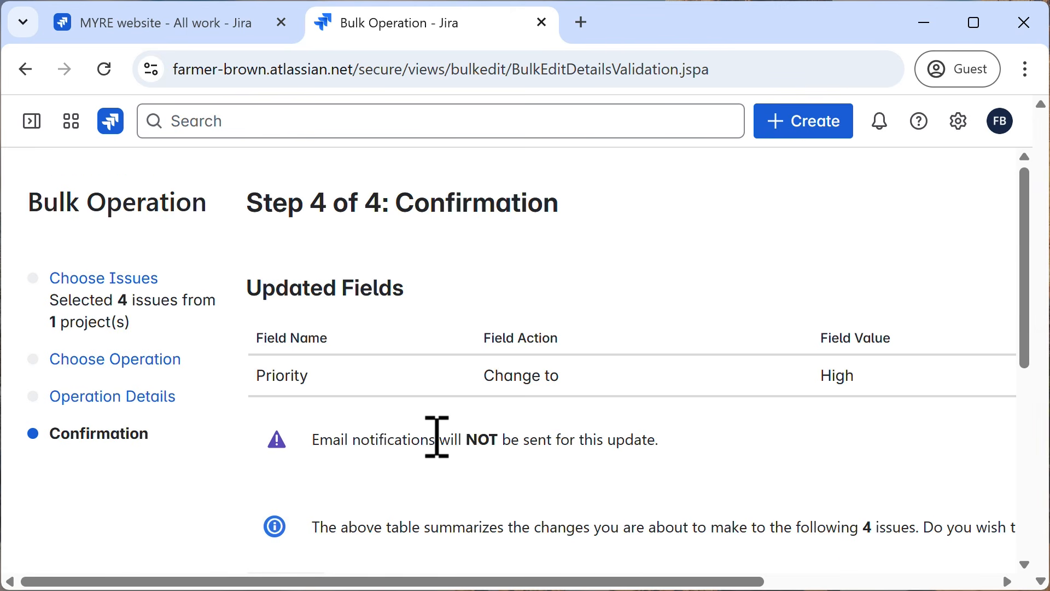
Review the updated field and affected issues, then confirm the bulk priority change and close the finished operation.
{"action": "scroll", "coordinate": [437, 437], "scroll_direction": "down", "scroll_amount": 3}
{"action": "scroll", "coordinate": [433, 436], "scroll_direction": "up", "scroll_amount": 1}
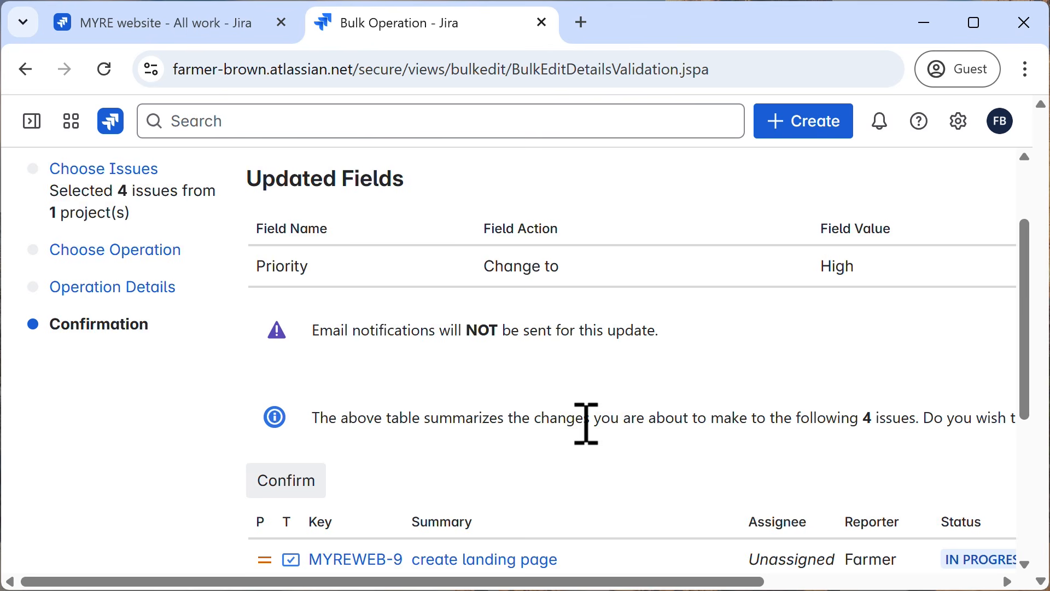
{"action": "scroll", "coordinate": [635, 432], "scroll_direction": "down", "scroll_amount": 4}
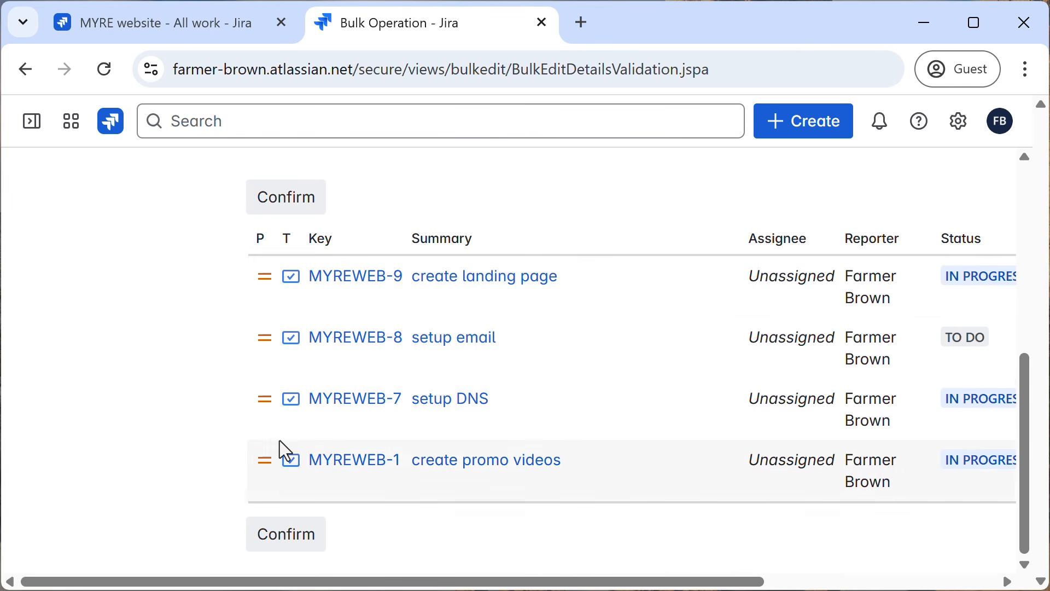
{"action": "scroll", "coordinate": [215, 439], "scroll_direction": "up", "scroll_amount": 5}
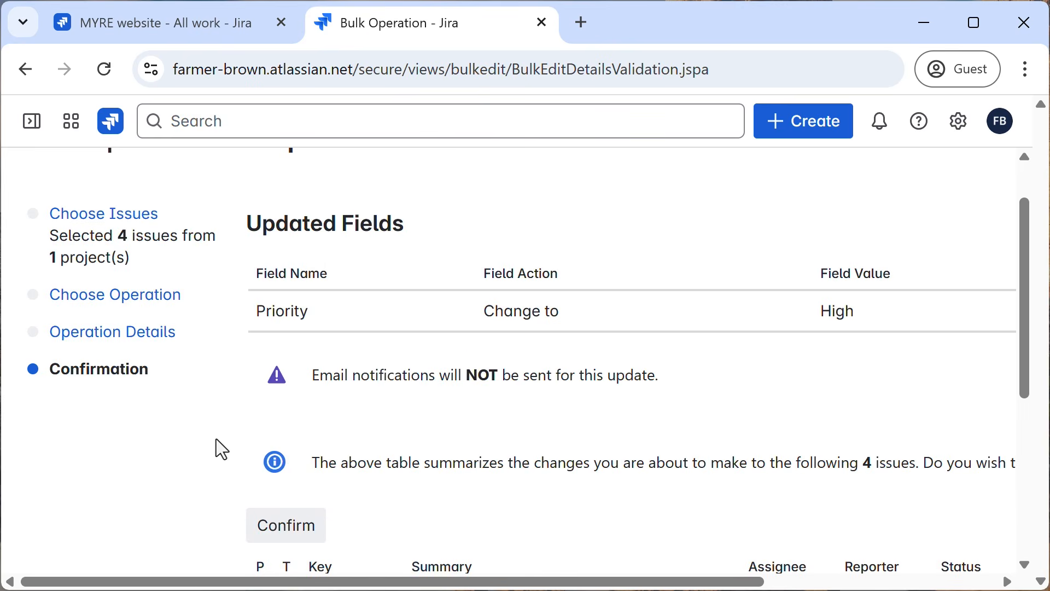
{"action": "left_click", "coordinate": [290, 526]}
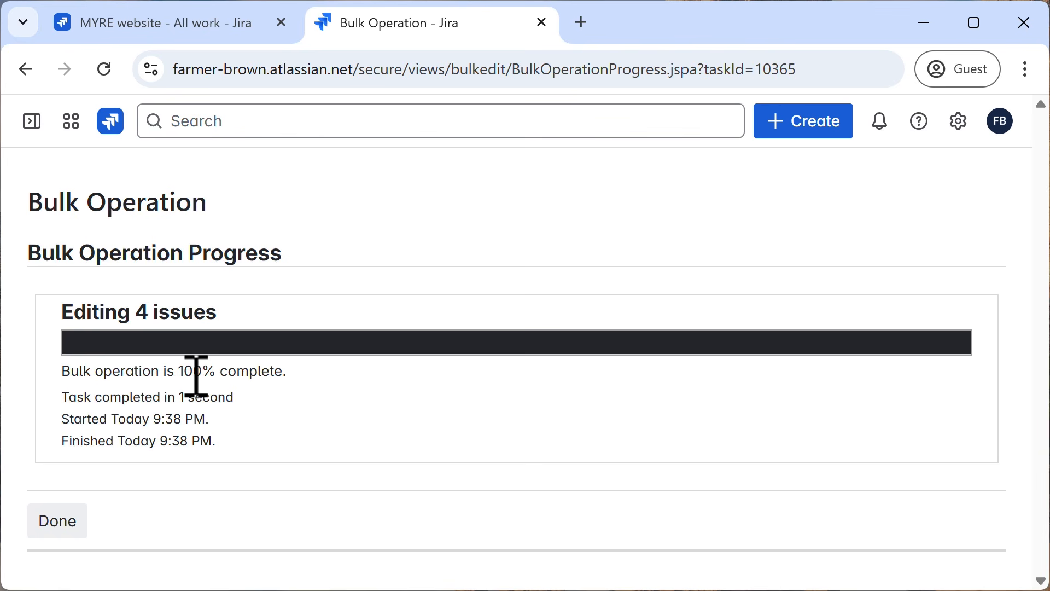
{"action": "left_click", "coordinate": [58, 534]}
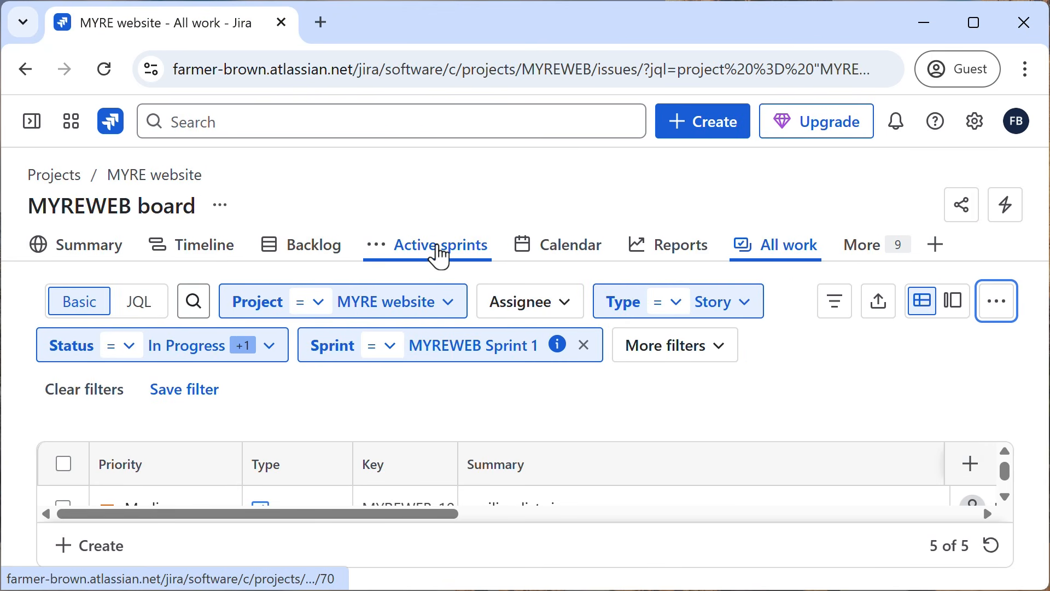
Open the active sprint board of MYREWEB and check the priorities on its cards.
{"action": "left_click", "coordinate": [441, 246]}
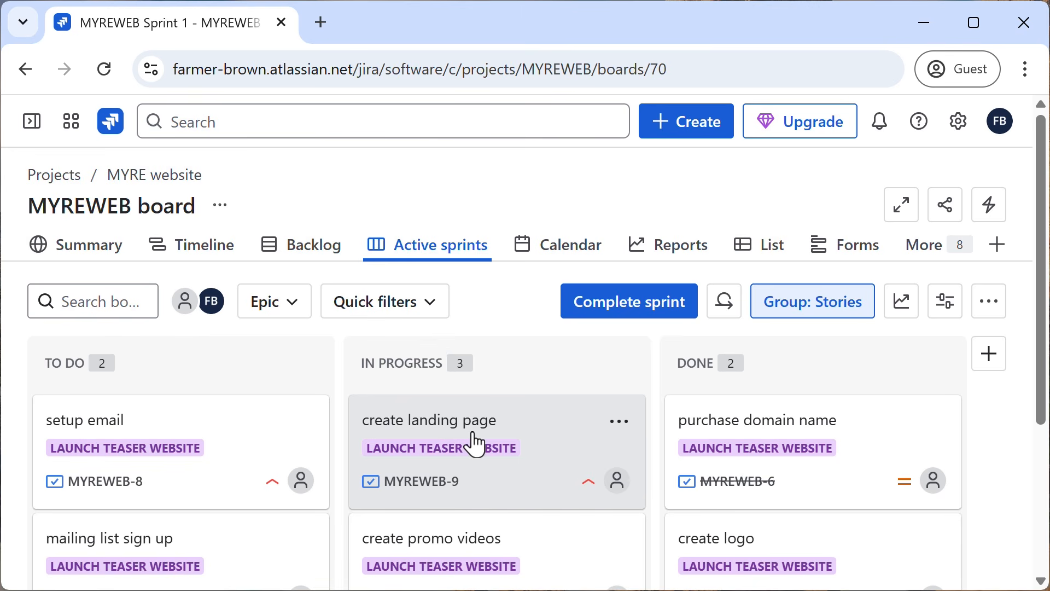
{"action": "scroll", "coordinate": [470, 441], "scroll_direction": "down", "scroll_amount": 3}
{"action": "scroll", "coordinate": [475, 443], "scroll_direction": "up", "scroll_amount": 3}
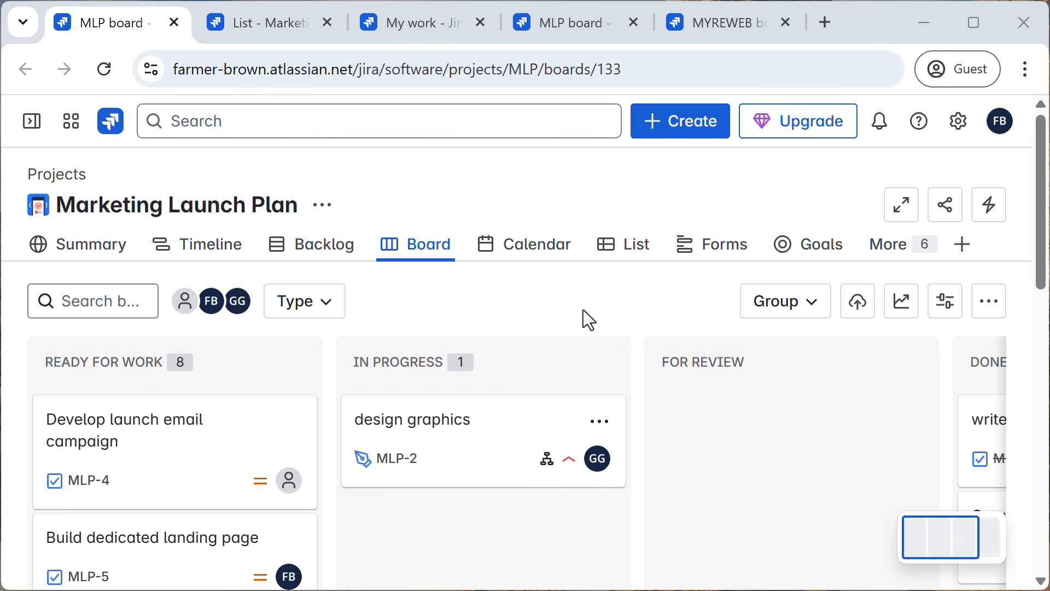
View the Marketing Launch Plan list, the My work dashboard and the cumulative flow diagram in the other open tabs.
{"action": "left_click", "coordinate": [253, 25]}
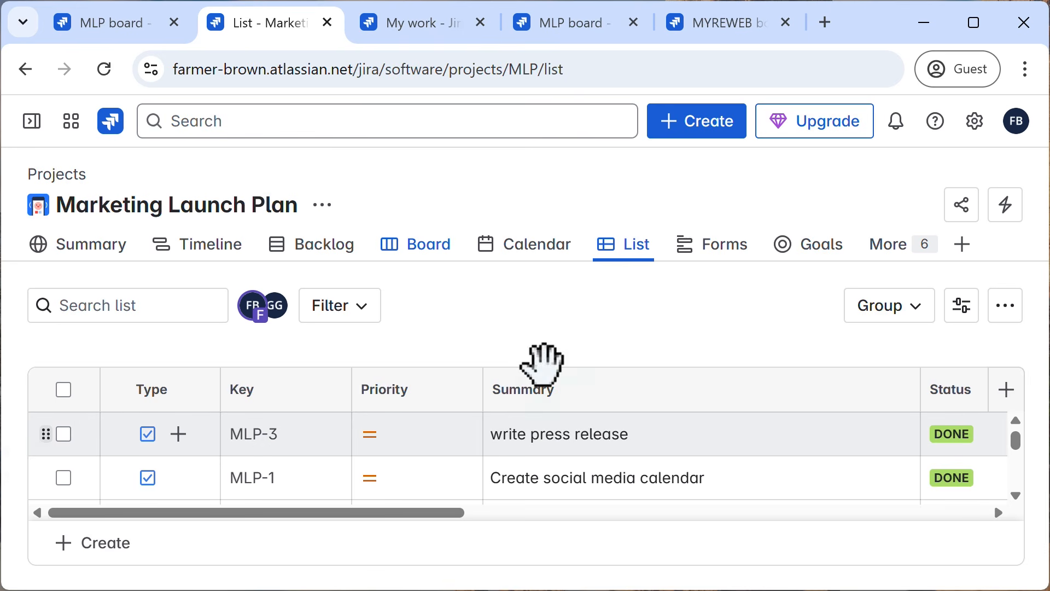
{"action": "left_click", "coordinate": [419, 34]}
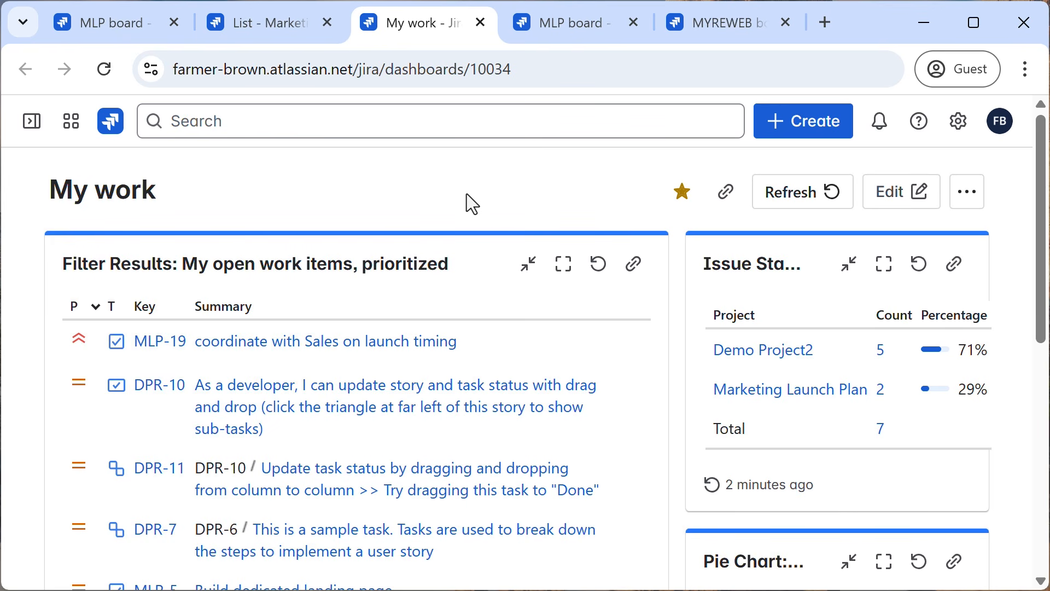
{"action": "left_click", "coordinate": [572, 28]}
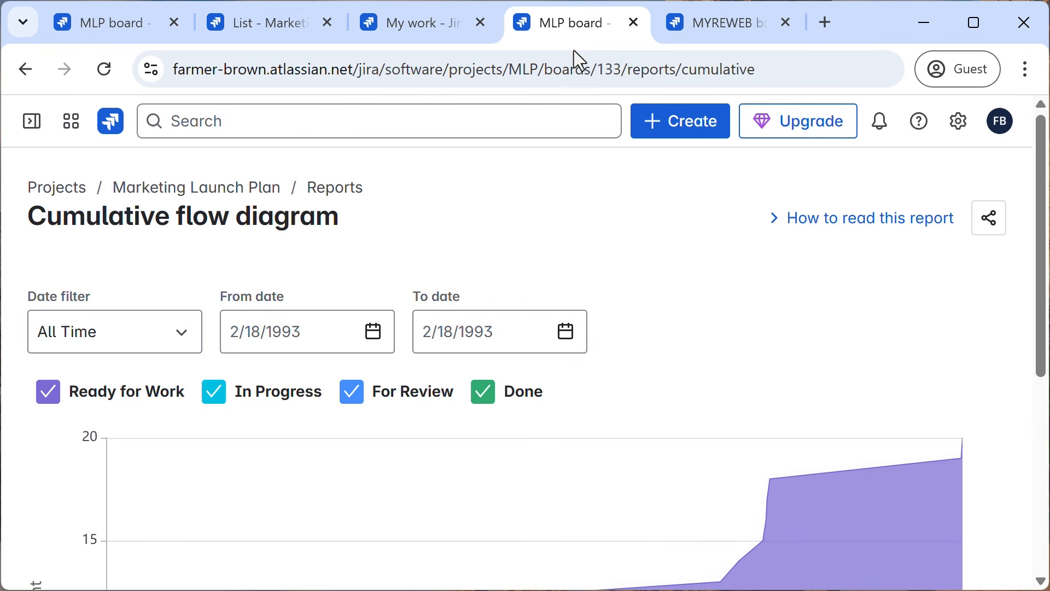
{"action": "scroll", "coordinate": [689, 307], "scroll_direction": "down", "scroll_amount": 4}
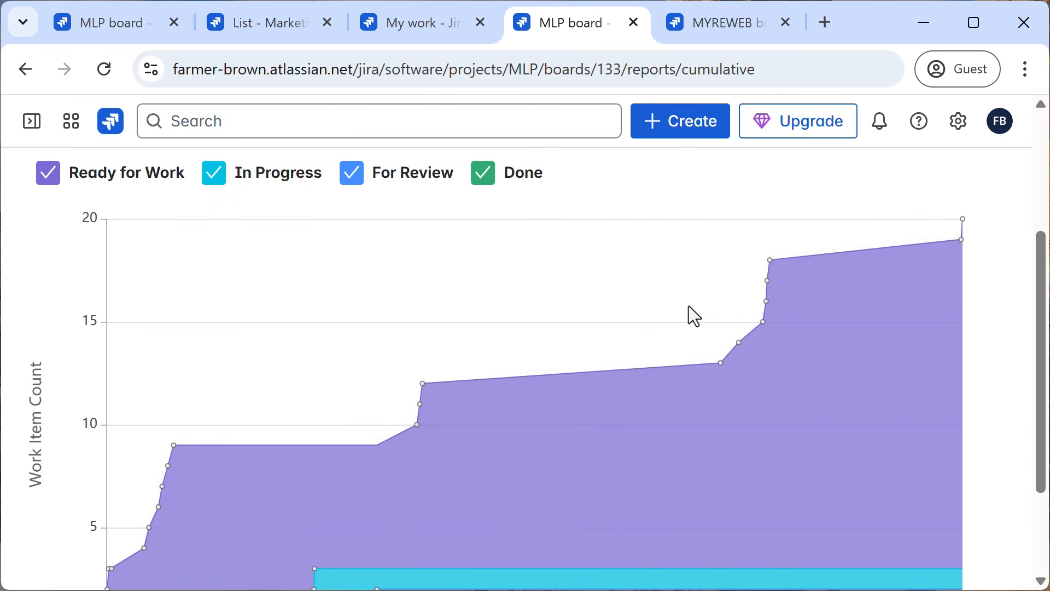
Look over the epics and sprints on the MYREWEB timeline, then return to the Marketing Launch Plan board.
{"action": "left_click", "coordinate": [705, 28]}
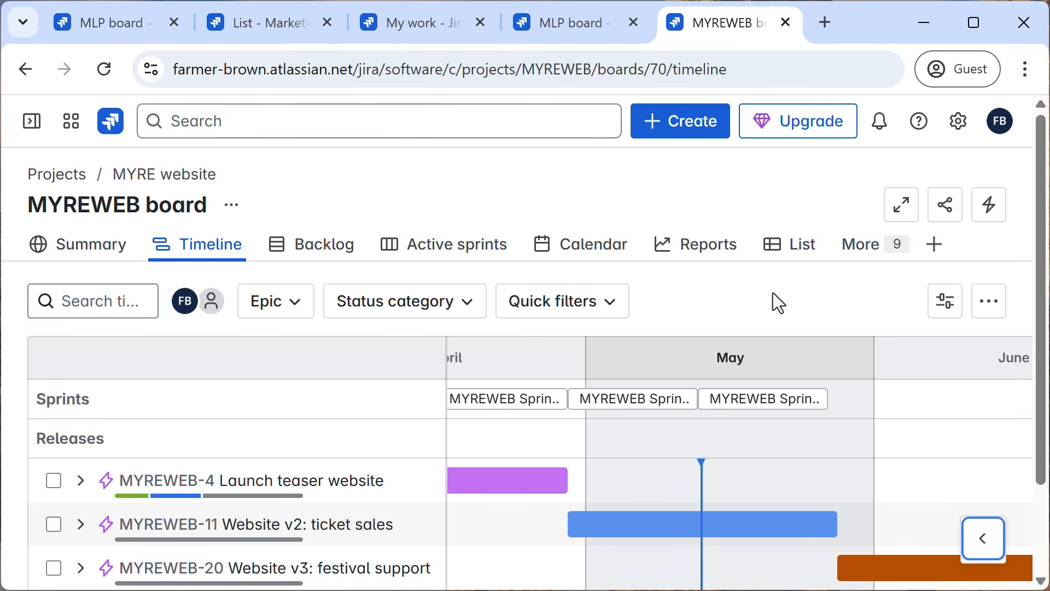
{"action": "scroll", "coordinate": [772, 294], "scroll_direction": "down", "scroll_amount": 2}
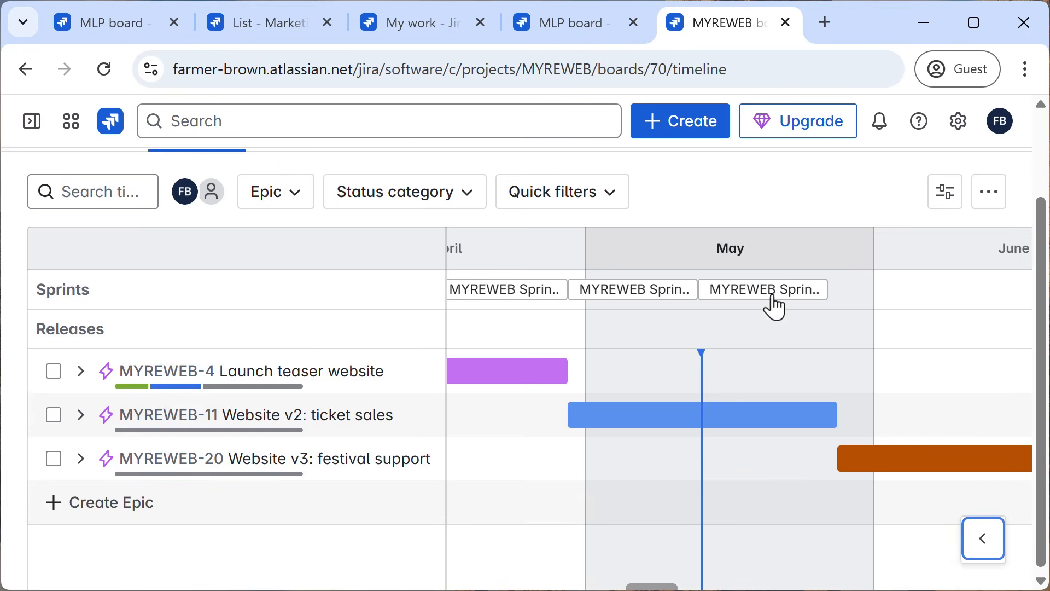
{"action": "scroll", "coordinate": [774, 305], "scroll_direction": "up", "scroll_amount": 2}
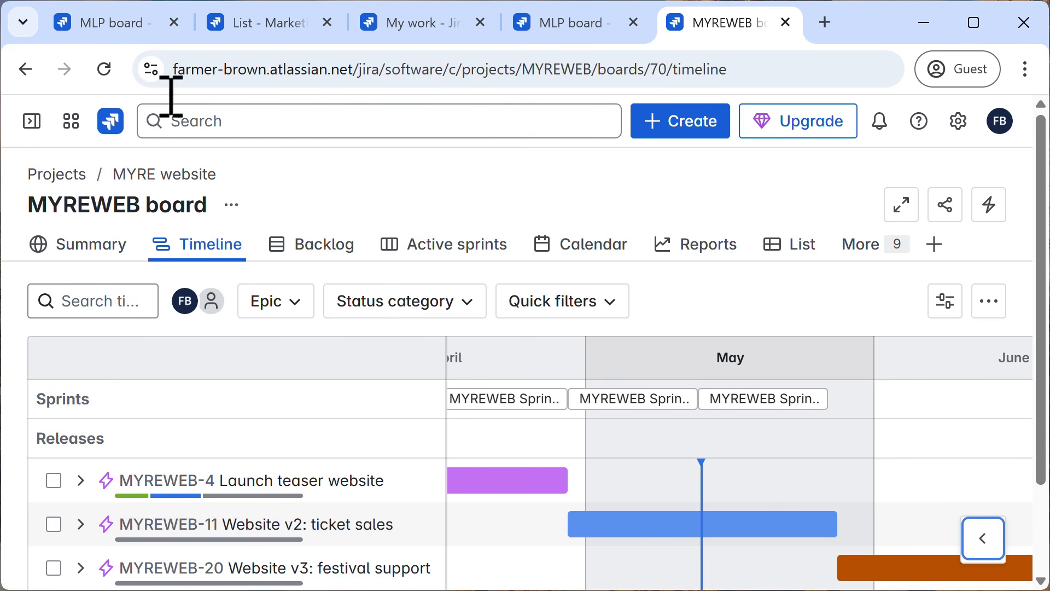
{"action": "left_click", "coordinate": [100, 25]}
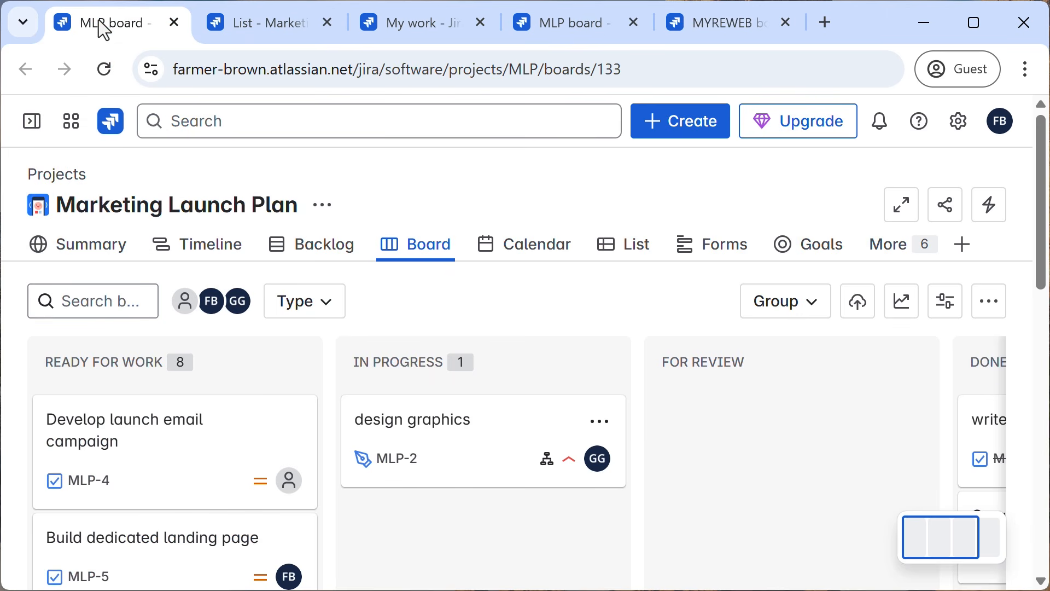